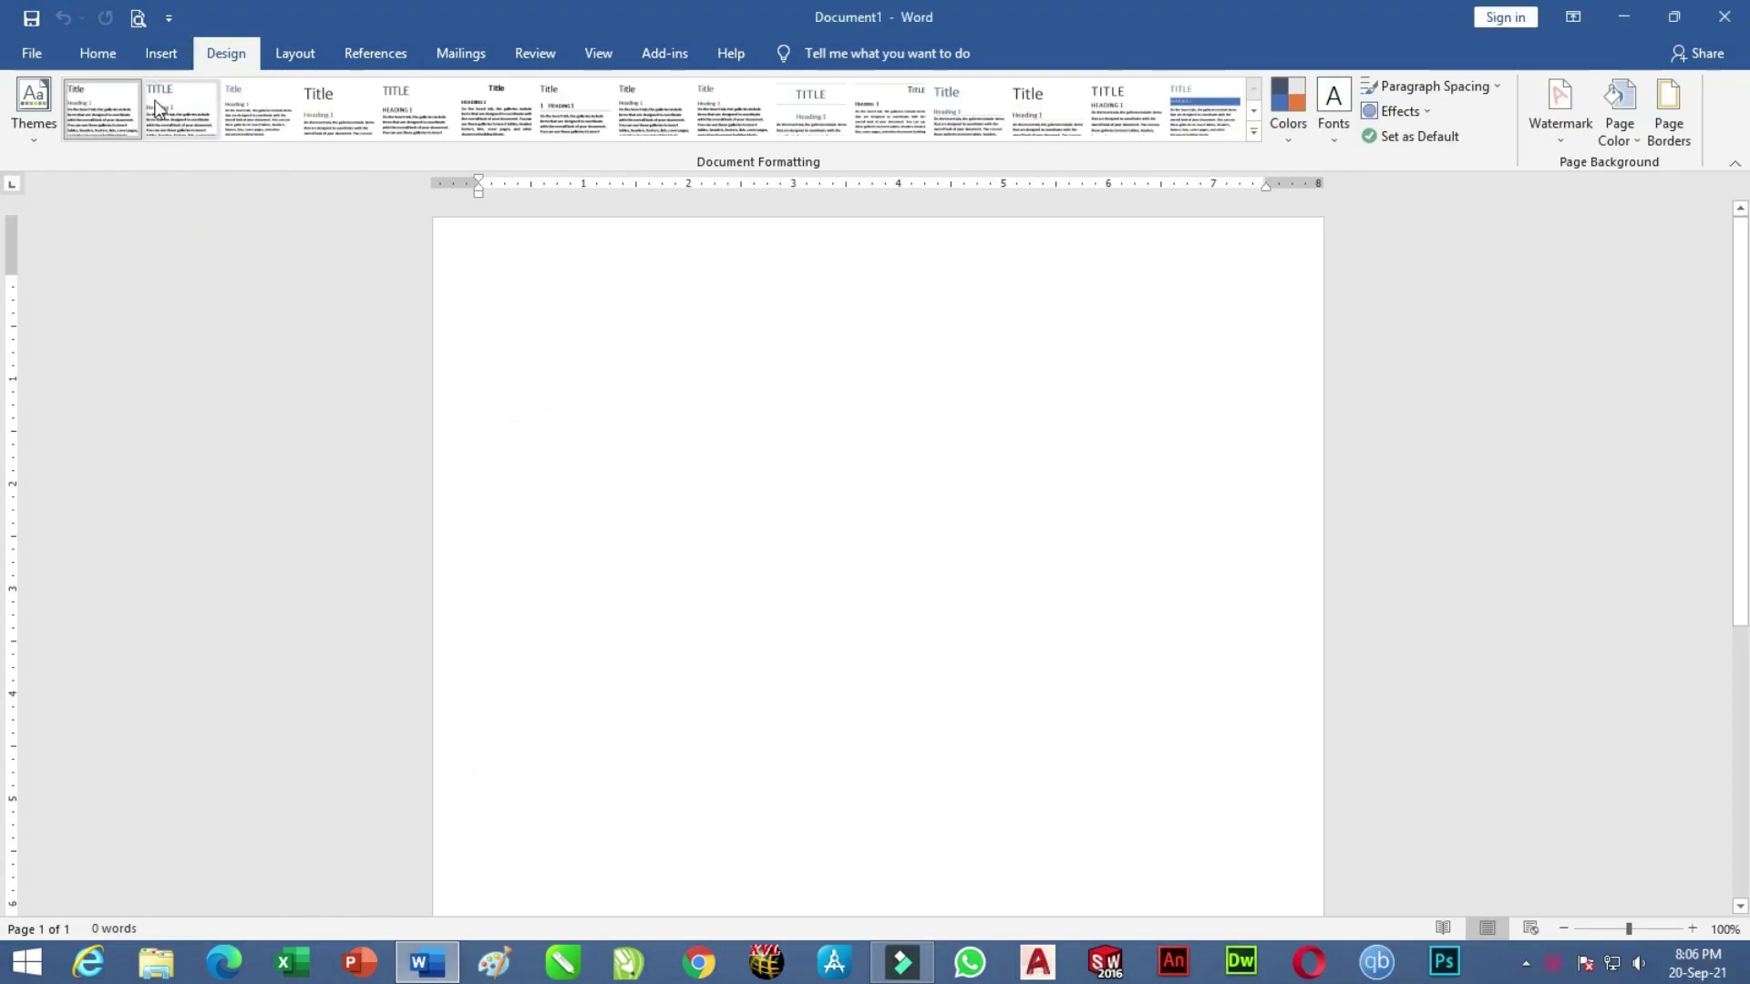
# Step: Draw a right triangle near the top-left of the page
pyautogui.click(126, 53)
pyautogui.click(161, 53)
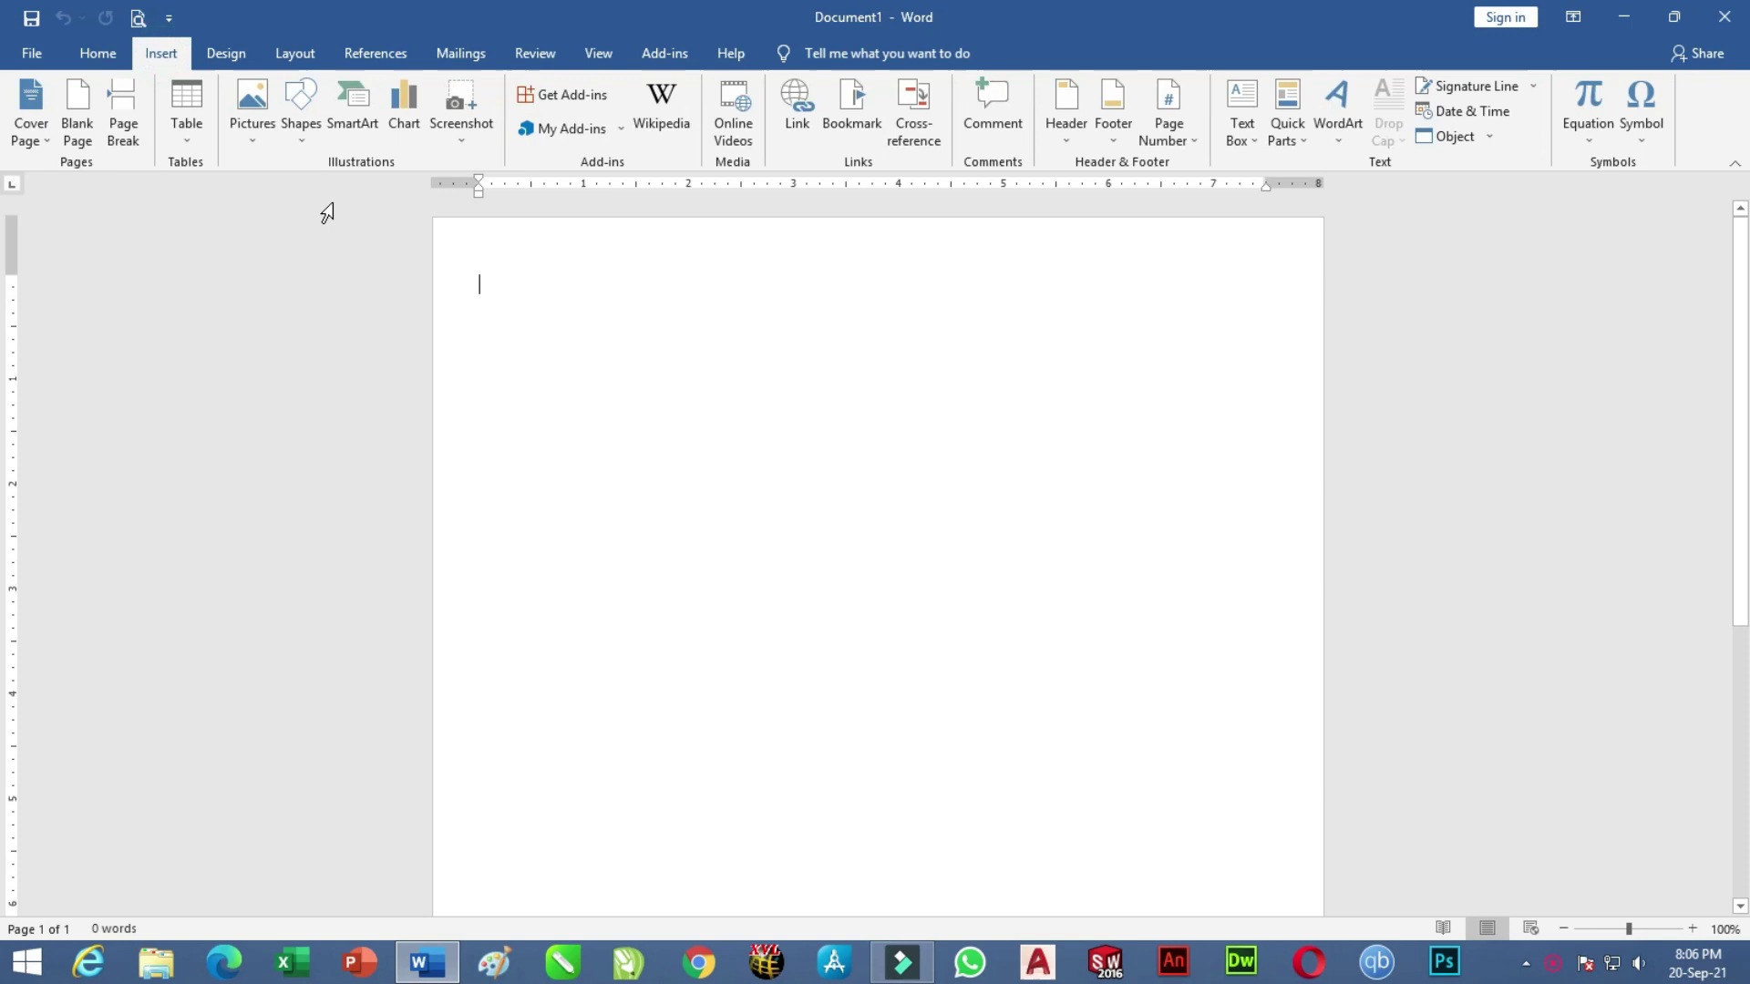
pyautogui.click(302, 137)
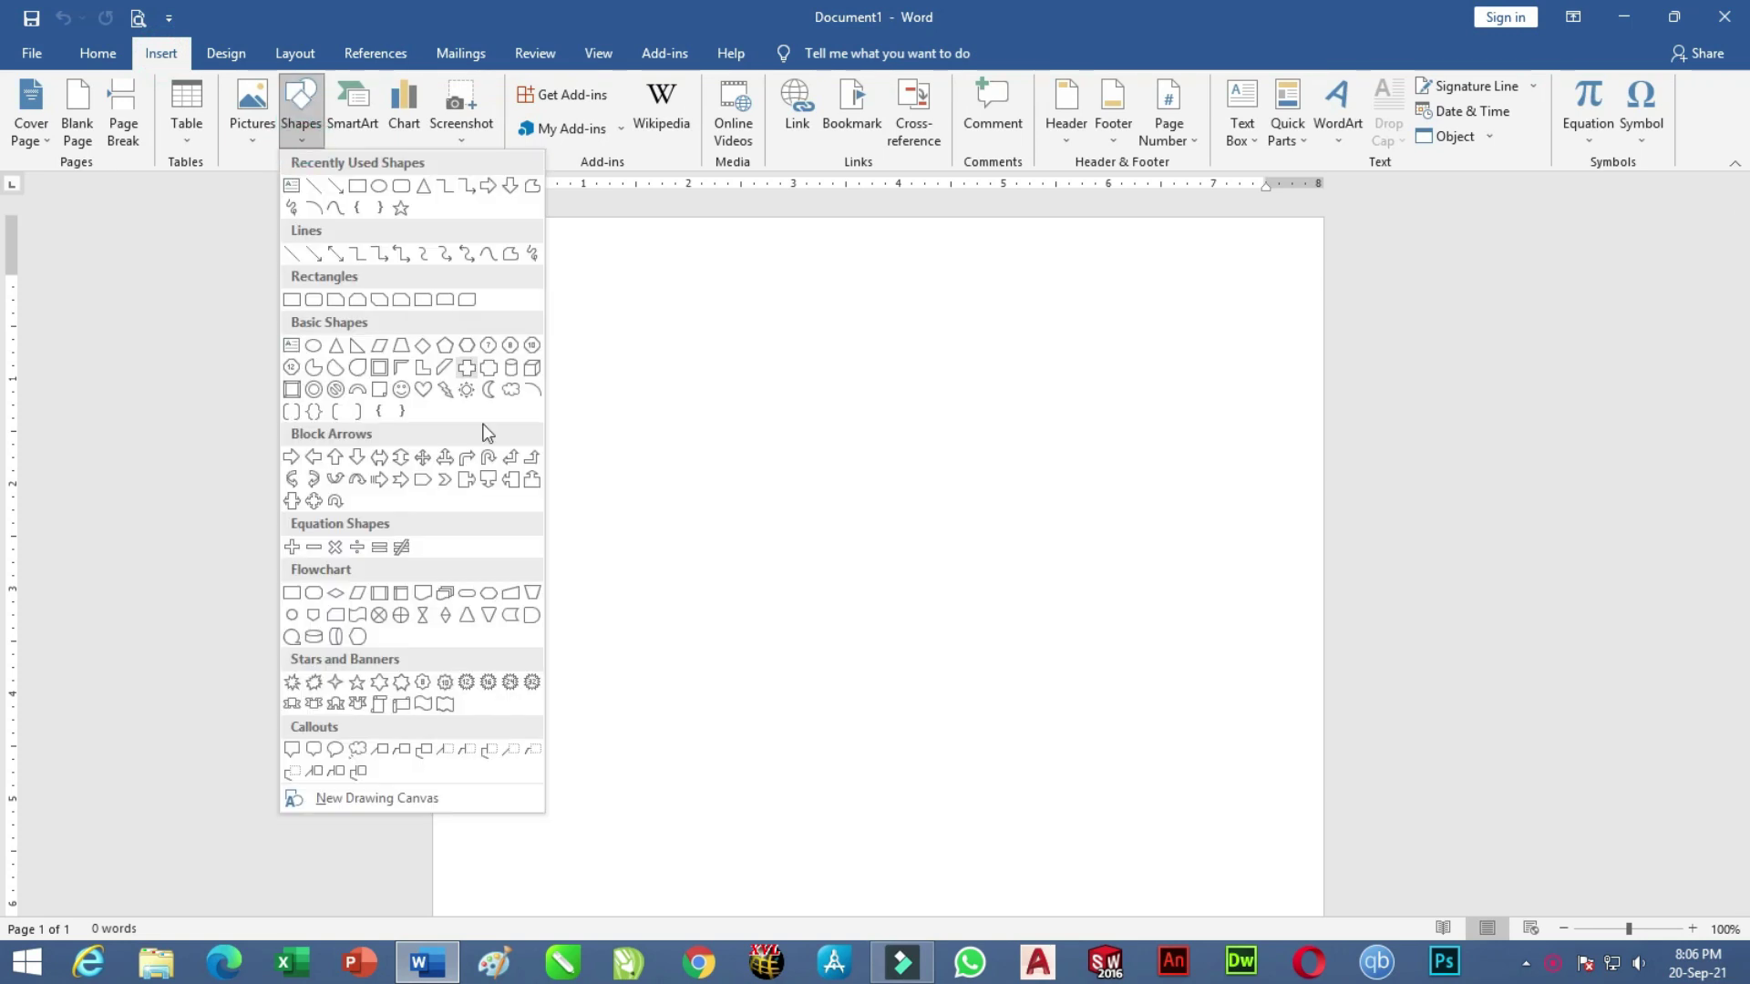
pyautogui.click(355, 347)
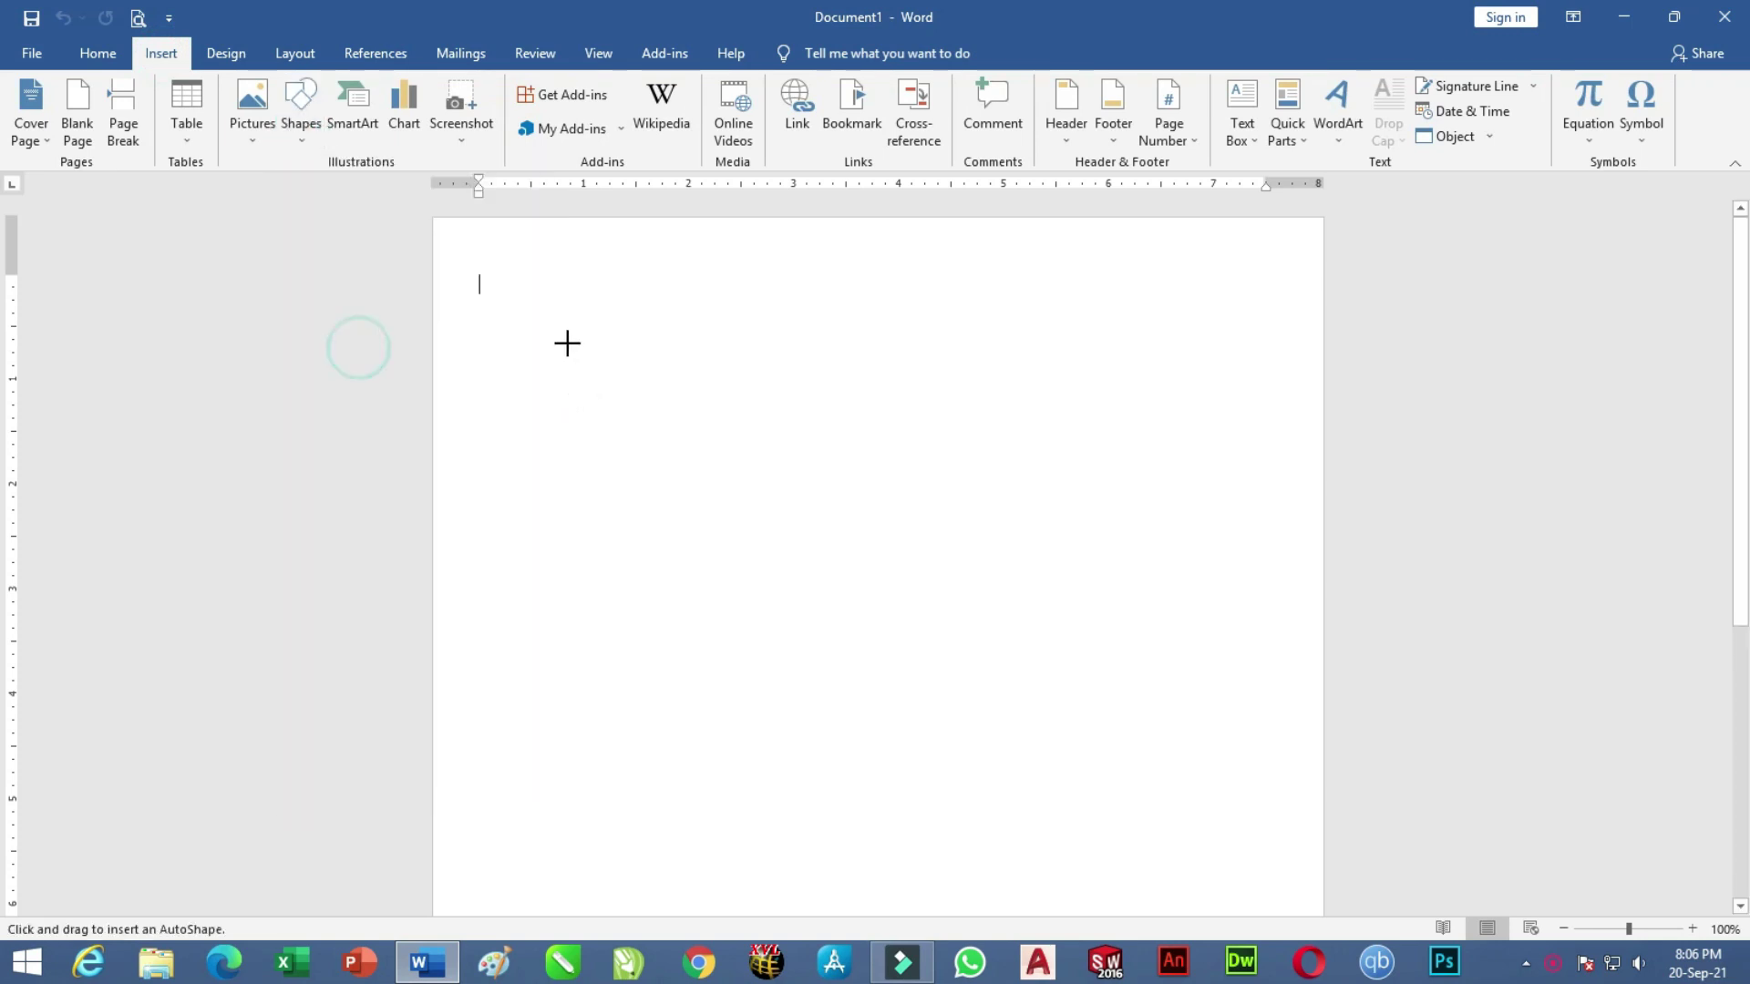
pyautogui.moveTo(554, 316)
pyautogui.mouseDown()
pyautogui.moveTo(641, 432)
pyautogui.moveTo(786, 443)
pyautogui.mouseUp()
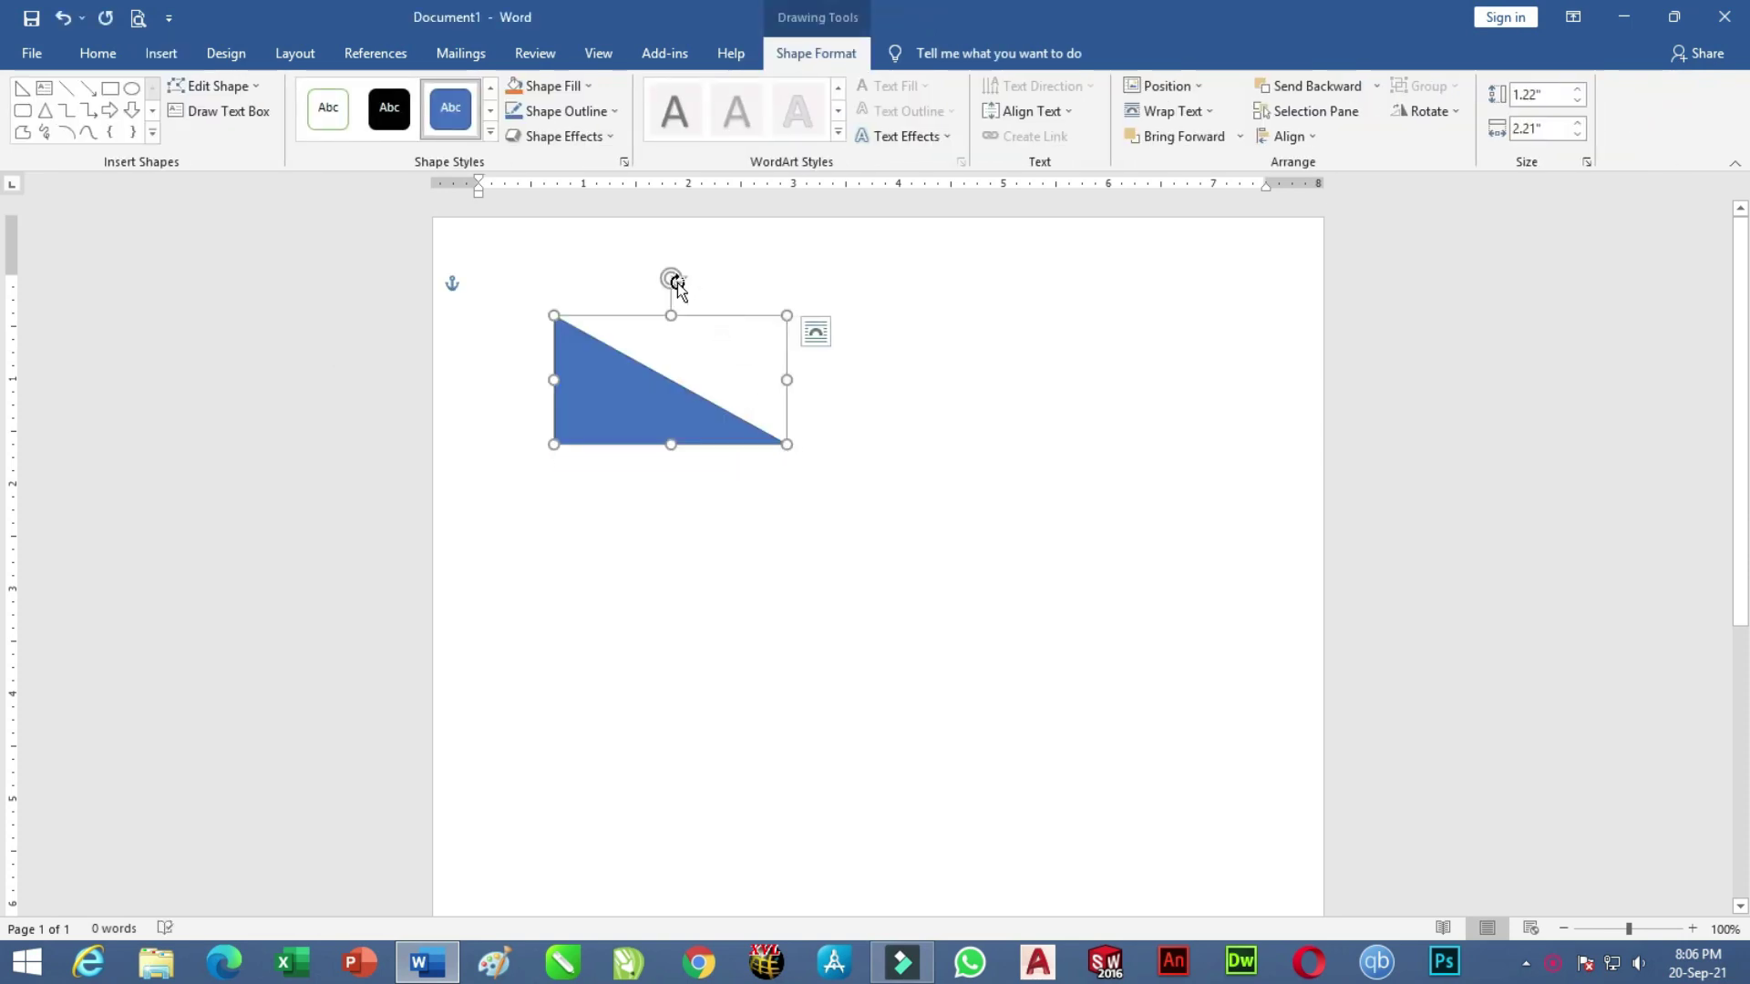
# Step: Flip the triangle vertically so its right angle sits top-left, and move it up-left
pyautogui.moveTo(675, 316); pyautogui.dragTo(674, 571)
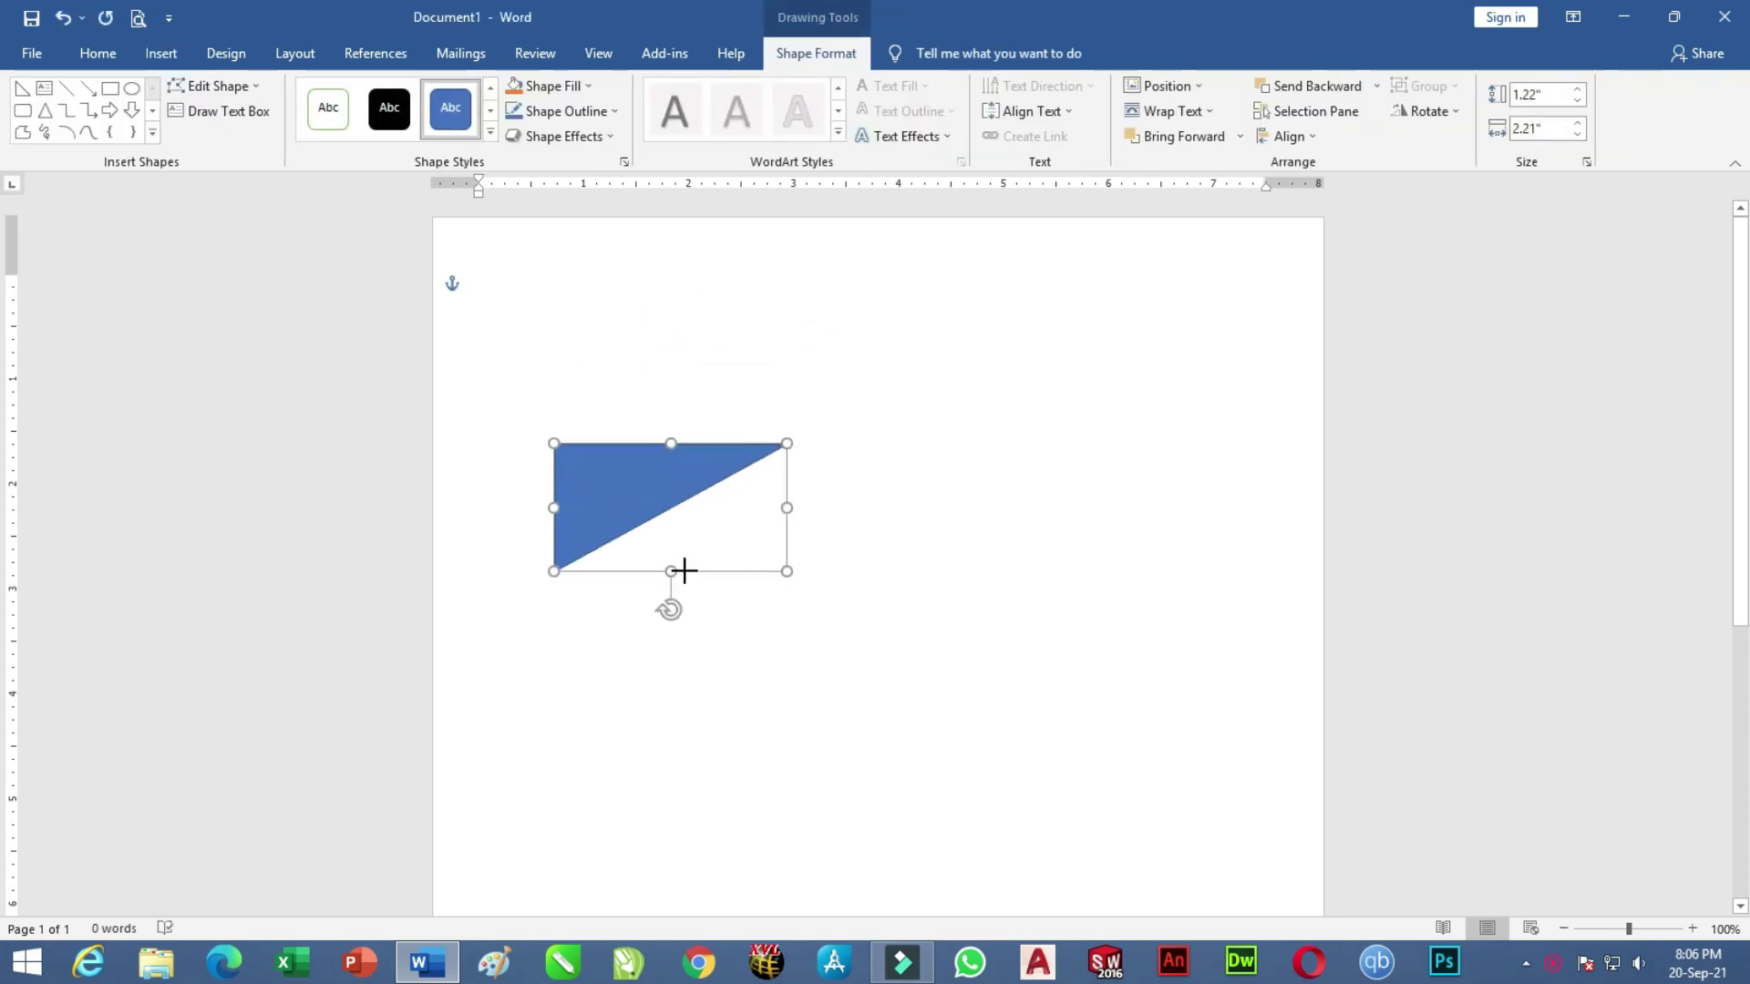
pyautogui.click(654, 500)
pyautogui.moveTo(645, 448); pyautogui.dragTo(625, 325)
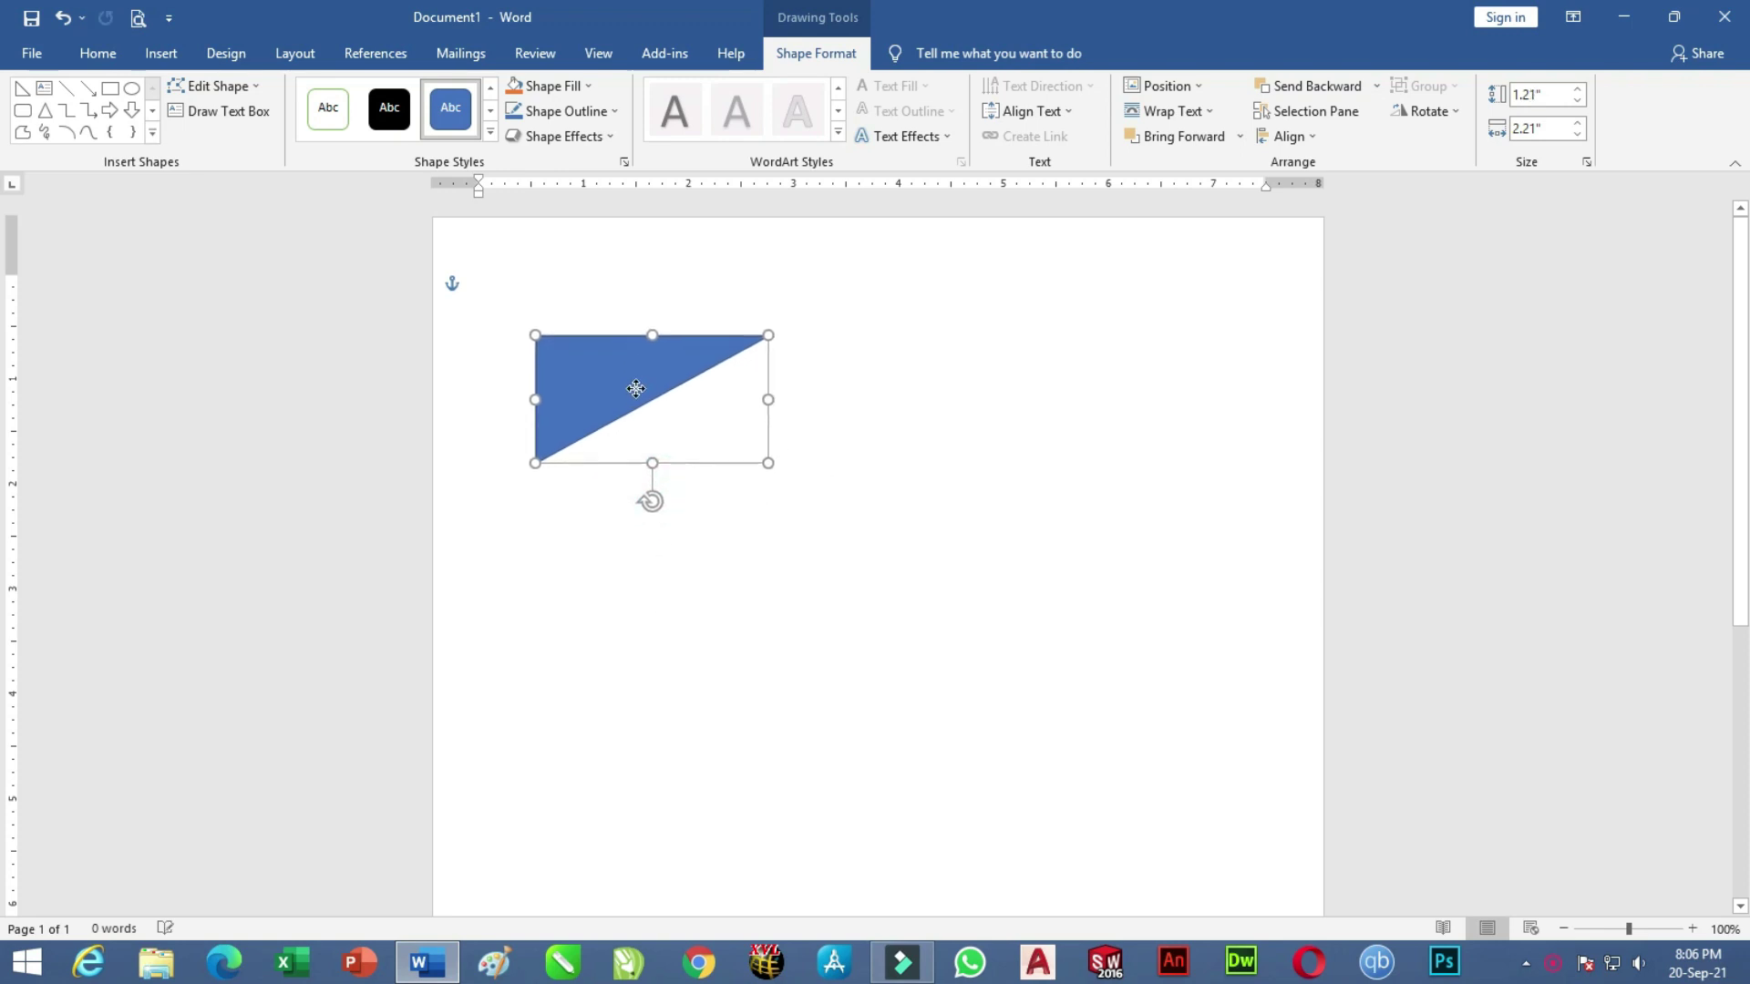
pyautogui.click(588, 88)
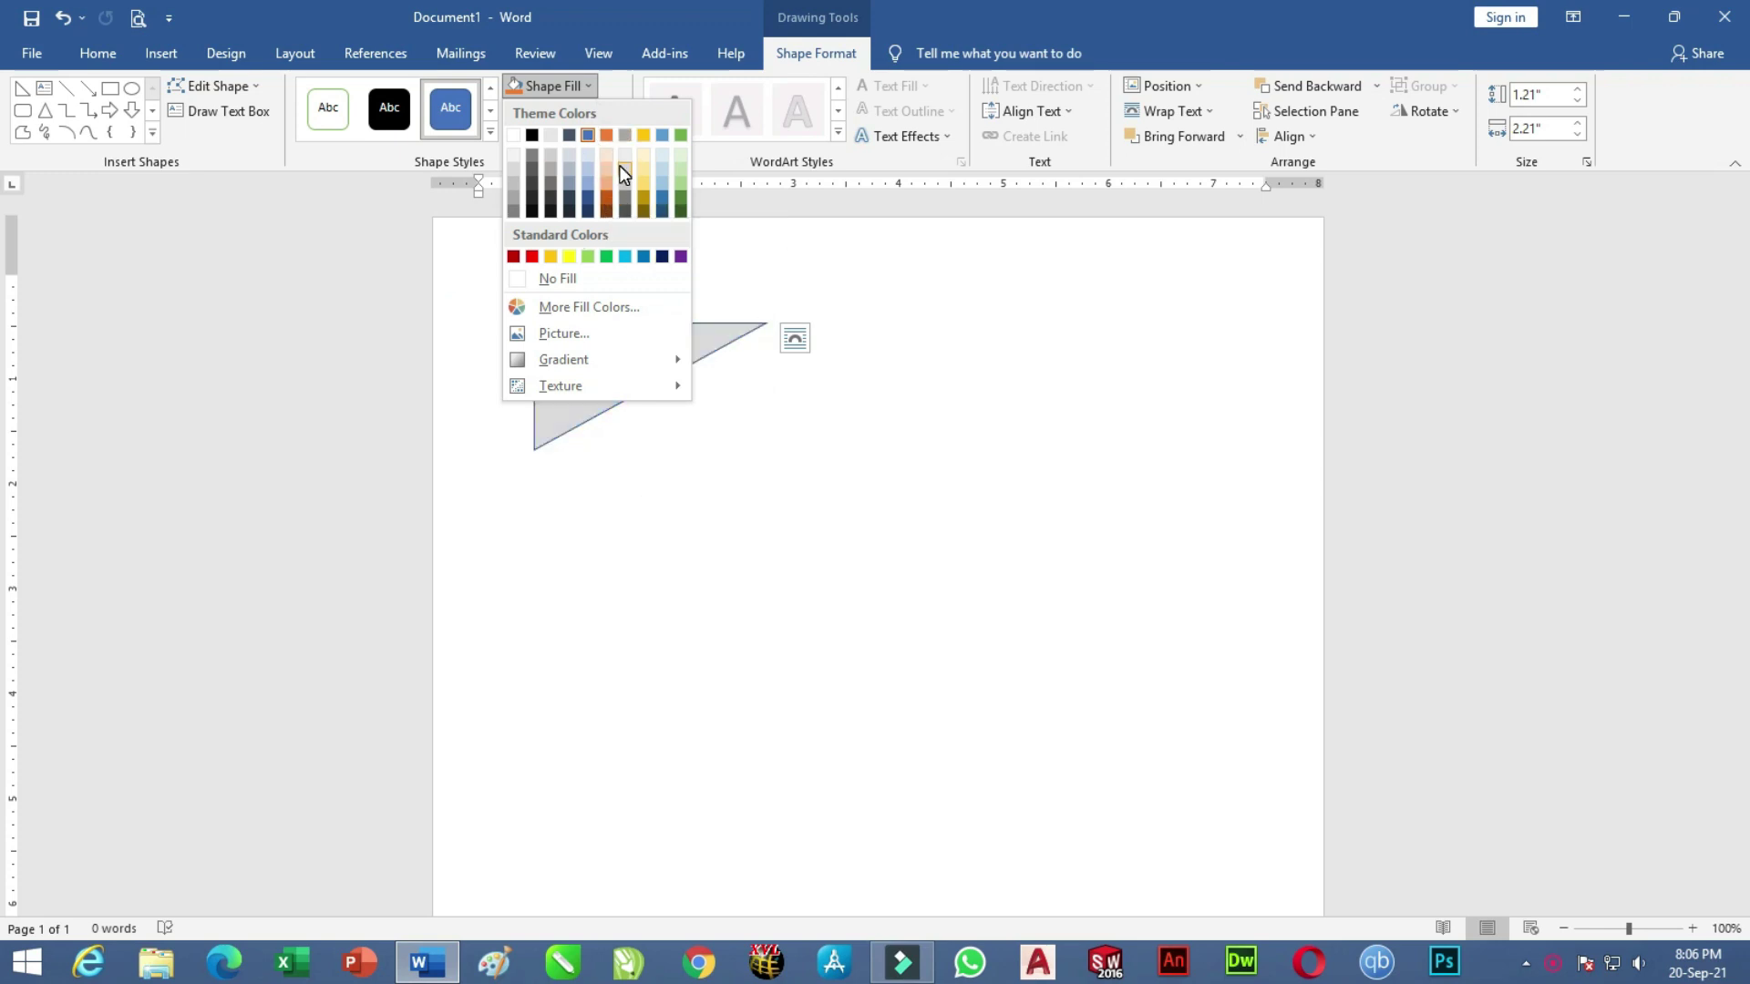
pyautogui.moveTo(563, 359)
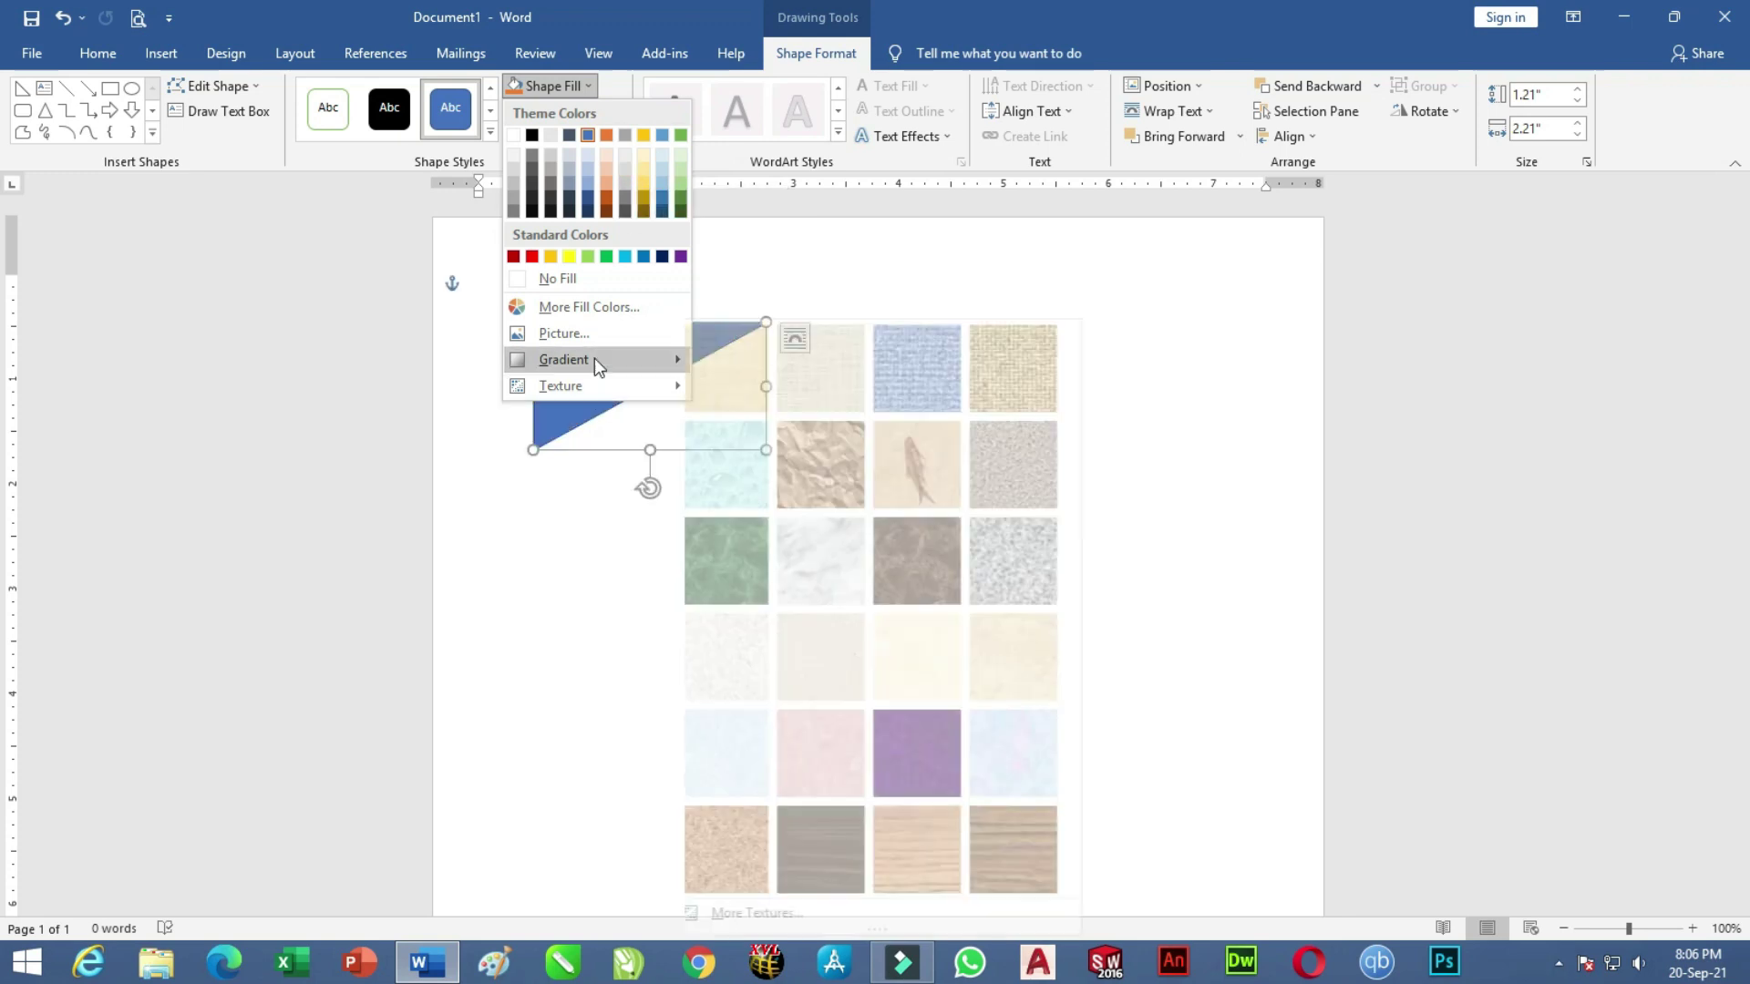
# Step: Fill the triangle with a pink colour from the Standard colours palette
pyautogui.click(594, 308)
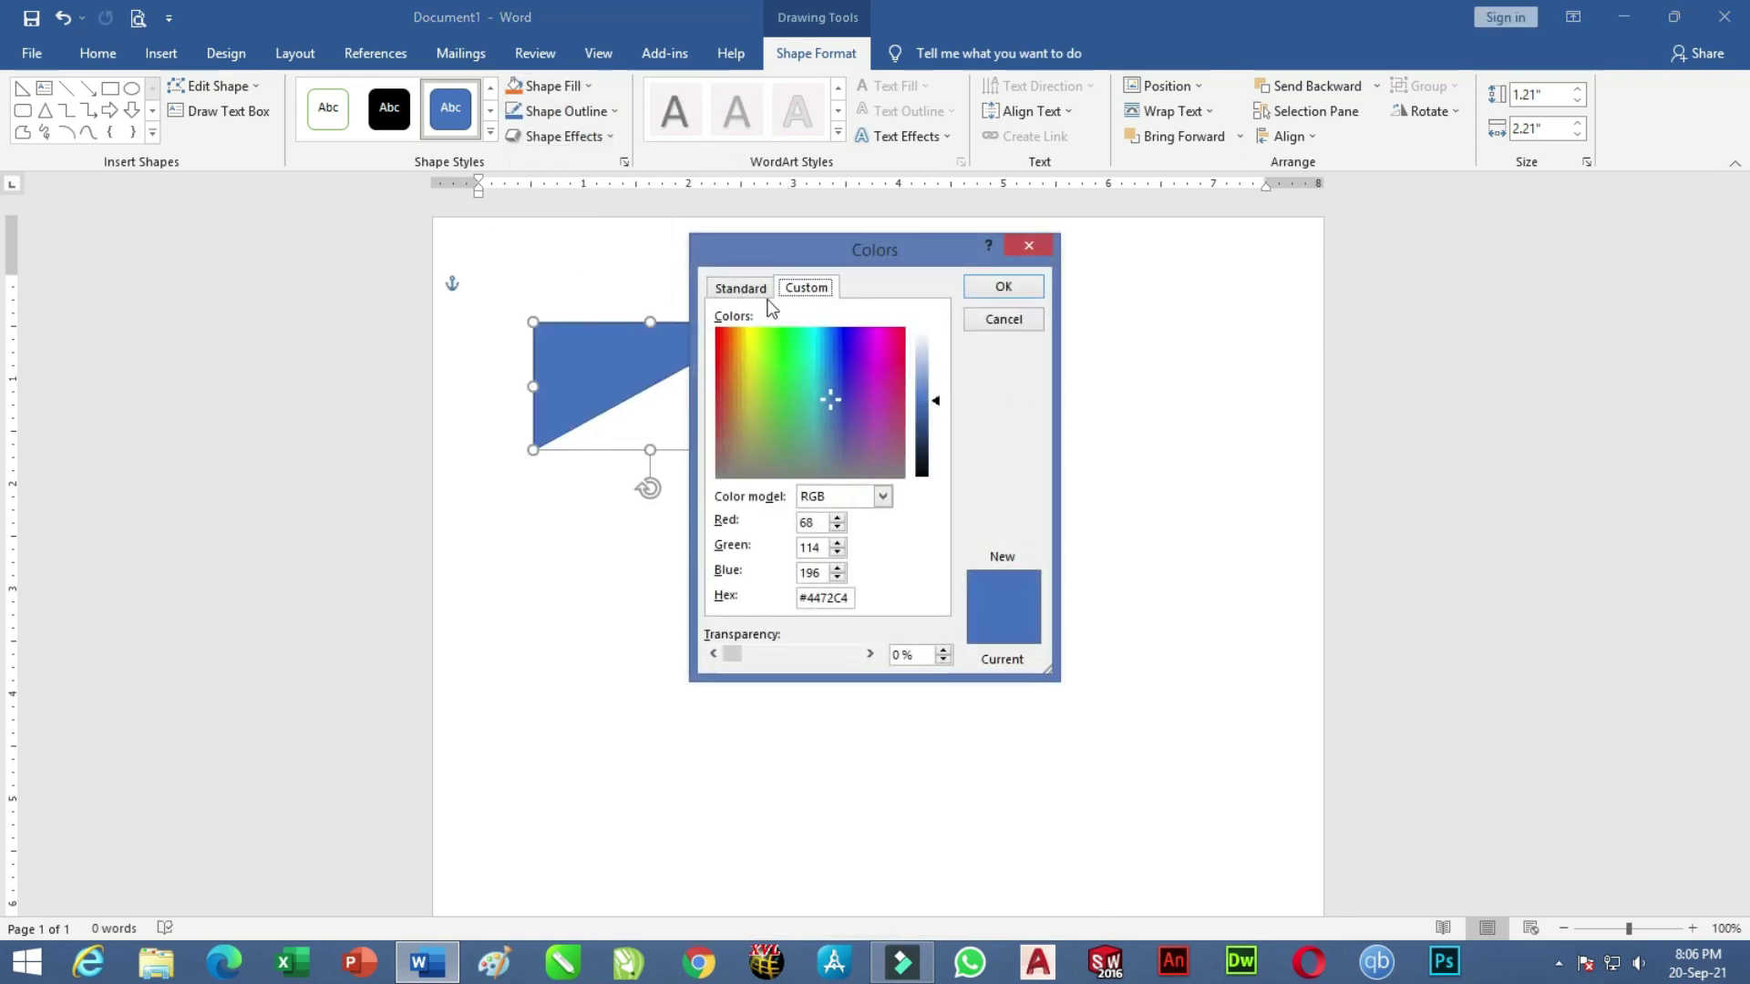
pyautogui.click(740, 288)
pyautogui.click(847, 419)
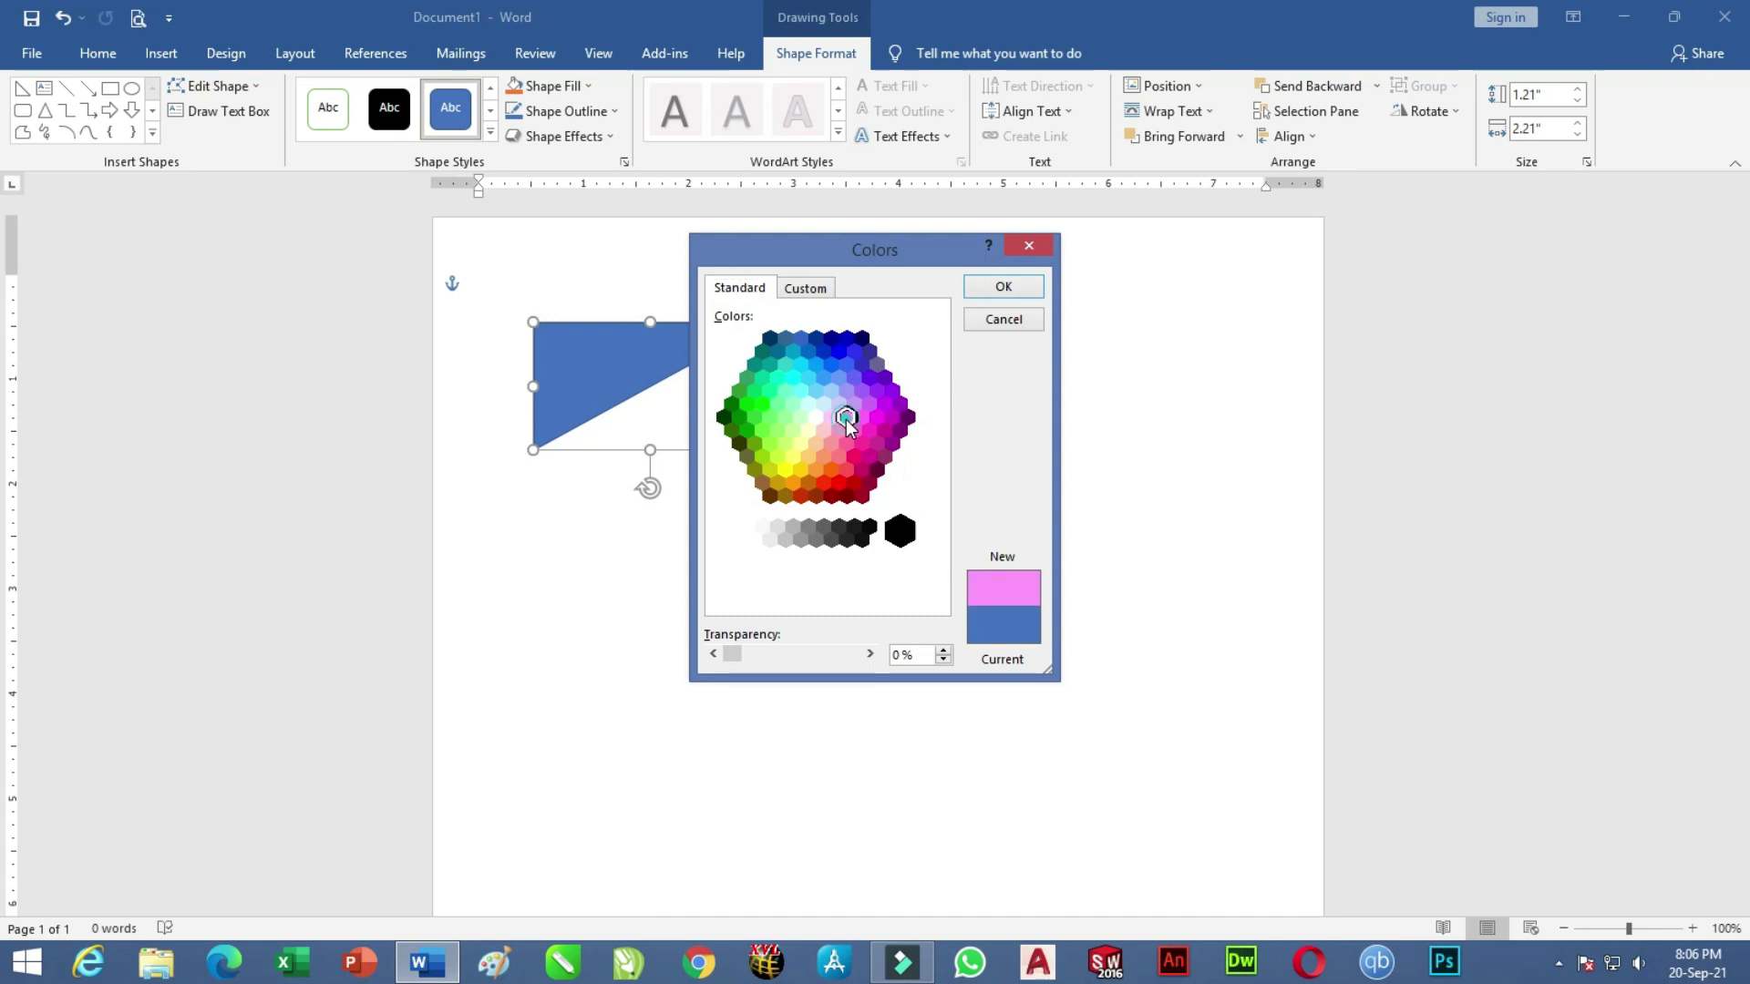
pyautogui.click(1000, 288)
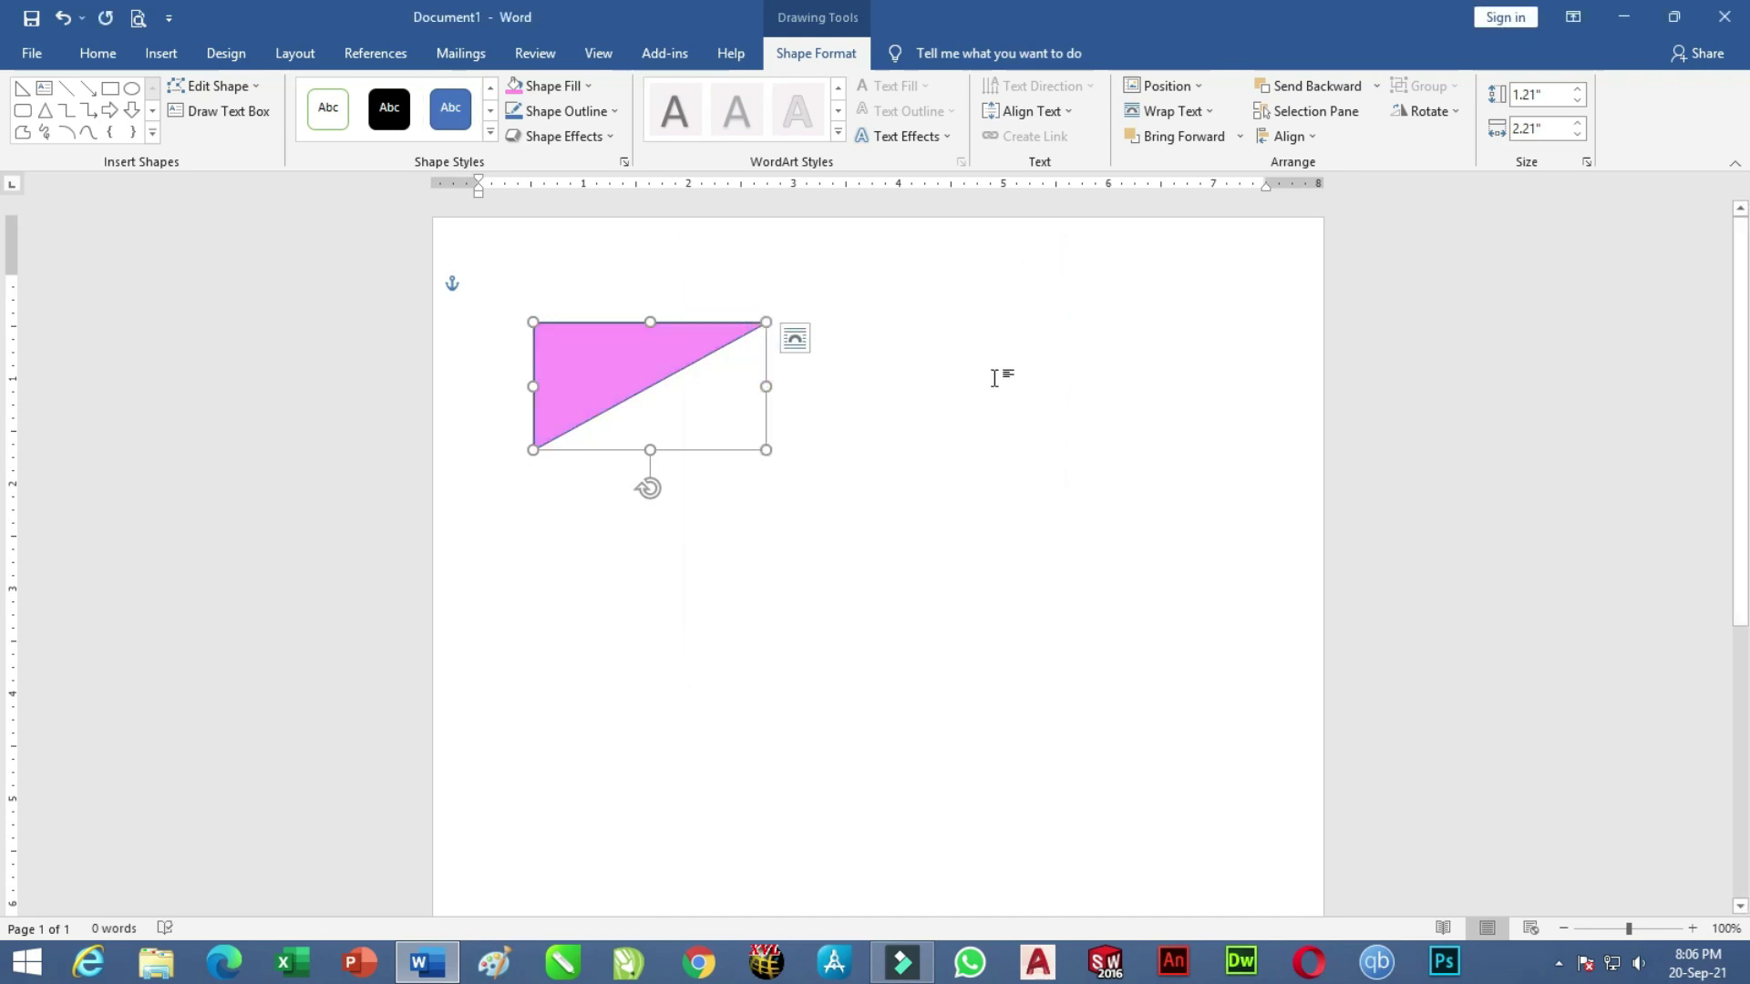
# Step: Remove the triangle's outline
pyautogui.click(567, 111)
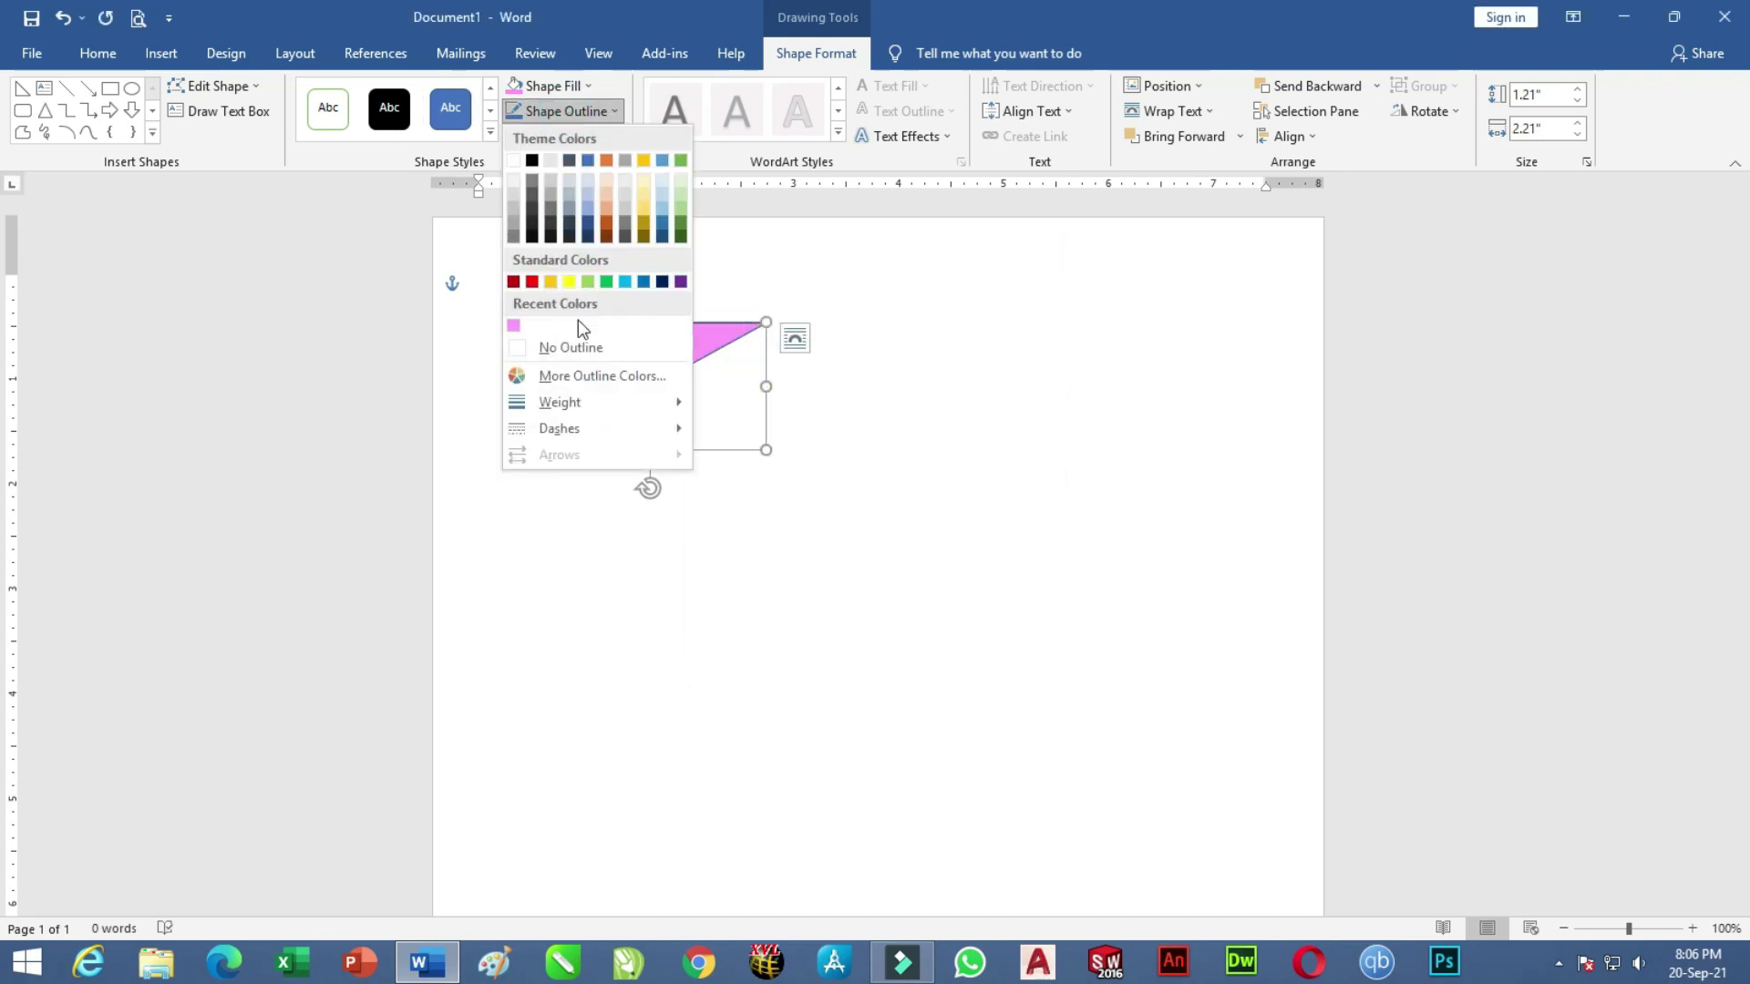
pyautogui.click(570, 346)
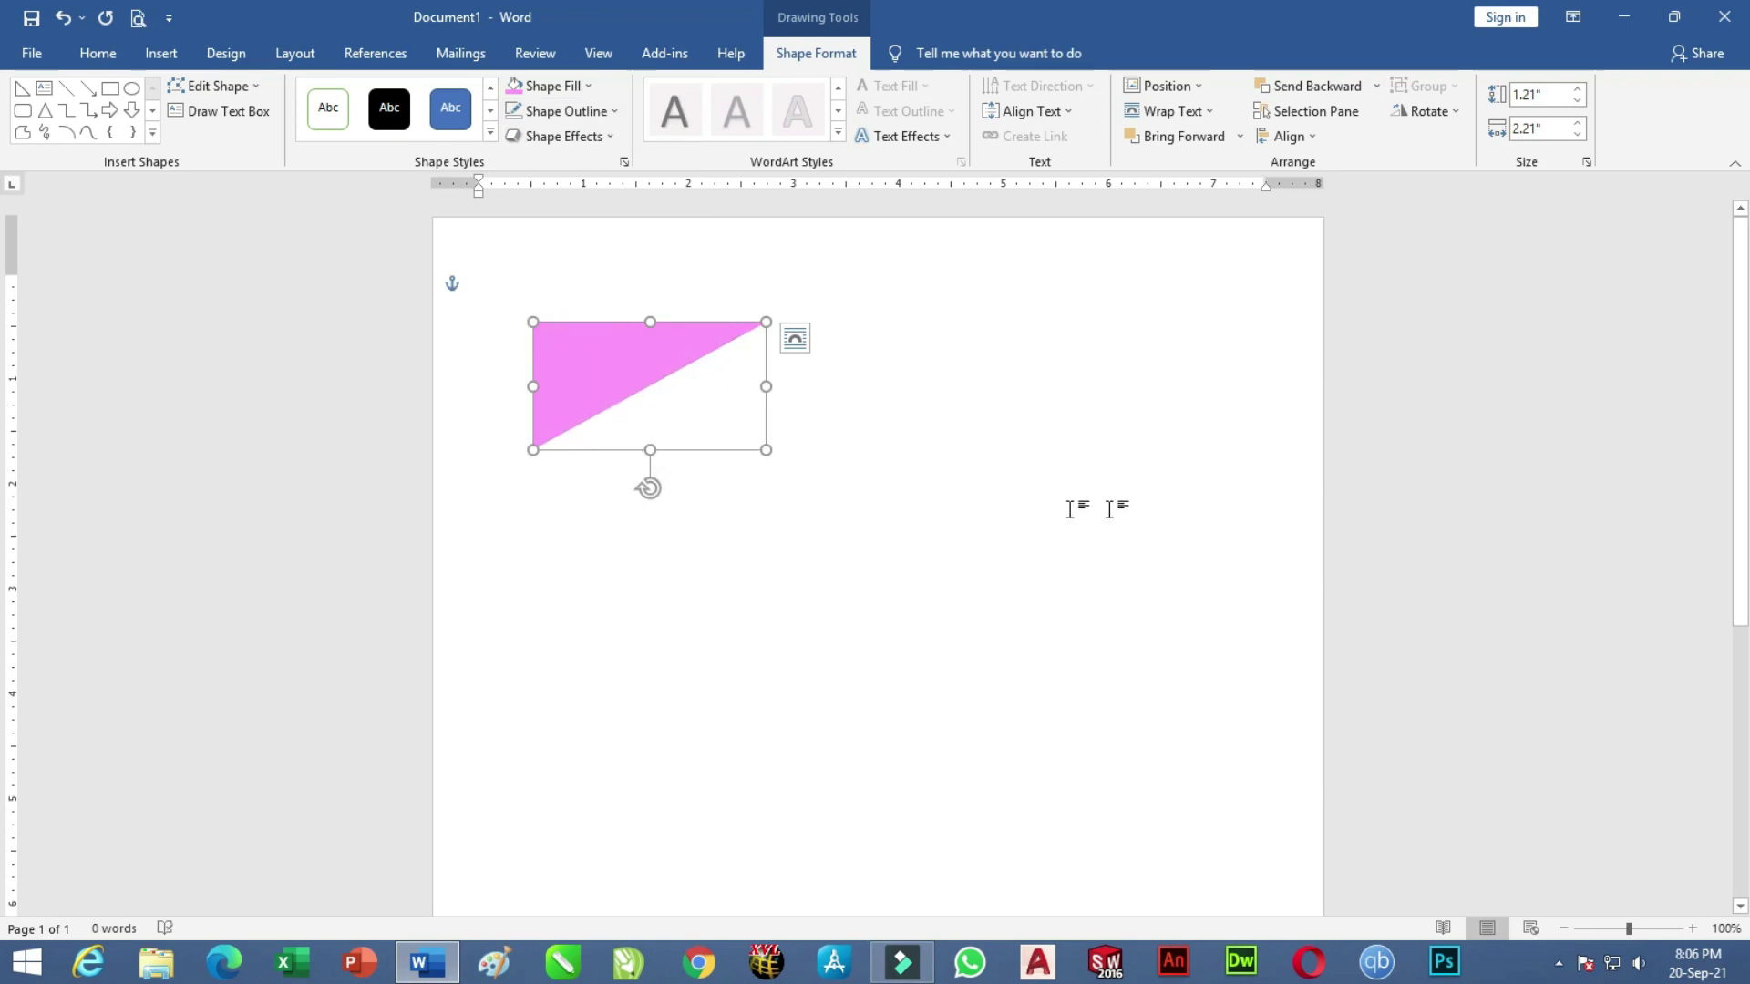
pyautogui.click(102, 91)
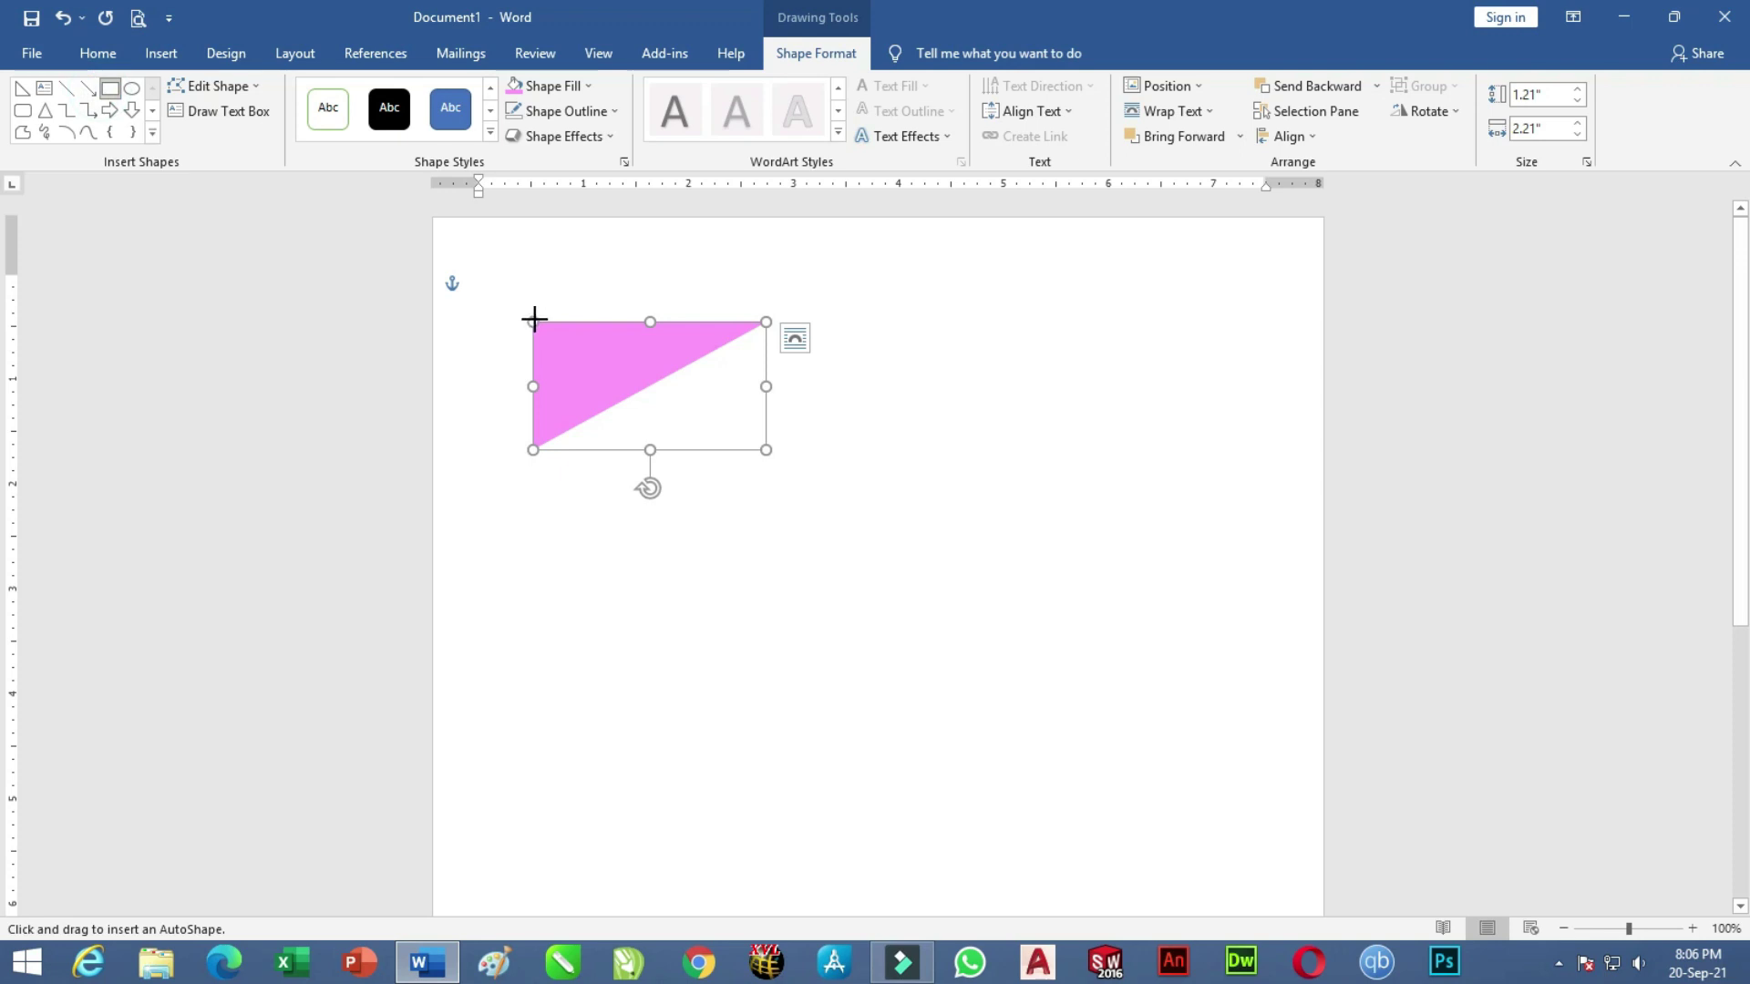
# Step: Draw a large 4.9" by 6.76" rectangle from the triangle's corner, with no fill
pyautogui.moveTo(535, 321)
pyautogui.mouseDown()
pyautogui.moveTo(1165, 830)
pyautogui.moveTo(1219, 816)
pyautogui.moveTo(1244, 837)
pyautogui.mouseUp()
pyautogui.click(561, 89)
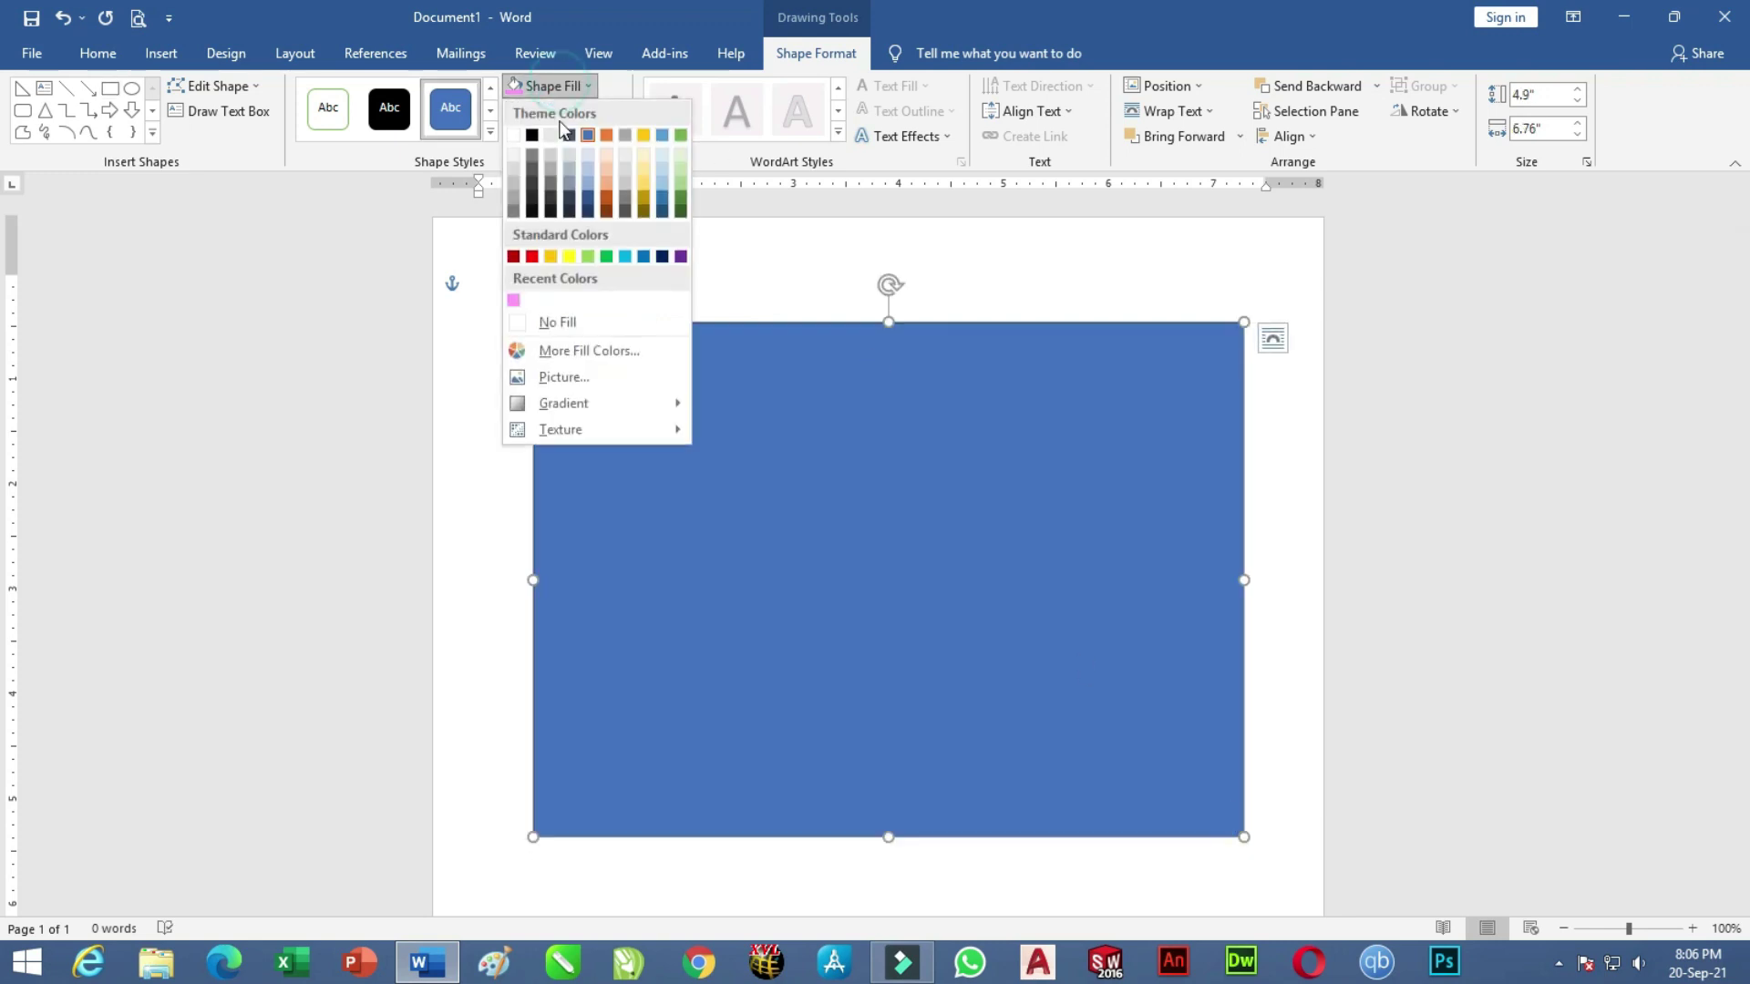
pyautogui.click(556, 321)
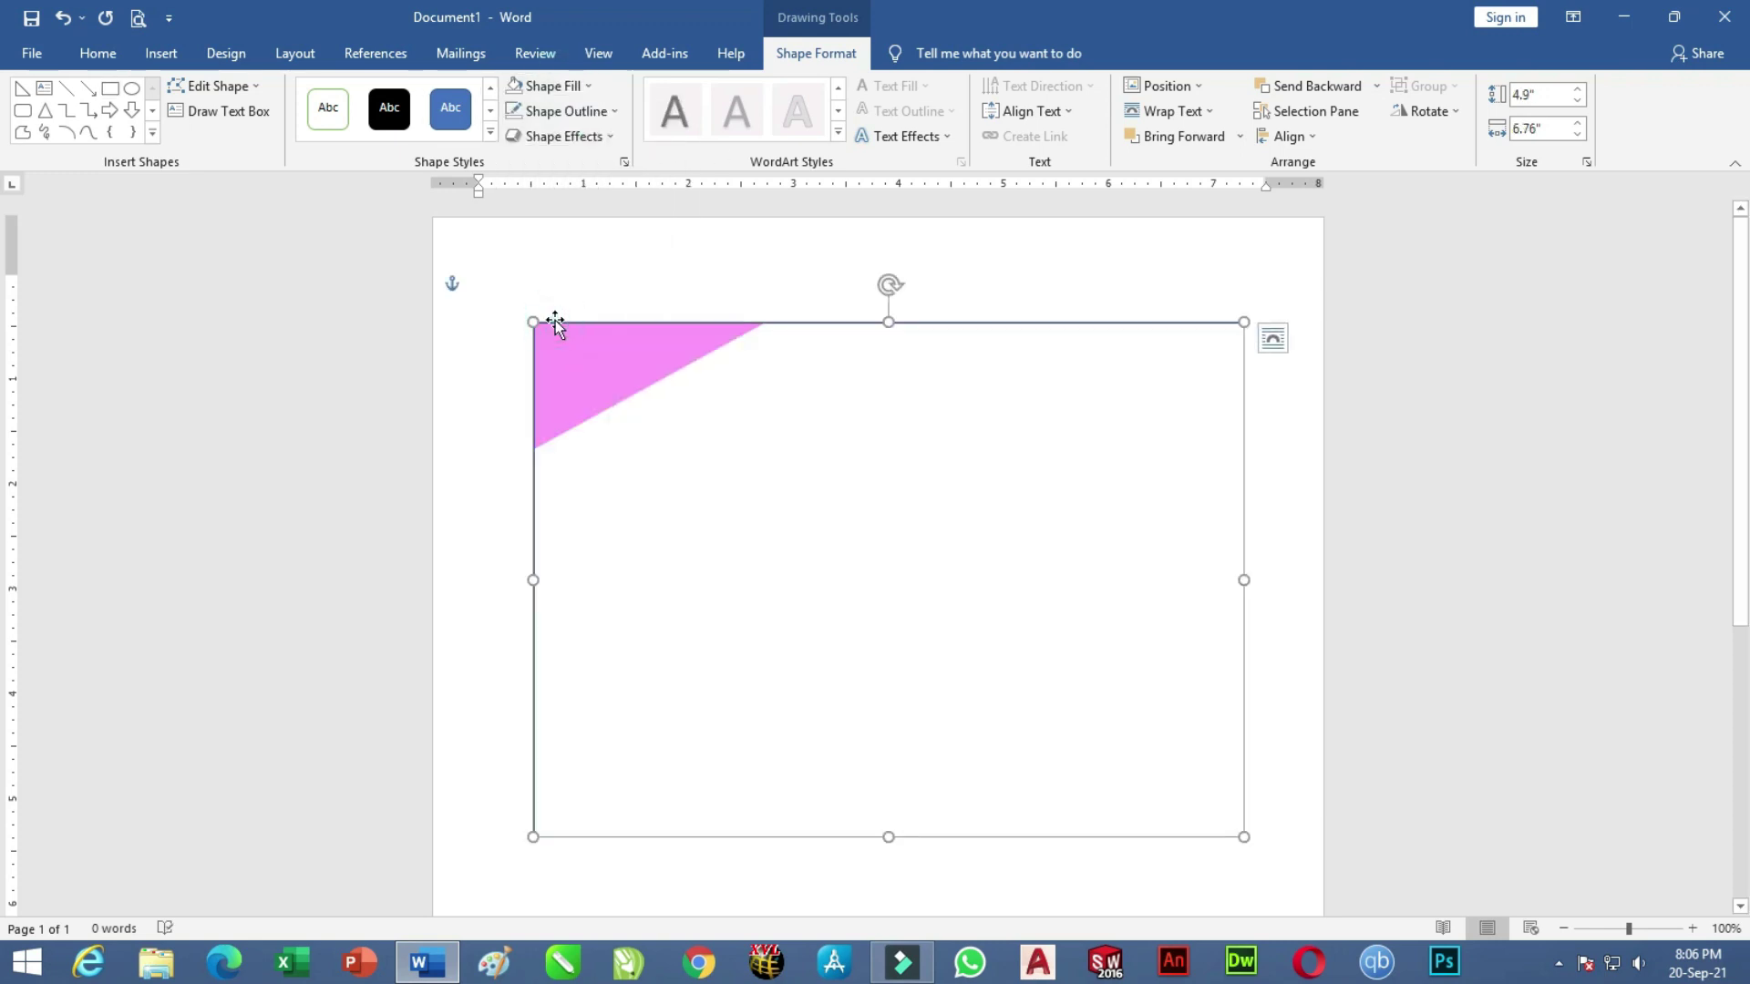
# Step: Select the pink triangle and review its text-wrapping layout options
pyautogui.click(579, 360)
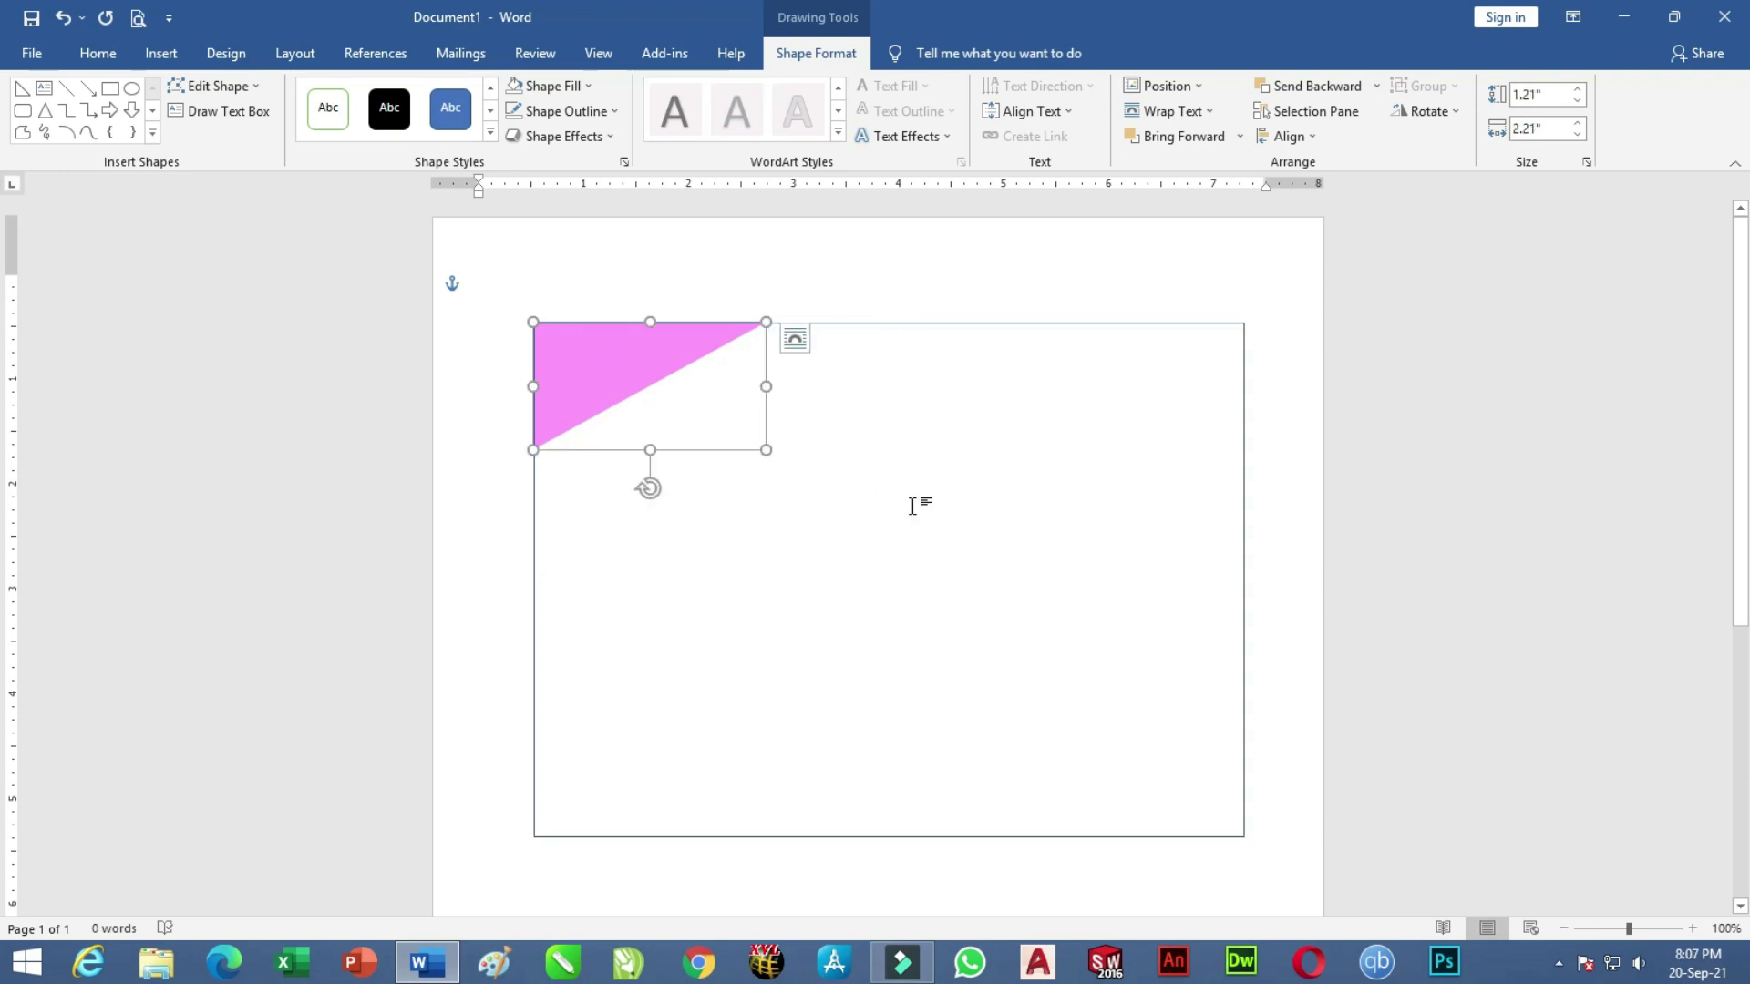
pyautogui.click(794, 339)
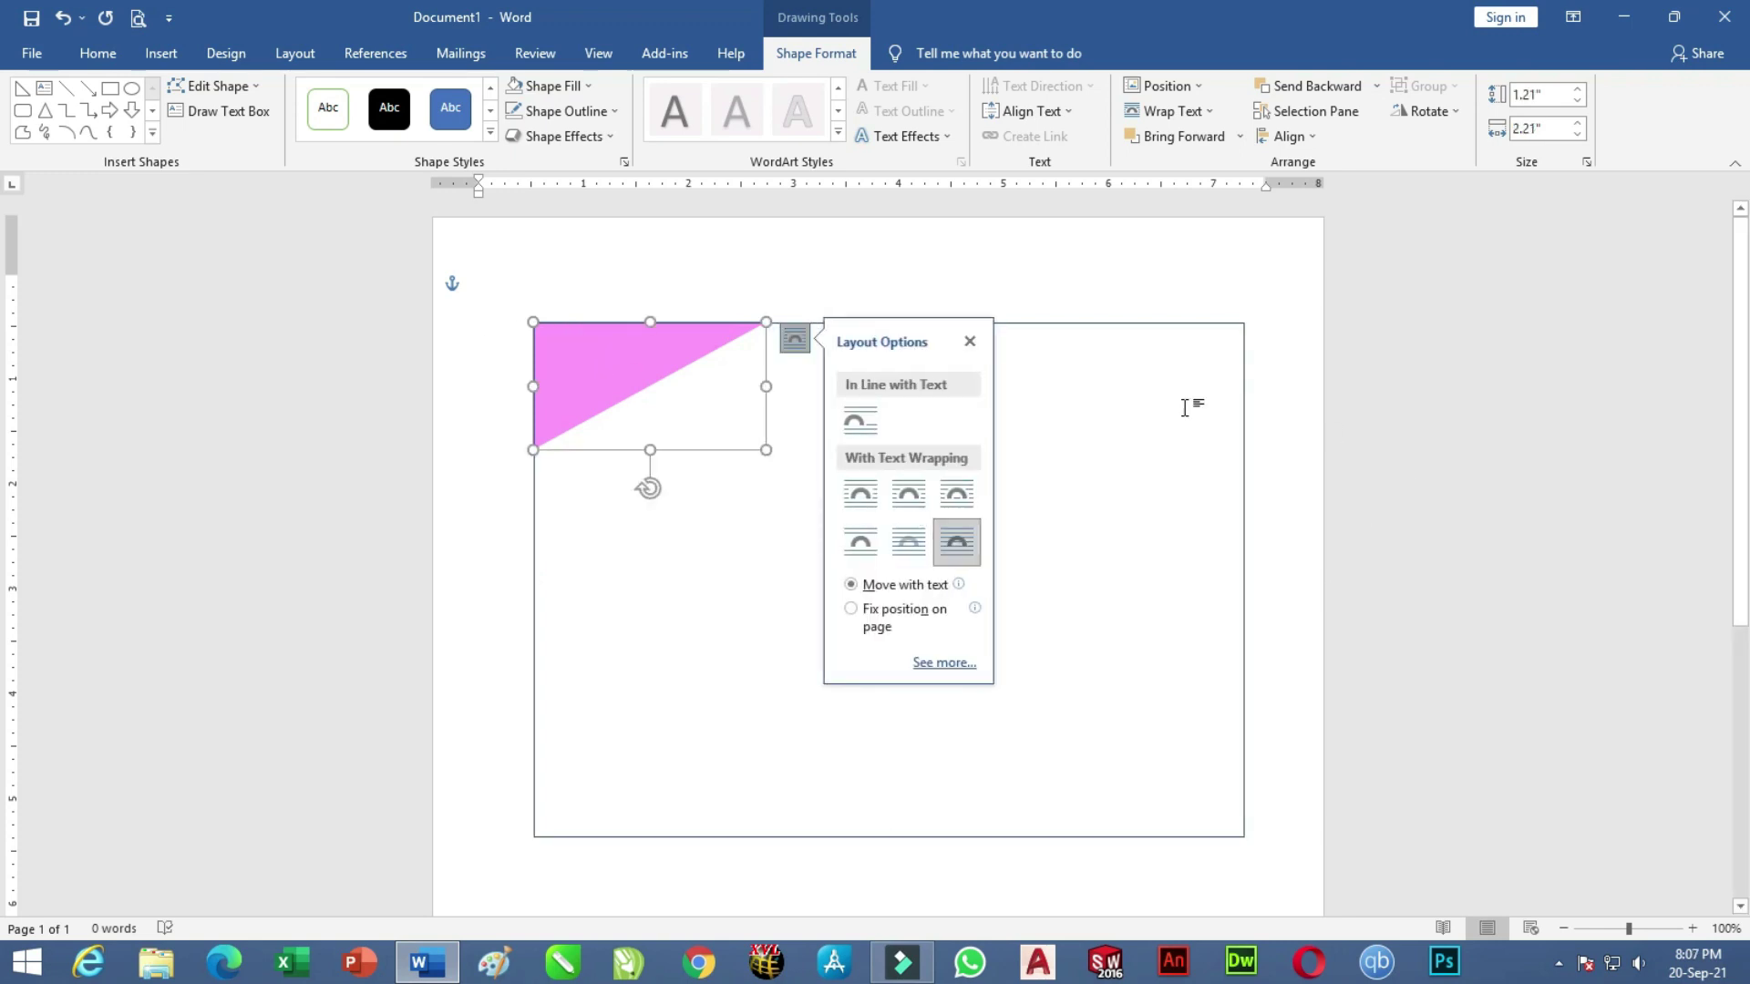
pyautogui.click(970, 342)
pyautogui.click(737, 323)
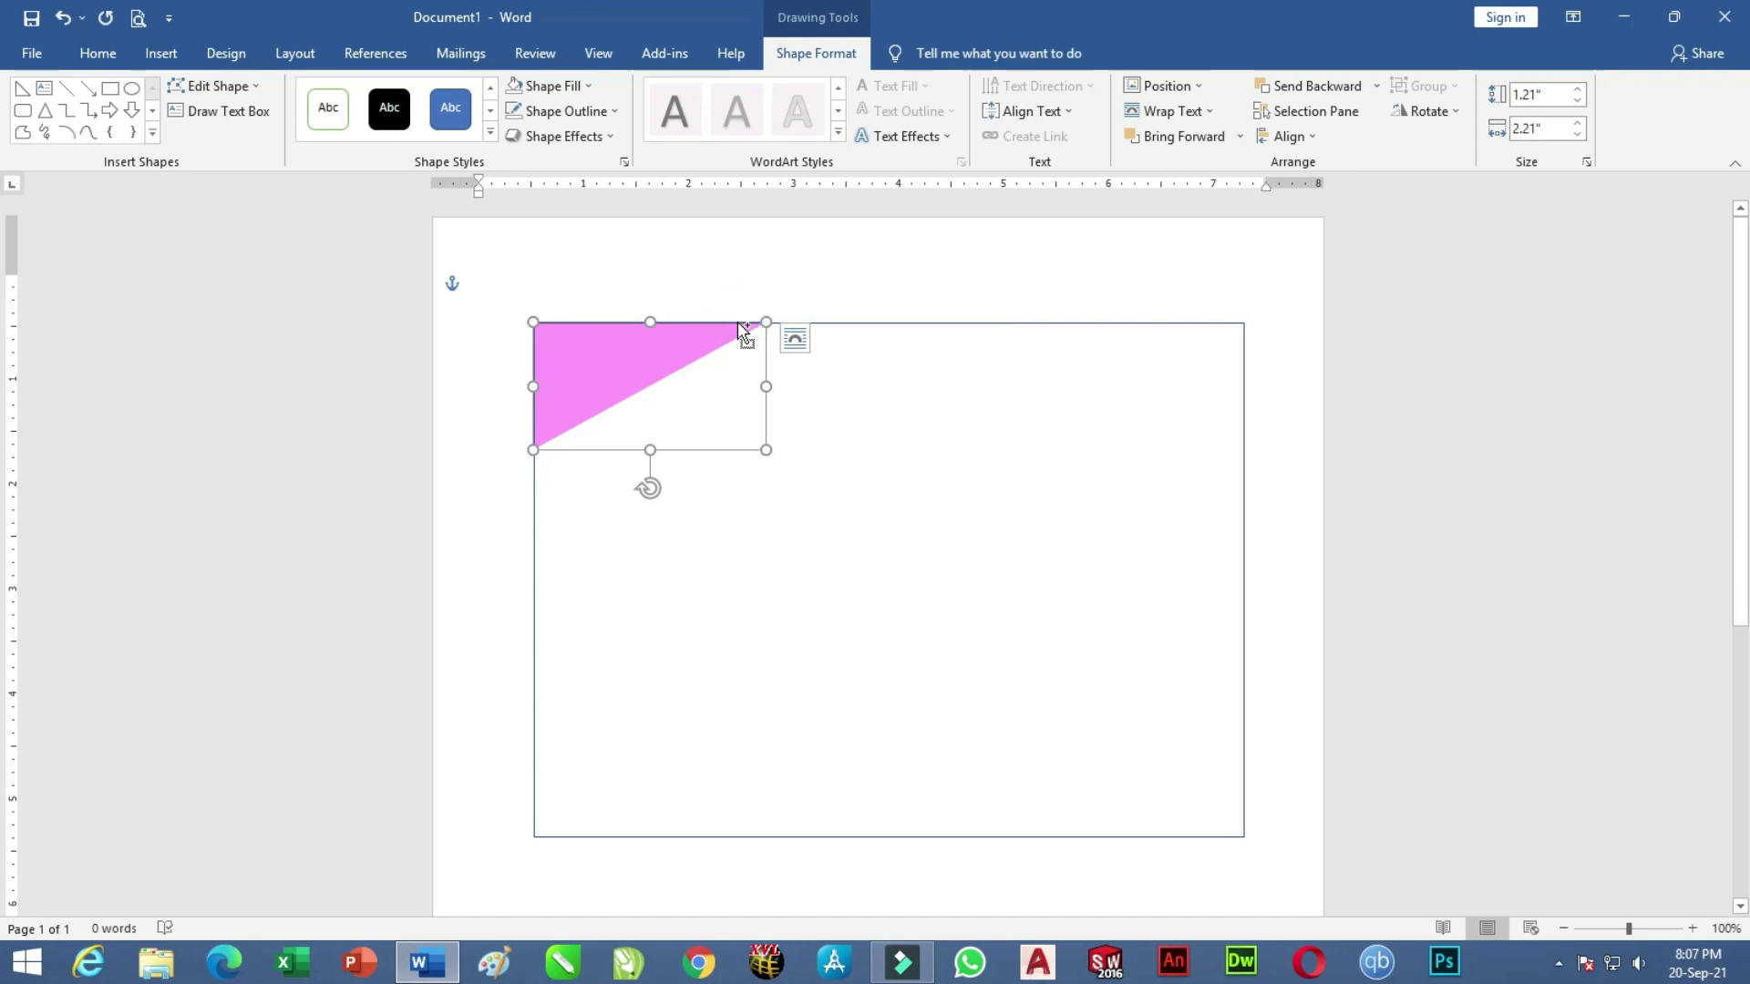
# Step: Duplicate the pink triangle, rotate the copy 180°, and fit it into the frame's bottom-right corner
pyautogui.hotkey('ctrl', 'd')
pyautogui.click(662, 389)
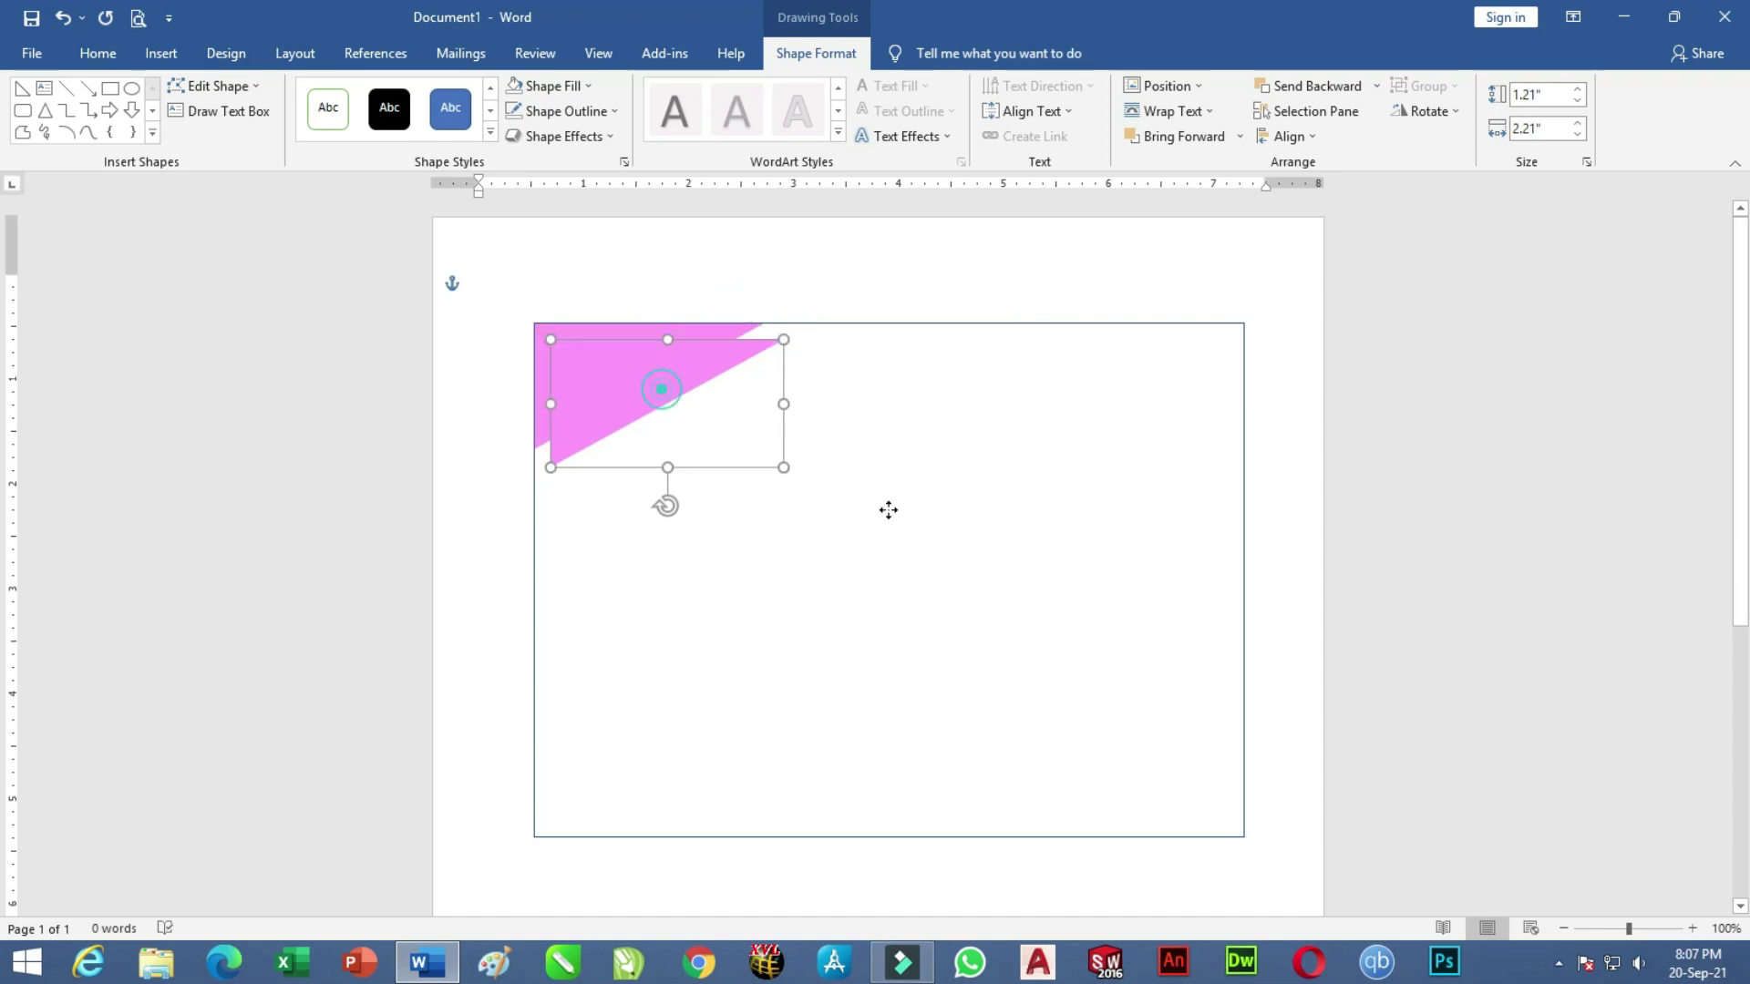
pyautogui.moveTo(888, 510); pyautogui.dragTo(1070, 698)
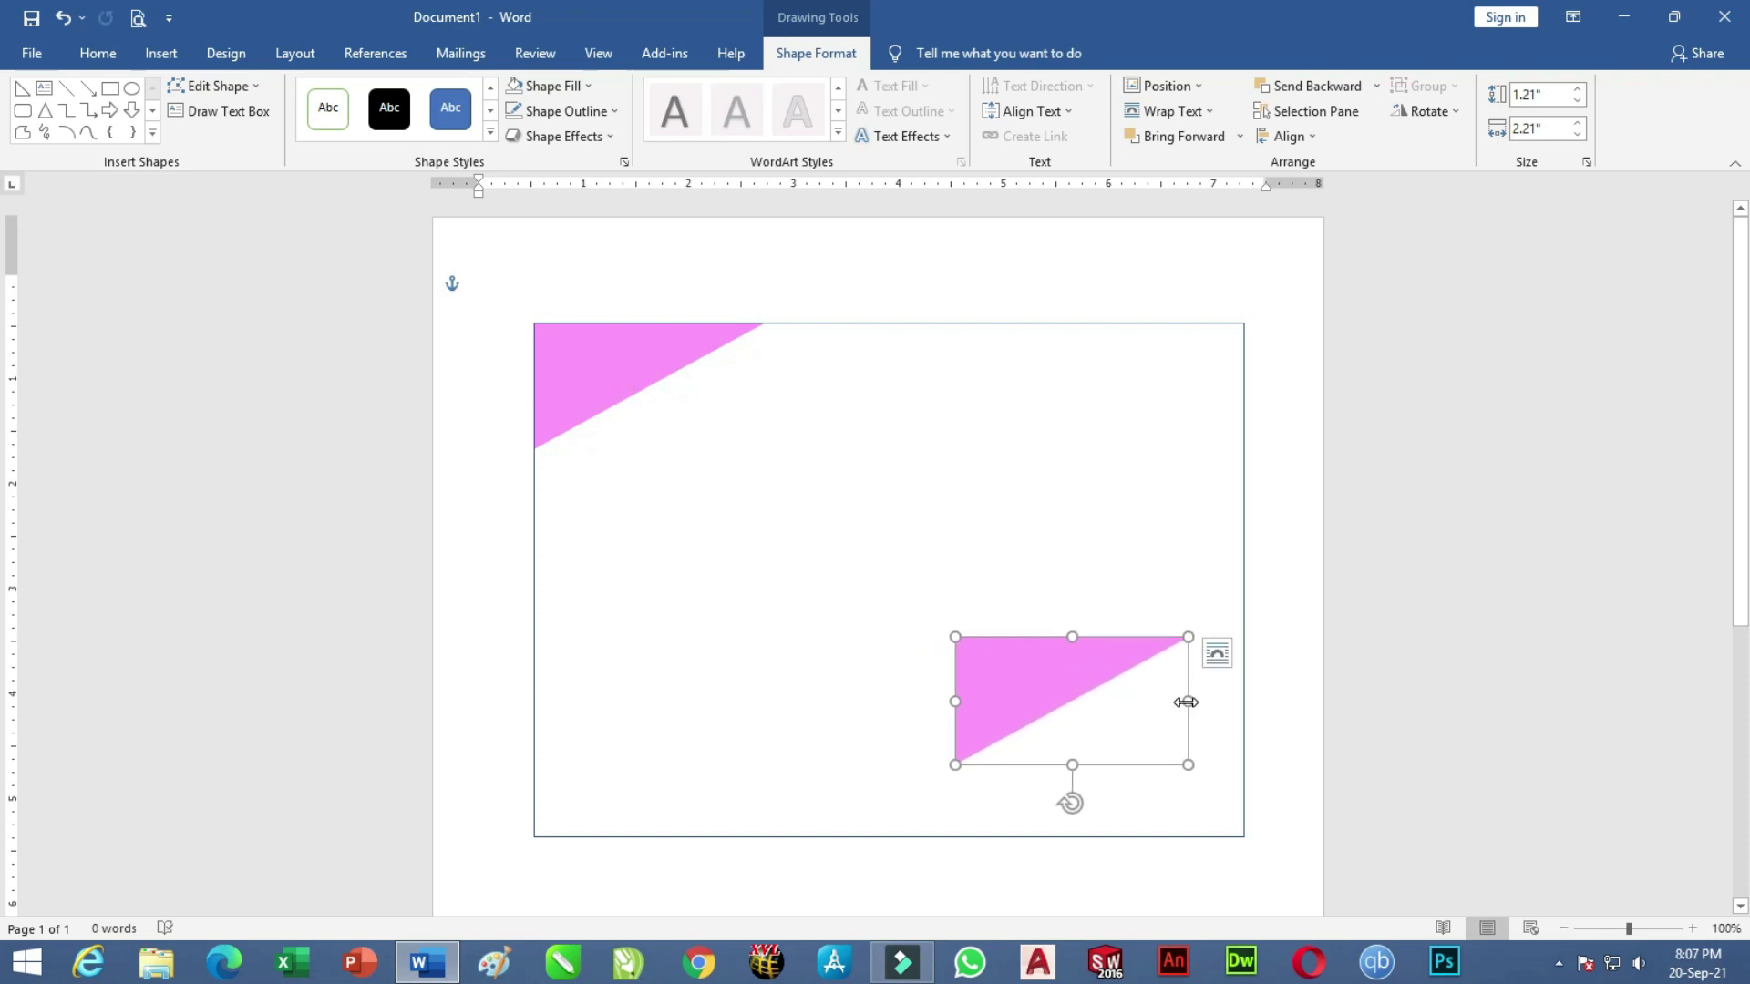
pyautogui.moveTo(1072, 802)
pyautogui.mouseDown()
pyautogui.moveTo(990, 624)
pyautogui.moveTo(1070, 615)
pyautogui.mouseUp()
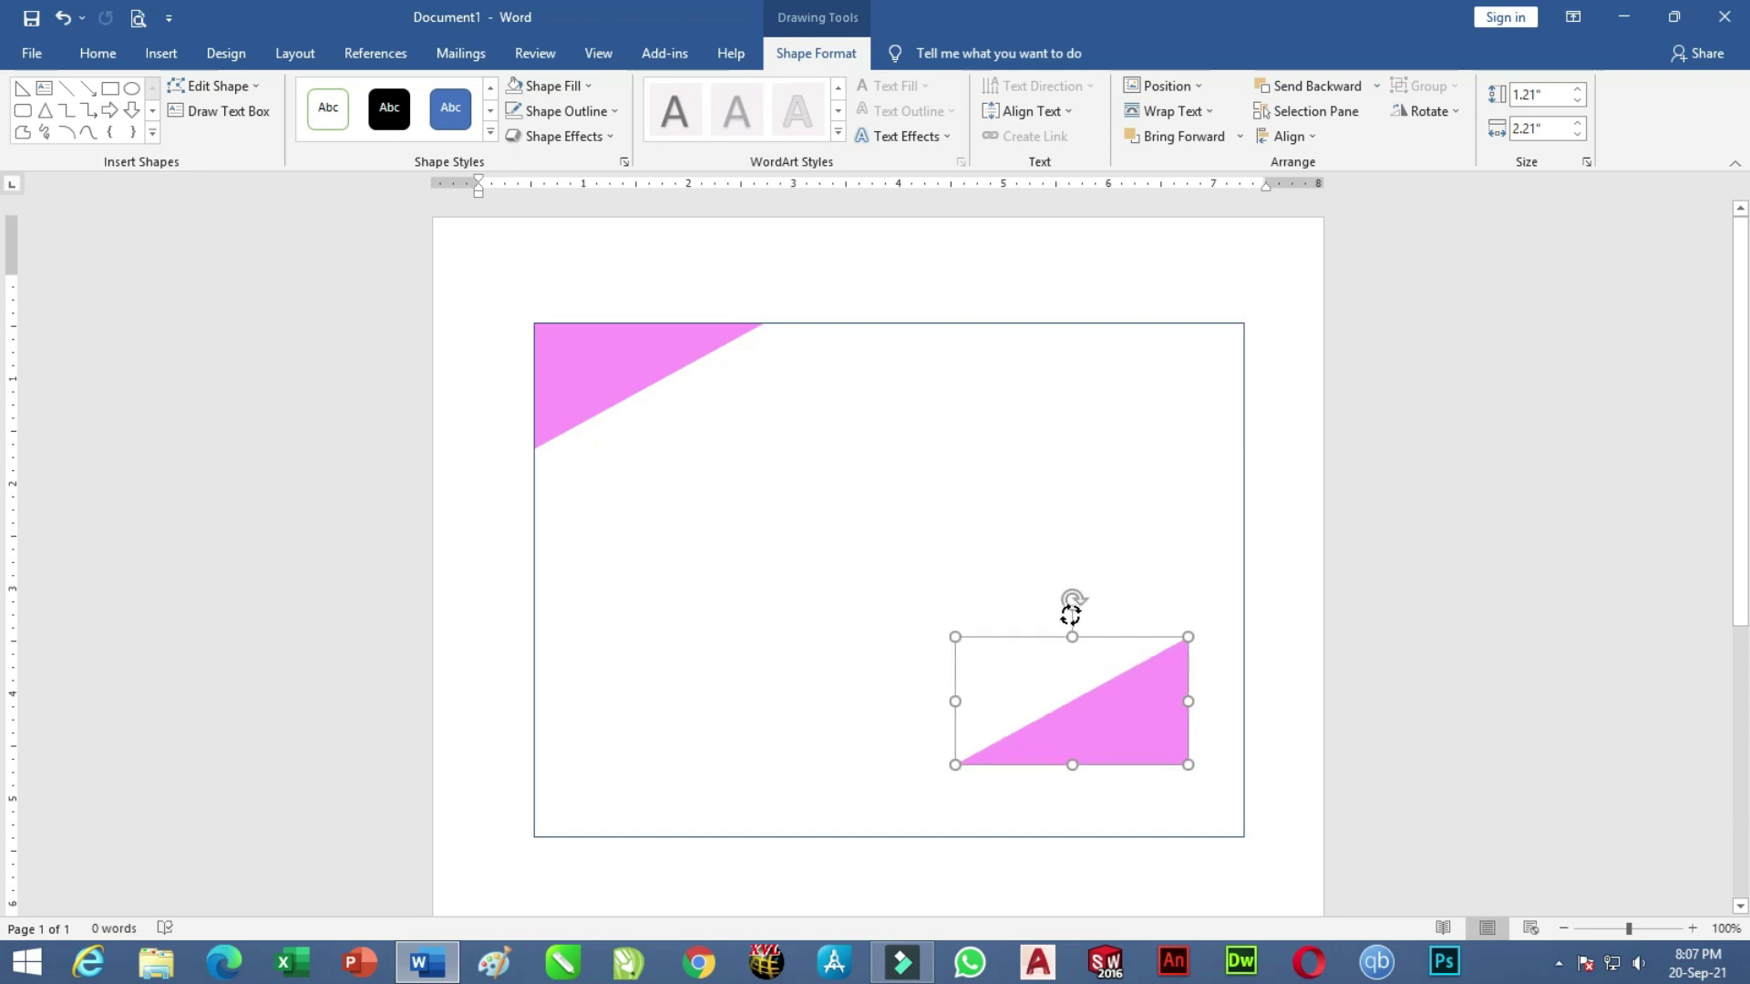
pyautogui.moveTo(1154, 747); pyautogui.dragTo(1212, 819)
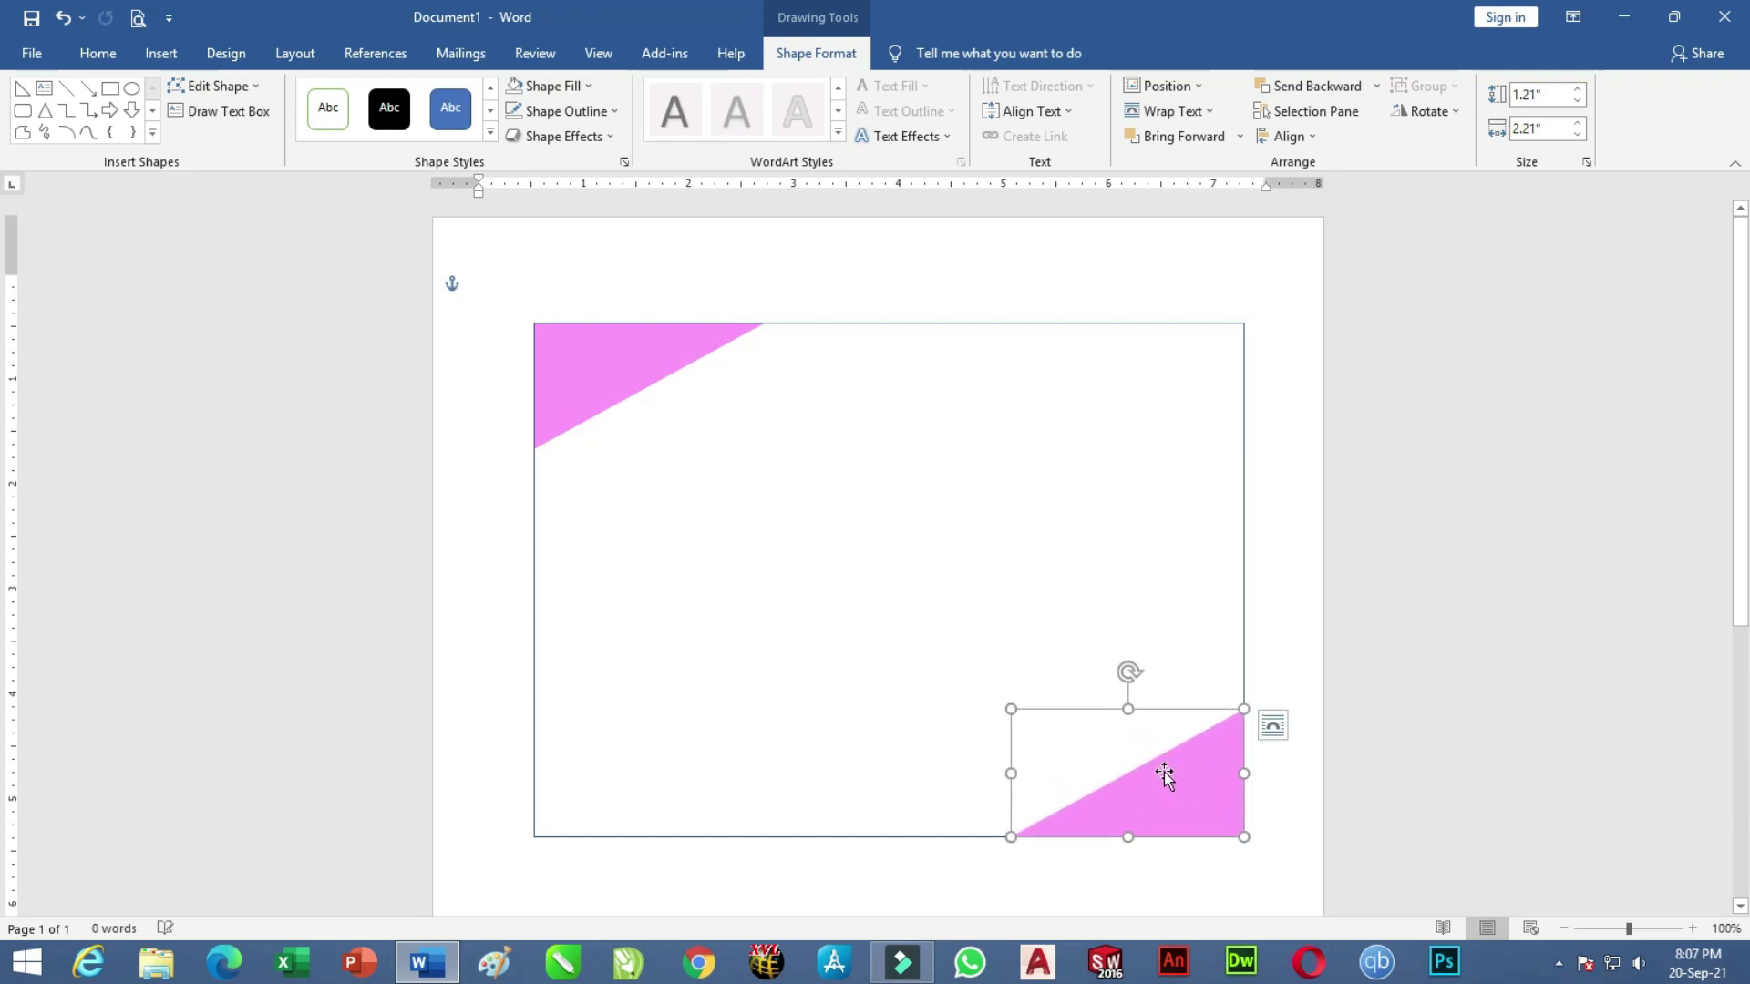
pyautogui.click(924, 490)
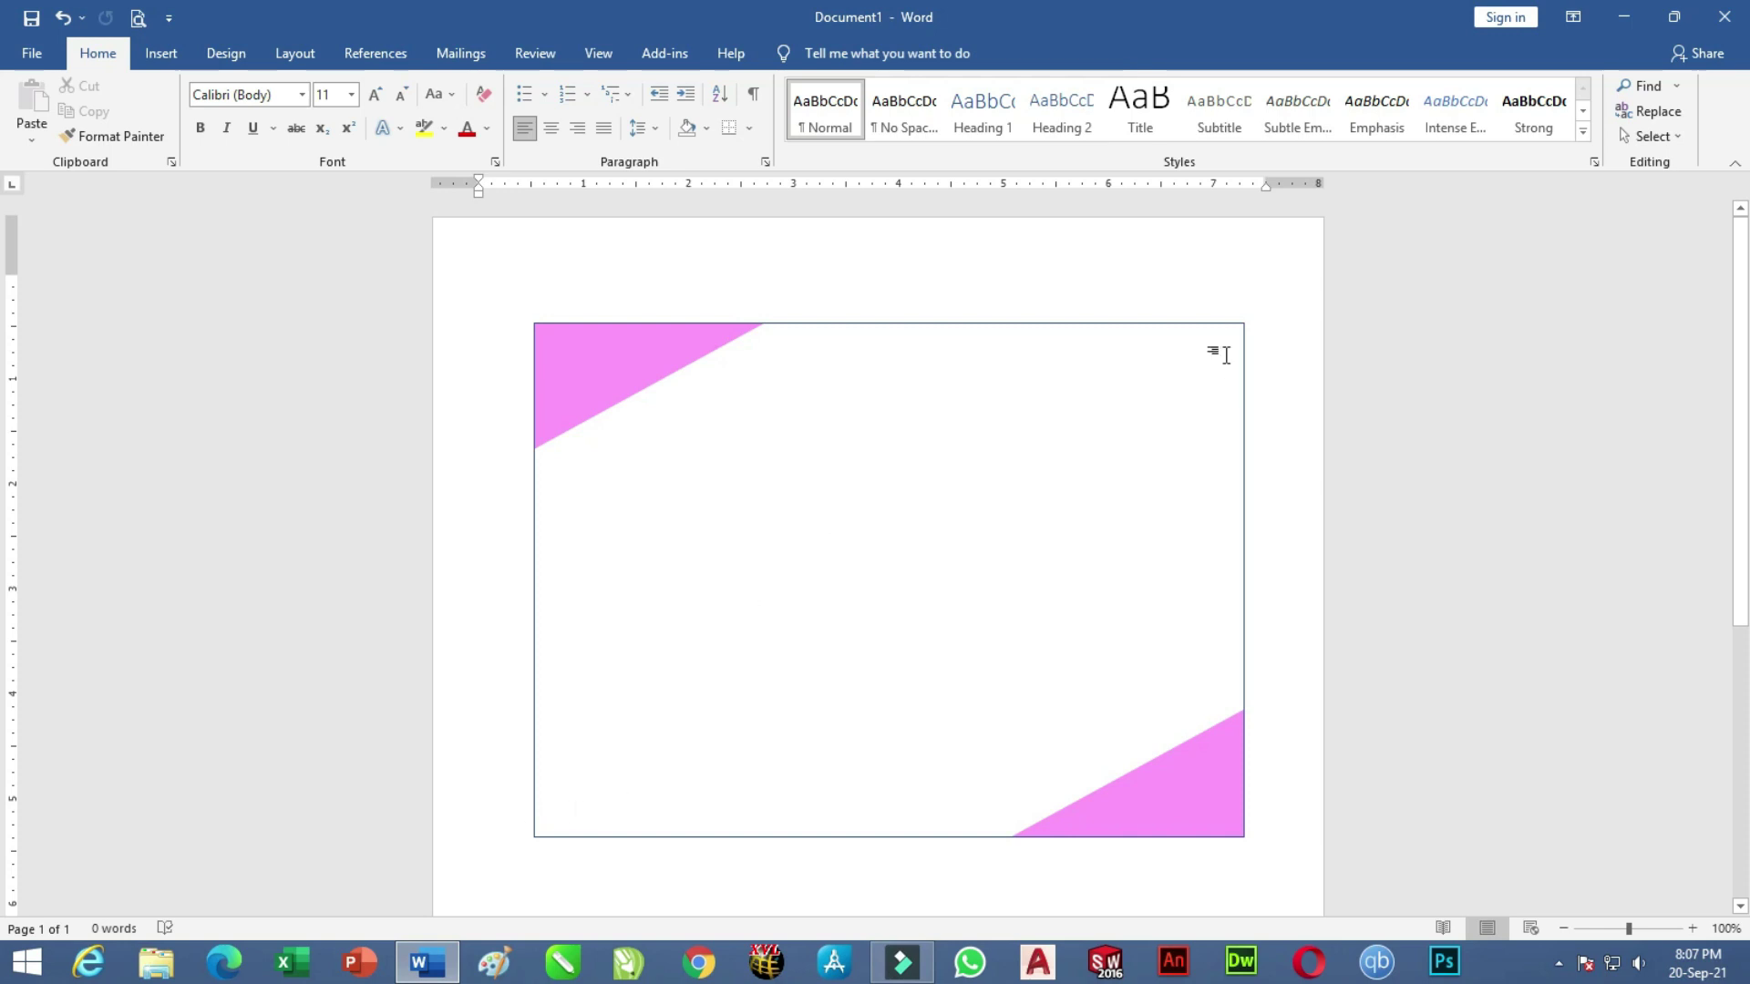
# Step: Draw a freeform diagonal band from the frame's bottom-left corner to its top-right corner
pyautogui.click(160, 53)
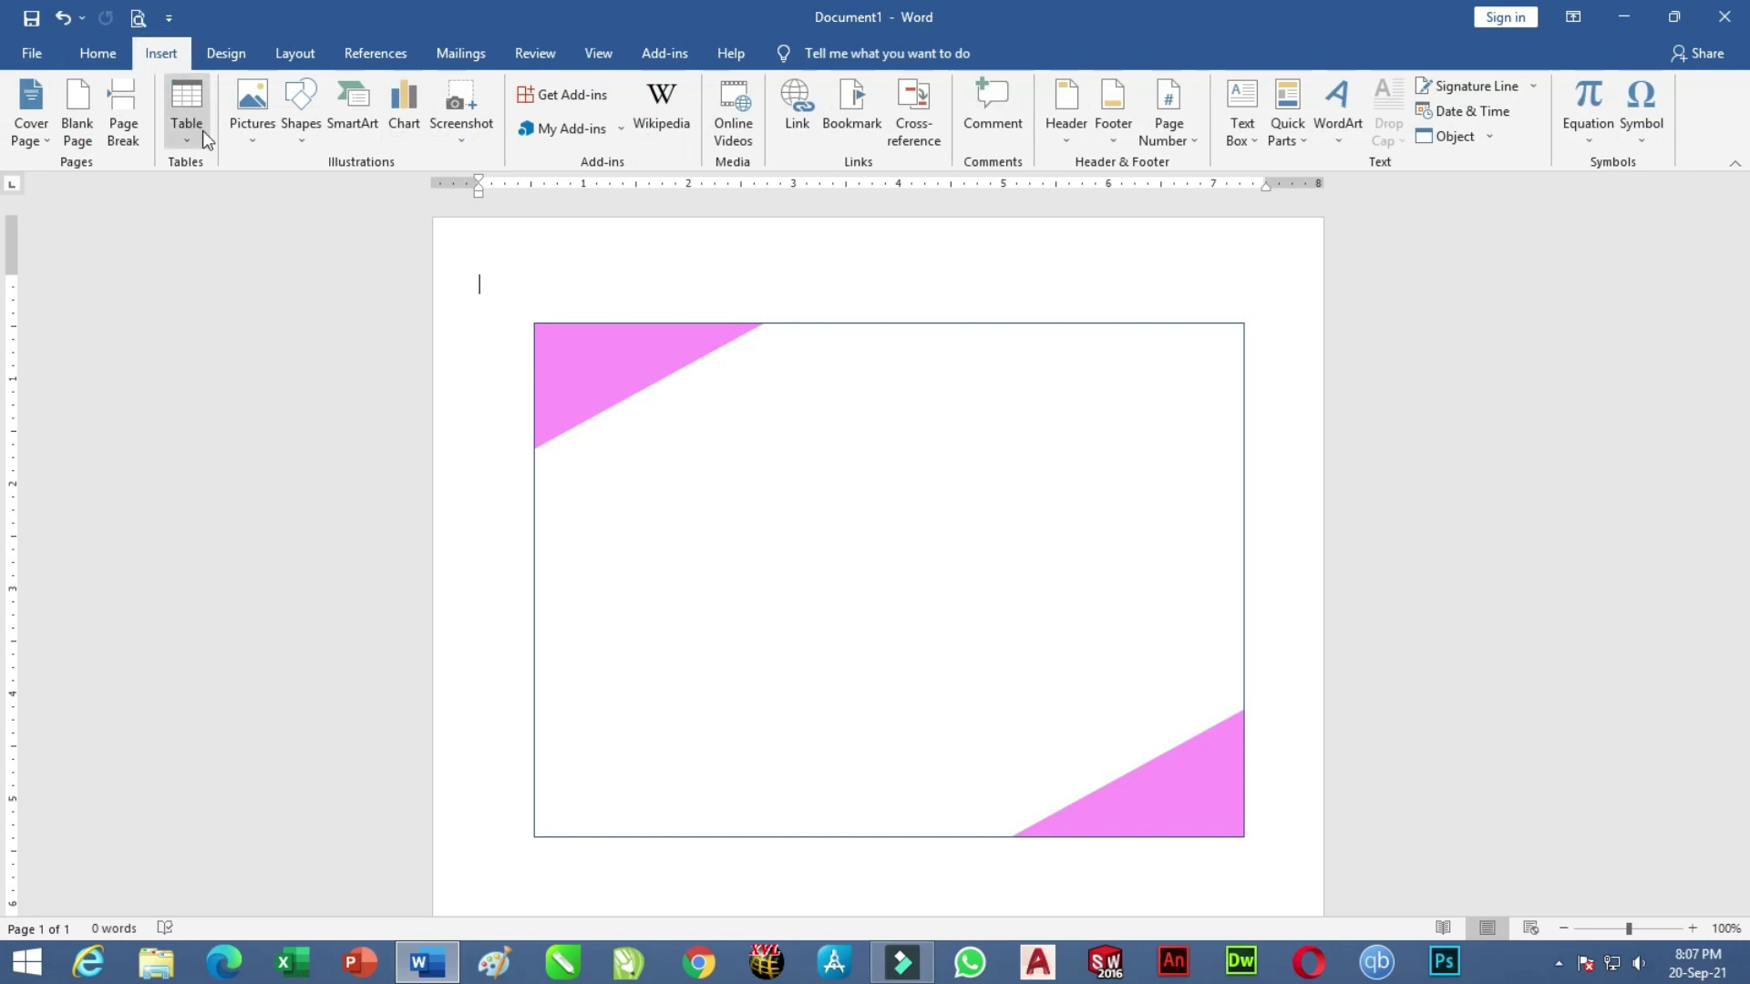
pyautogui.click(301, 114)
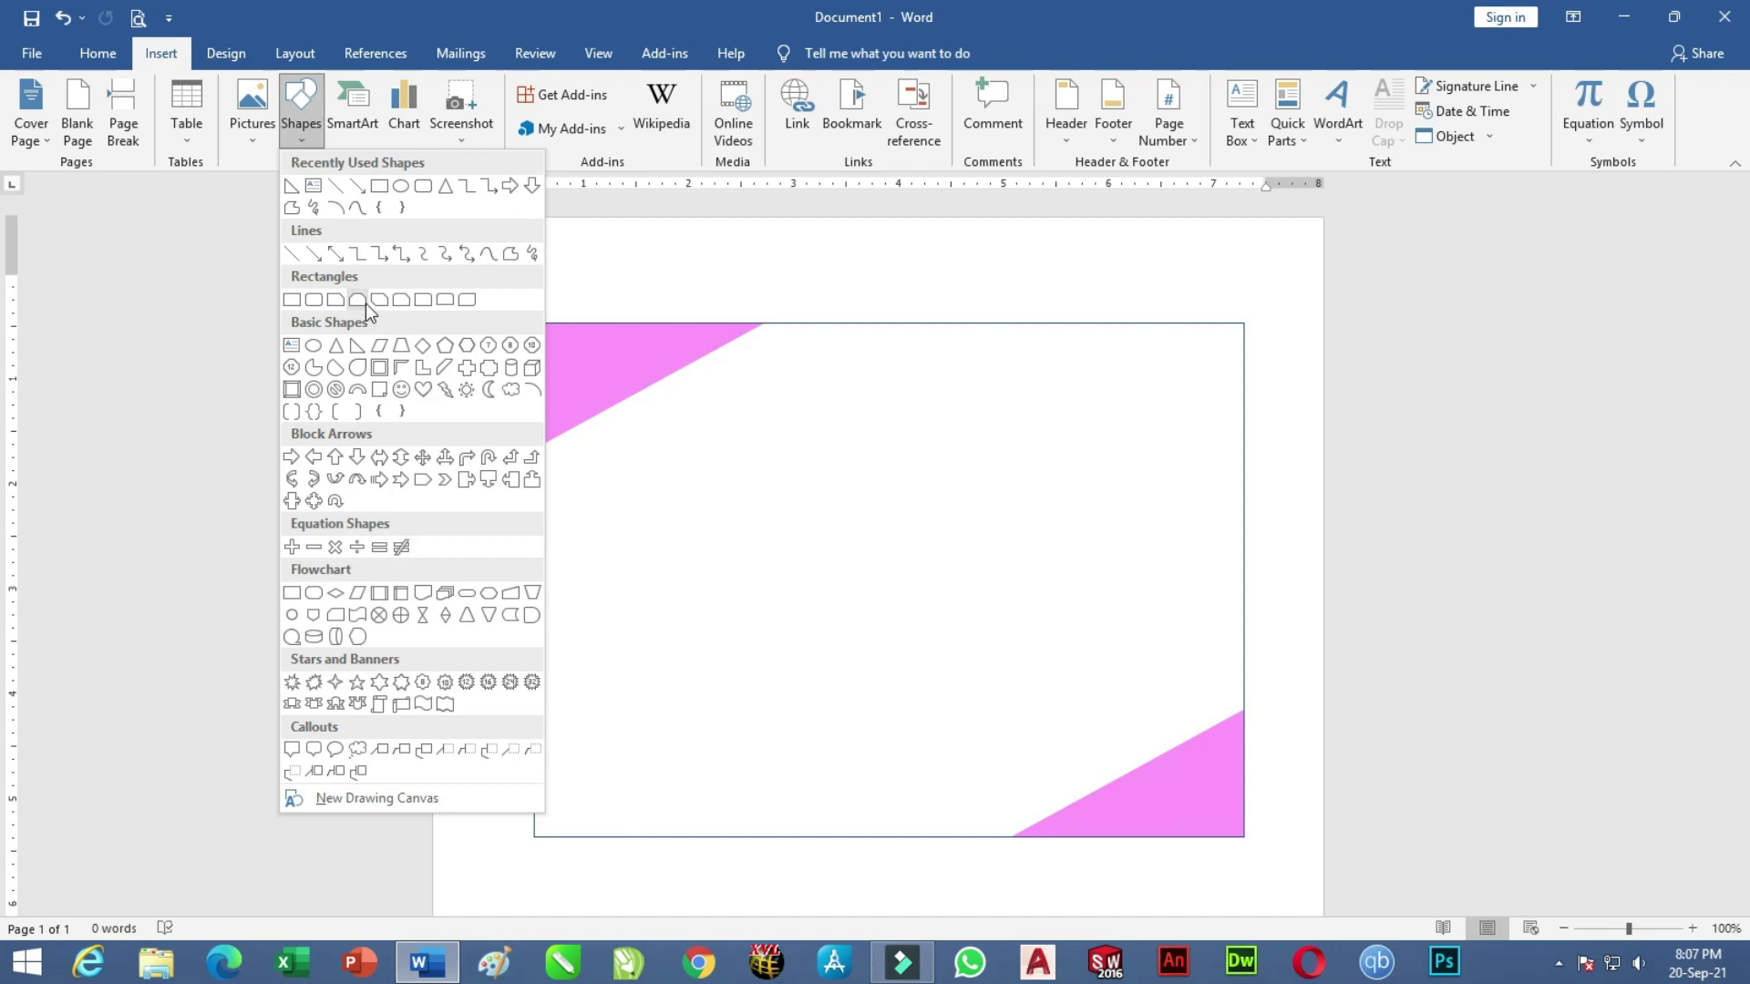
pyautogui.click(513, 259)
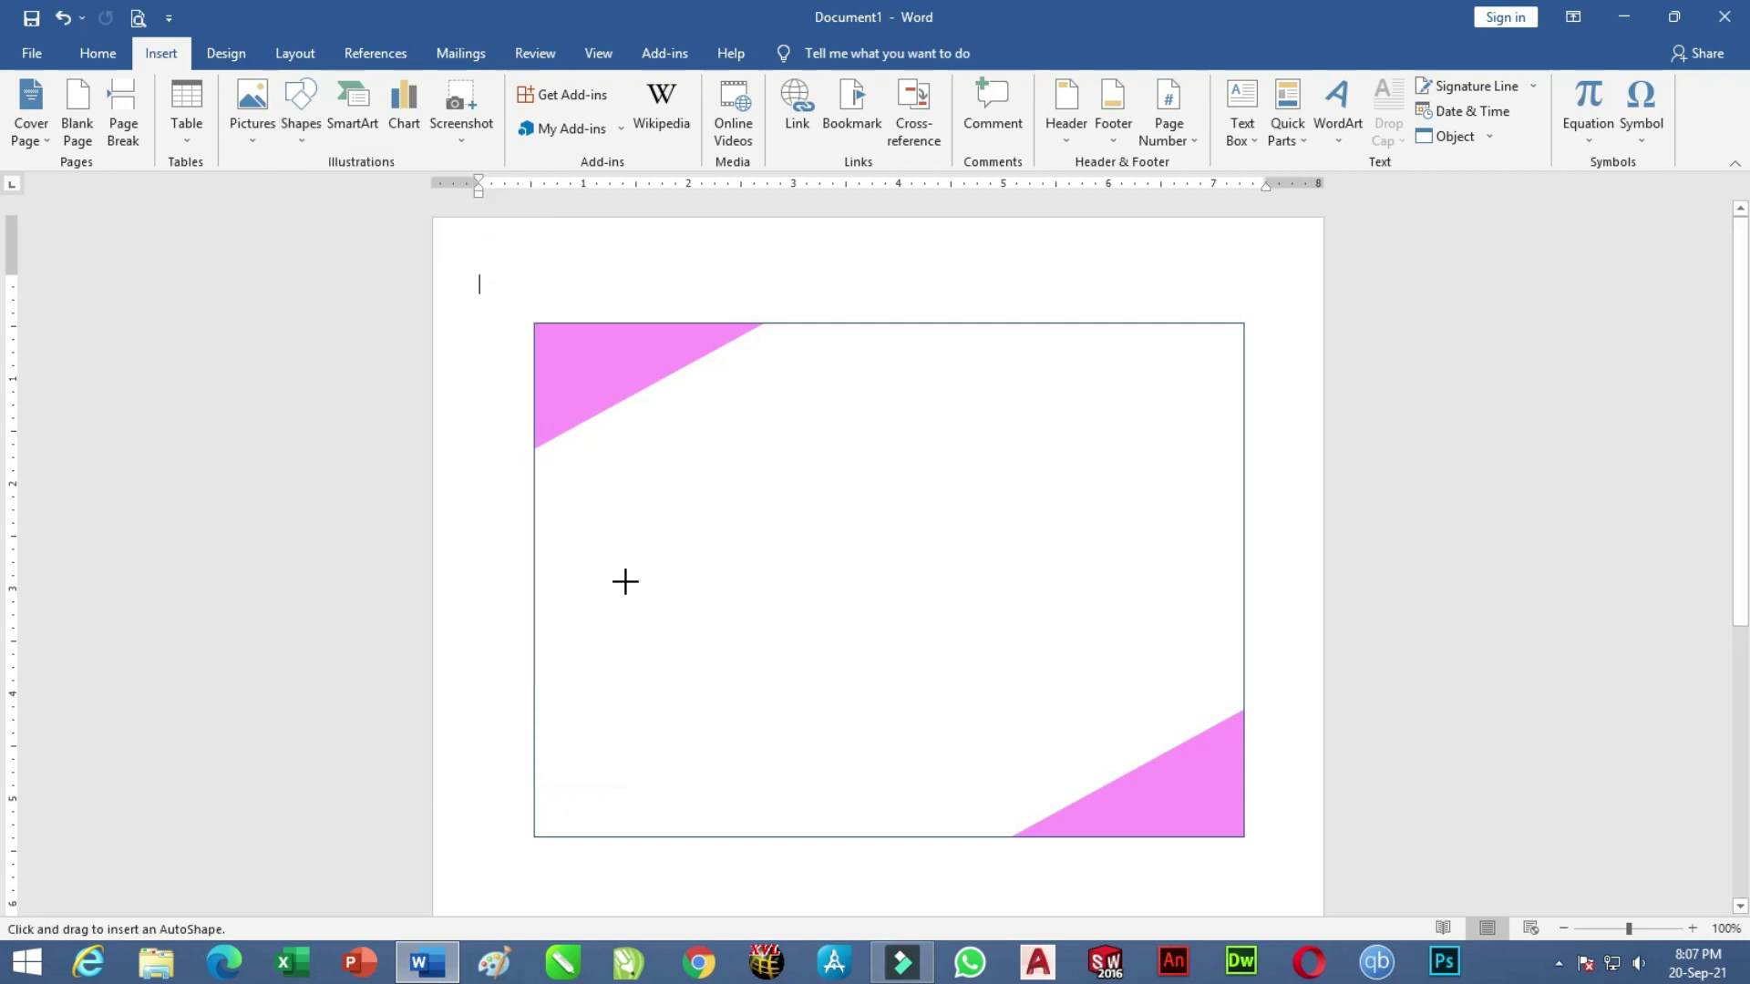
pyautogui.click(537, 838)
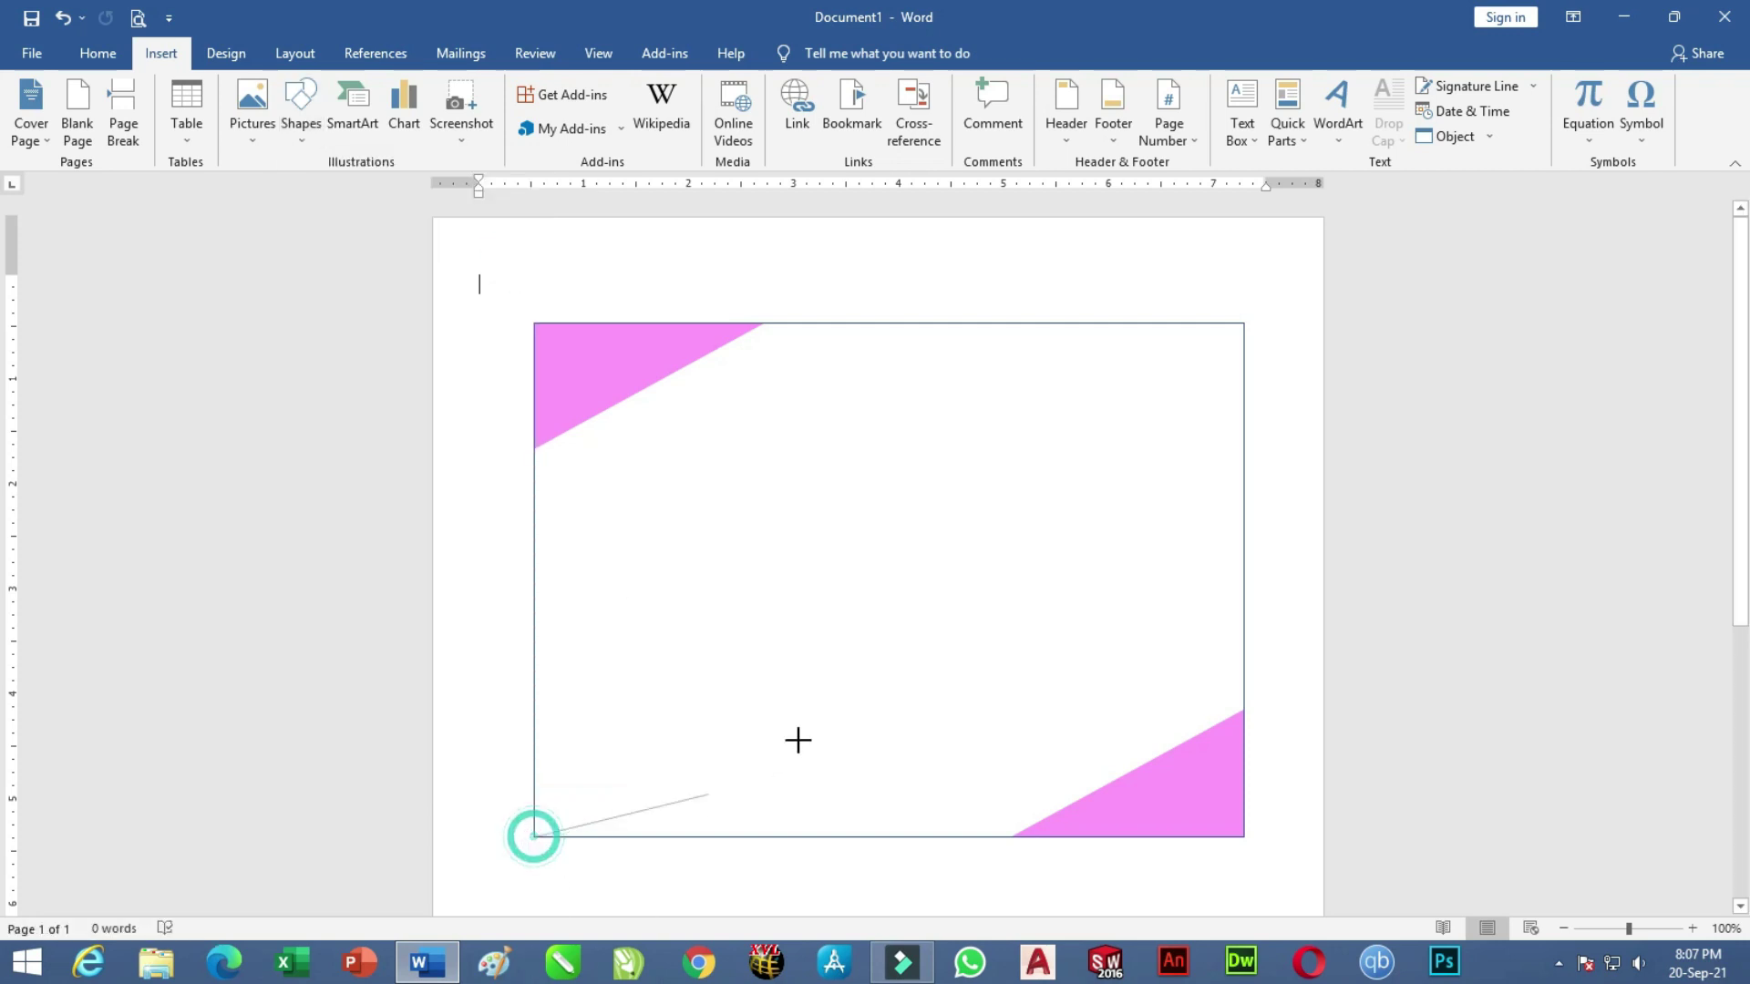
pyautogui.click(1243, 376)
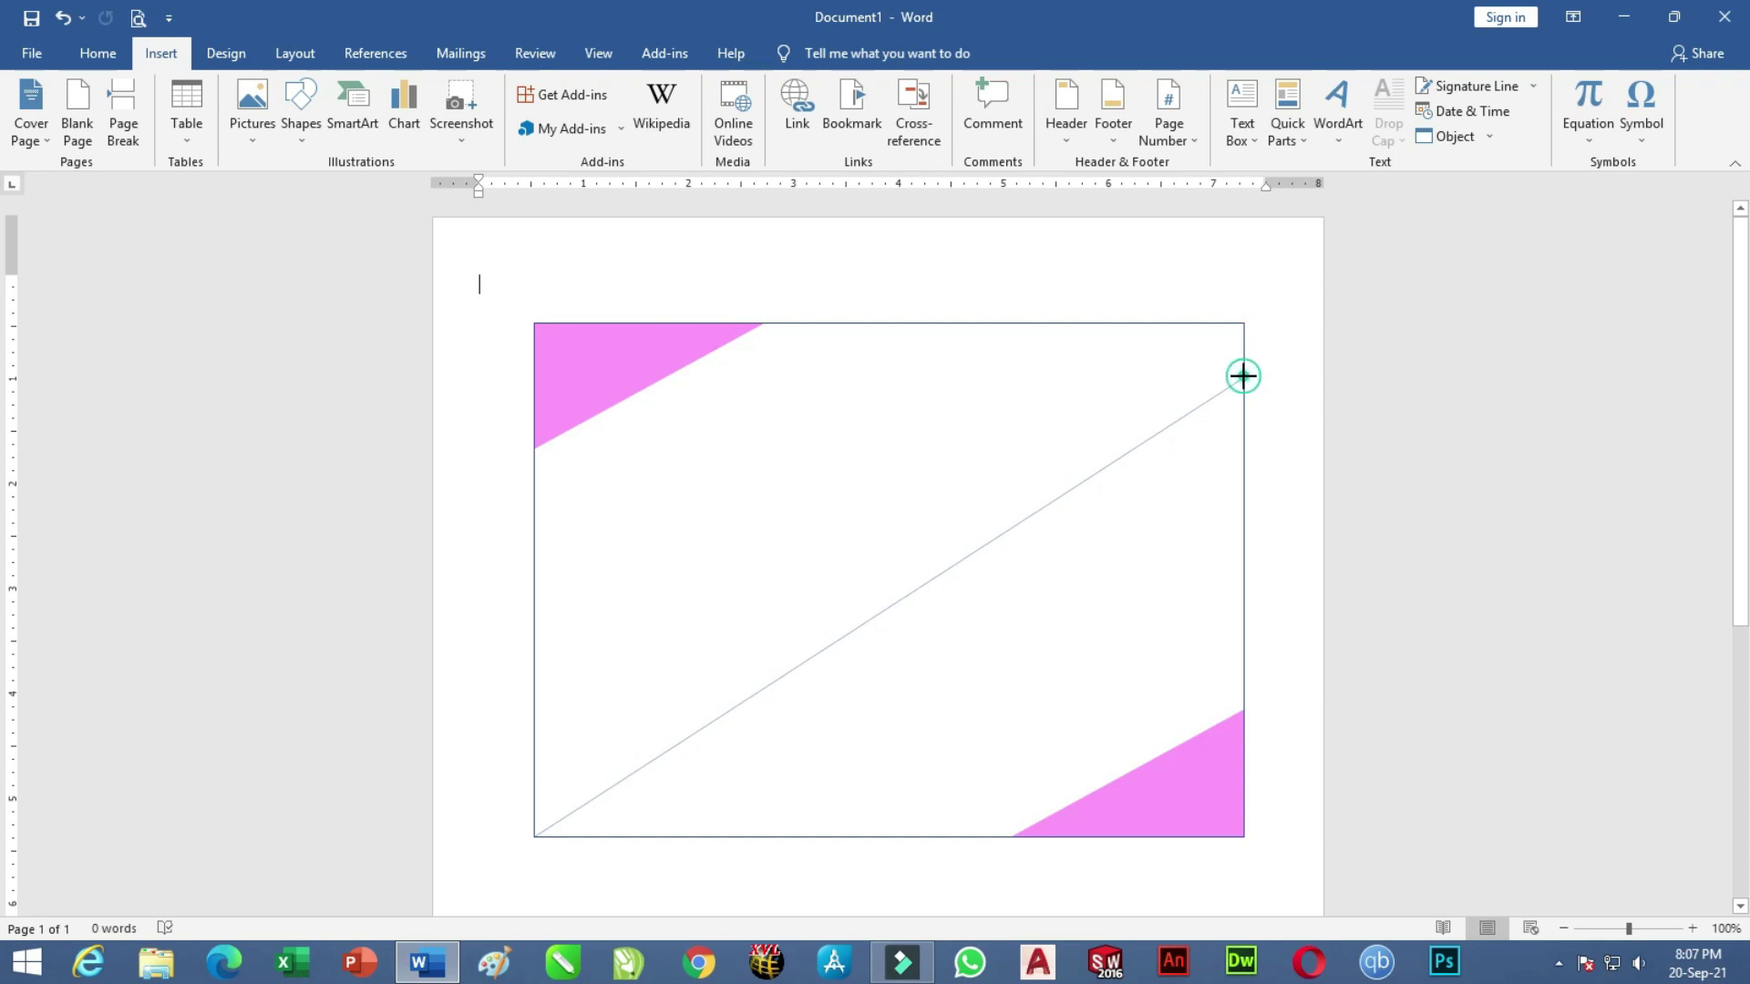
pyautogui.click(1242, 323)
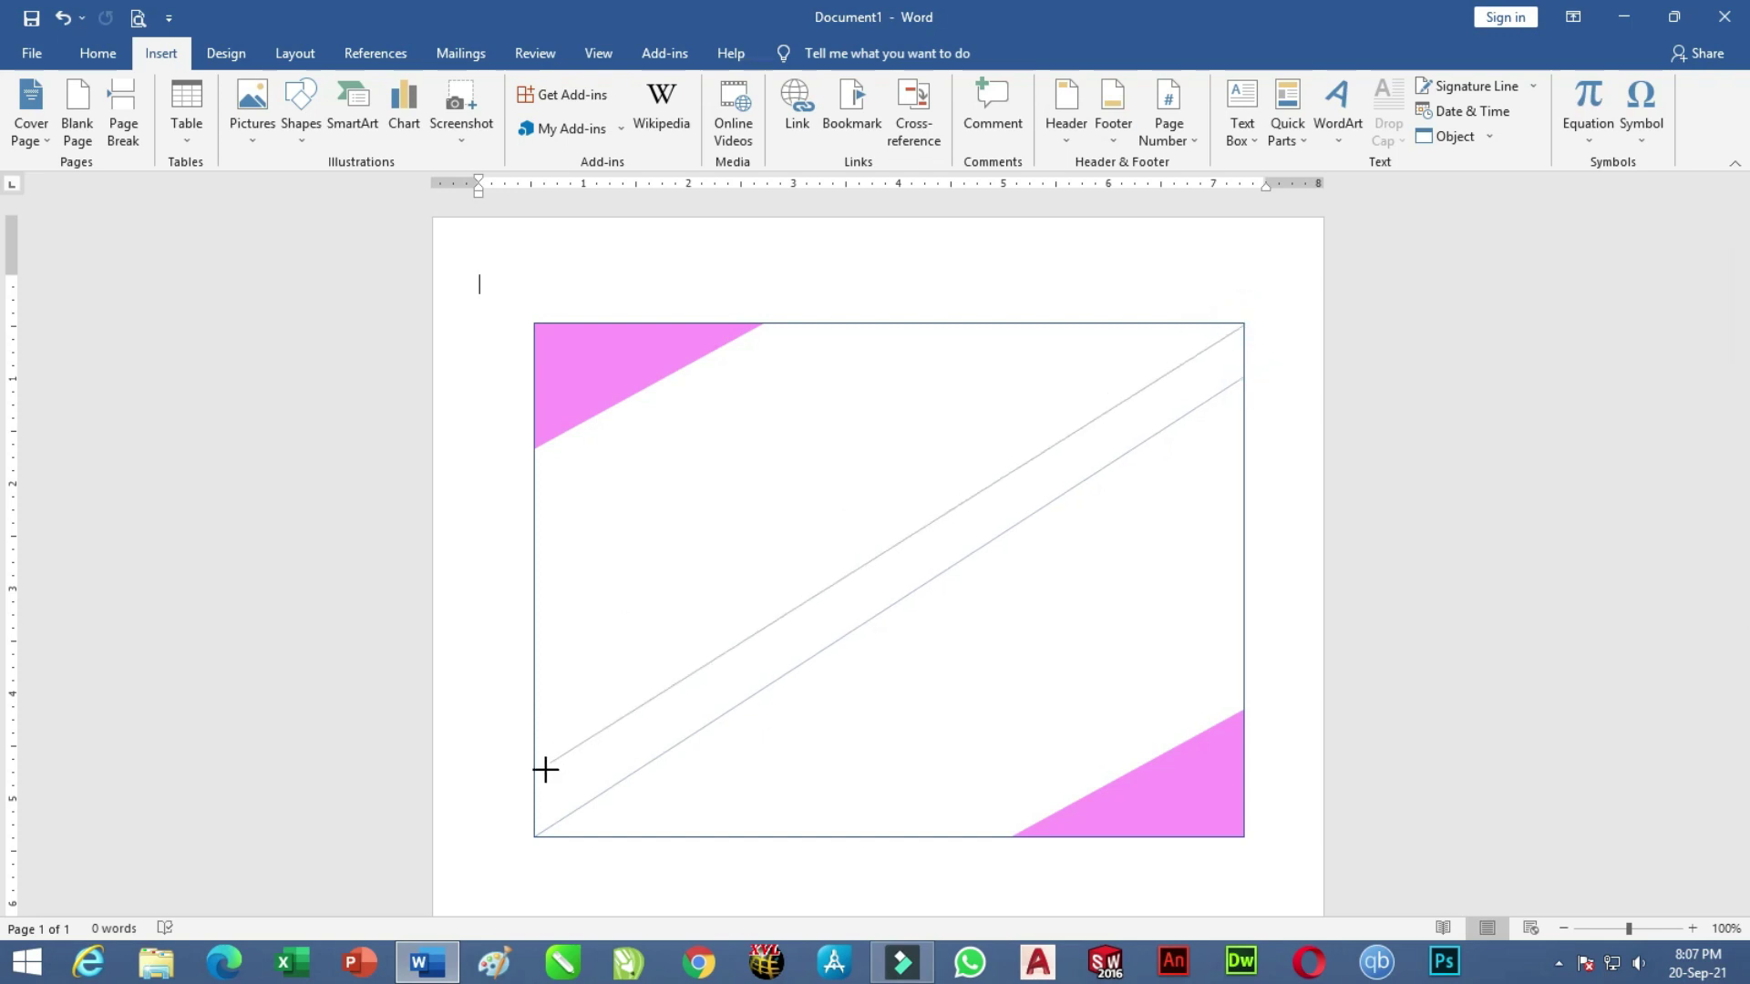
pyautogui.click(535, 834)
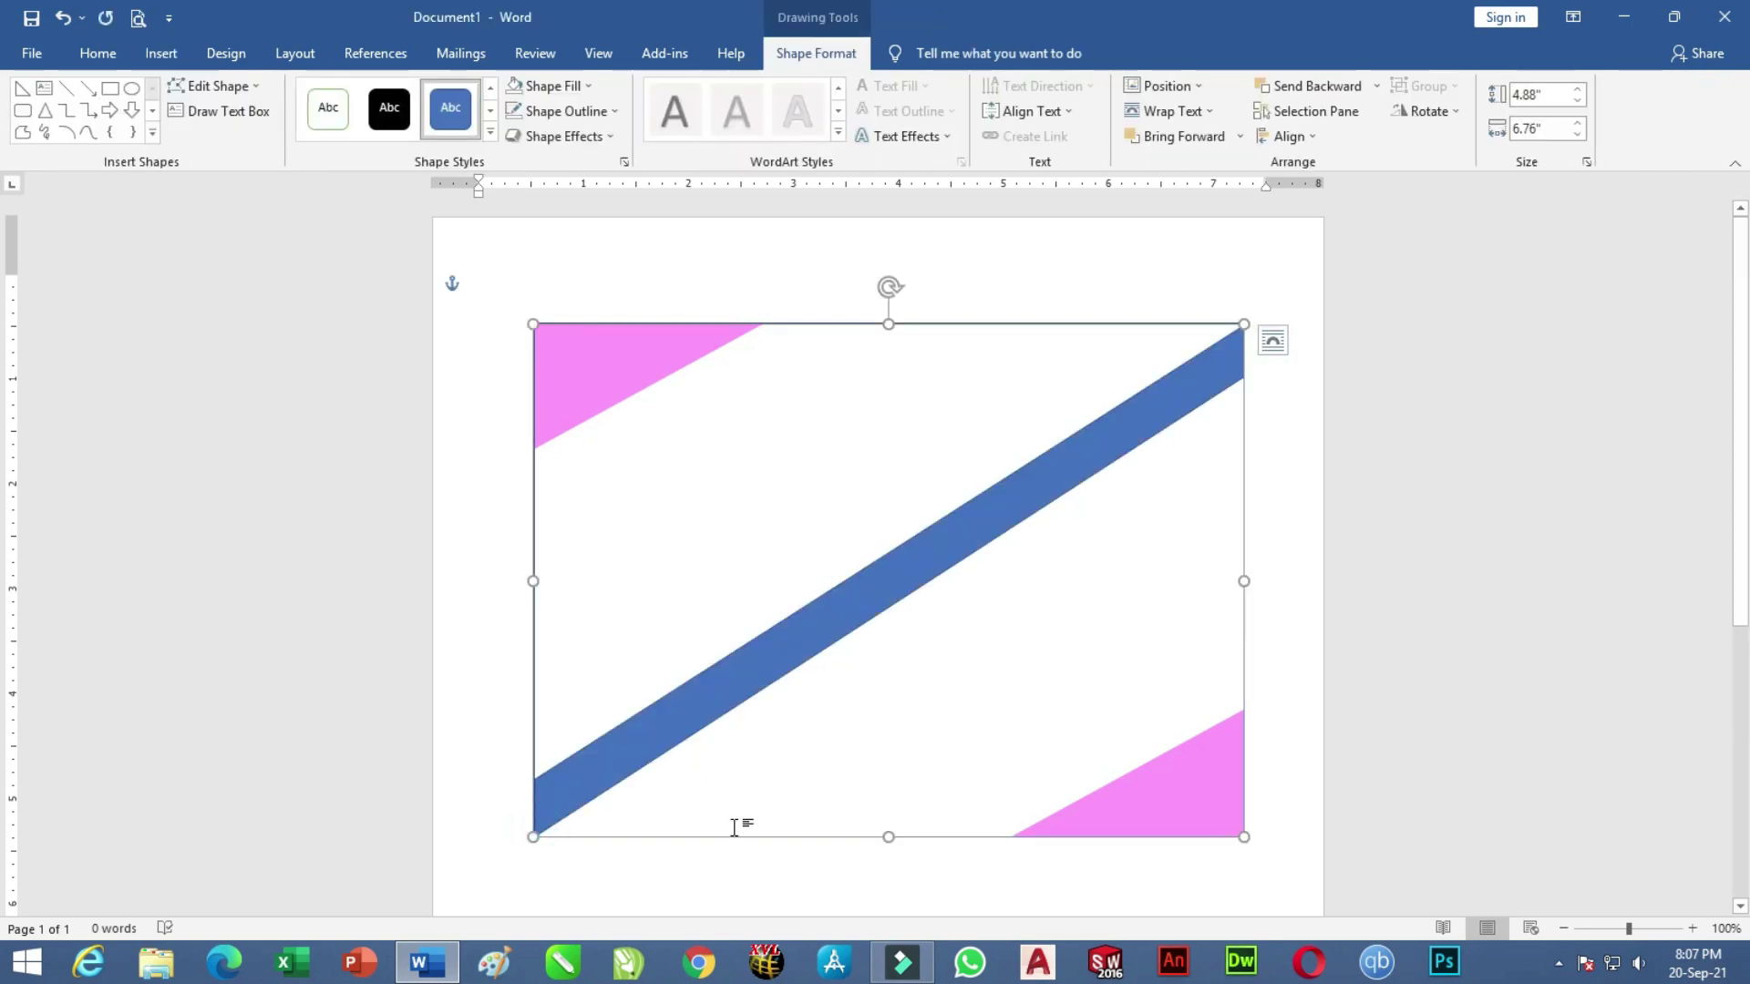
# Step: Fill the diagonal band pink and remove its outline
pyautogui.click(585, 85)
pyautogui.click(513, 299)
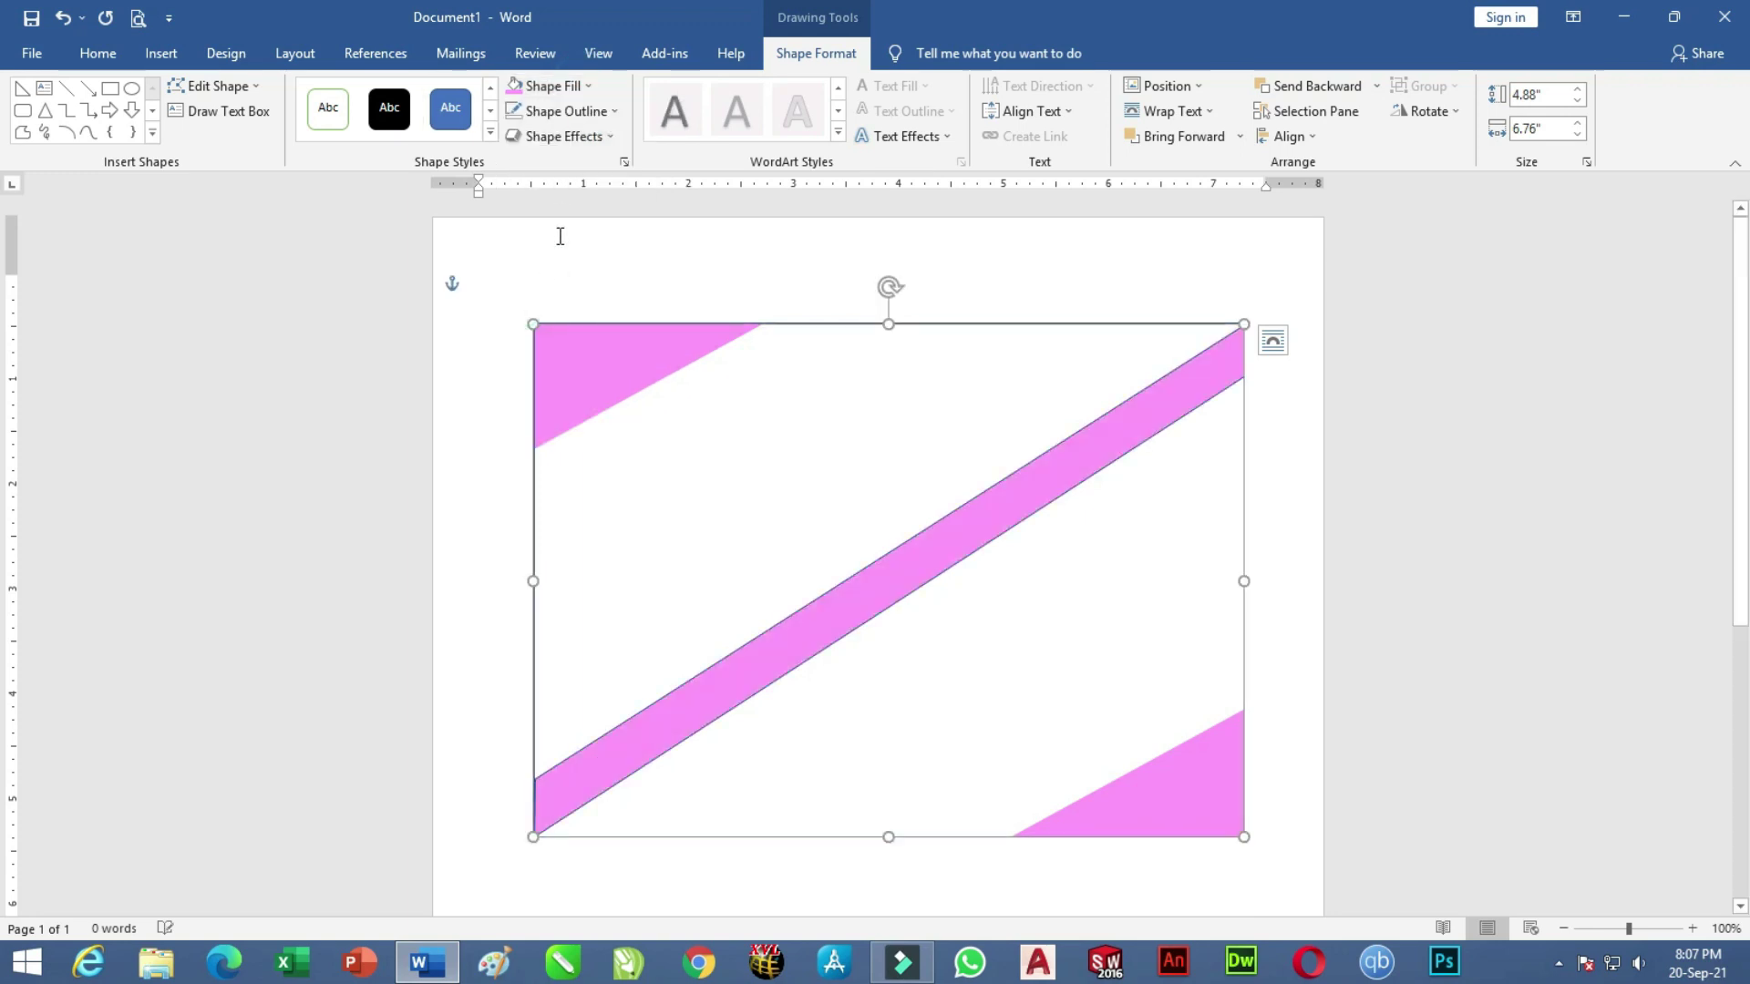
pyautogui.click(569, 111)
pyautogui.click(574, 347)
pyautogui.click(738, 451)
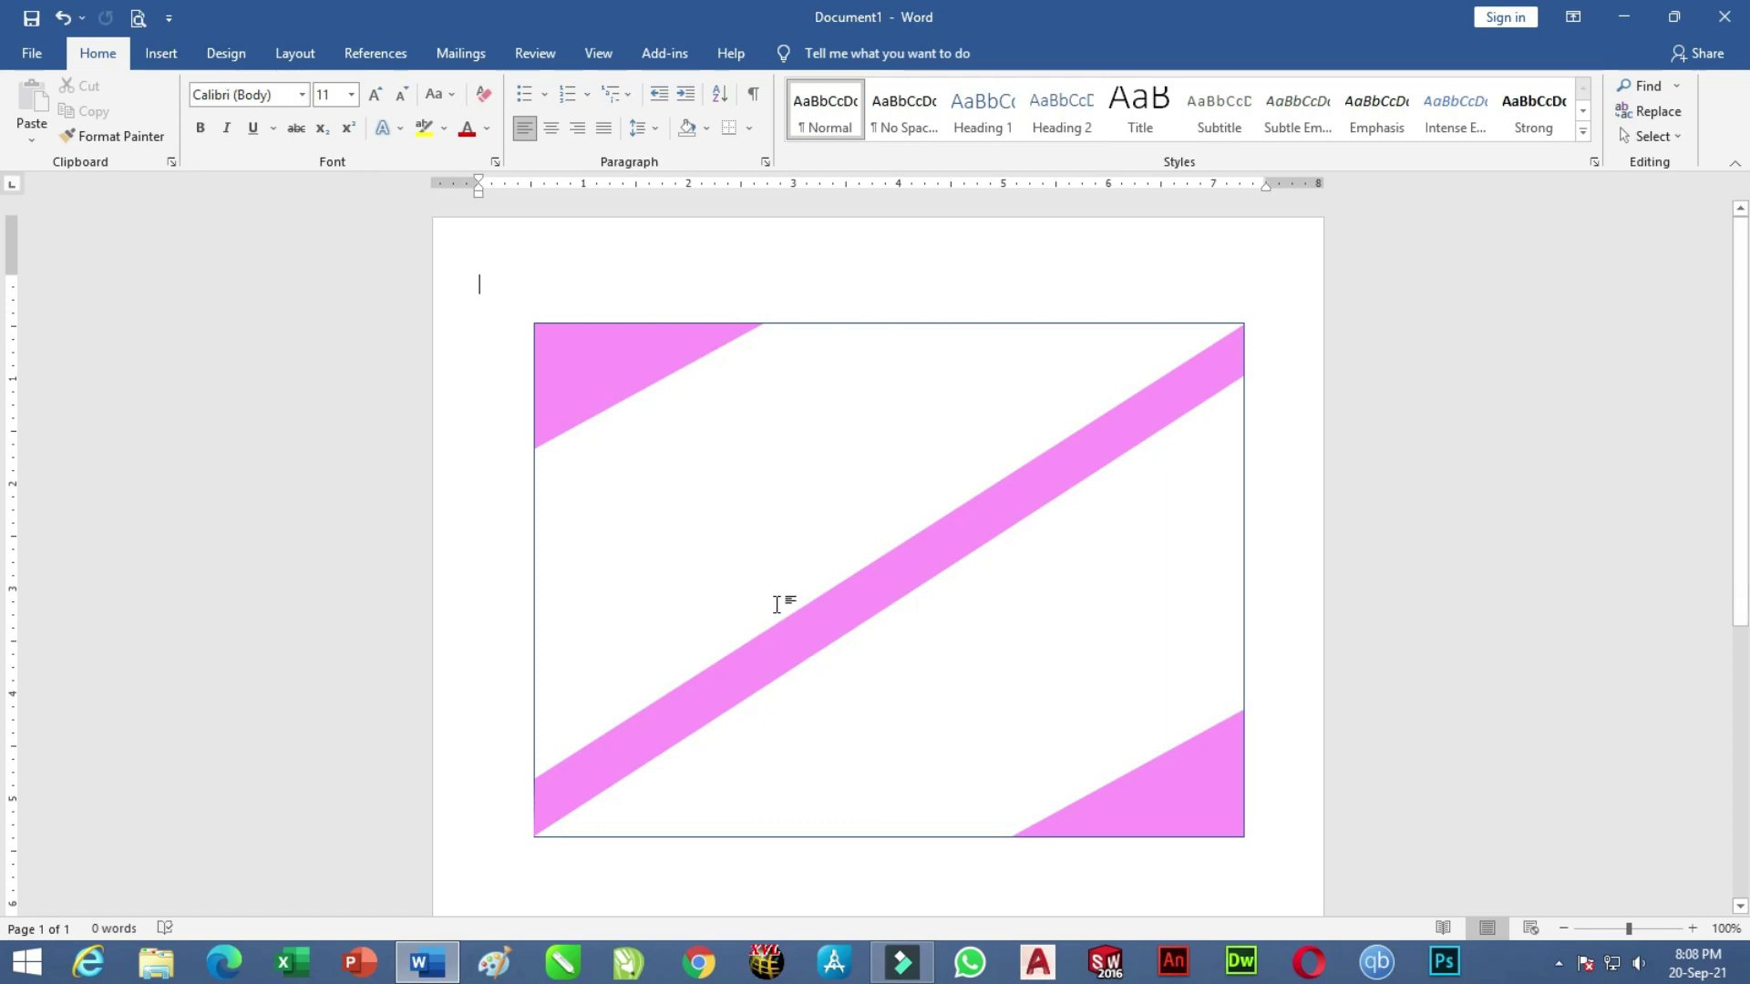
# Step: Draw a text box in the card's top-left corner, type the advocate's name, and start a new line
pyautogui.click(171, 53)
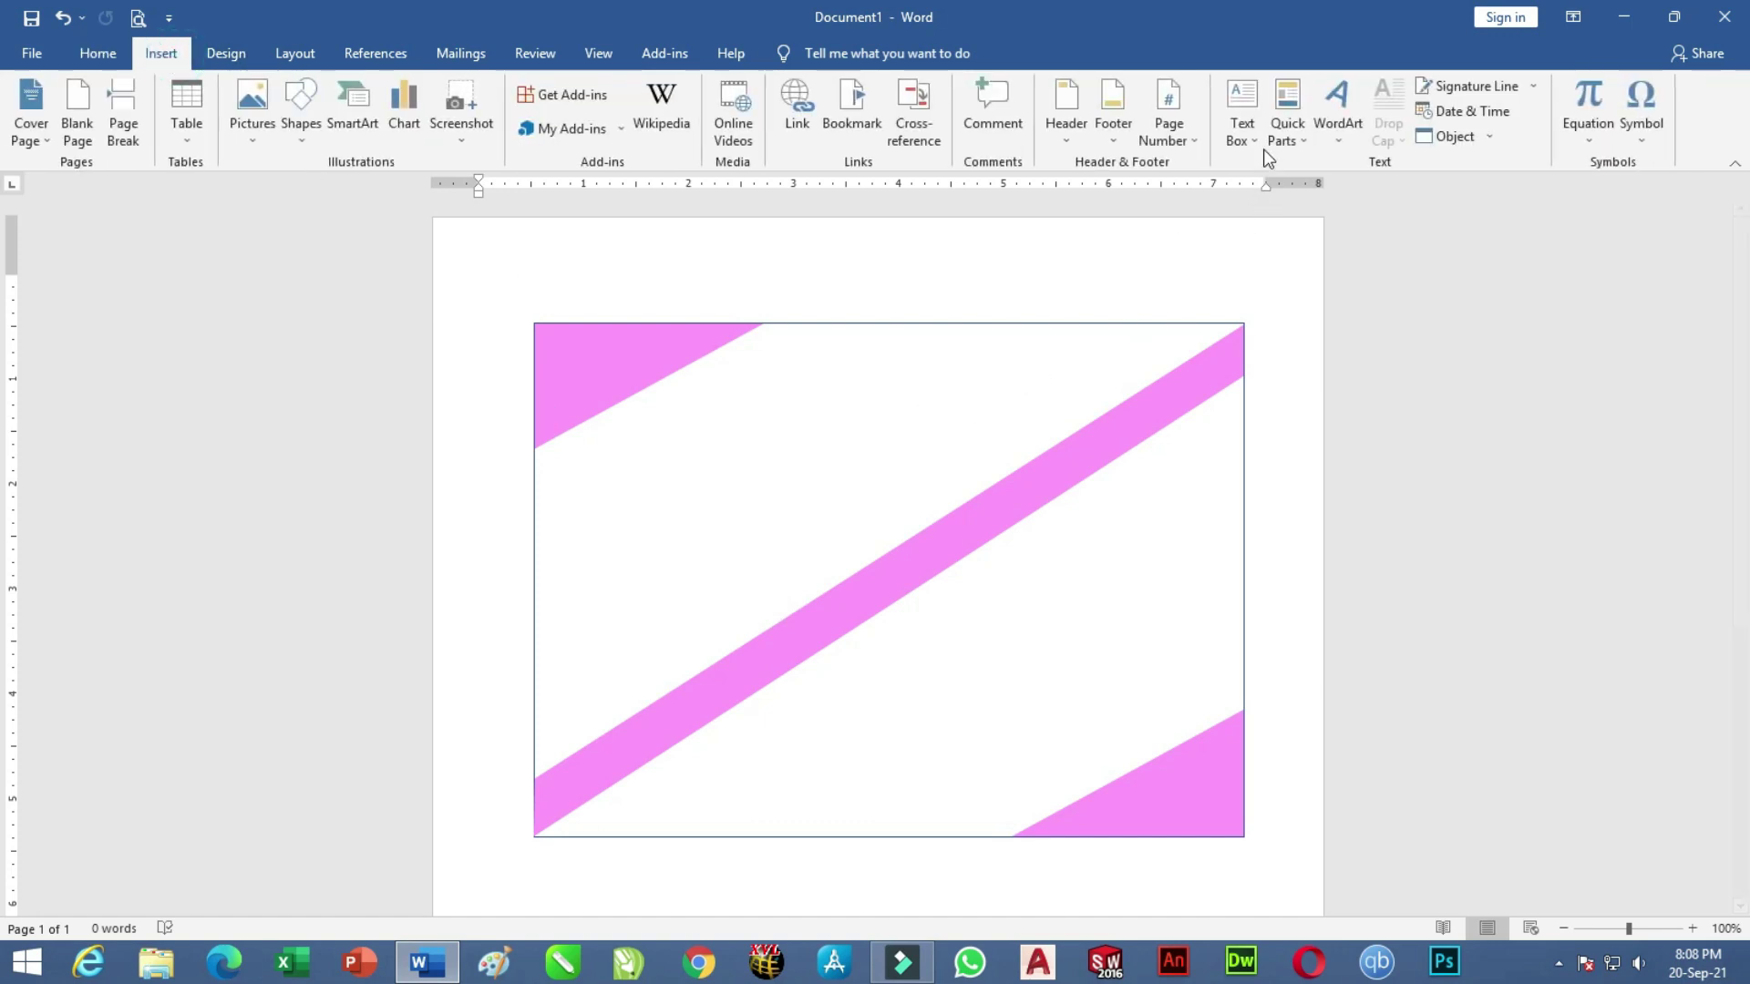
pyautogui.click(1254, 138)
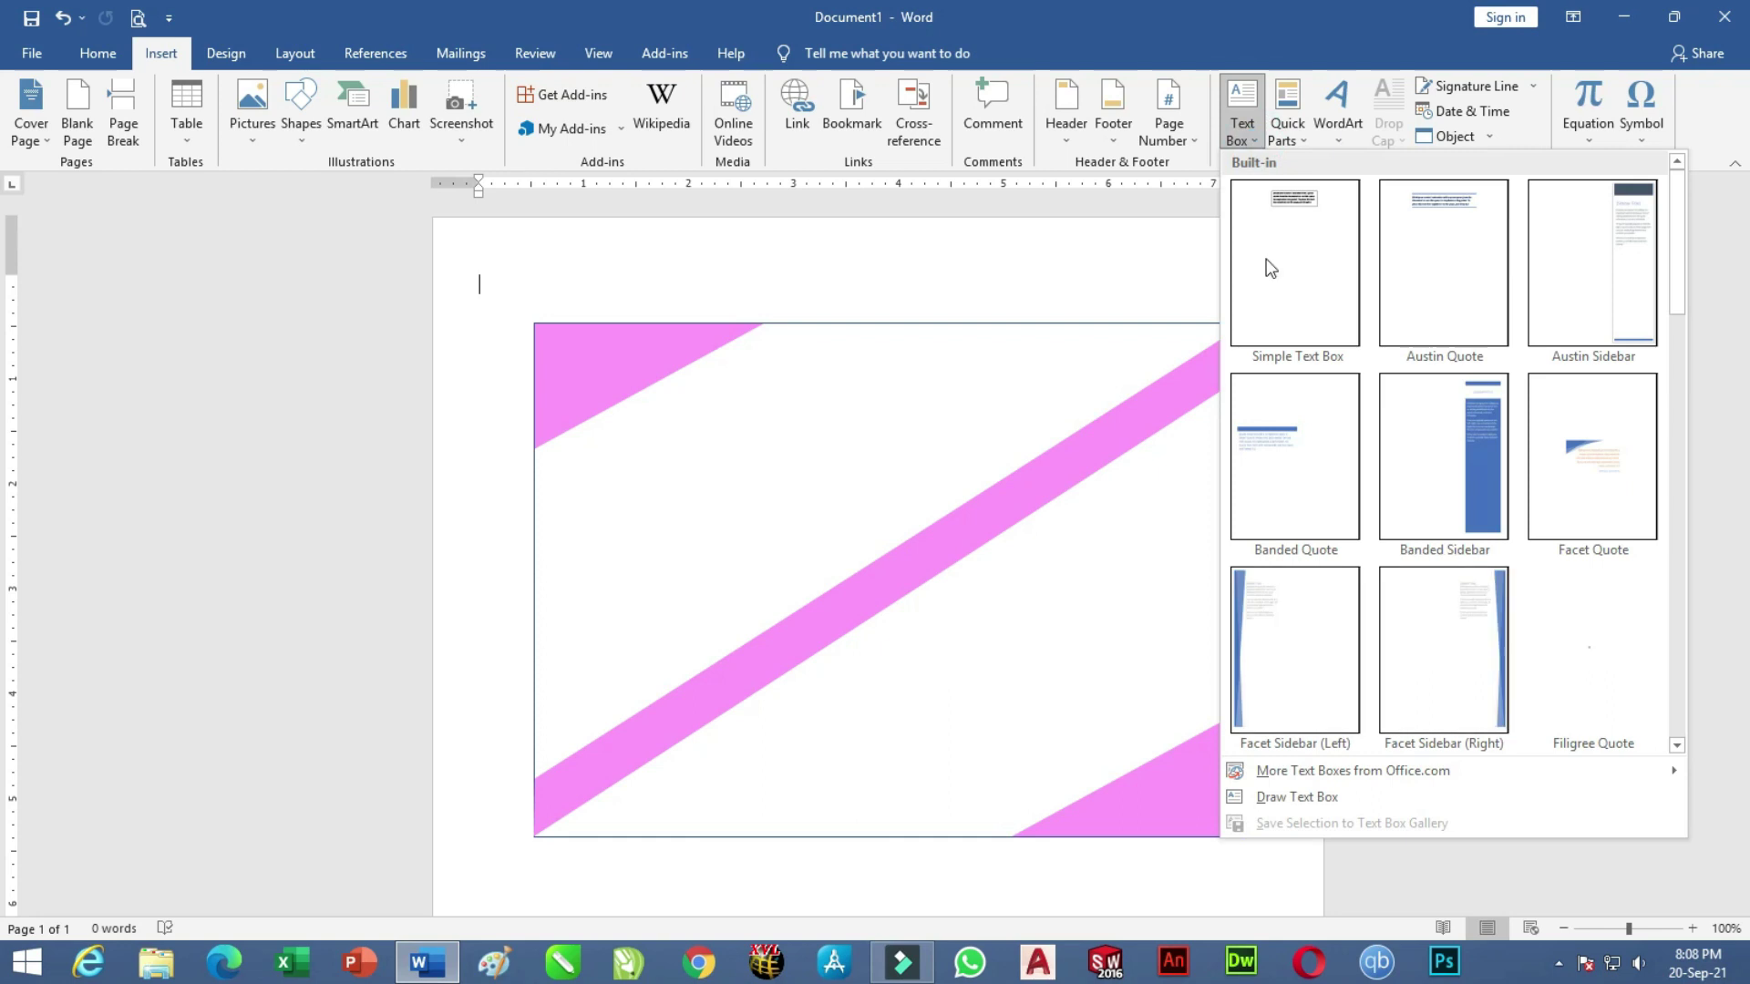
pyautogui.click(1290, 798)
pyautogui.moveTo(580, 347); pyautogui.dragTo(825, 449)
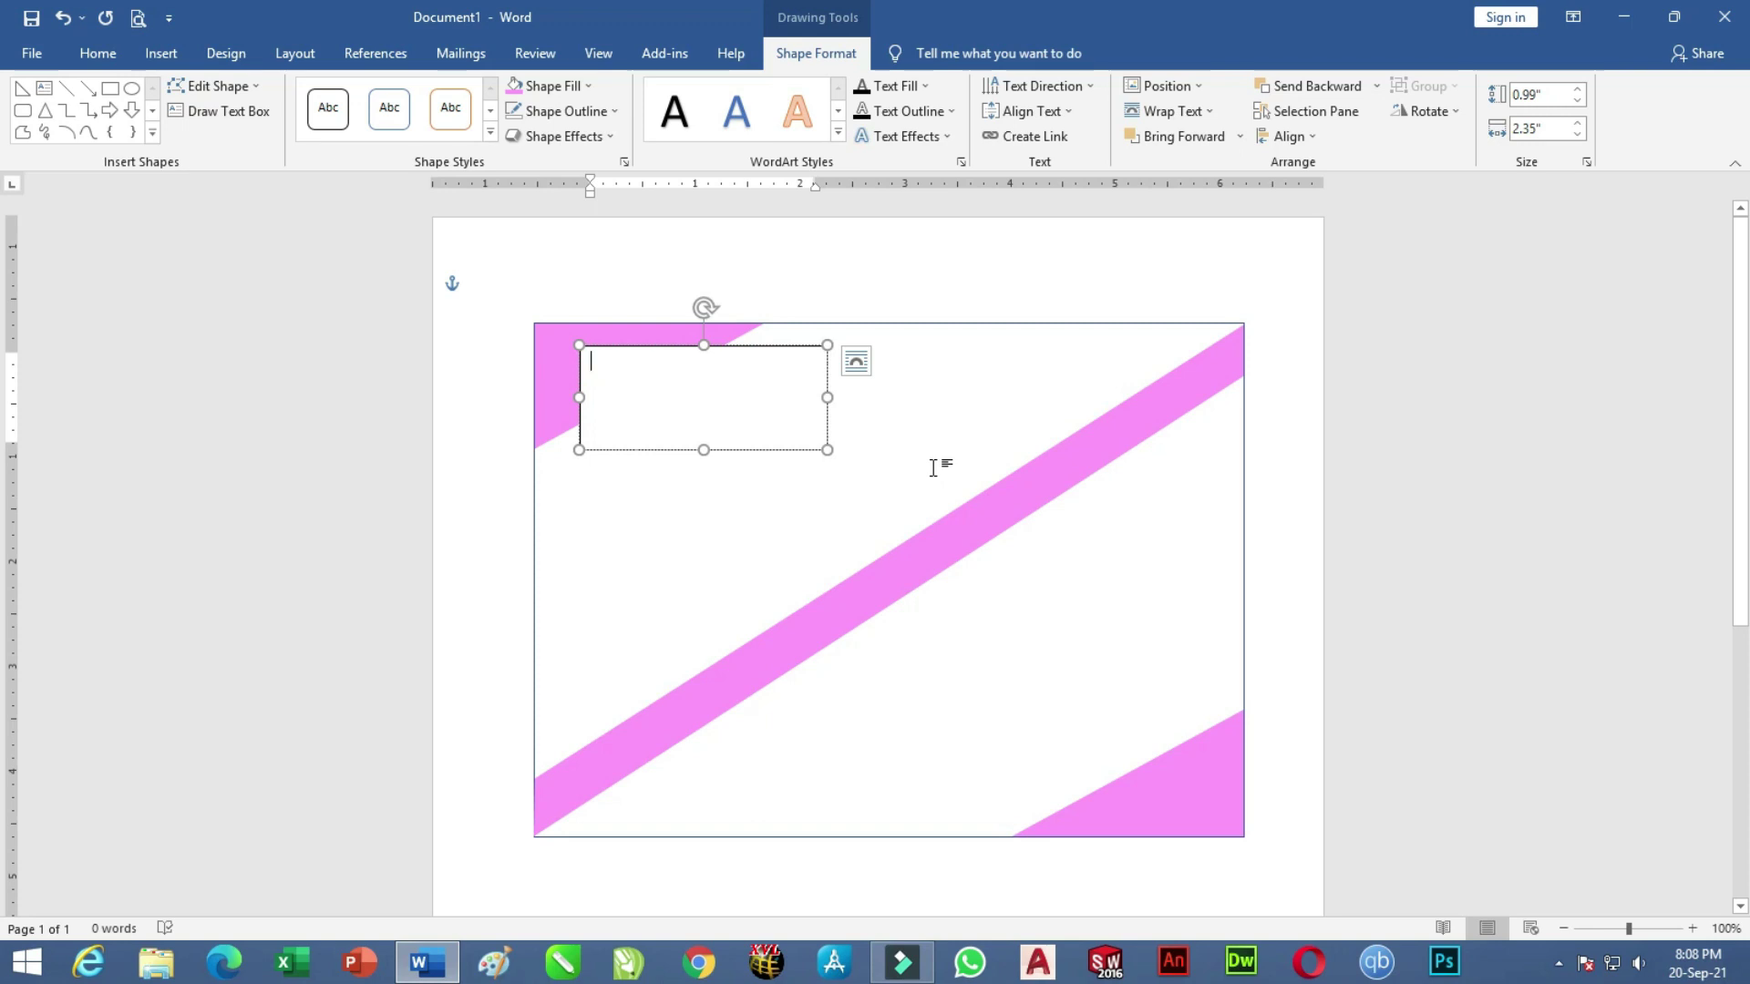
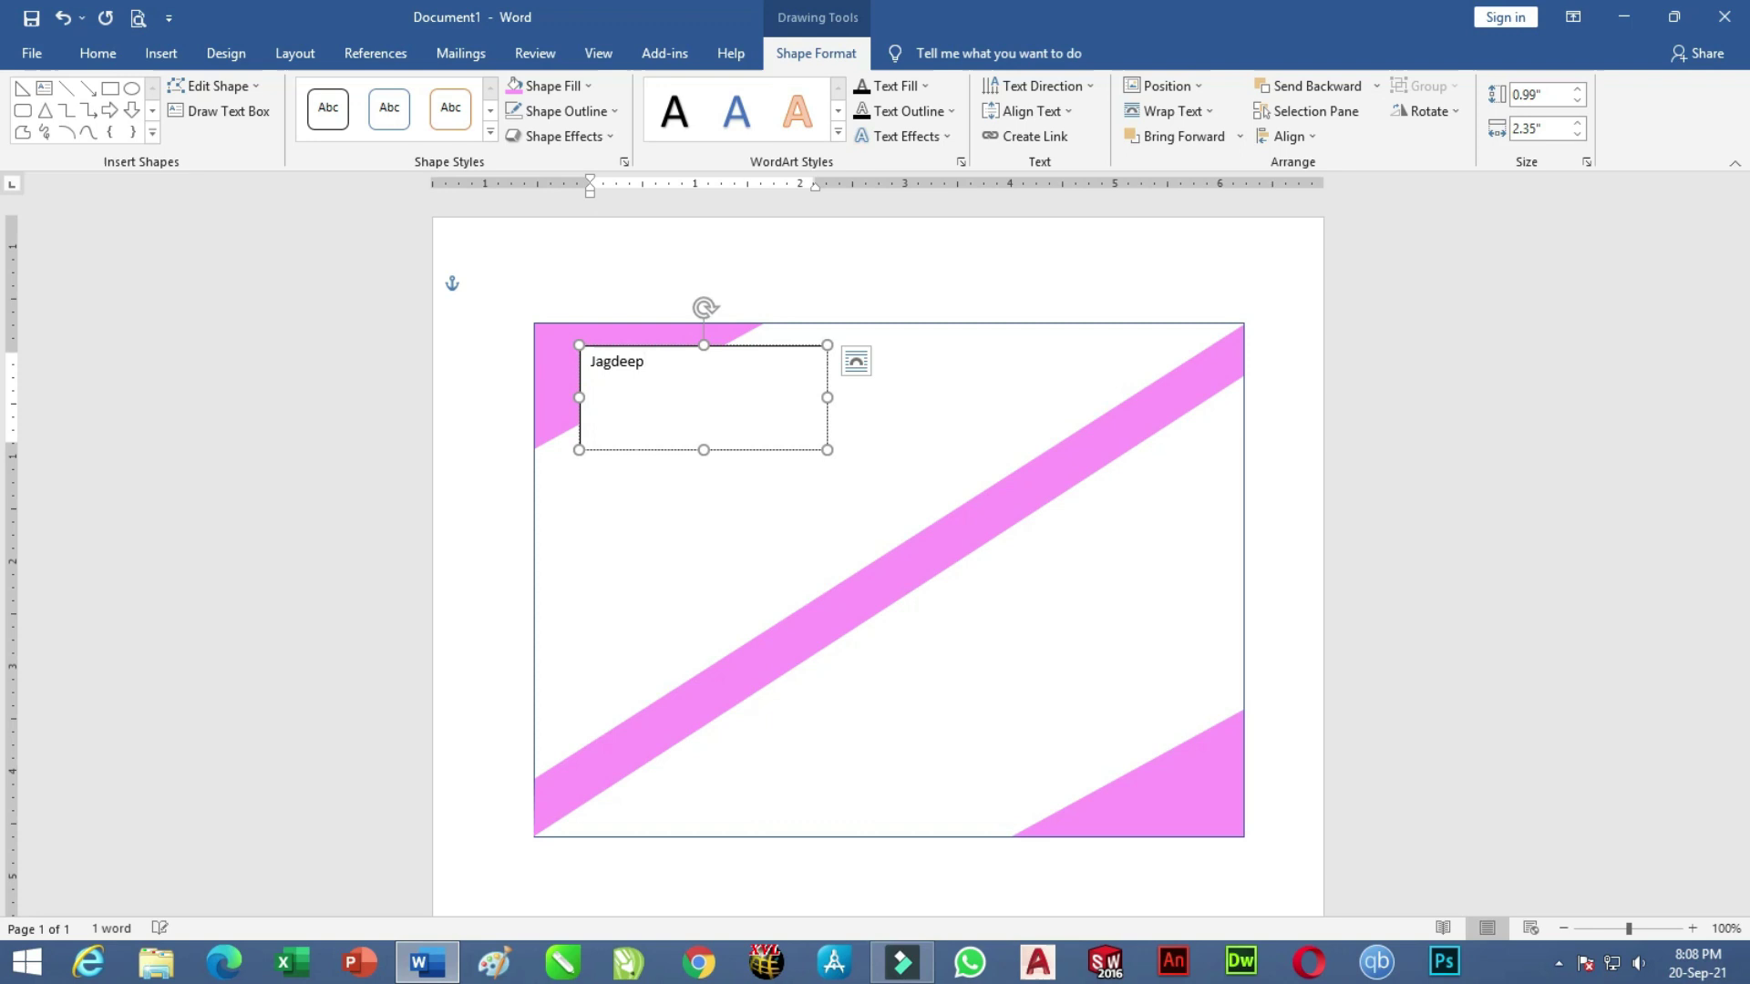
pyautogui.press('Return')
pyautogui.write('(ADVOCATE)')
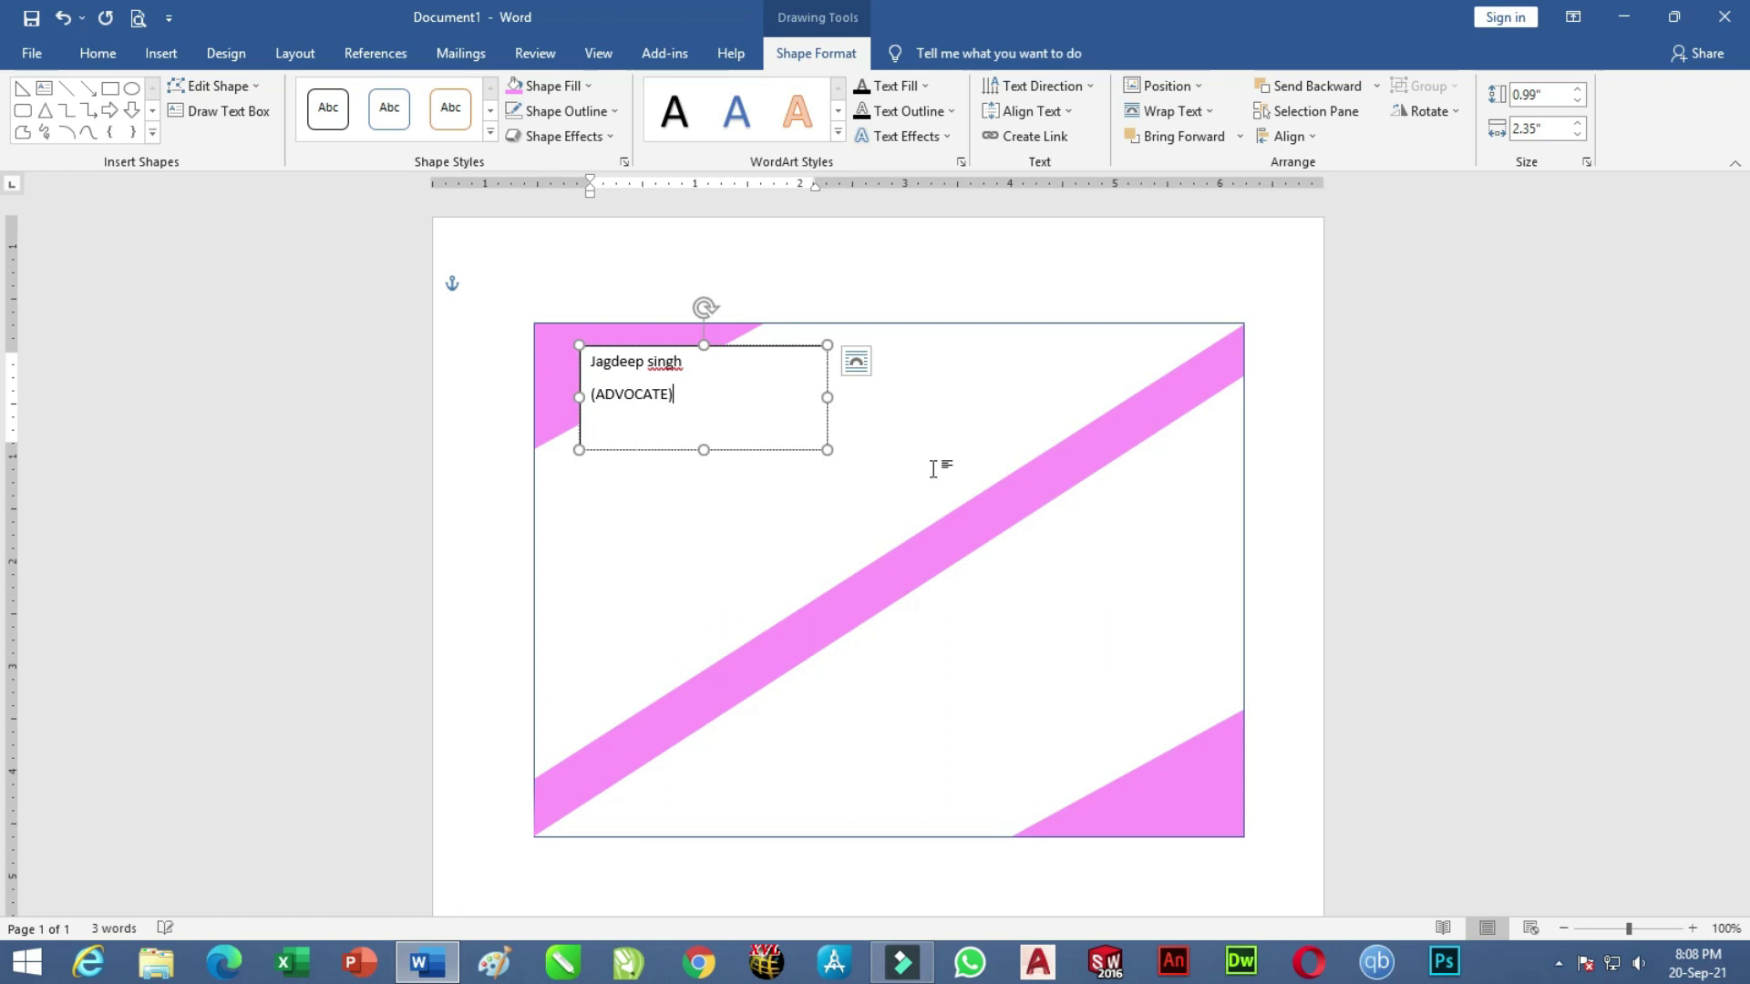
# Step: Shrink the name text box and set its text to 14 pt Cooper Black
pyautogui.click(817, 450)
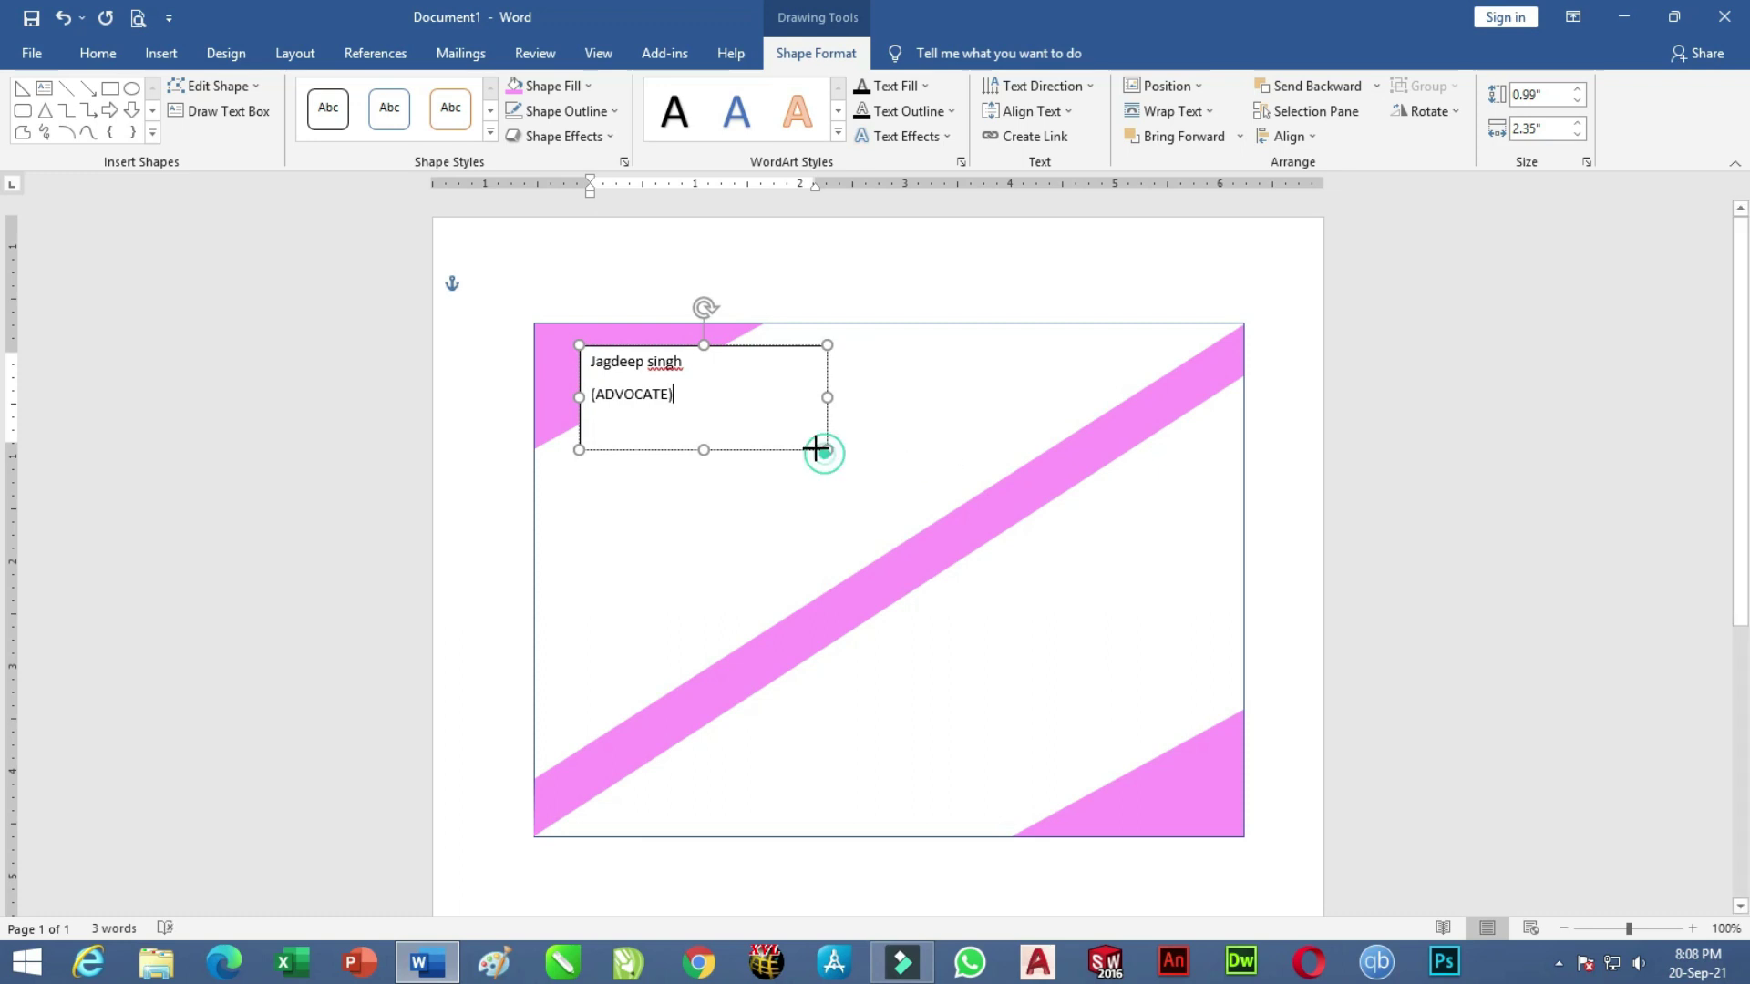
pyautogui.moveTo(816, 450); pyautogui.dragTo(743, 420)
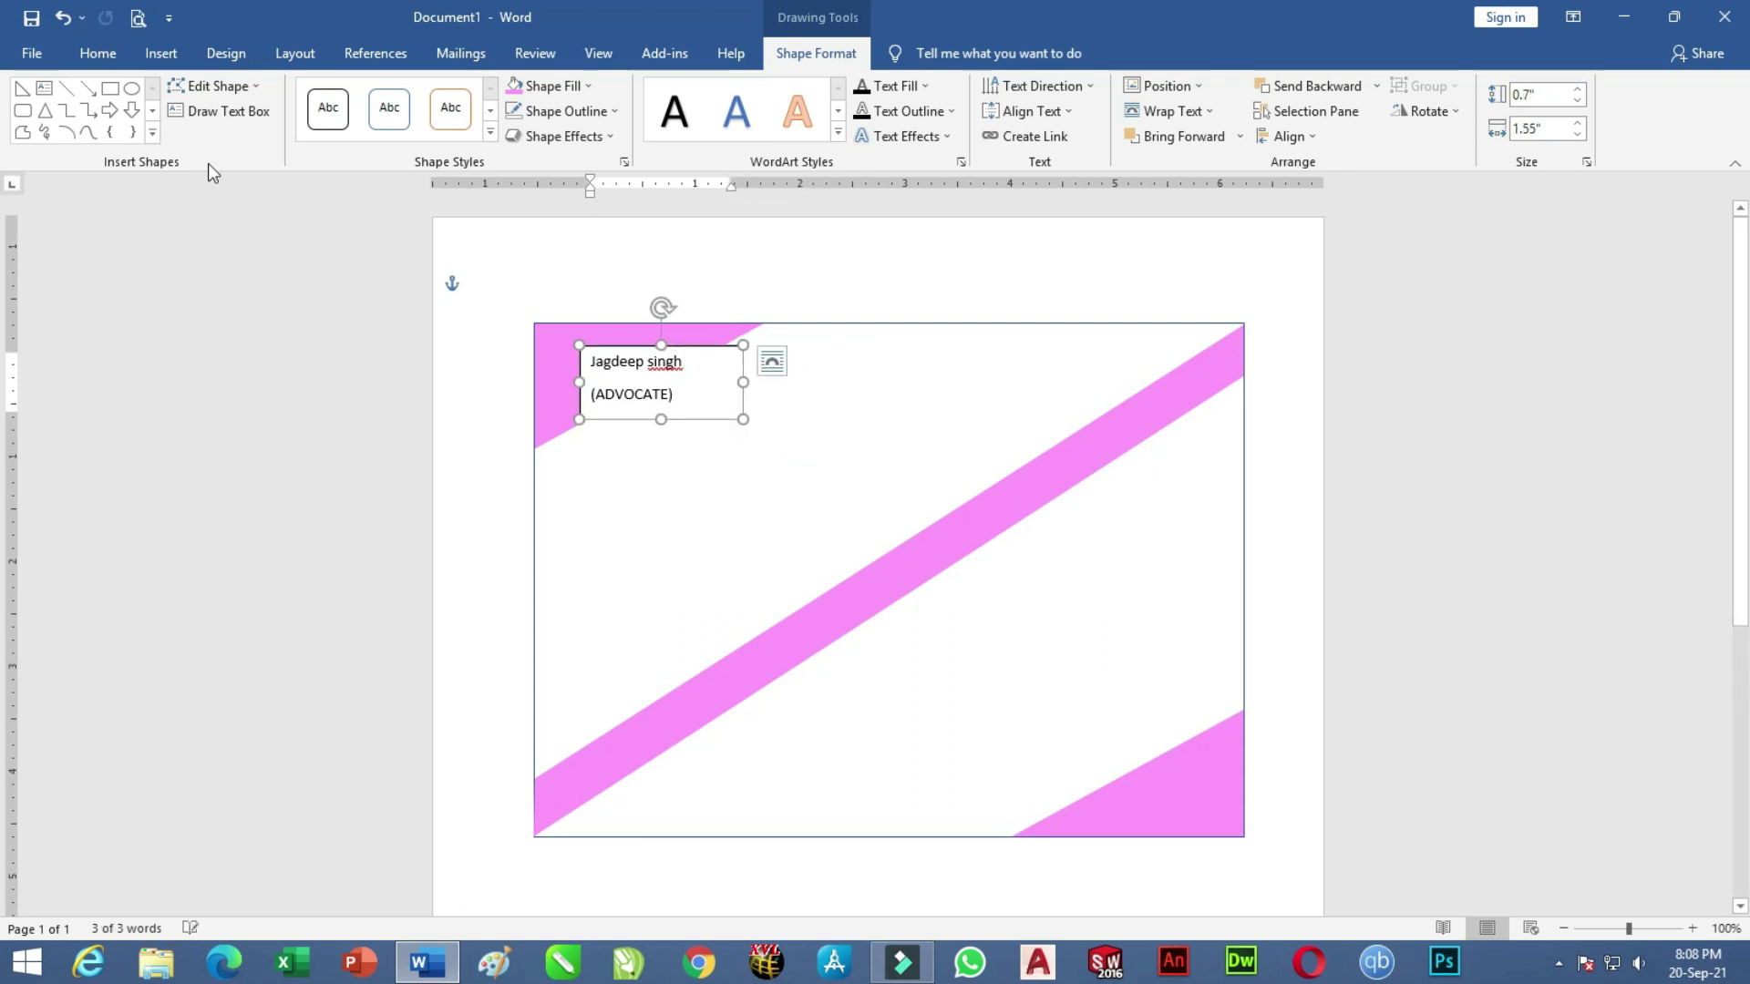
pyautogui.click(98, 53)
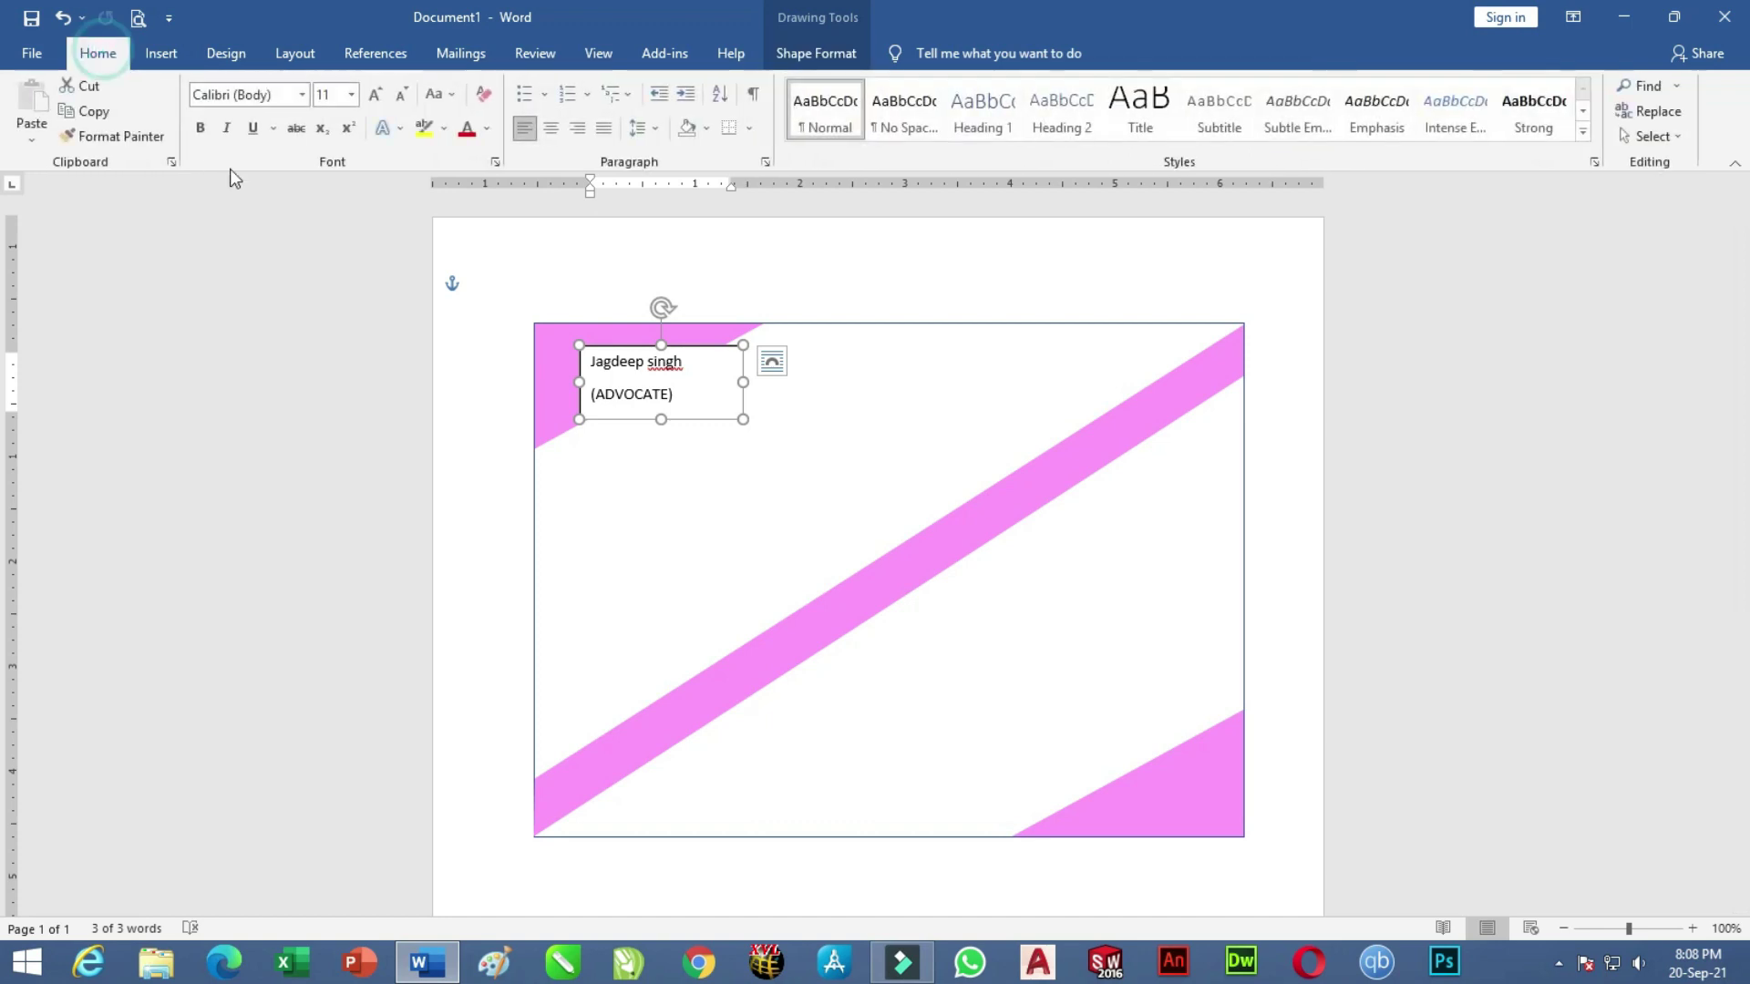
pyautogui.click(376, 91)
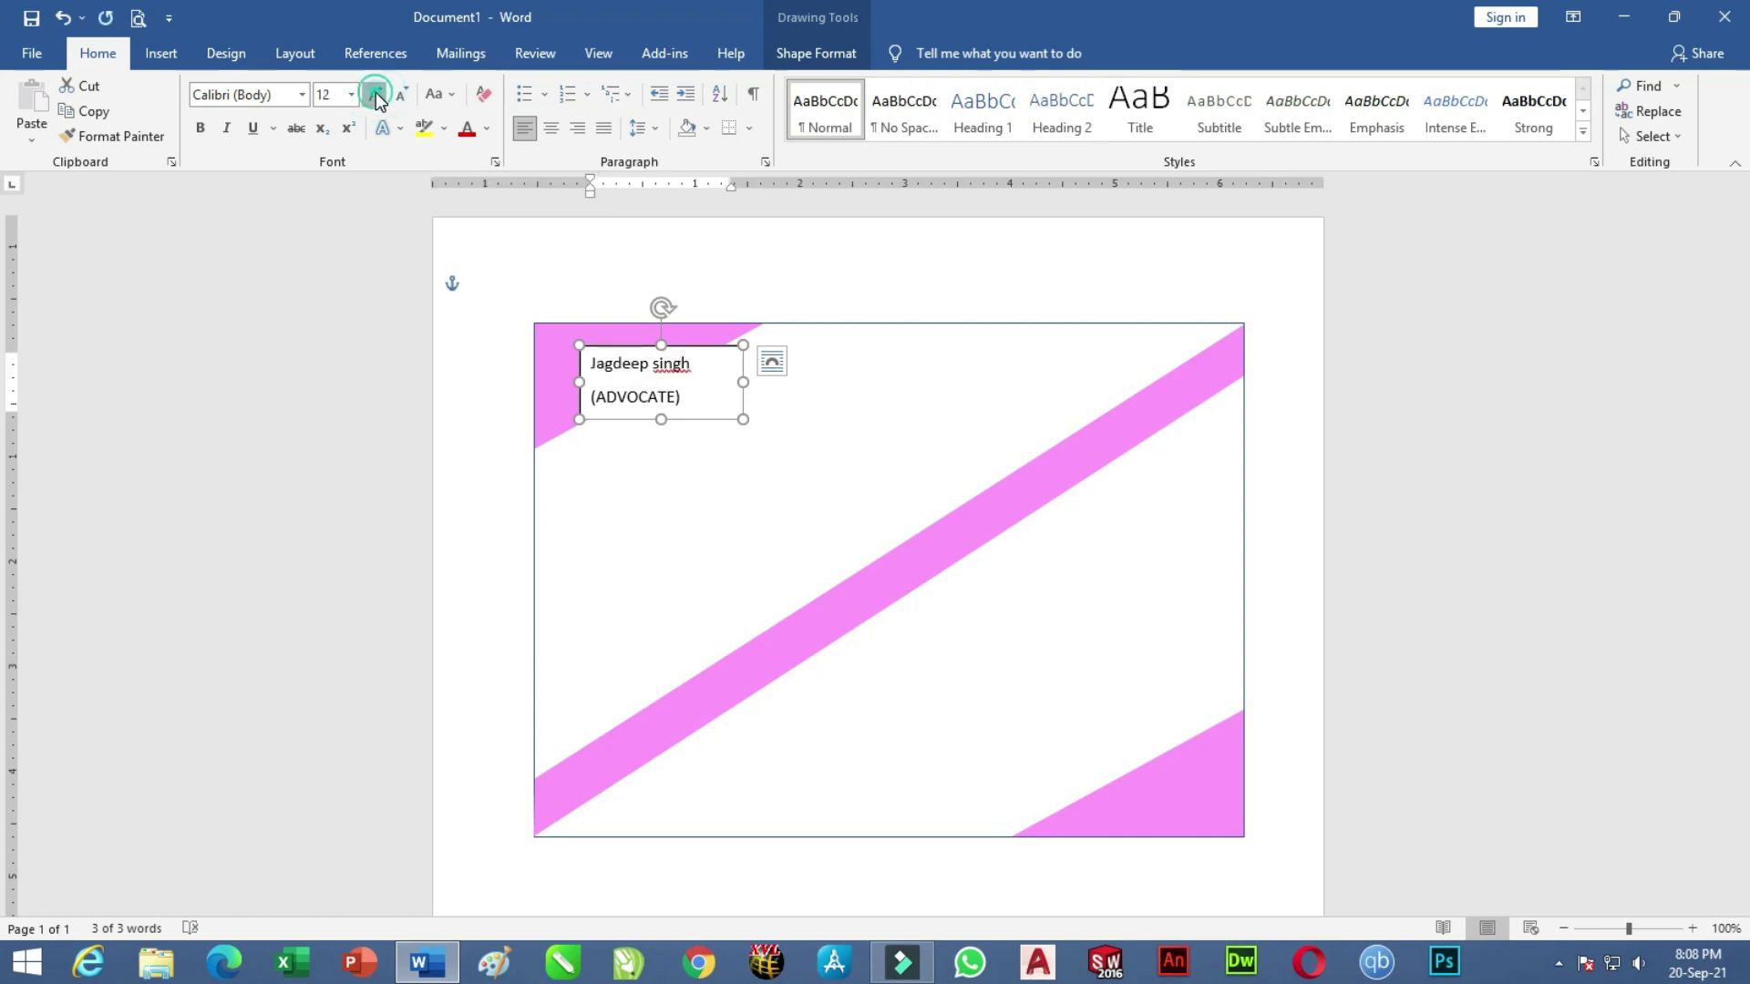
pyautogui.click(376, 94)
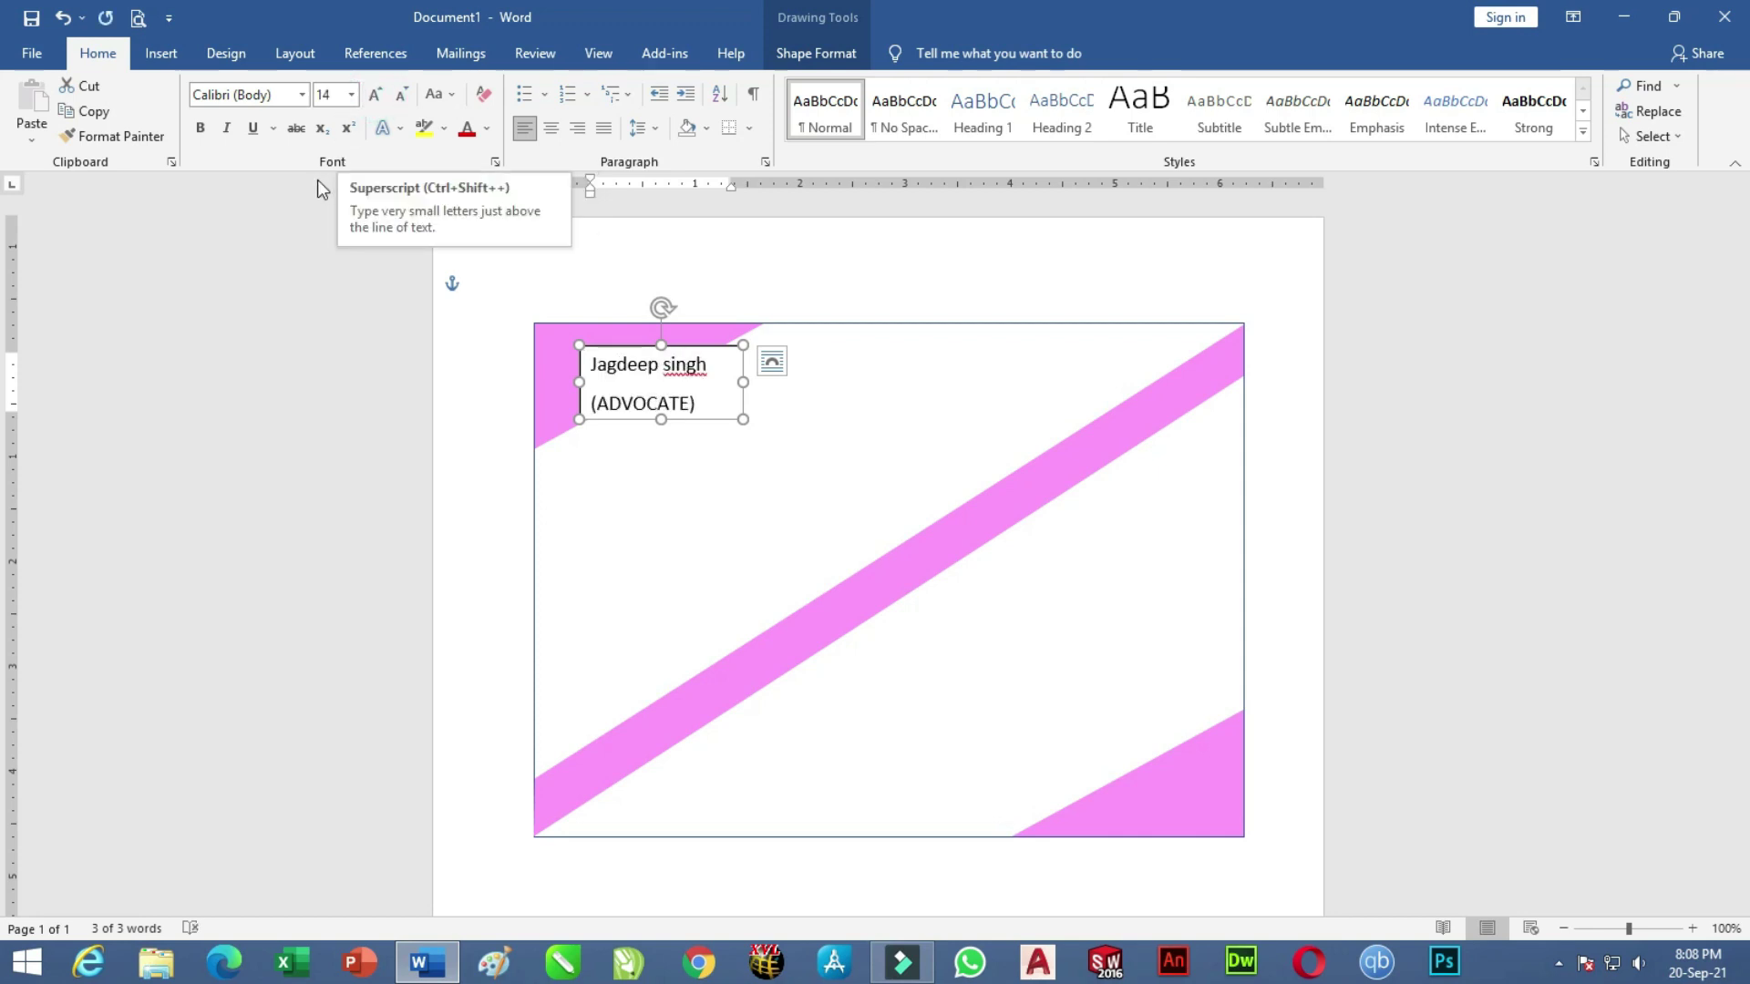
pyautogui.click(302, 95)
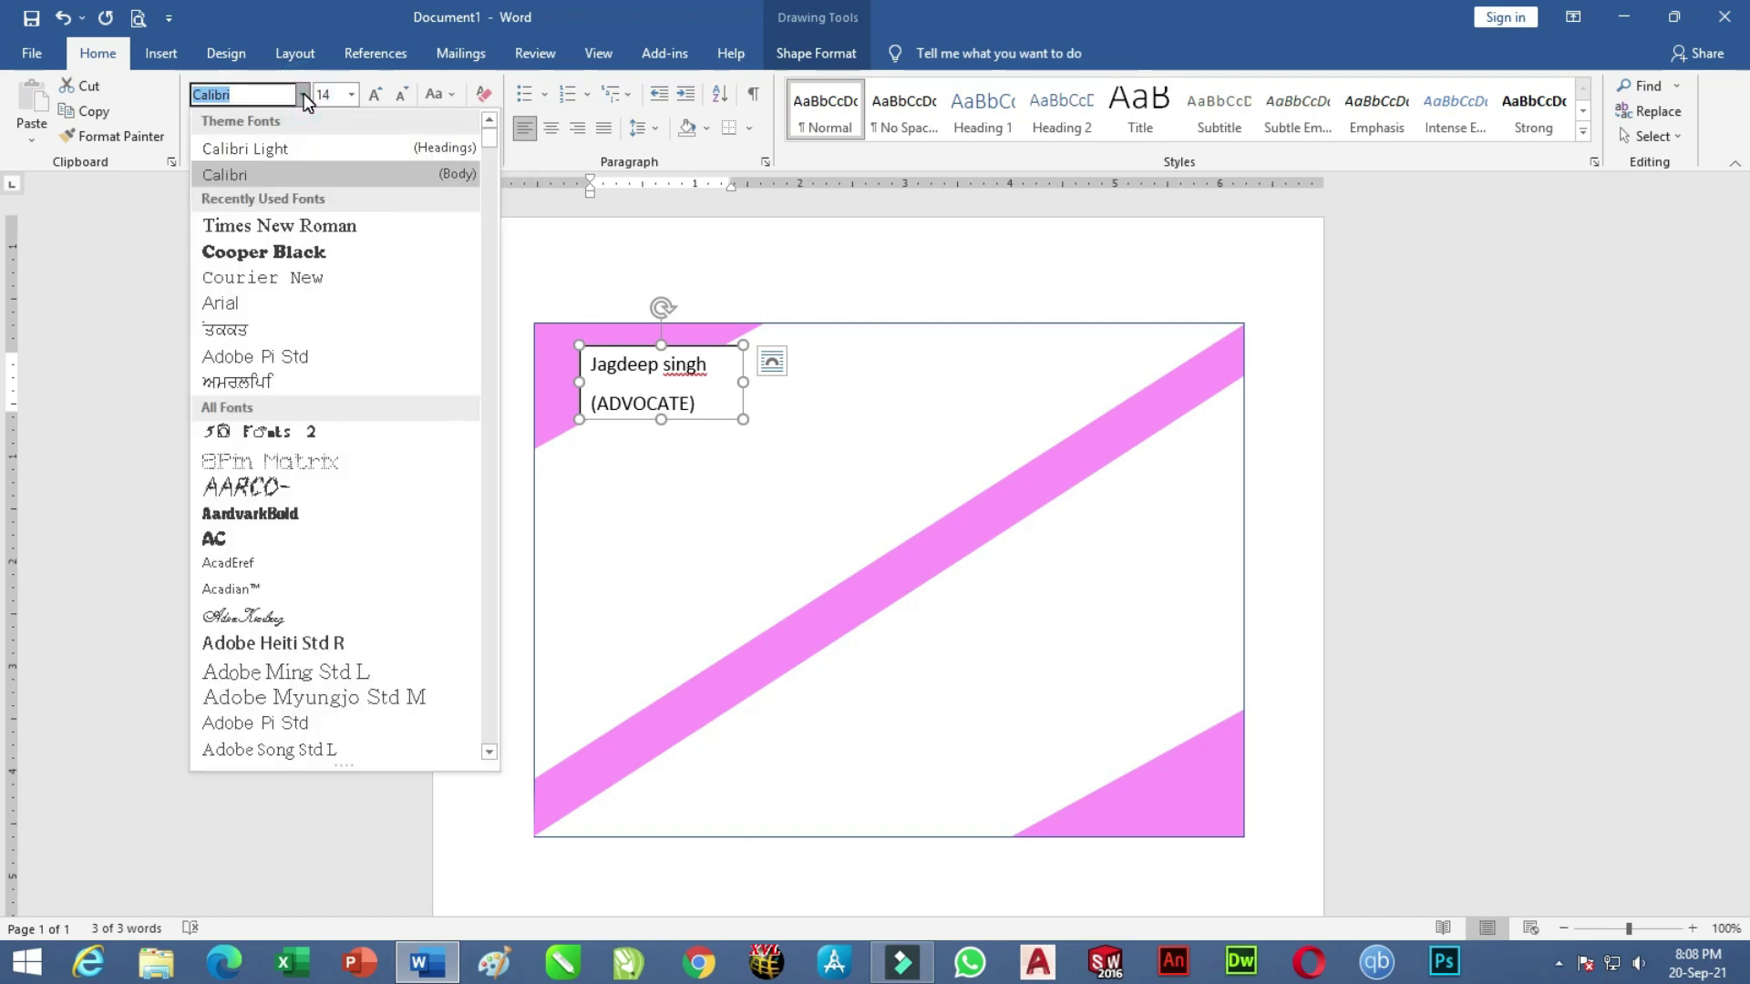
pyautogui.click(315, 246)
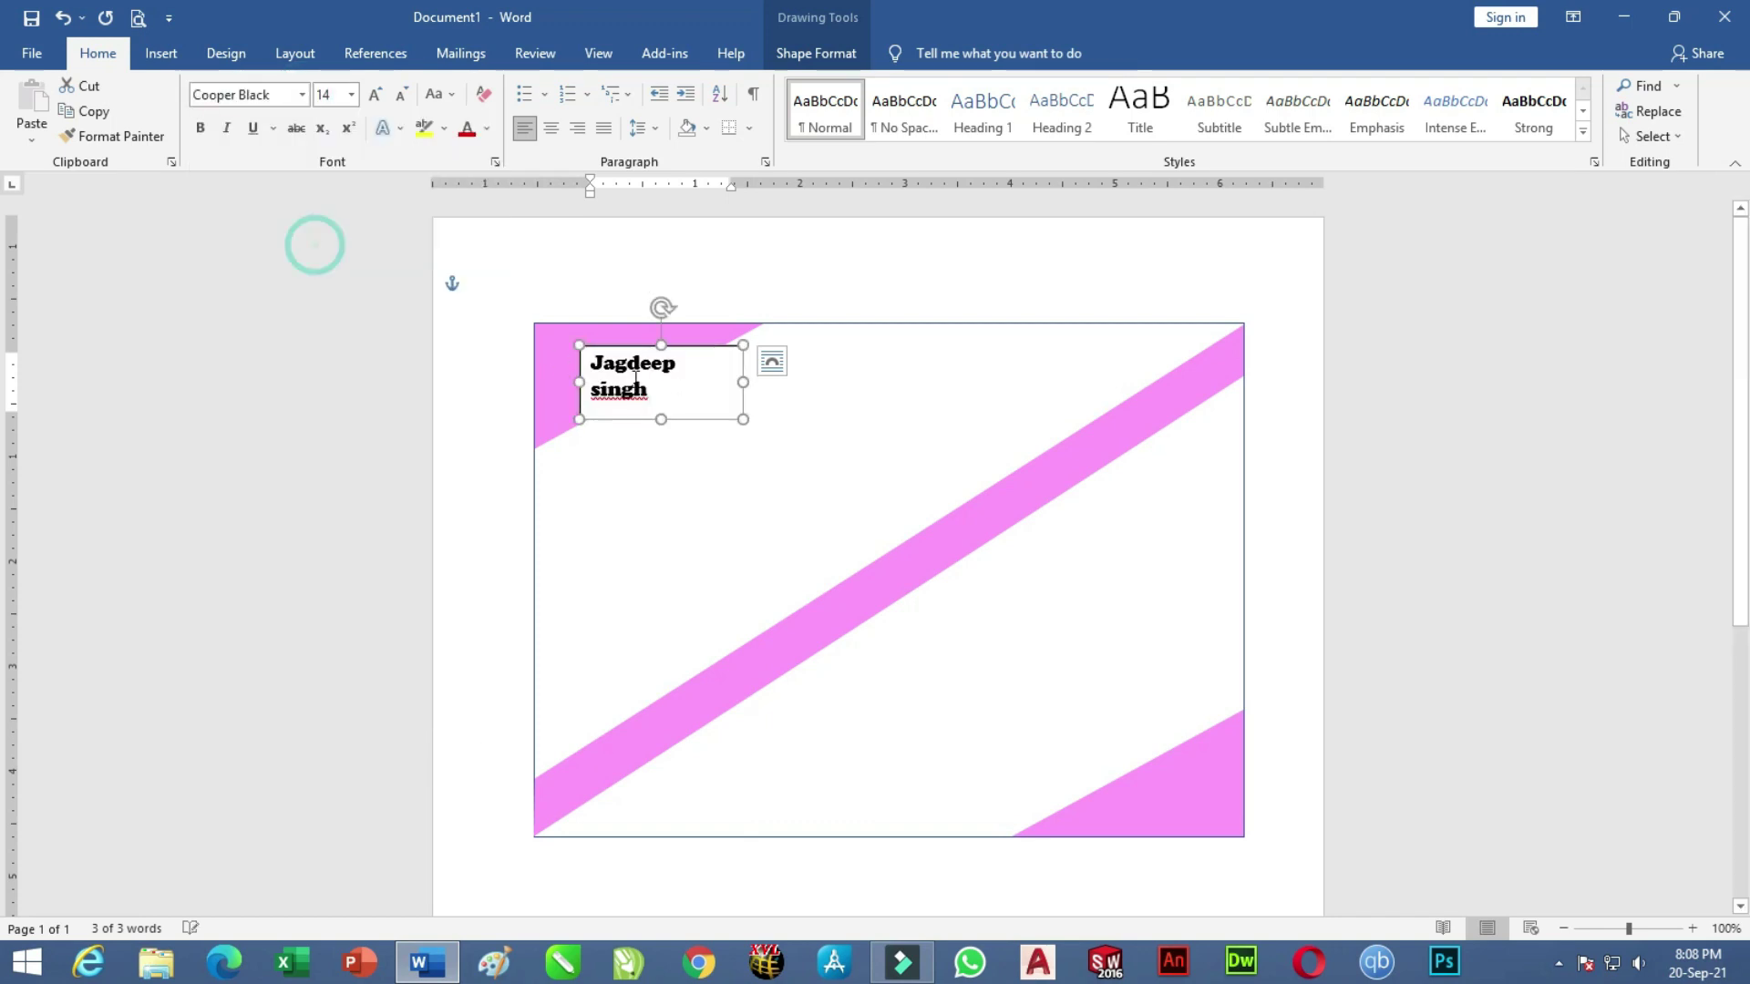
# Step: Widen the box so the name fits one line, and set (ADVOCATE) in Times New Roman
pyautogui.moveTo(742, 382); pyautogui.dragTo(753, 382)
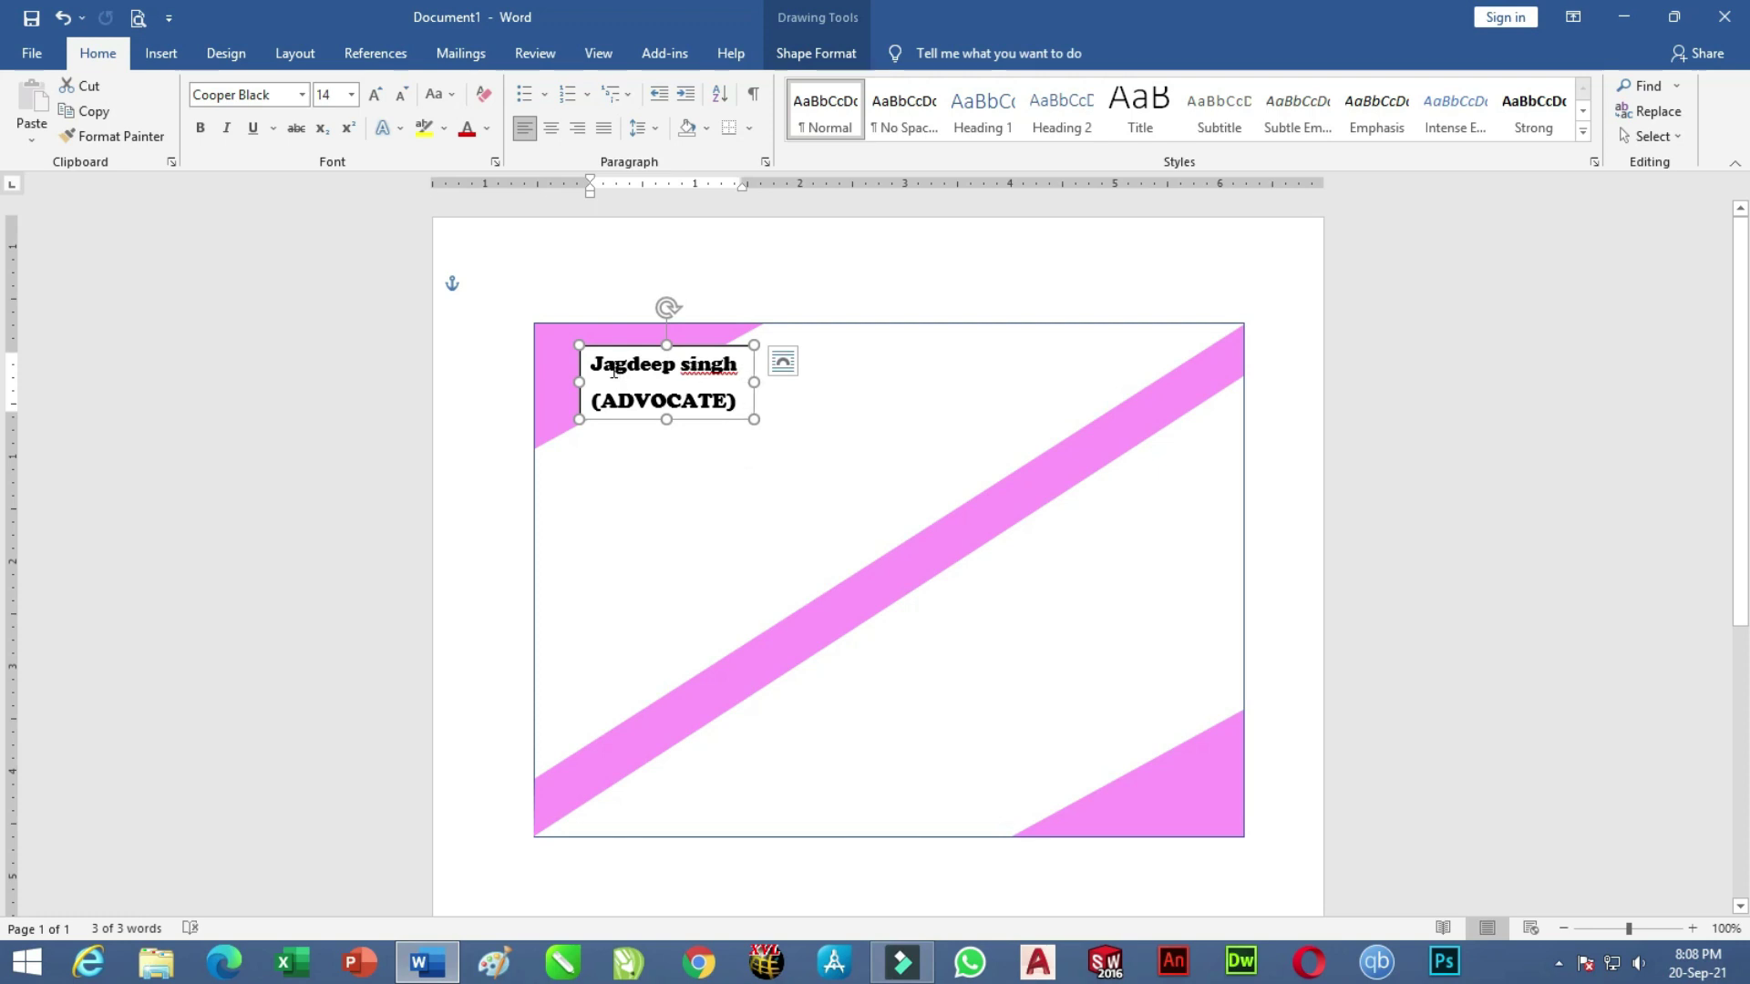
pyautogui.moveTo(745, 402); pyautogui.dragTo(596, 409)
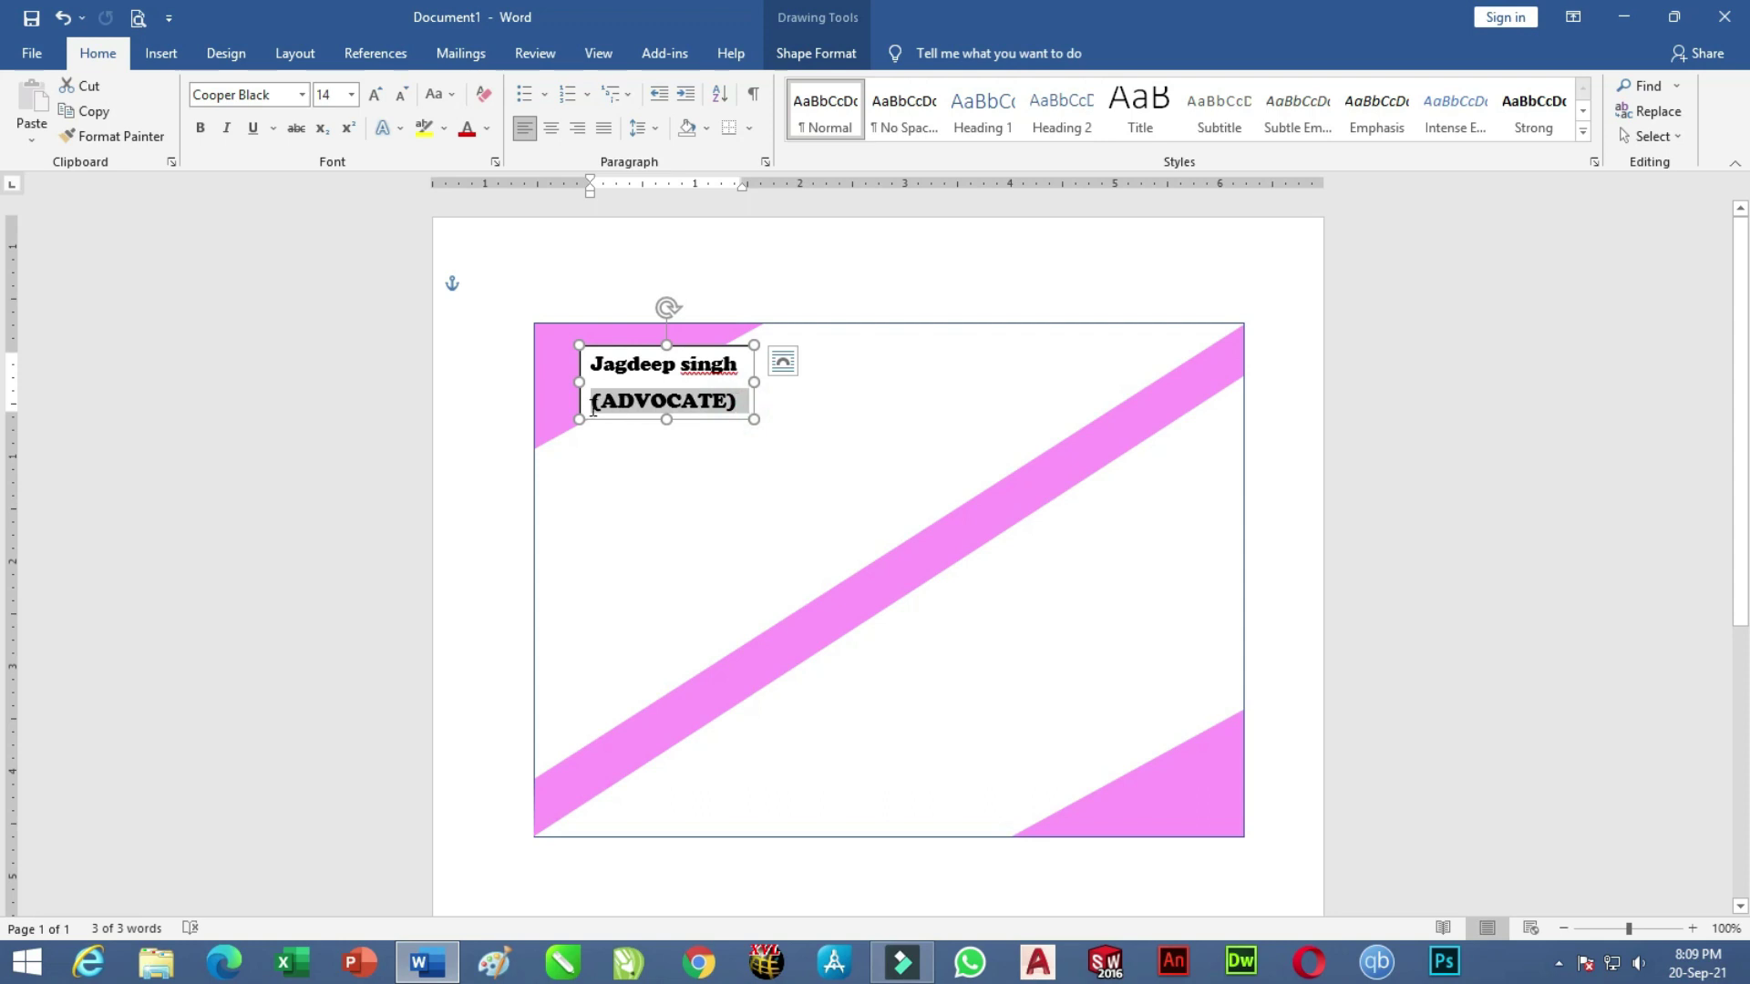
pyautogui.click(305, 95)
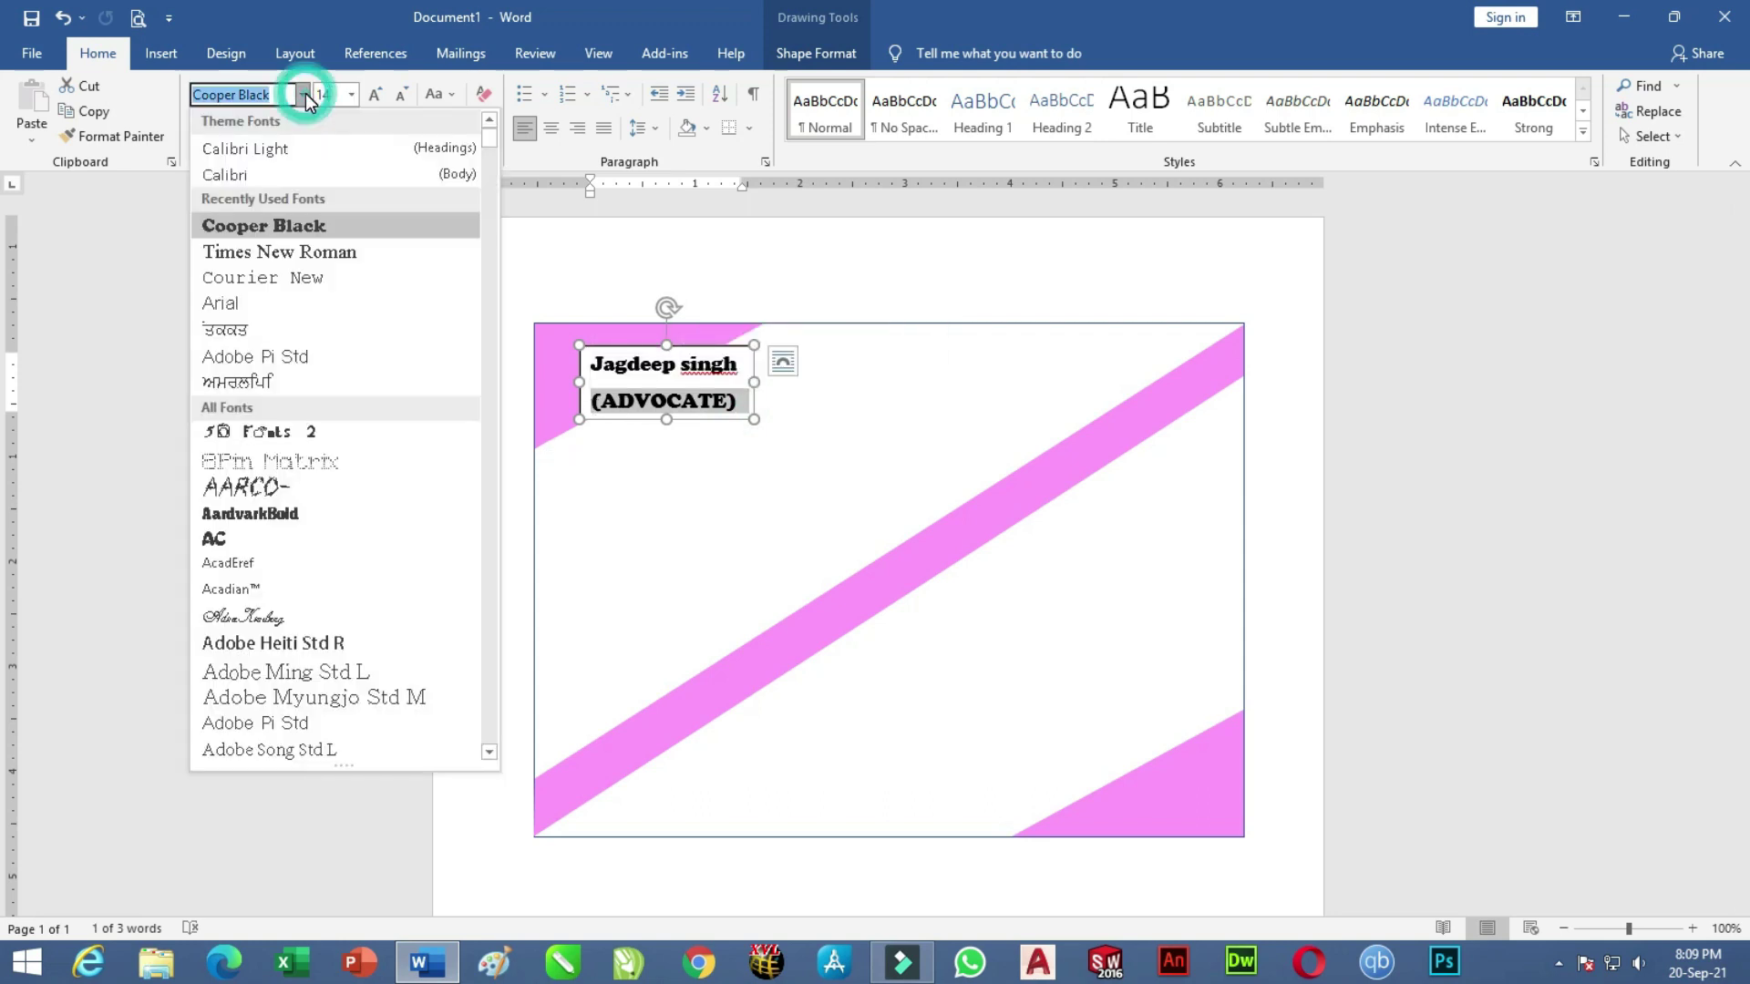
pyautogui.click(277, 249)
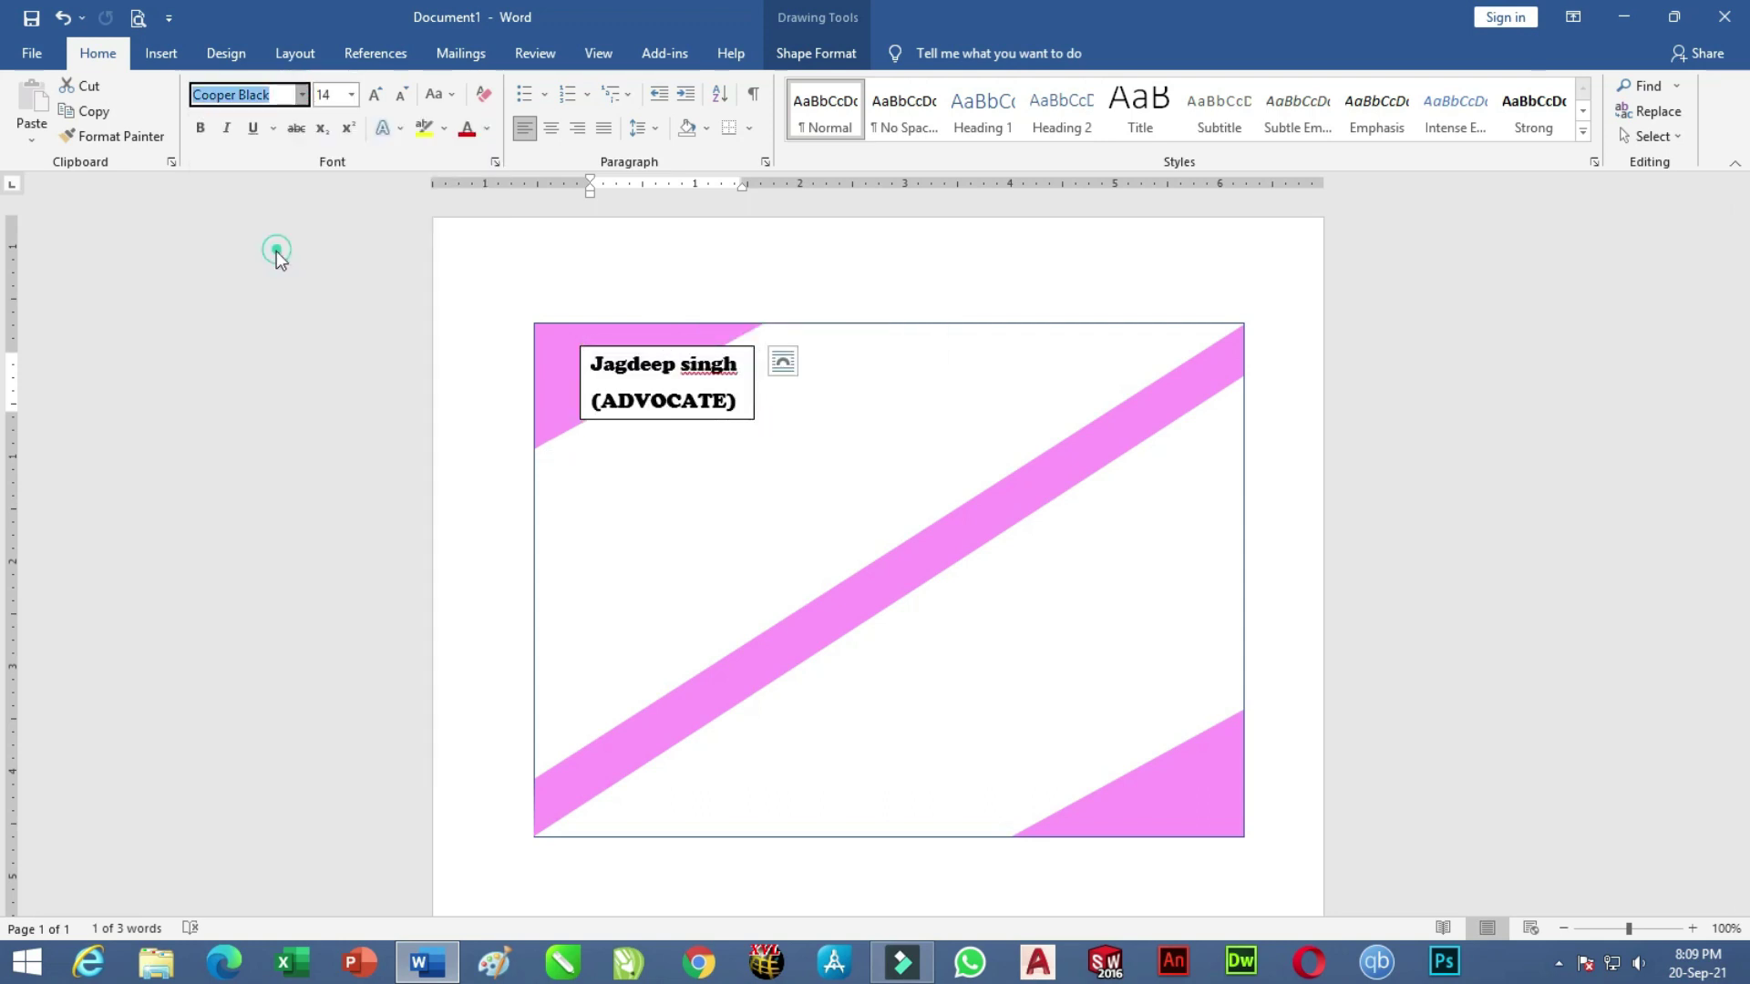
pyautogui.click(693, 509)
pyautogui.click(690, 364)
# Step: Right-align the name text box's lines and give the box no fill and no outline
pyautogui.click(735, 346)
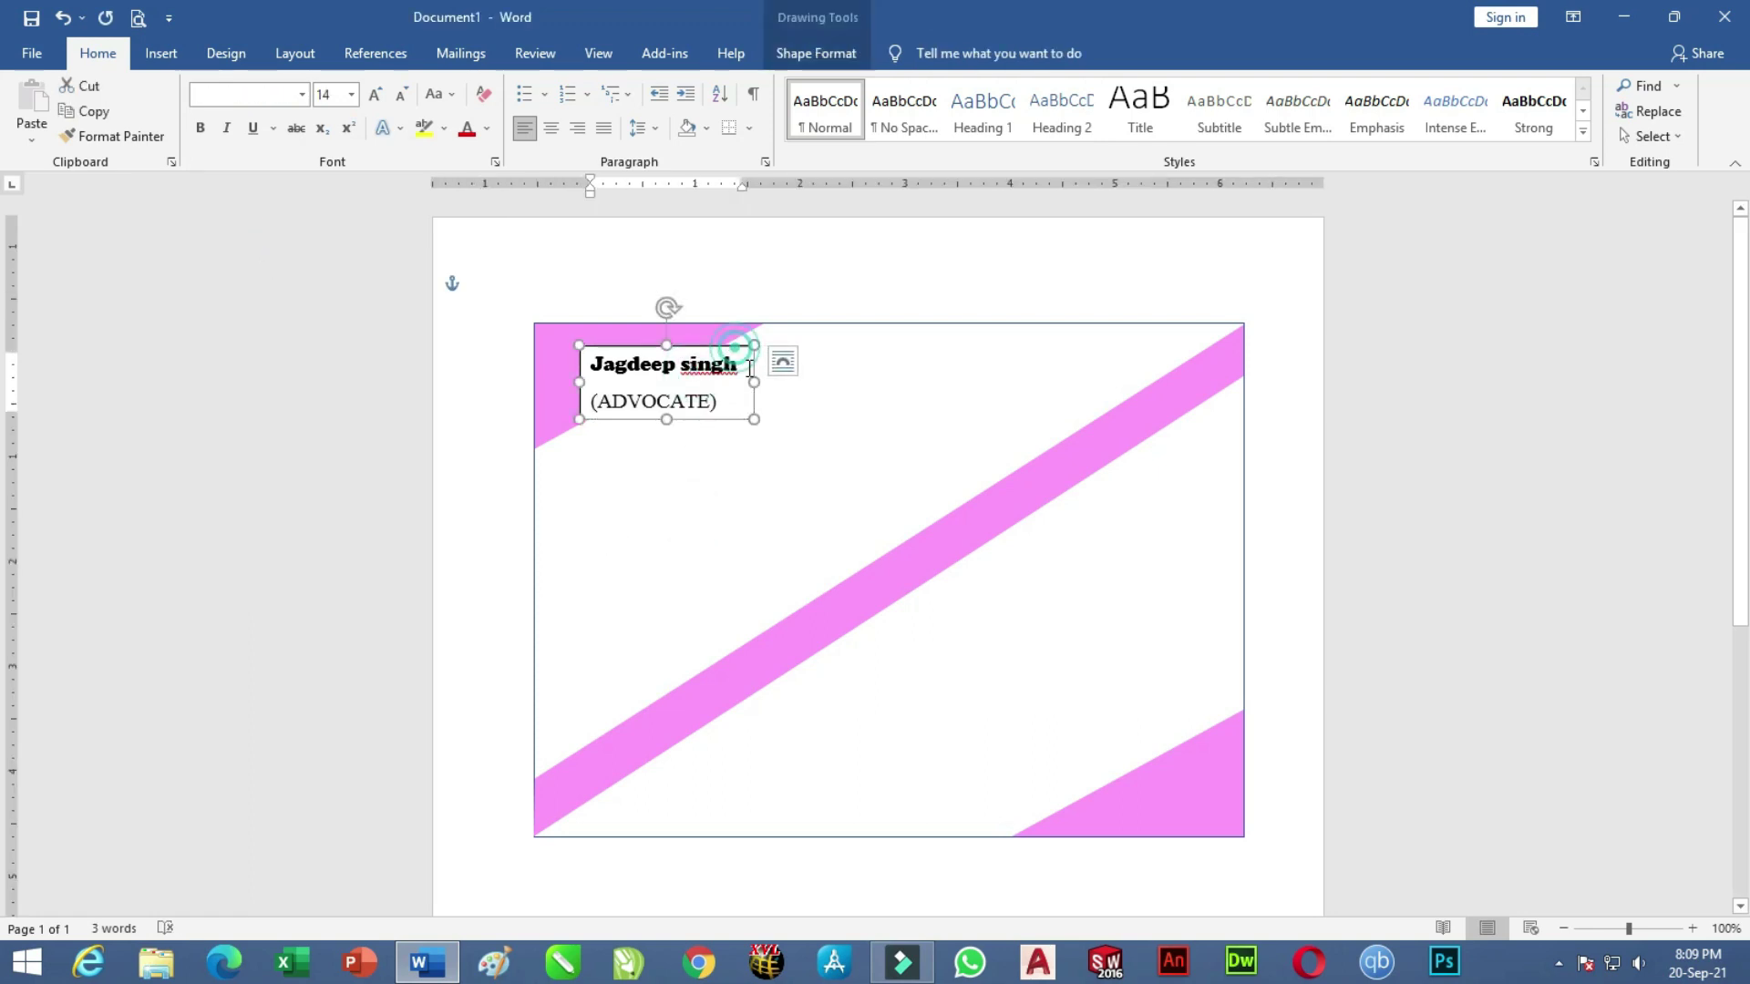
pyautogui.click(577, 128)
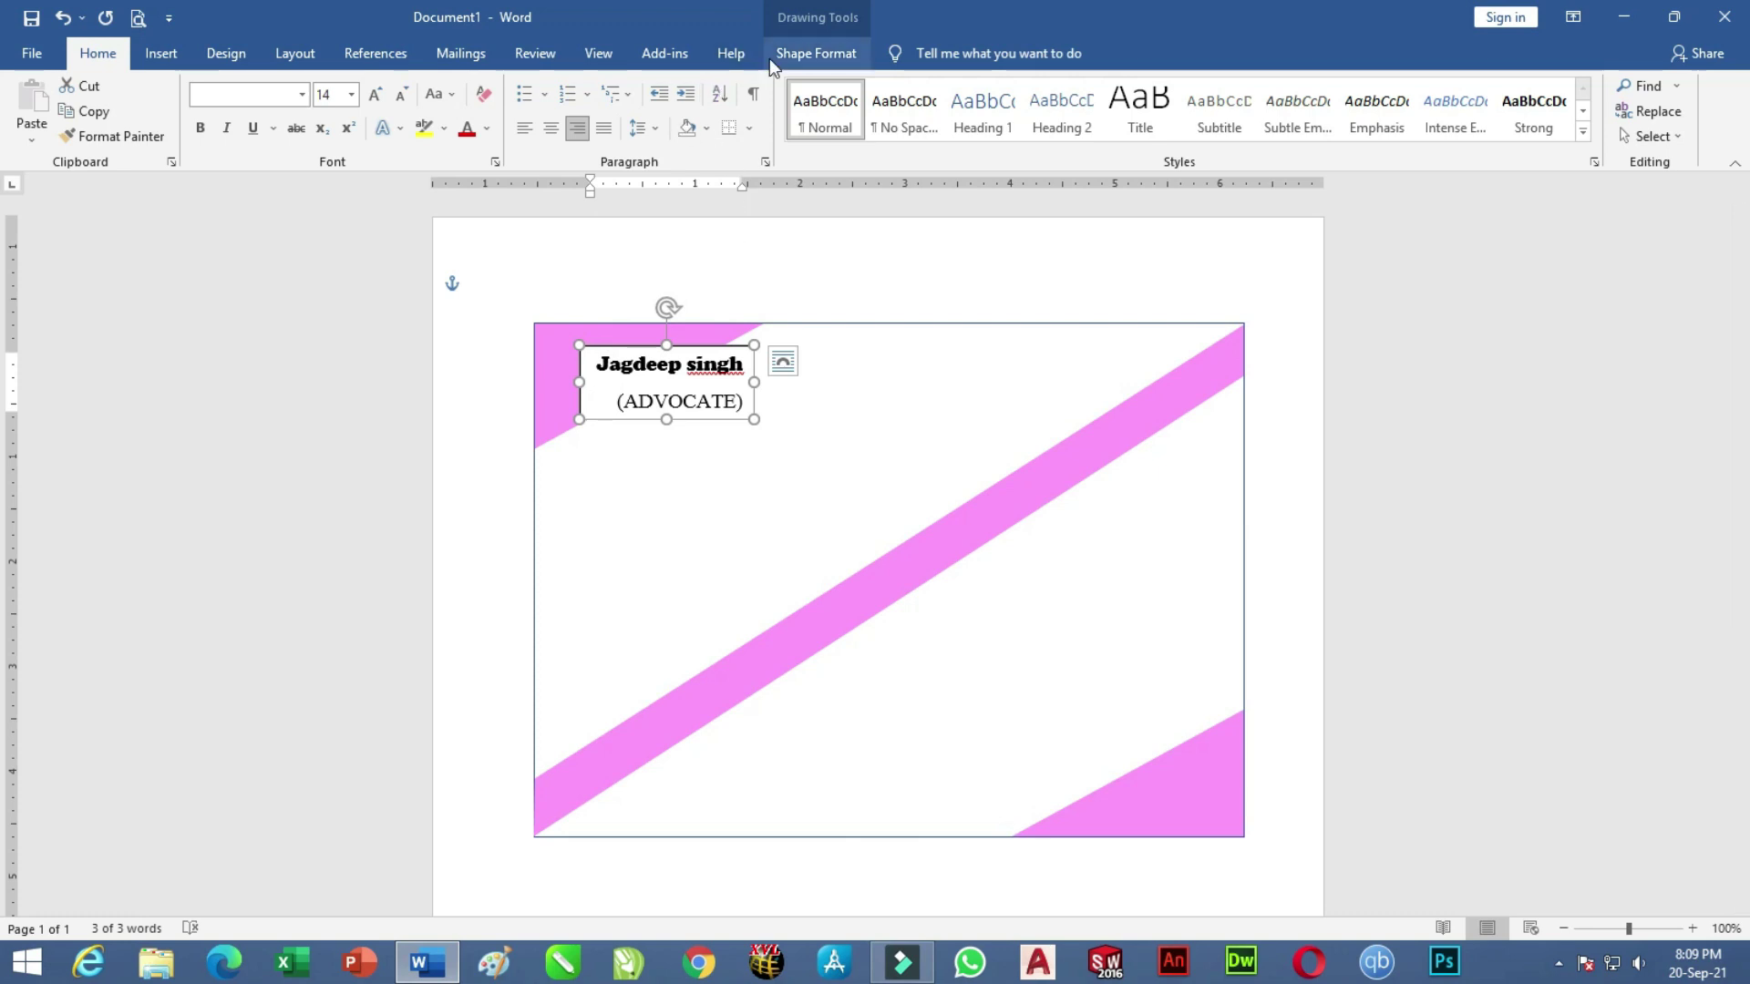
pyautogui.click(816, 53)
pyautogui.click(576, 88)
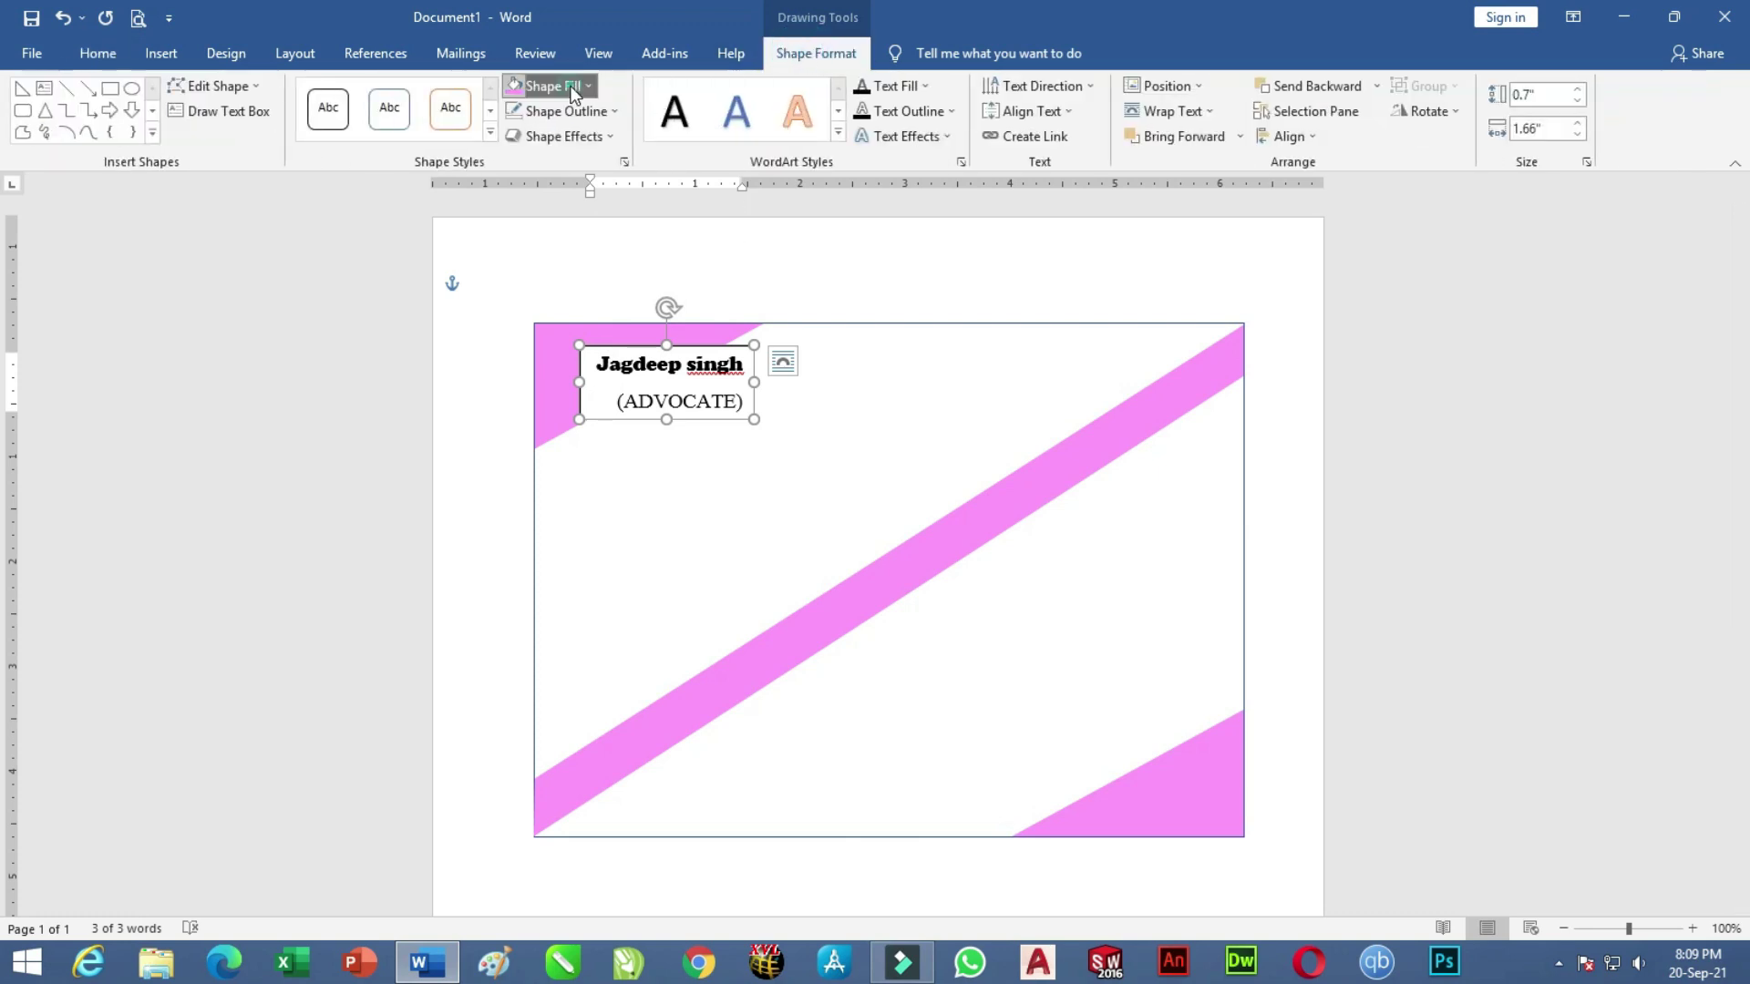
pyautogui.click(554, 321)
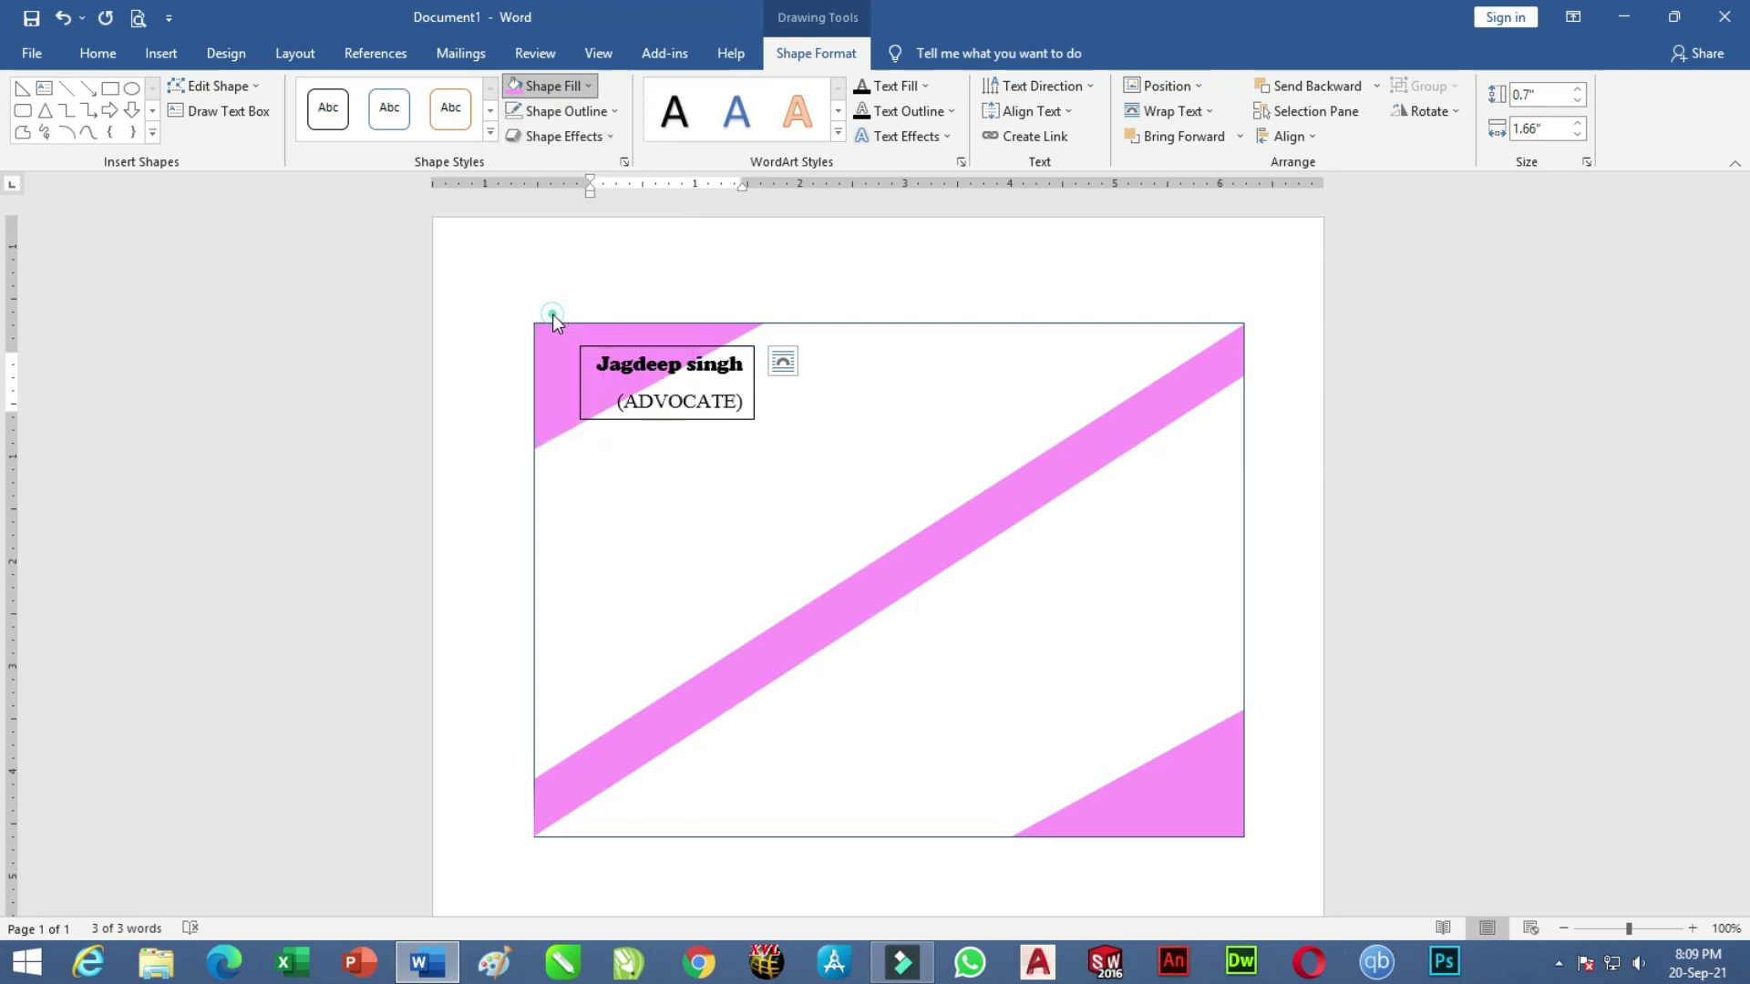
pyautogui.click(577, 118)
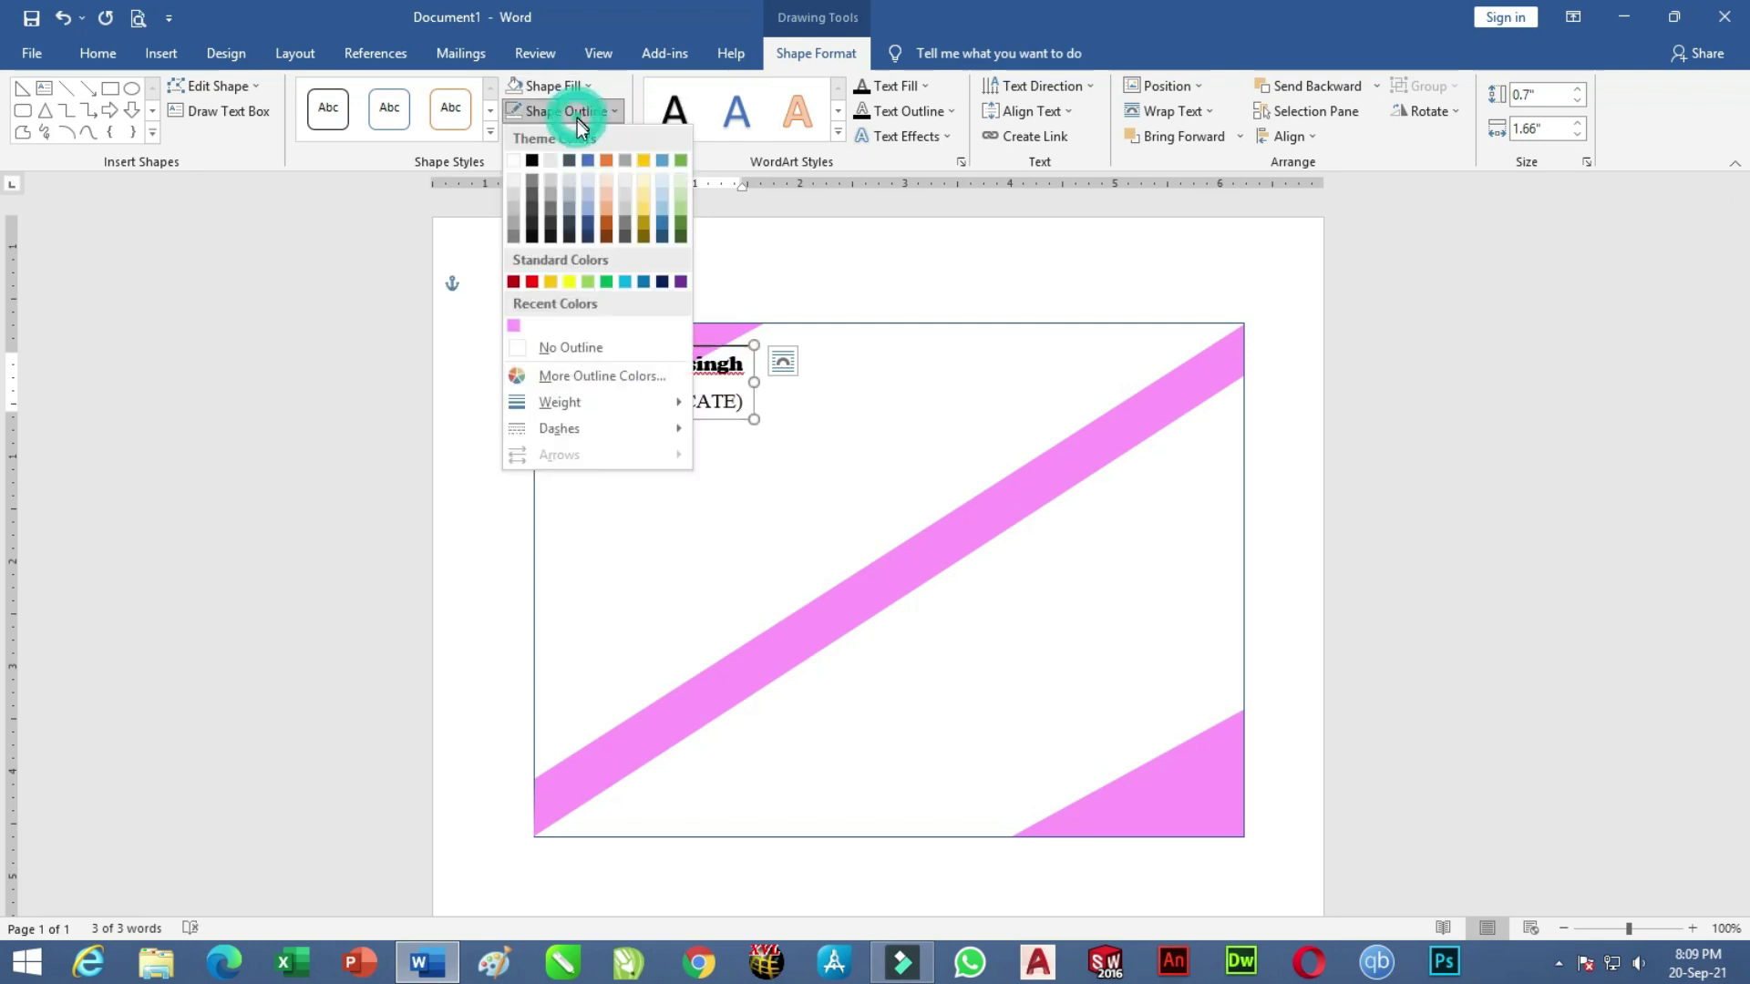
pyautogui.click(558, 347)
pyautogui.click(710, 510)
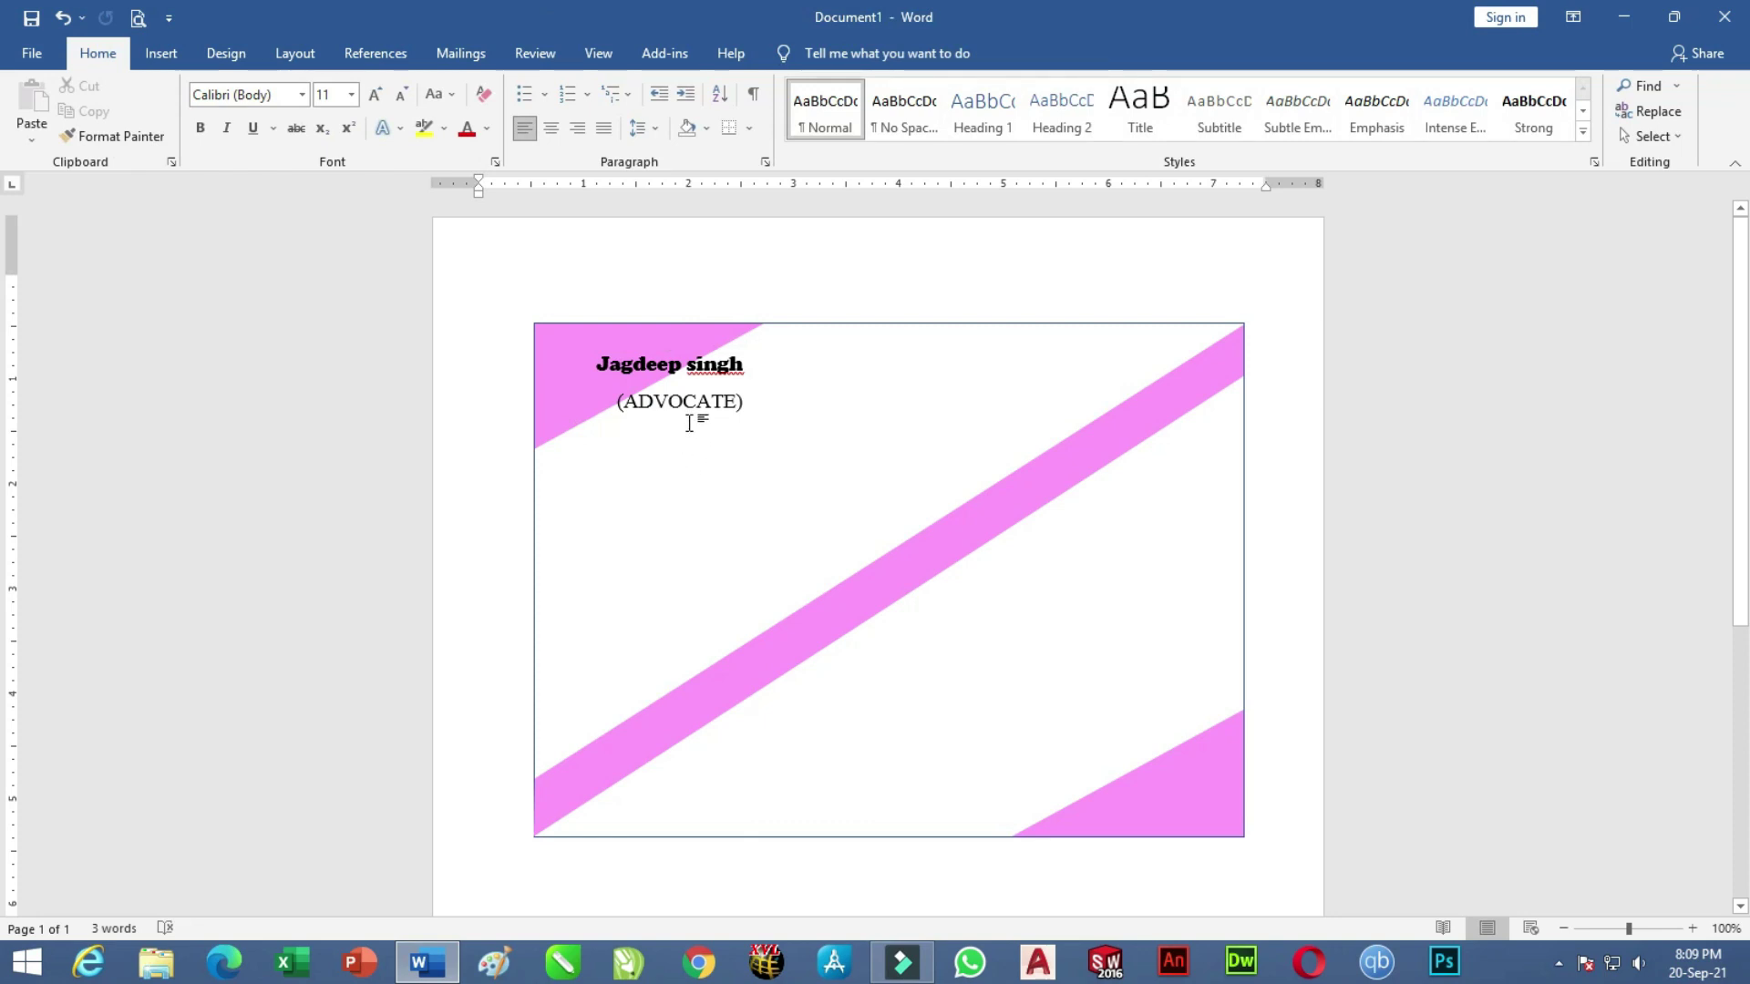
# Step: Remove the space after paragraphs in the name text box so (ADVOCATE) sits under the name
pyautogui.click(732, 374)
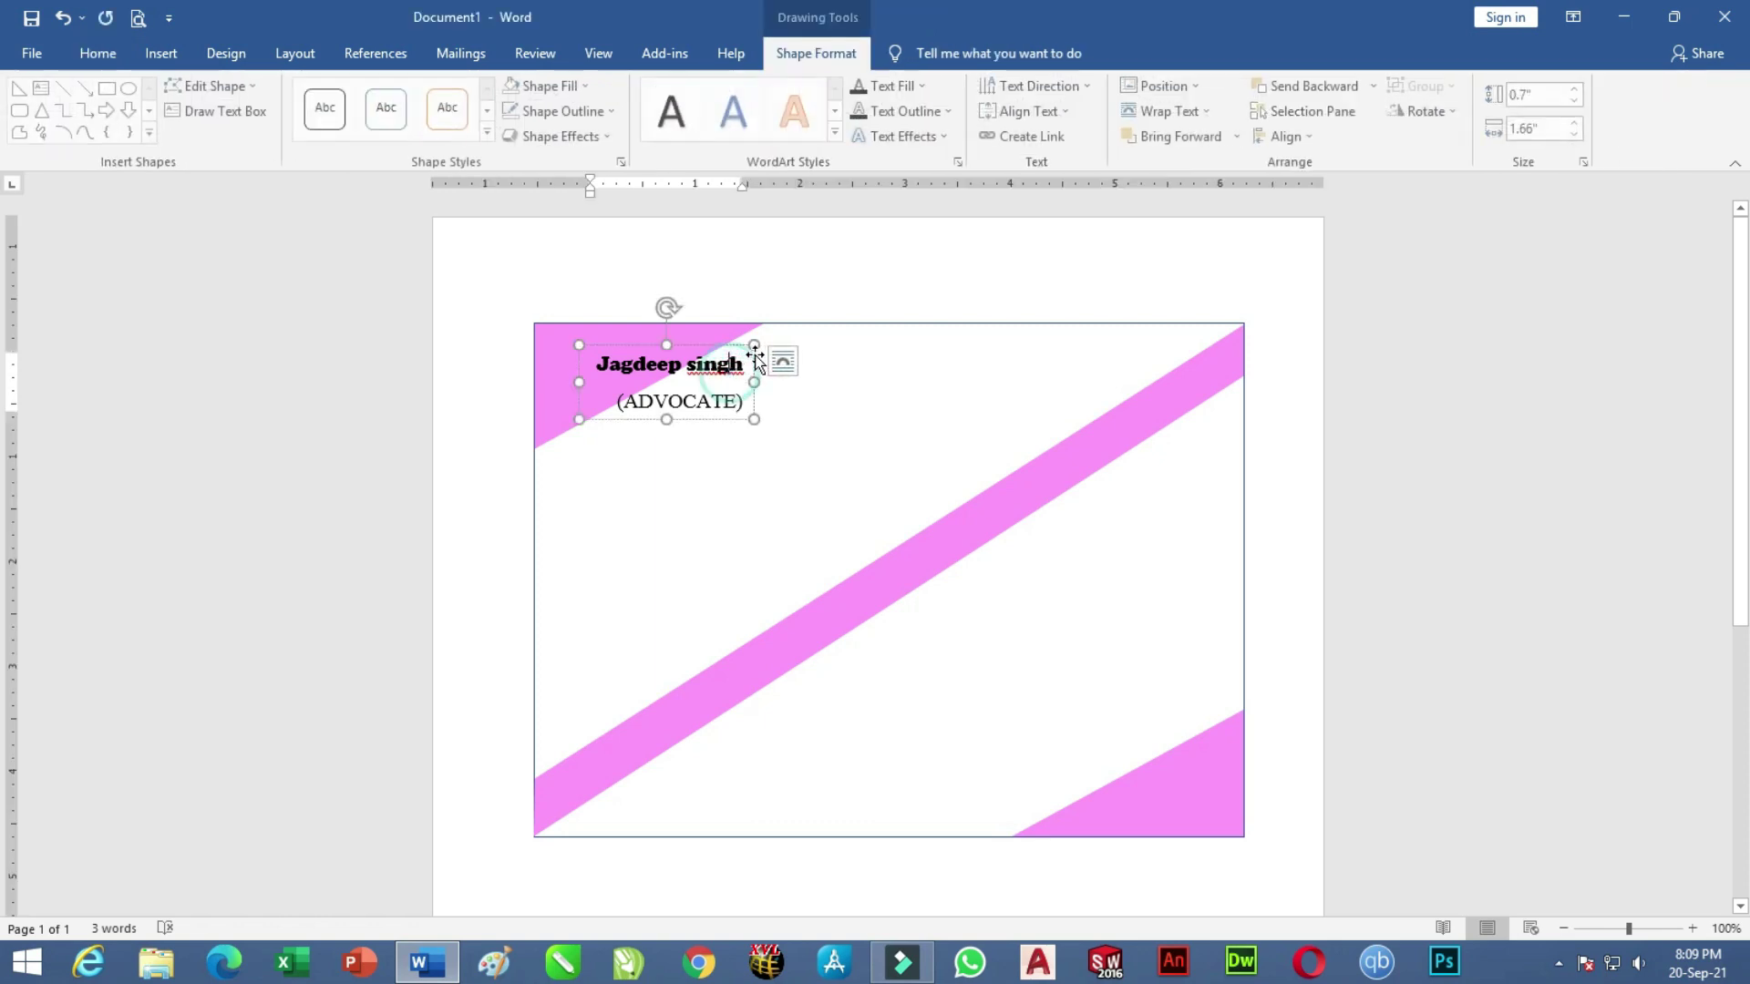
pyautogui.click(117, 55)
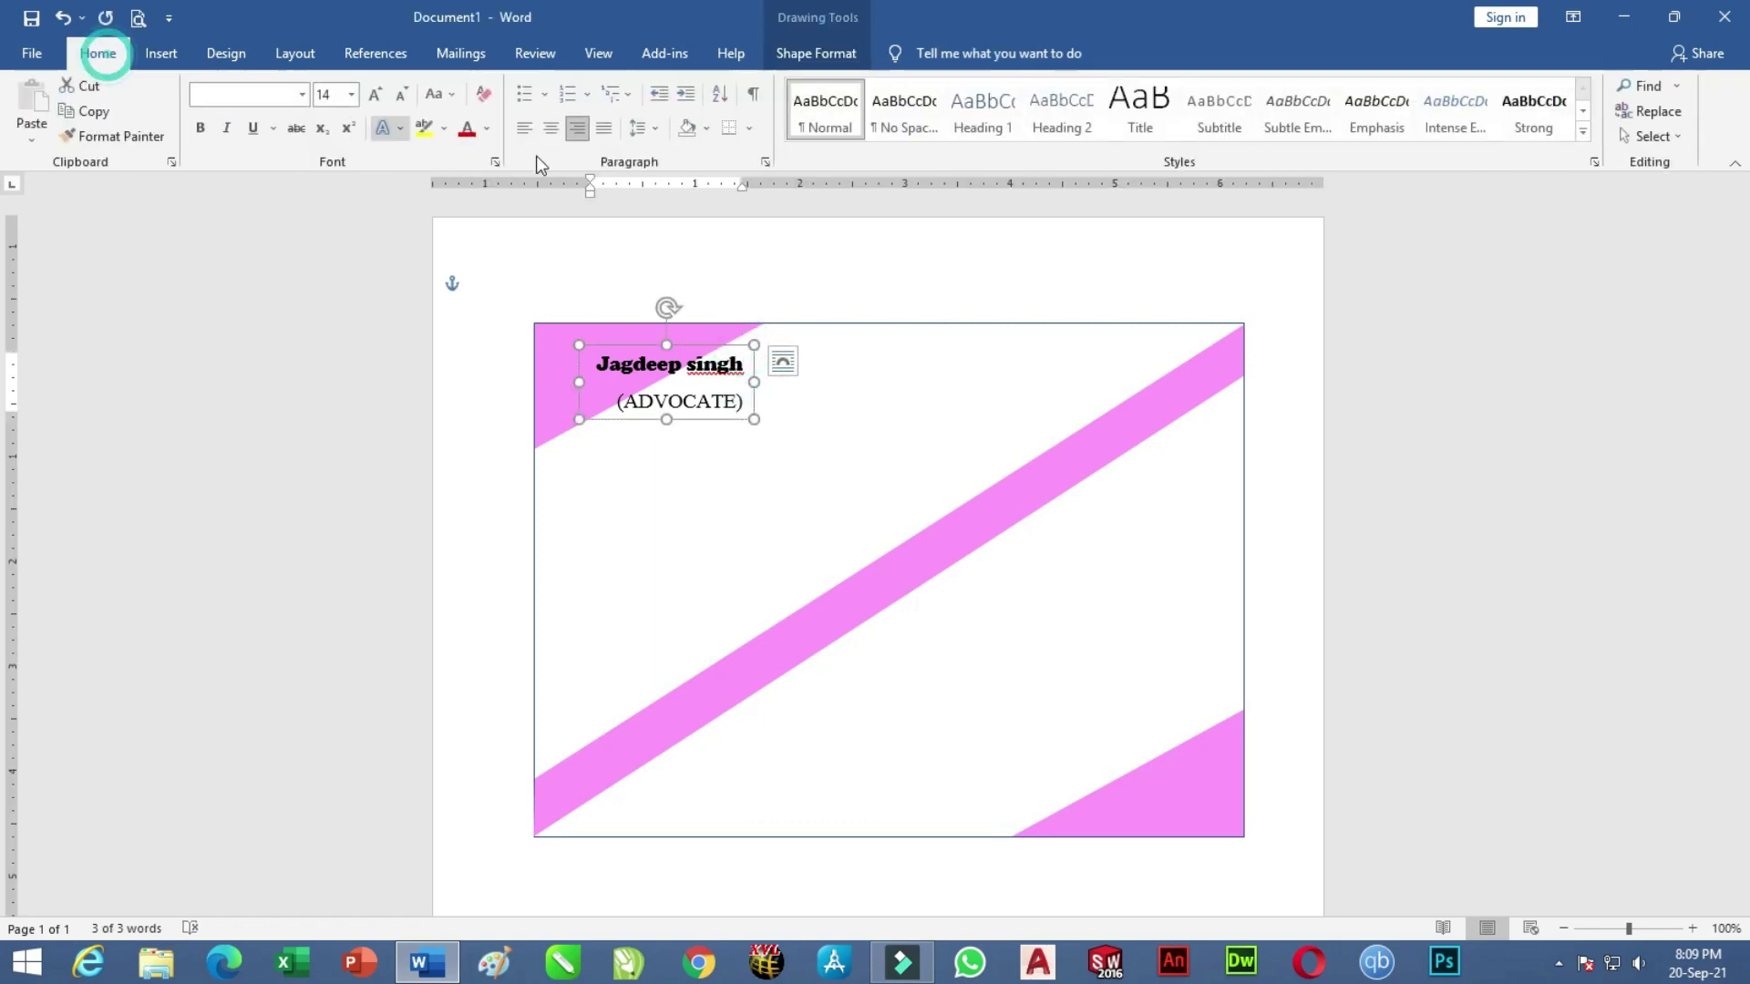
pyautogui.click(652, 130)
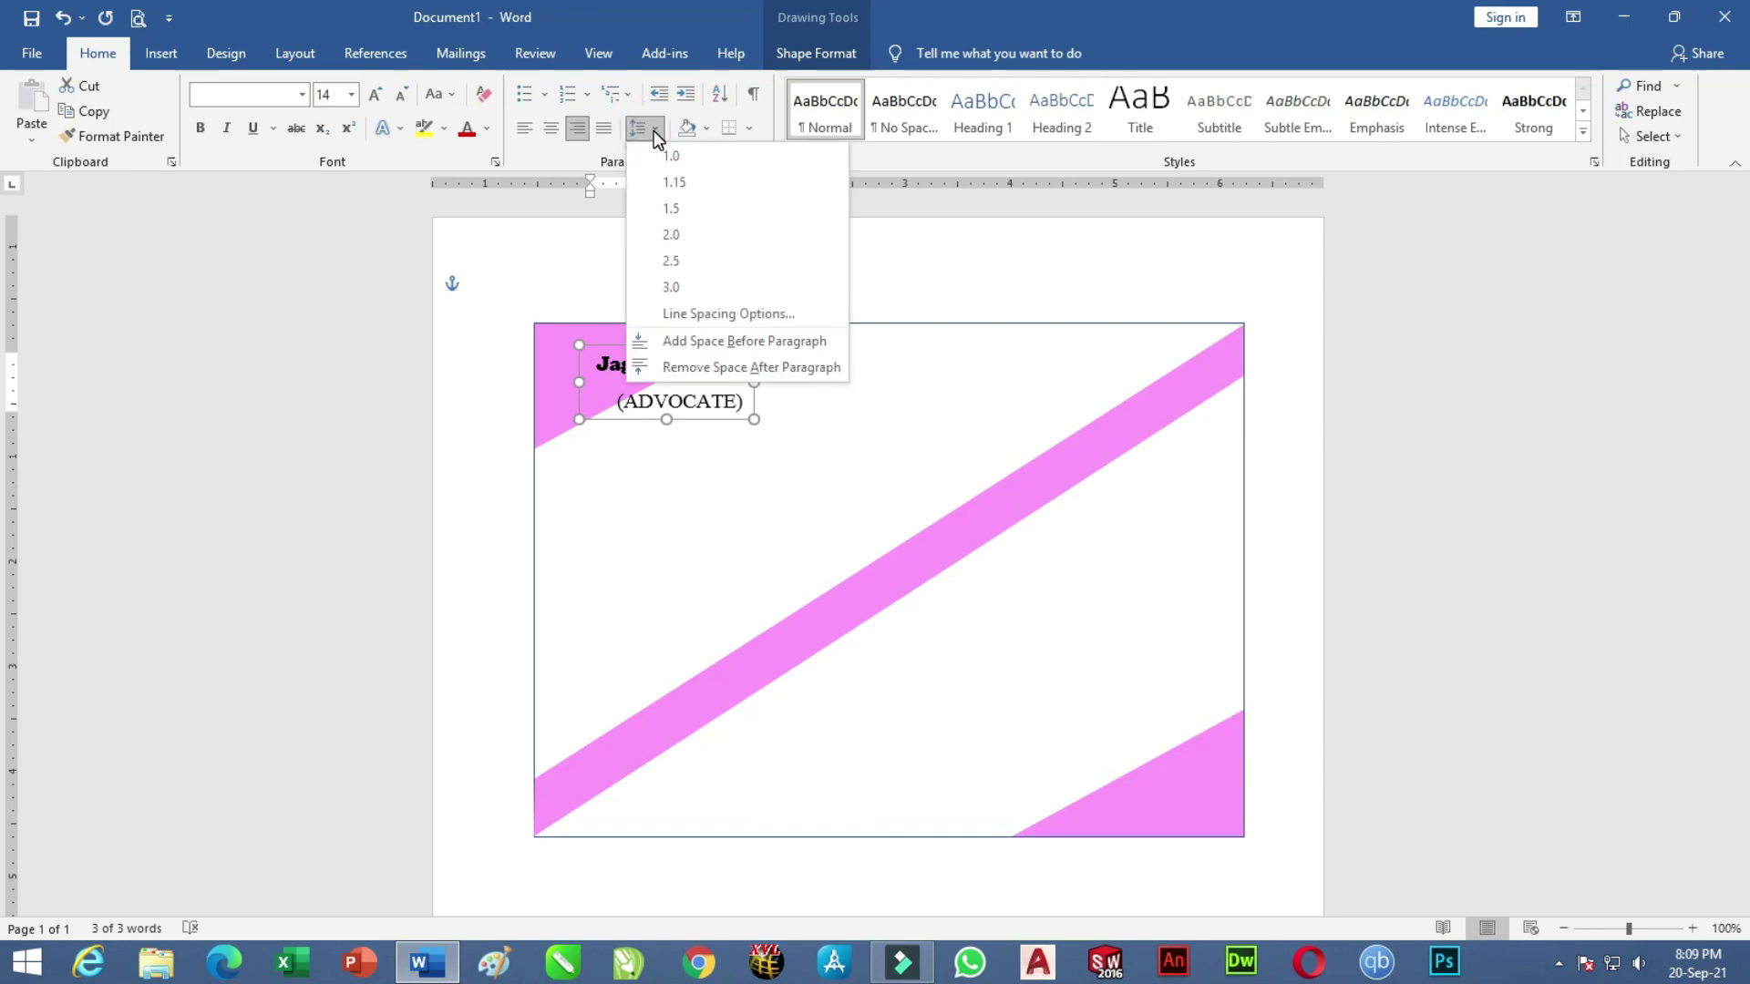
pyautogui.click(709, 364)
pyautogui.click(718, 463)
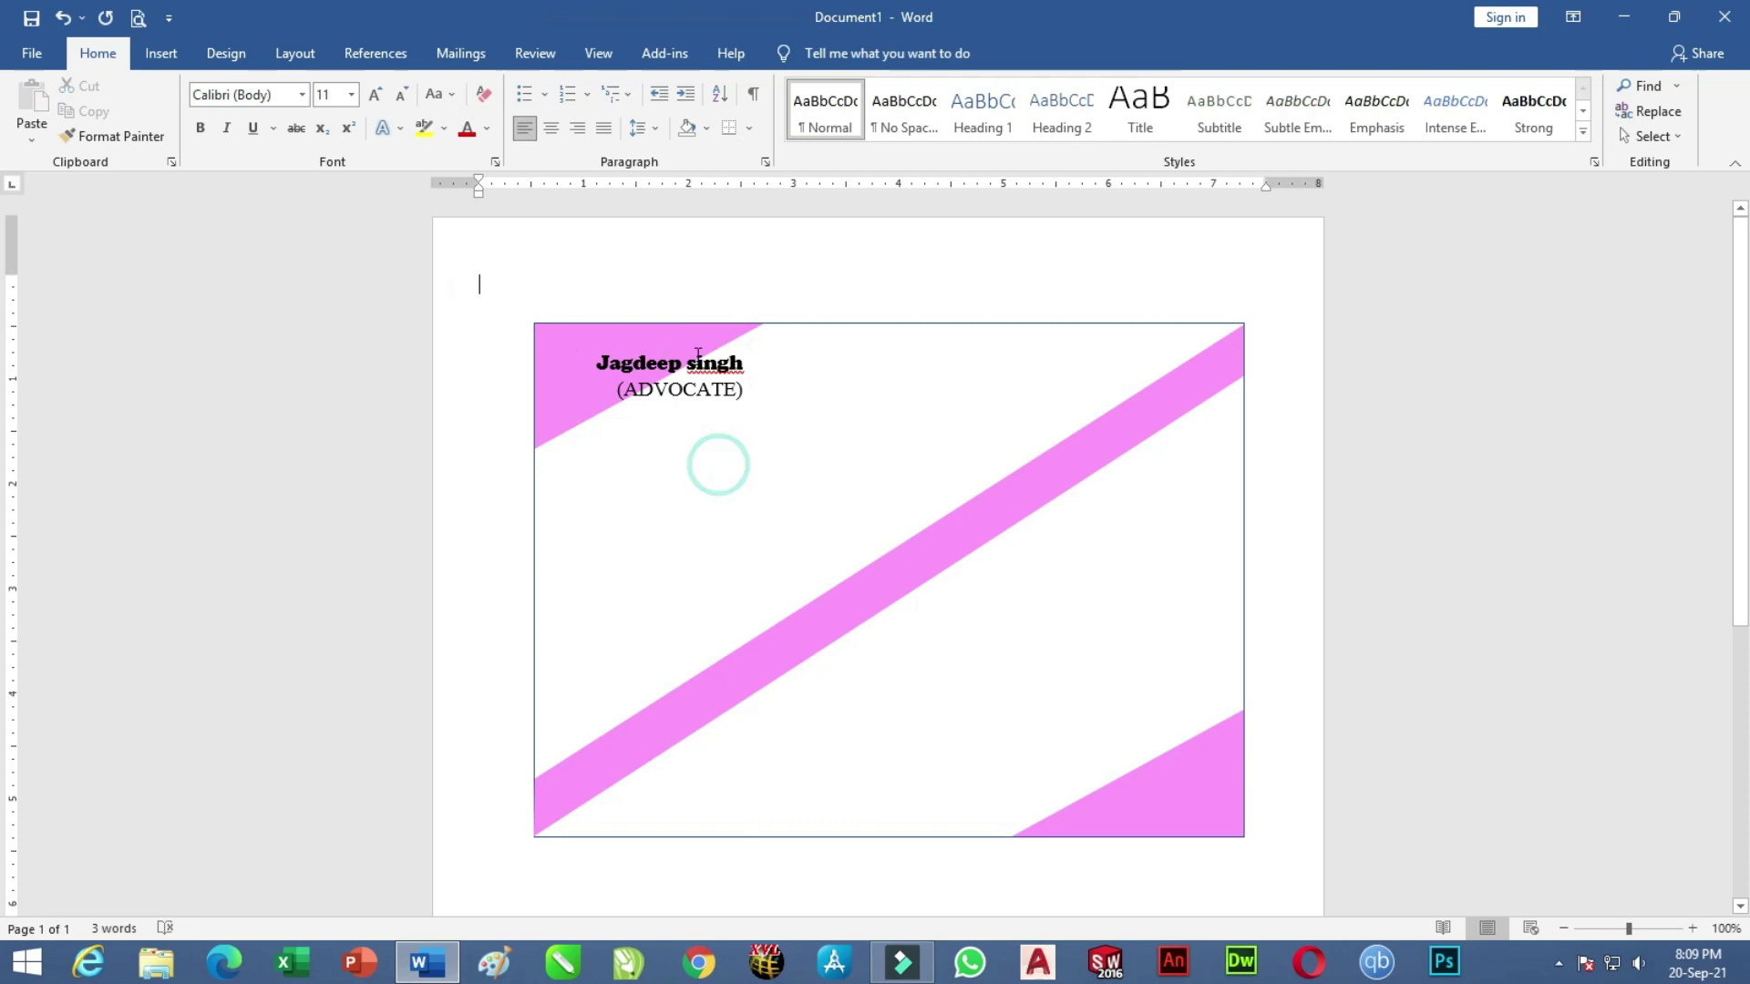
pyautogui.click(743, 374)
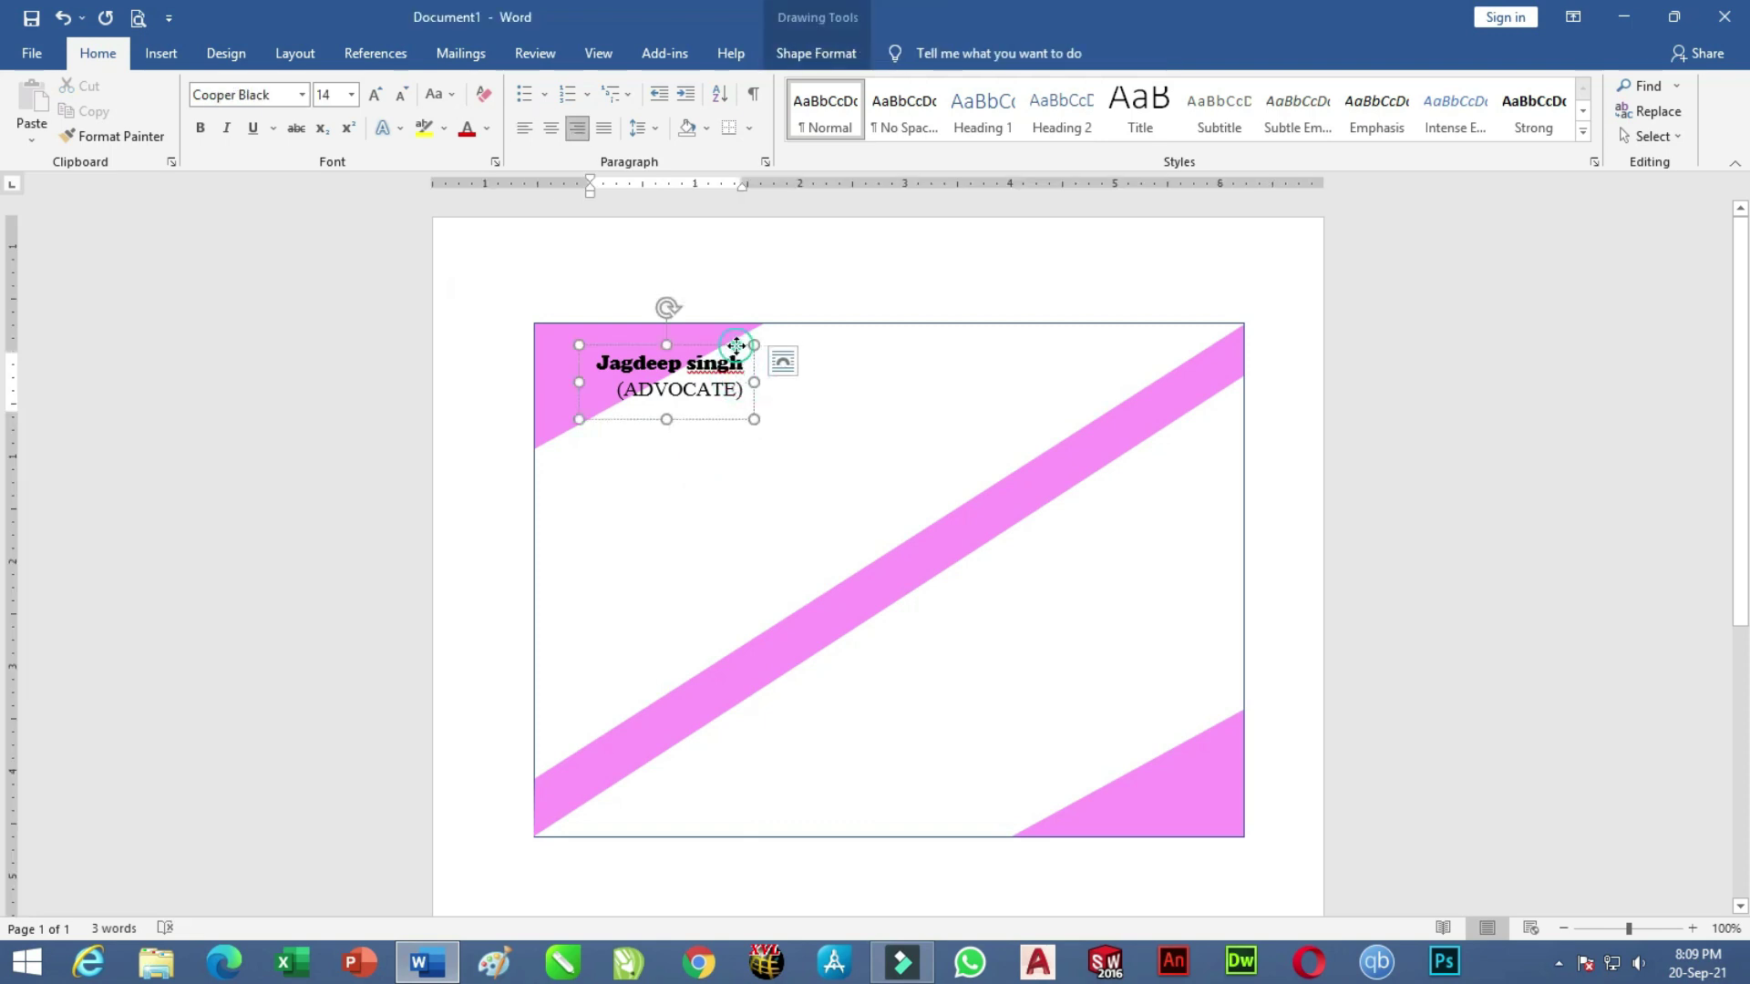
pyautogui.click(736, 346)
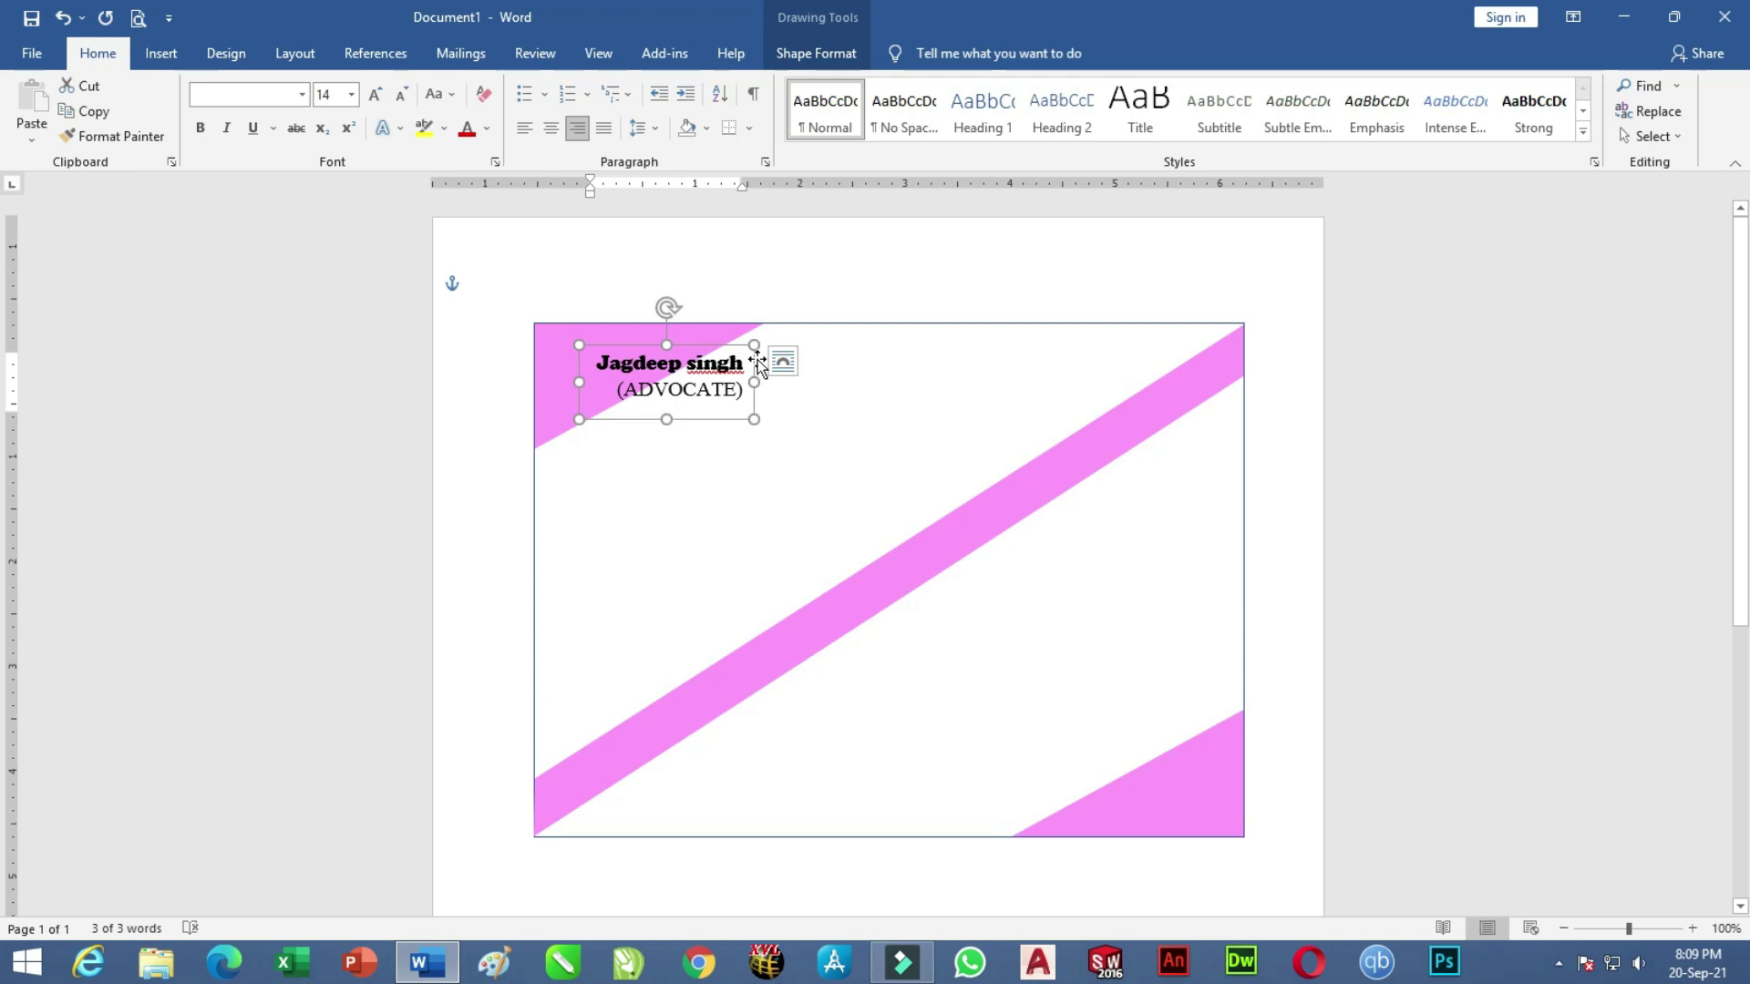
# Step: Paste a copy of the text box at the card's top-right, enter the first mobile number, and widen it
pyautogui.hotkey('ctrl', 'v')
pyautogui.moveTo(757, 359)
pyautogui.mouseDown()
pyautogui.moveTo(1192, 342)
pyautogui.moveTo(1071, 366)
pyautogui.mouseUp()
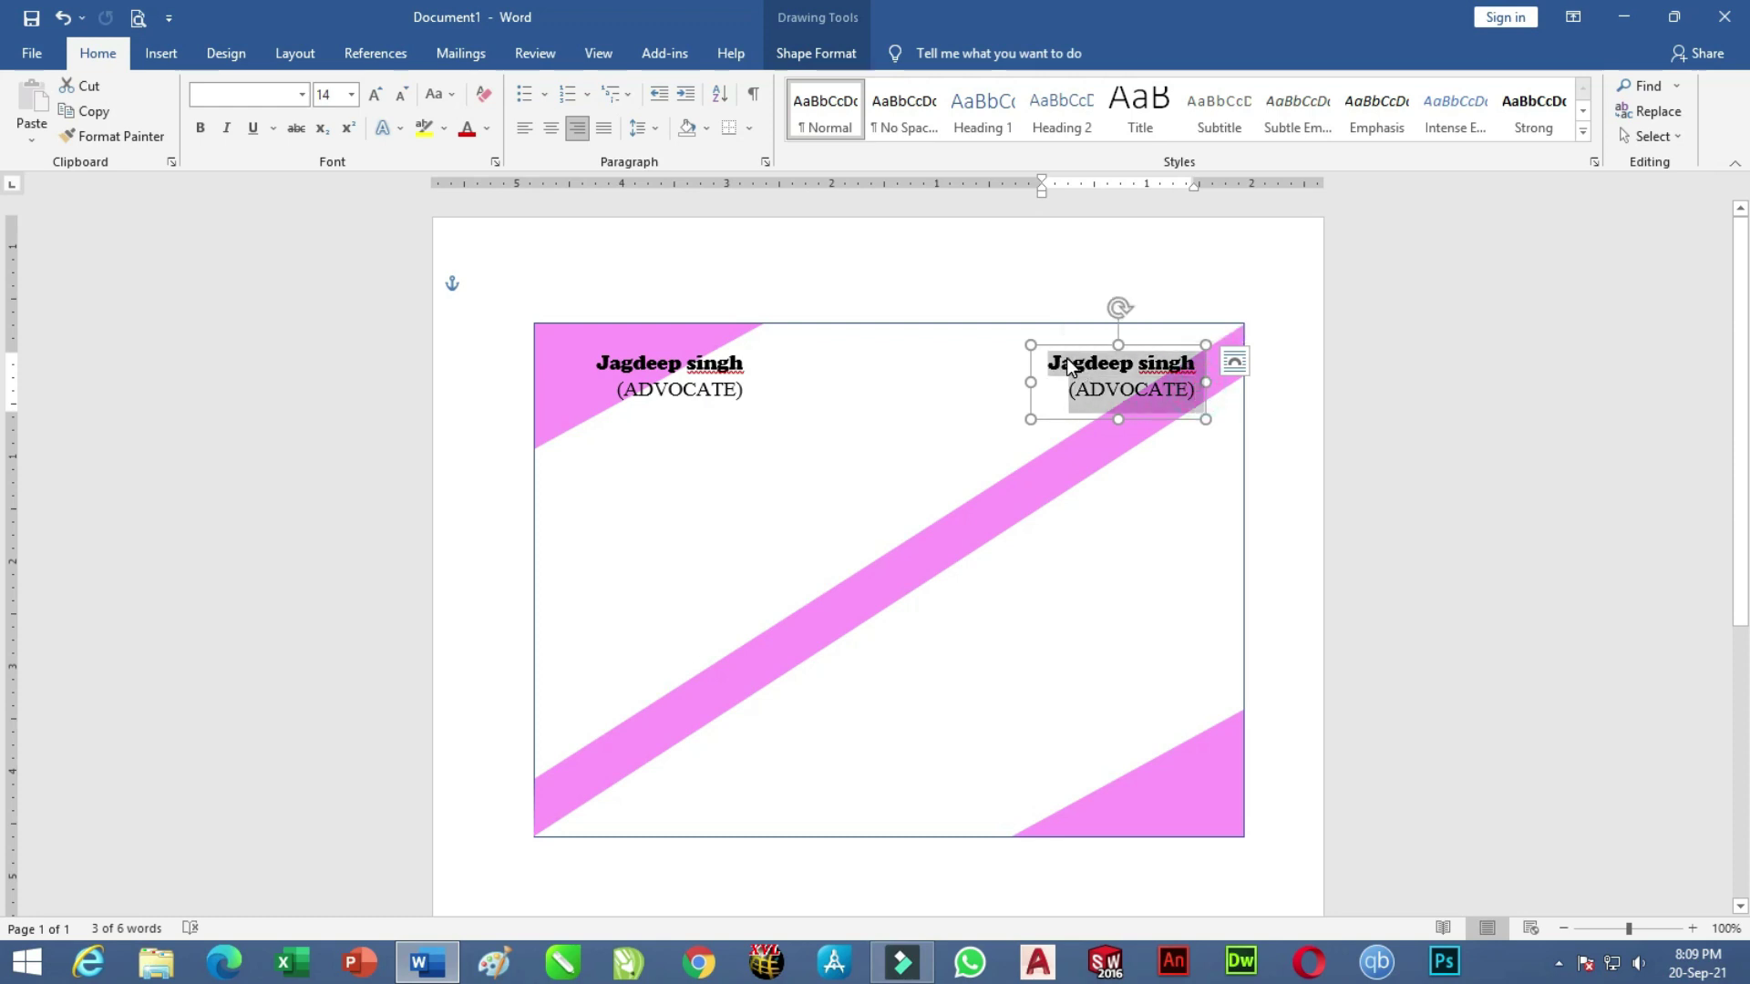
pyautogui.write('Mobile')
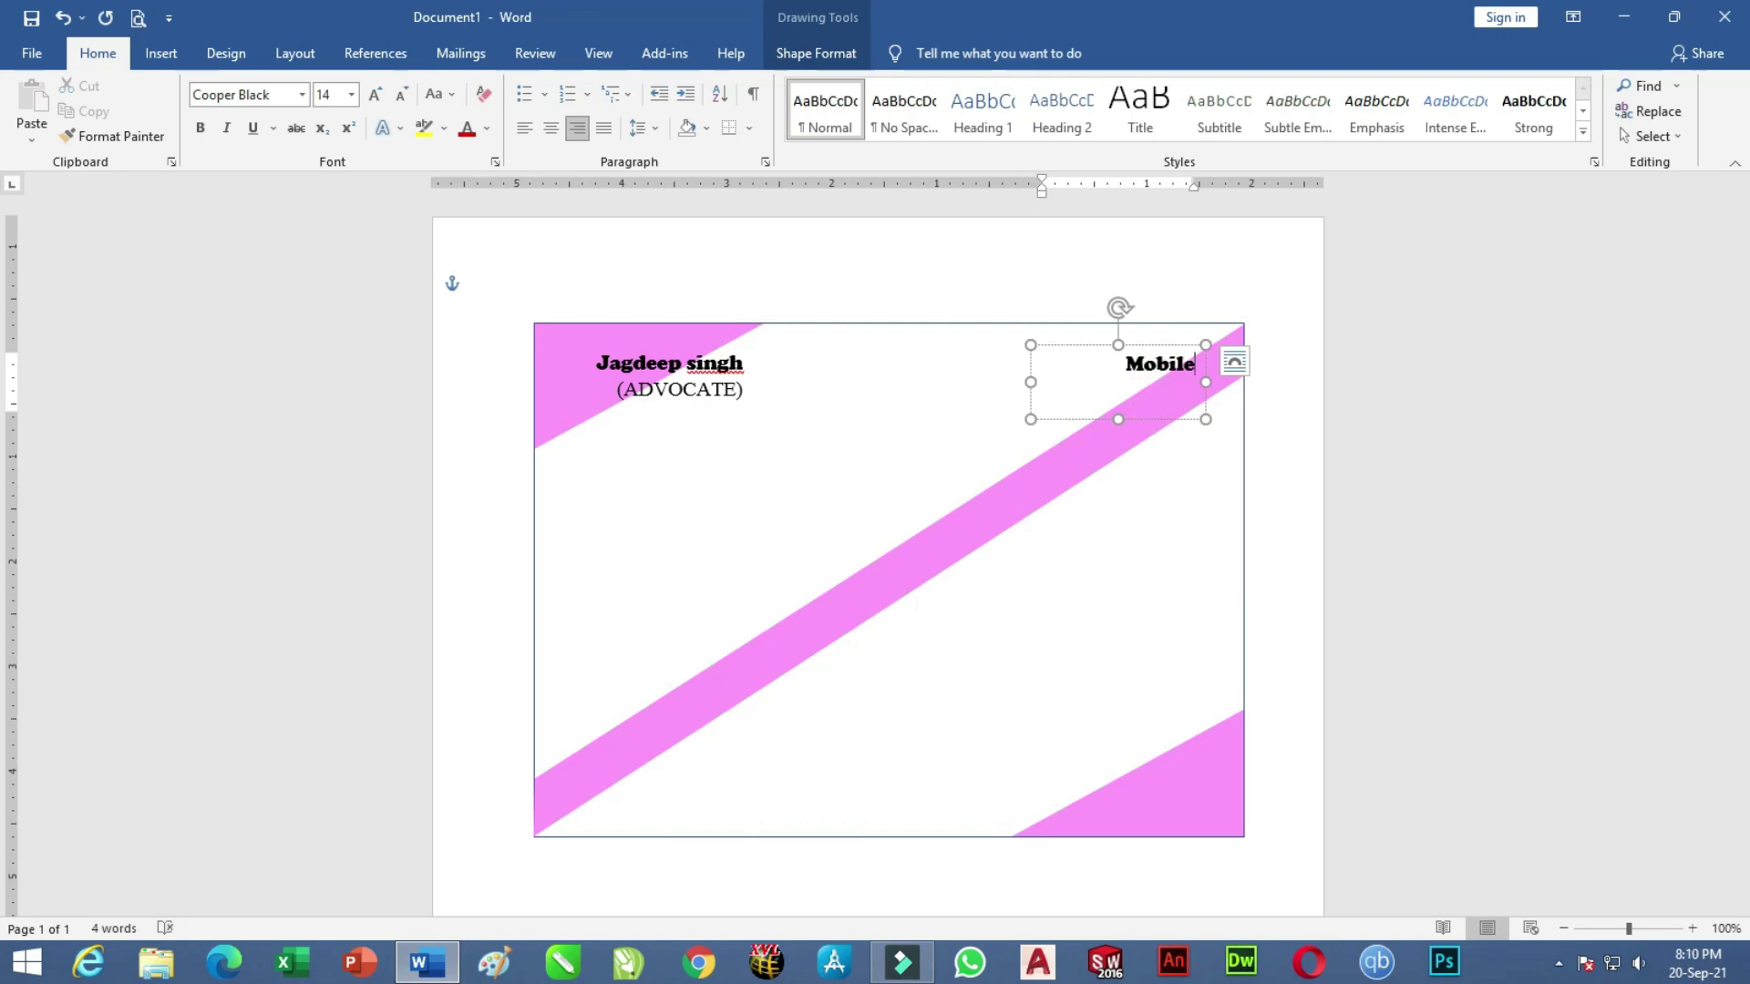
pyautogui.write('-')
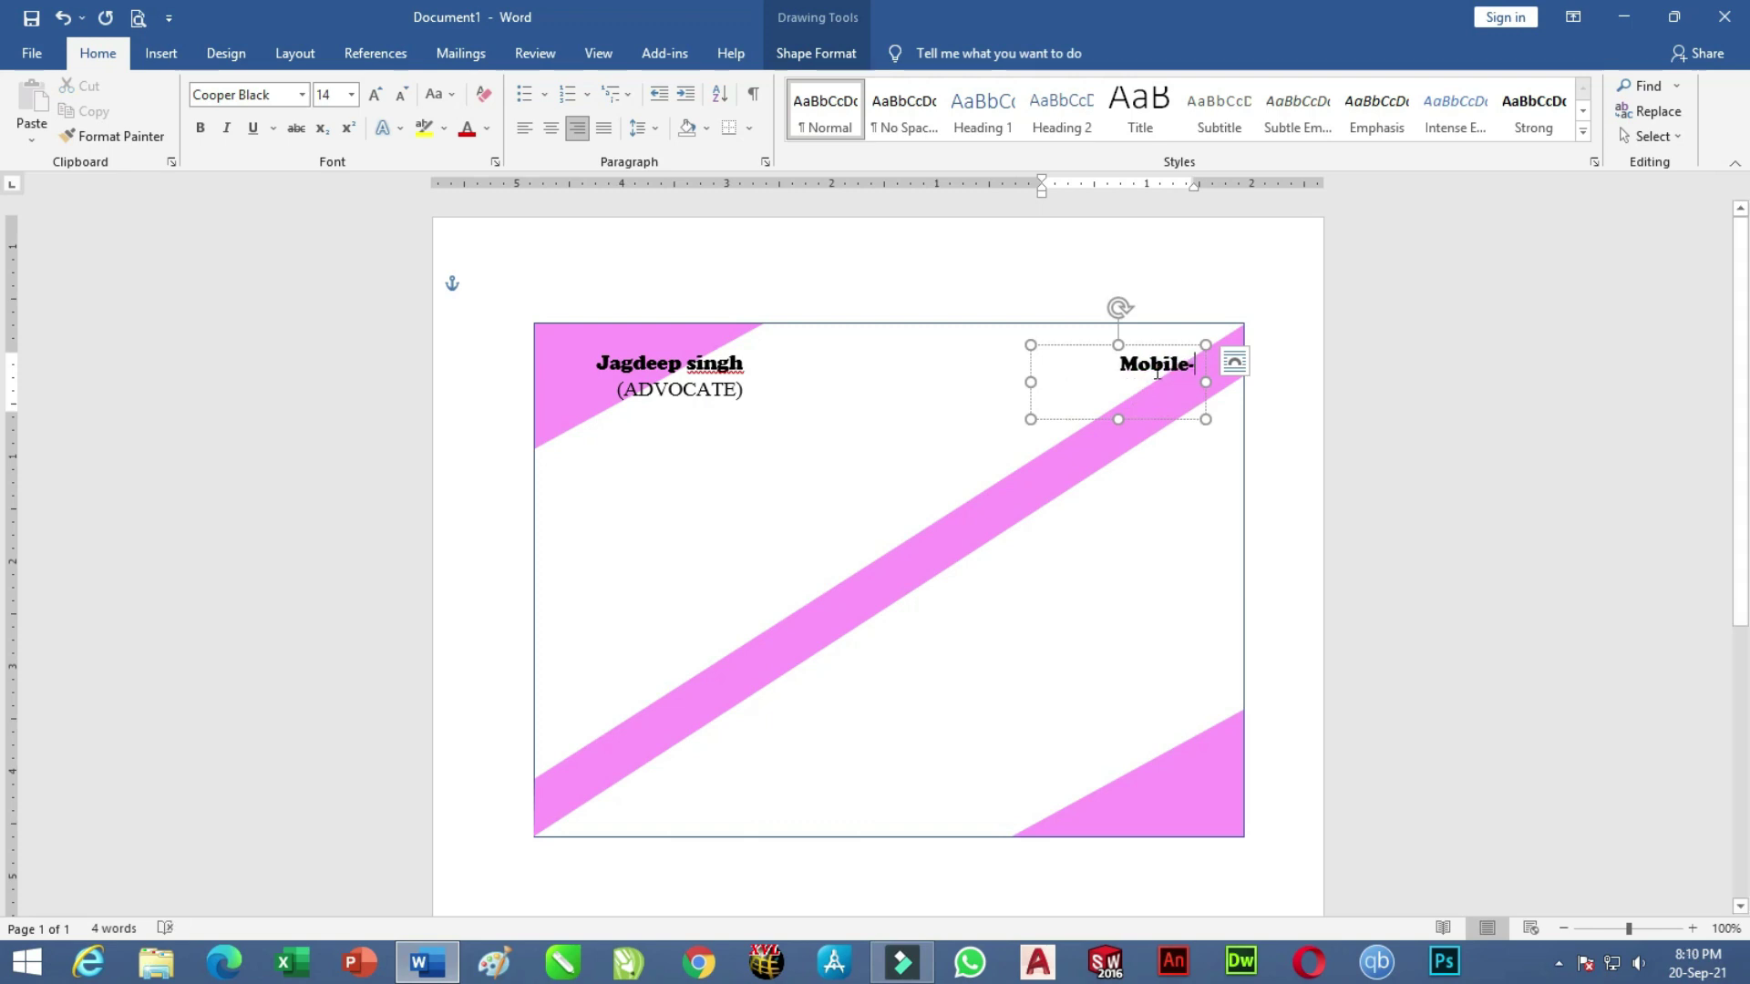
pyautogui.press('Return')
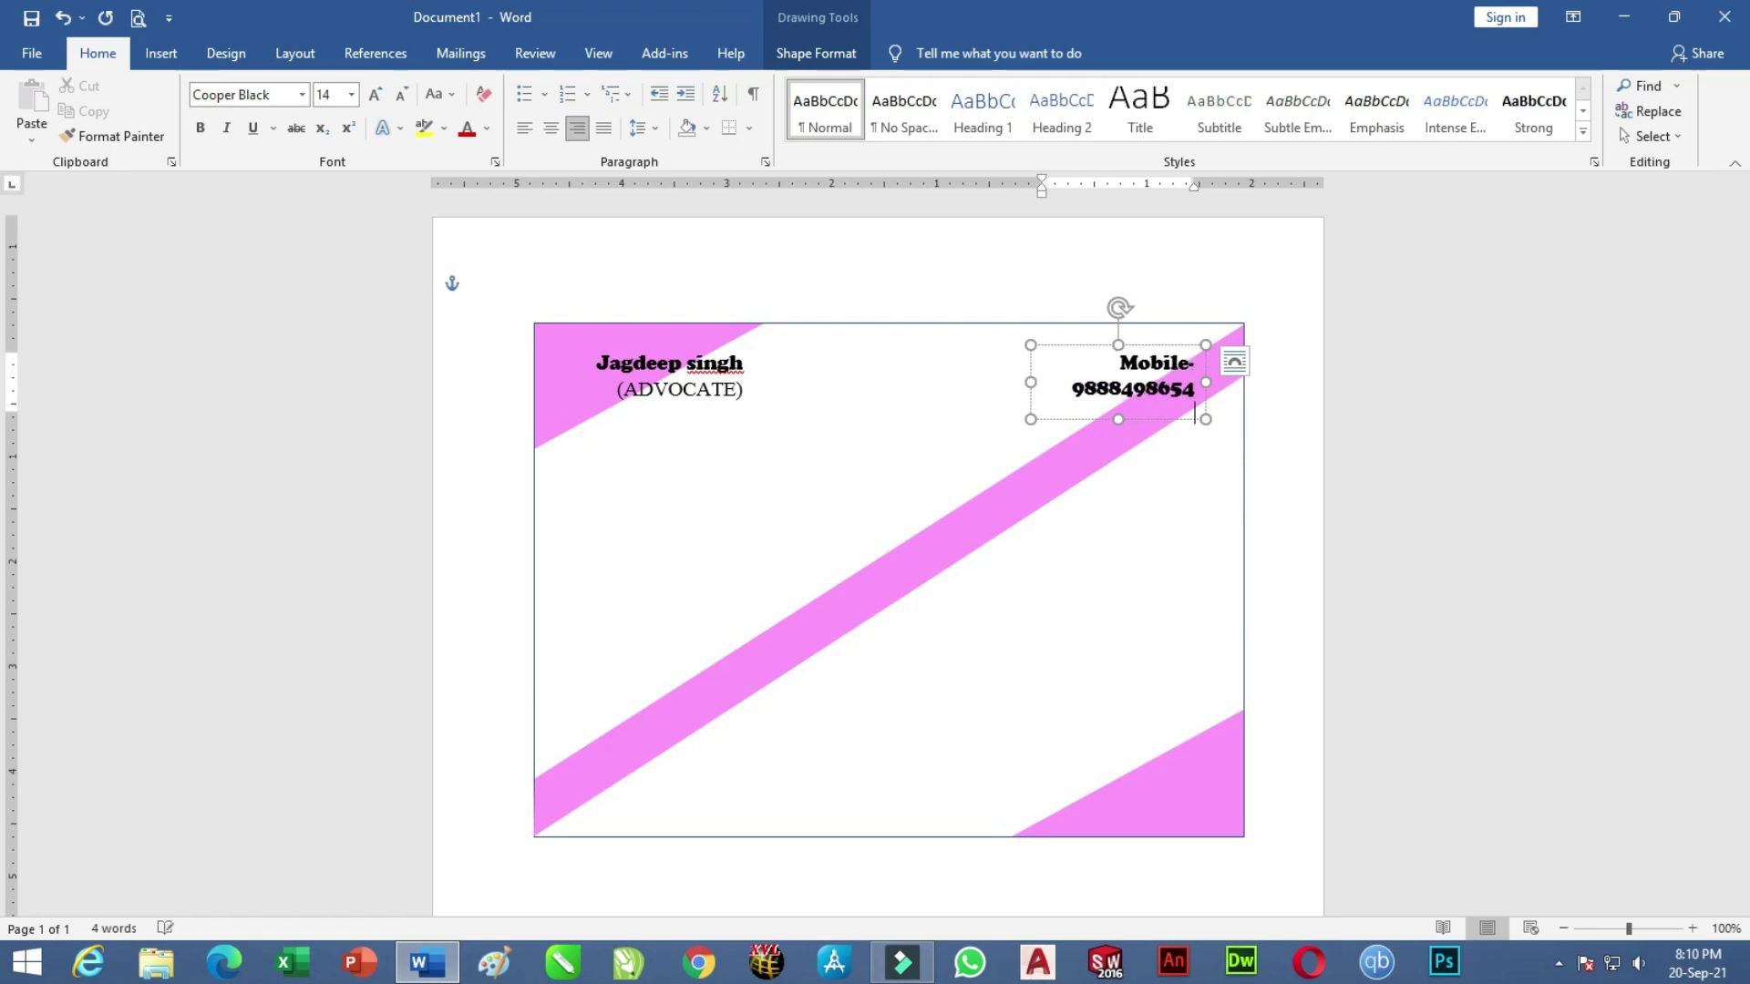
pyautogui.click(1028, 380)
pyautogui.moveTo(1028, 381); pyautogui.dragTo(971, 379)
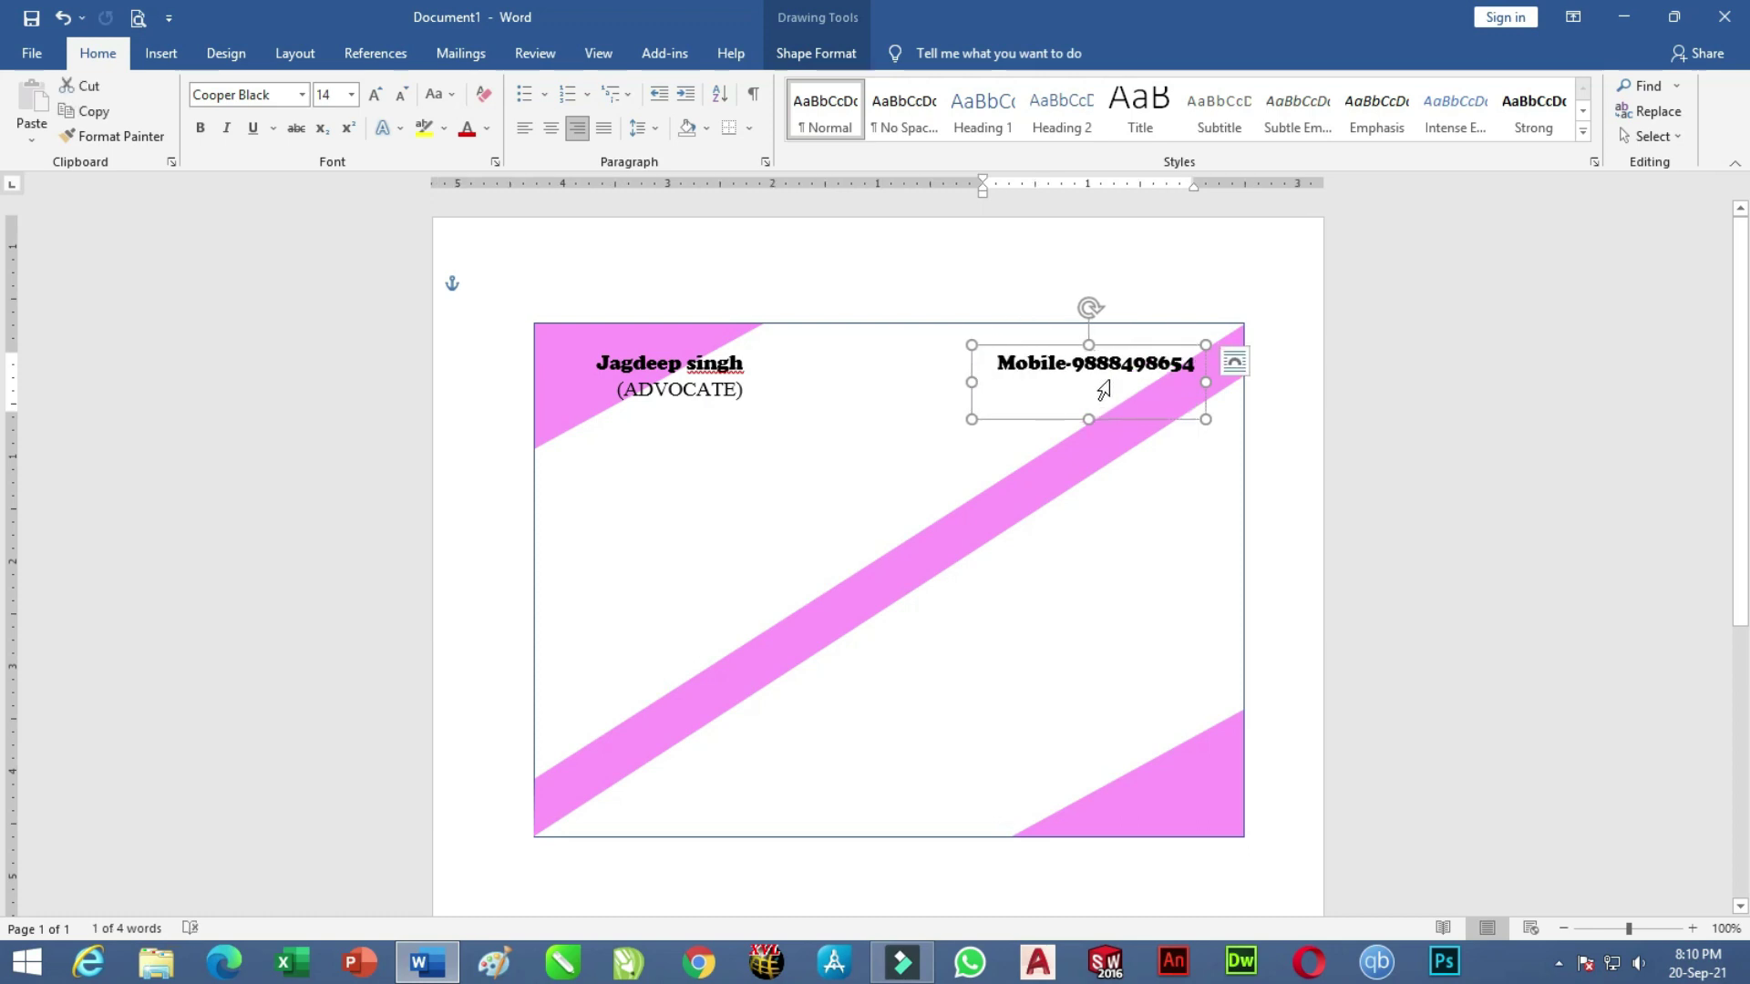
# Step: Add the second mobile number on the next line in Cooper Black and nudge the box right
pyautogui.click(1194, 389)
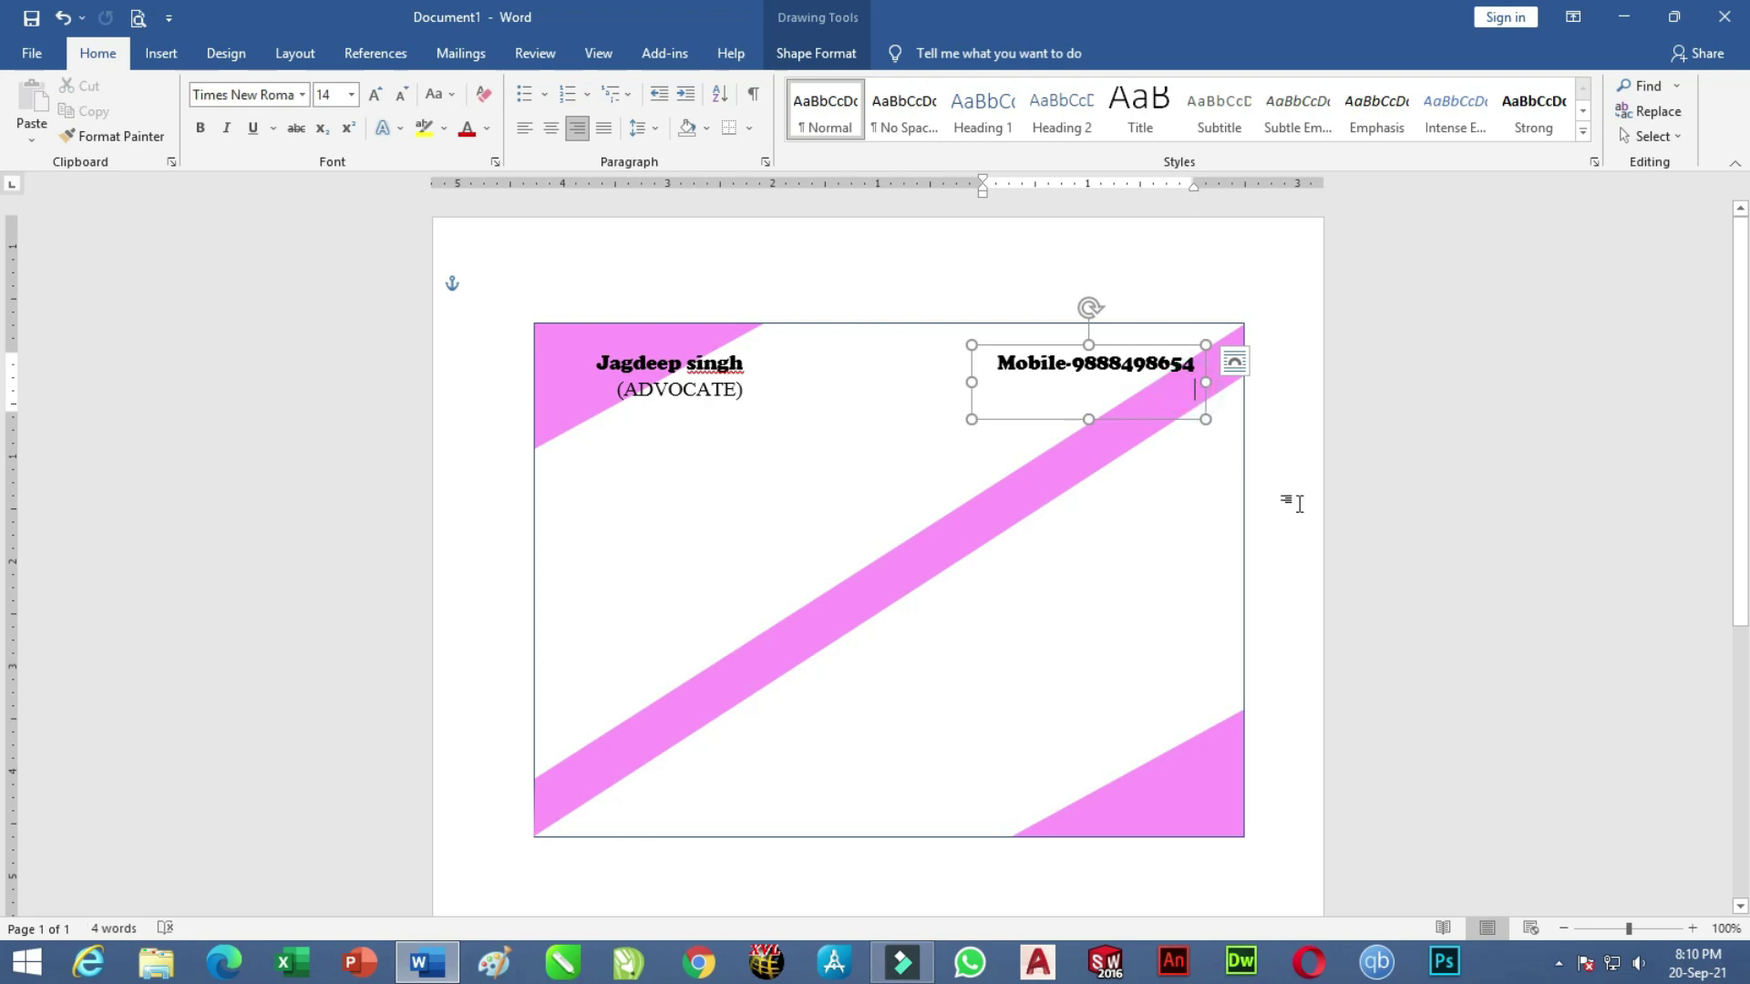
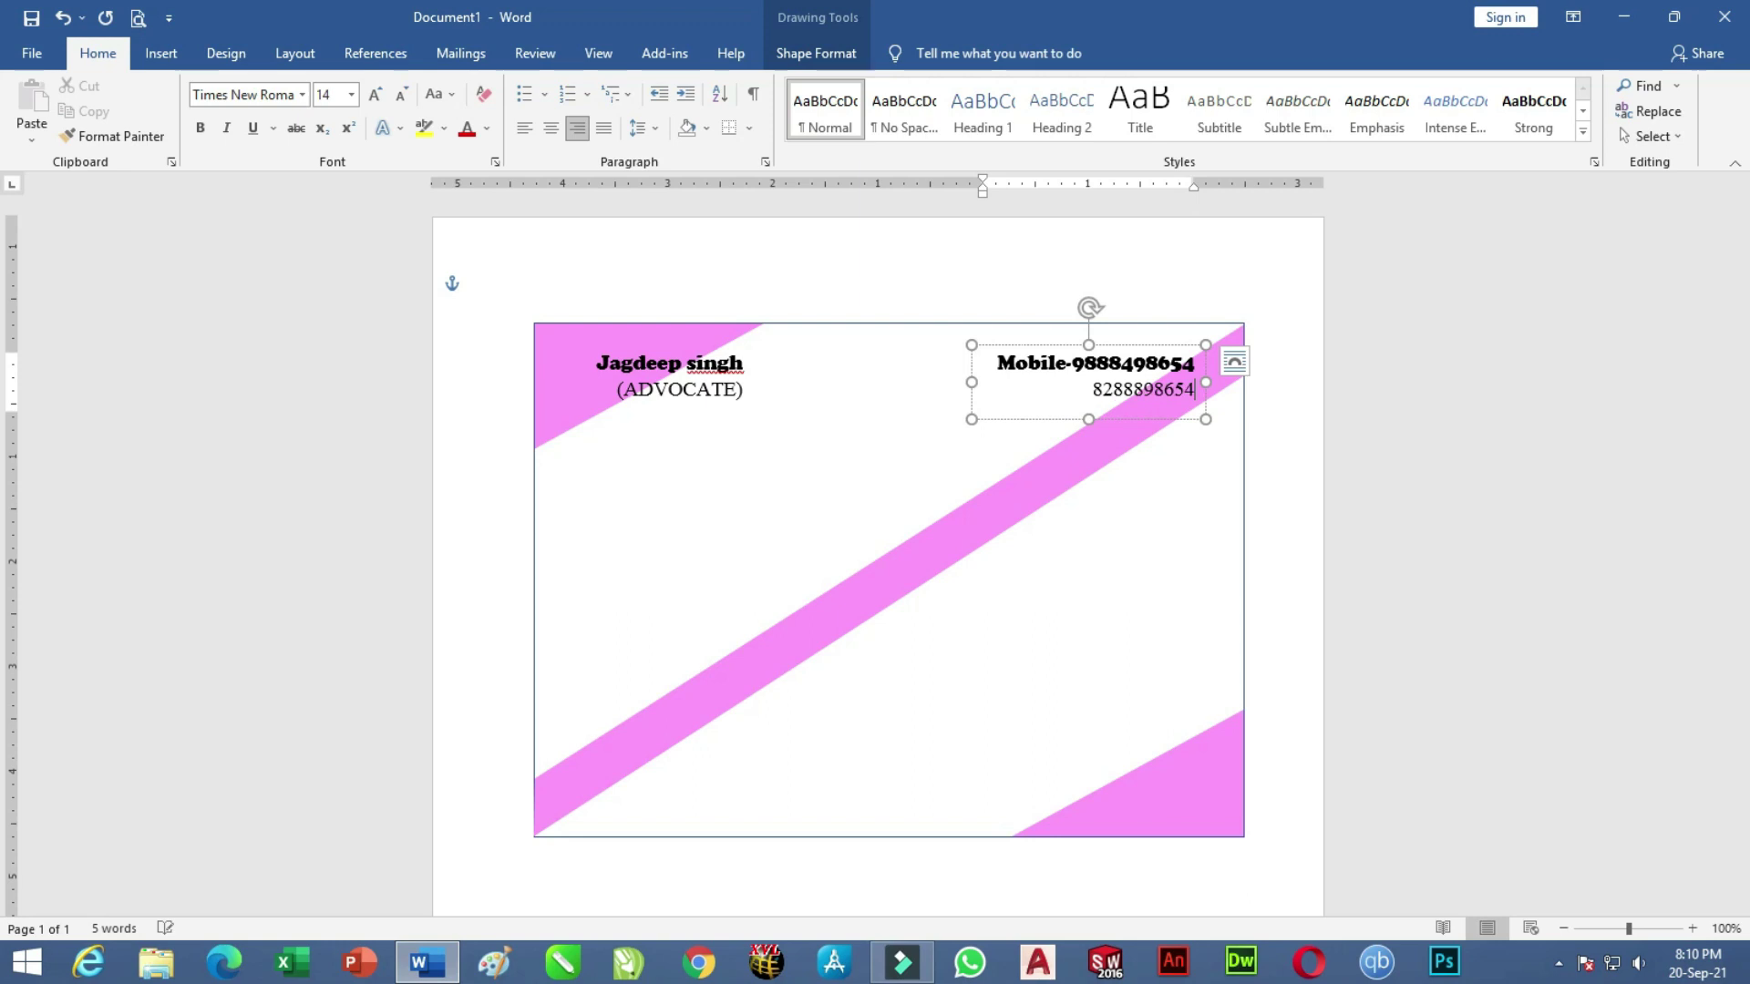
pyautogui.moveTo(1092, 389); pyautogui.dragTo(1197, 387)
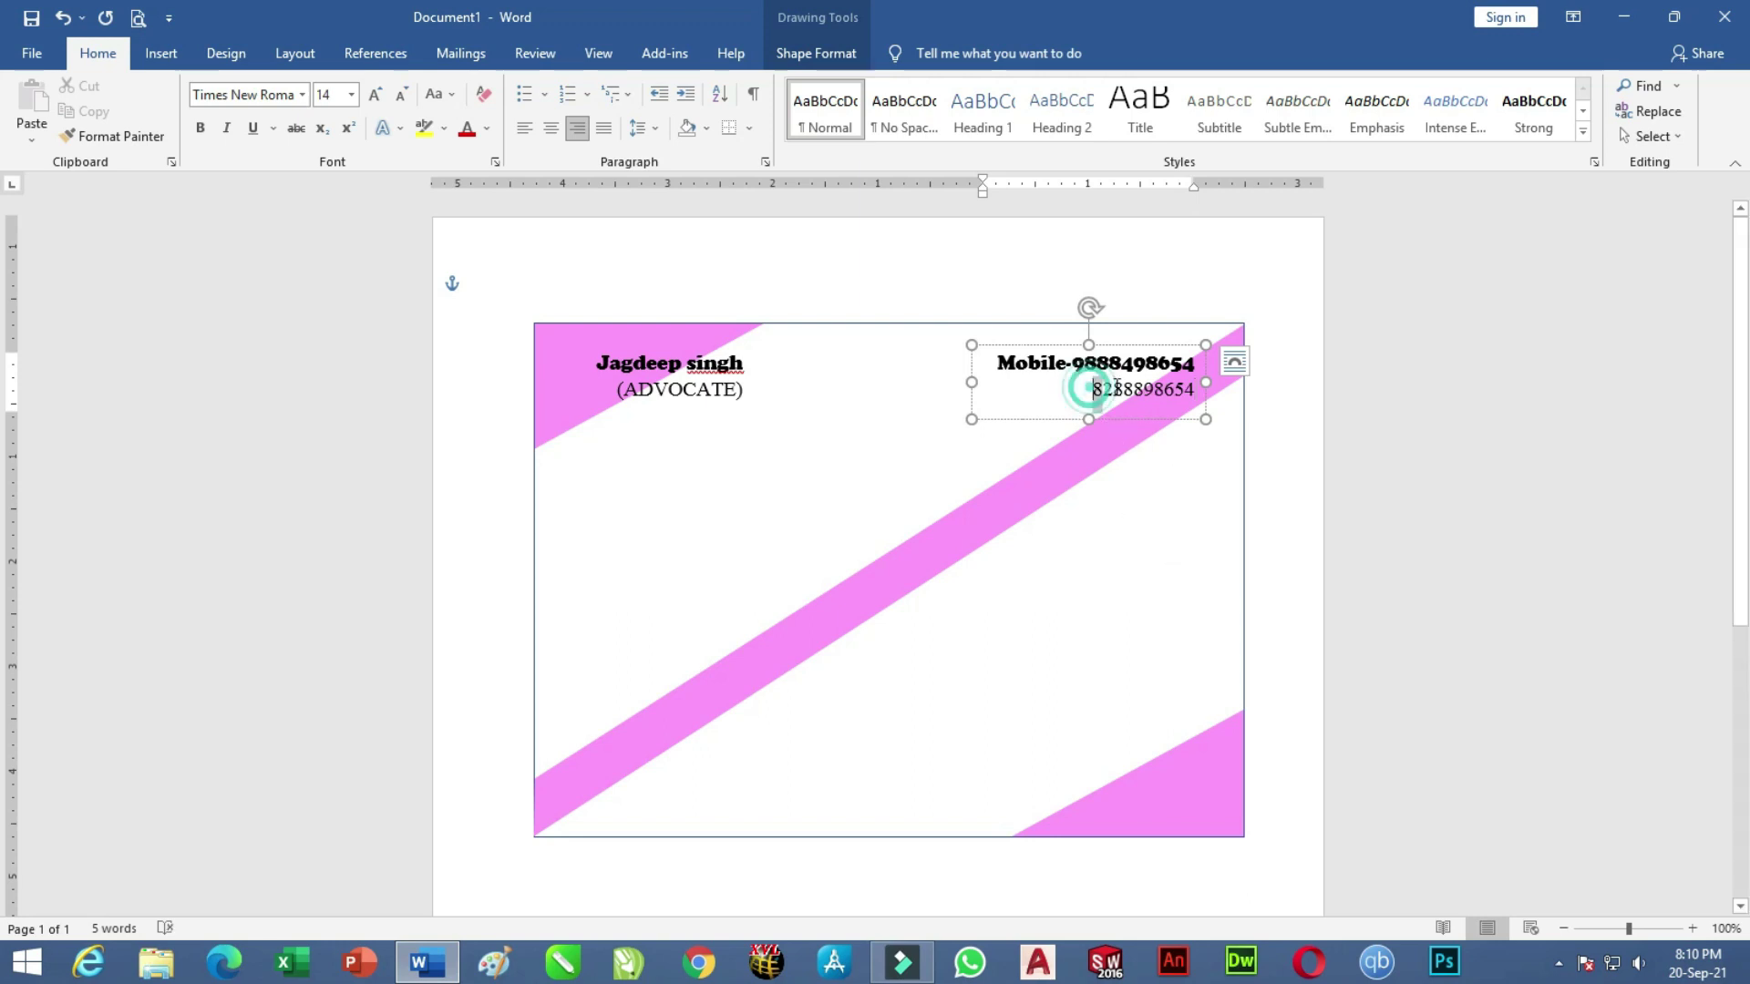
pyautogui.click(303, 96)
pyautogui.click(274, 251)
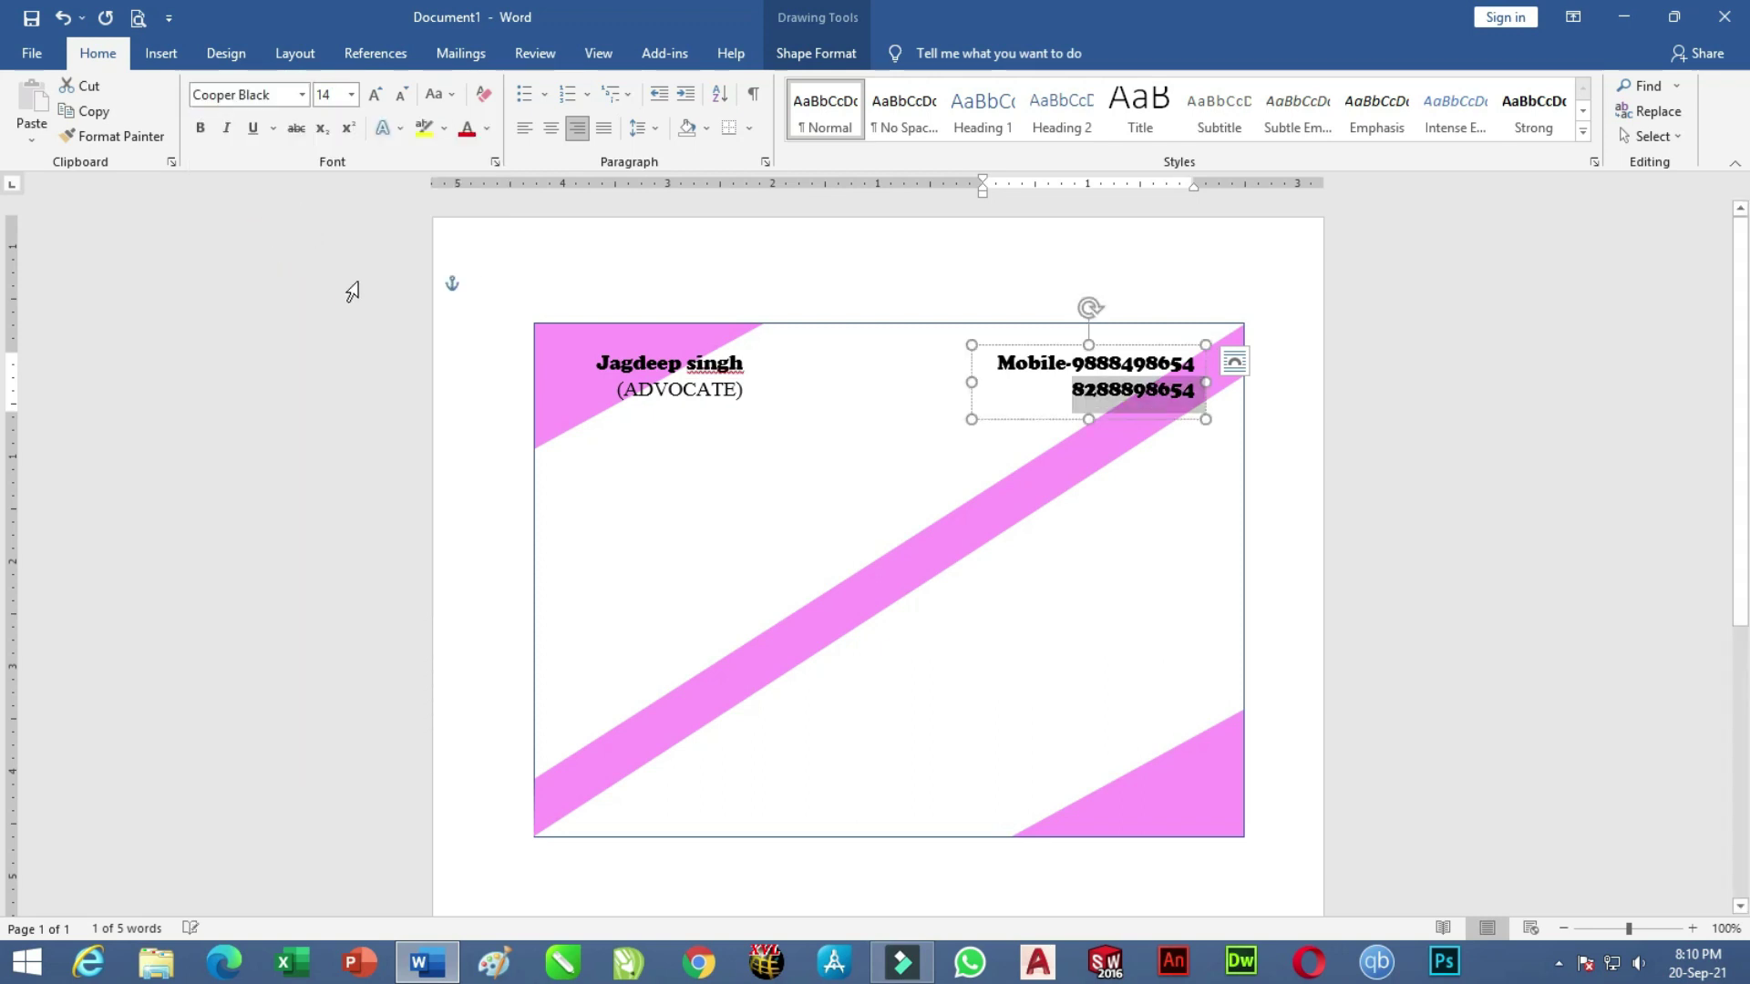
pyautogui.click(979, 515)
pyautogui.click(1171, 345)
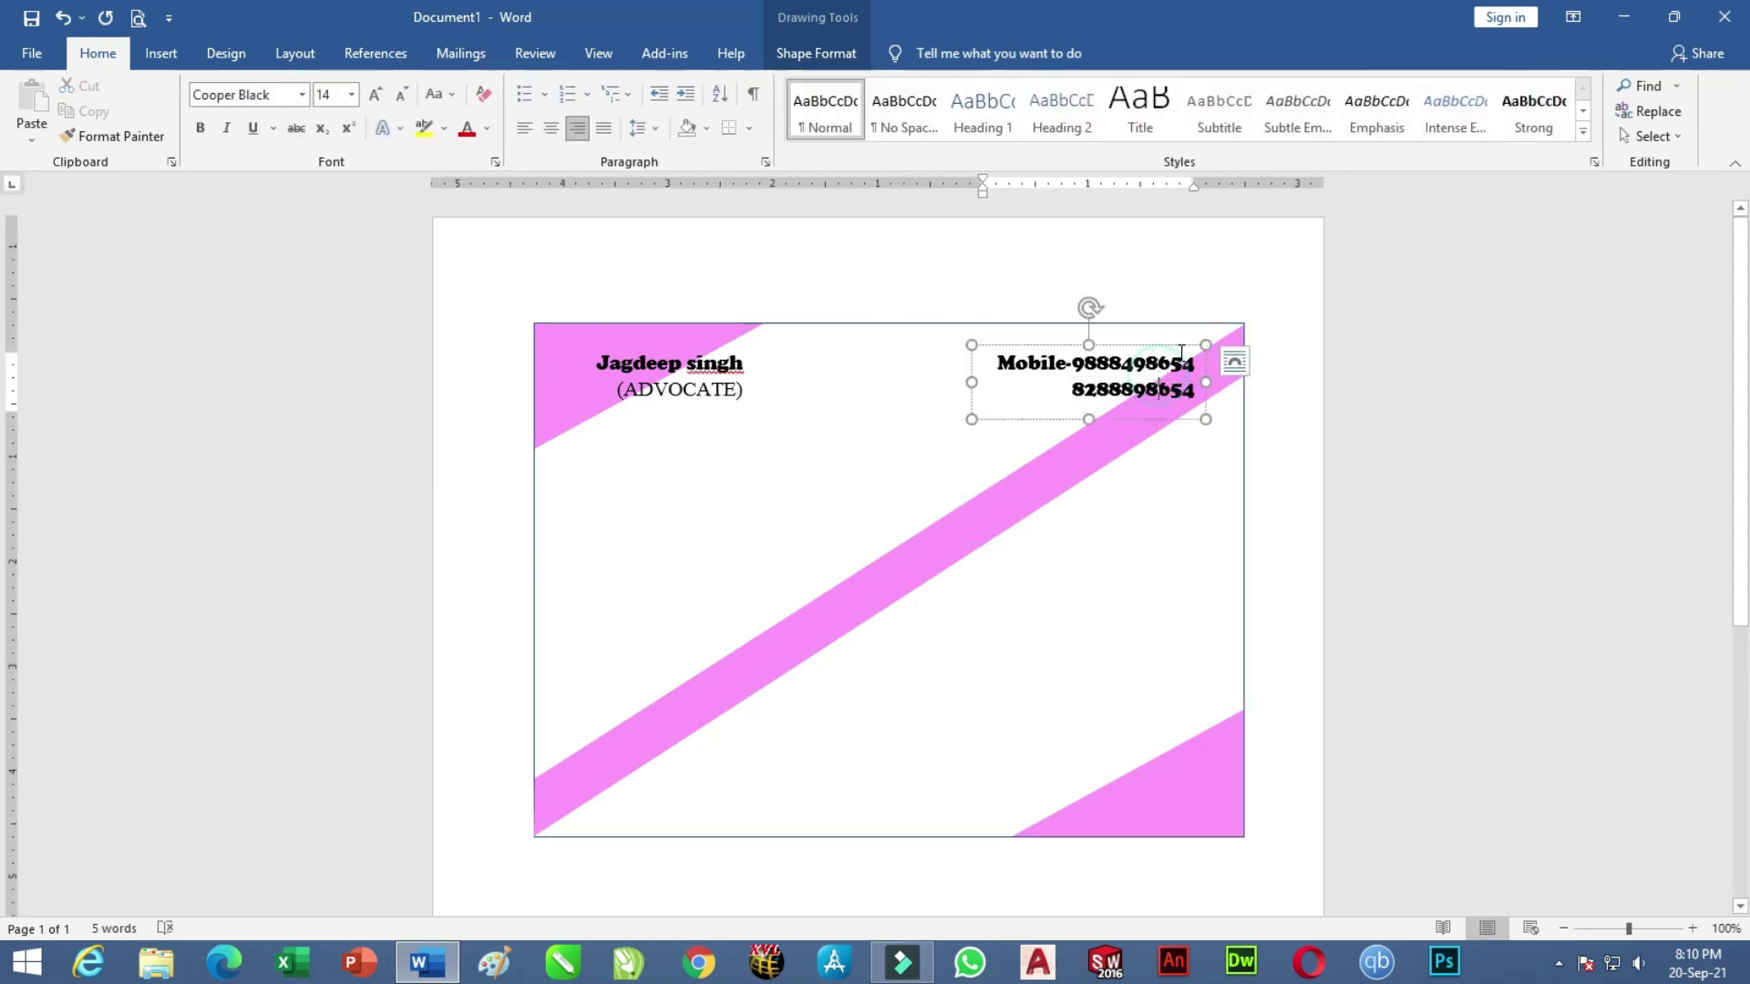
pyautogui.moveTo(1171, 345); pyautogui.dragTo(1187, 343)
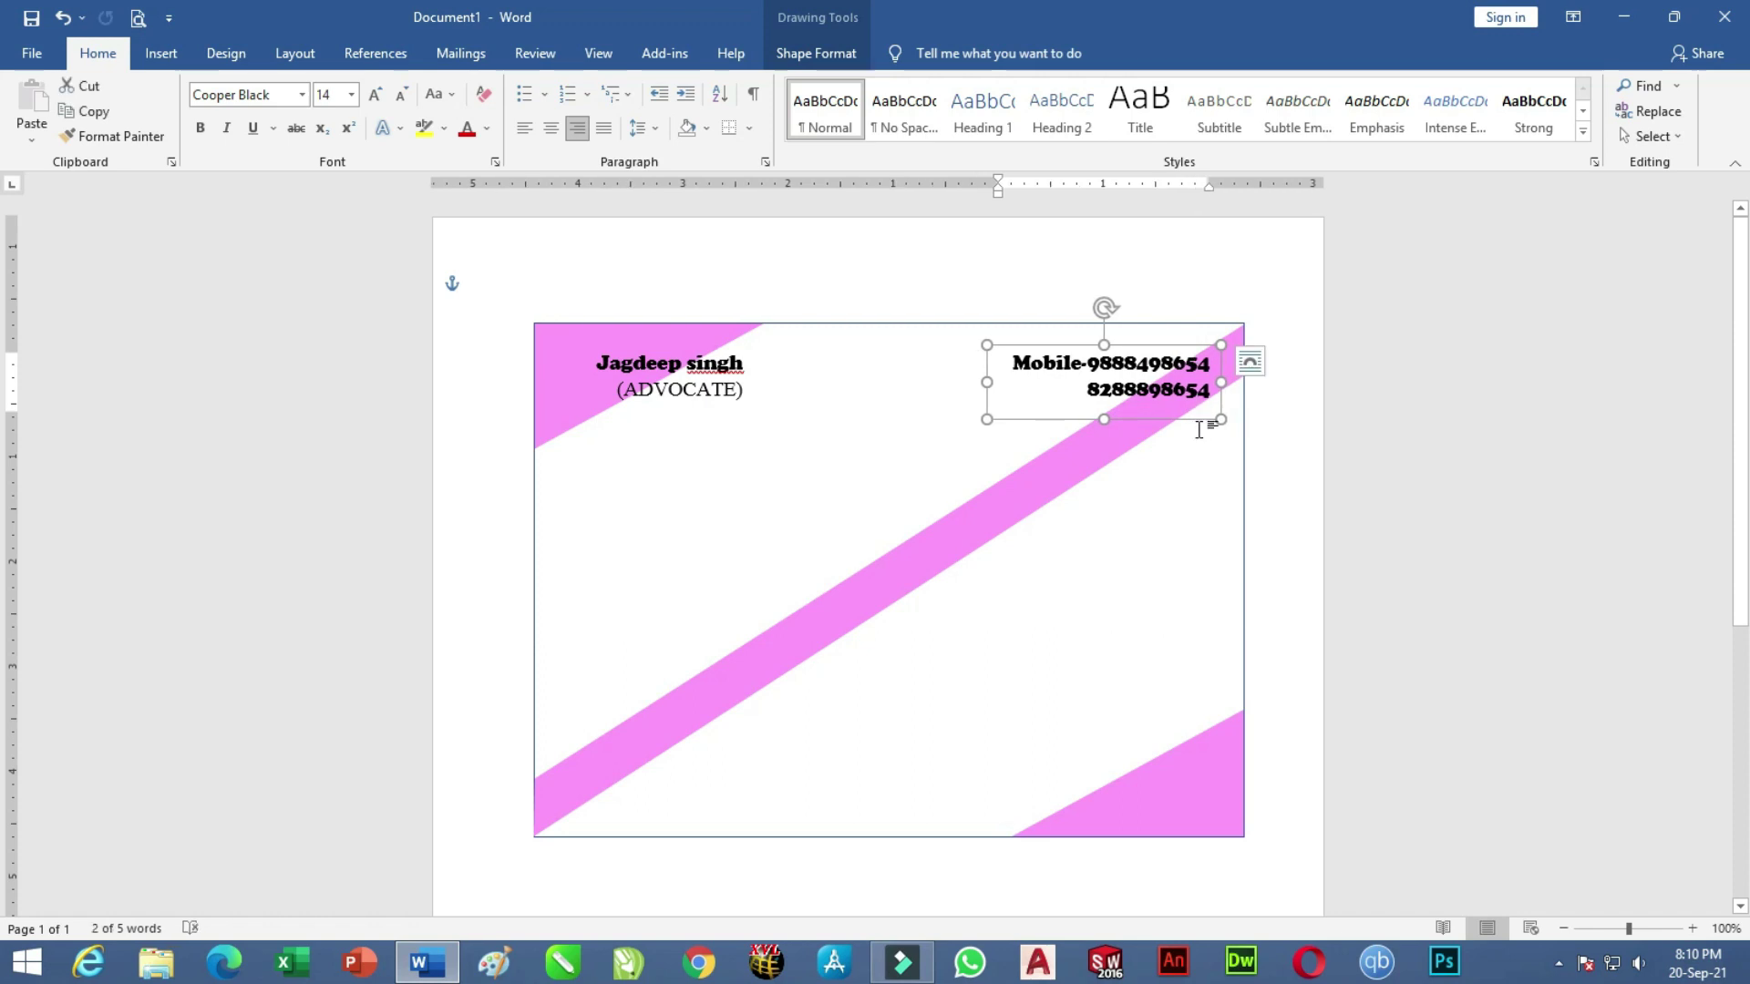
# Step: Insert a WordArt placeholder at the card centre and replace its text with VISHWAKARMA
pyautogui.click(161, 53)
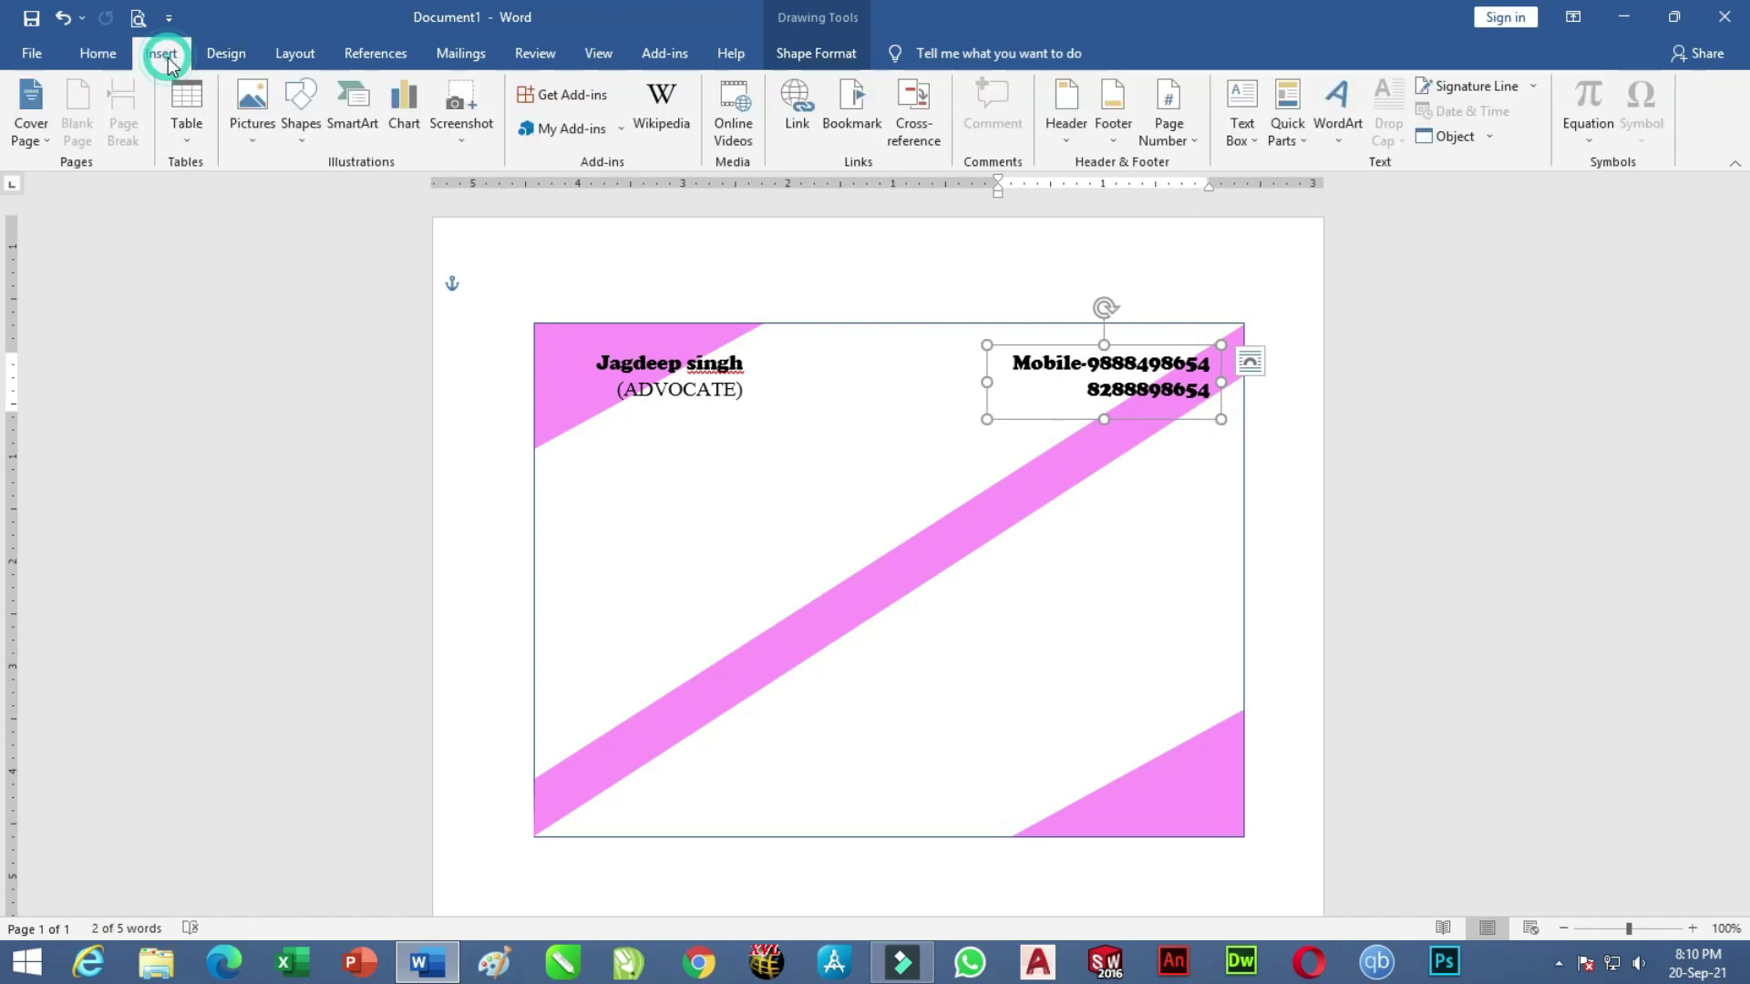
pyautogui.click(1342, 144)
pyautogui.click(1347, 189)
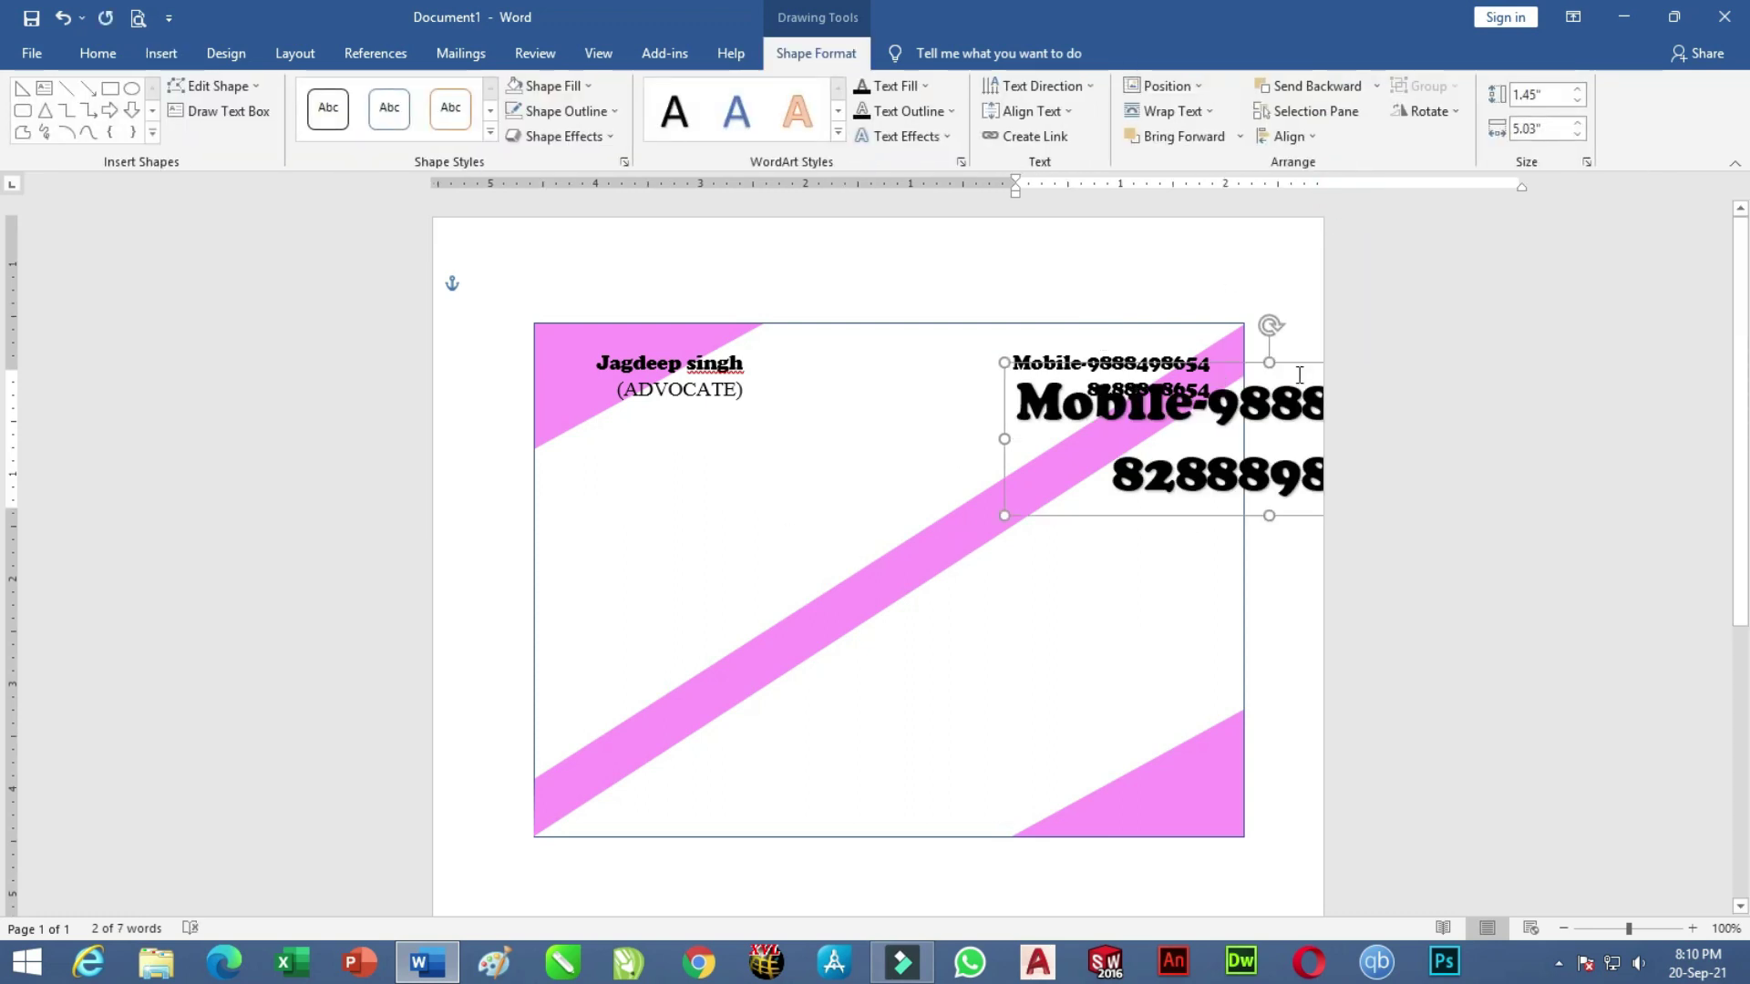
pyautogui.hotkey('ctrl', 'z')
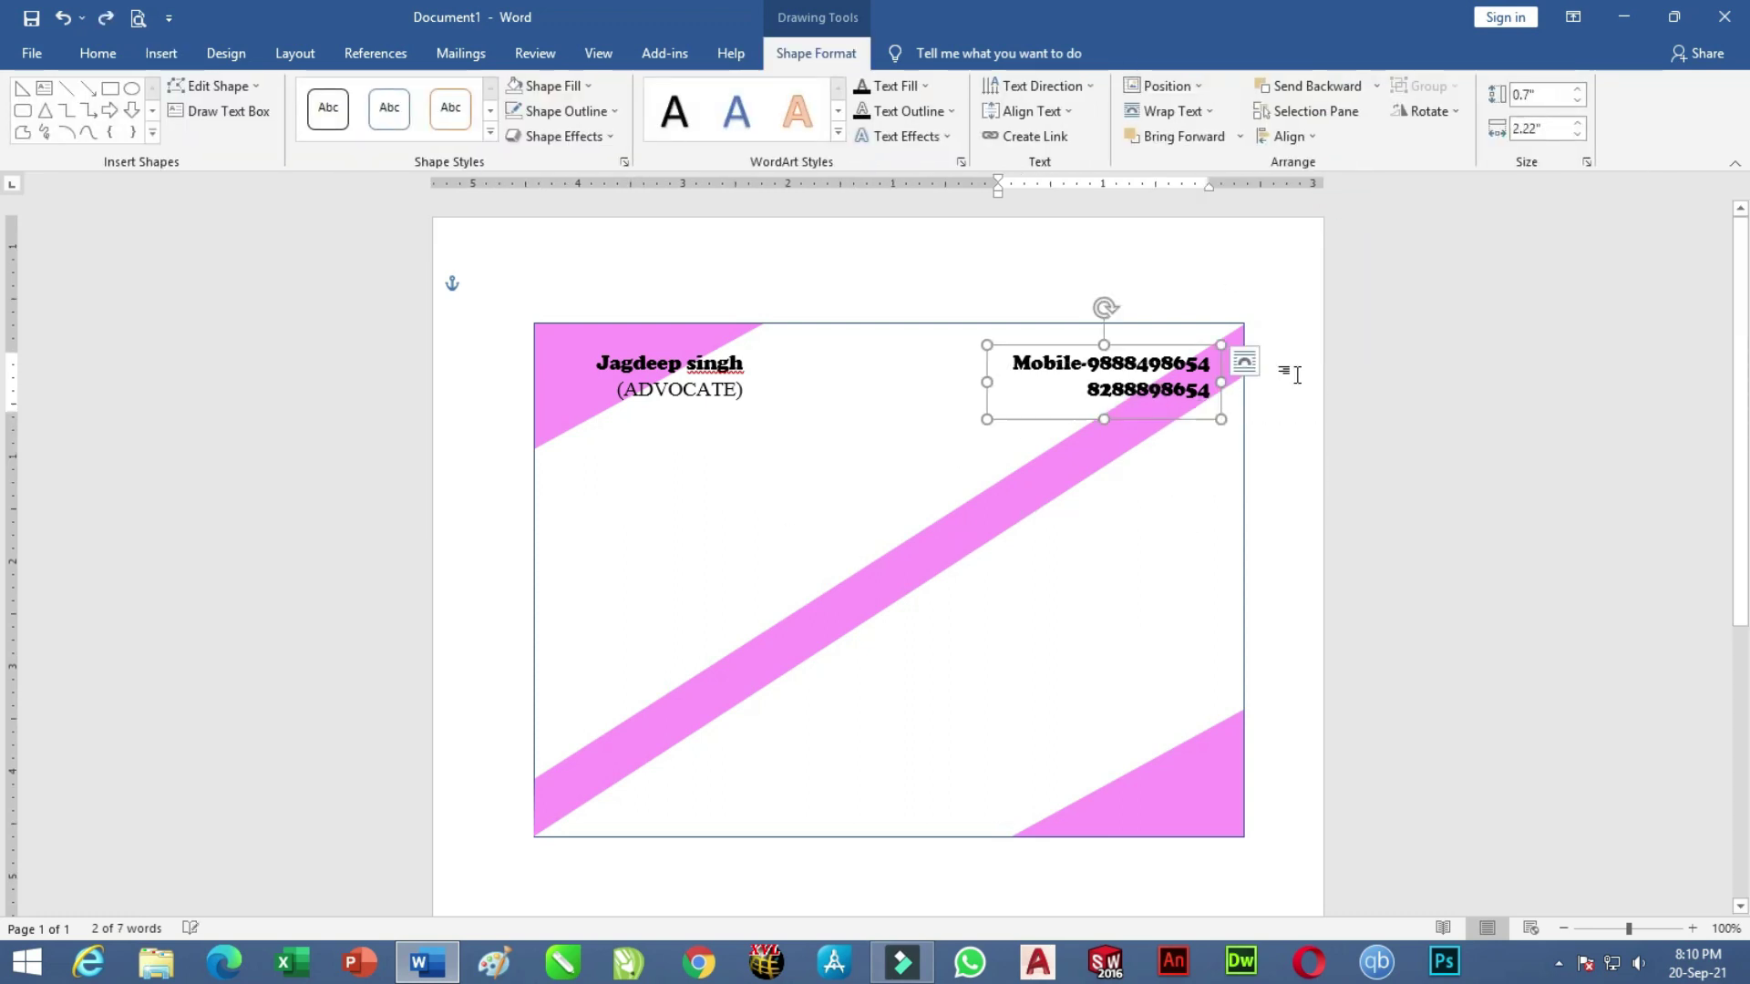
pyautogui.click(846, 287)
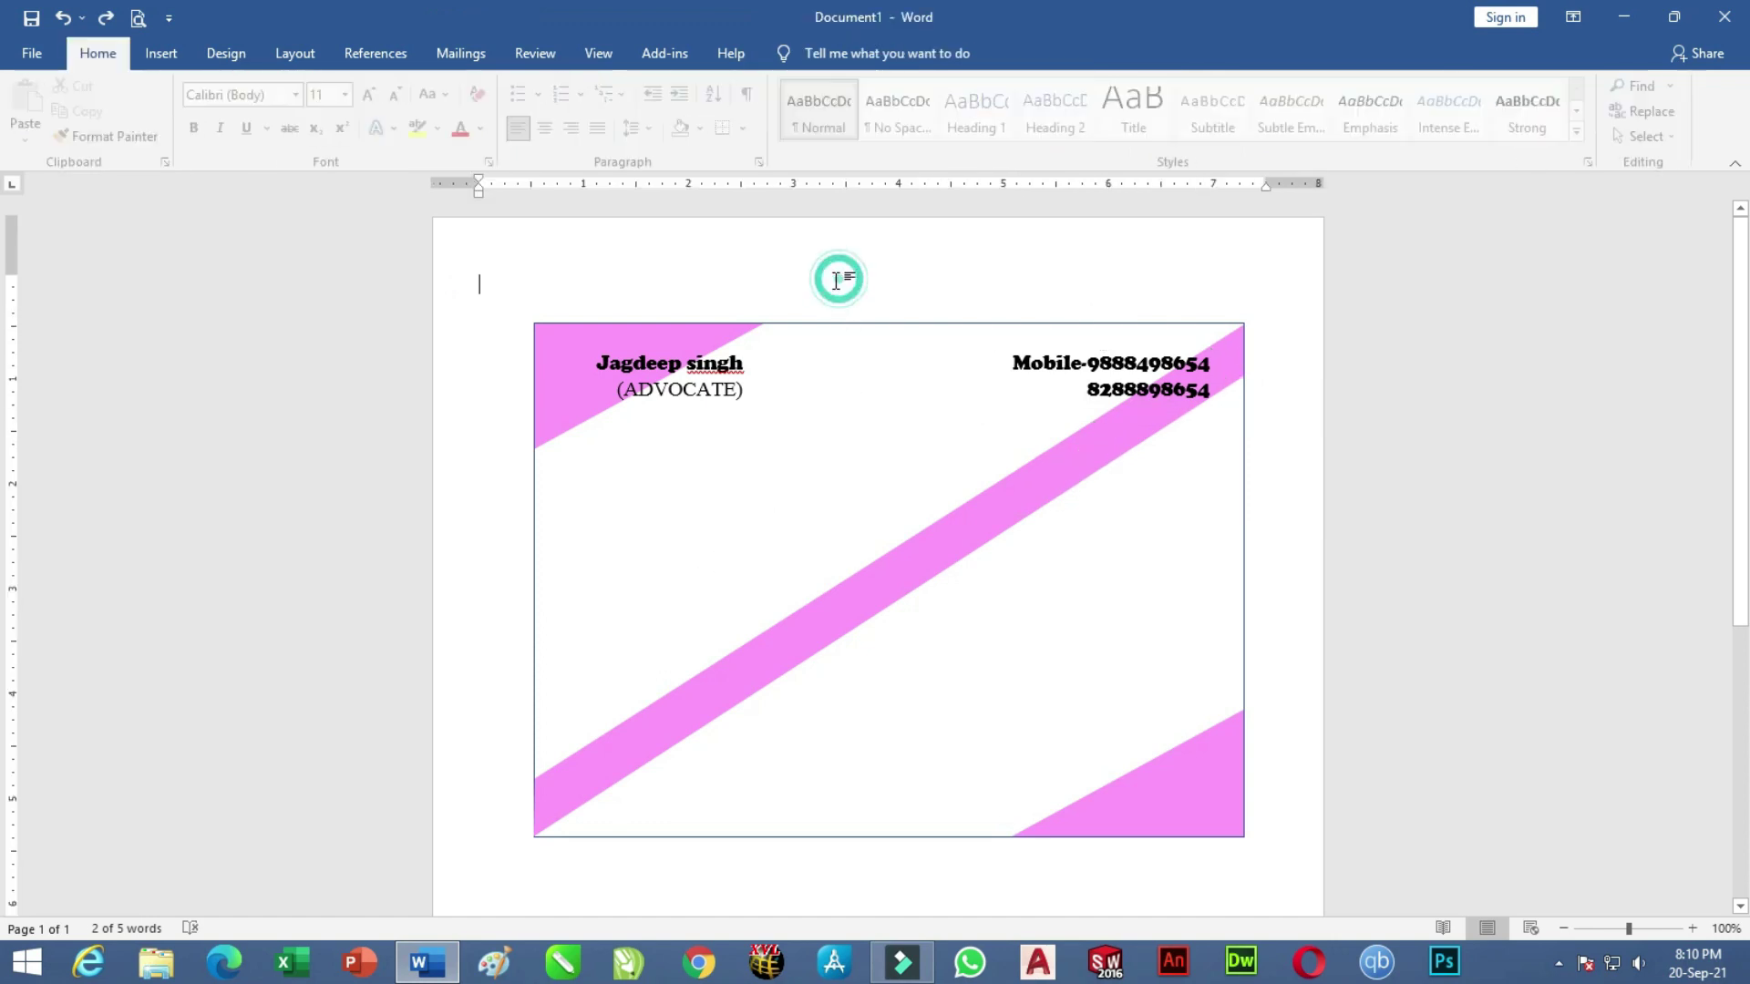
pyautogui.click(160, 53)
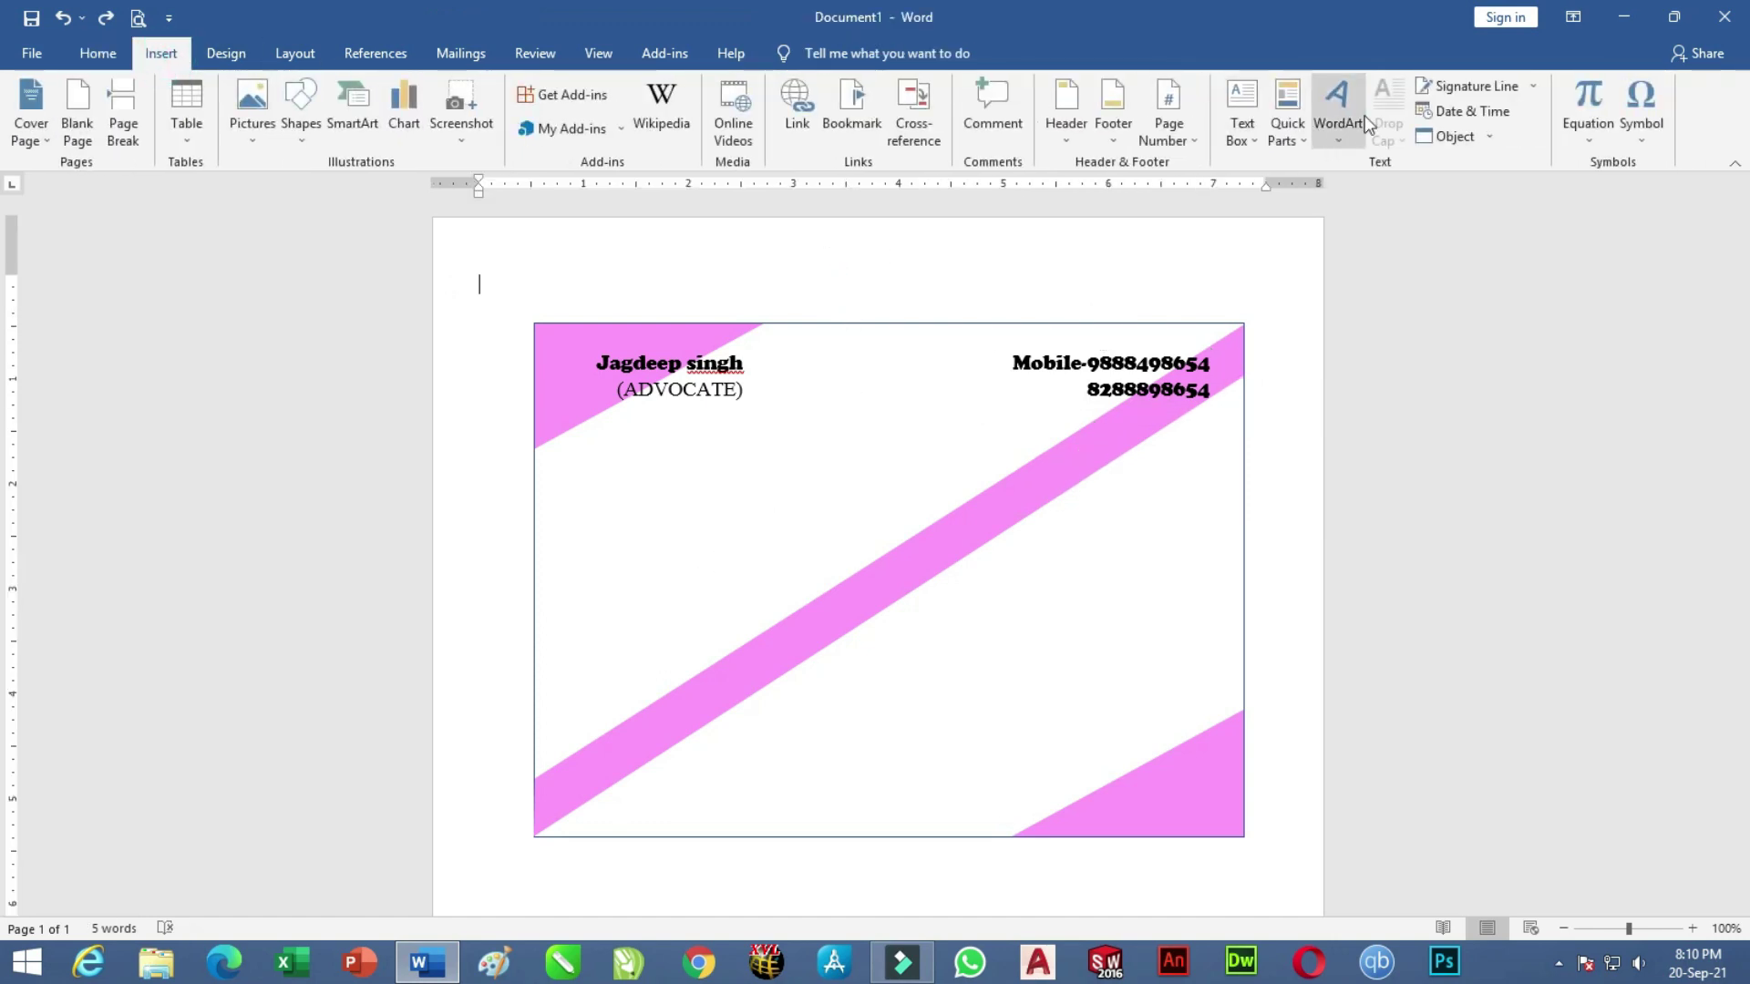
pyautogui.click(1337, 100)
pyautogui.click(1347, 183)
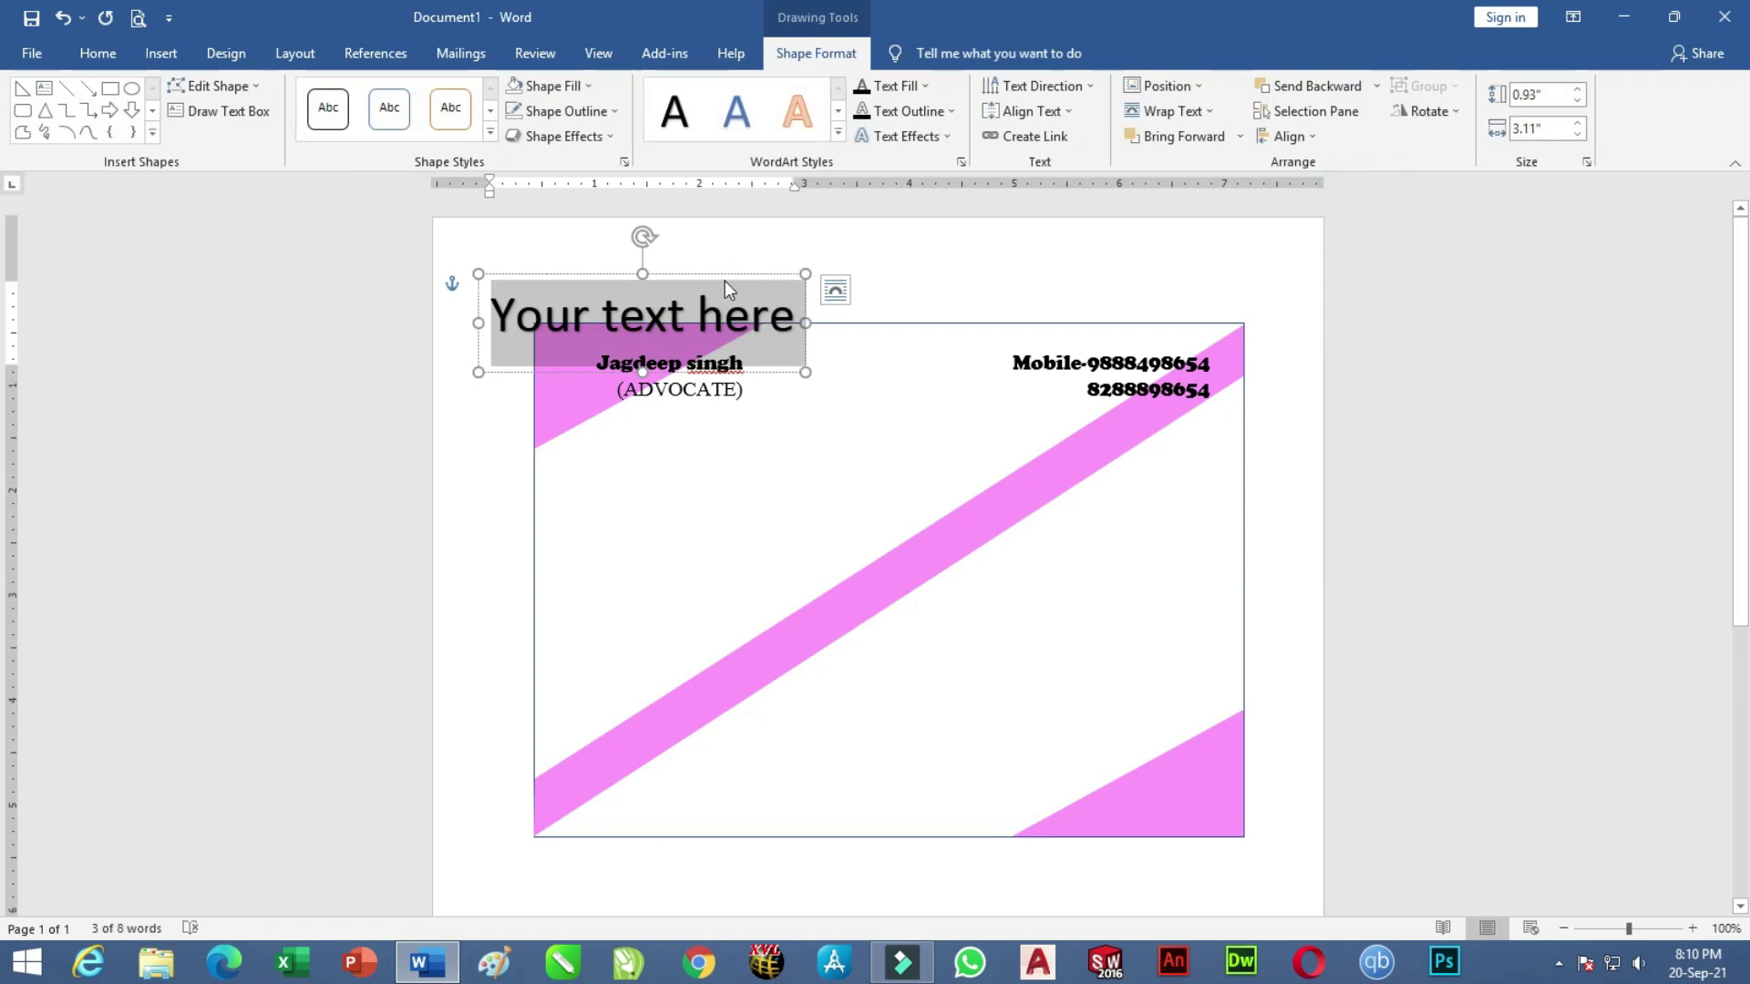
pyautogui.moveTo(741, 274); pyautogui.dragTo(968, 432)
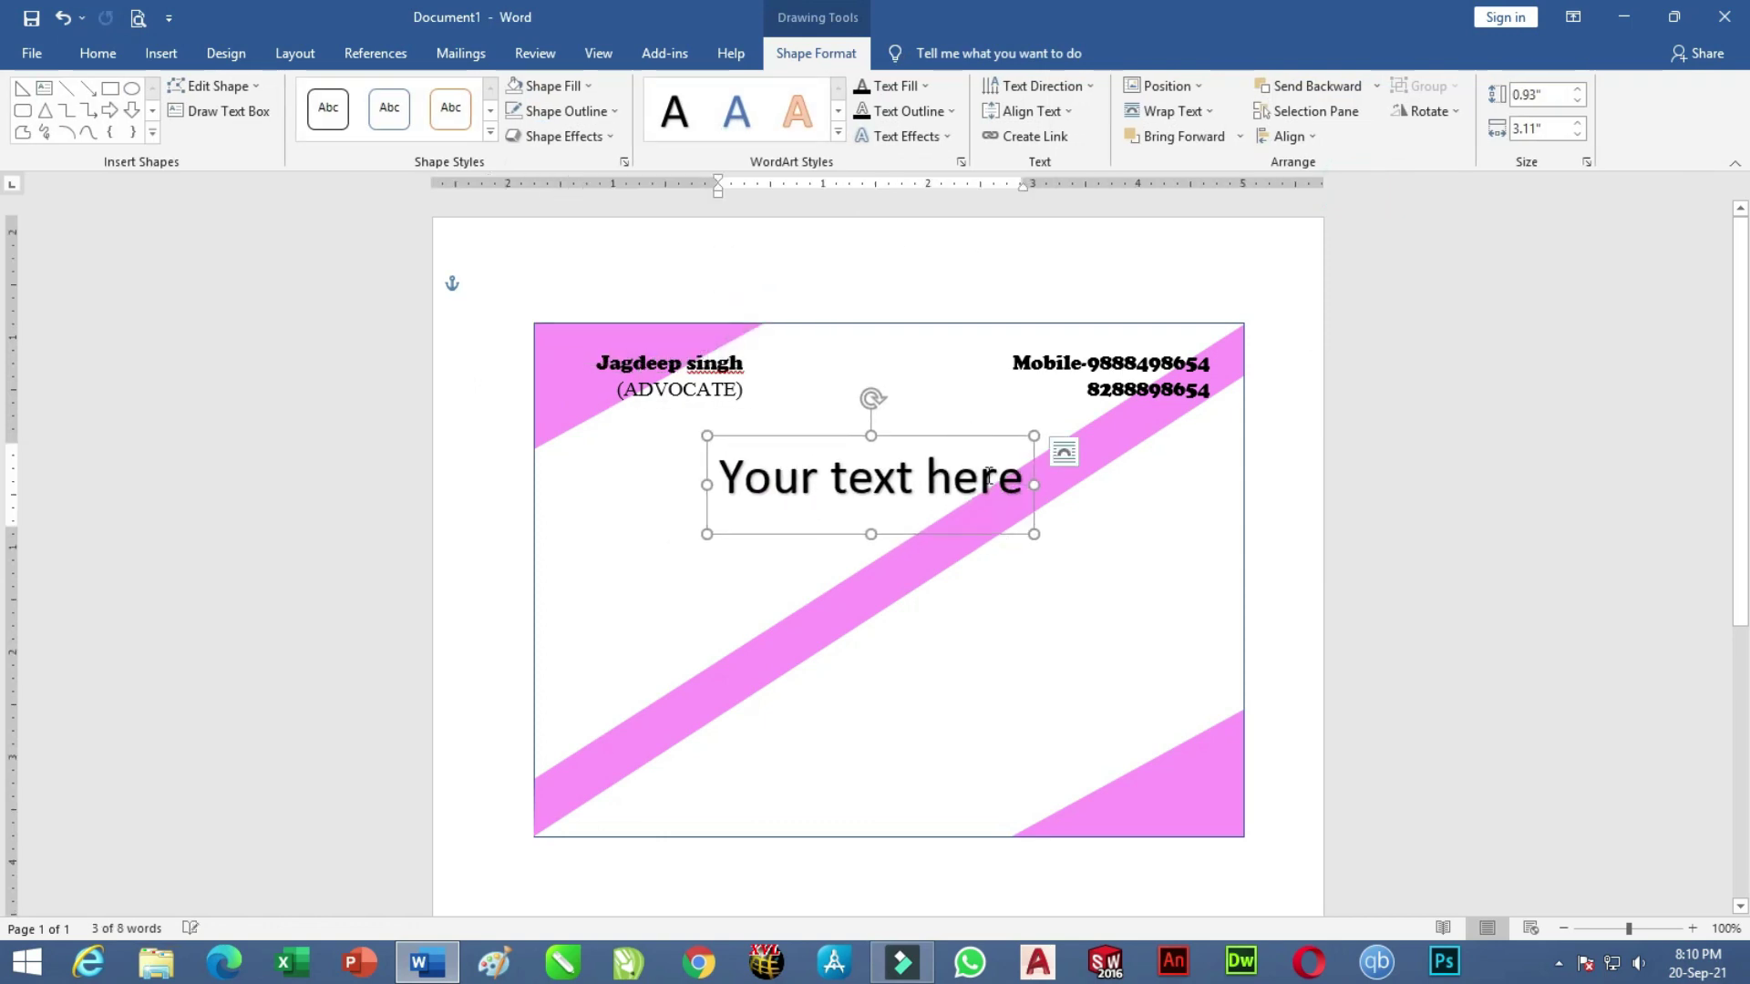
pyautogui.moveTo(1015, 492); pyautogui.dragTo(741, 495)
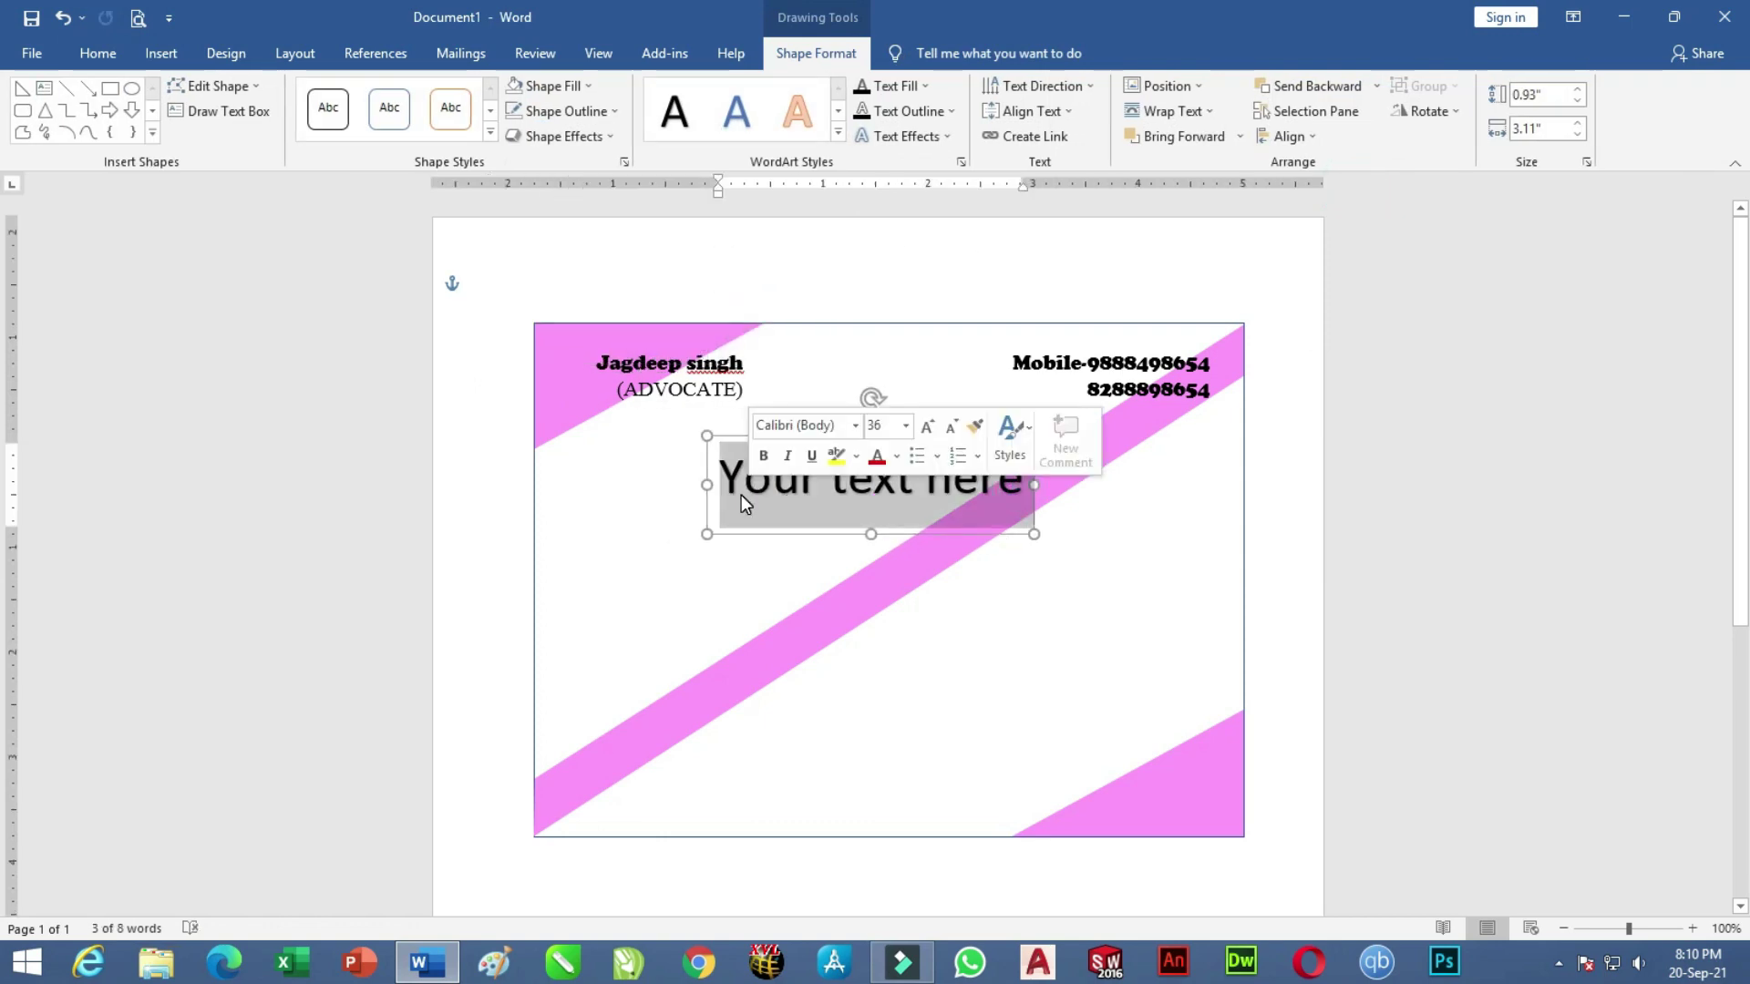
pyautogui.write('VIS')
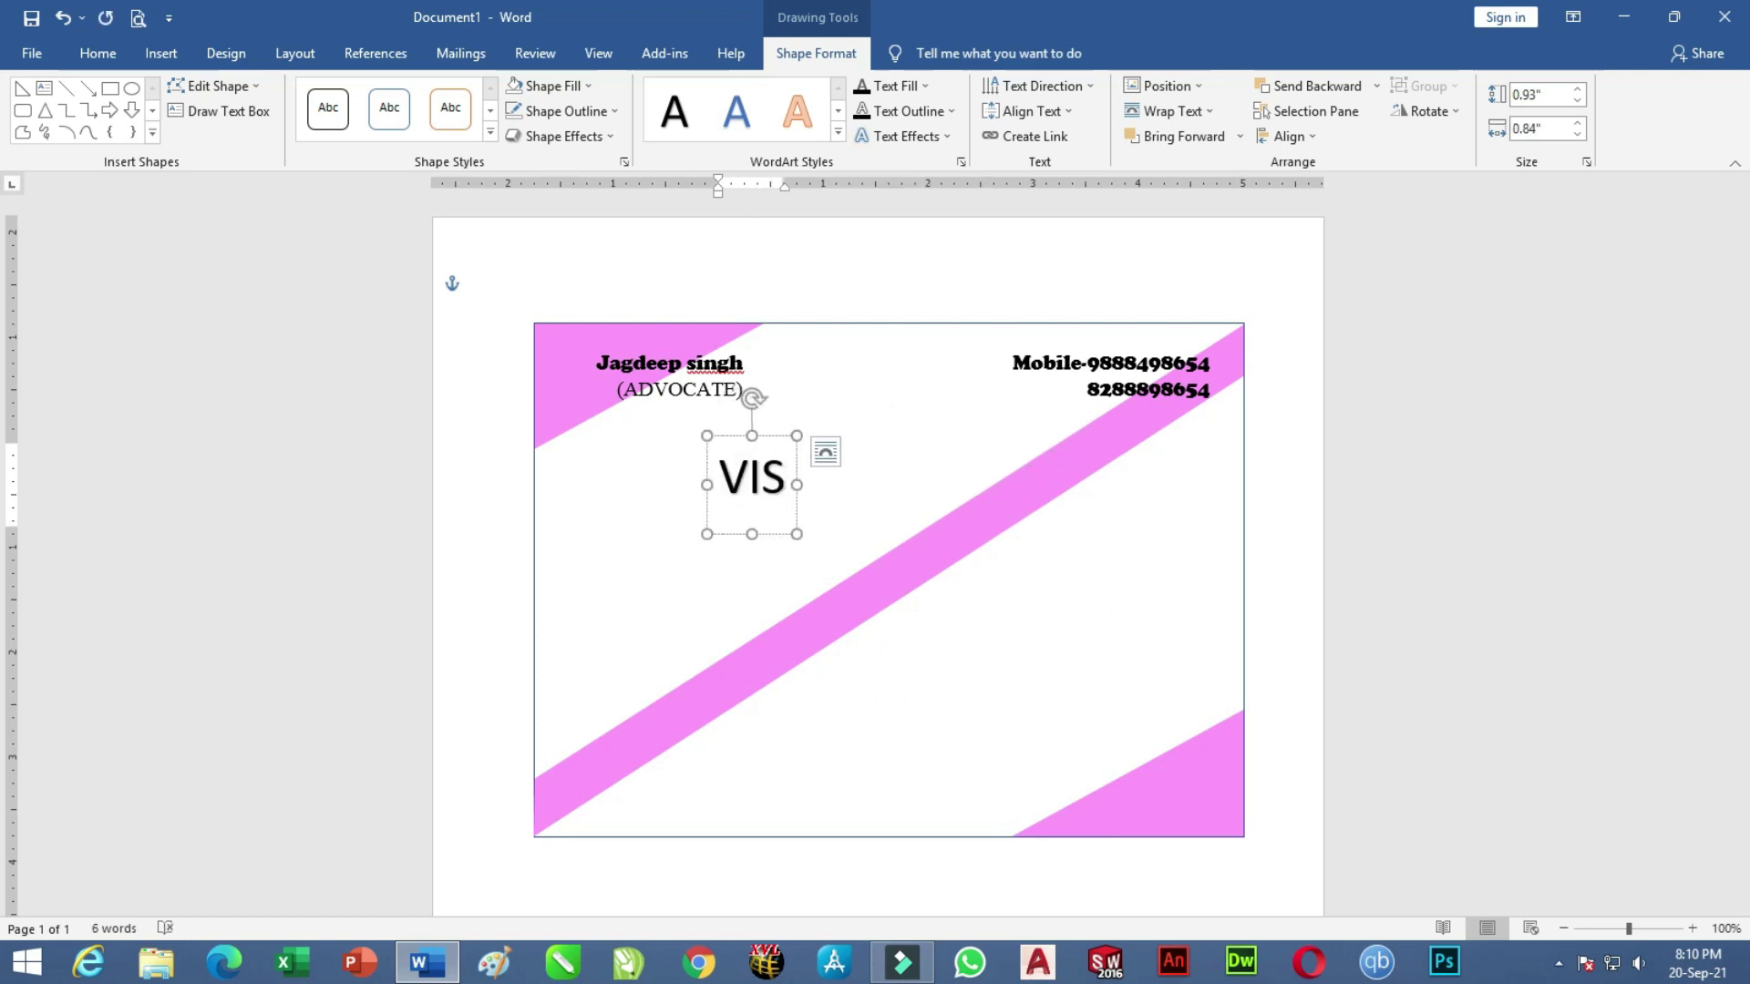
pyautogui.write('HWAKARMA')
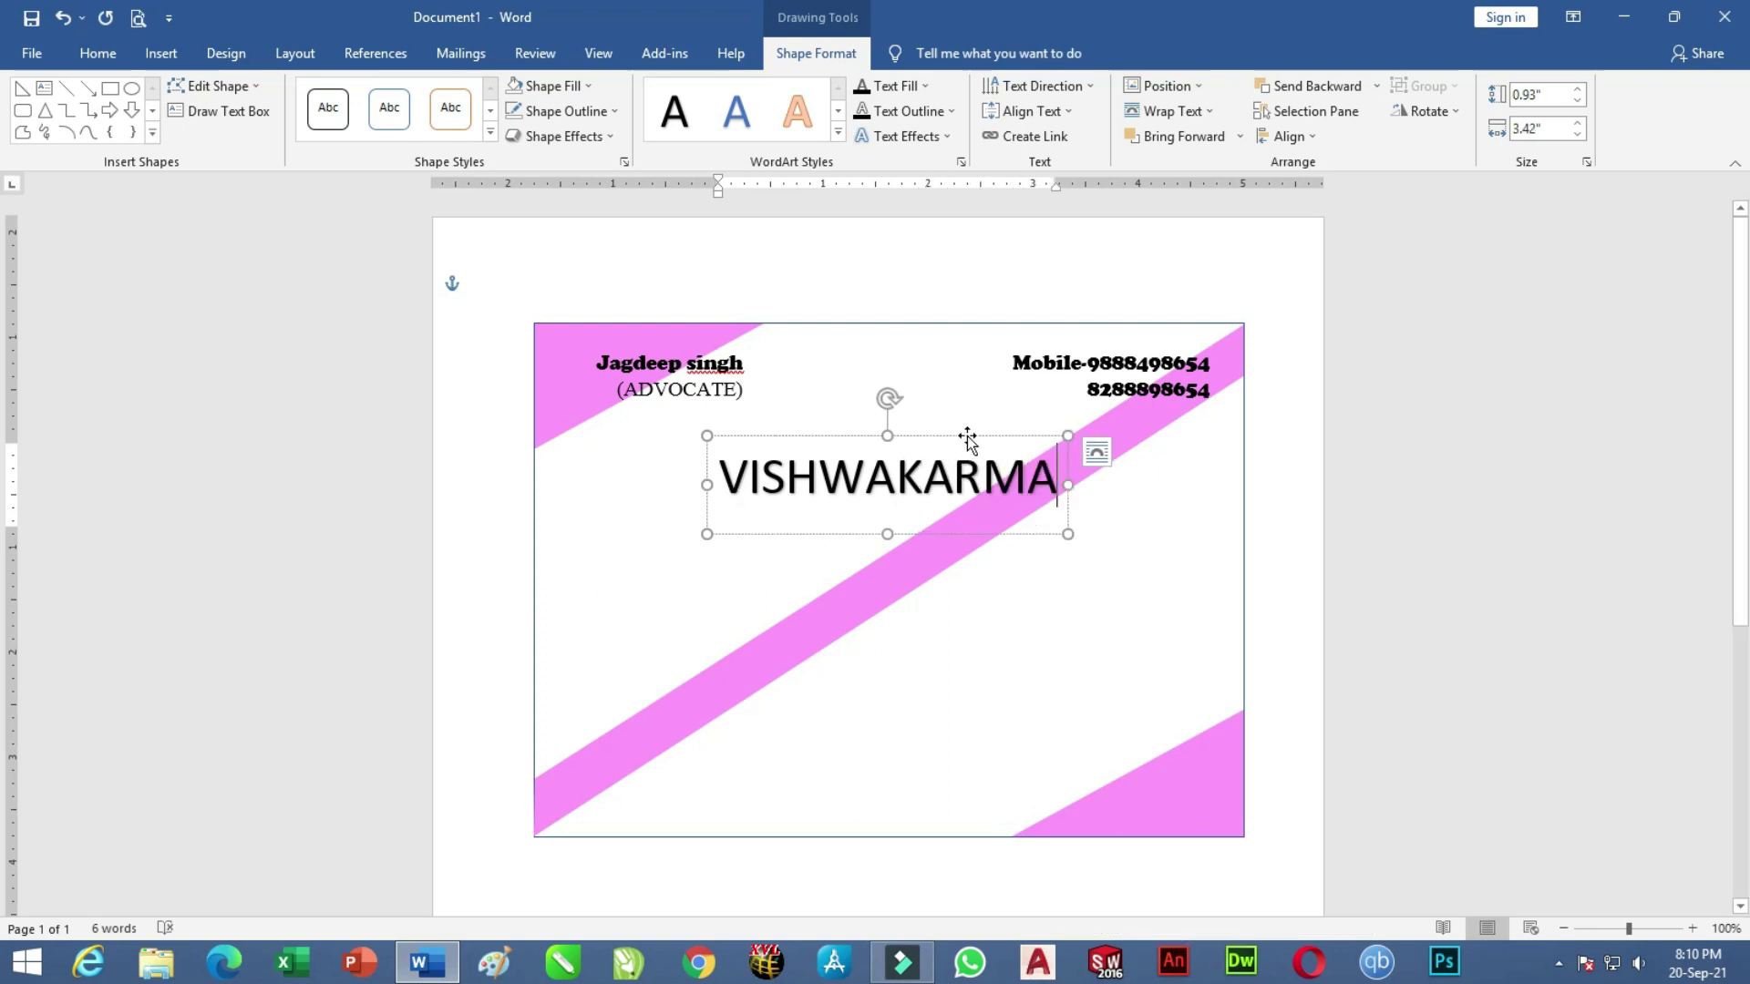
# Step: Shift VISHWAKARMA right, make it bold, and tighten its box around the word
pyautogui.moveTo(965, 443); pyautogui.dragTo(1047, 432)
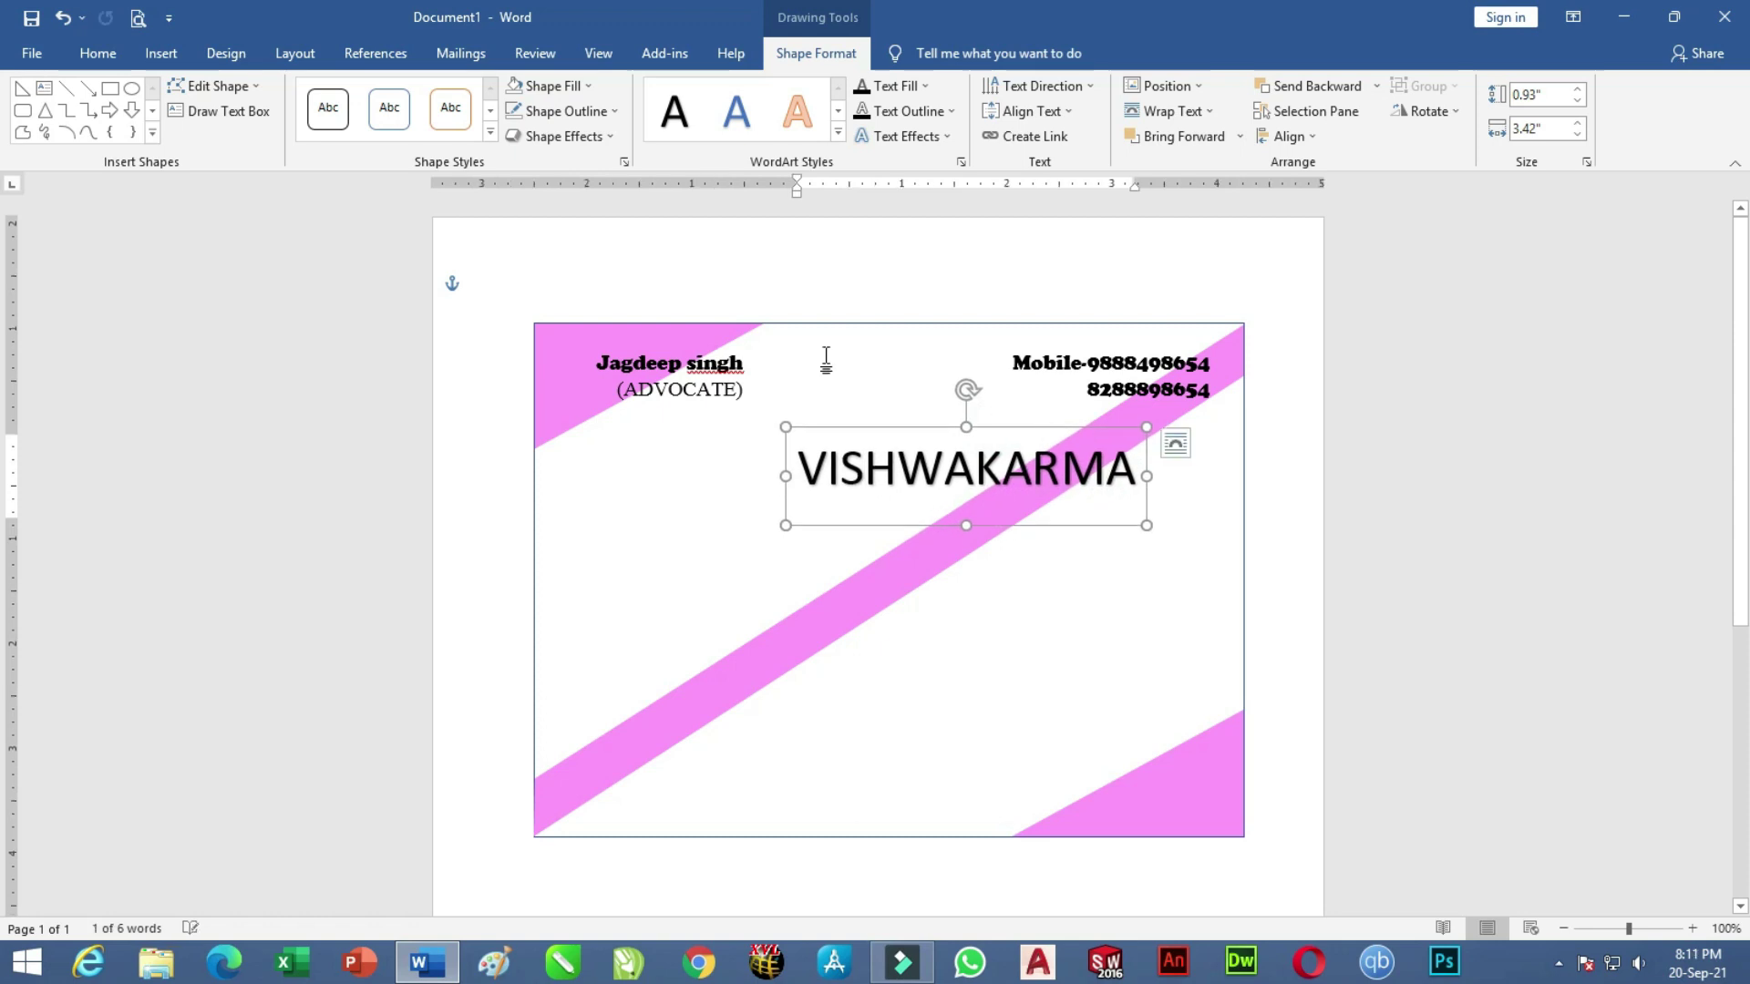
pyautogui.click(99, 55)
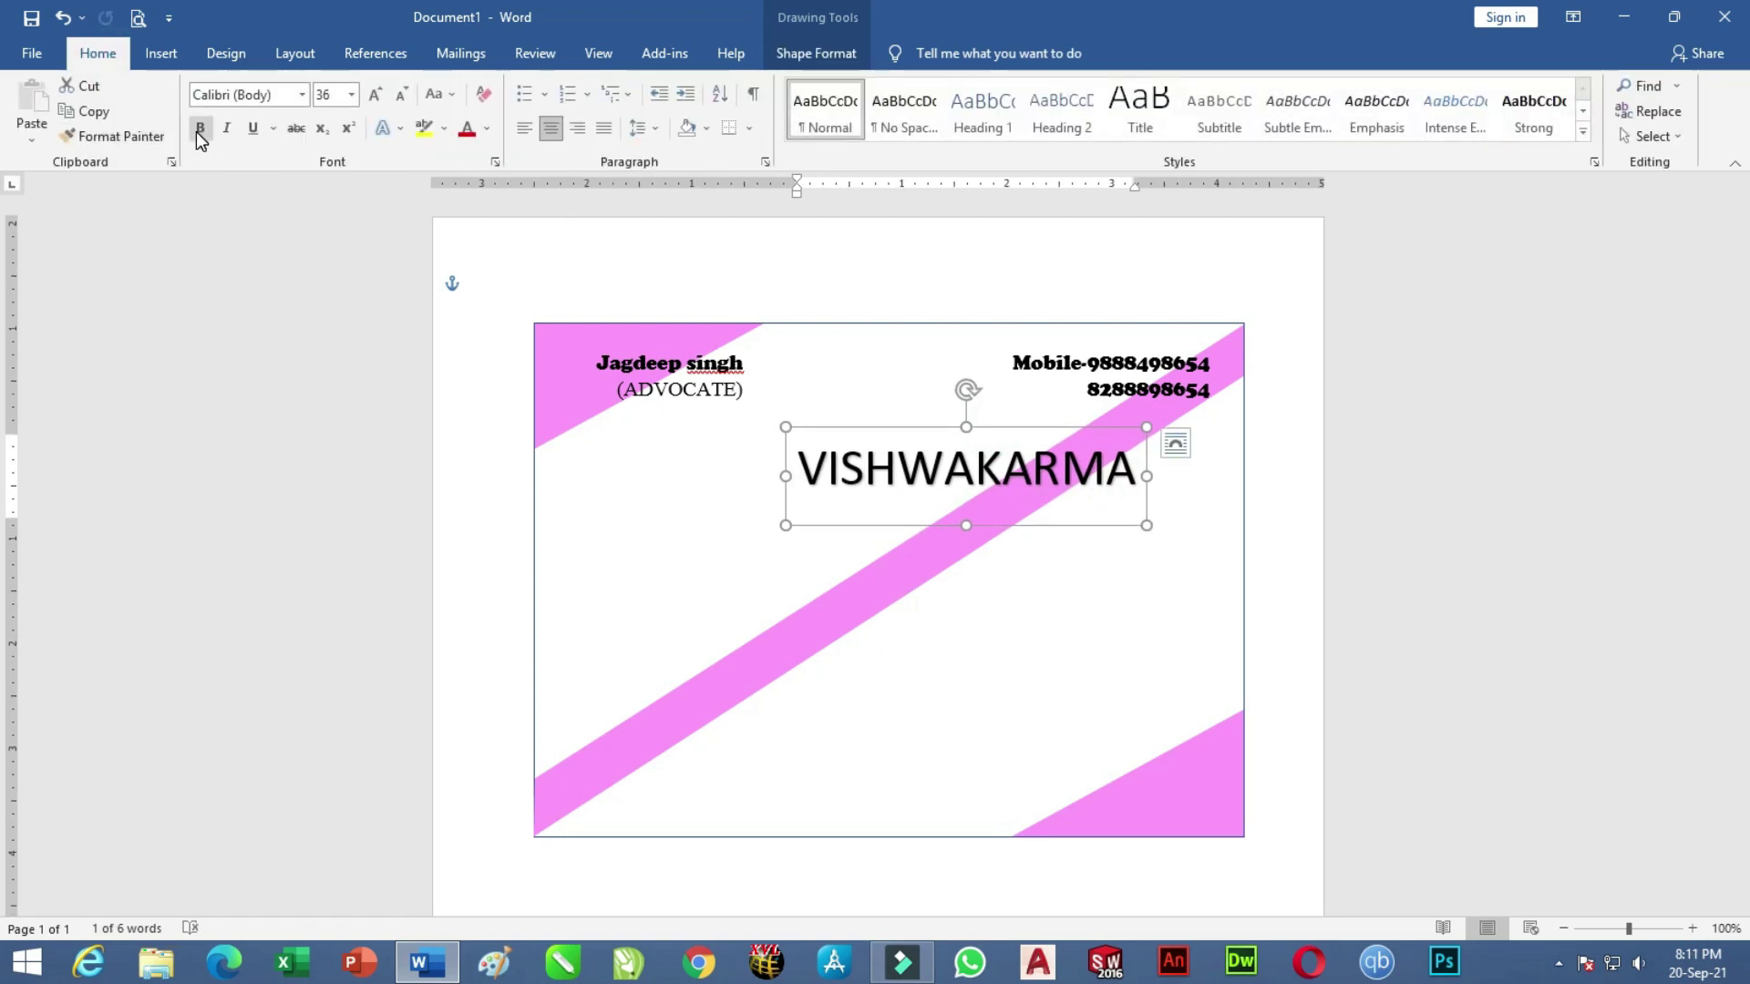
pyautogui.click(198, 129)
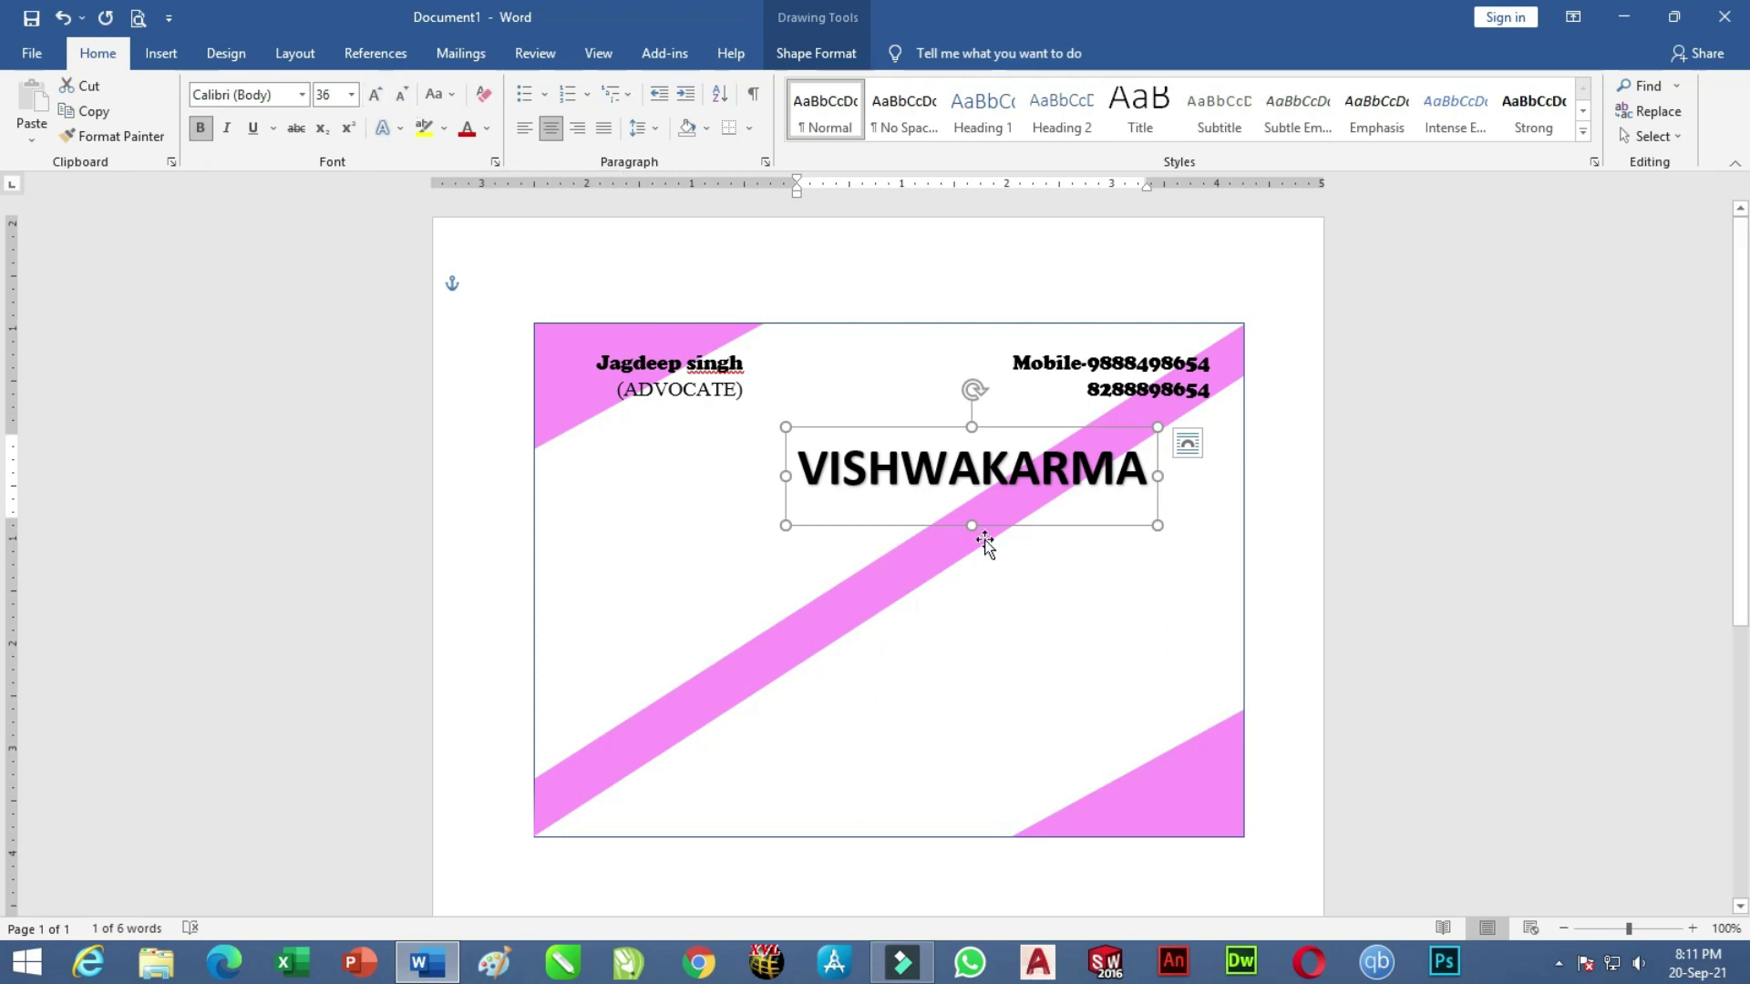
pyautogui.moveTo(971, 526); pyautogui.dragTo(1169, 470)
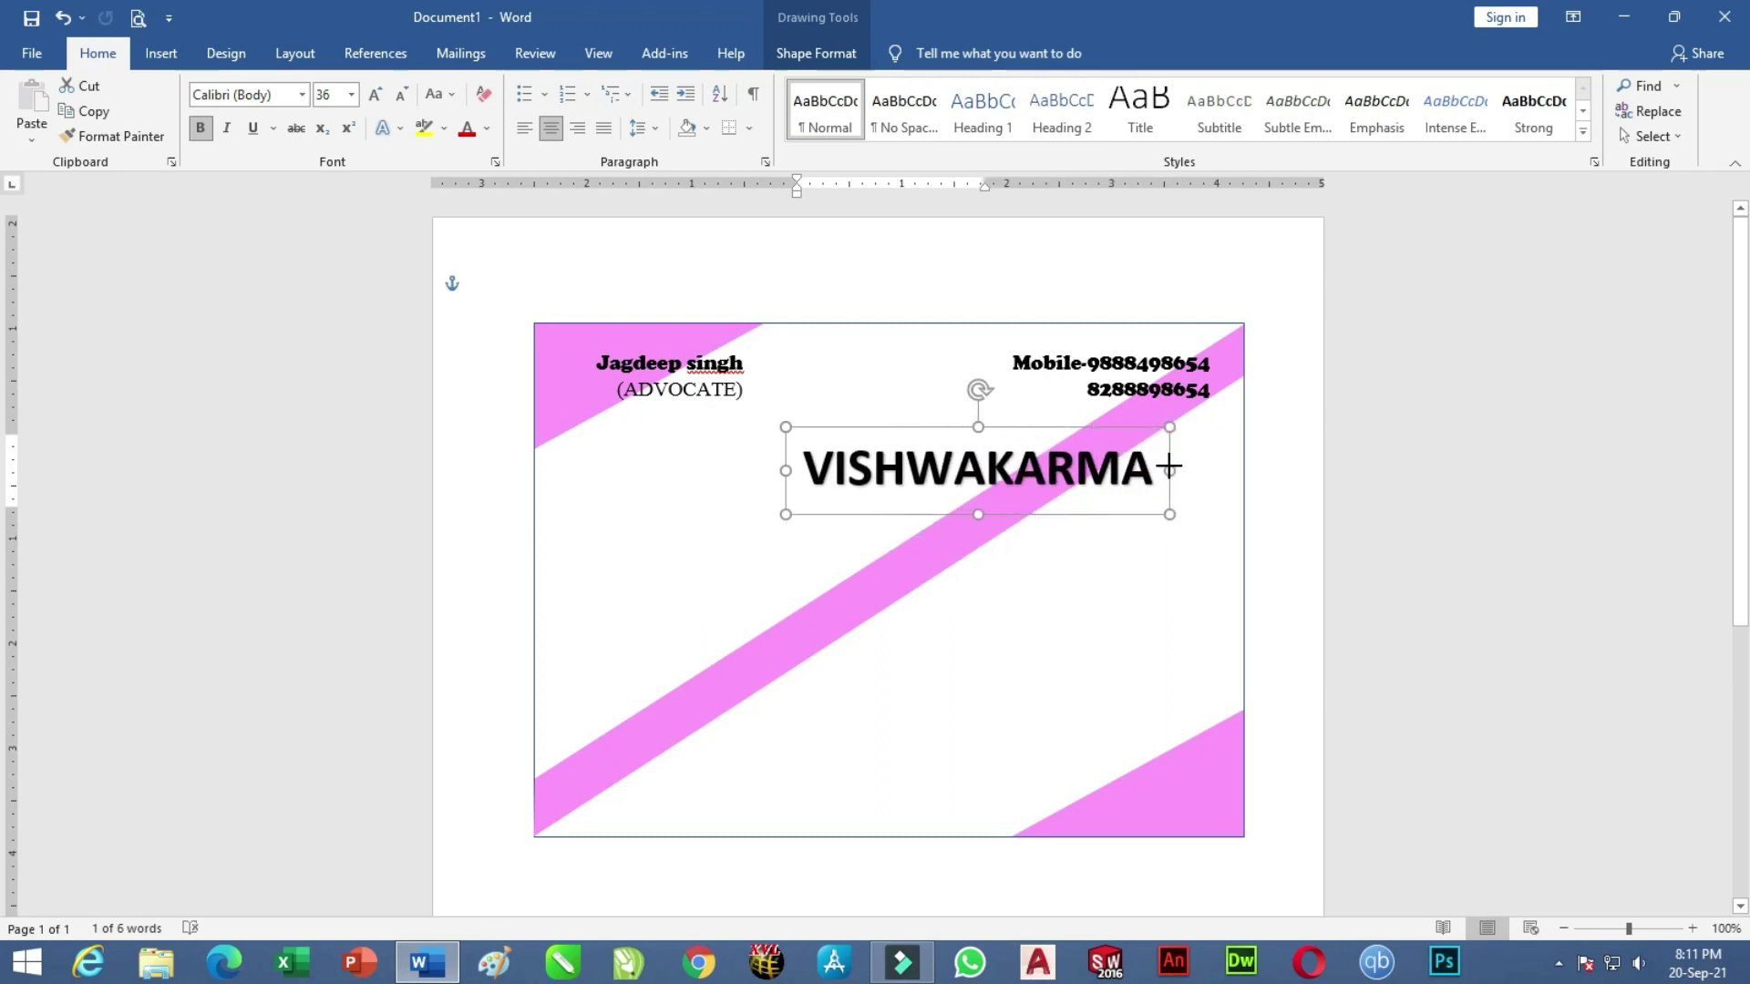
# Step: Warp VISHWAKARMA into the Square transform and widen it on both sides
pyautogui.click(831, 58)
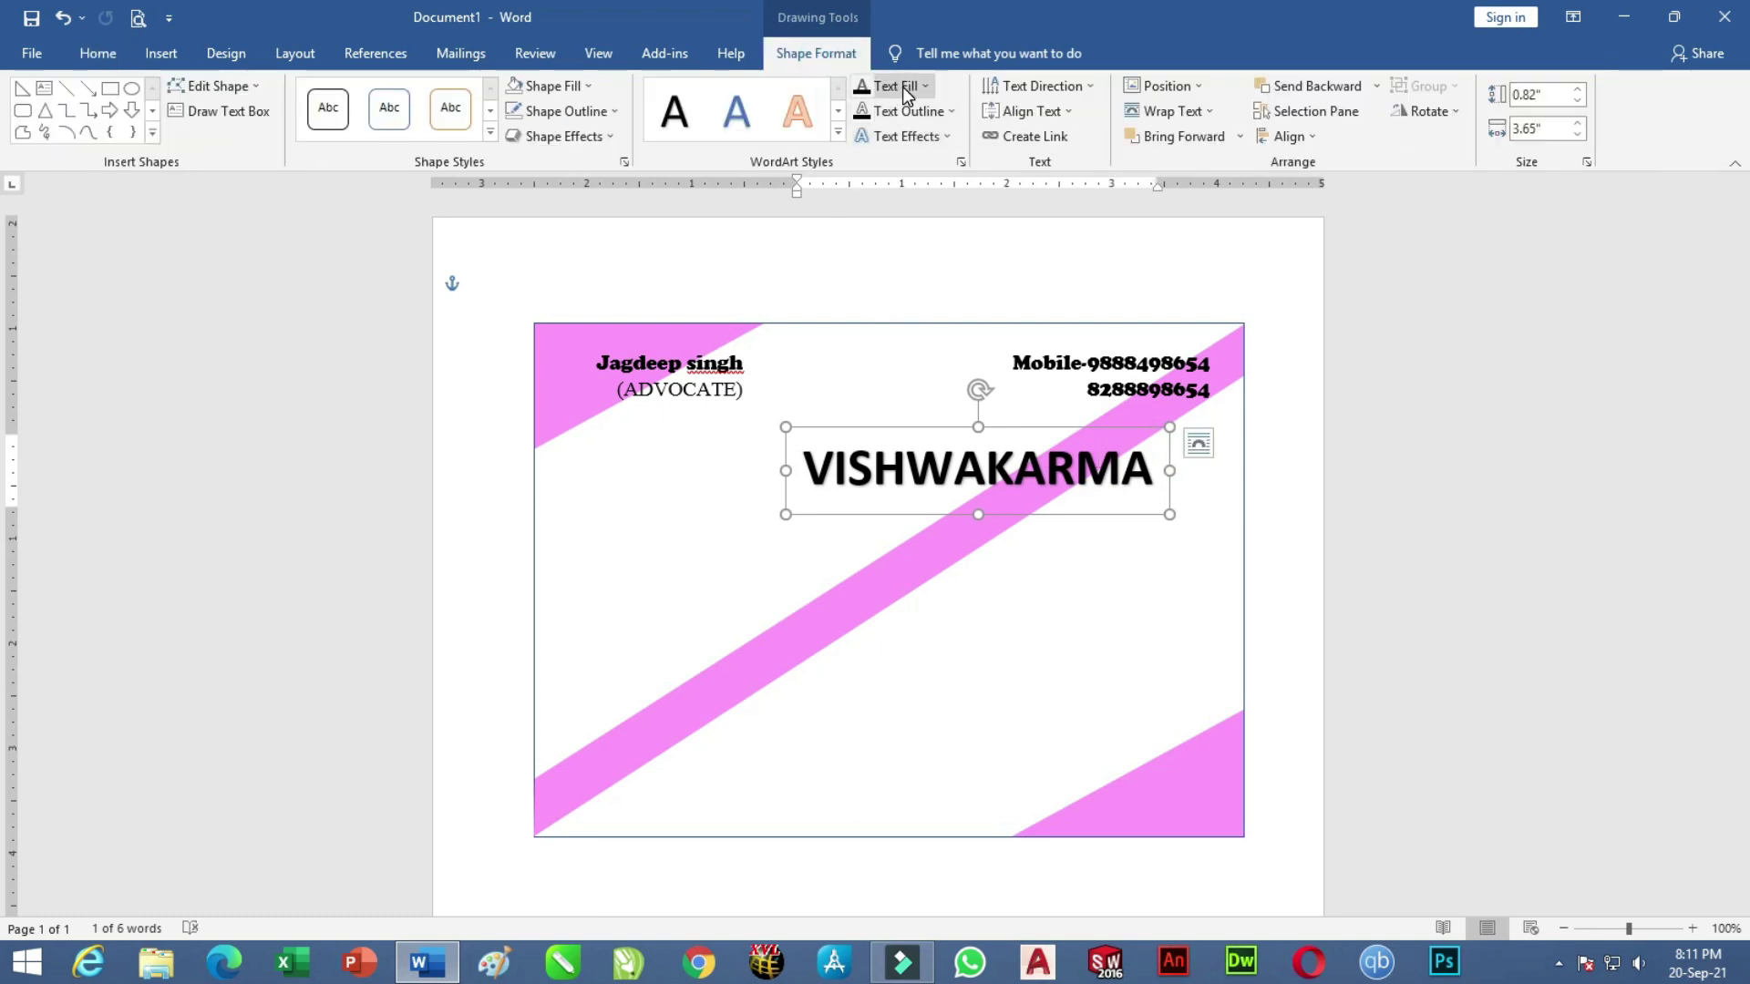
pyautogui.click(911, 140)
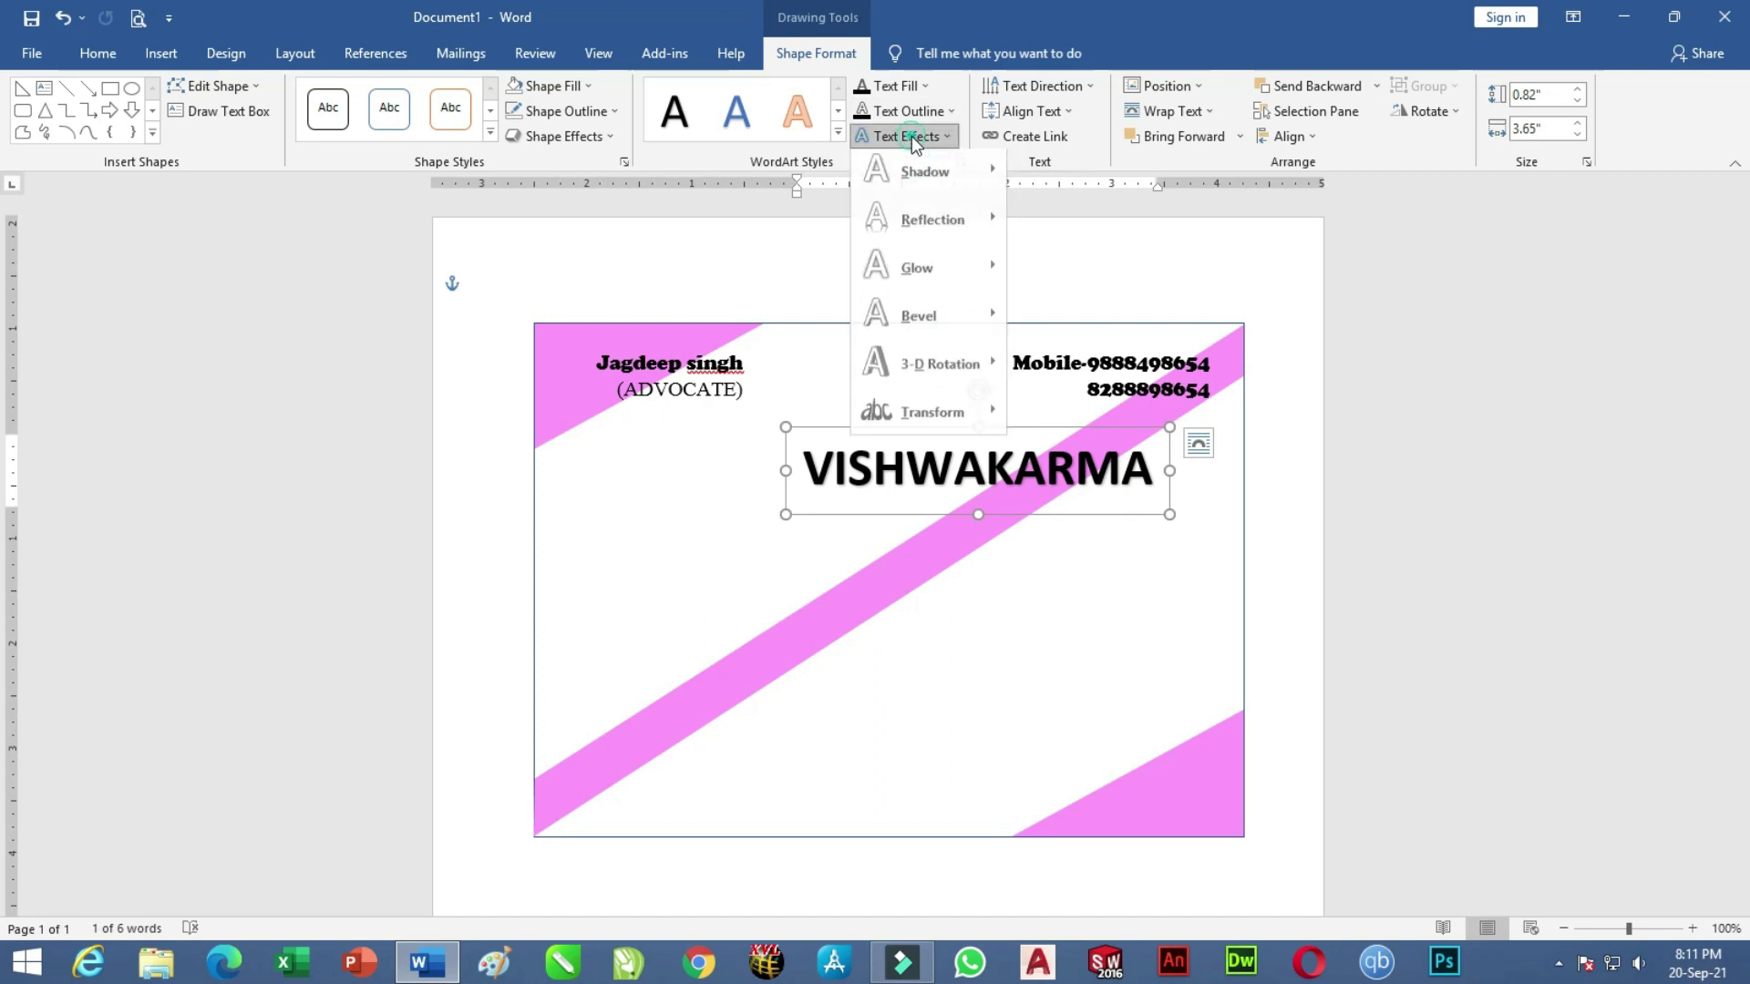
pyautogui.click(951, 416)
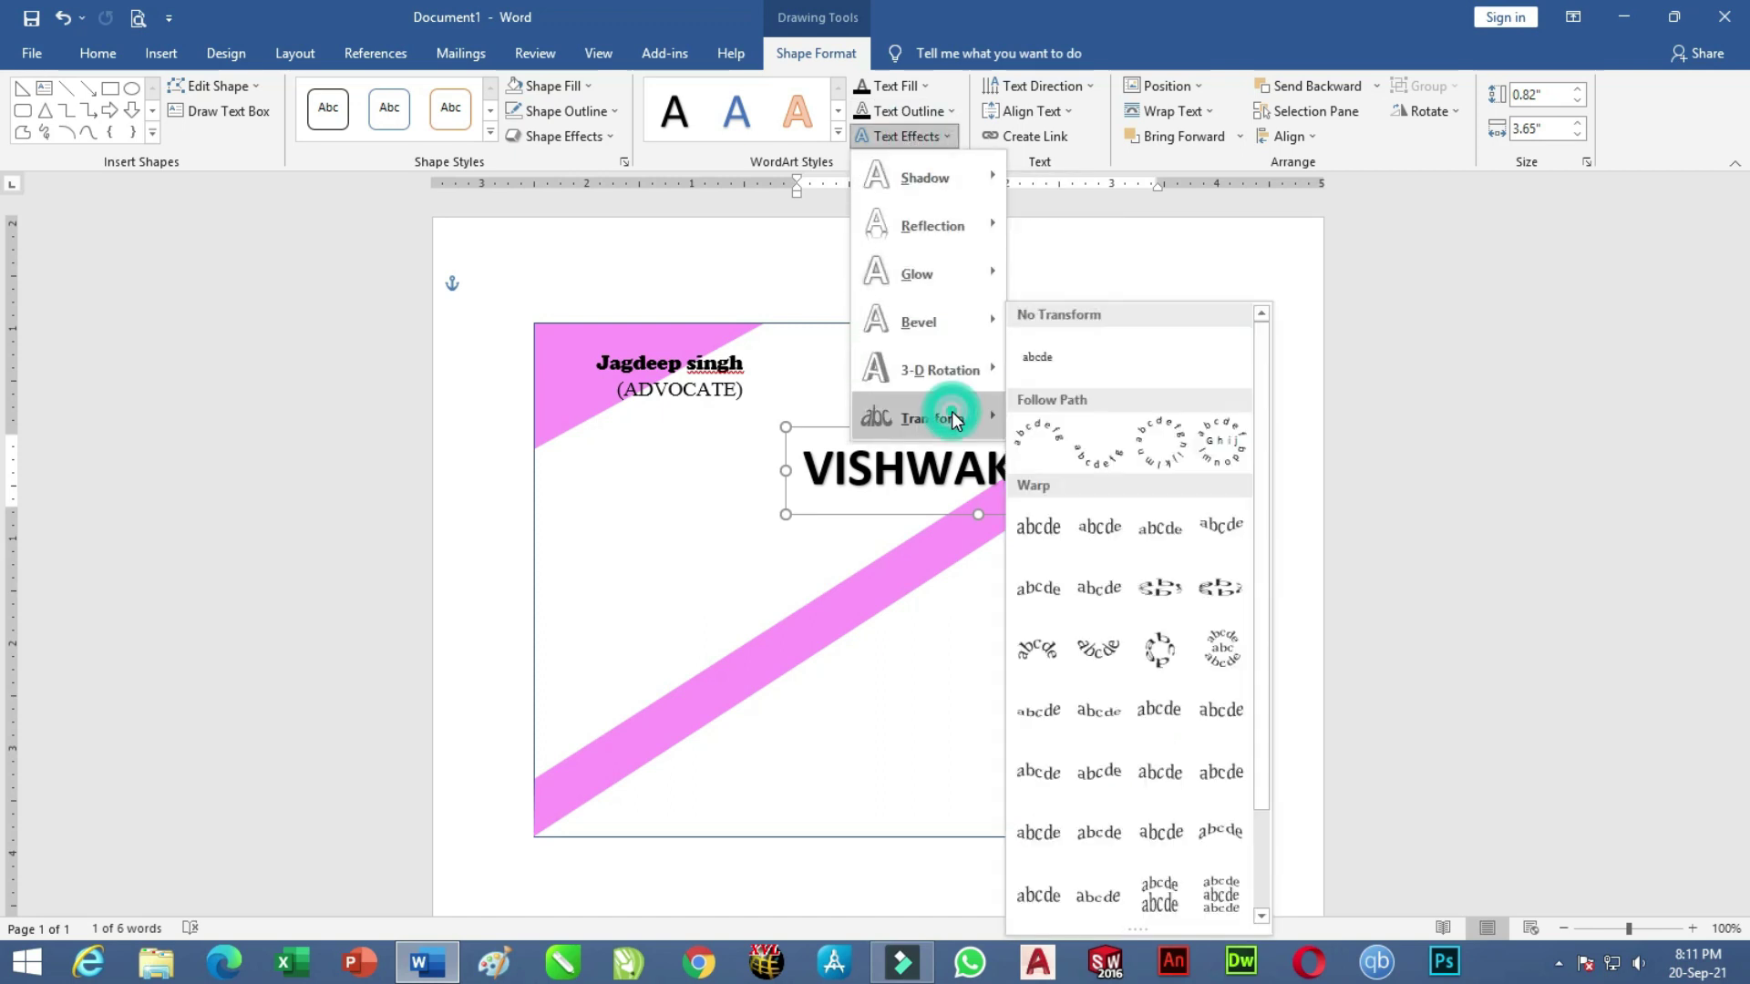
pyautogui.click(1043, 541)
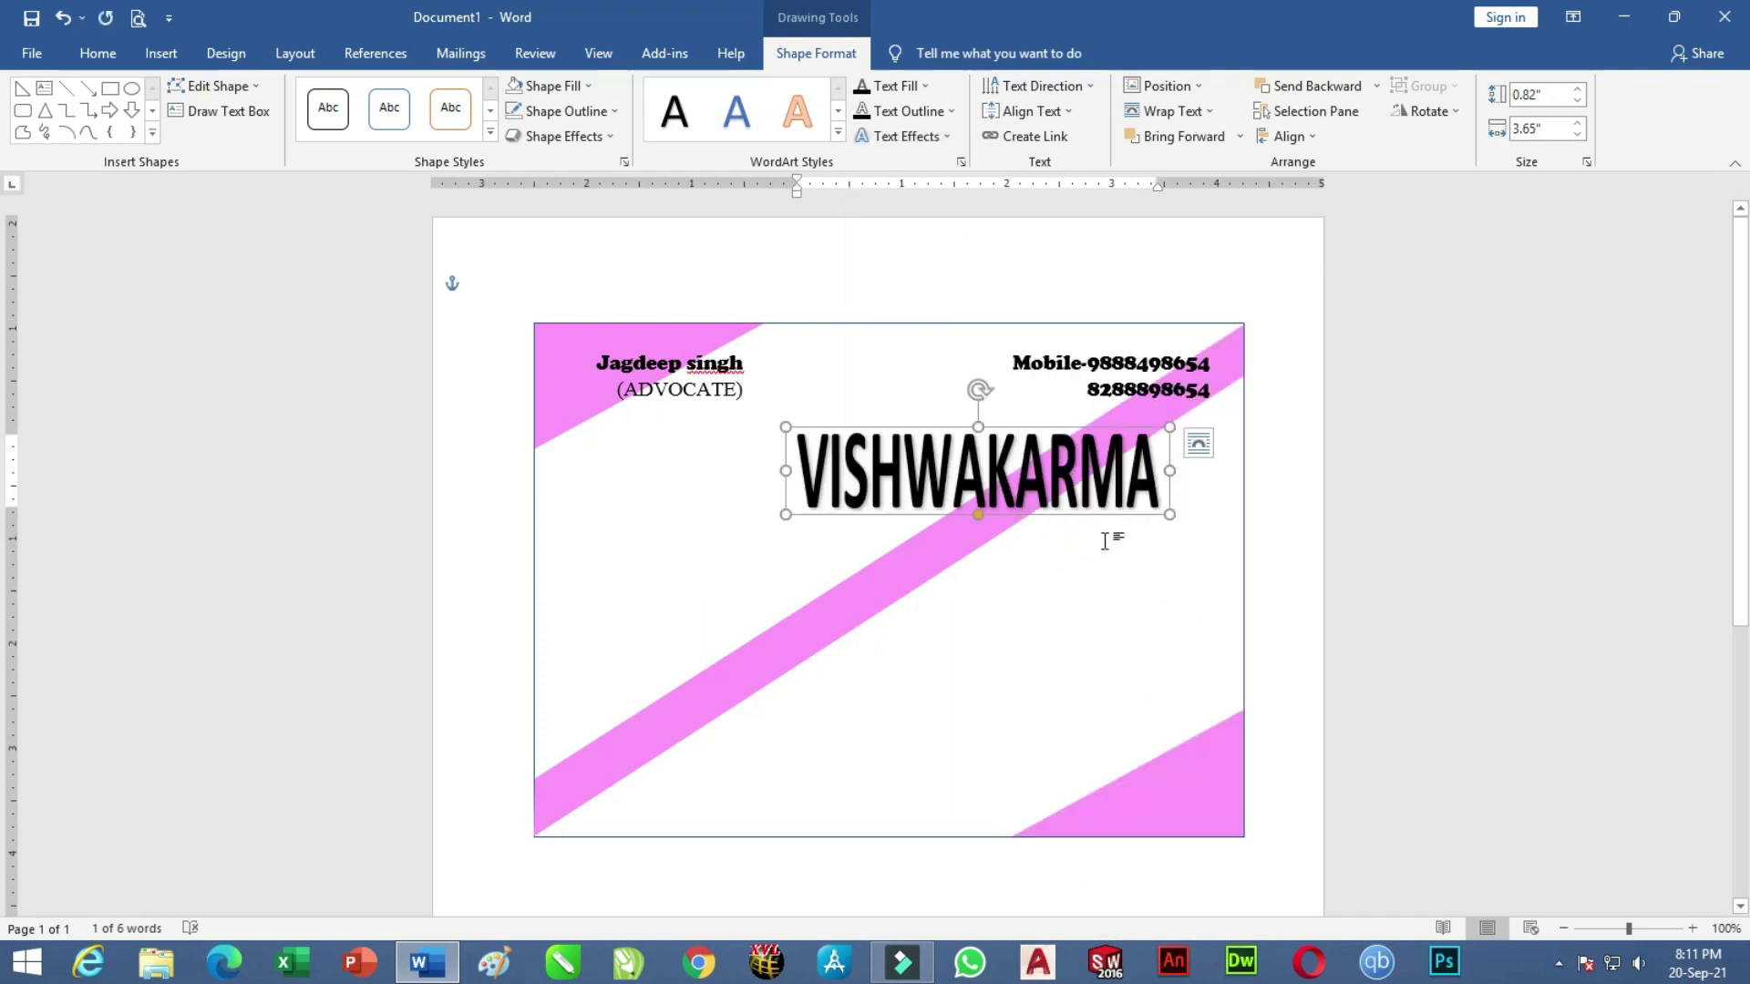
pyautogui.moveTo(1170, 474); pyautogui.dragTo(1212, 471)
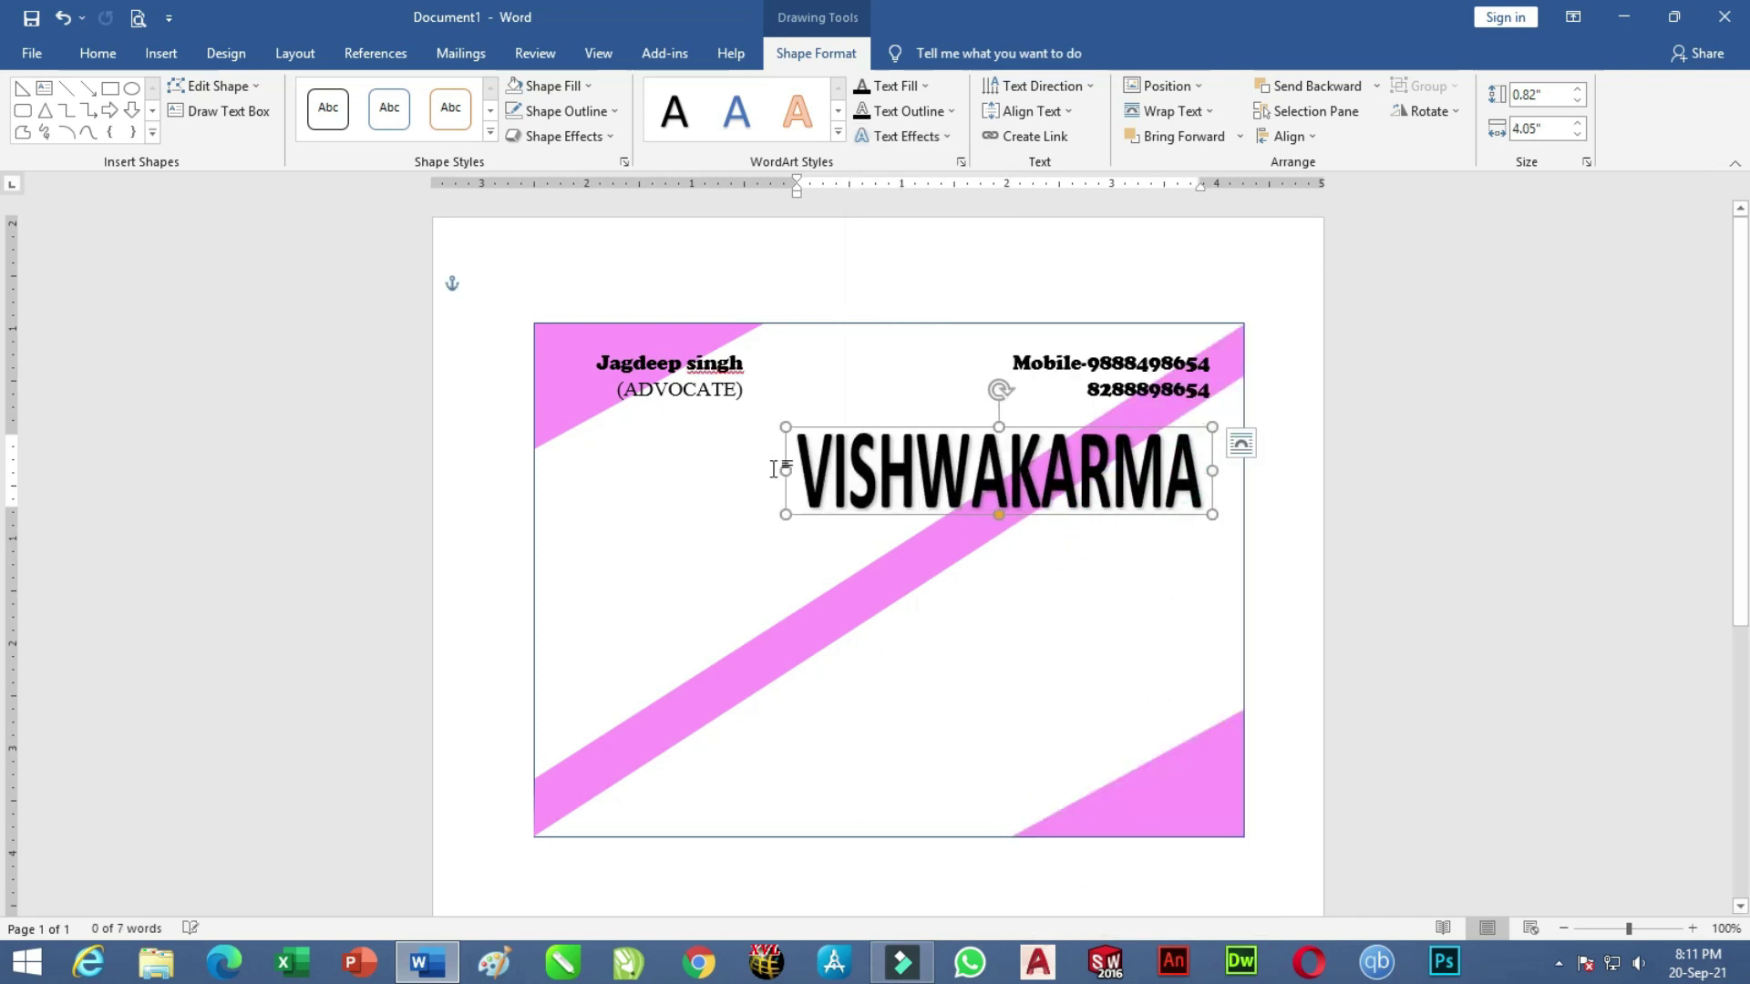
pyautogui.moveTo(781, 468); pyautogui.dragTo(746, 466)
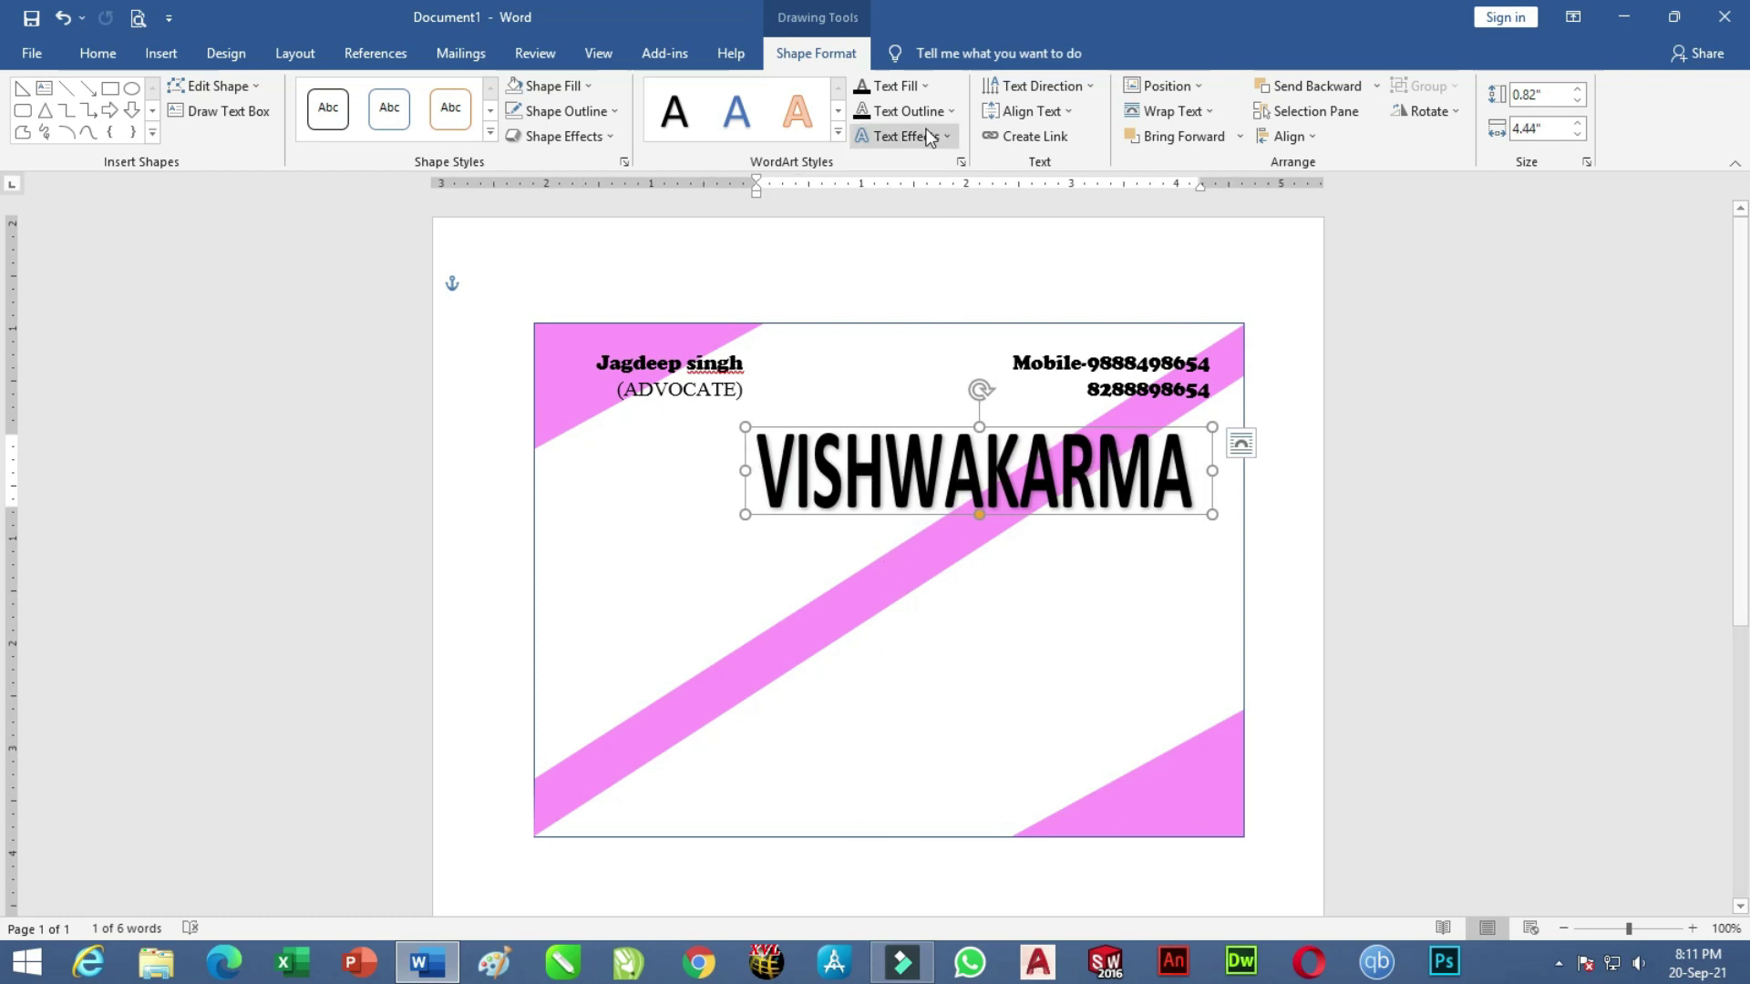
# Step: Colour the VISHWAKARMA letters blue with a dark outline
pyautogui.click(923, 86)
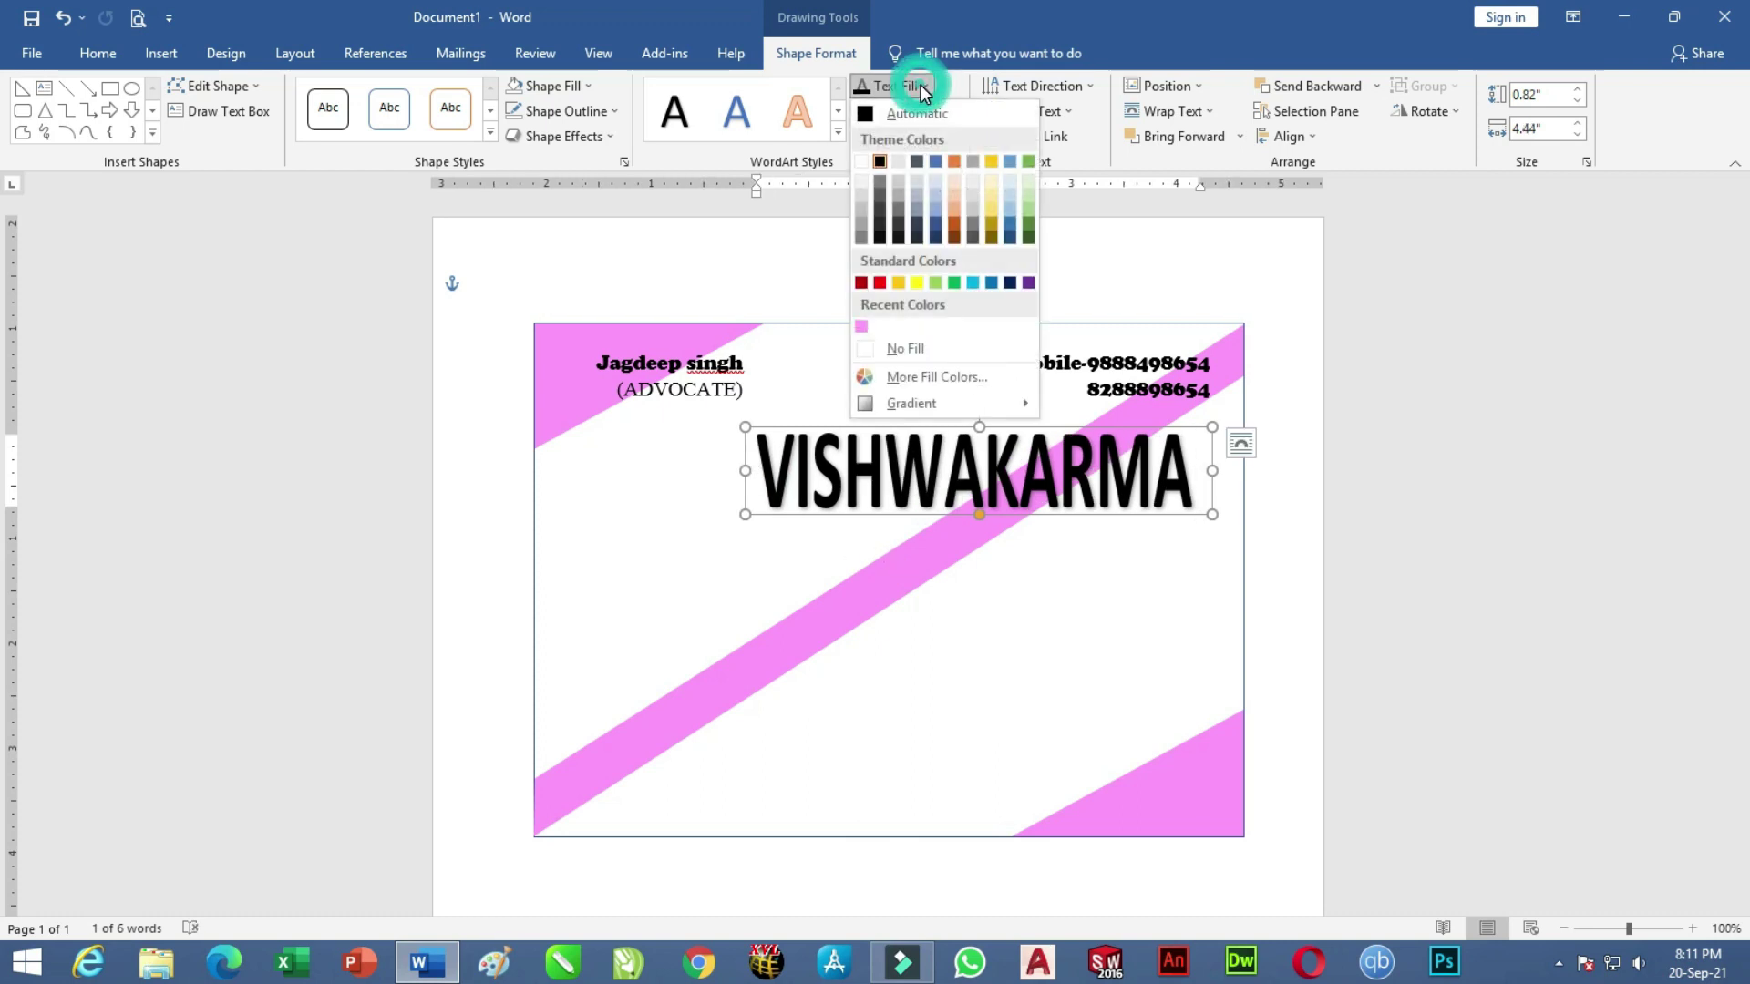
pyautogui.click(936, 161)
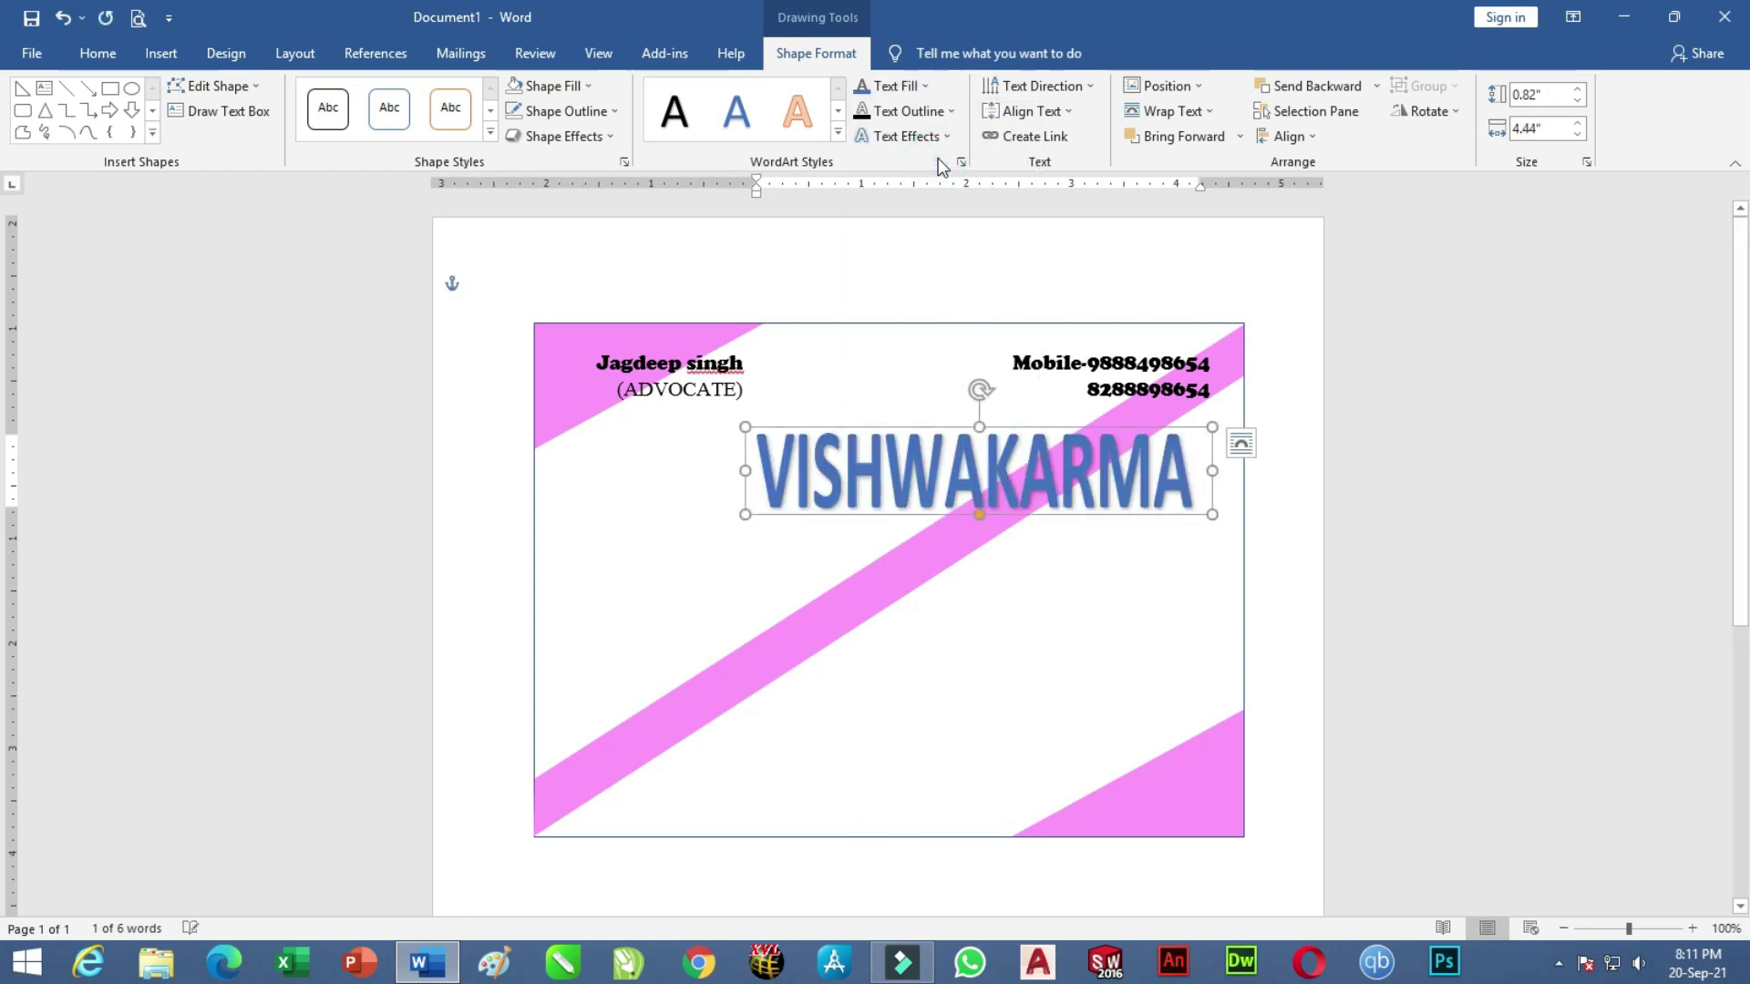
pyautogui.click(944, 112)
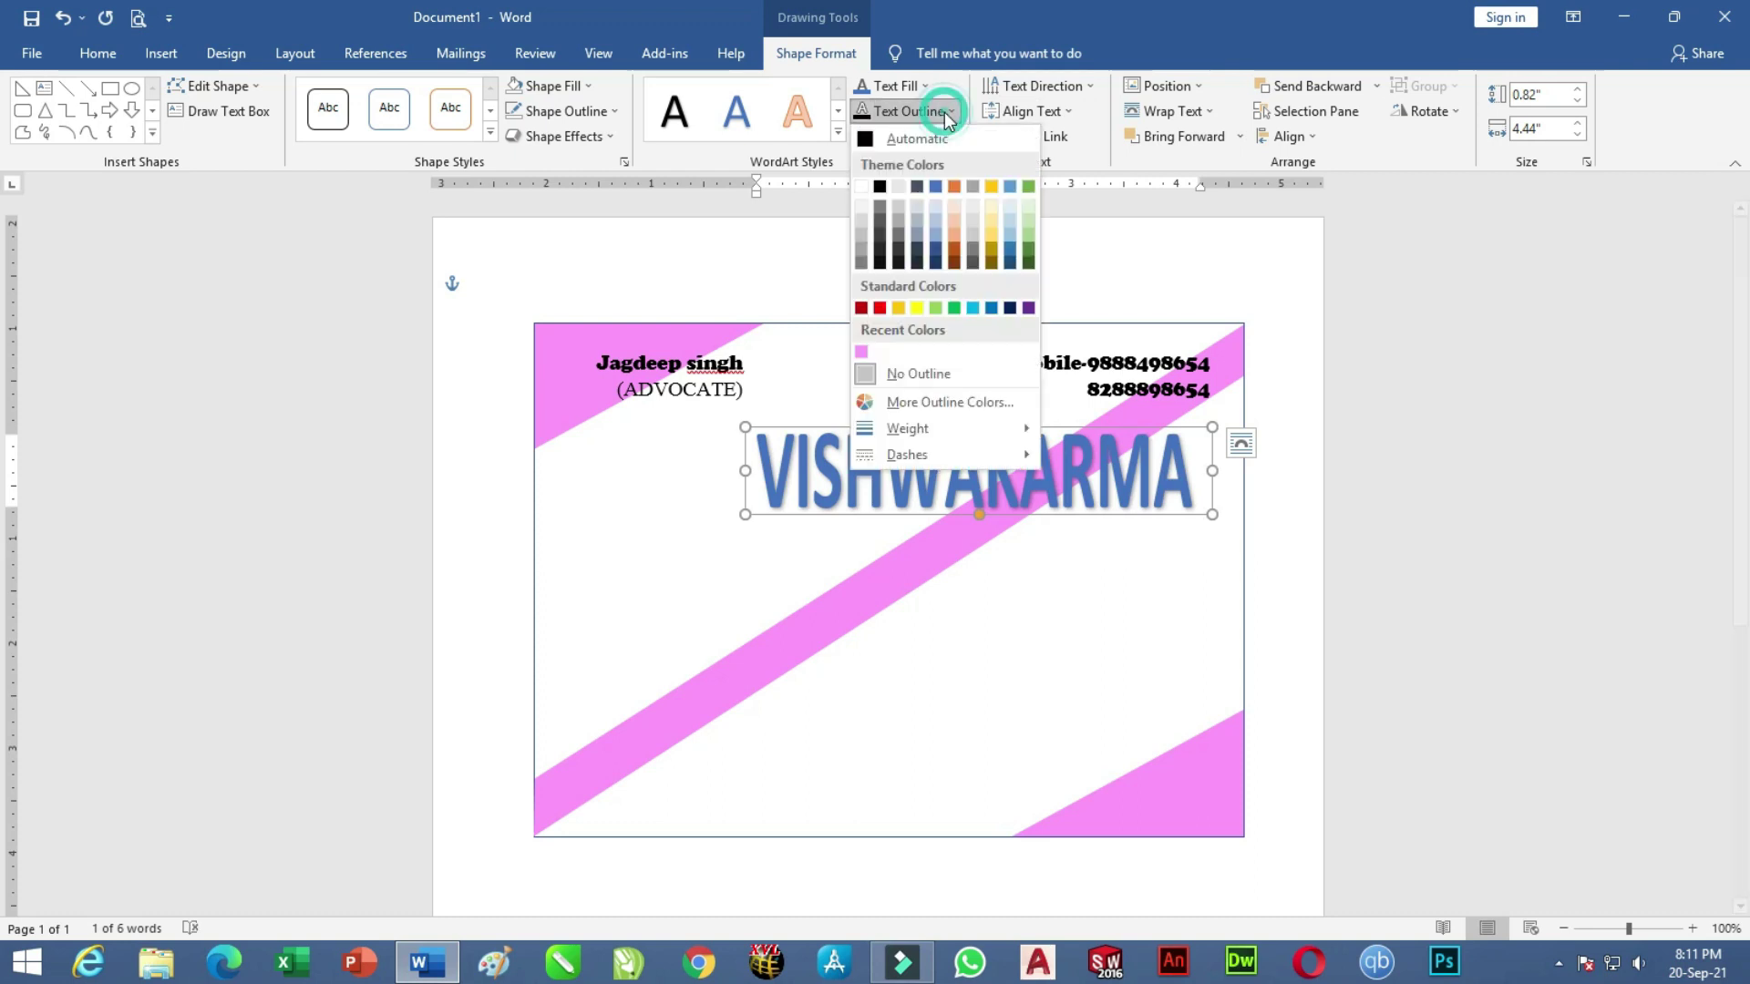
pyautogui.click(881, 192)
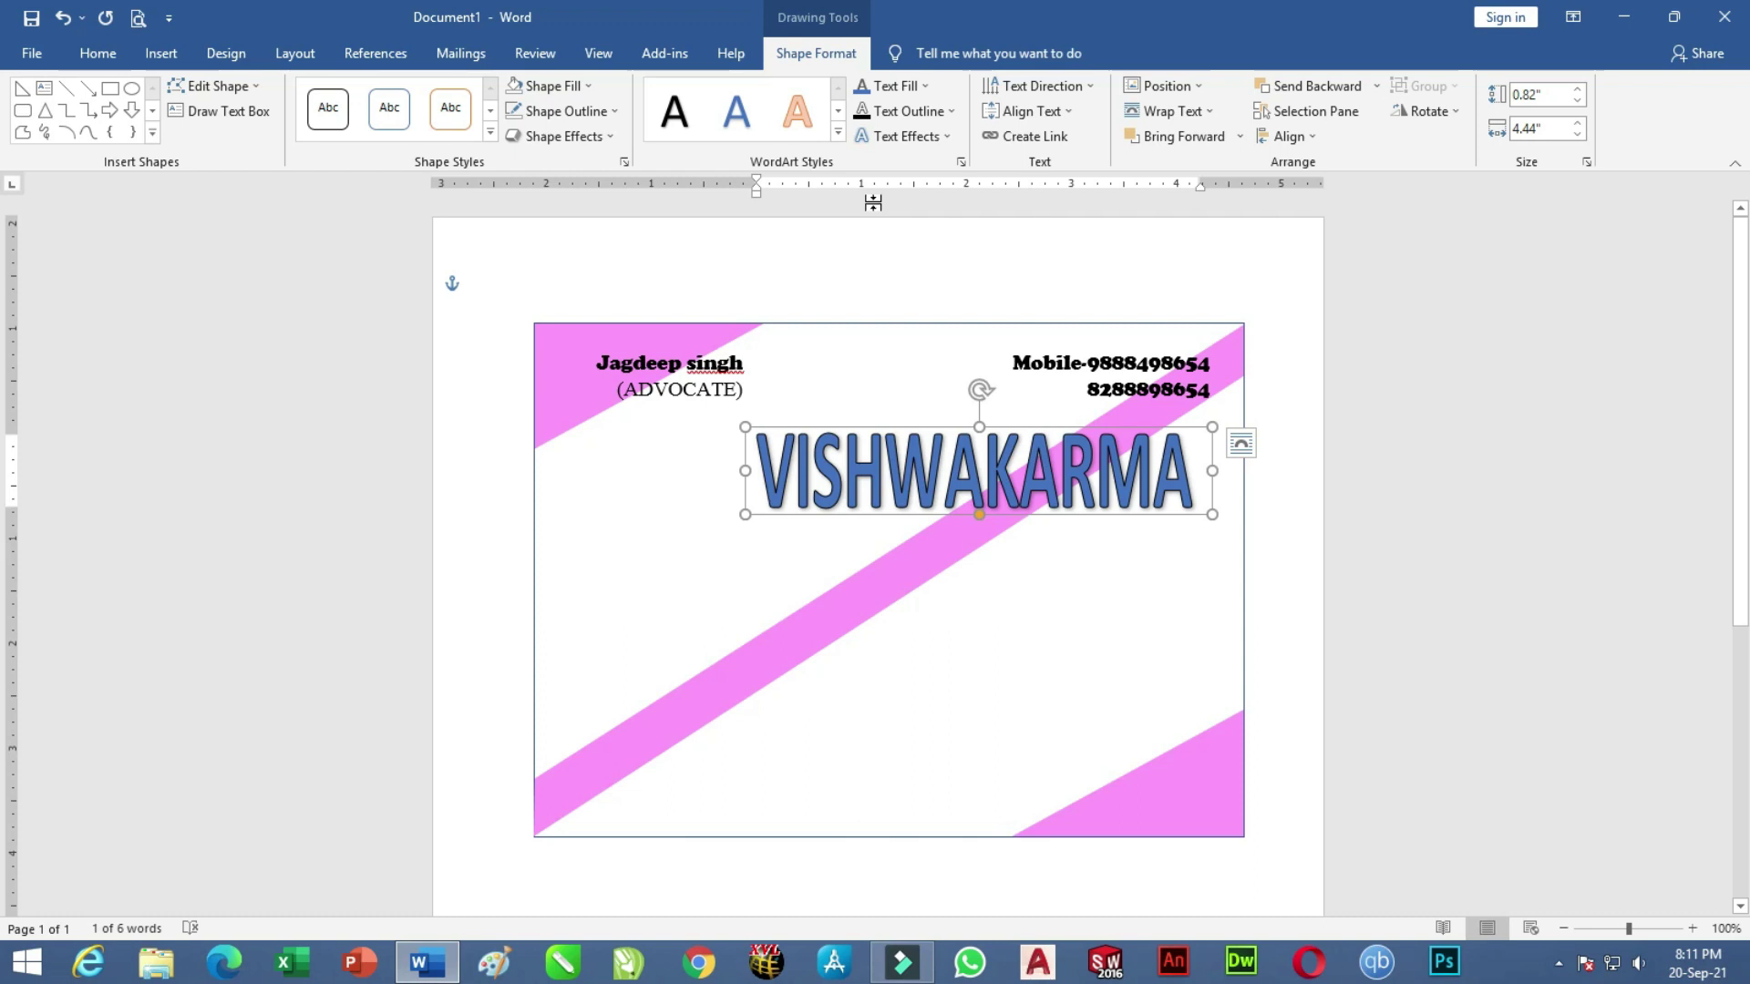
pyautogui.click(948, 136)
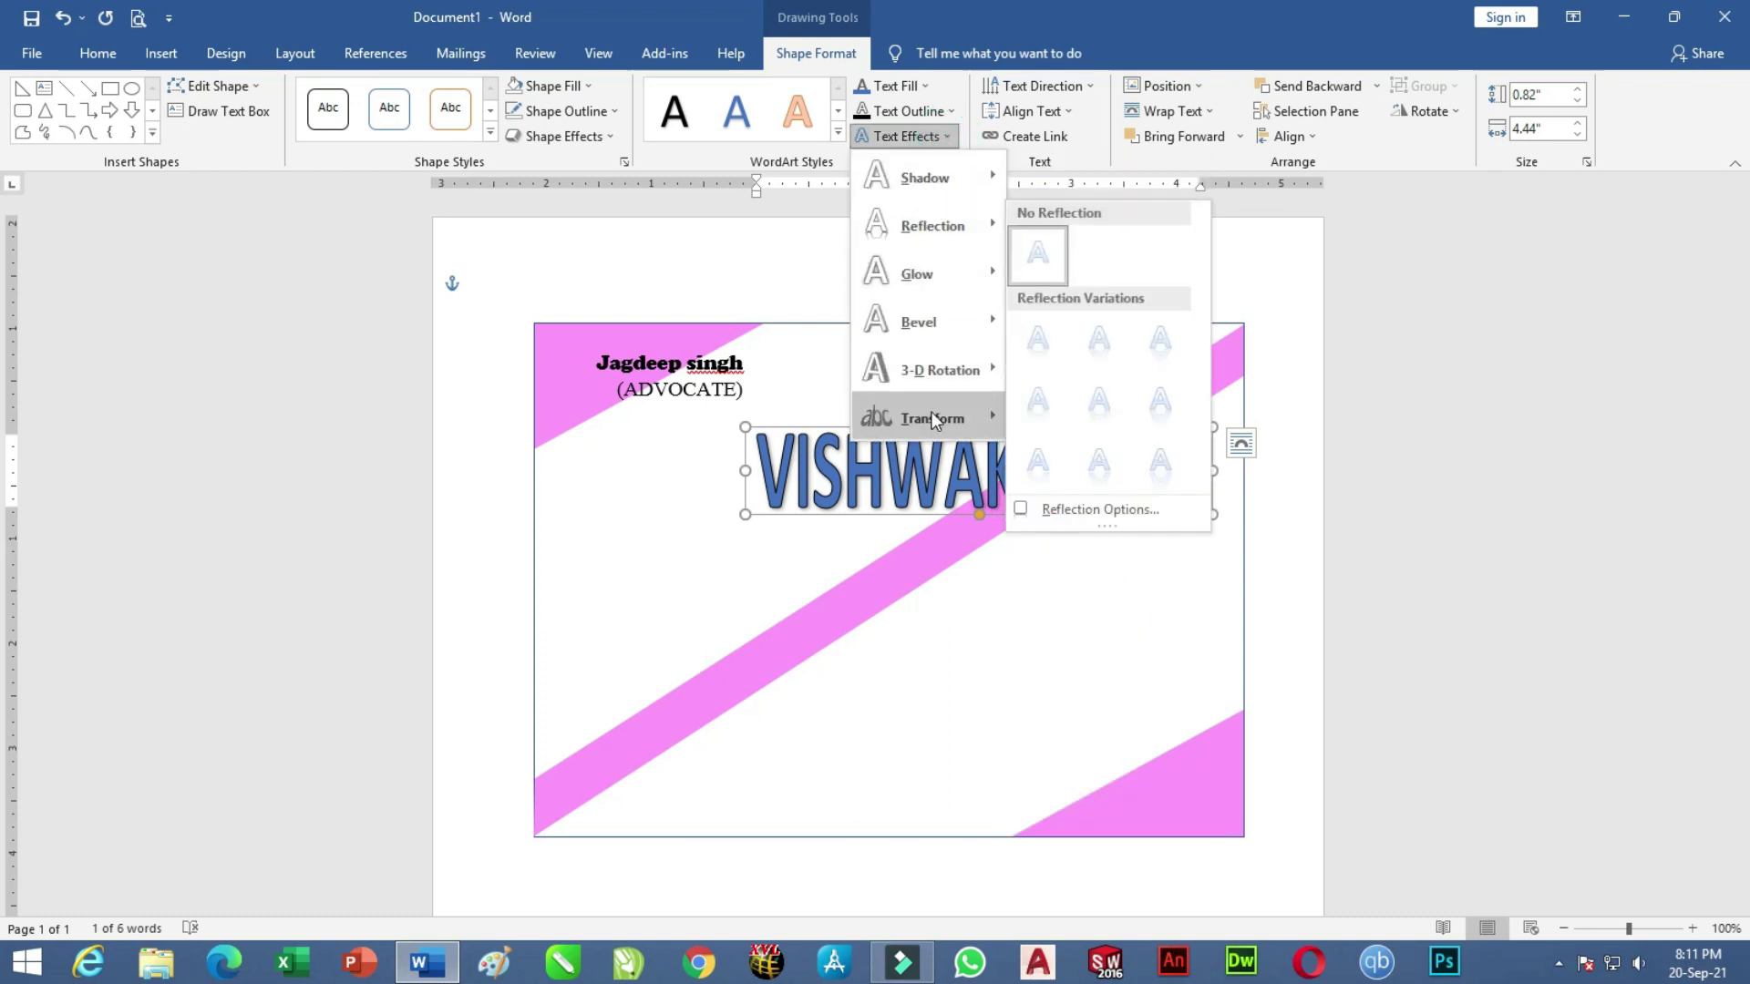
pyautogui.moveTo(924, 178)
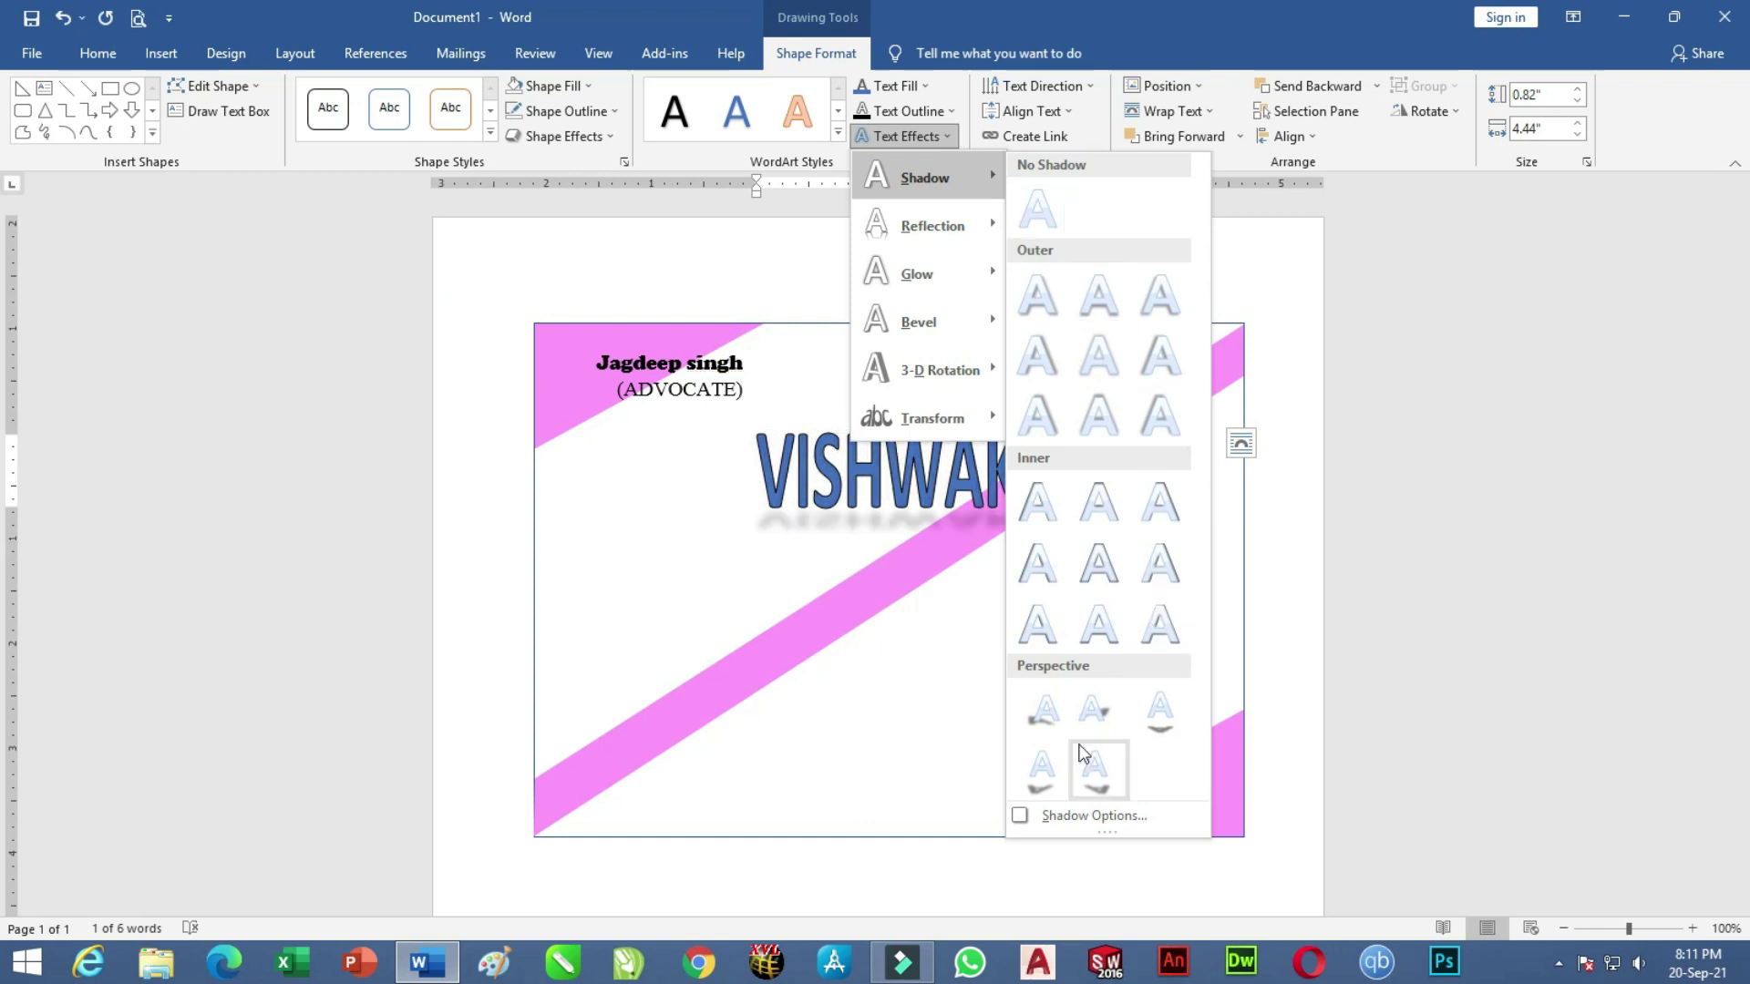
# Step: Give VISHWAKARMA a perspective shadow preset with the shadow settings pane open
pyautogui.click(1043, 711)
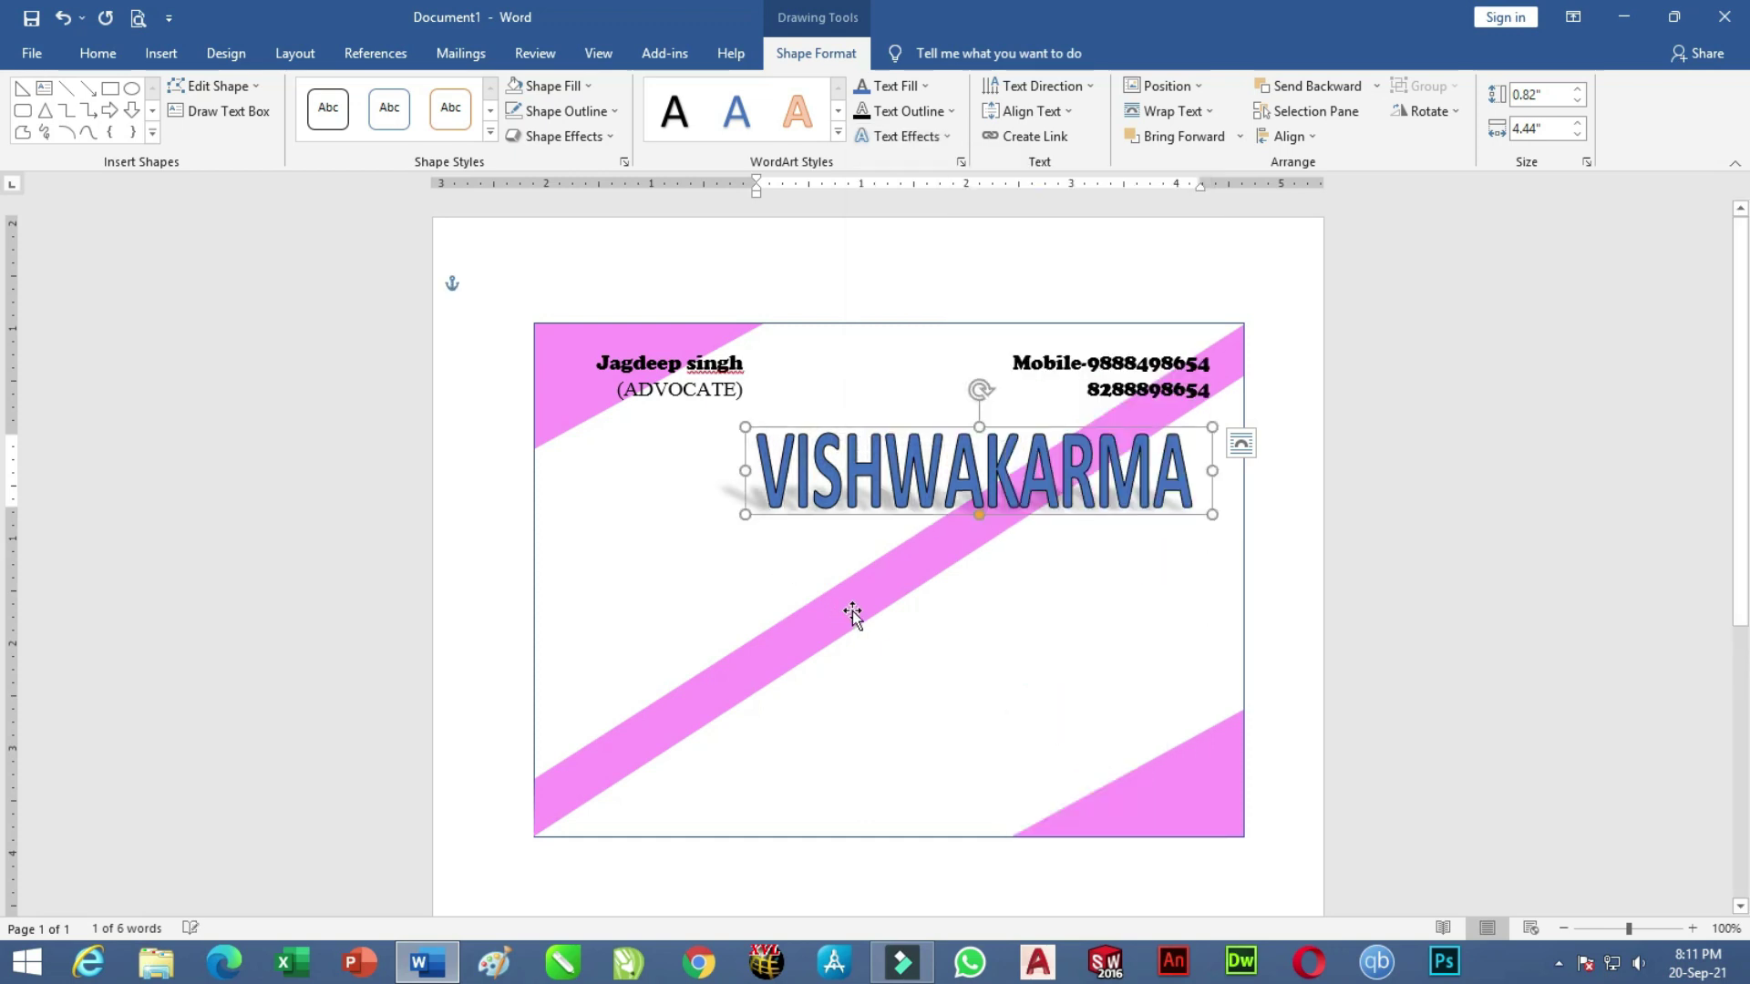
pyautogui.click(938, 134)
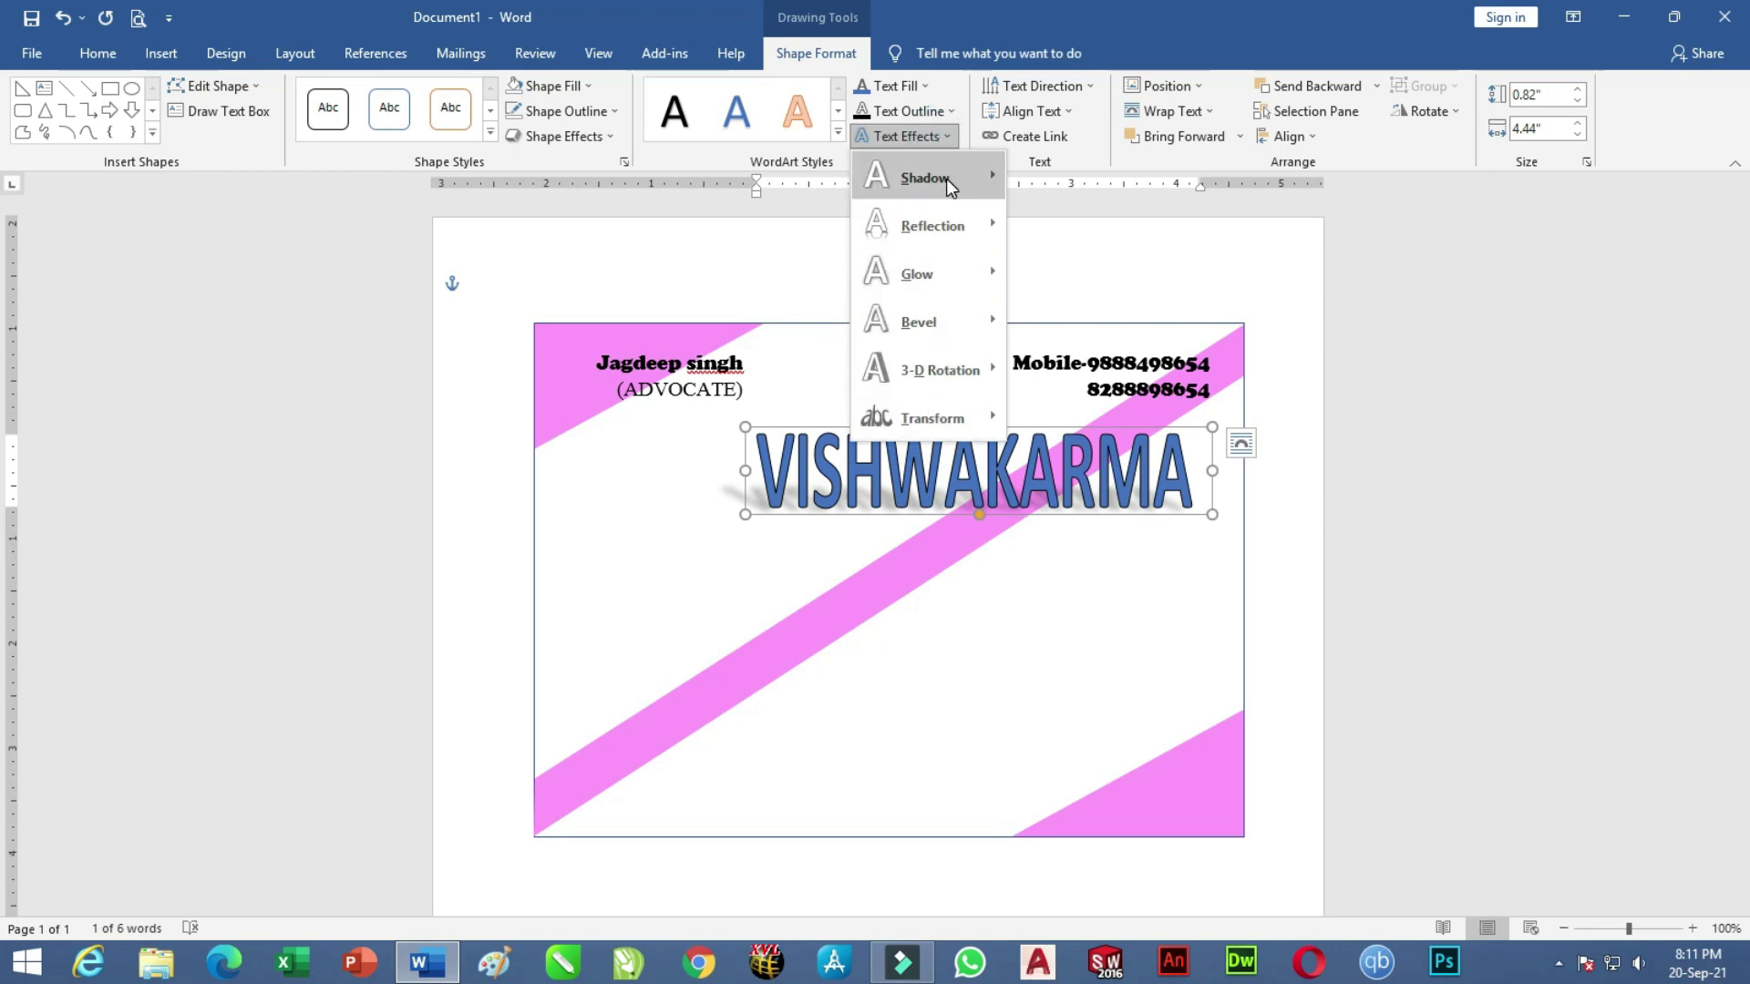
pyautogui.moveTo(924, 177)
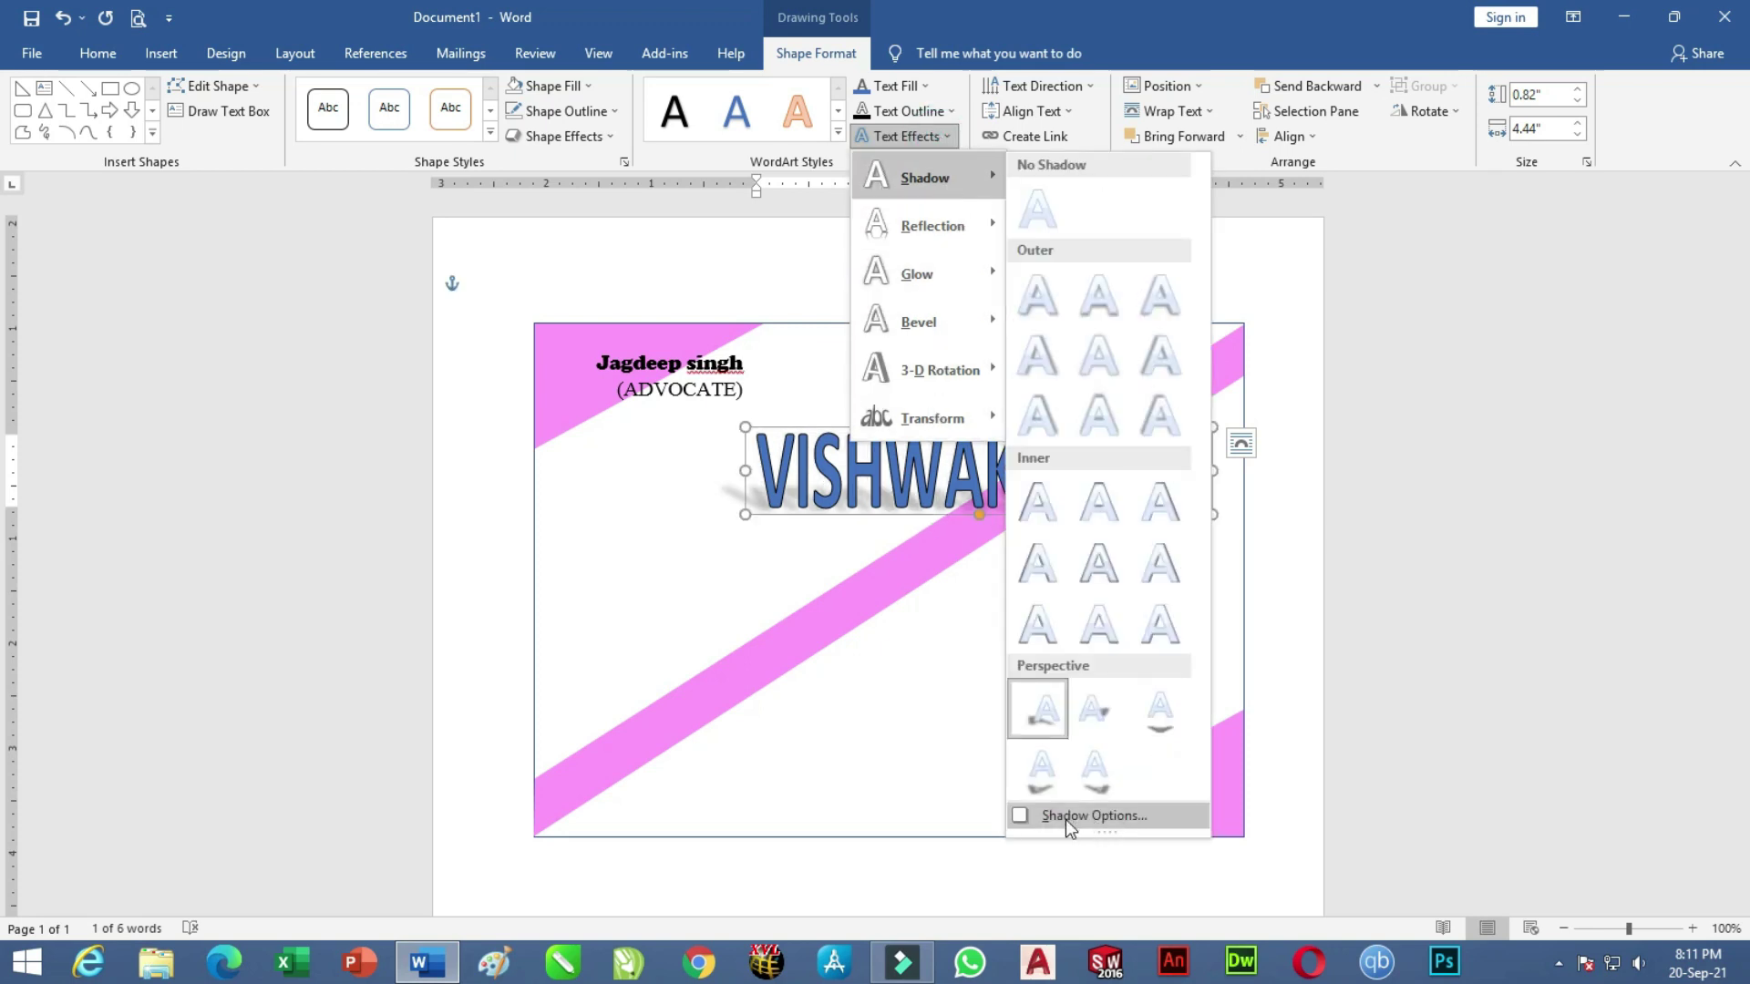
pyautogui.click(1101, 816)
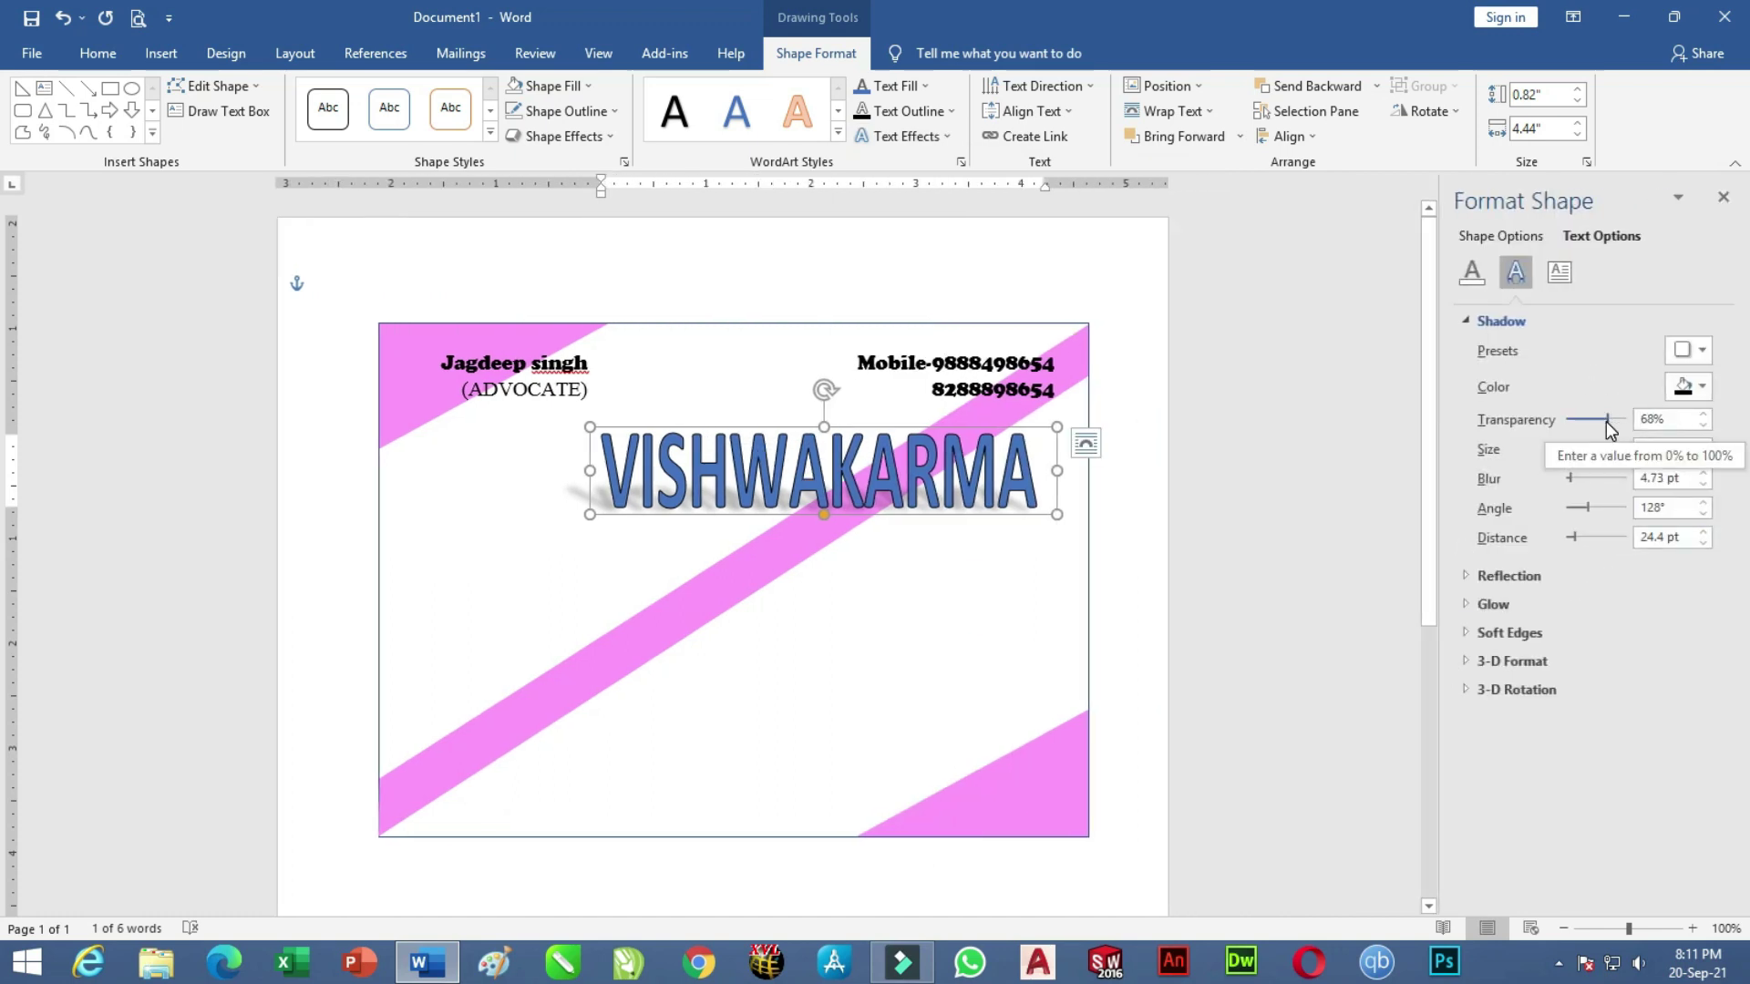
pyautogui.moveTo(1607, 419)
pyautogui.mouseDown()
pyautogui.moveTo(1572, 430)
pyautogui.moveTo(1604, 456)
pyautogui.mouseUp()
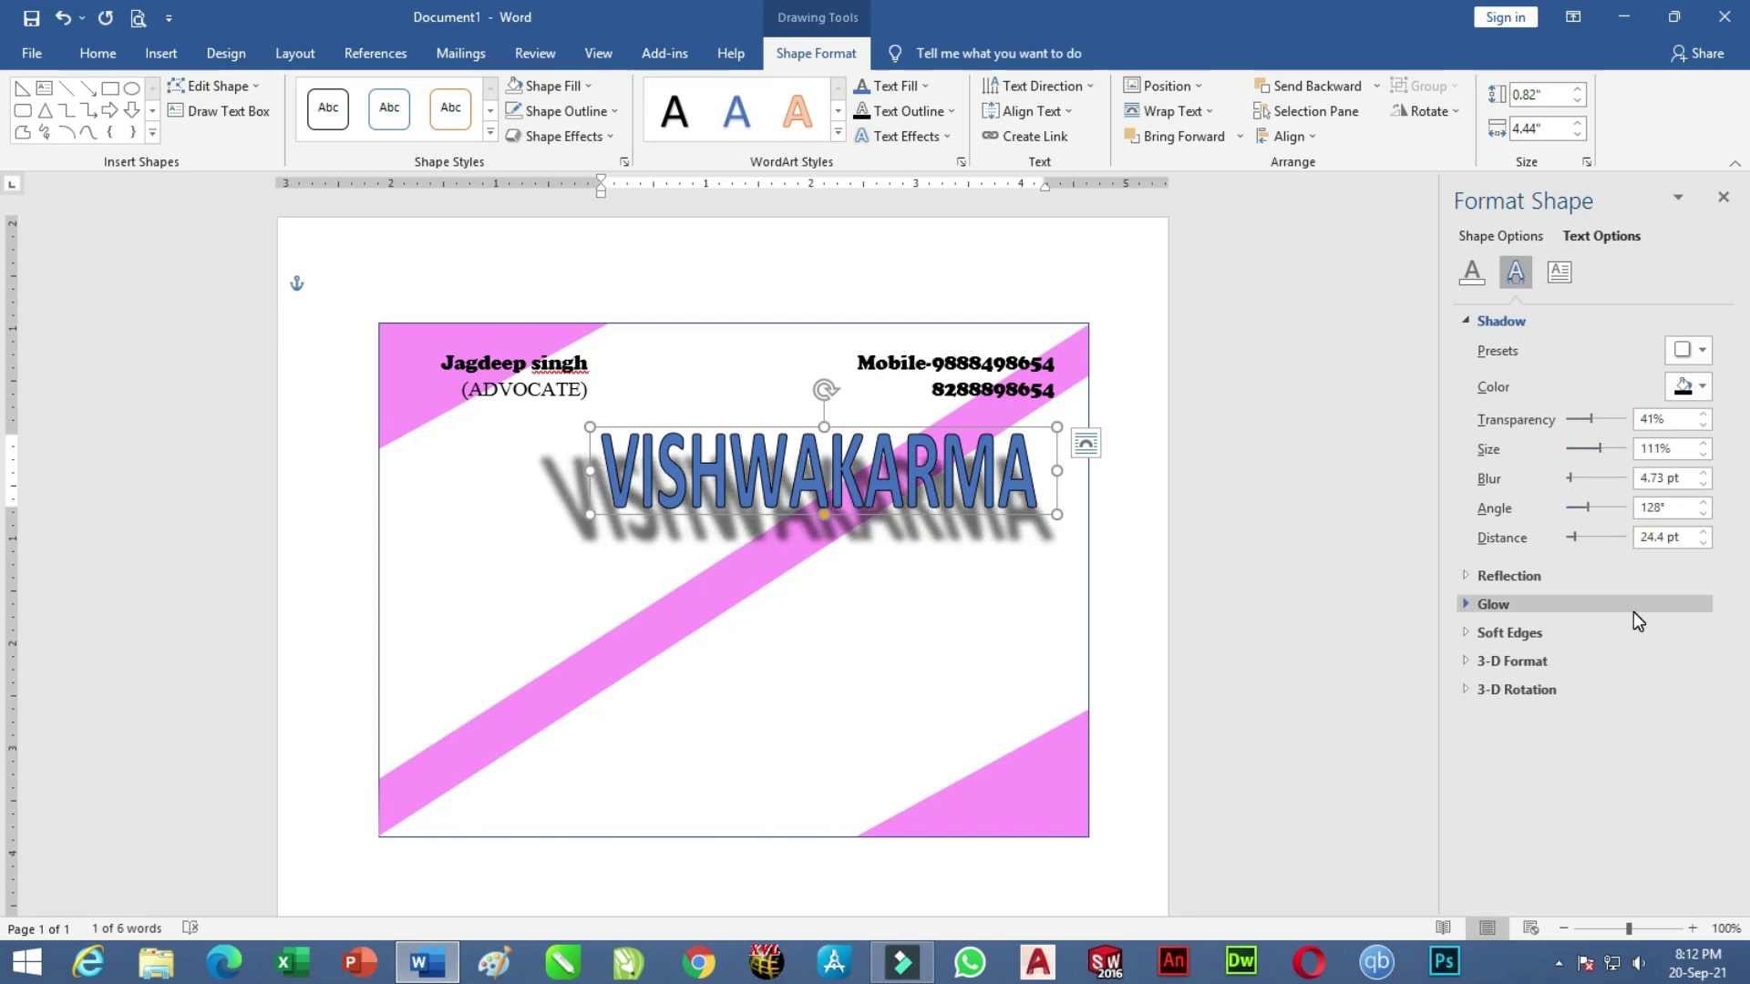
pyautogui.hotkey('ctrl', 'z')
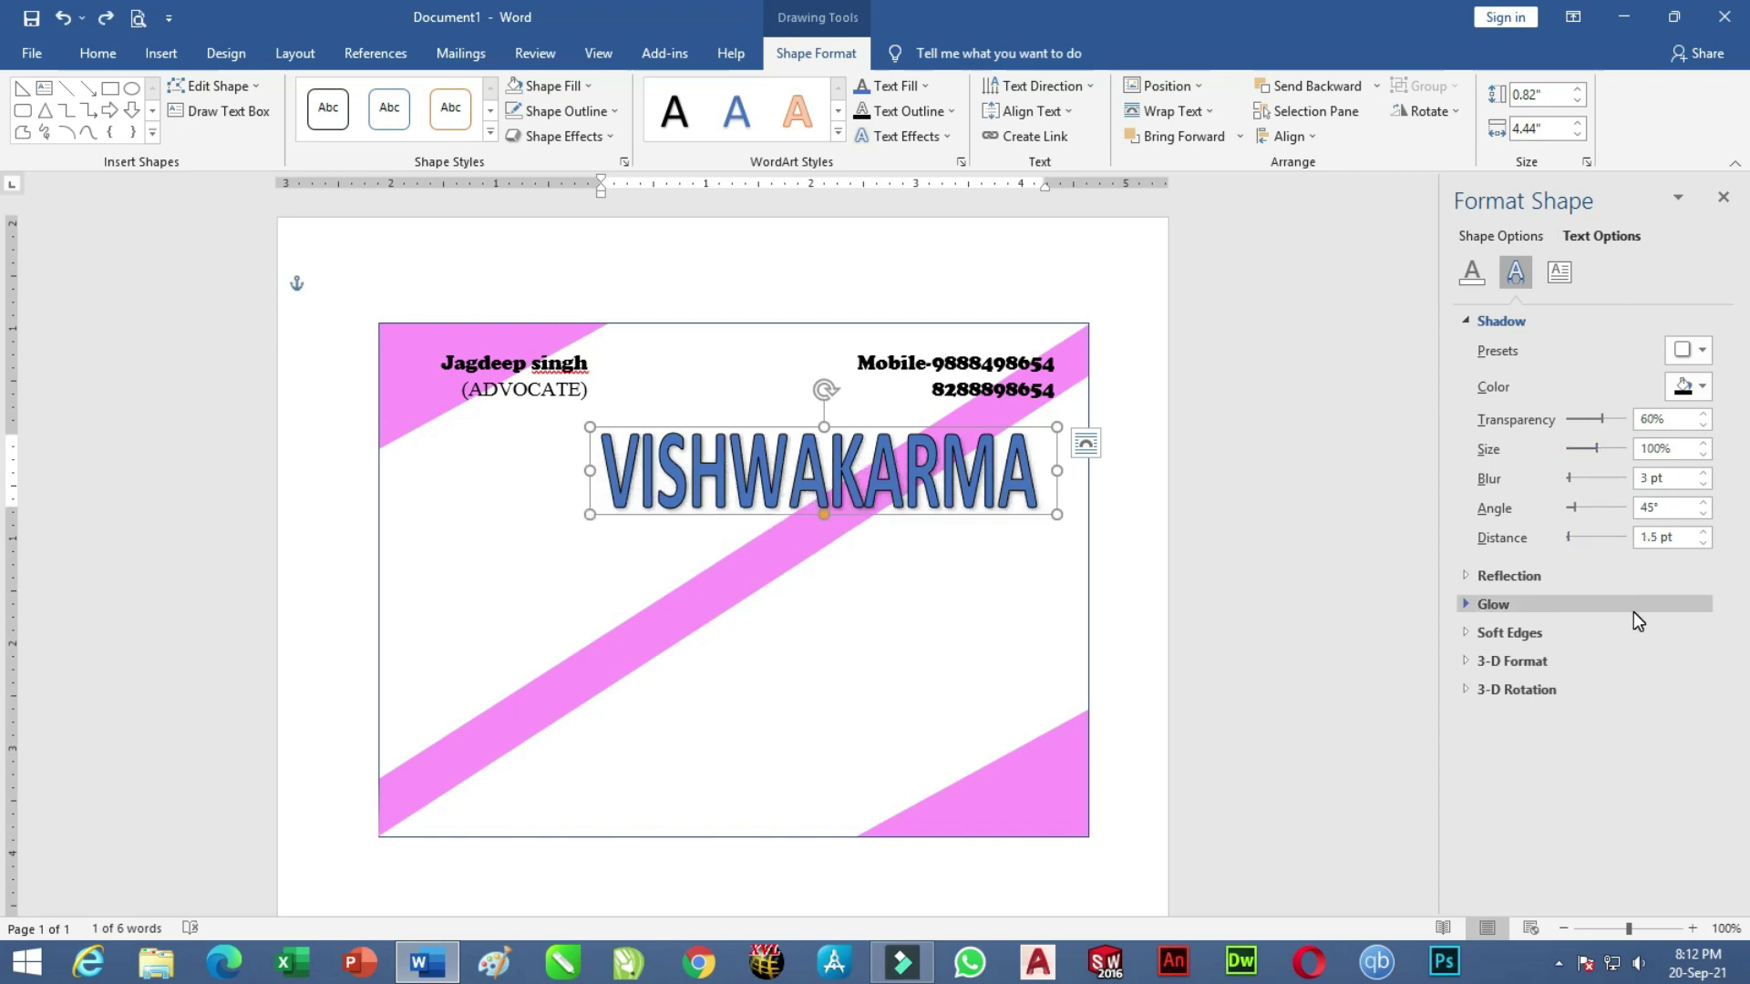
pyautogui.click(1701, 352)
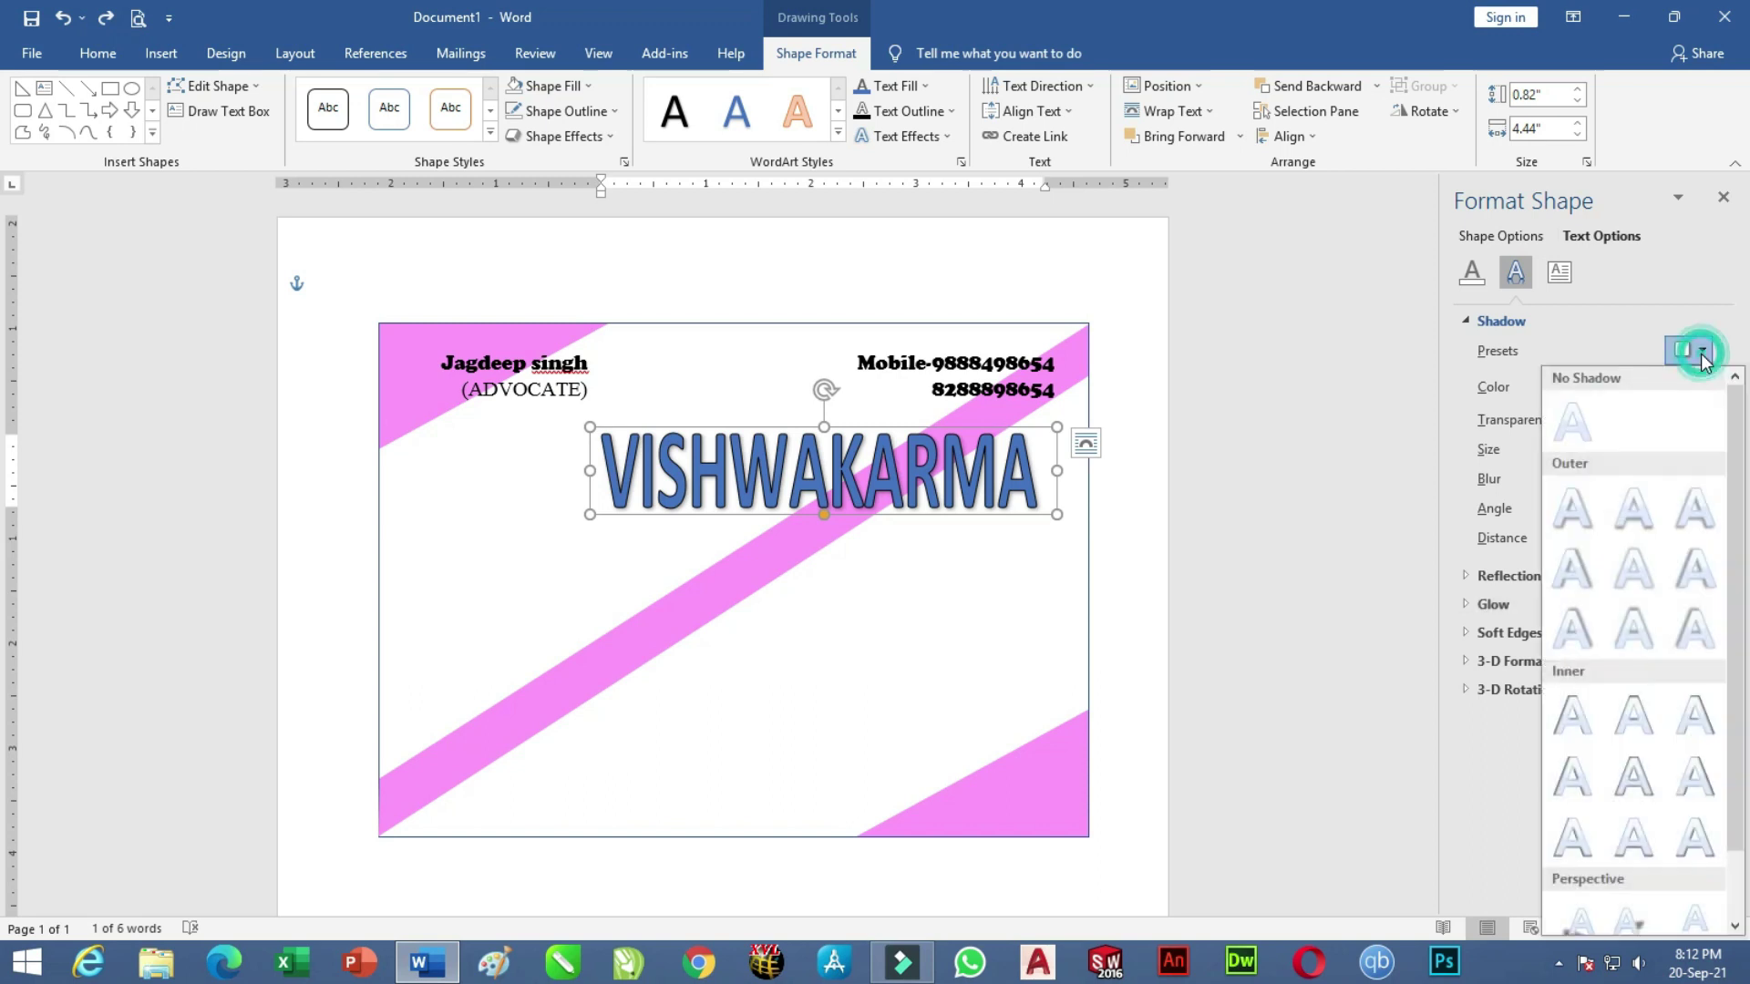
pyautogui.click(1567, 842)
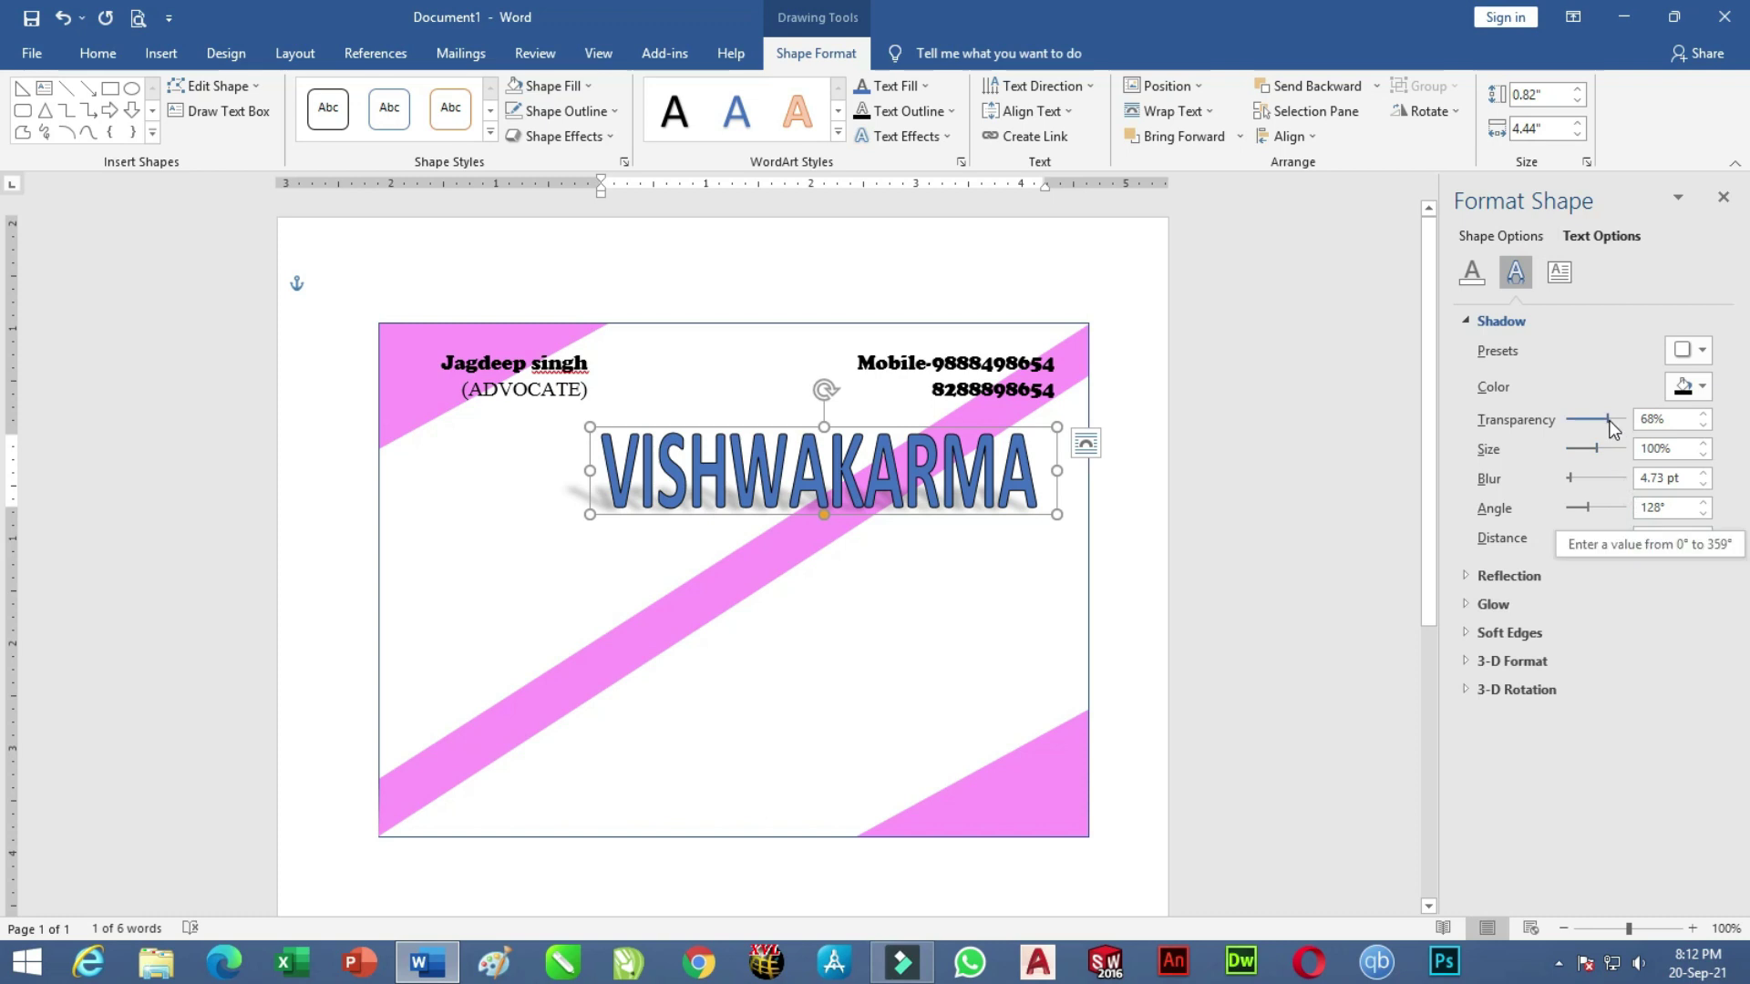
# Step: Set the shadow to 54% transparency and 3 pt blur, then nudge the WordArt up
pyautogui.moveTo(1606, 420); pyautogui.dragTo(1597, 421)
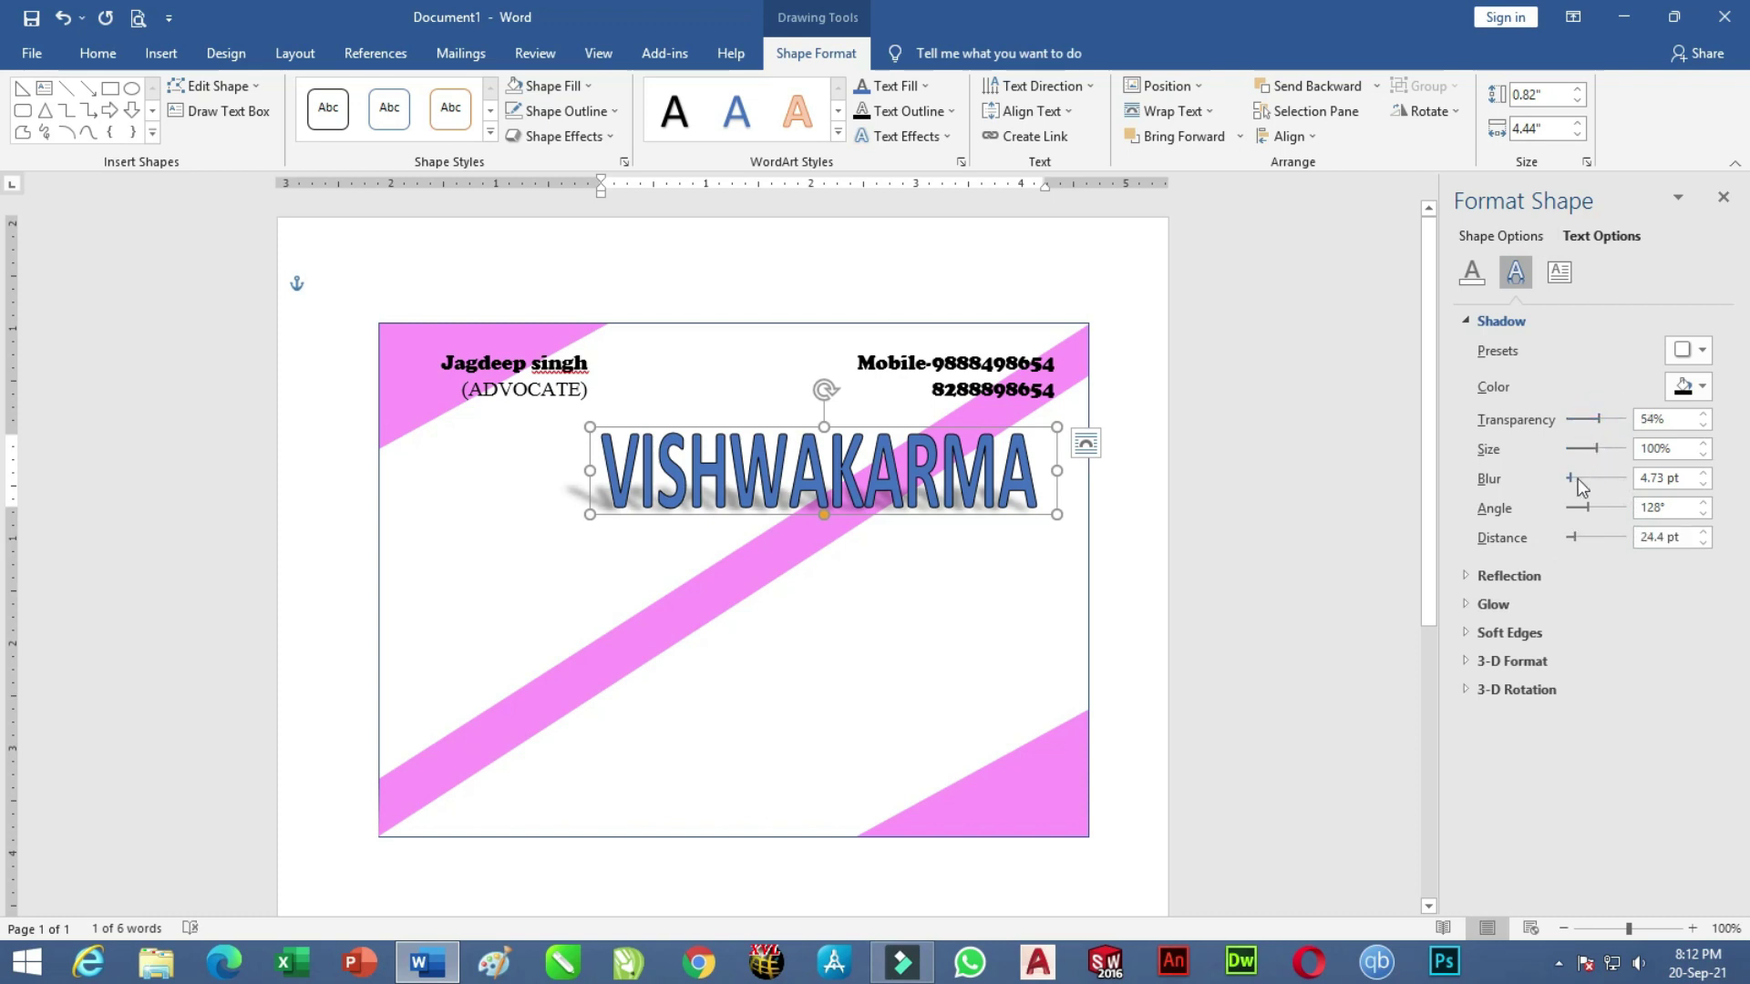
pyautogui.moveTo(1570, 478); pyautogui.dragTo(1567, 478)
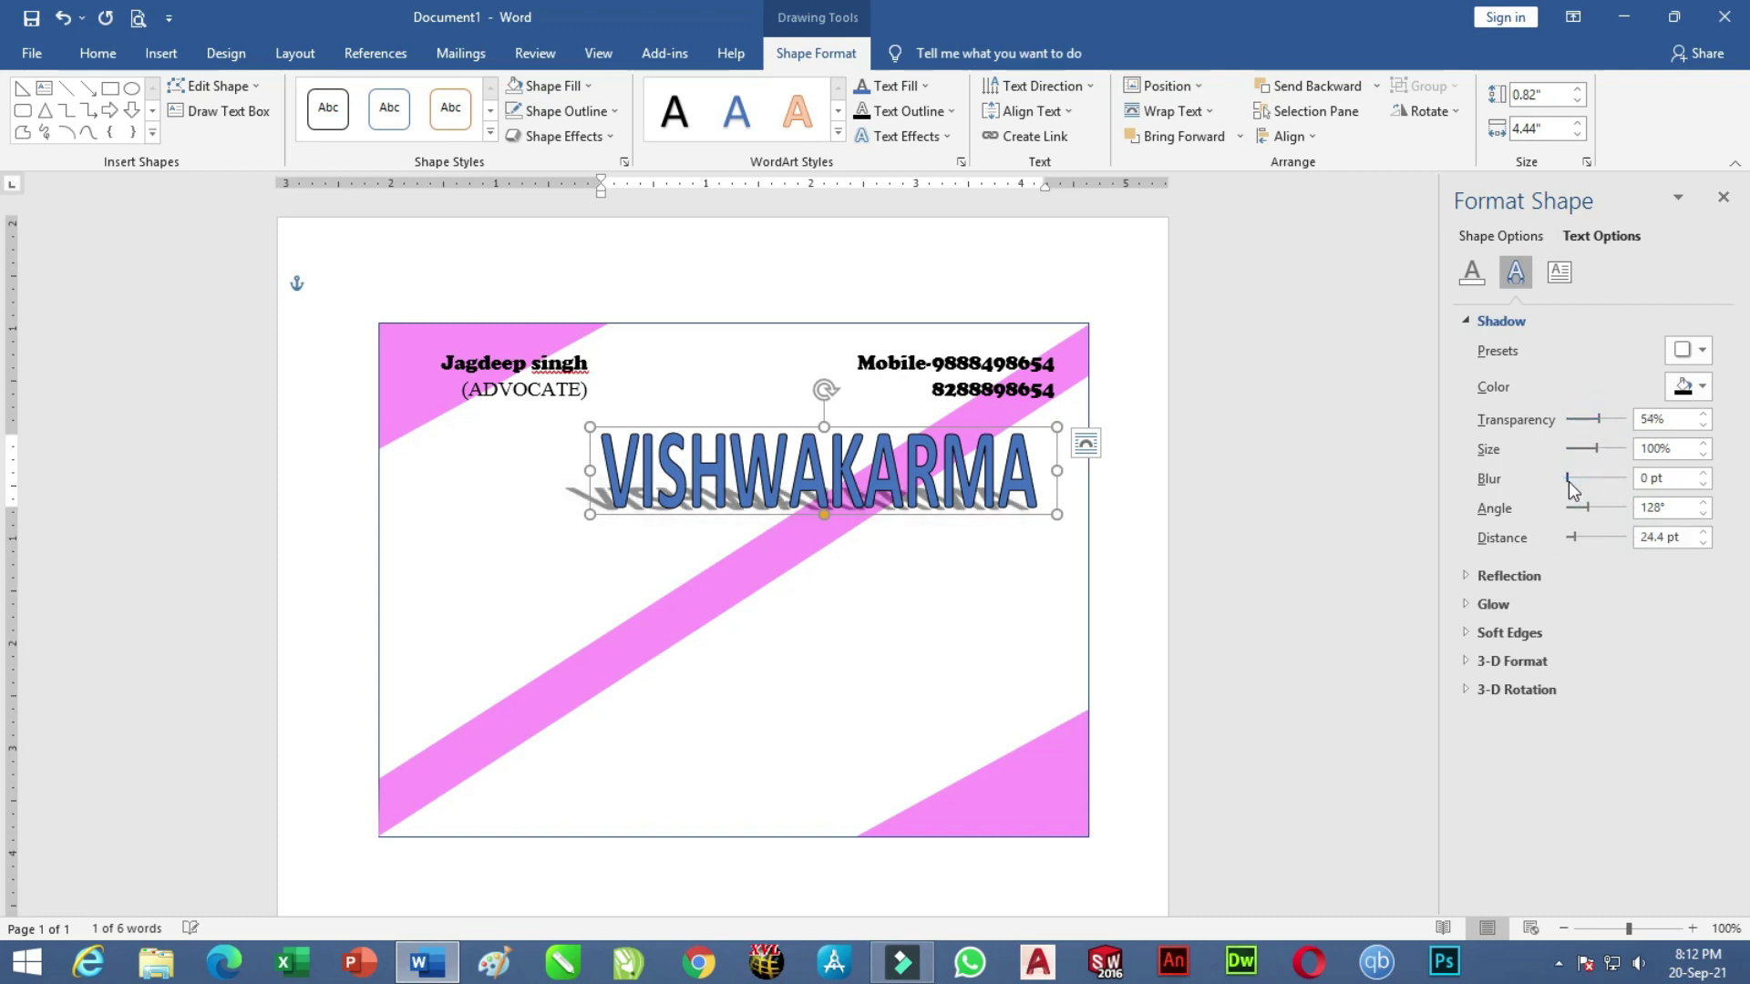
pyautogui.moveTo(1569, 481); pyautogui.dragTo(1573, 483)
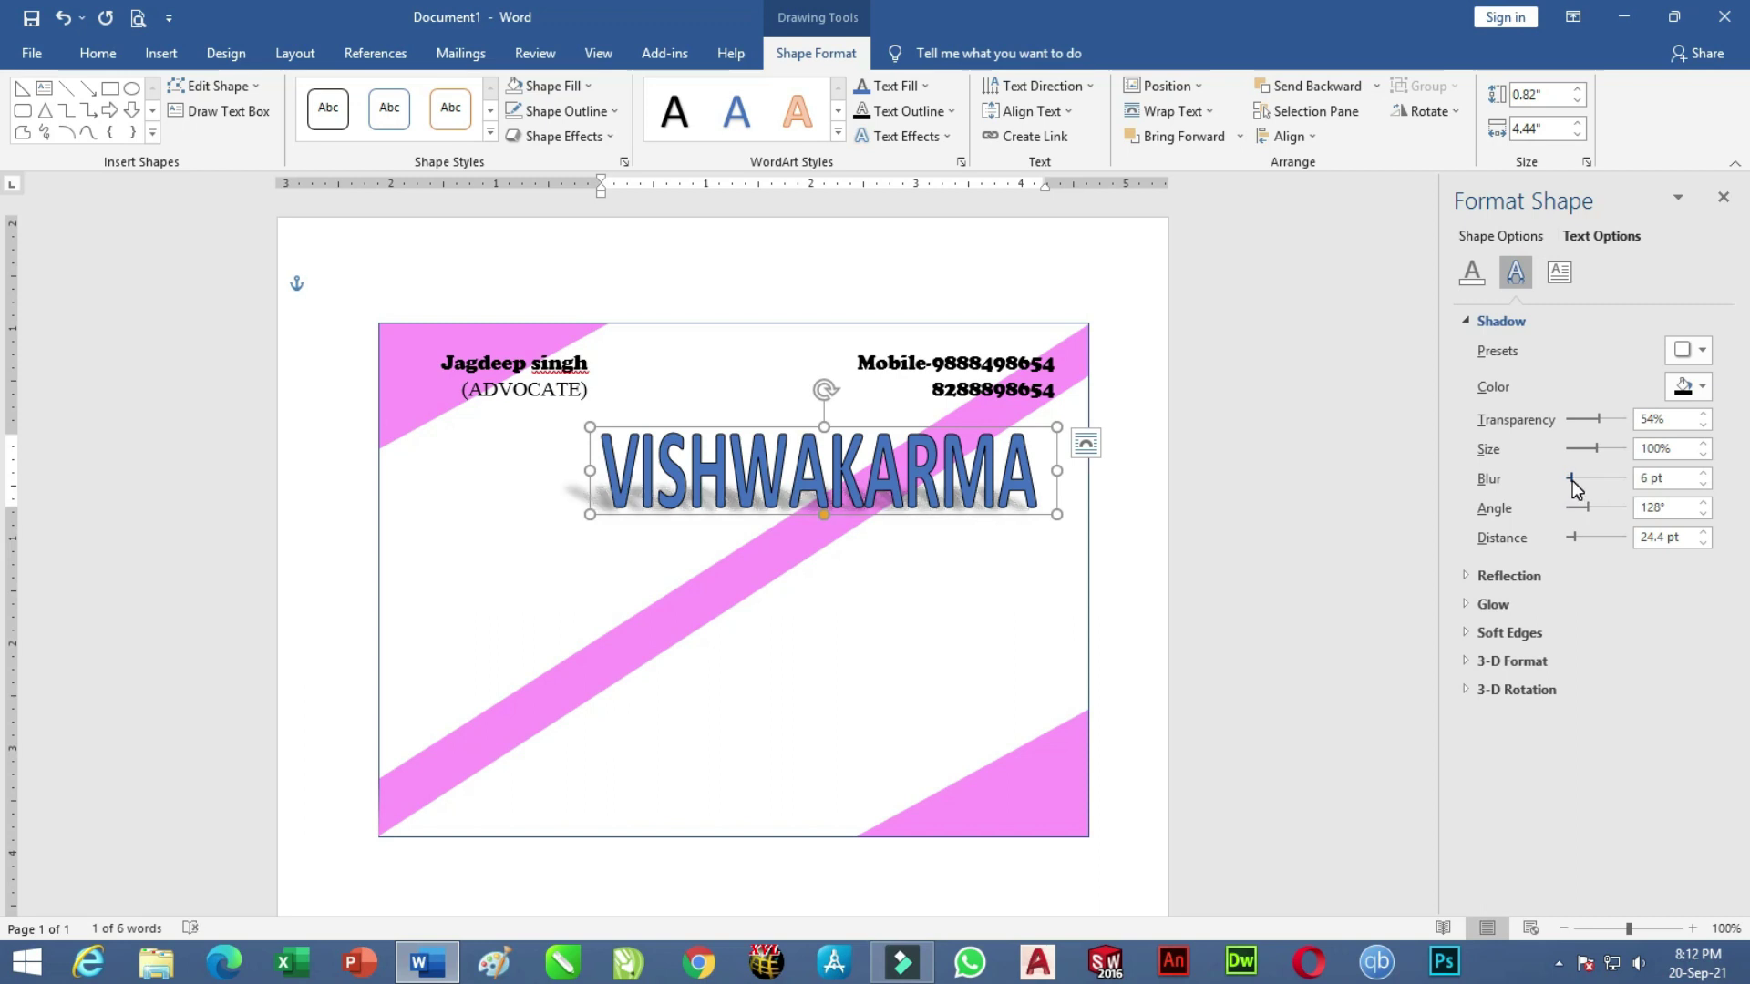
pyautogui.click(1703, 483)
pyautogui.click(1703, 485)
pyautogui.click(1703, 485)
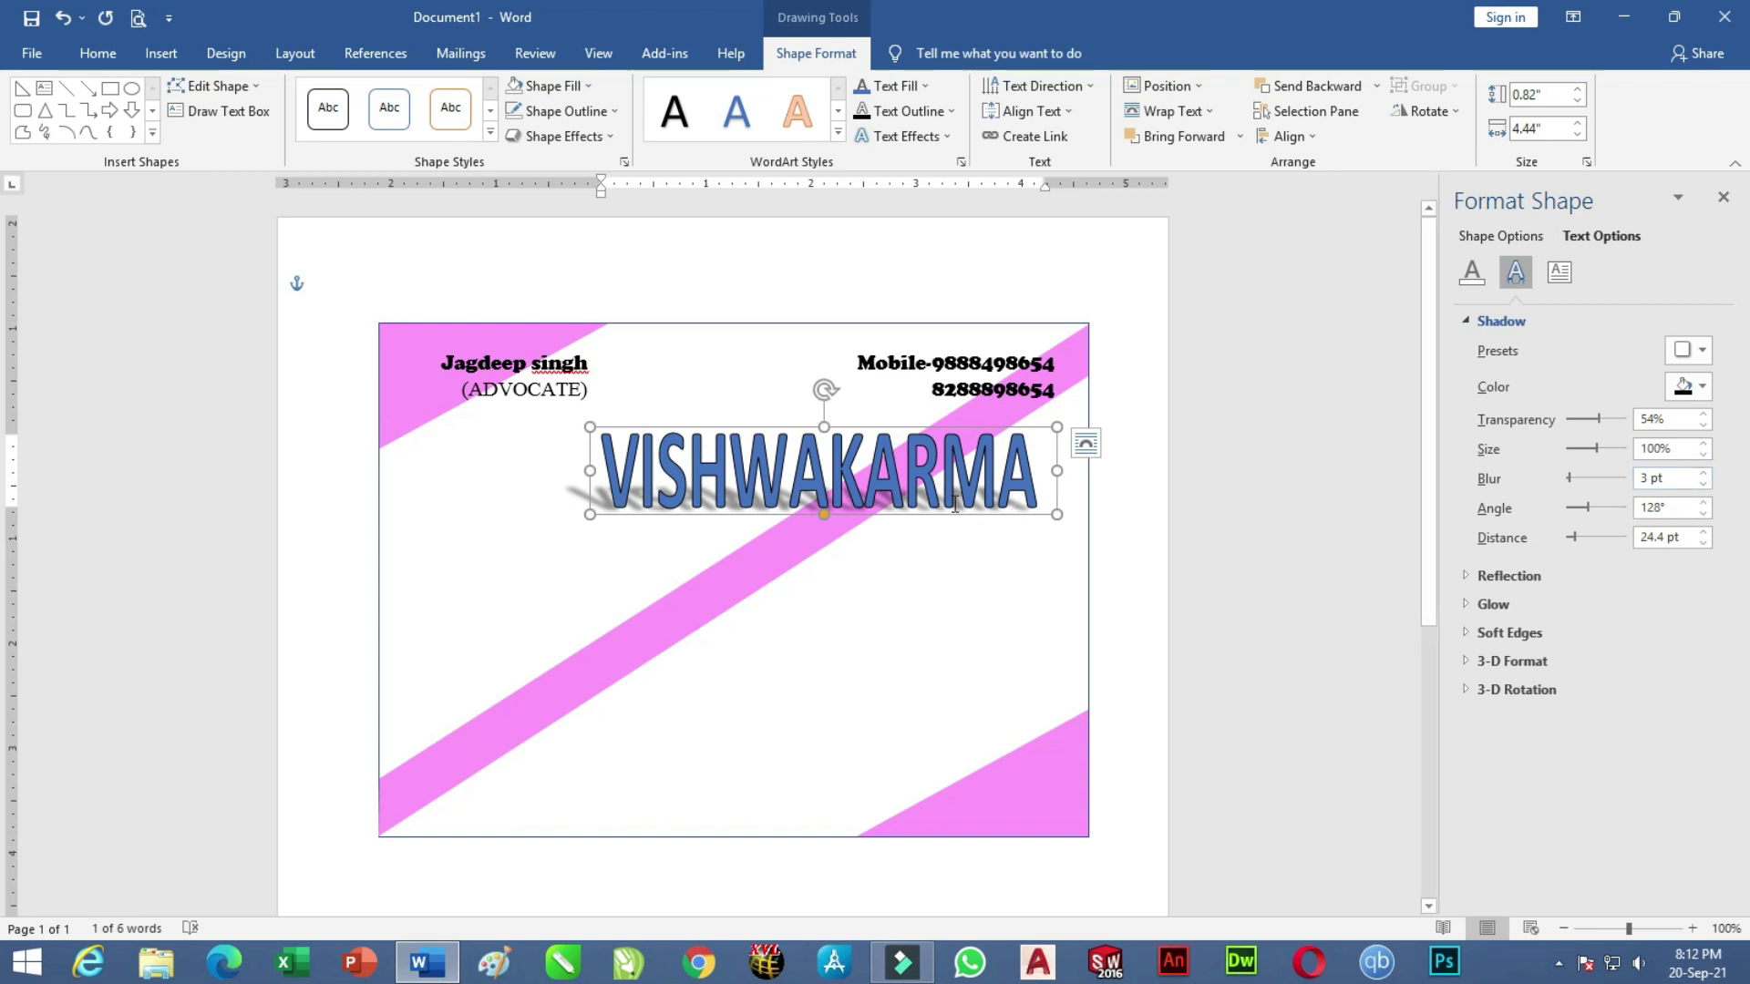
pyautogui.moveTo(961, 427); pyautogui.dragTo(961, 425)
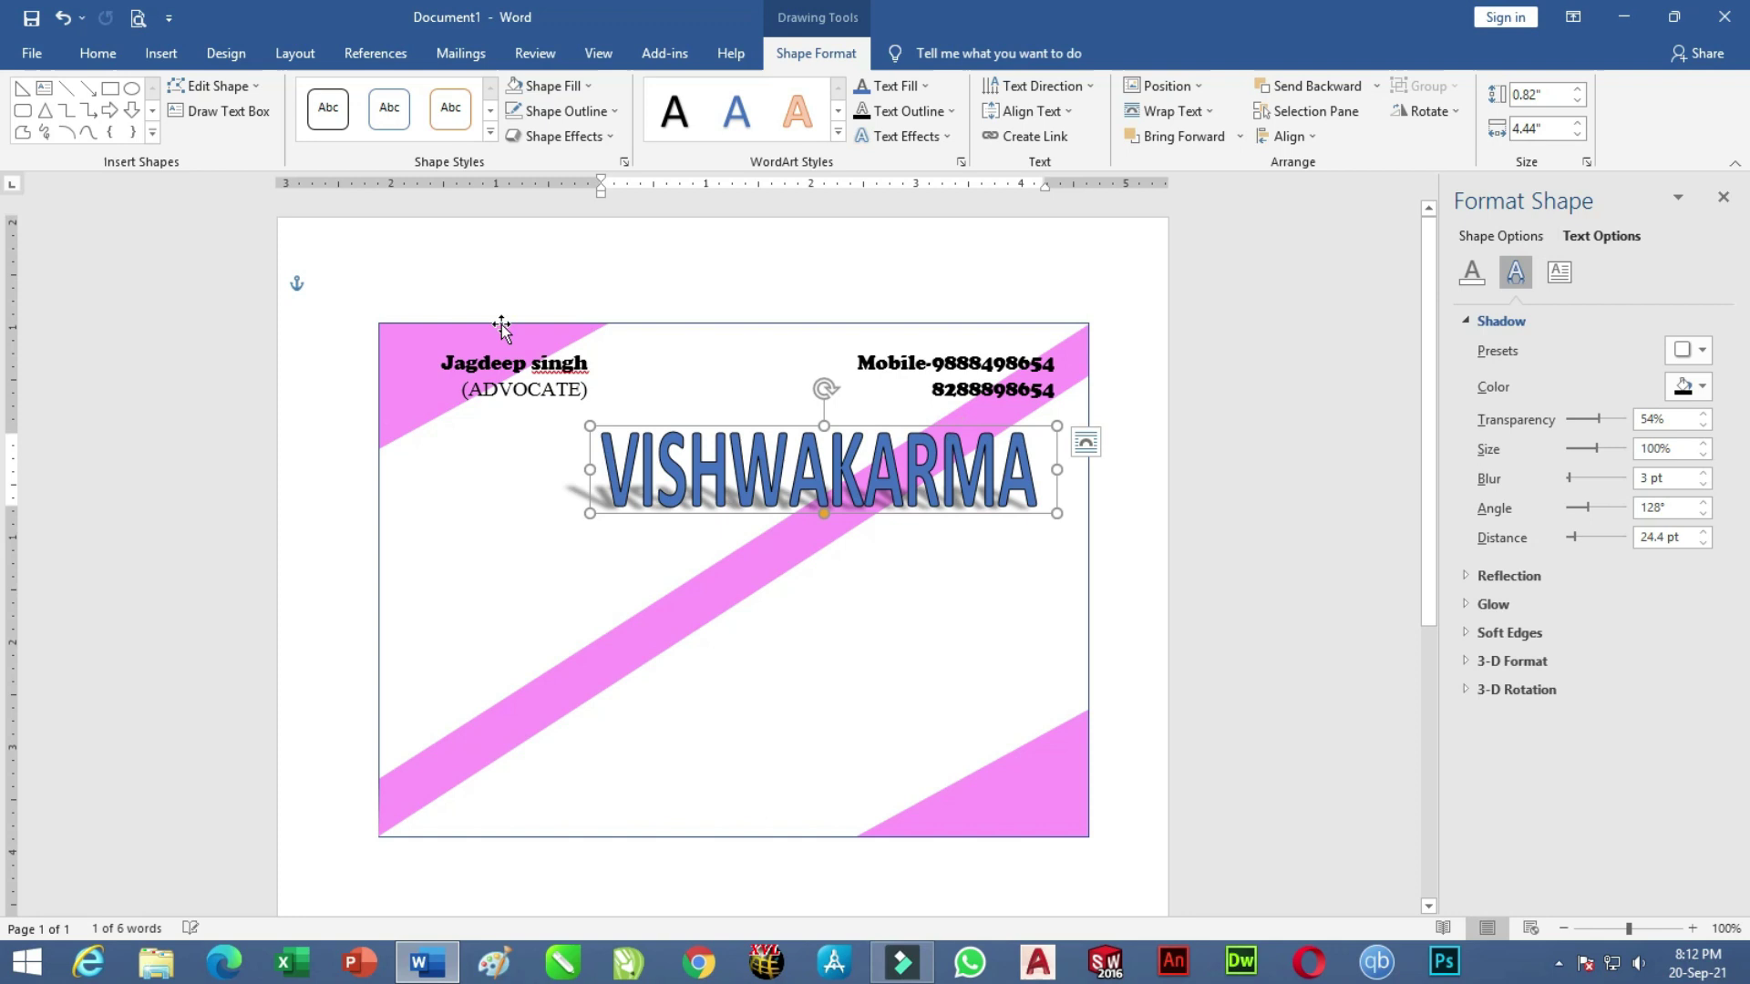
# Step: Draw a text box below VISHWAKARMA and type COMPUTER EXPERTS
pyautogui.click(148, 55)
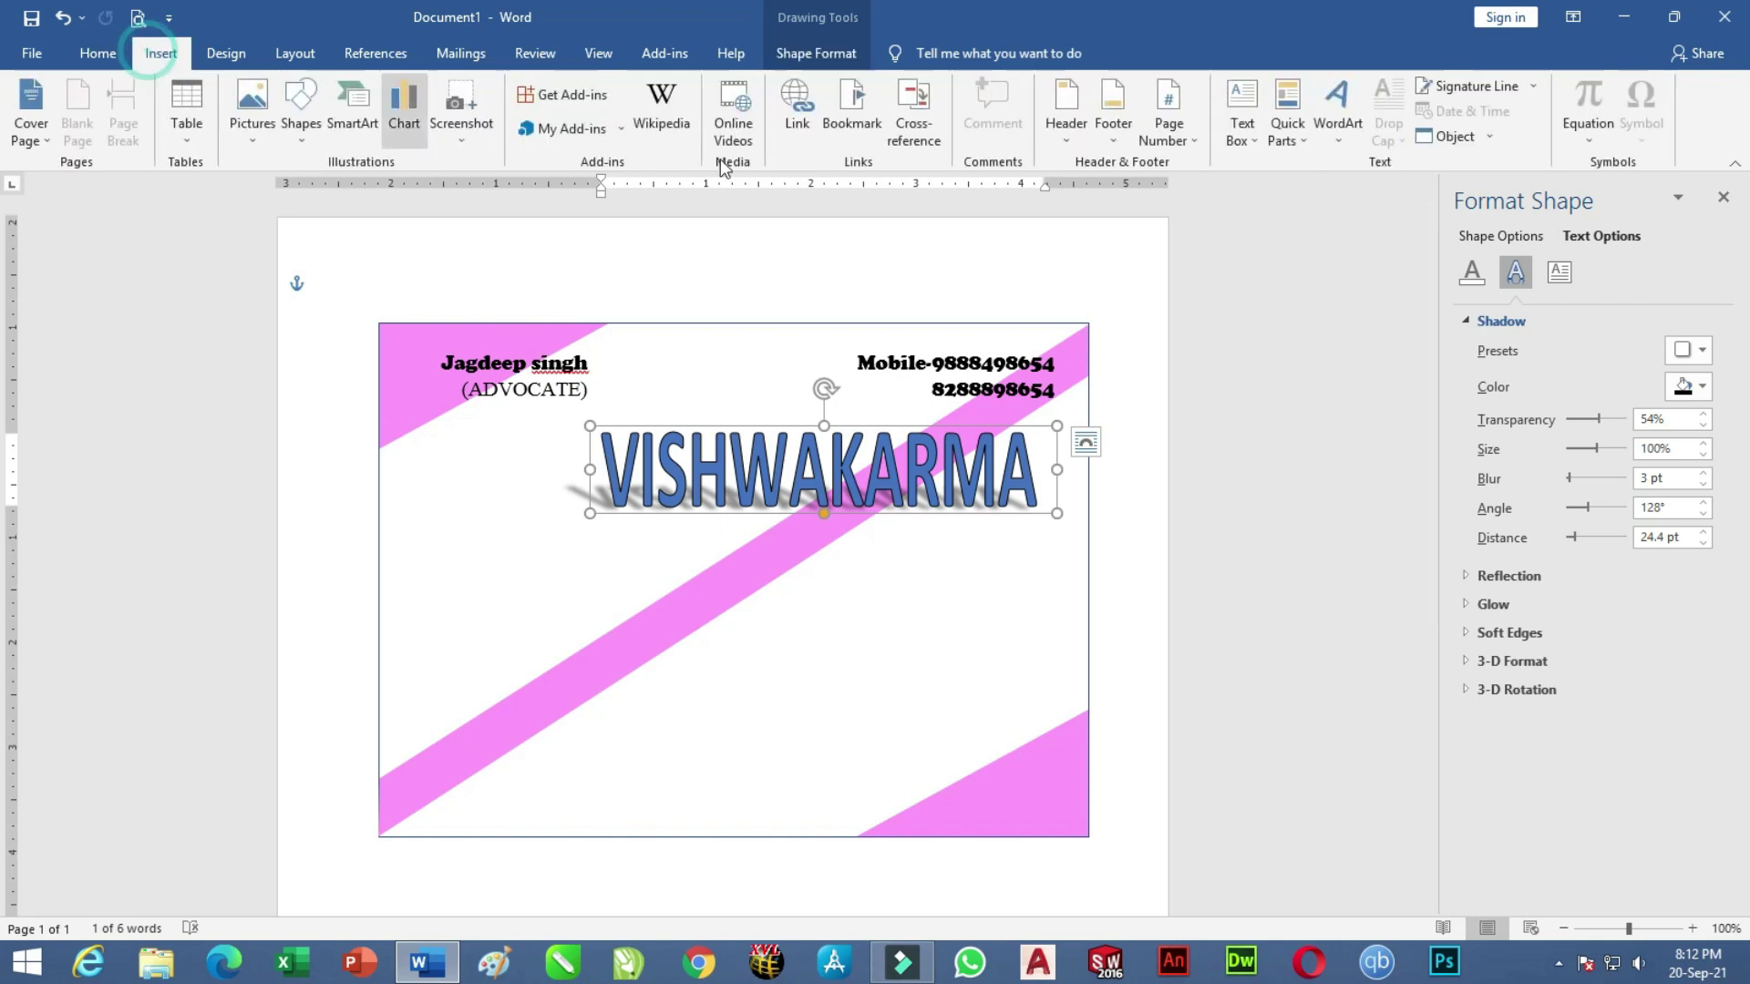
pyautogui.click(1236, 137)
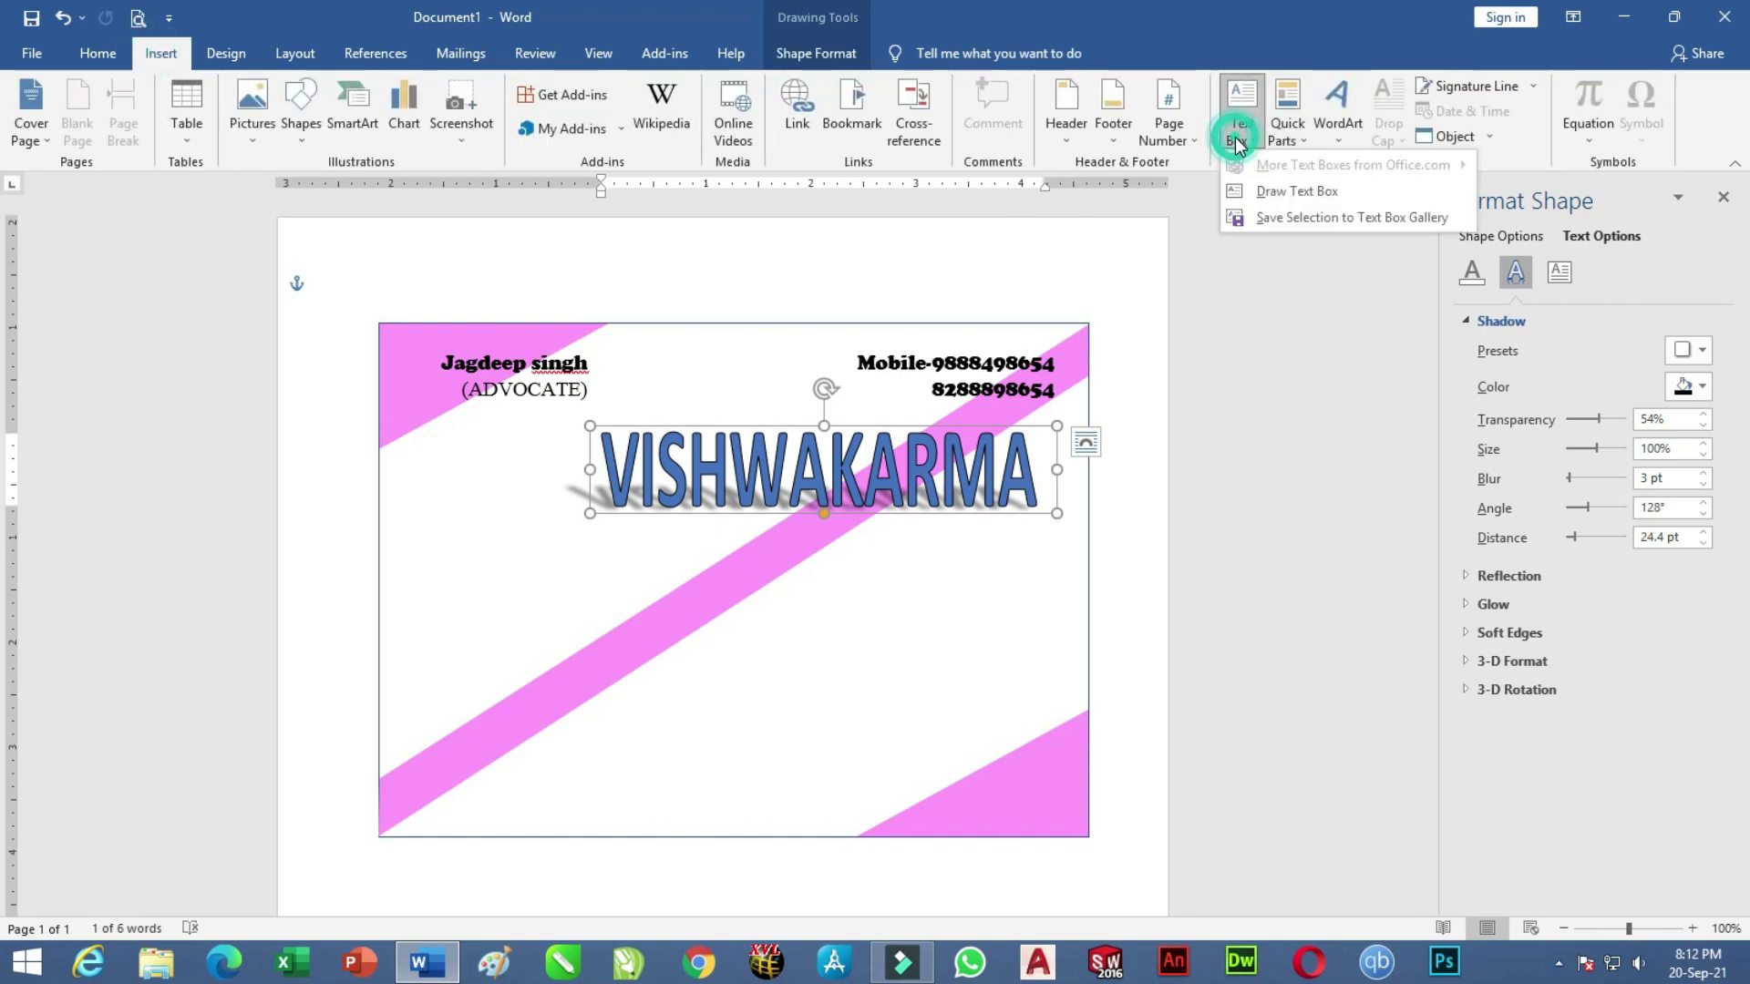
pyautogui.click(1294, 190)
pyautogui.moveTo(557, 534)
pyautogui.mouseDown()
pyautogui.moveTo(954, 620)
pyautogui.moveTo(1027, 610)
pyautogui.mouseUp()
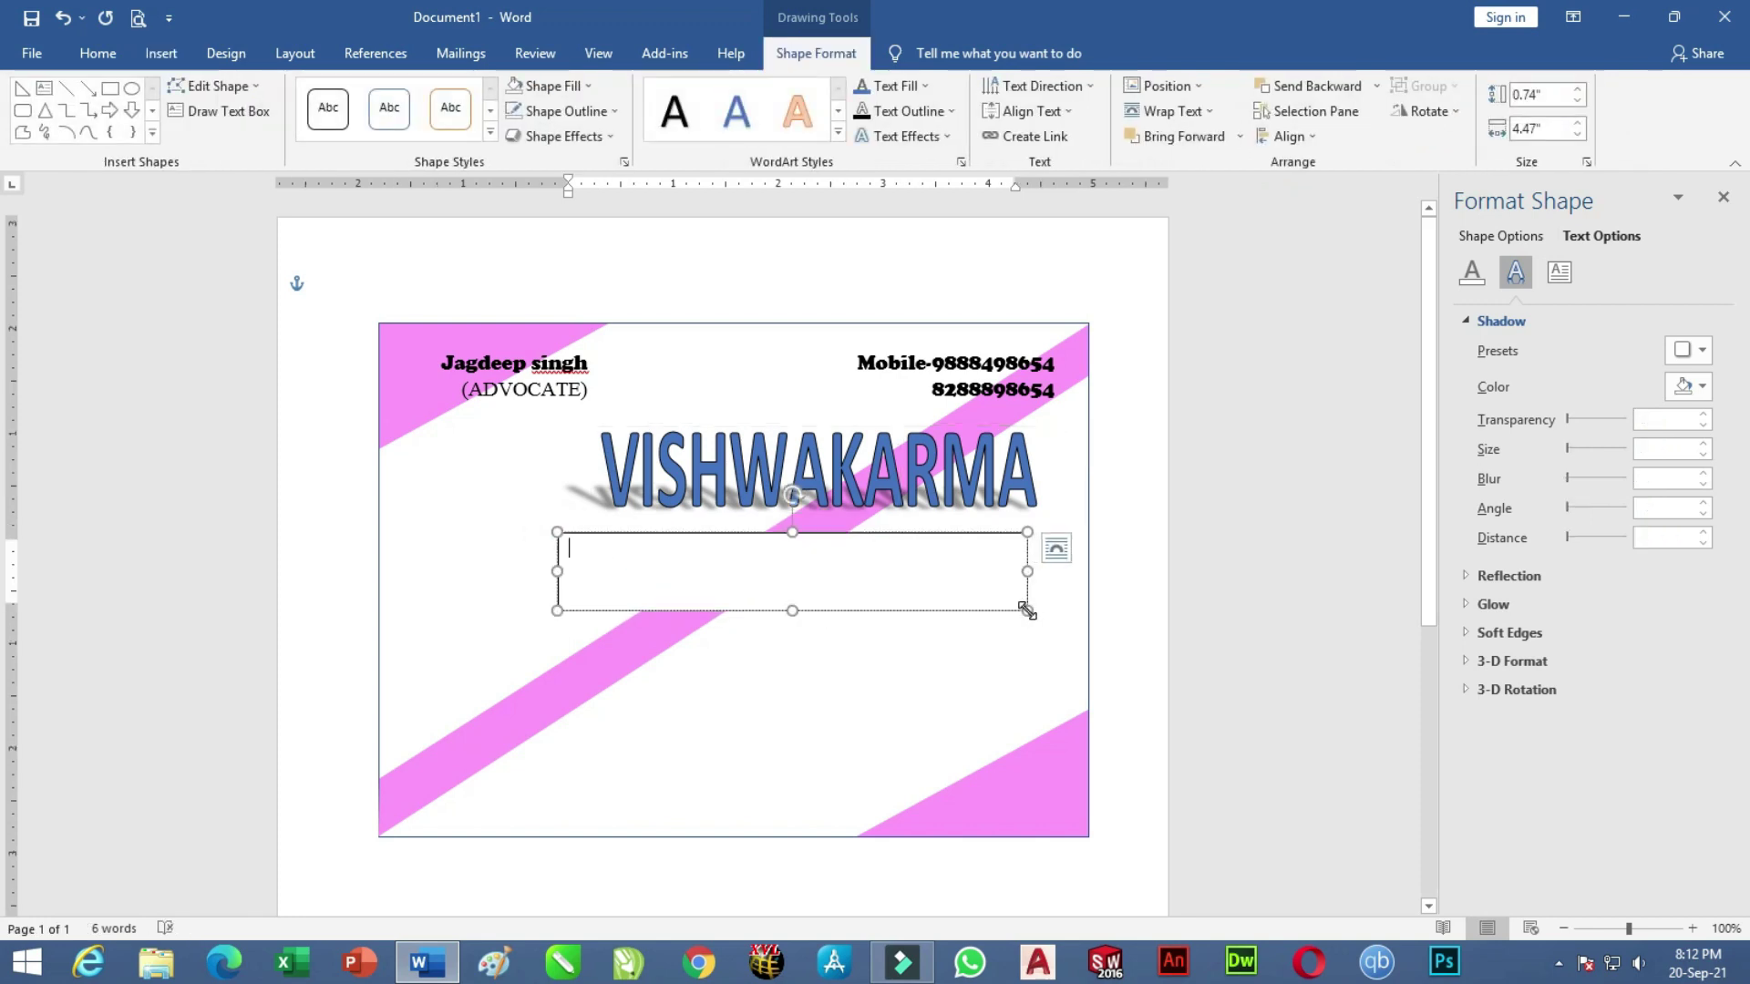
pyautogui.write('cCOMPUTER EXPERTS')
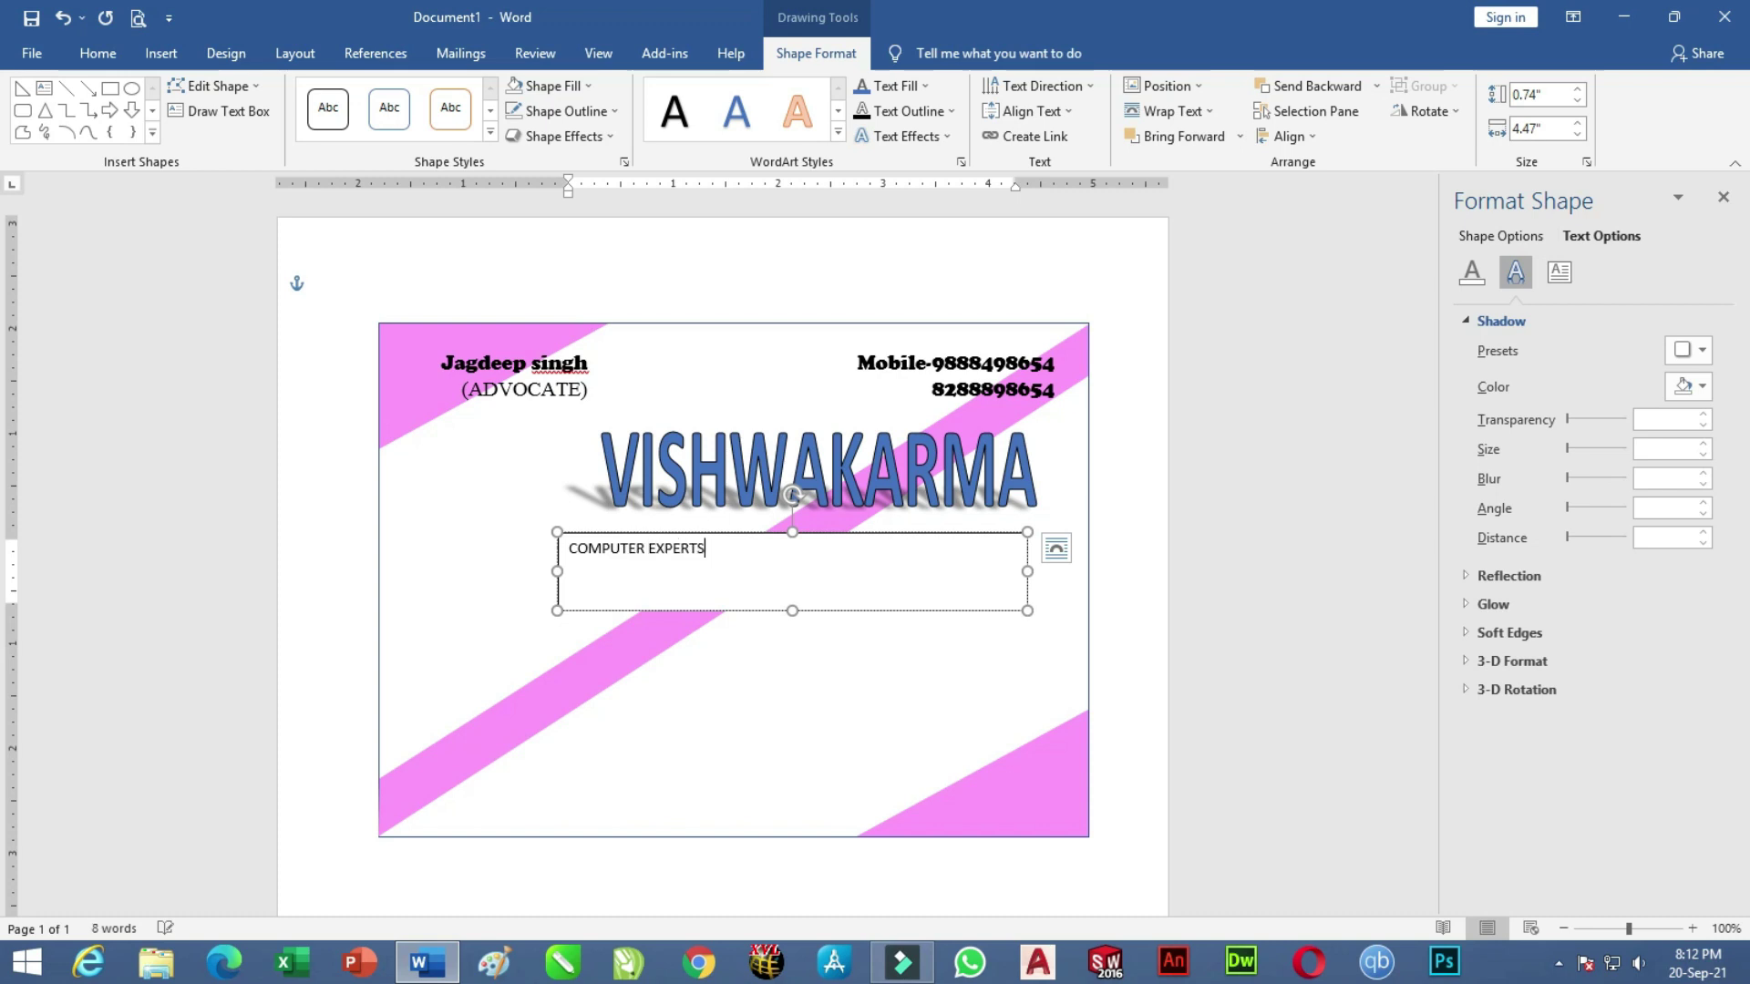
# Step: Set COMPUTER EXPERTS to 26 pt Cooper Black and move its box up and right
pyautogui.tripleClick(750, 558)
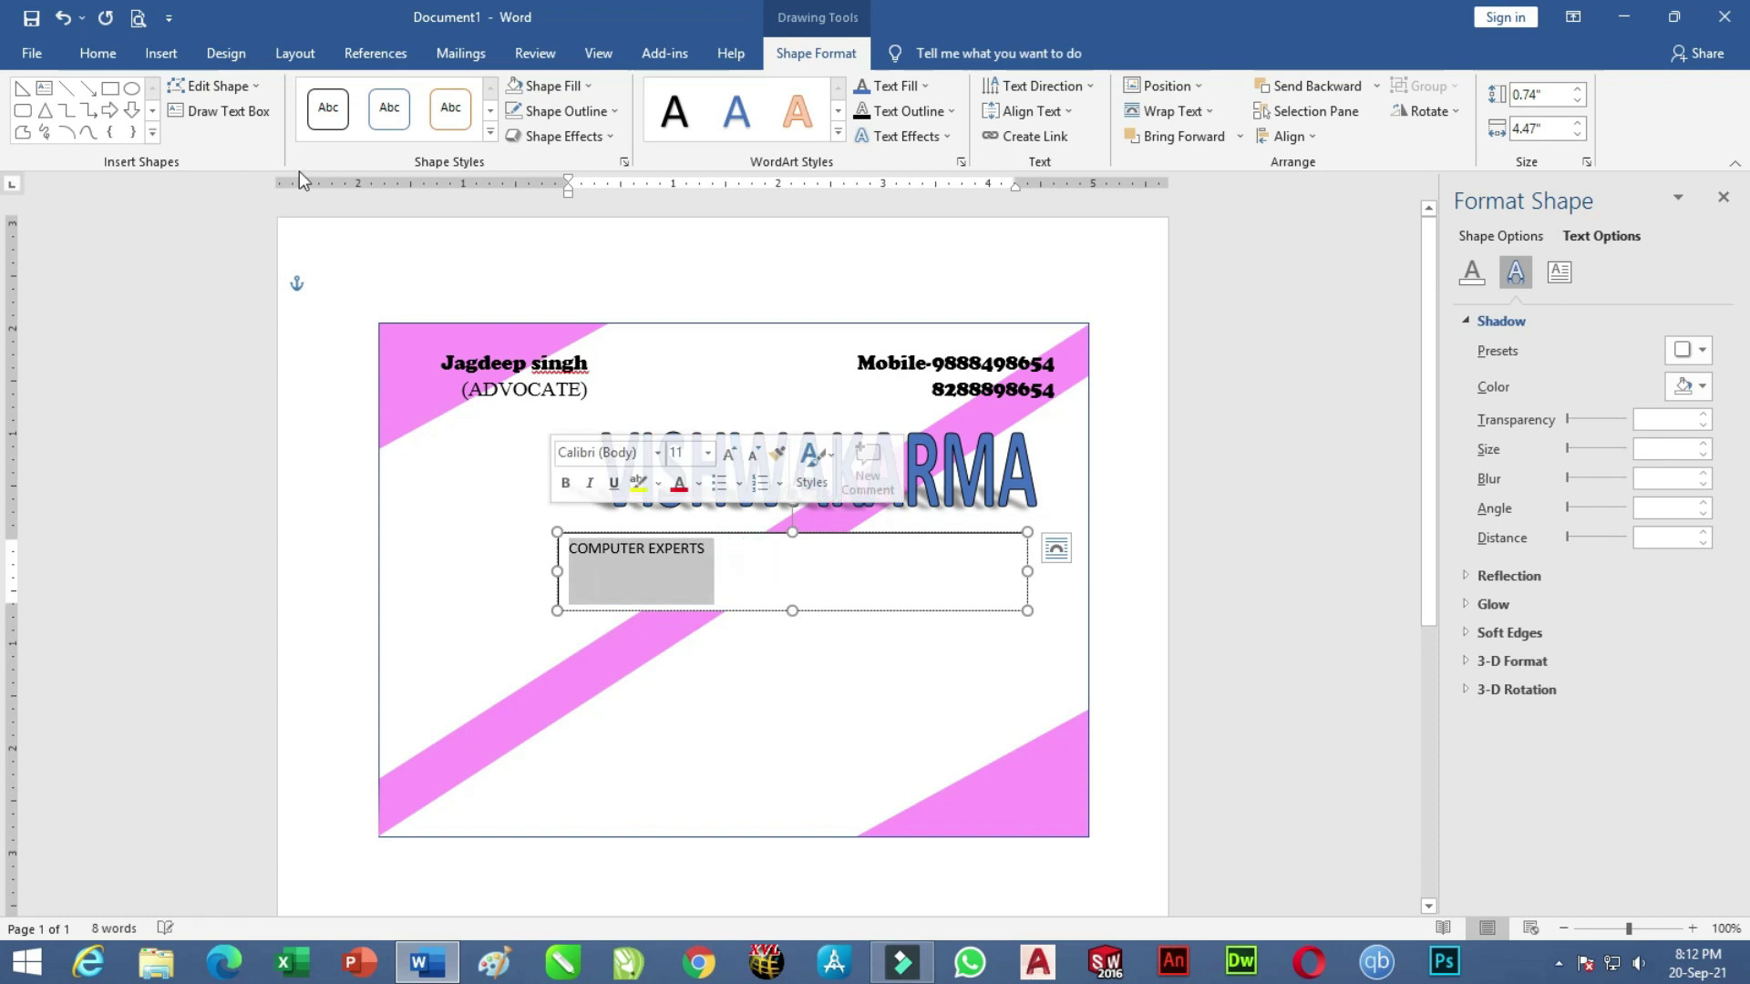
pyautogui.click(113, 62)
pyautogui.click(375, 94)
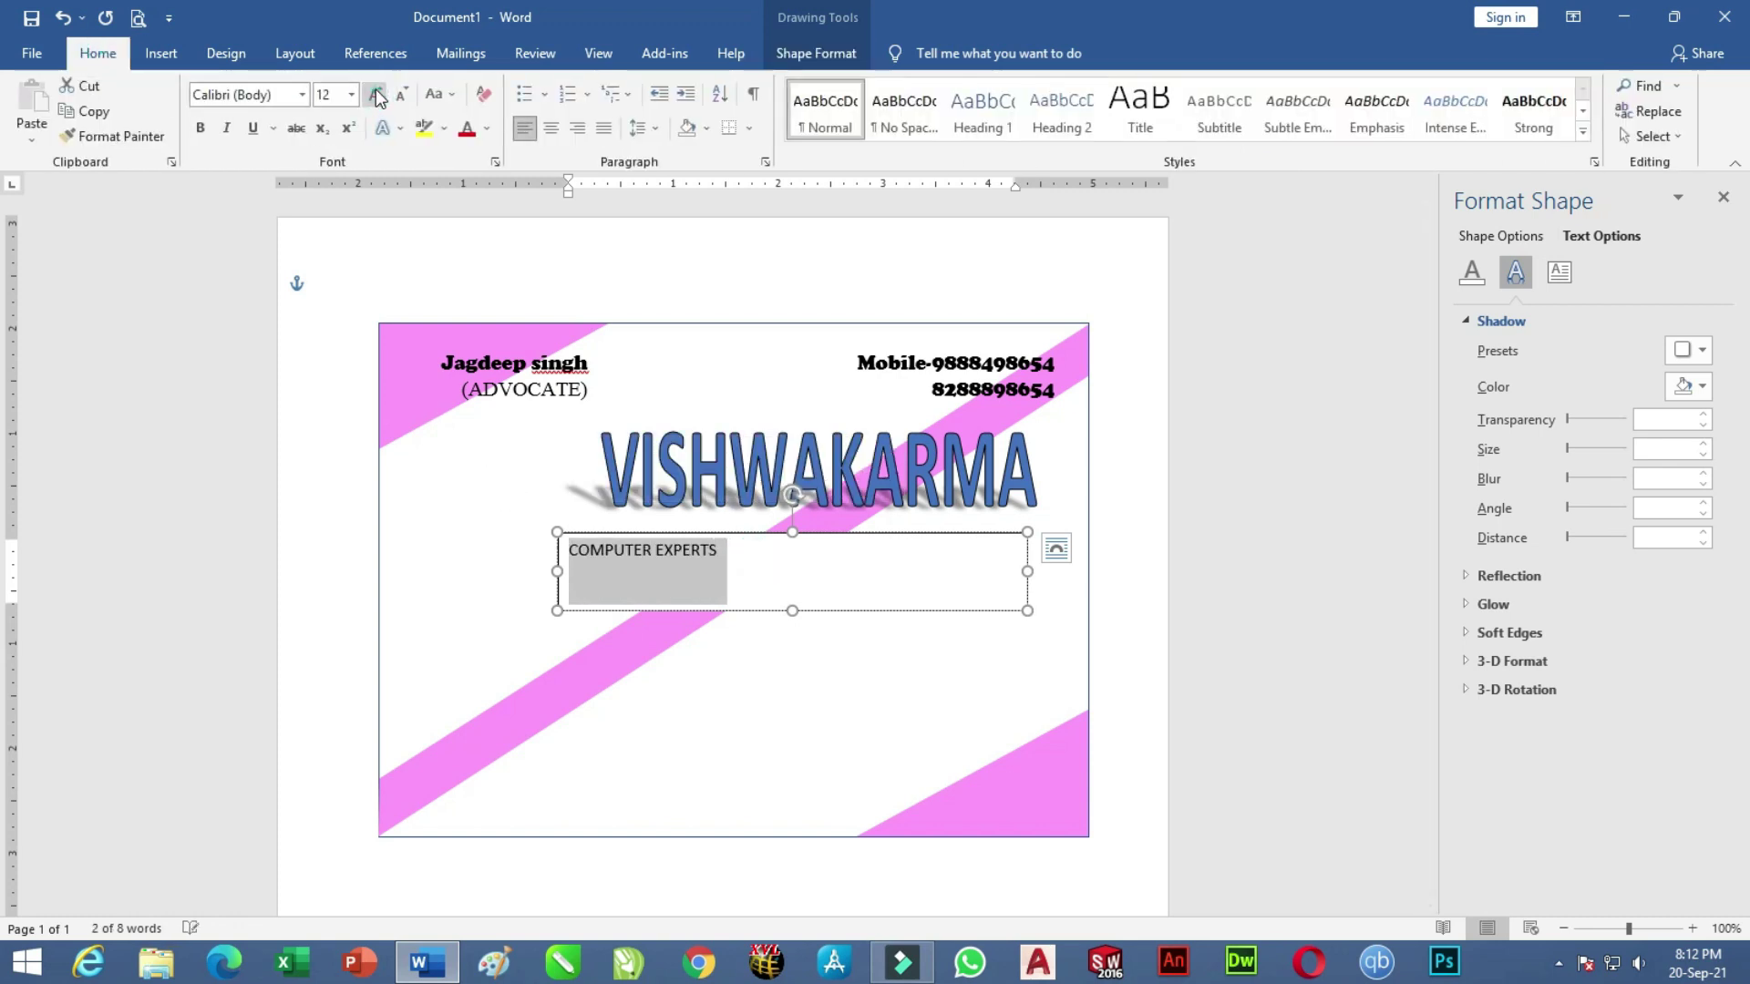
pyautogui.click(374, 94)
pyautogui.click(375, 95)
pyautogui.click(374, 94)
pyautogui.click(375, 94)
pyautogui.click(374, 95)
pyautogui.click(375, 95)
pyautogui.click(375, 94)
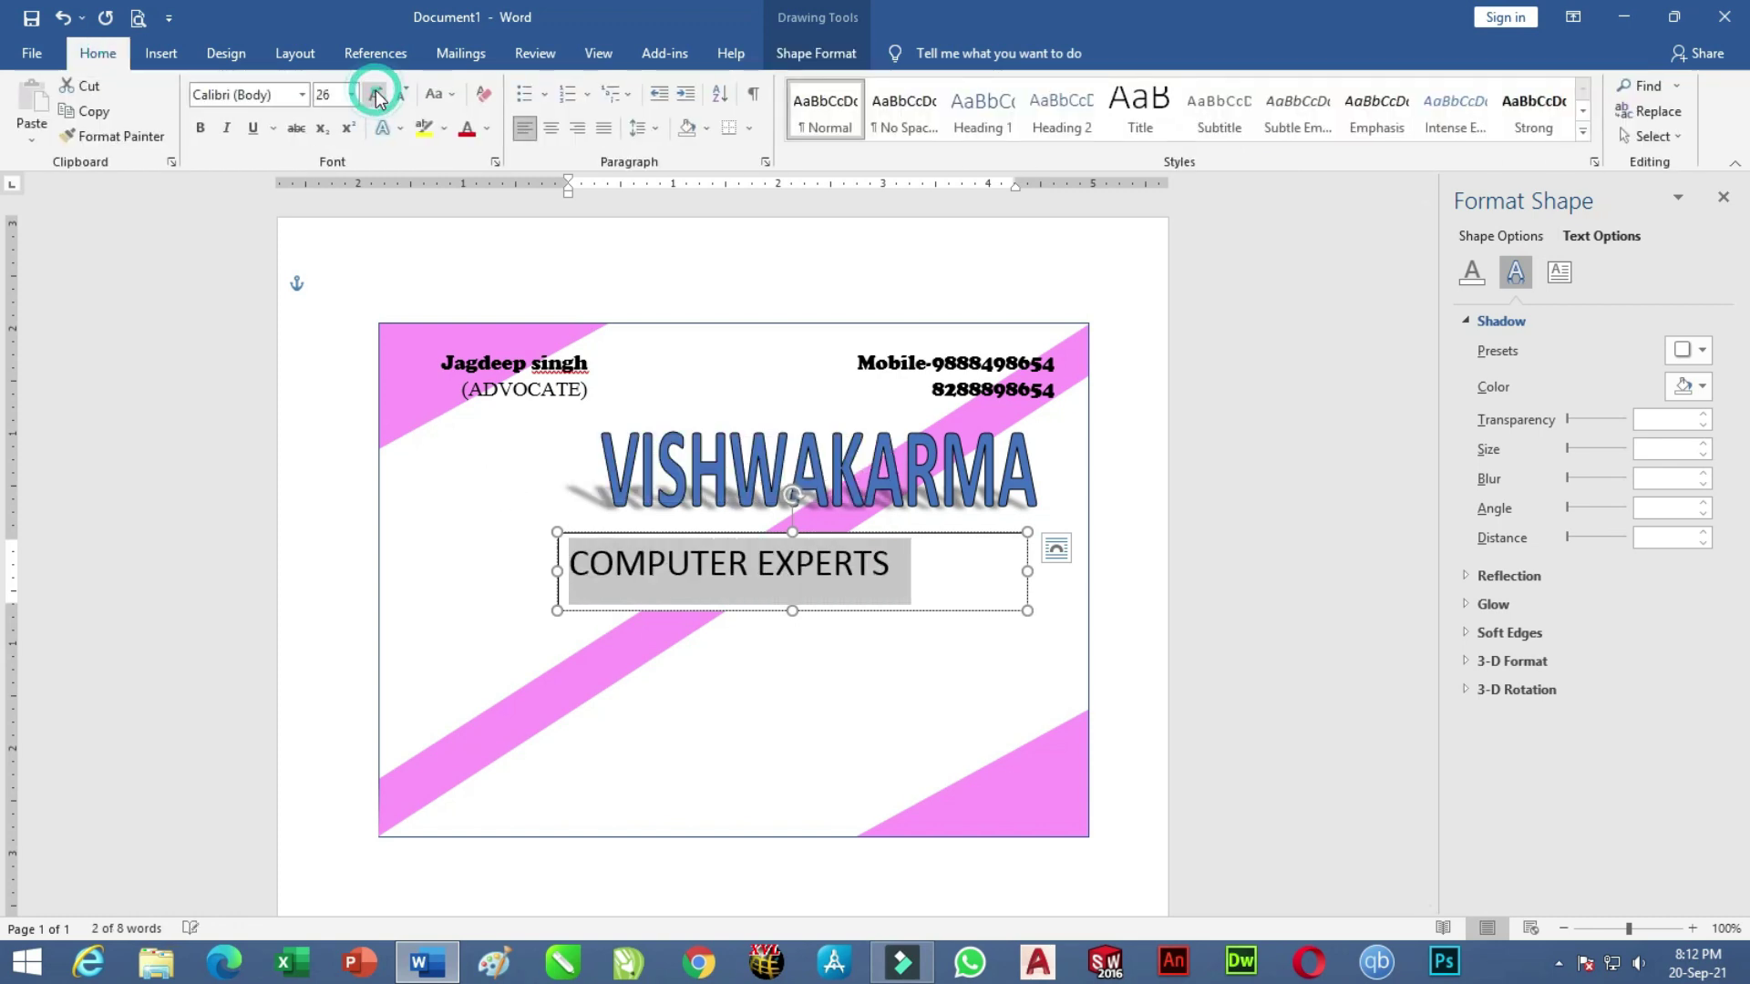
pyautogui.click(301, 94)
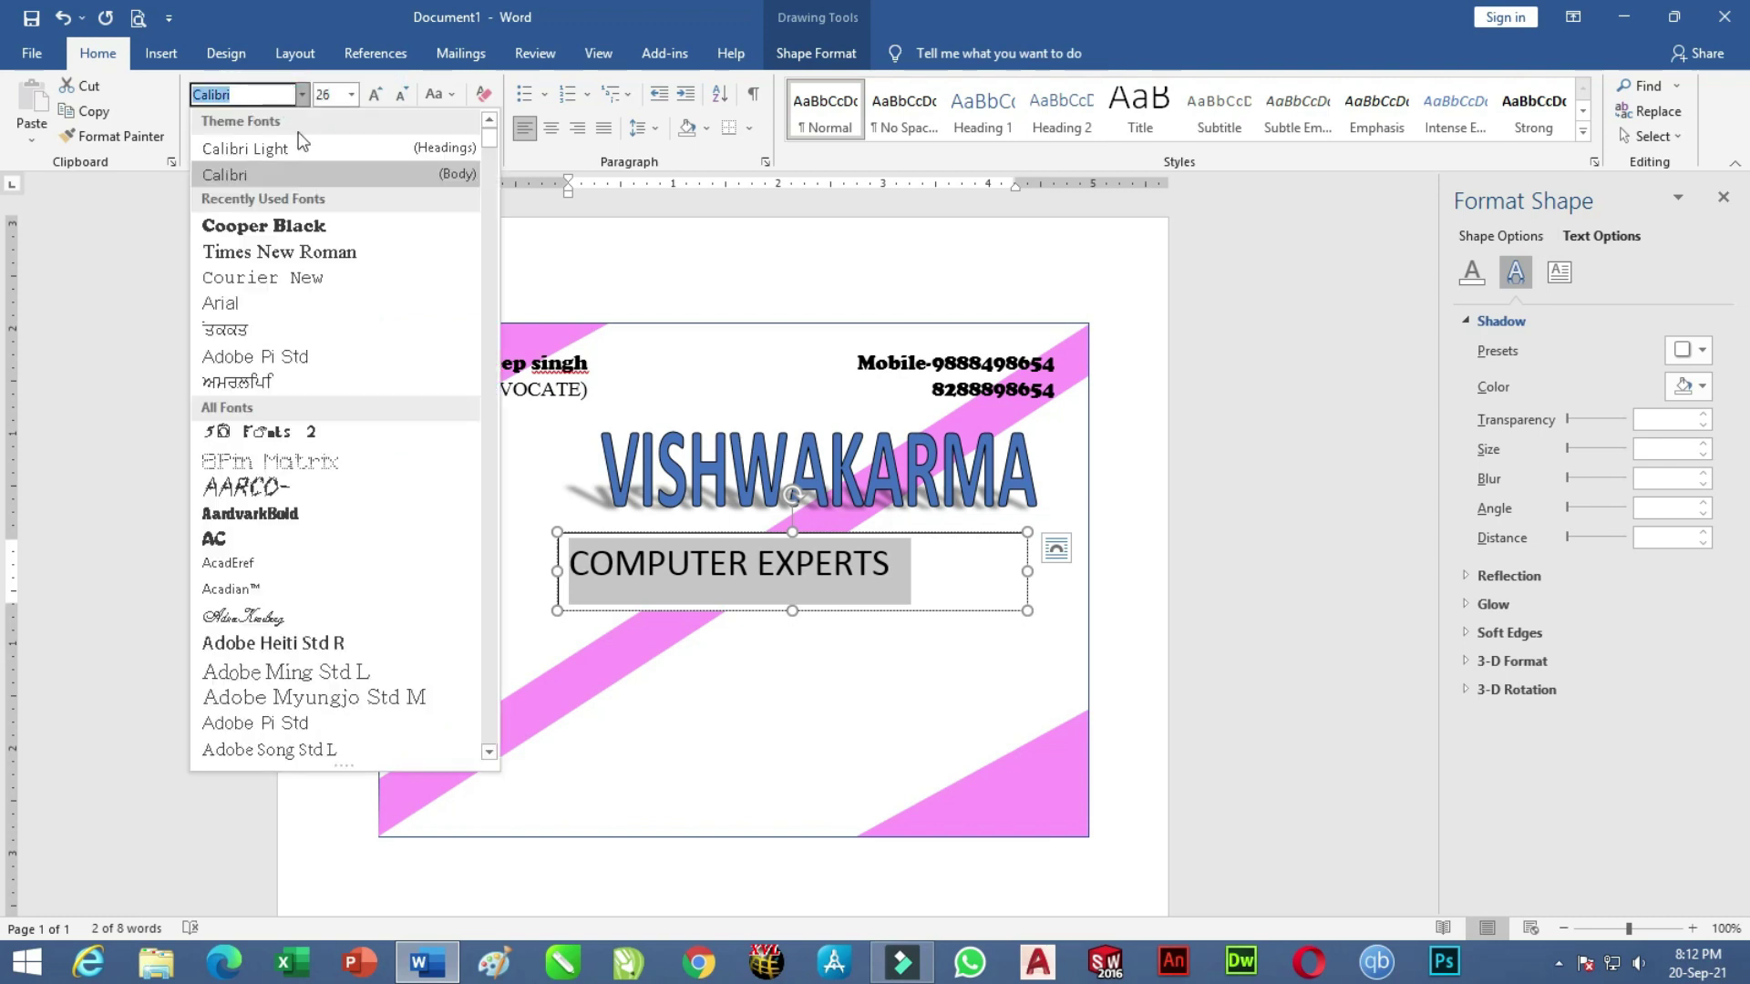
pyautogui.click(288, 218)
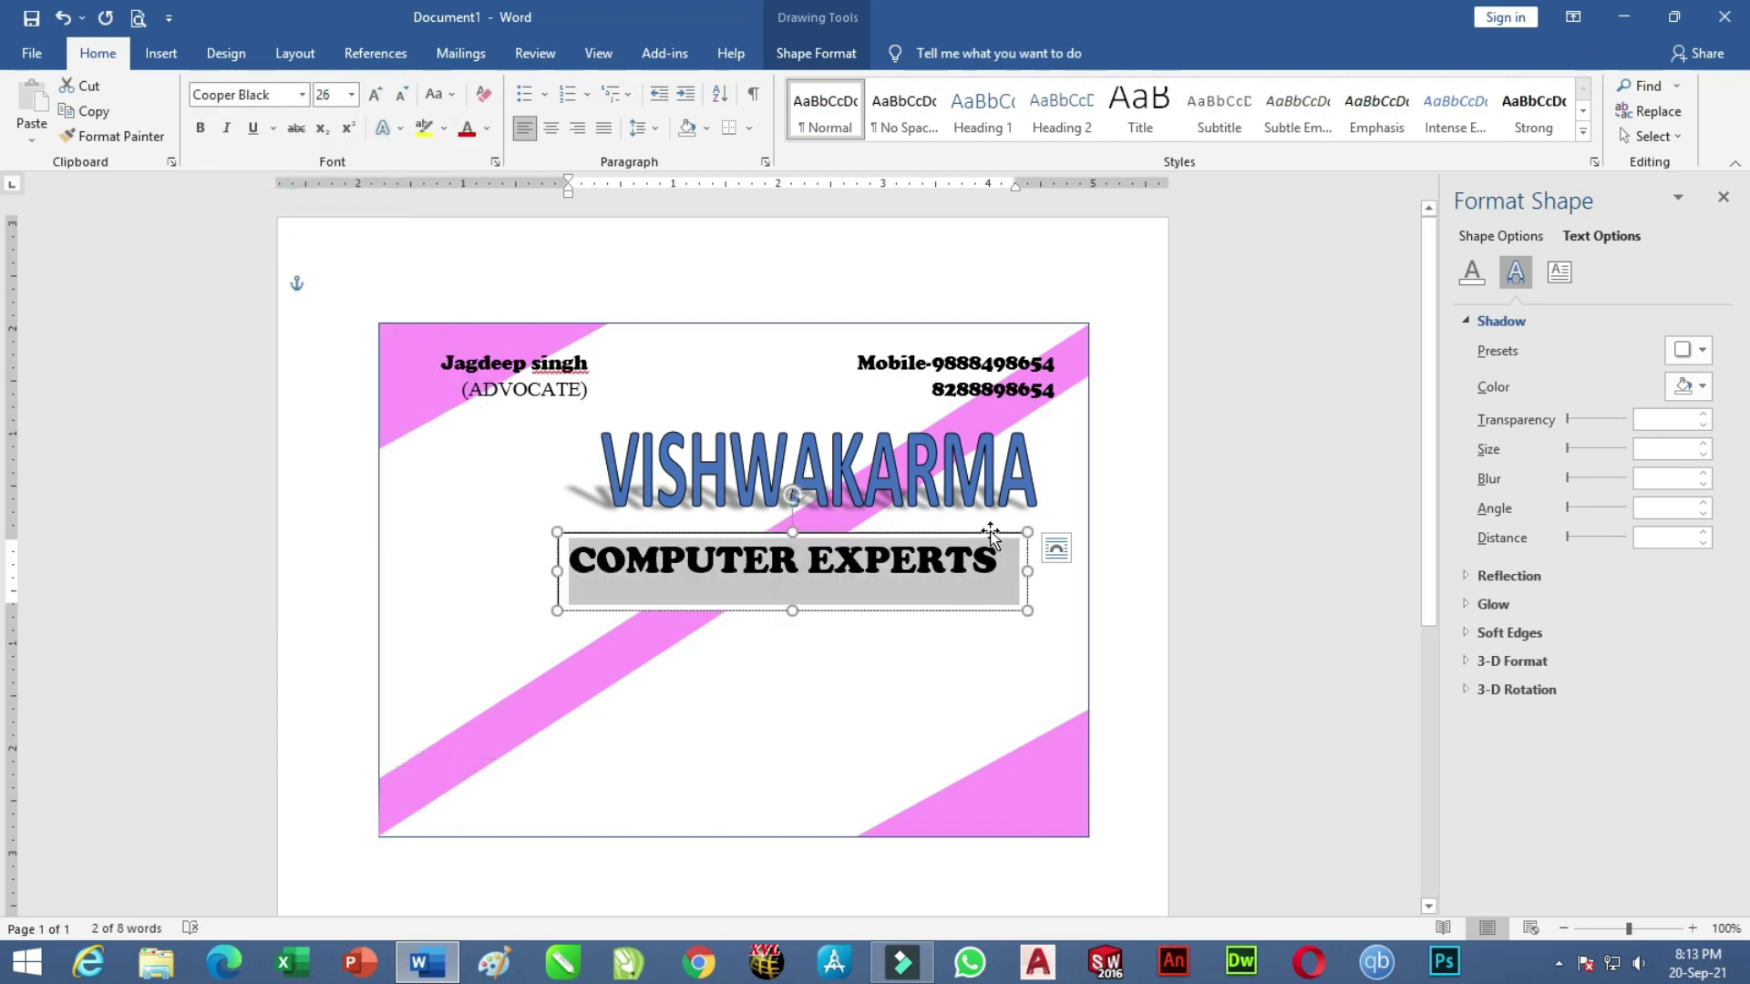
pyautogui.moveTo(990, 532); pyautogui.dragTo(1023, 518)
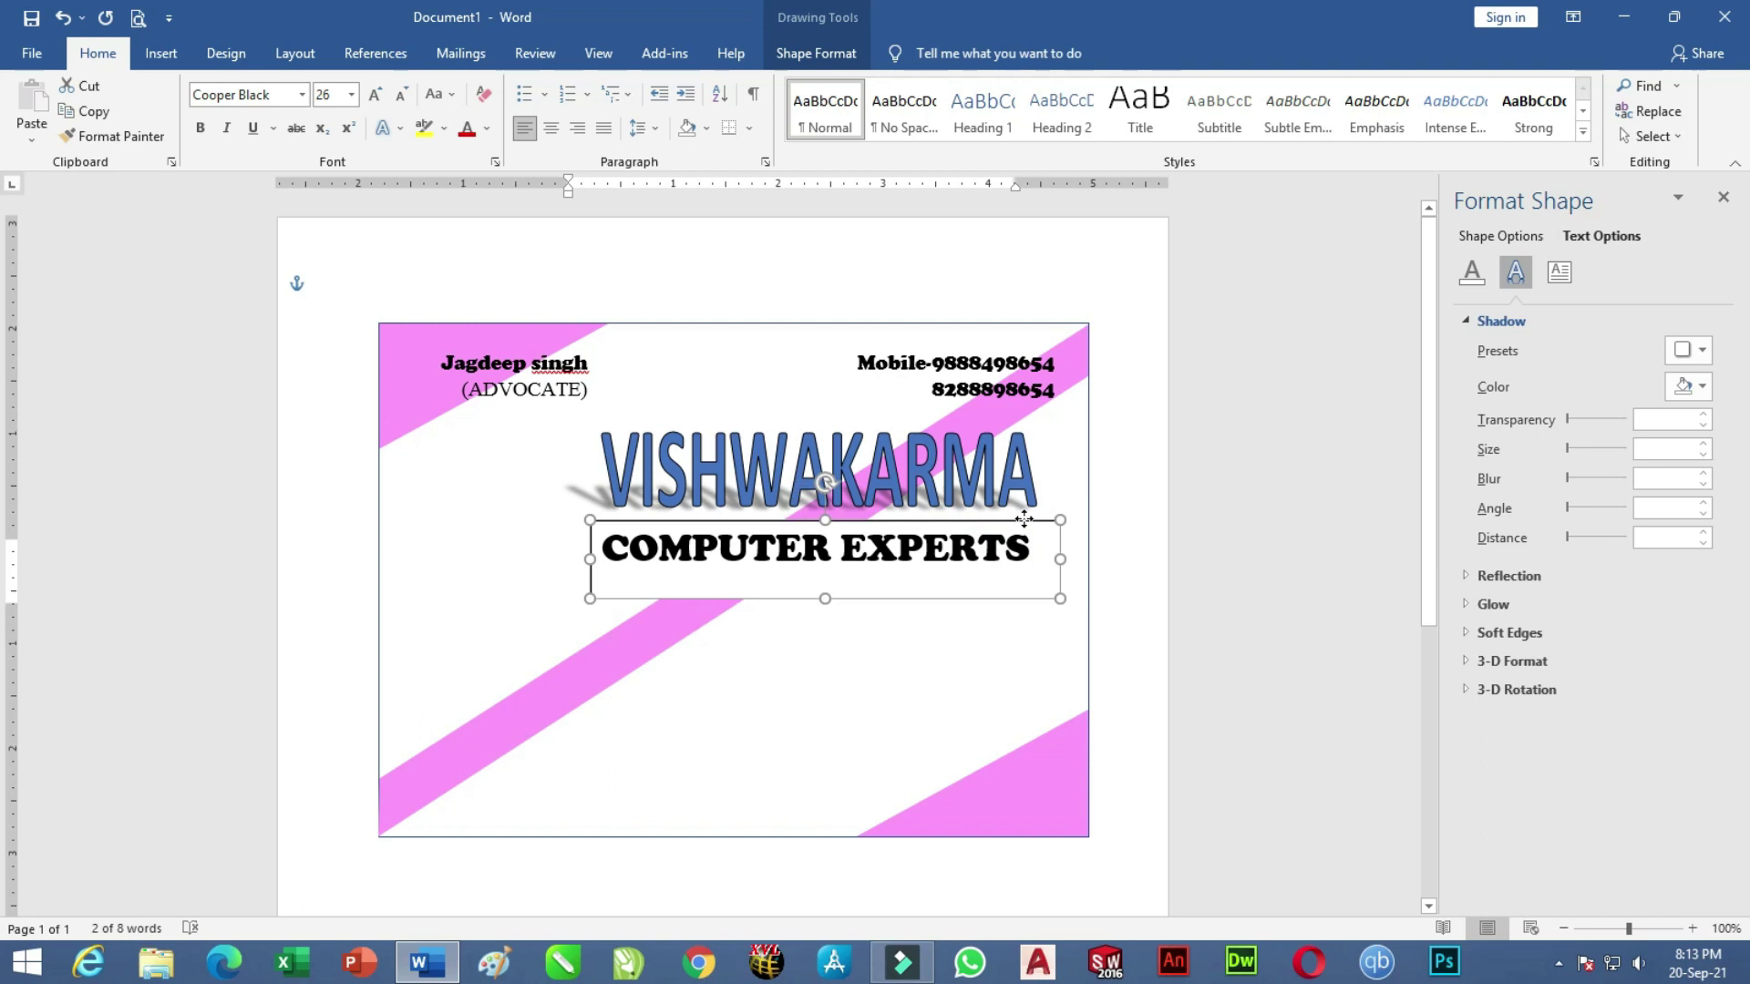
# Step: Give the COMPUTER EXPERTS box No Fill and No Outline
pyautogui.click(802, 53)
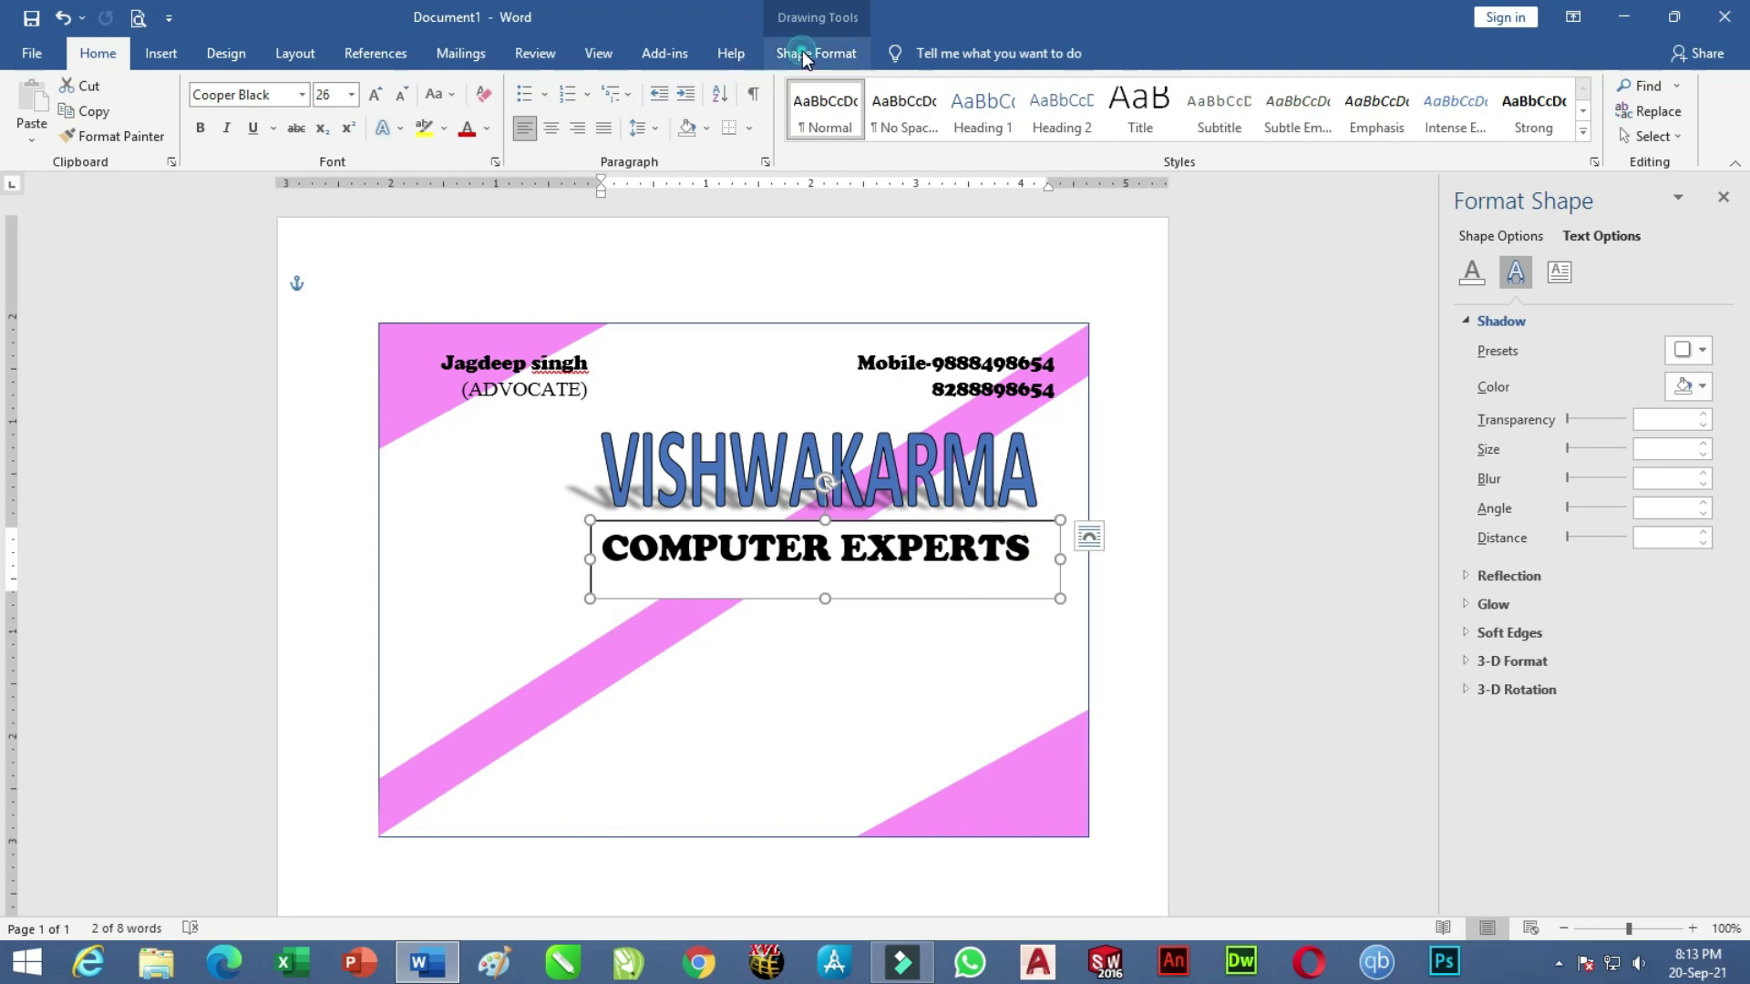
pyautogui.click(550, 86)
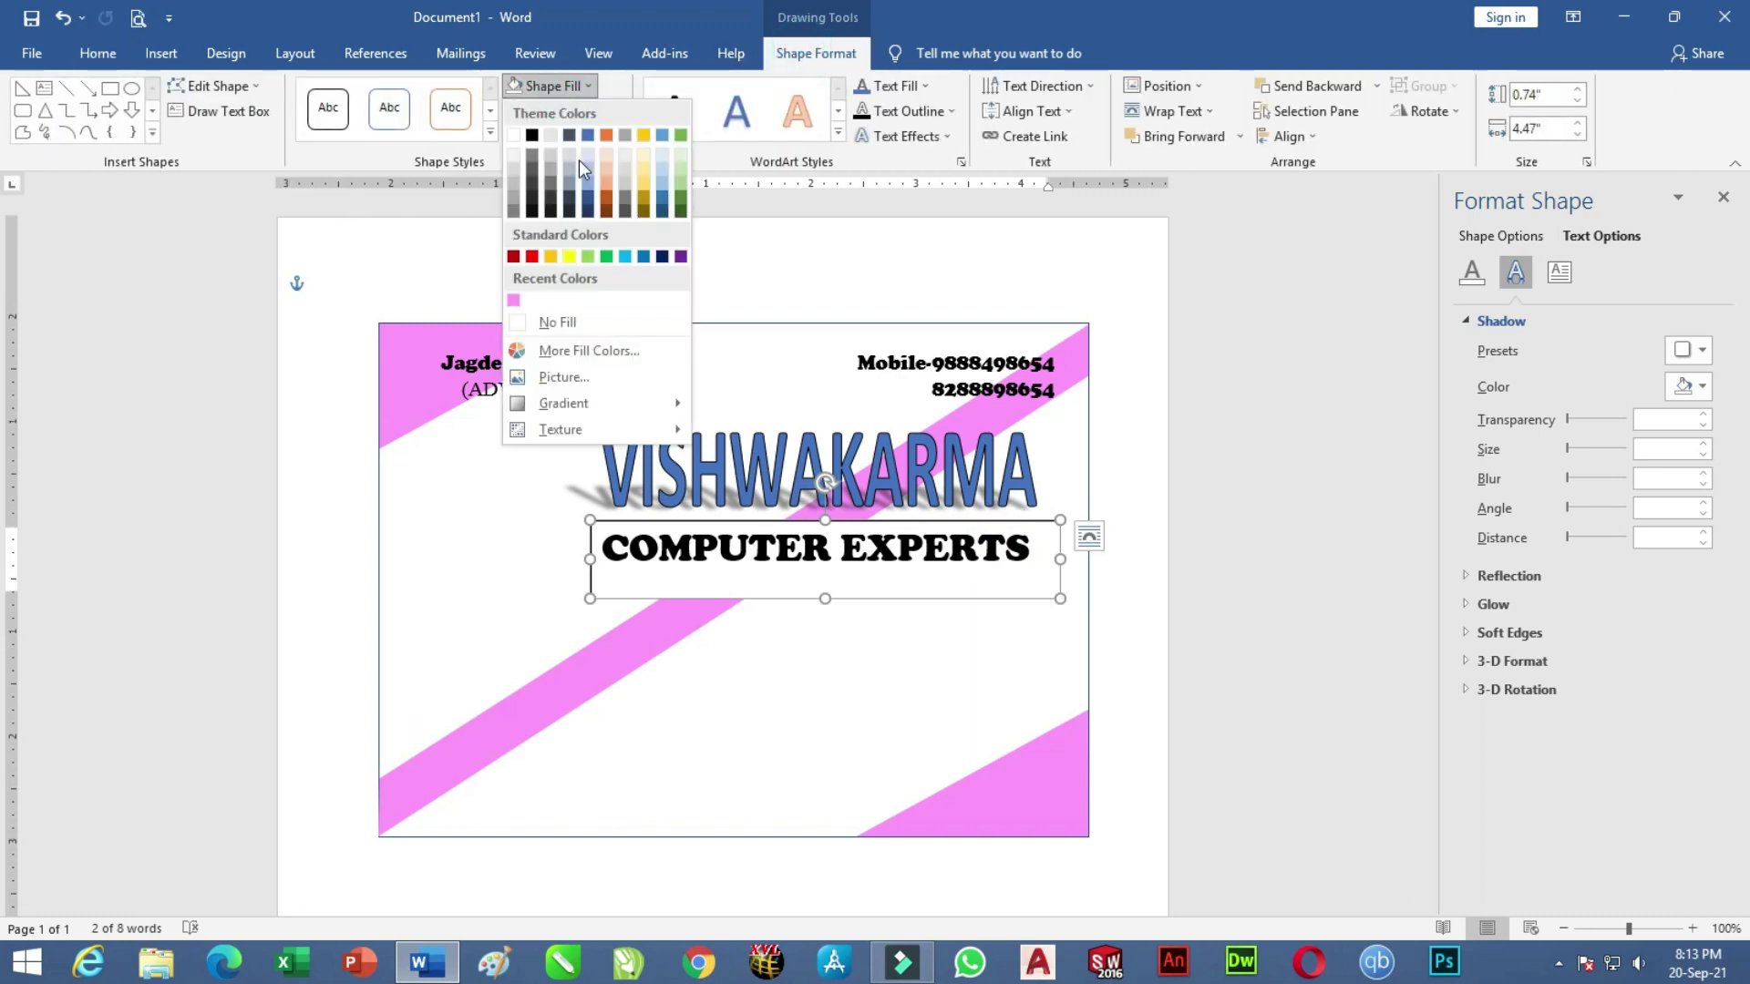
pyautogui.click(567, 322)
pyautogui.click(558, 117)
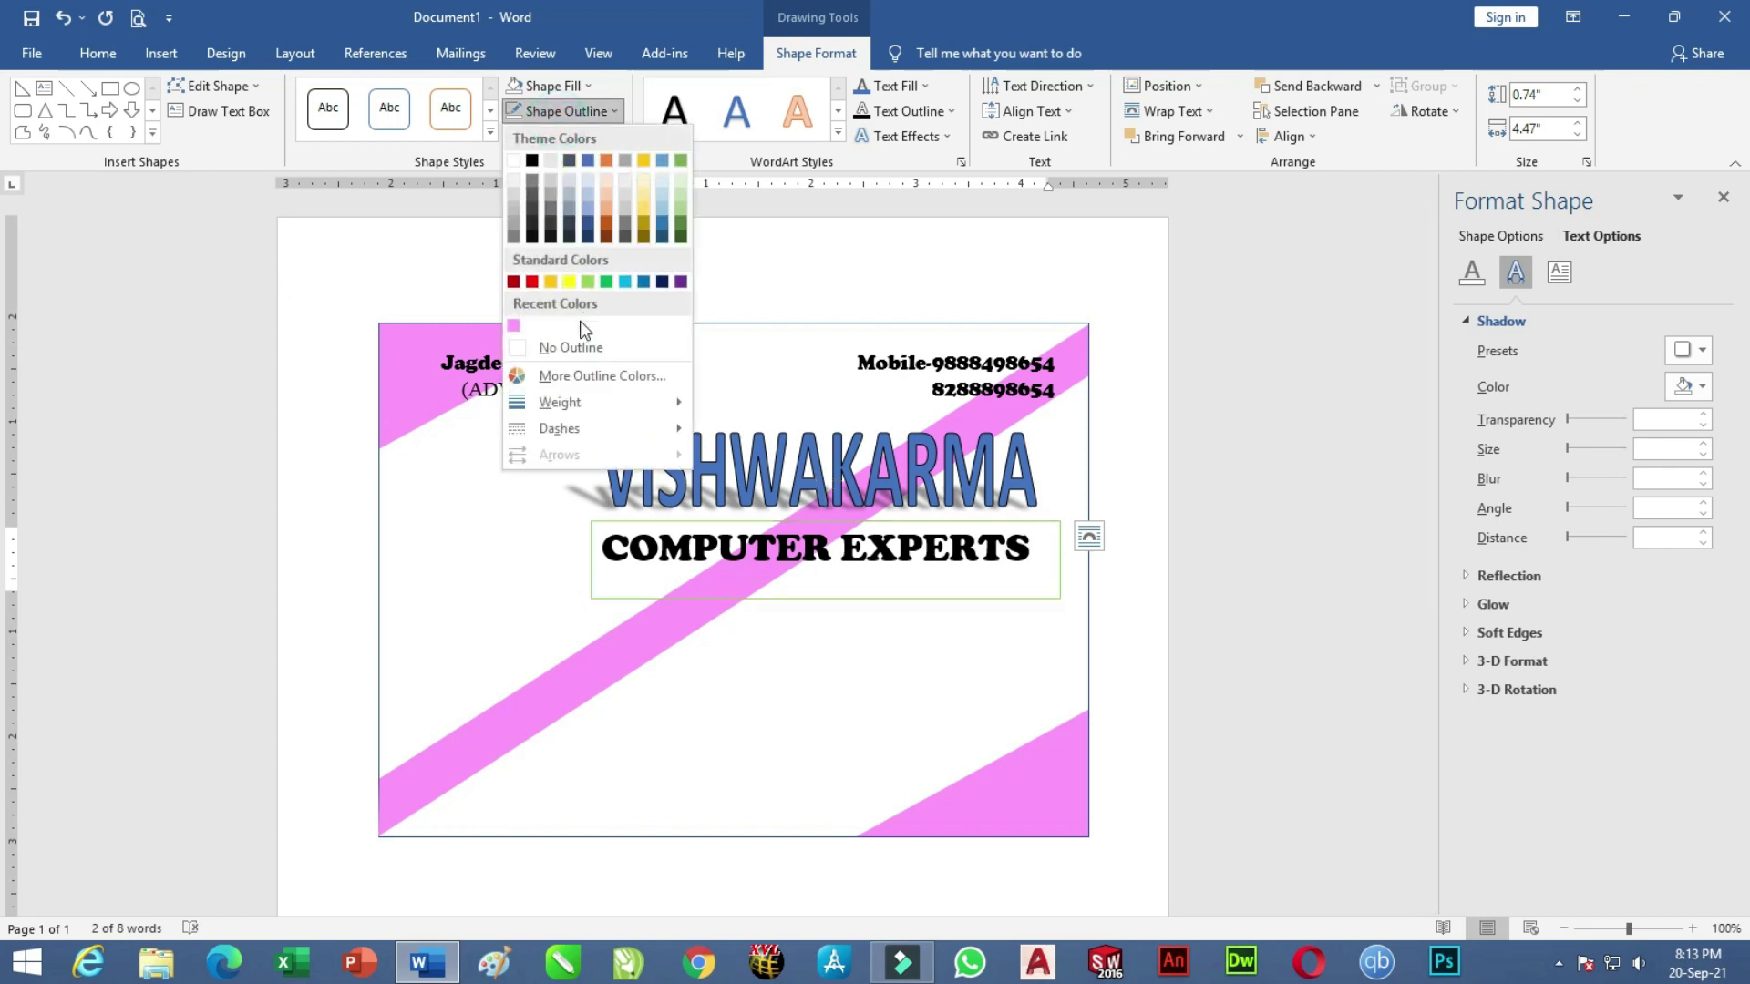
pyautogui.click(572, 348)
pyautogui.click(535, 551)
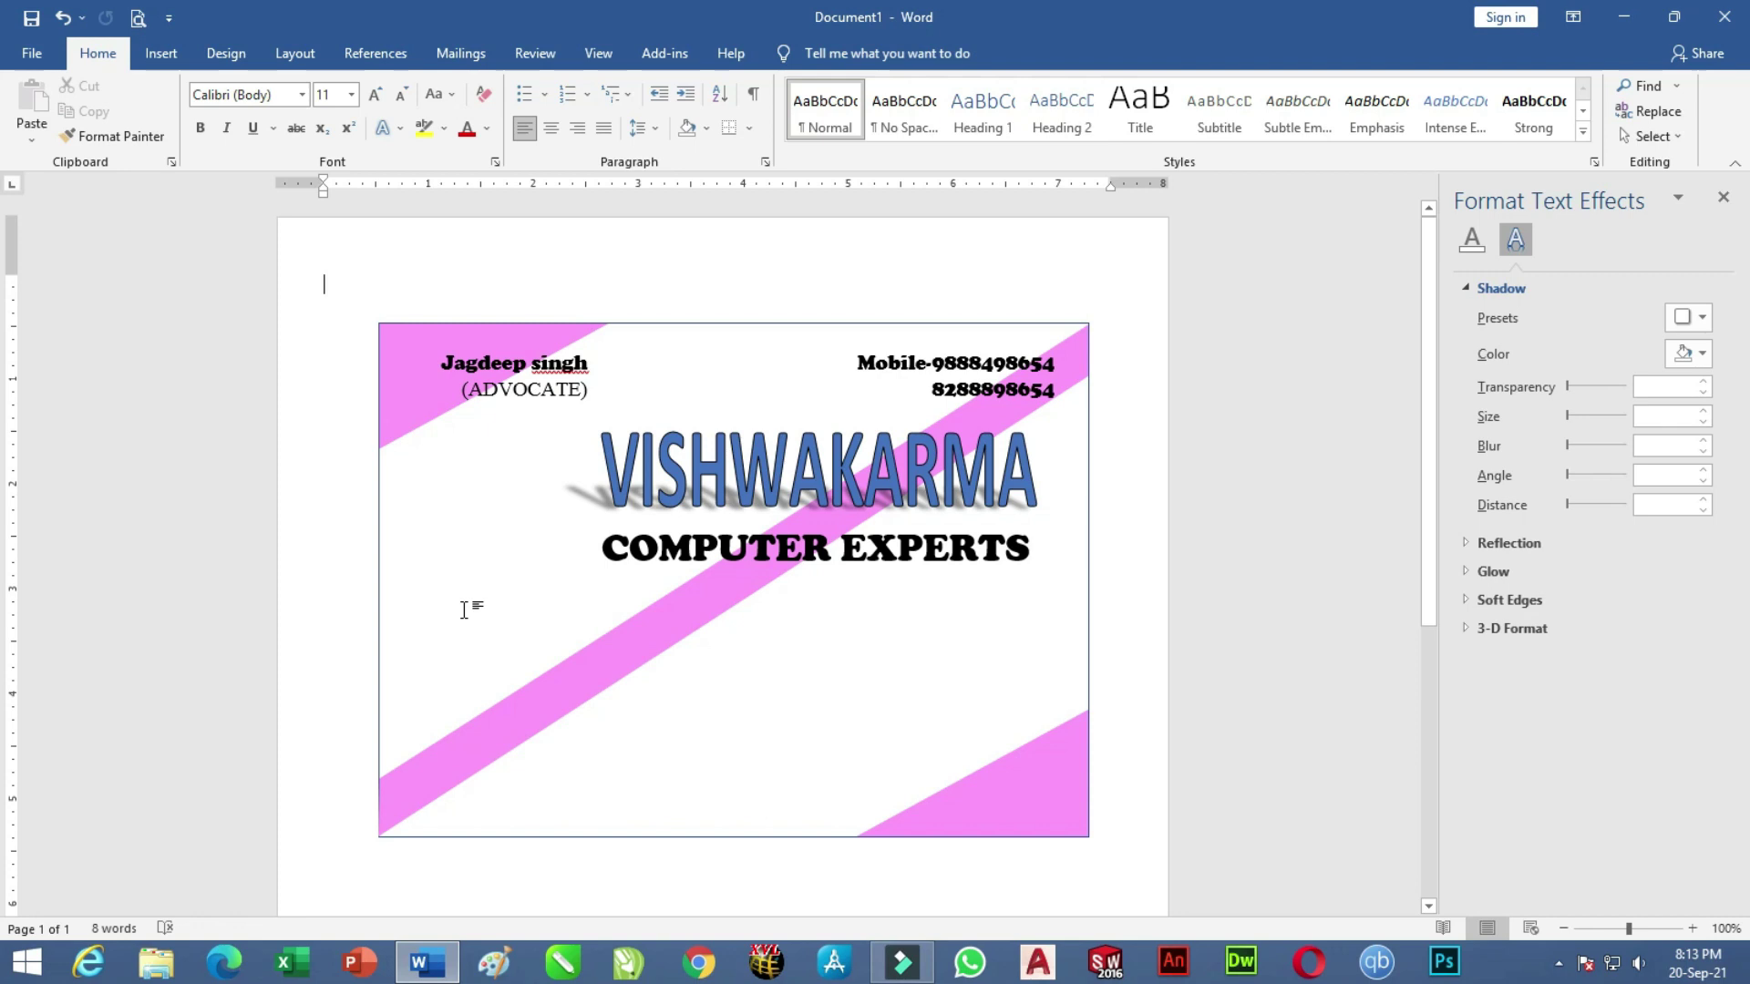
# Step: Draw a horizontal straight line below COMPUTER EXPERTS
pyautogui.click(161, 53)
pyautogui.click(301, 114)
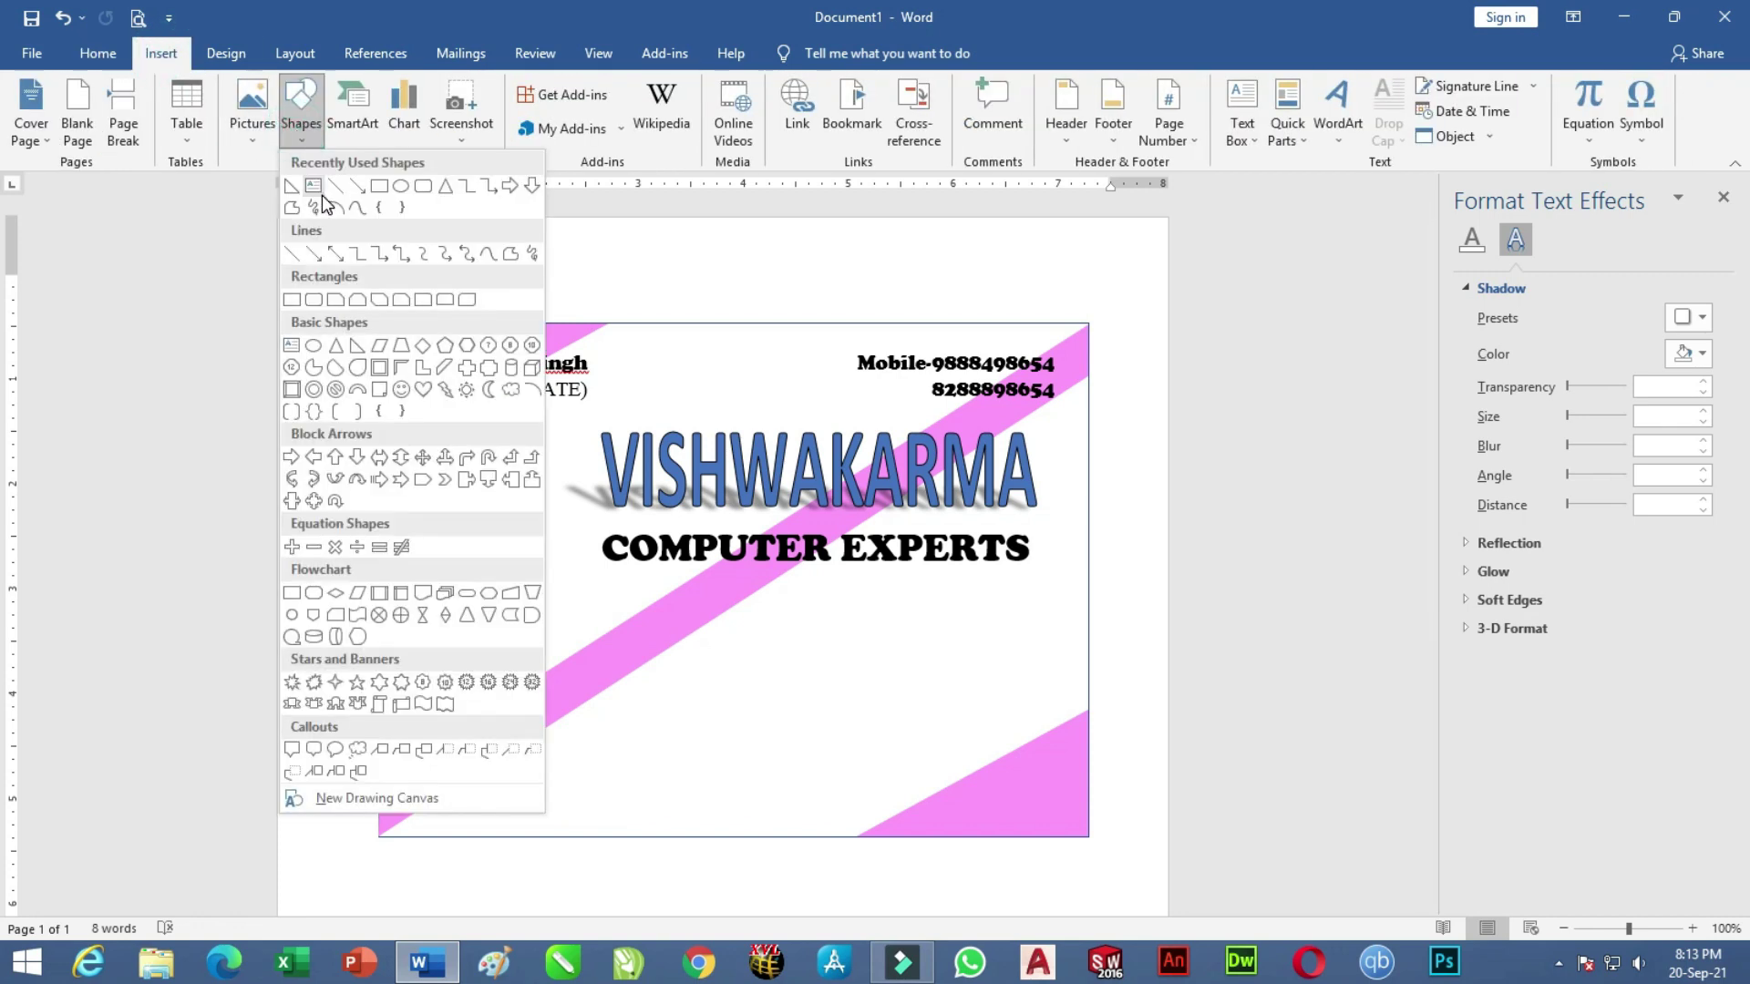
pyautogui.click(334, 186)
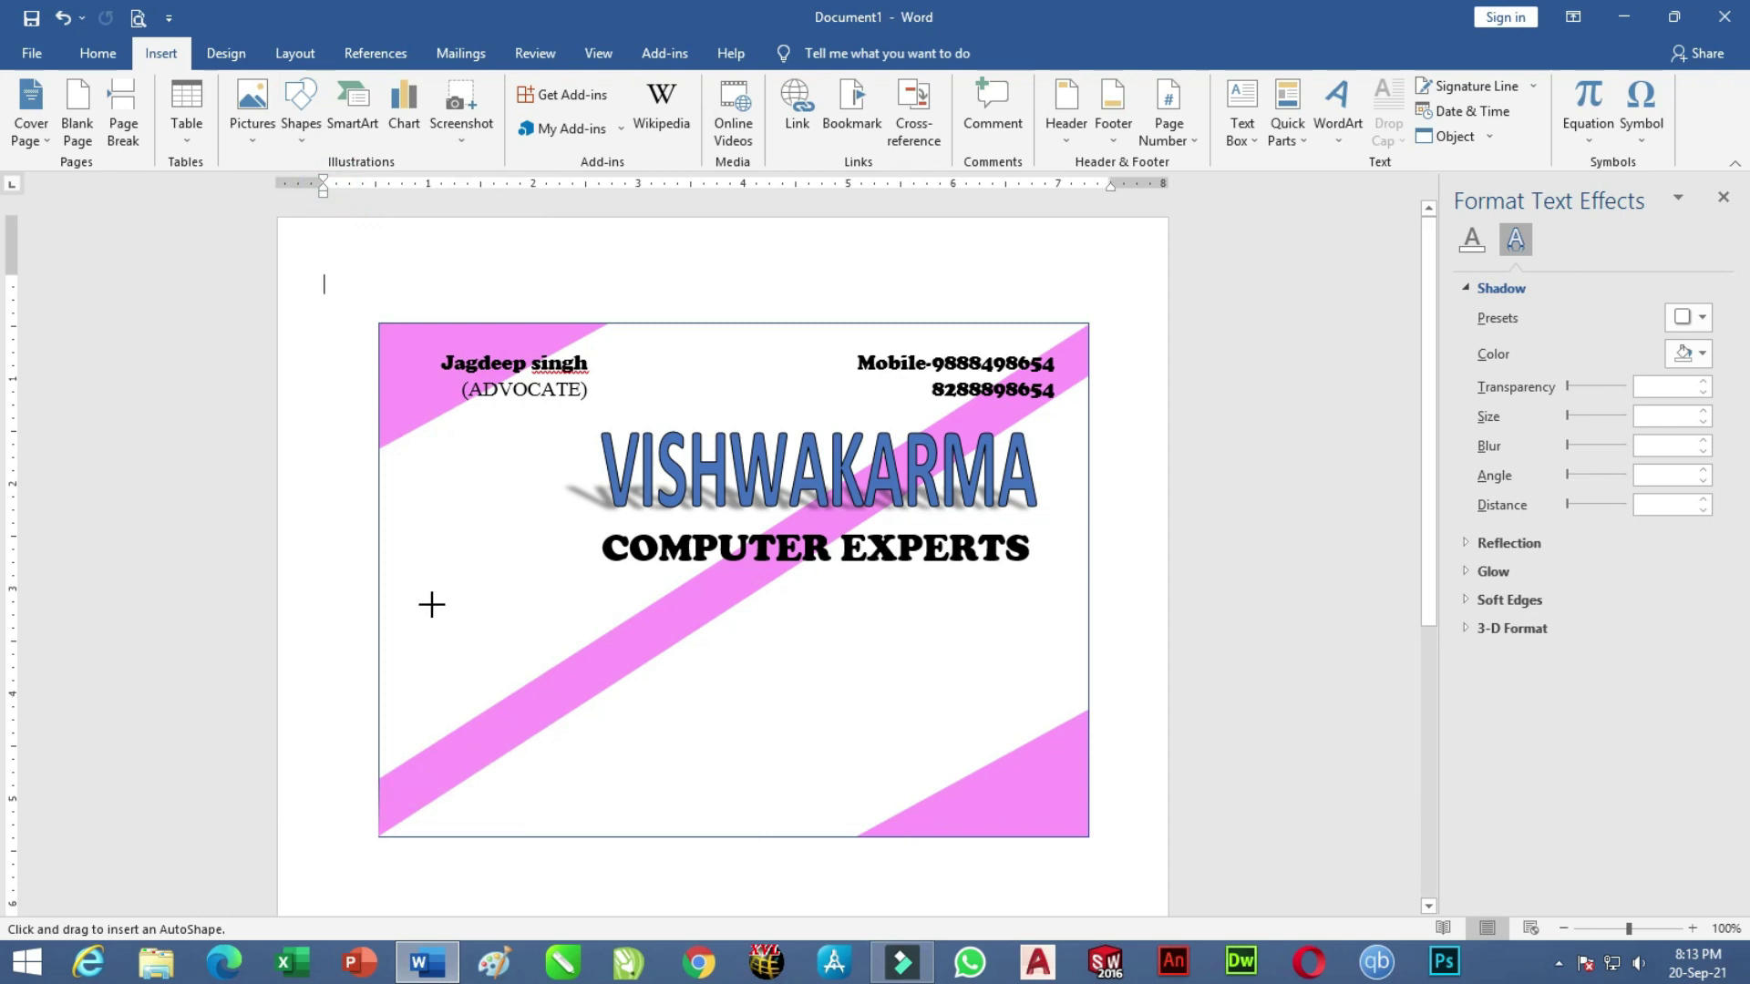
pyautogui.moveTo(433, 591); pyautogui.dragTo(1037, 590)
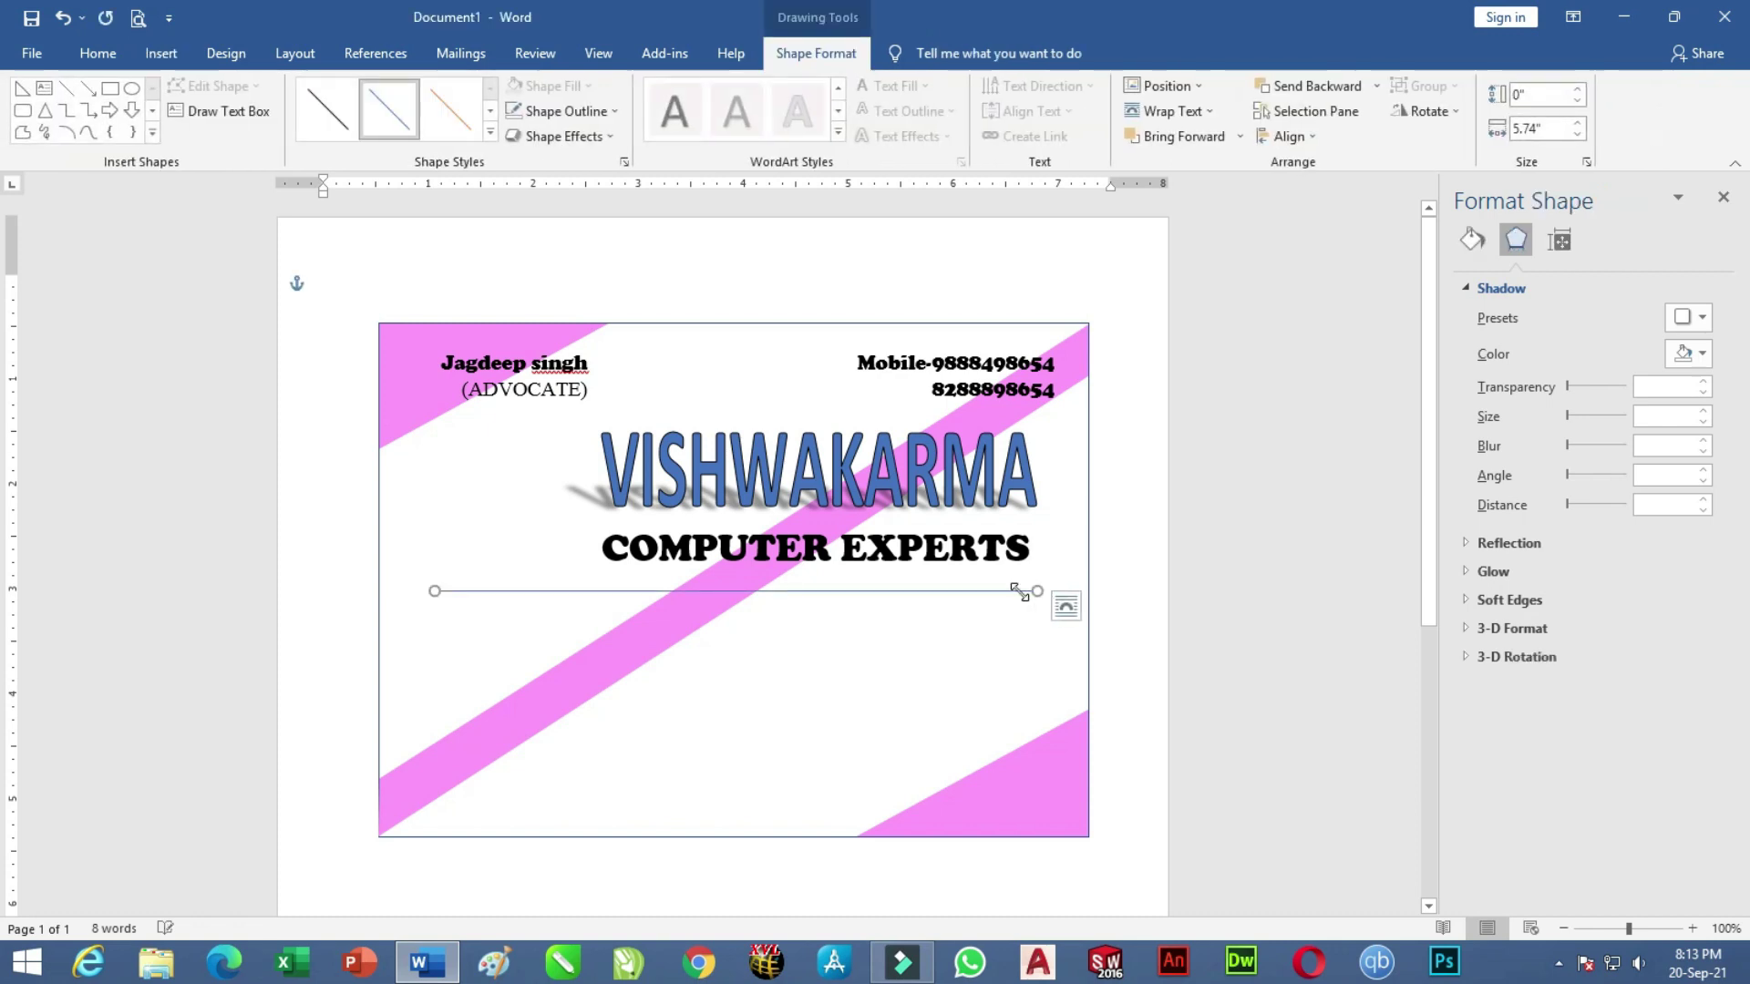
# Step: Format the line orange with the Thin Thick compound style at 6.75 pt width
pyautogui.click(598, 113)
pyautogui.moveTo(560, 402)
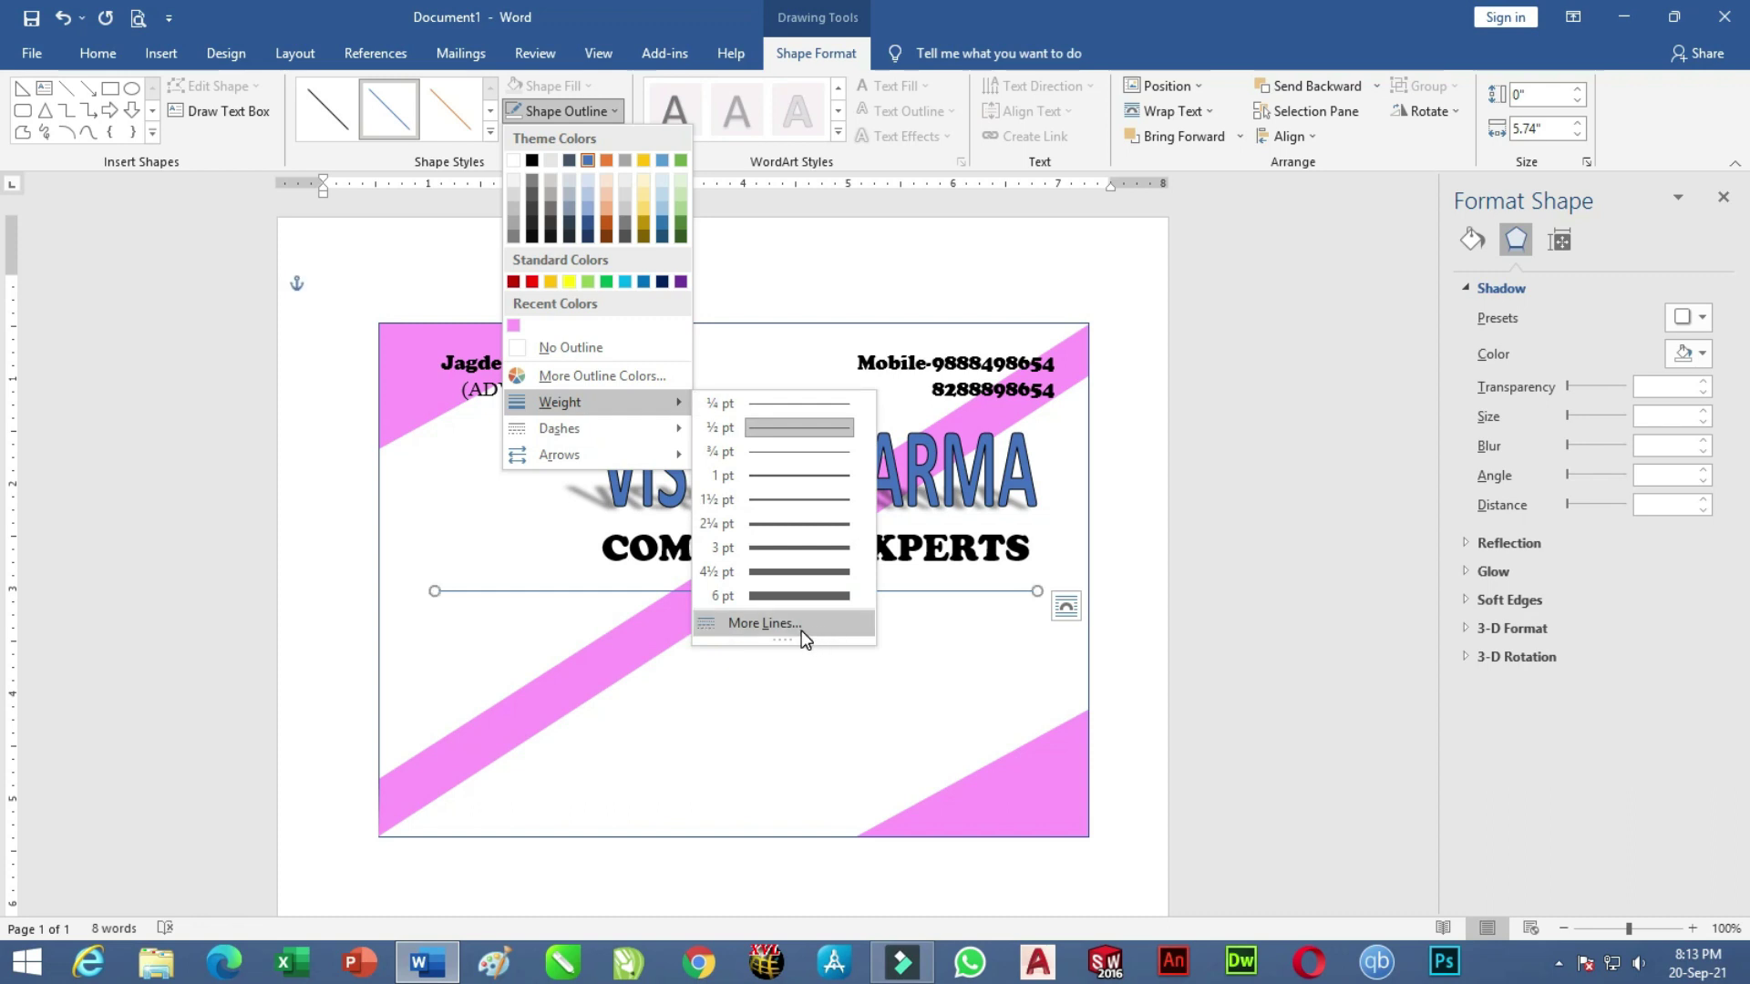
pyautogui.click(801, 627)
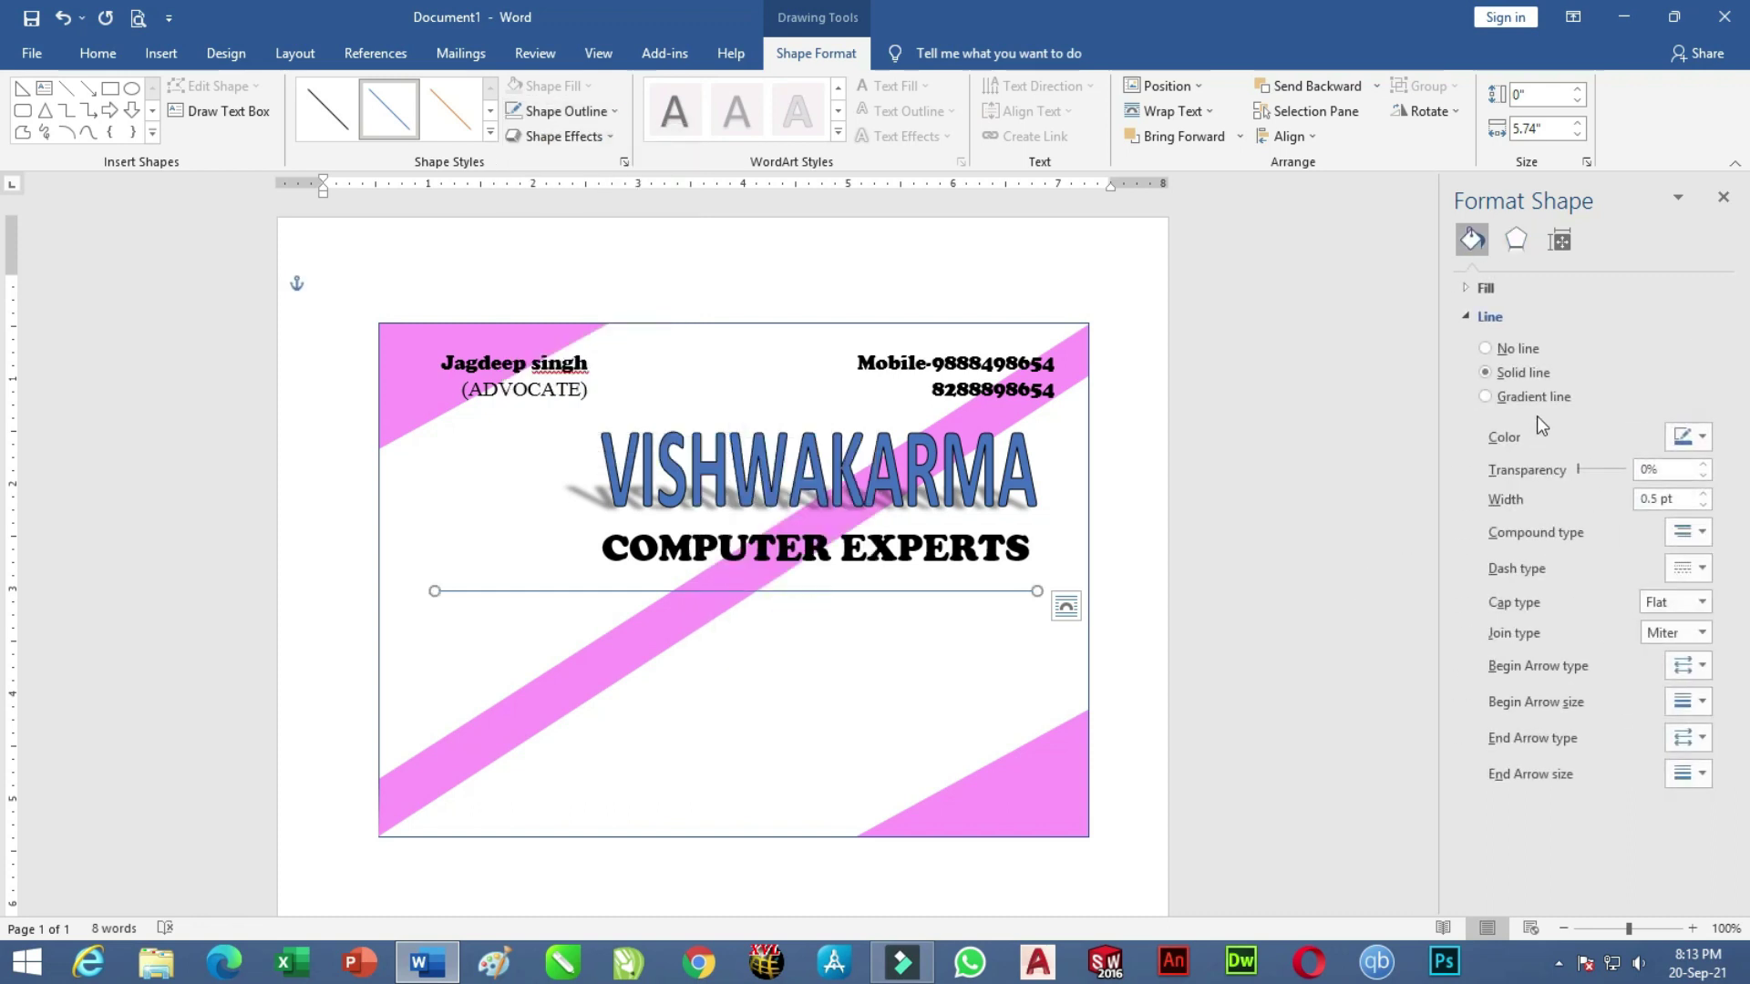
pyautogui.click(1700, 437)
pyautogui.click(1659, 488)
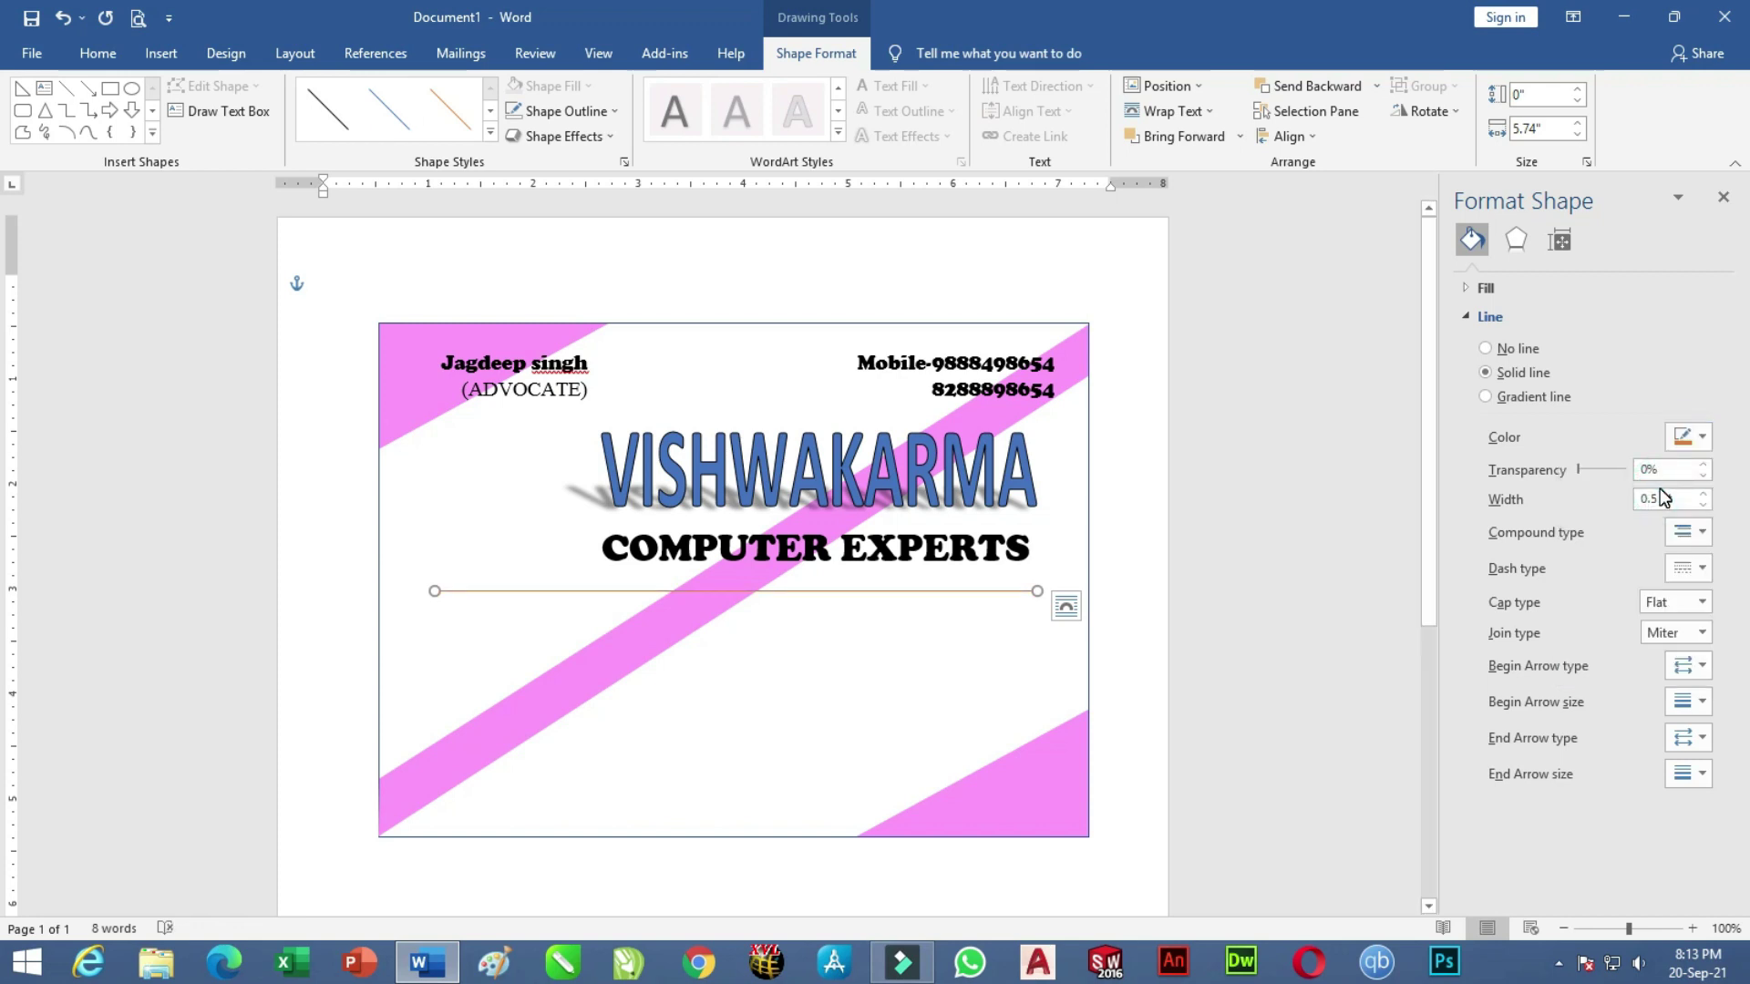
pyautogui.click(1700, 533)
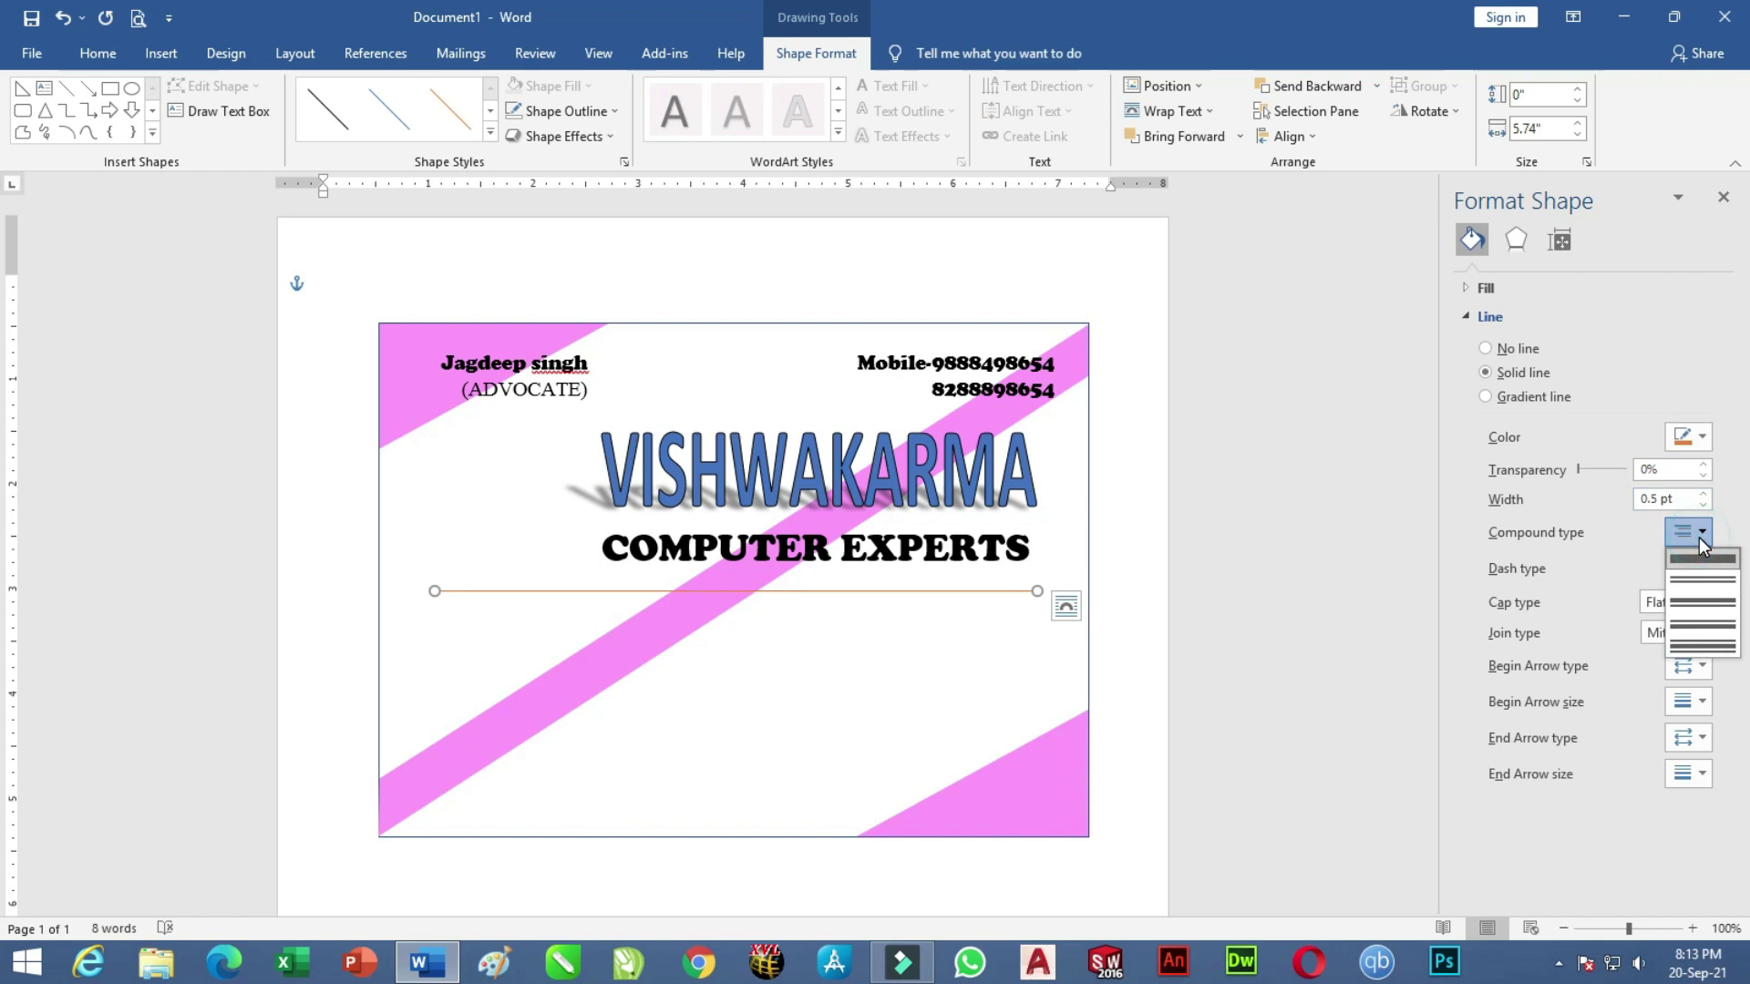
pyautogui.click(1706, 636)
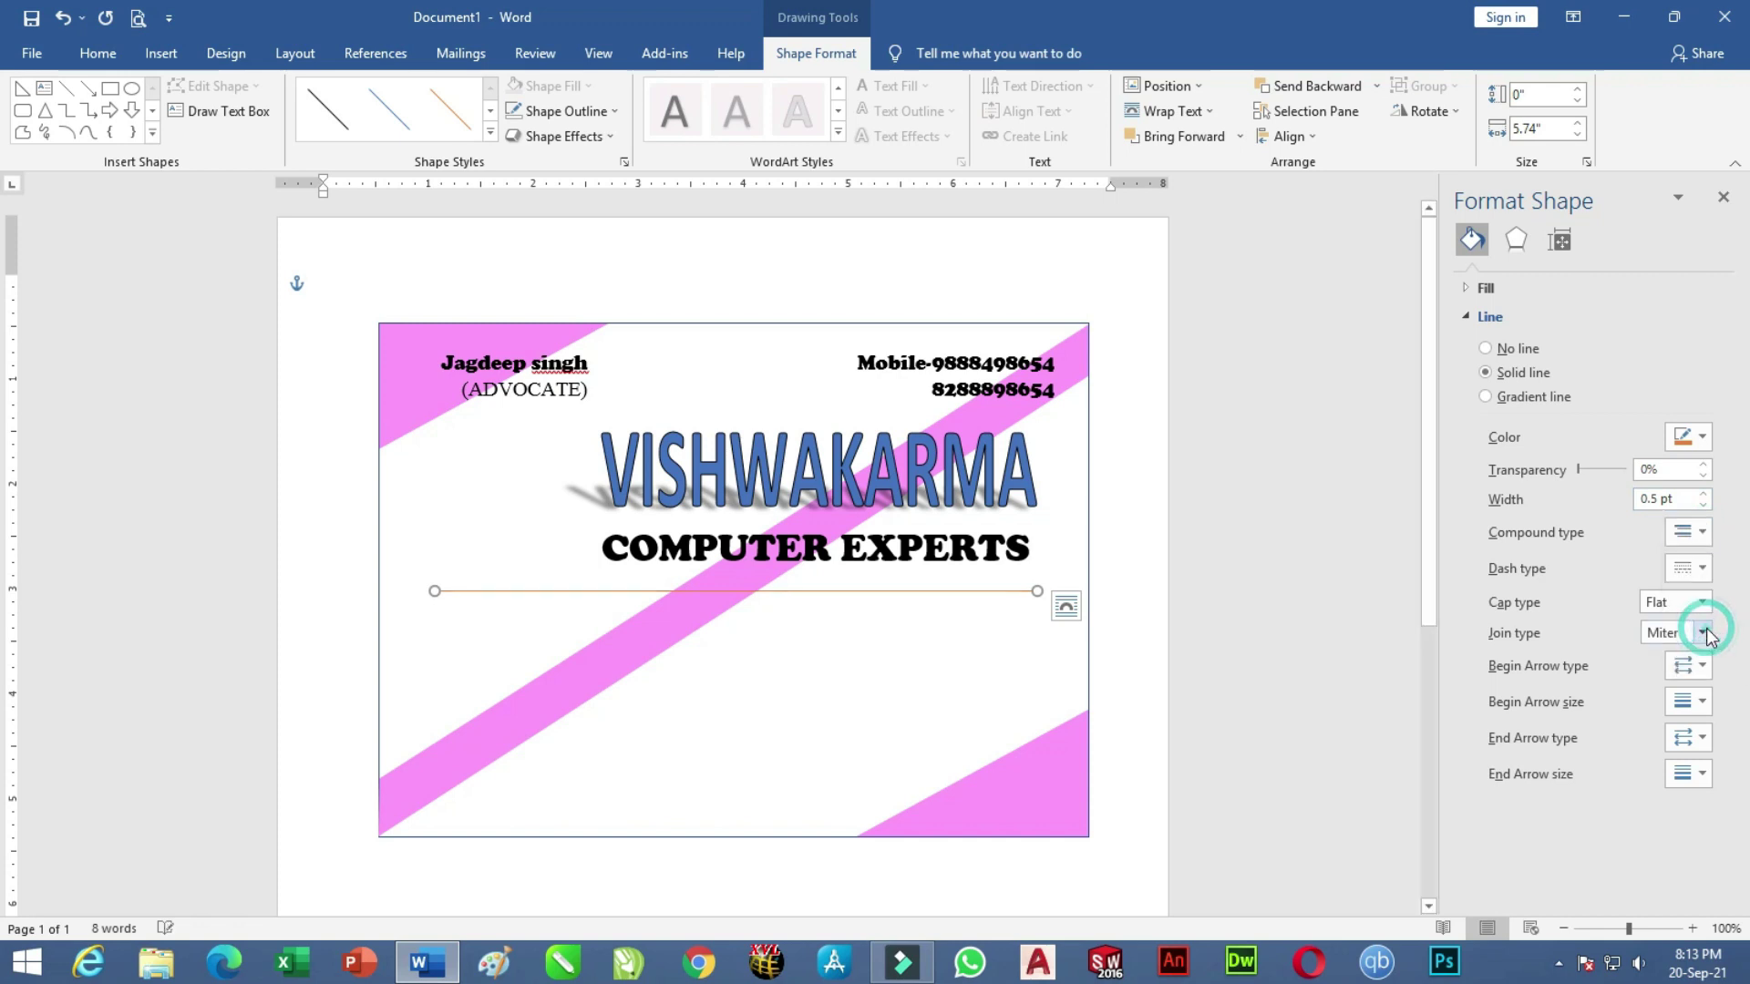
pyautogui.click(1702, 493)
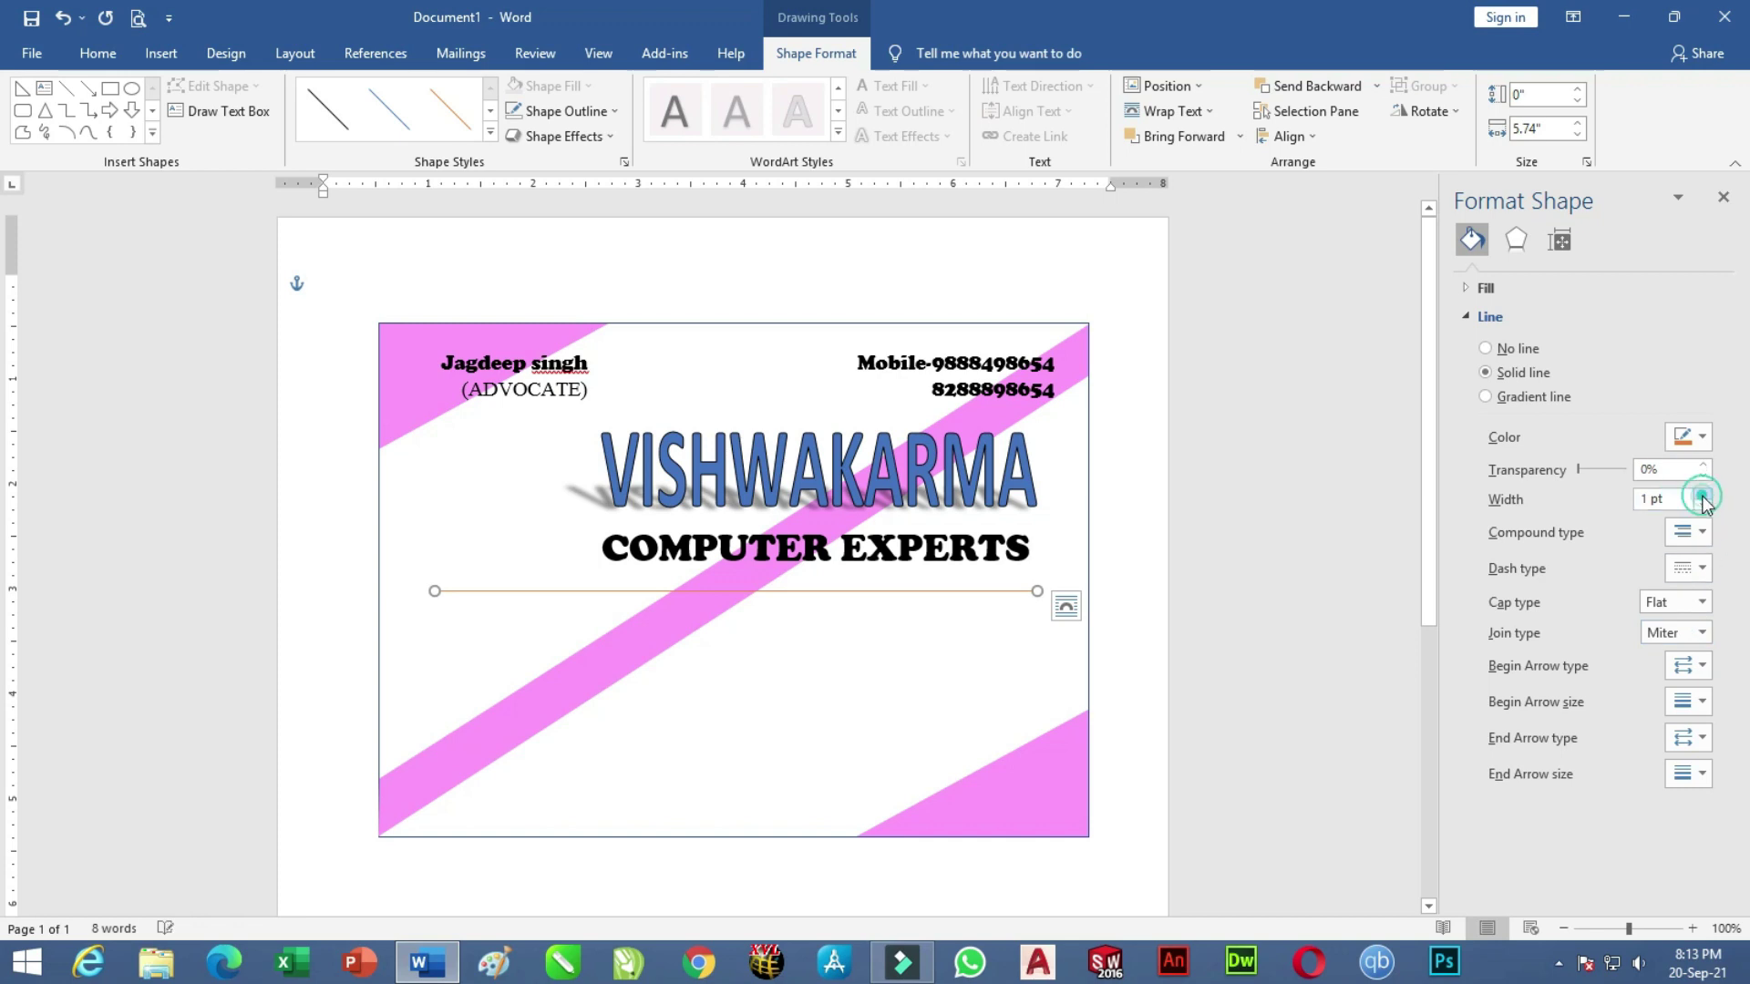
pyautogui.click(1702, 497)
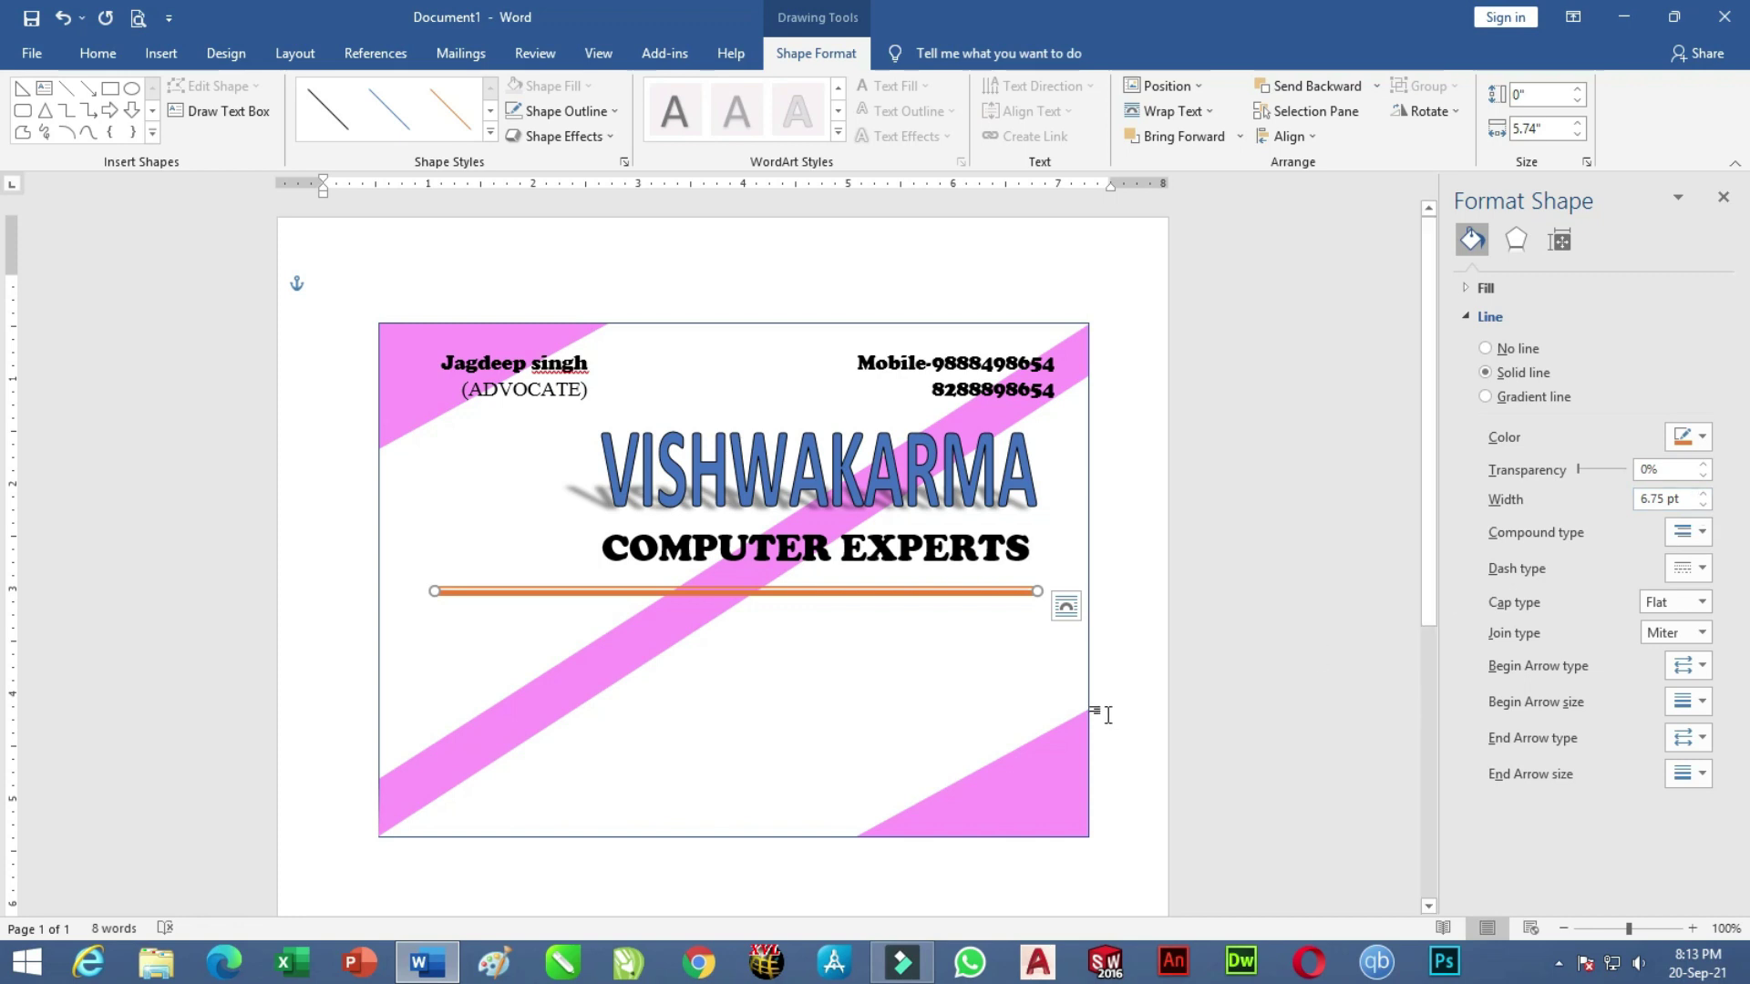
# Step: Duplicate the orange line with Ctrl+D and move the copy lower down the card
pyautogui.hotkey('ctrl', 'd')
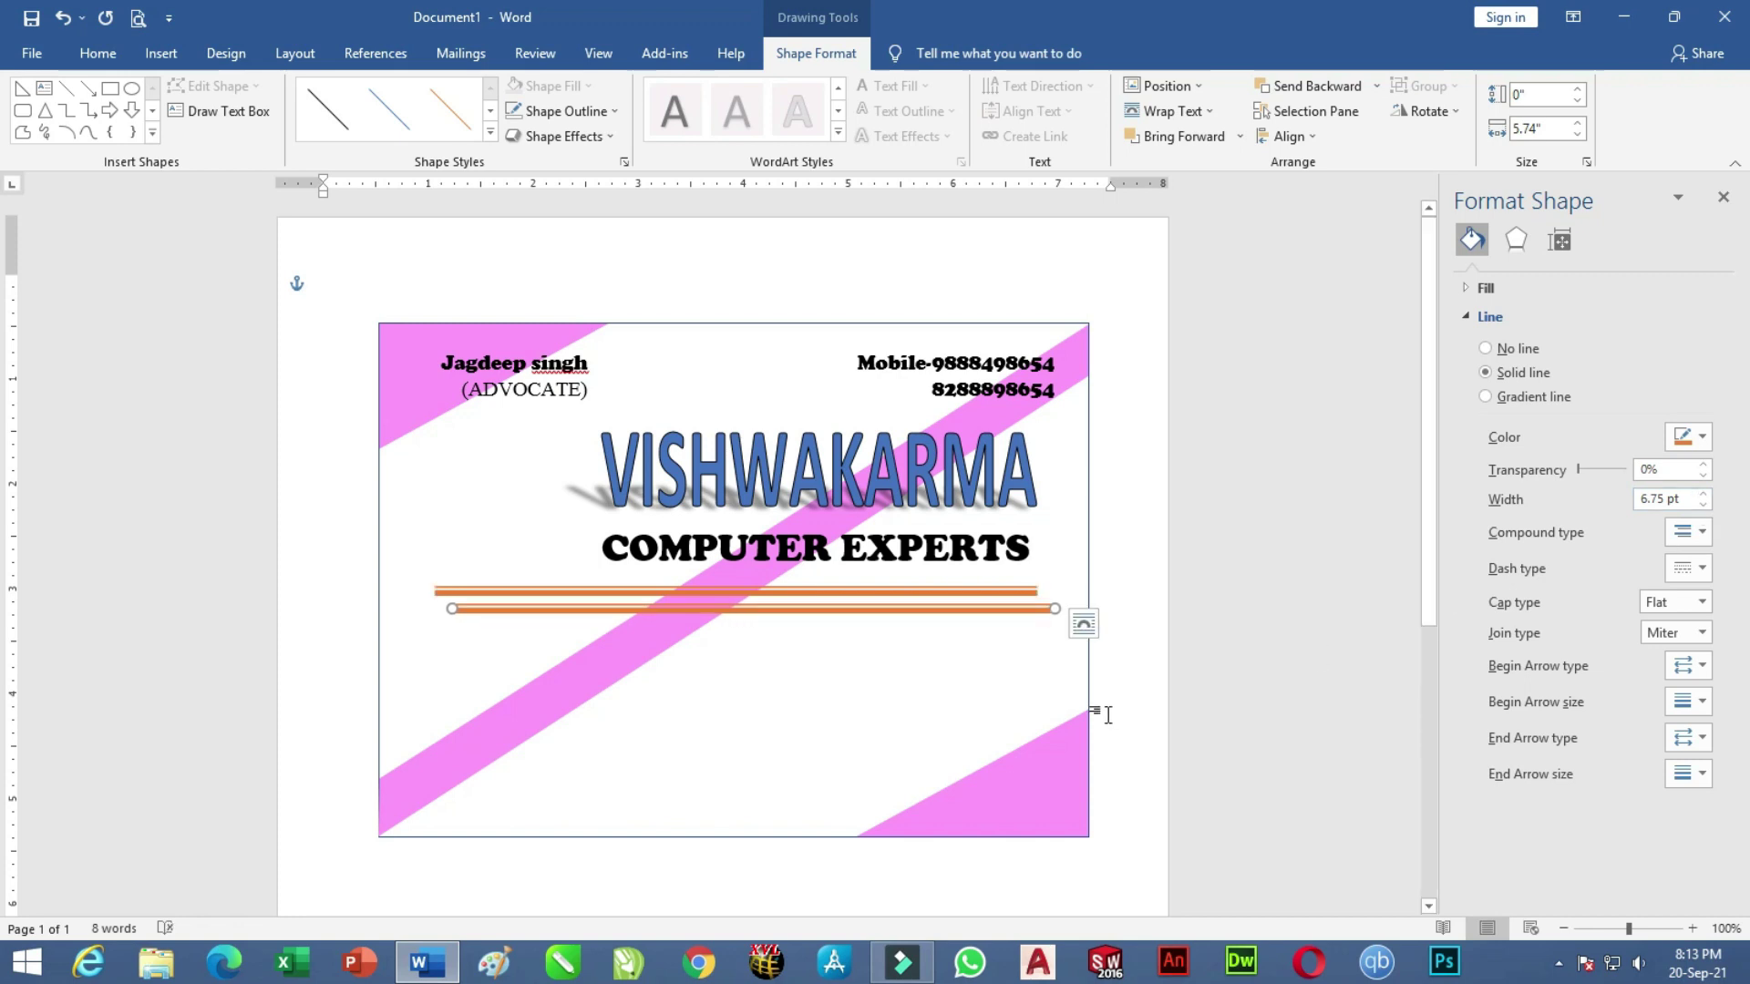
pyautogui.press('Left')
pyautogui.press('Left')
pyautogui.press('Left')
pyautogui.press('Down')
pyautogui.press('Down')
pyautogui.press('Down')
pyautogui.press('Down')
pyautogui.press('Up')
pyautogui.press('Up')
pyautogui.press('Up')
pyautogui.press('Up')
pyautogui.press('Up')
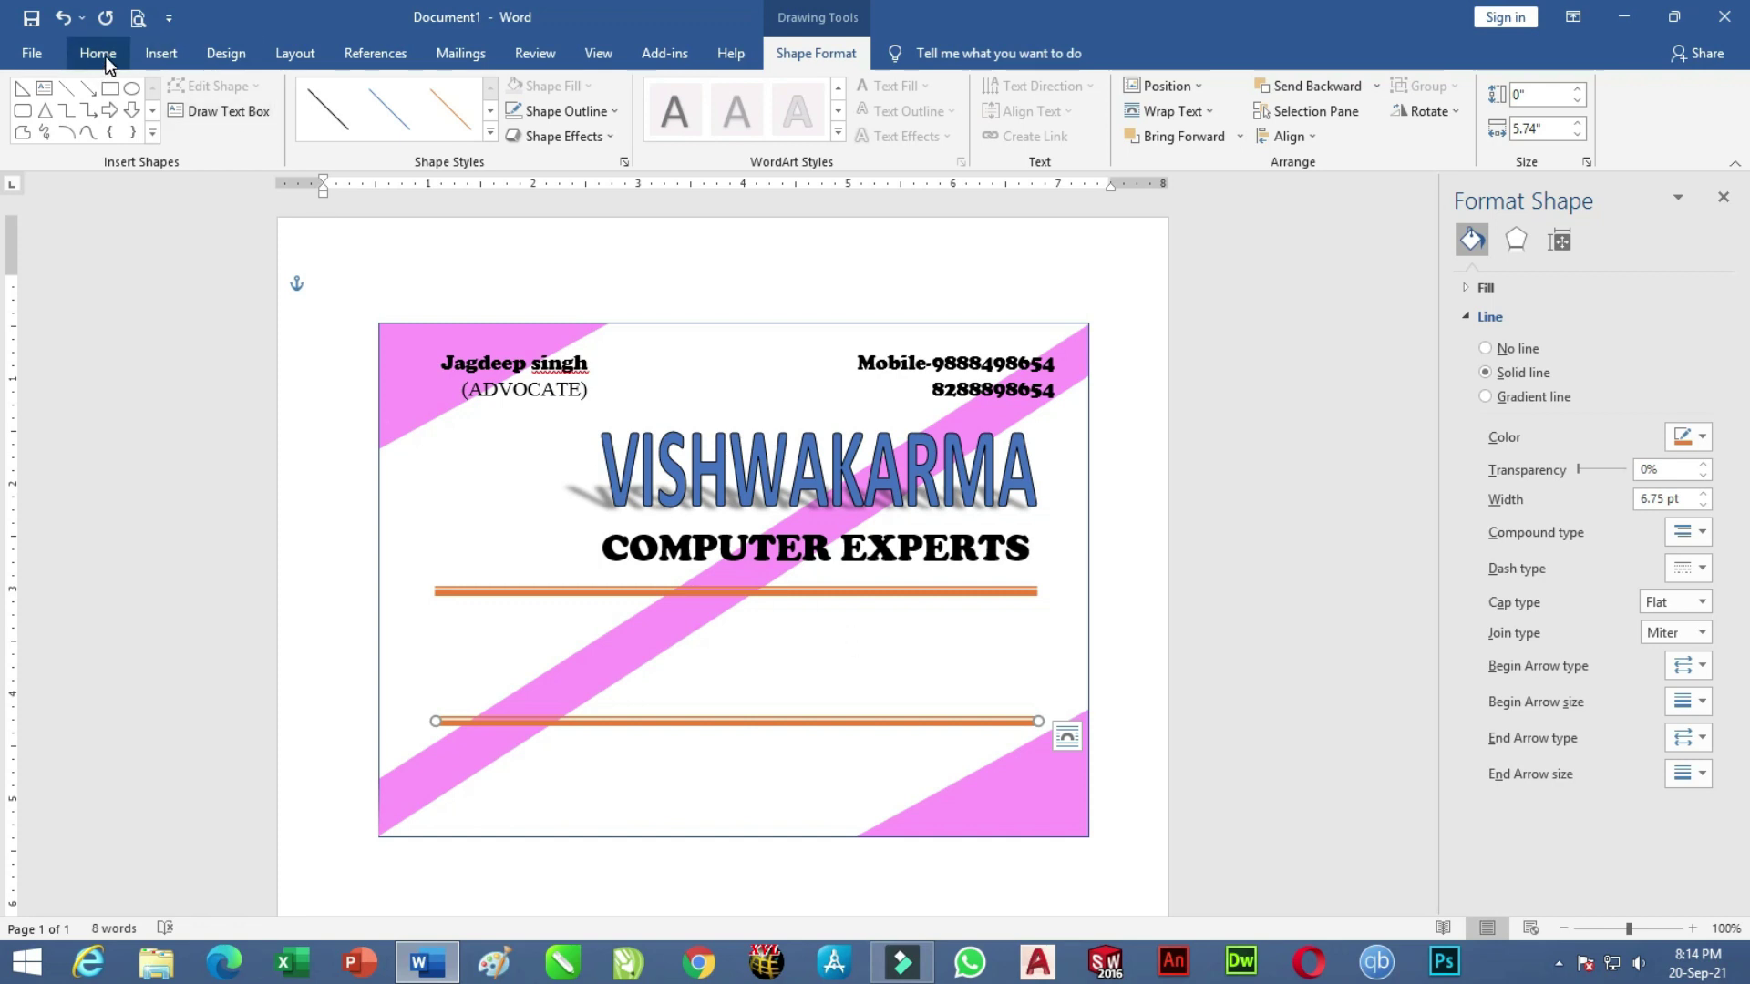
# Step: Draw a text box between the orange lines and type 'Learn Computer Basics,D.T.P, Photo Editing,Video Mixing'
pyautogui.click(161, 53)
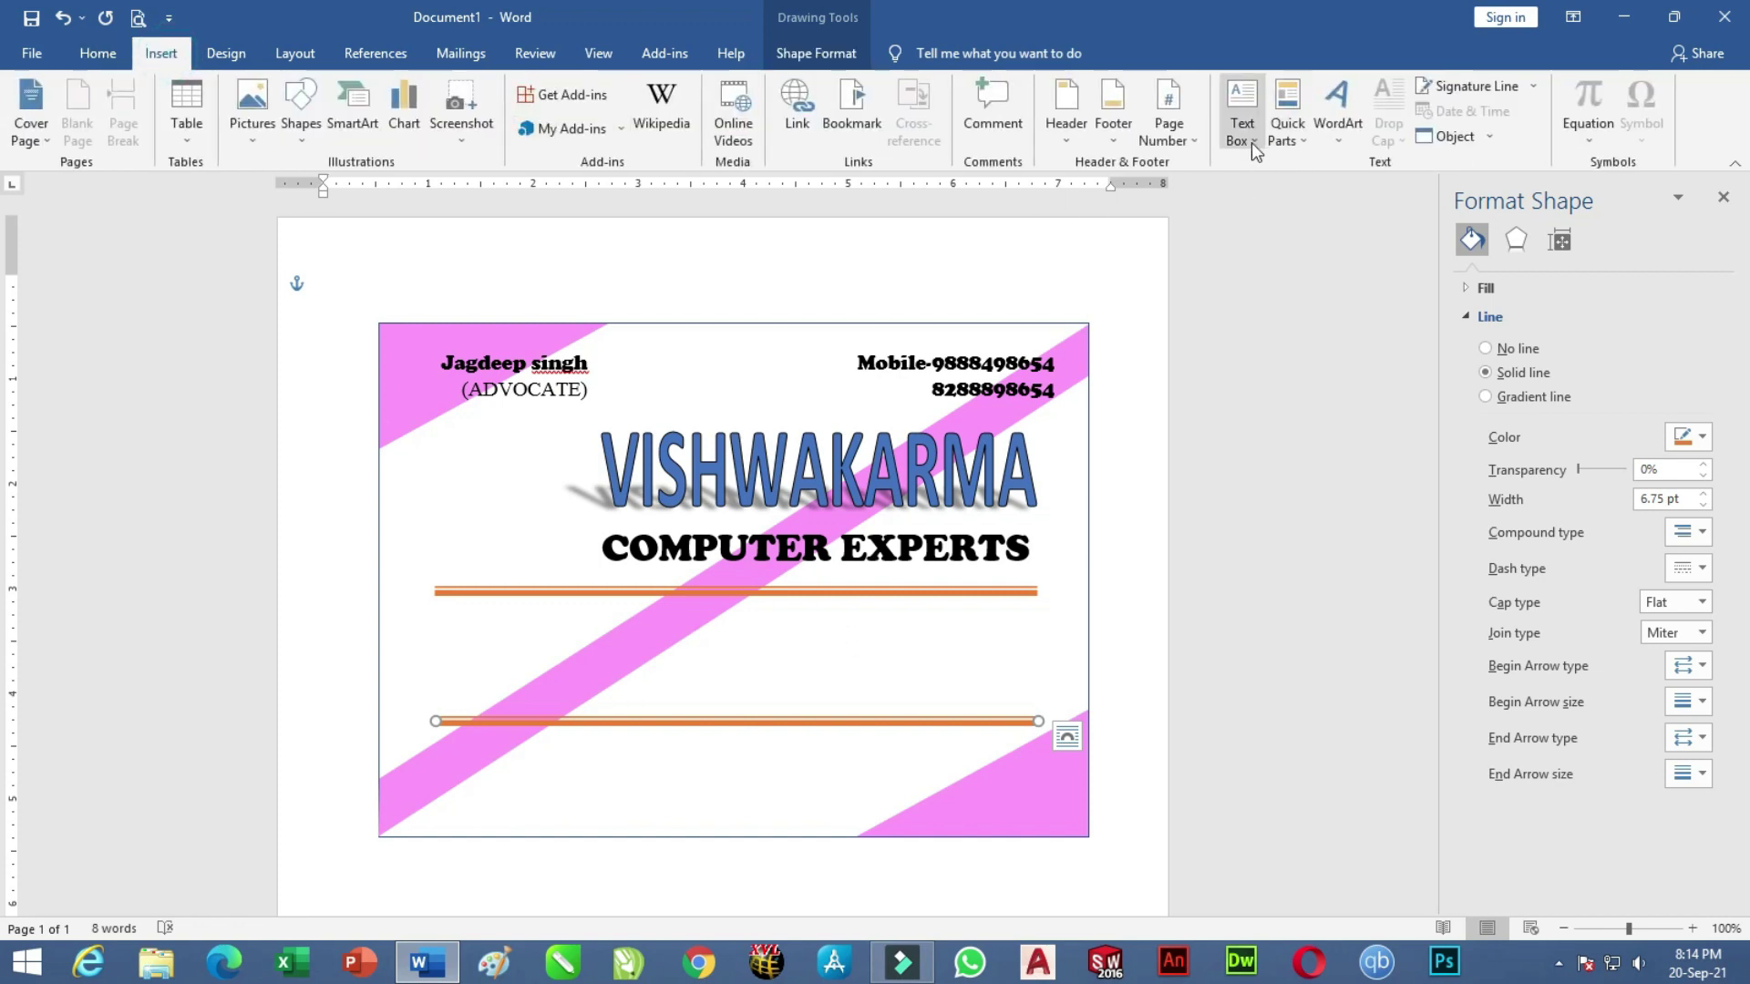
pyautogui.click(1247, 137)
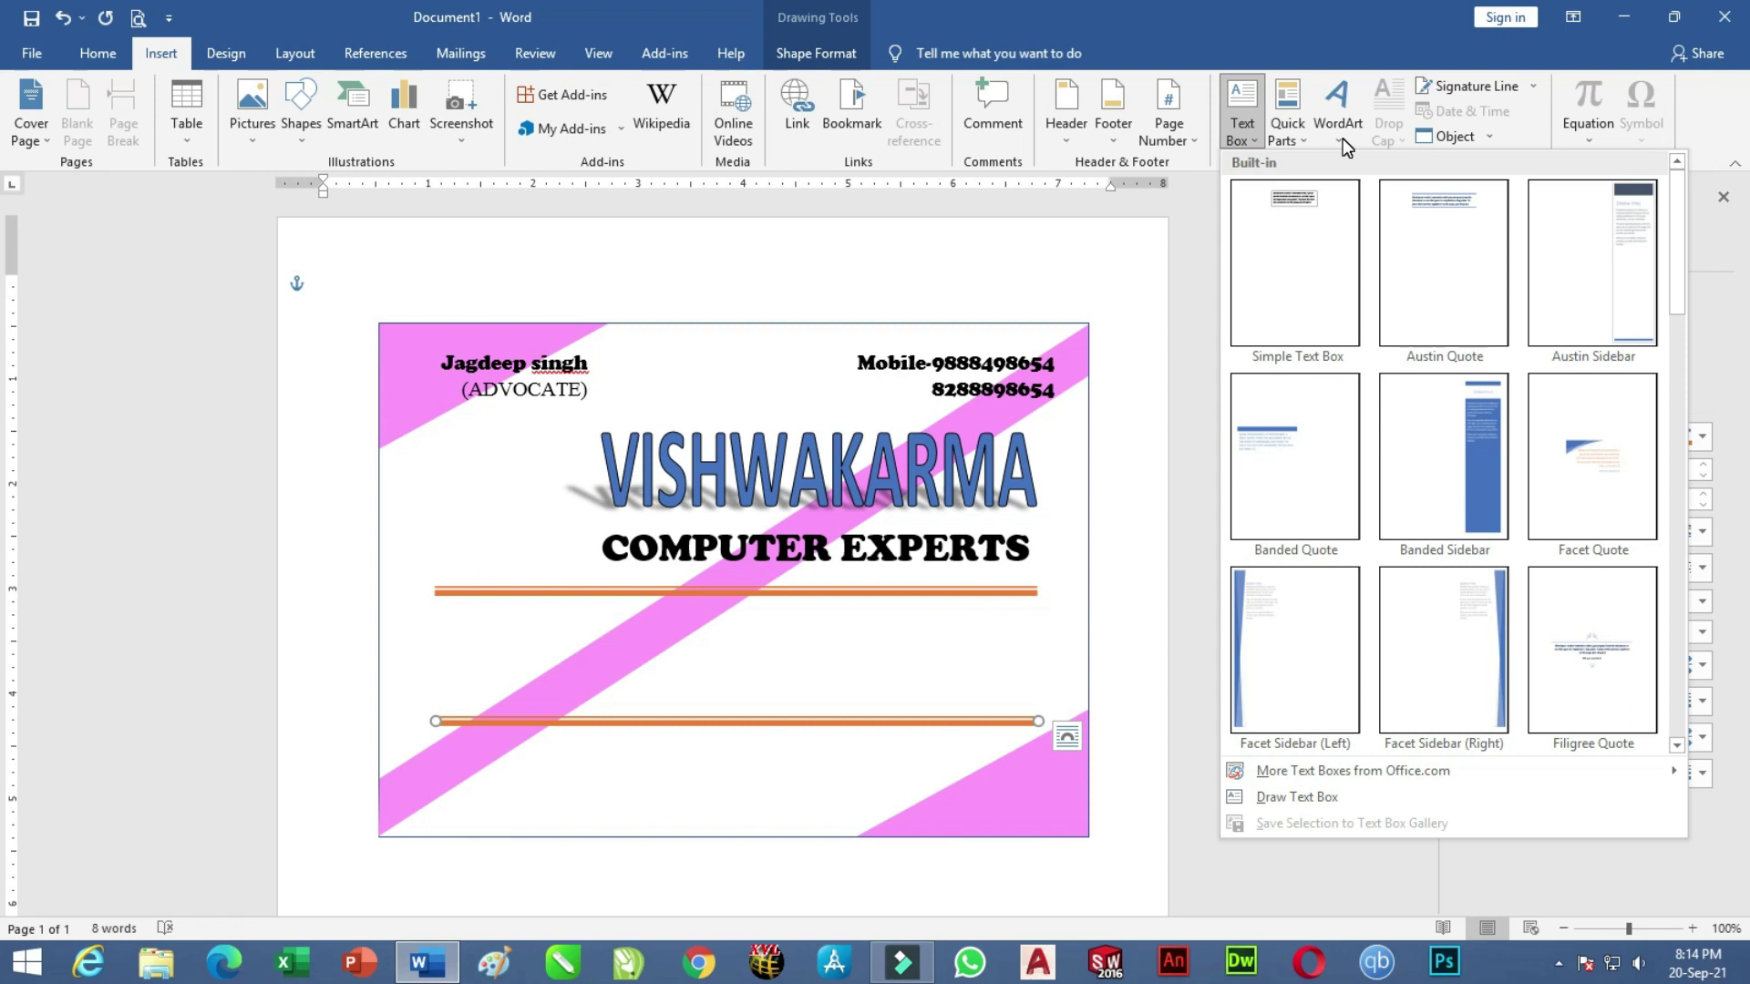
pyautogui.click(1308, 797)
pyautogui.moveTo(449, 606)
pyautogui.mouseDown()
pyautogui.moveTo(693, 691)
pyautogui.moveTo(1037, 710)
pyautogui.mouseUp()
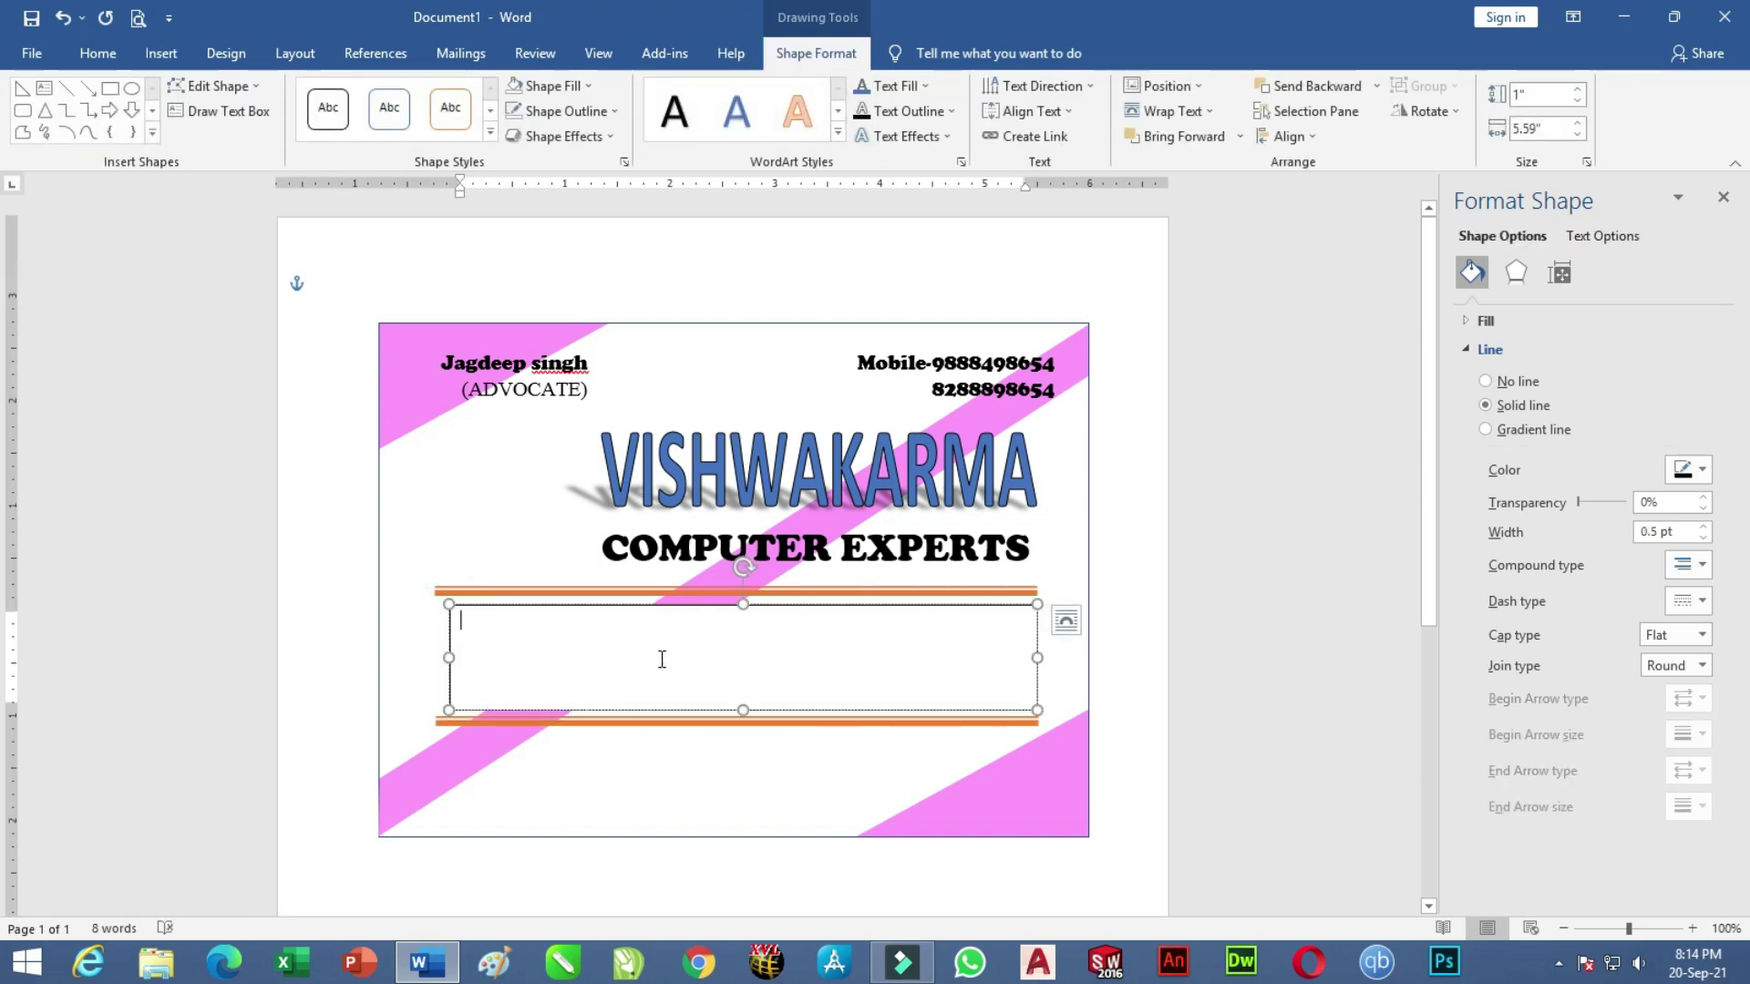
pyautogui.write('Learn ')
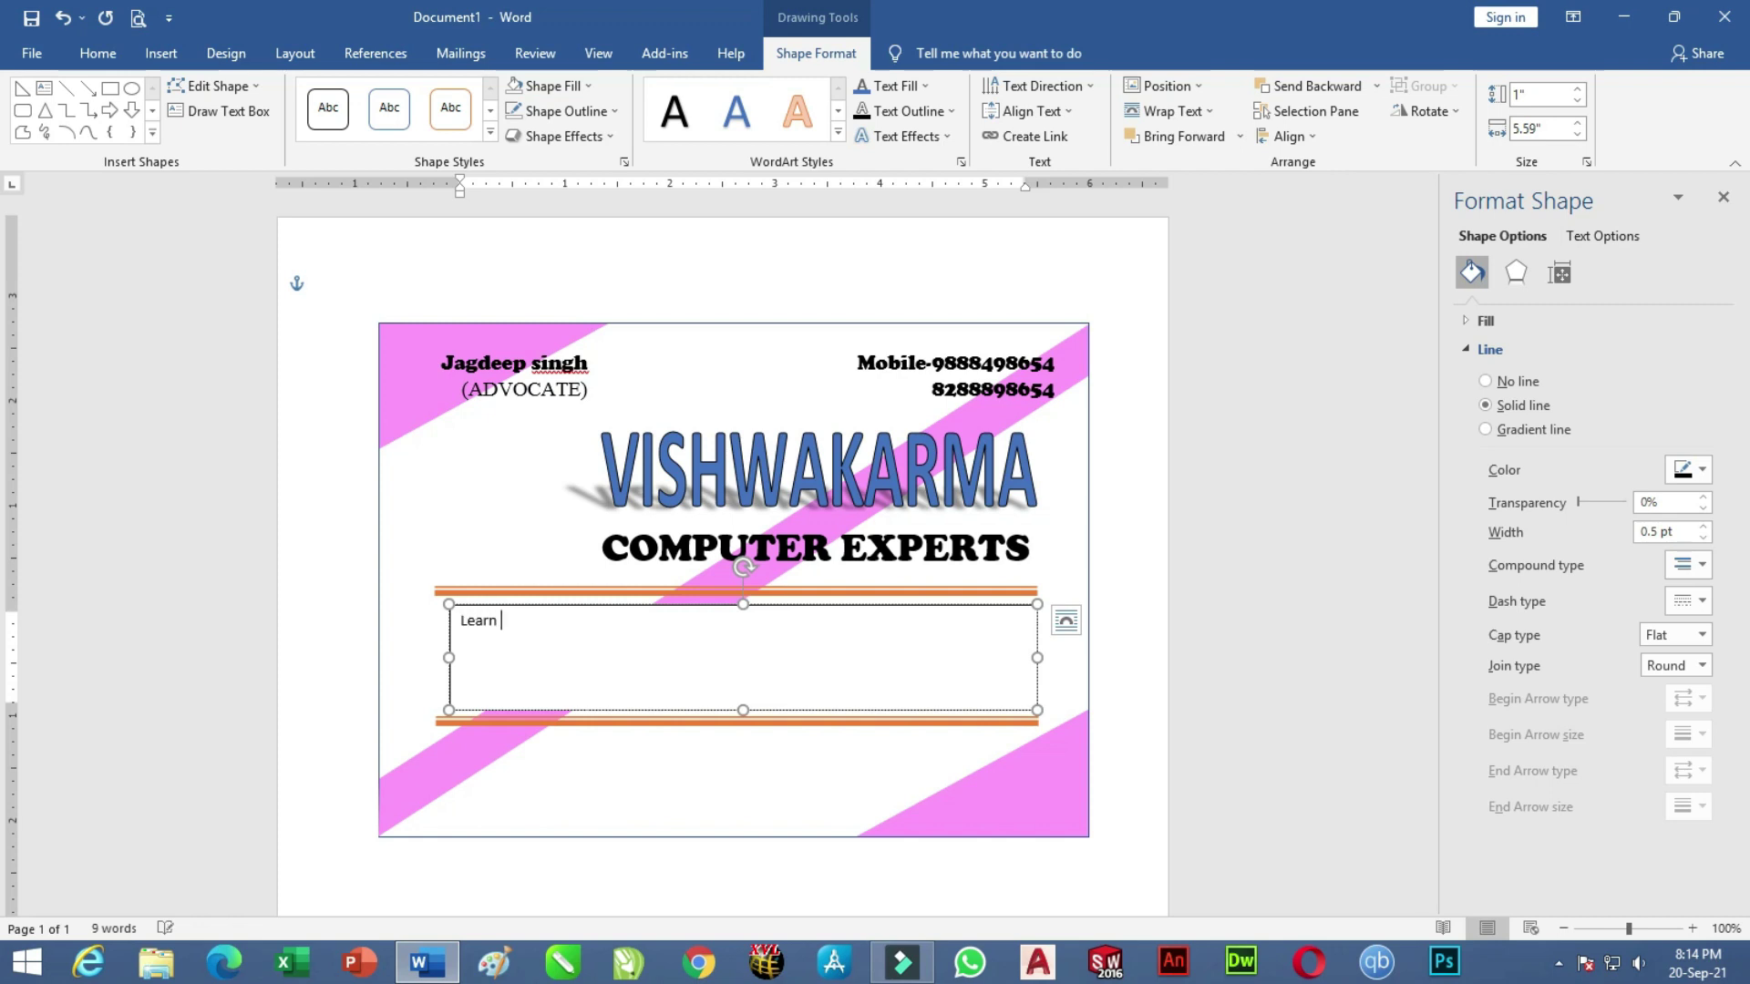
pyautogui.write('Computer B')
pyautogui.write('asic')
pyautogui.write('s,')
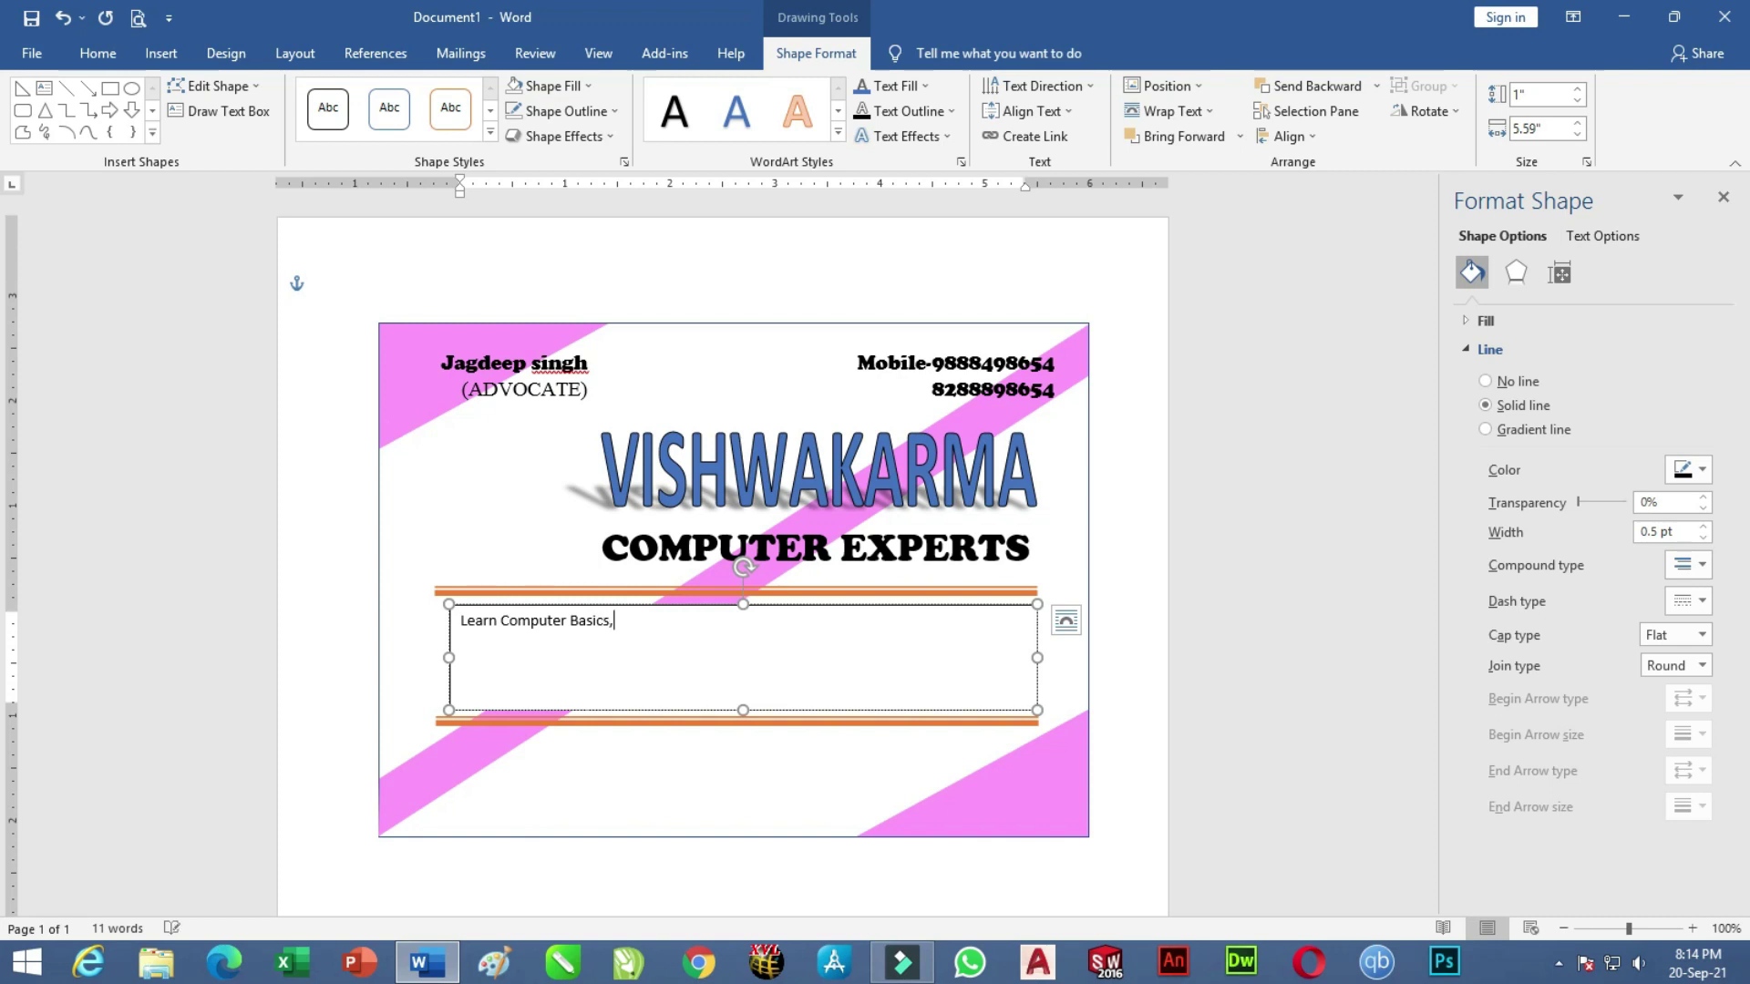
pyautogui.write('D.T.P')
pyautogui.write(', ')
pyautogui.write('Photo ')
pyautogui.write('Editing,')
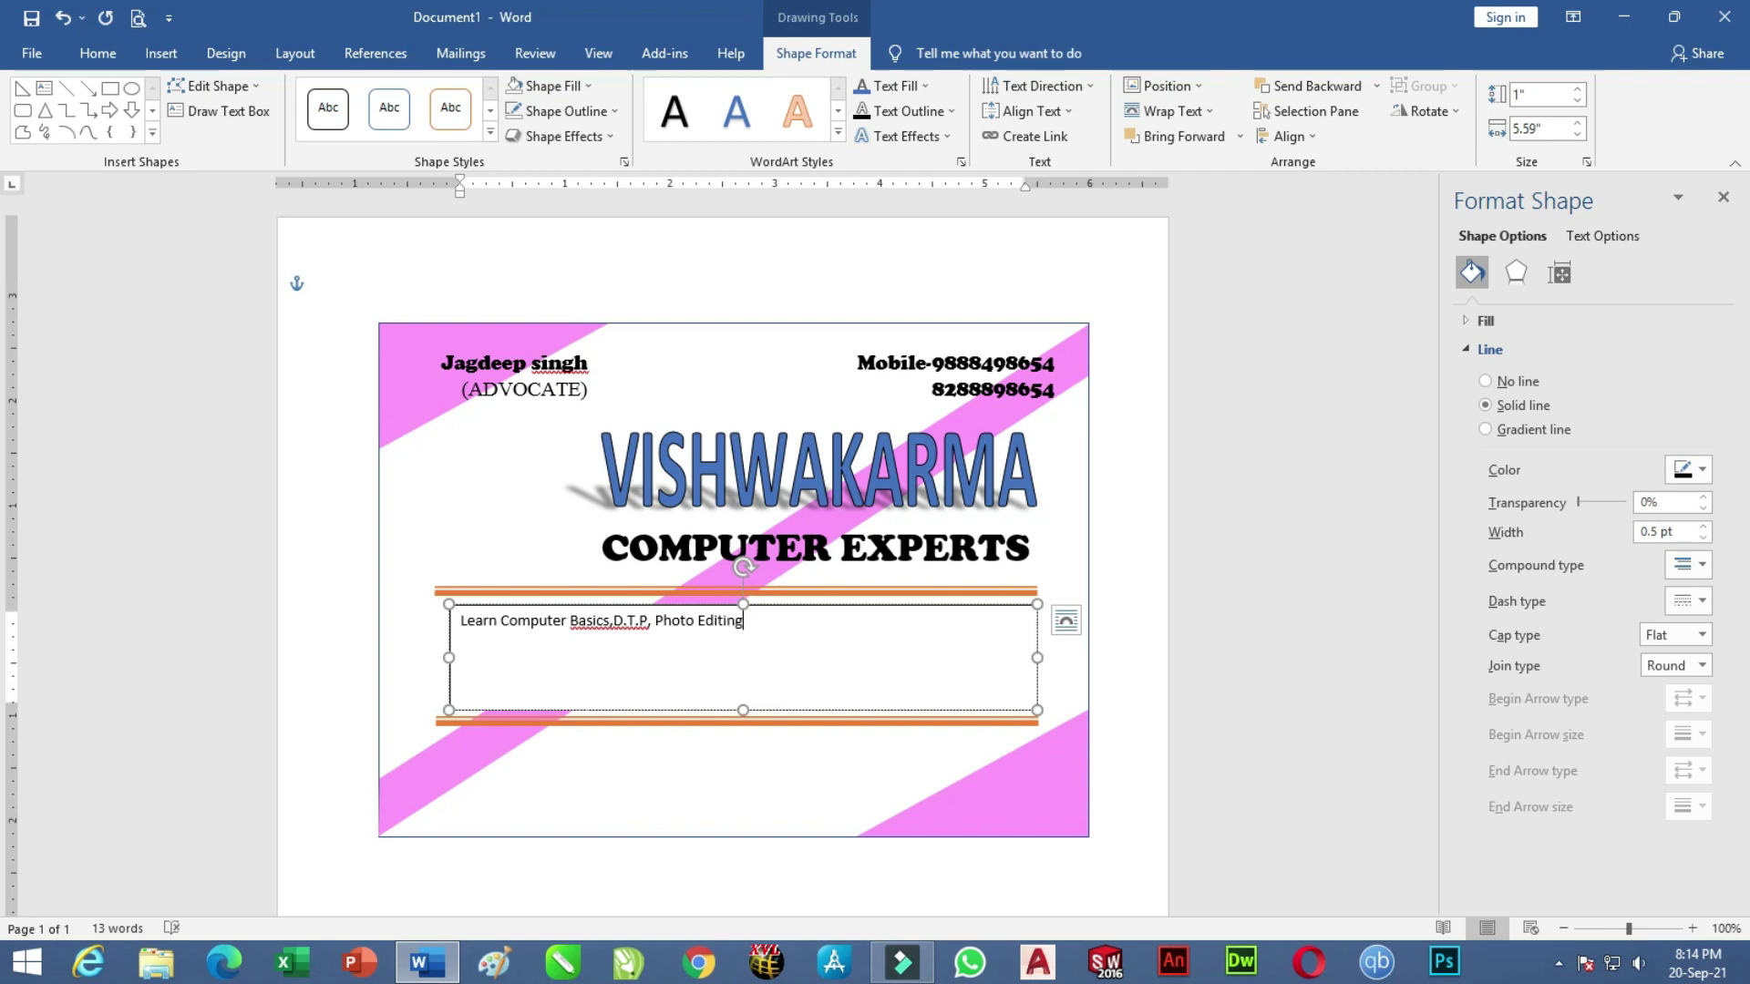
pyautogui.write('V')
pyautogui.write('ideo ')
pyautogui.write('Mi')
pyautogui.write('xi')
pyautogui.write('ng')
# Step: Add the Web Designing, CAD, Tally and Cartoon Animation course lines, then tab the courses away from Learn
pyautogui.write('Web')
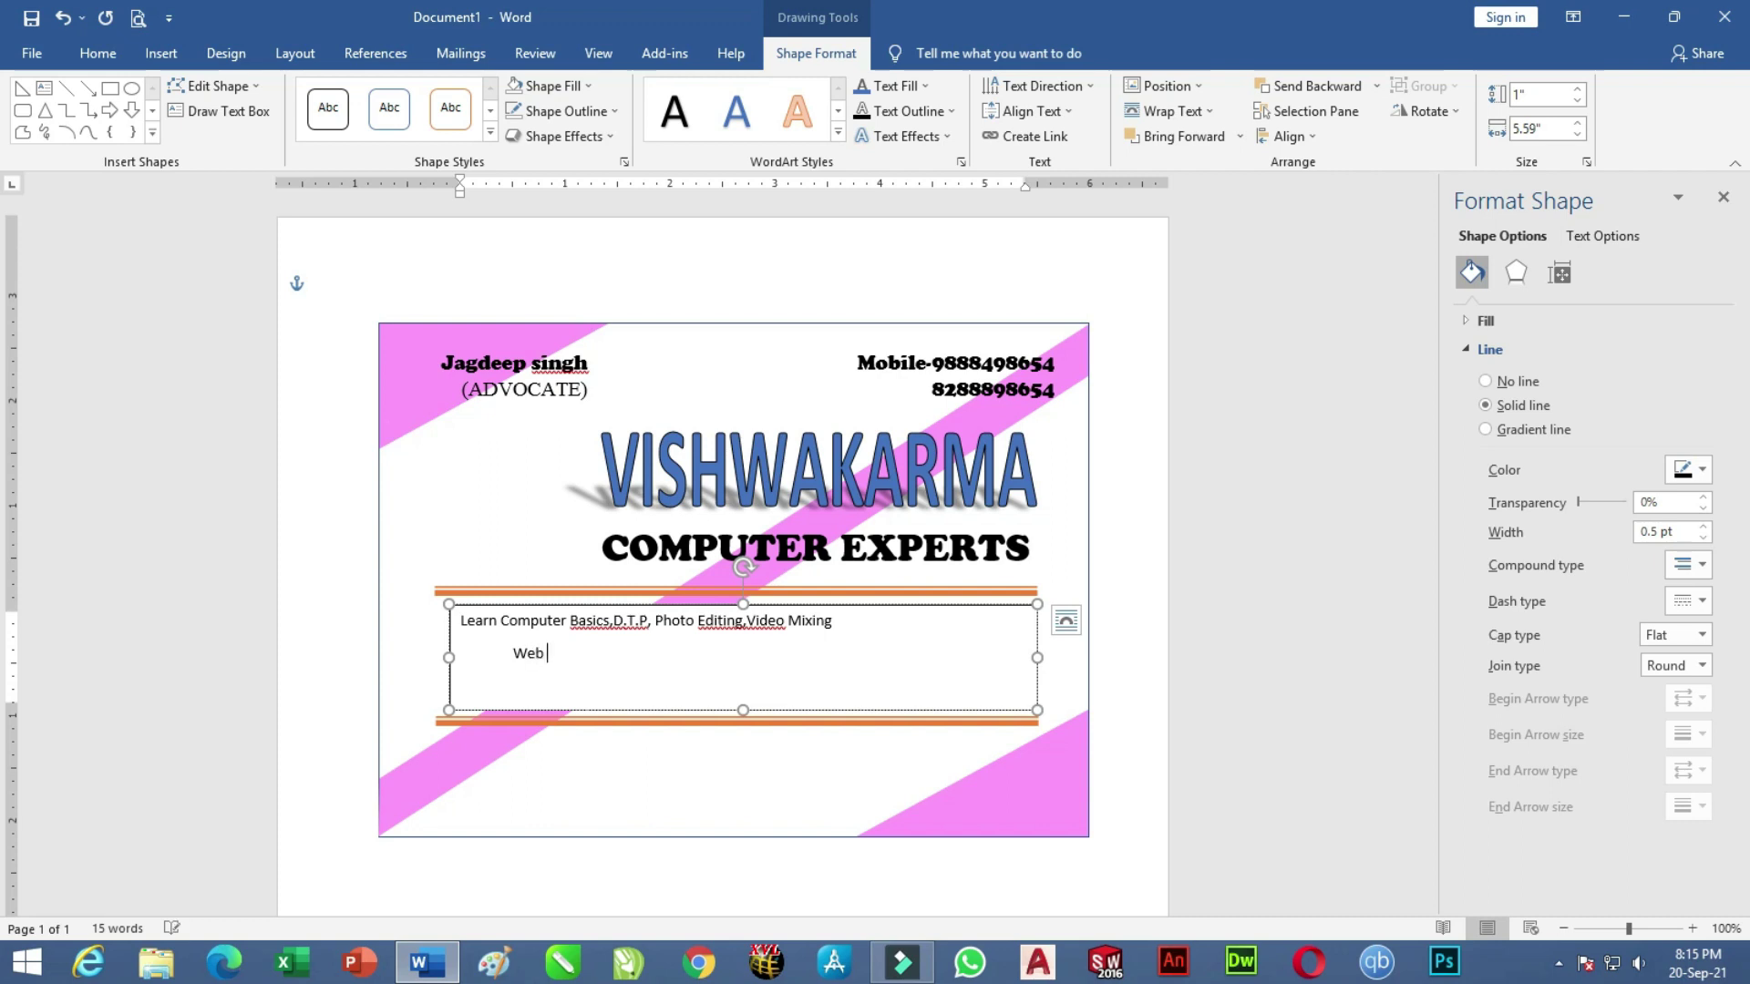
pyautogui.write(' Designing')
pyautogui.write(',')
pyautogui.write('CAD-CAM-C')
pyautogui.write('NC,')
pyautogui.write(' Archi')
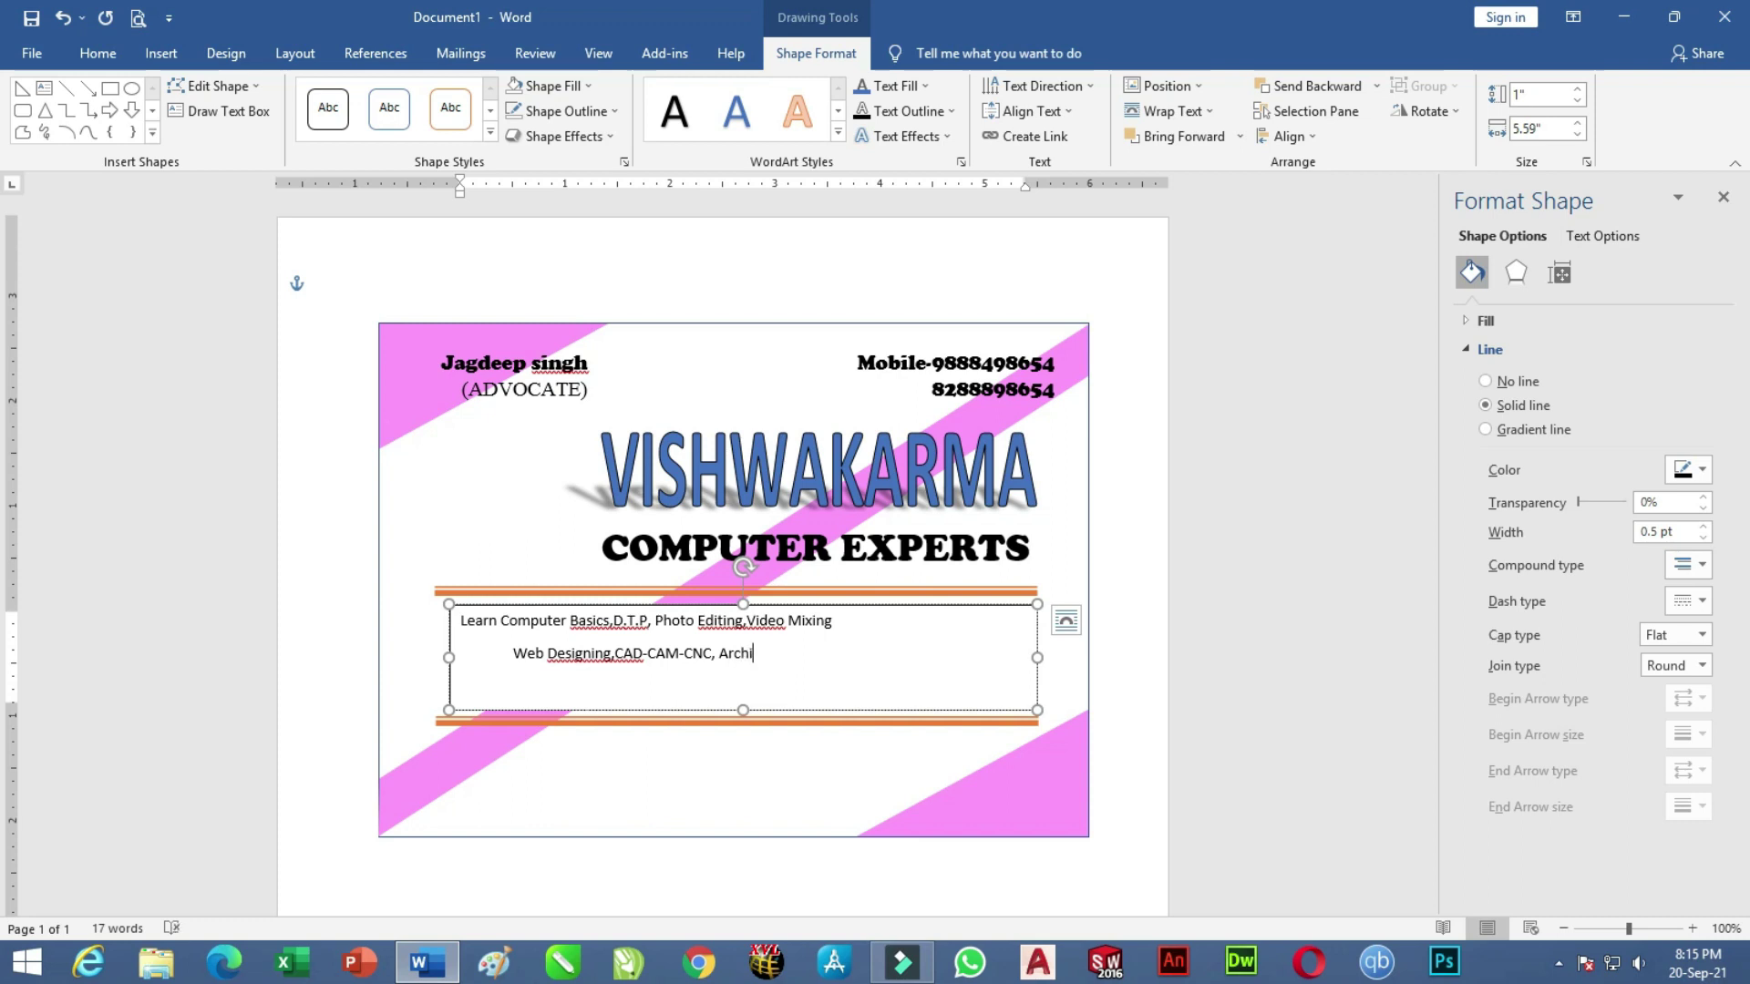
pyautogui.write('CAD')
pyautogui.write(', ')
pyautogui.write('Inter')
pyautogui.write('ne')
pyautogui.write('A')
pyautogui.write('ccounts')
pyautogui.write('with Ta')
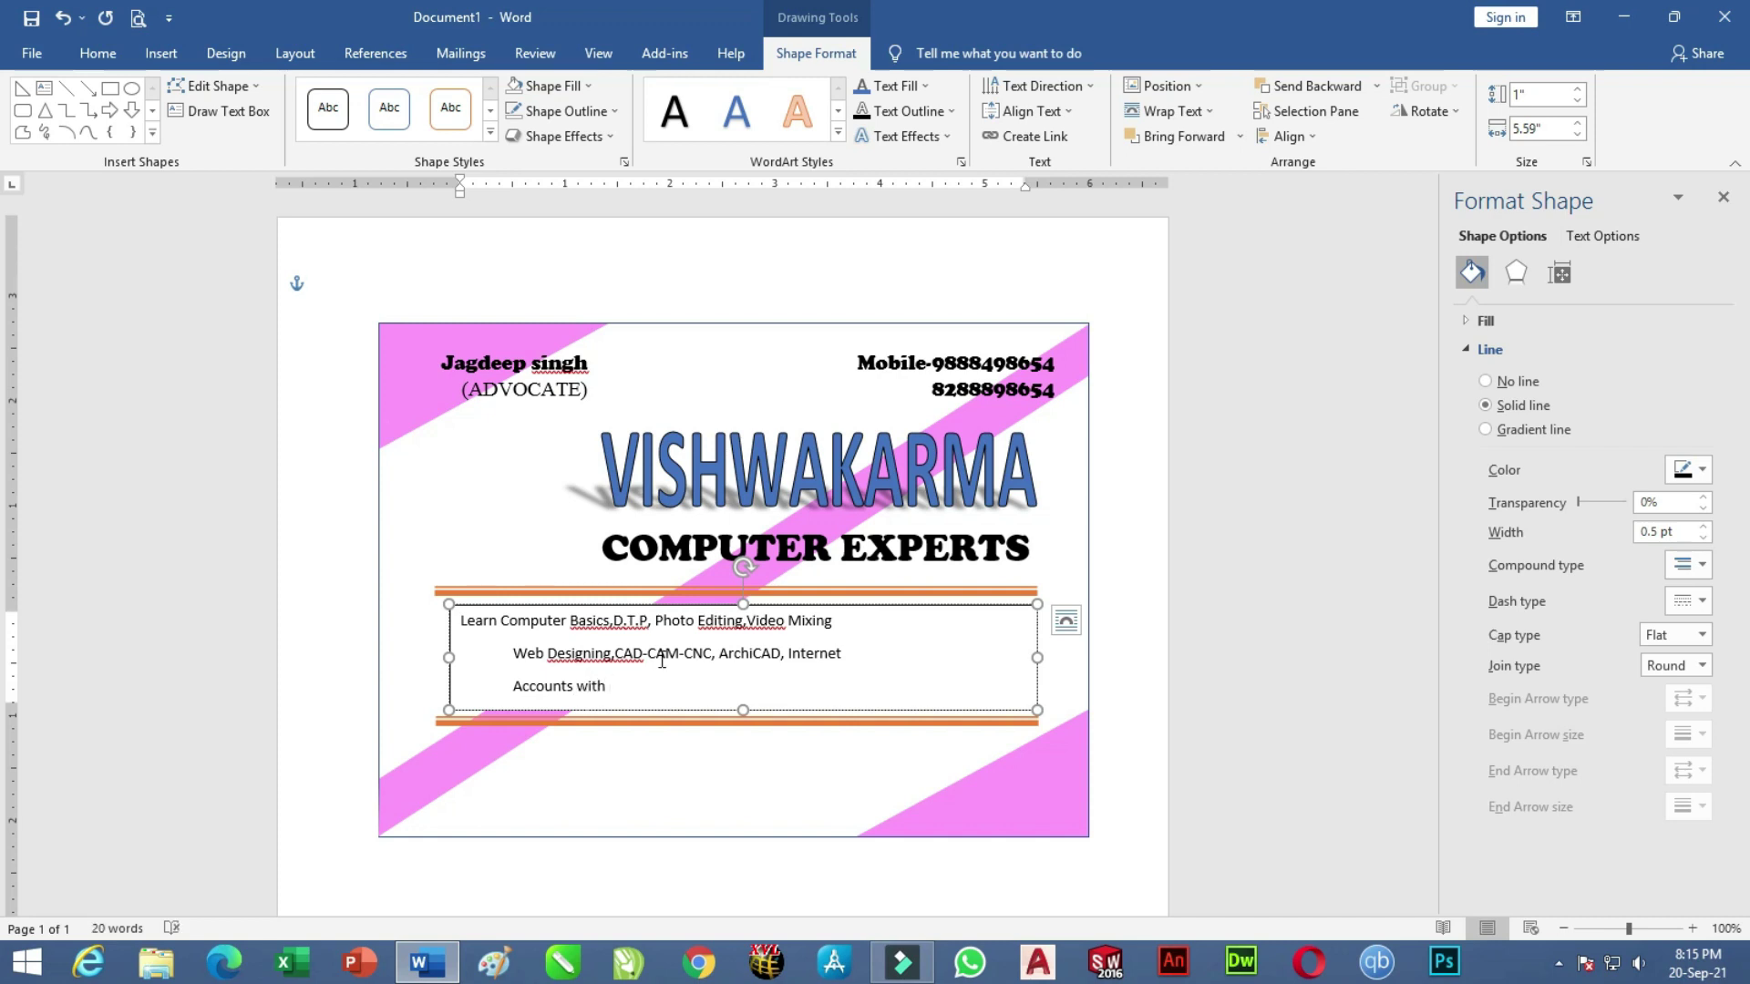
pyautogui.write('lly')
pyautogui.write(',')
pyautogui.write('3ds-')
pyautogui.write('MA')
pyautogui.write('X')
pyautogui.write(',')
pyautogui.write('Cart')
pyautogui.write('oon ')
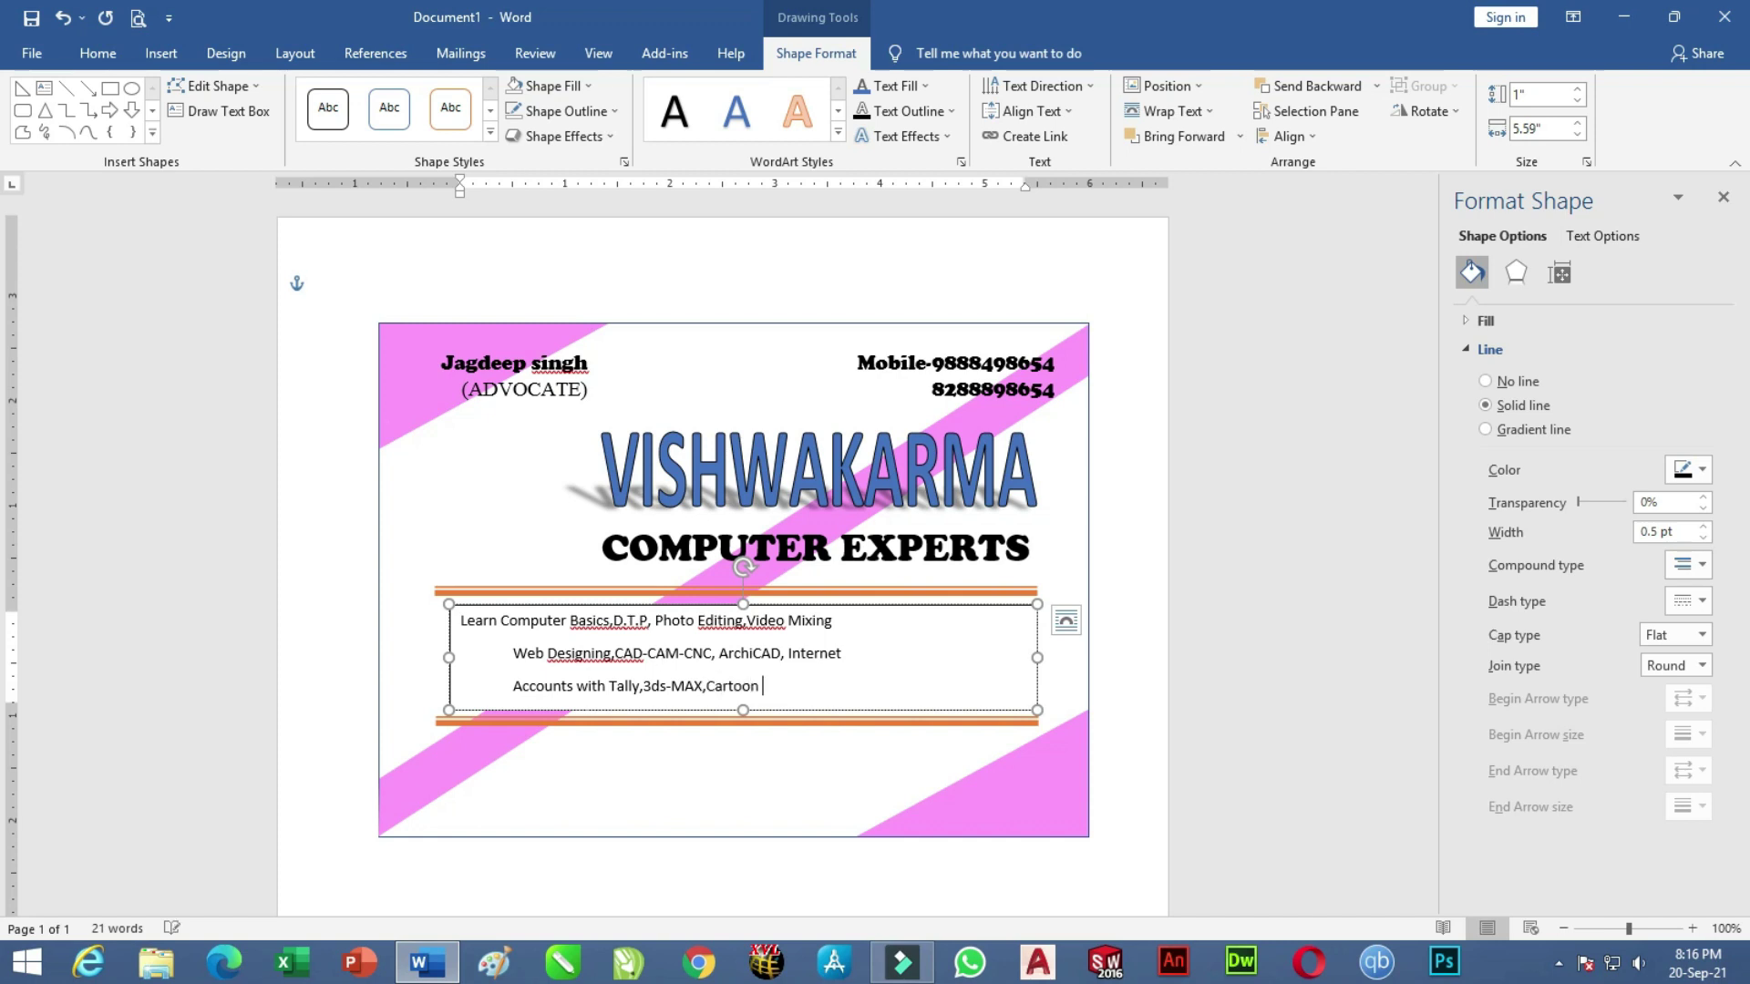
pyautogui.write('Animation etc.')
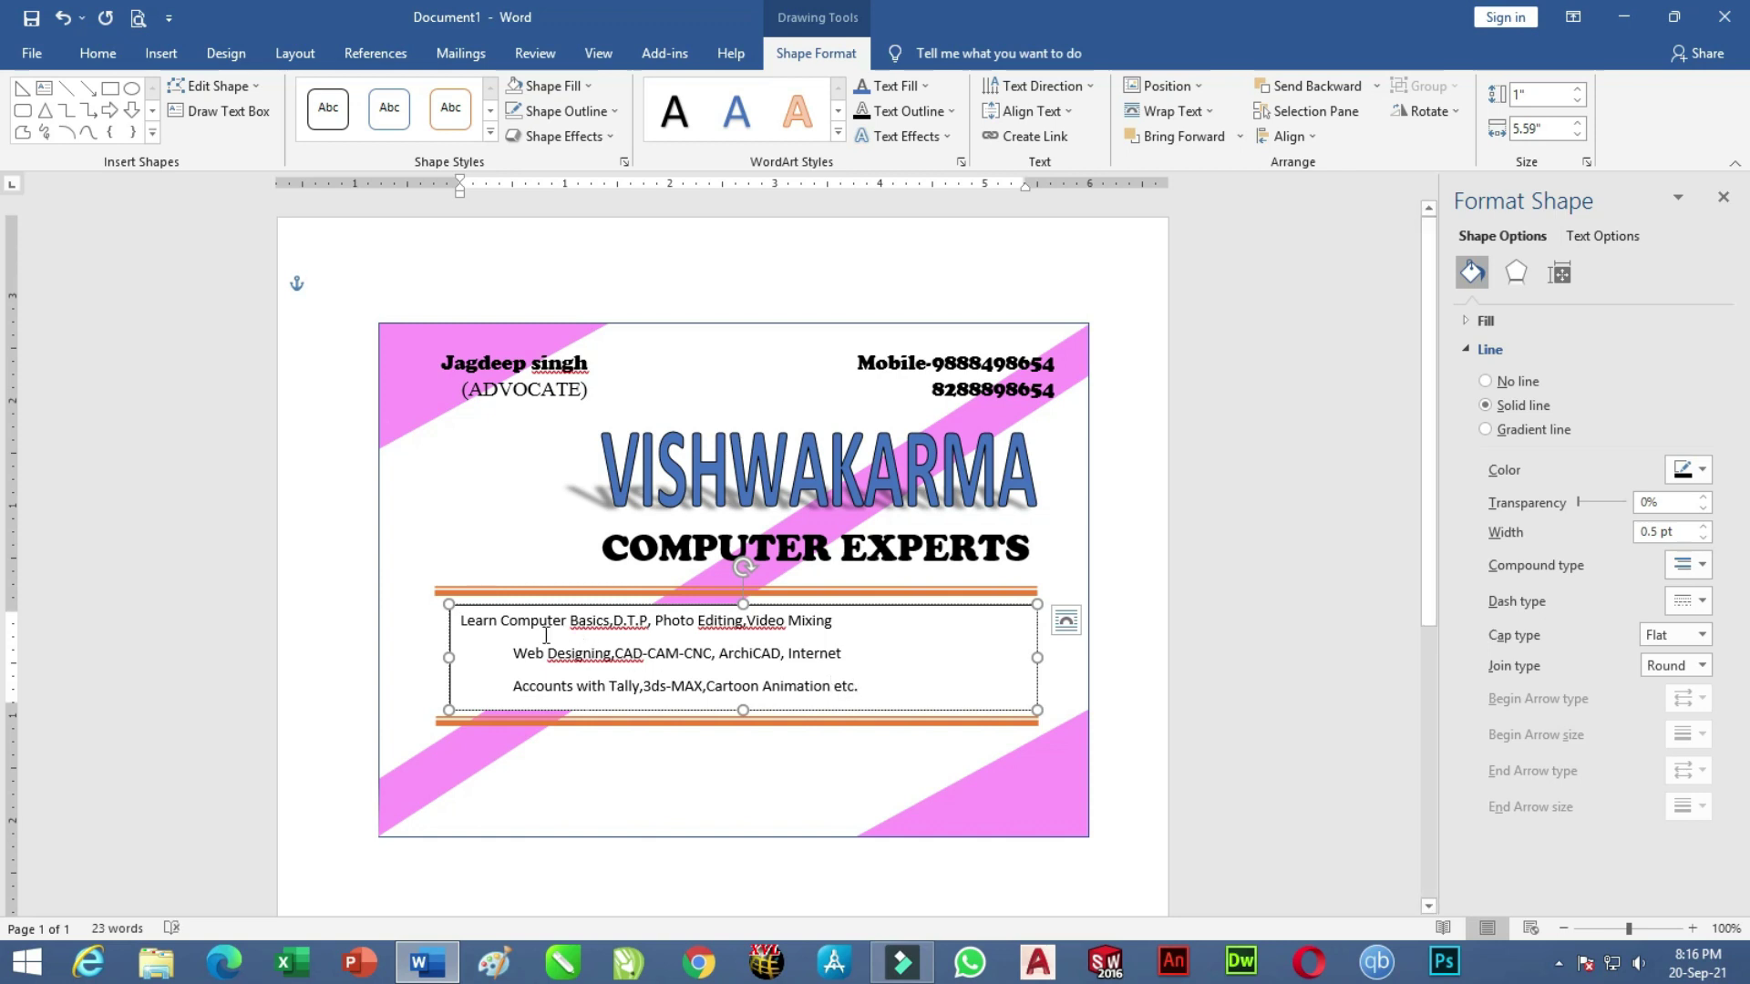
pyautogui.click(498, 626)
pyautogui.press('Tab')
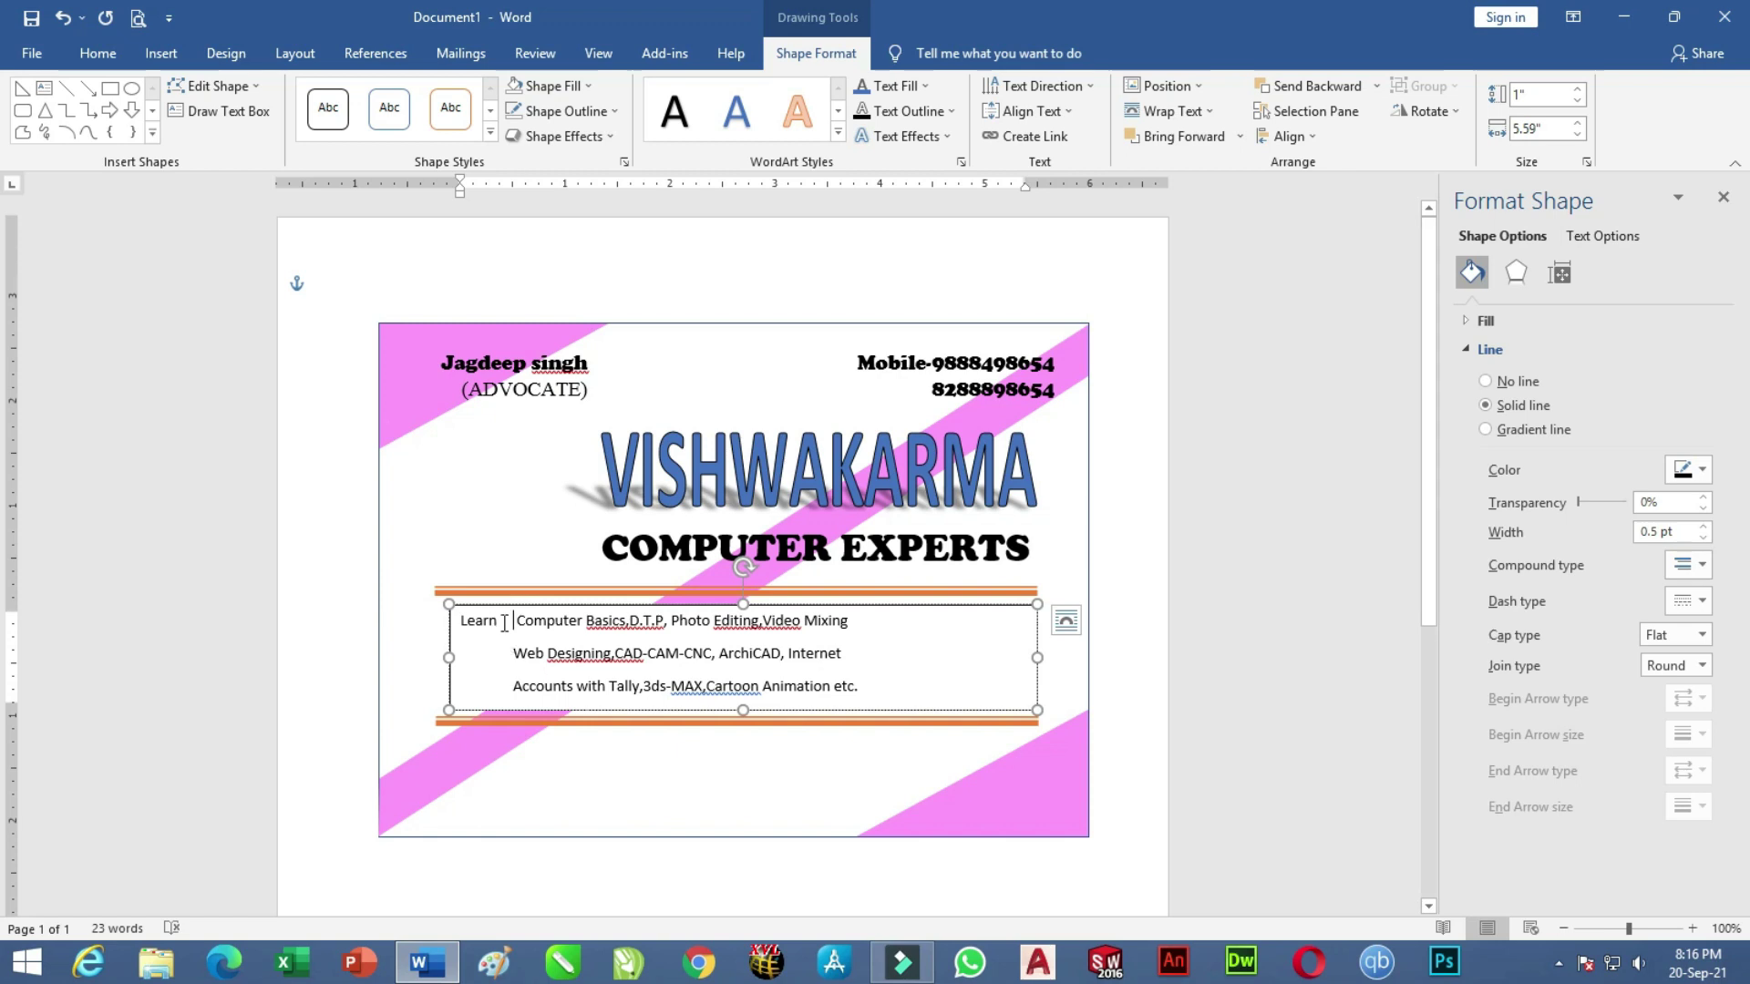
# Step: Remove the extra line spacing from the course list and enlarge it to 14 pt
pyautogui.moveTo(515, 621); pyautogui.dragTo(867, 690)
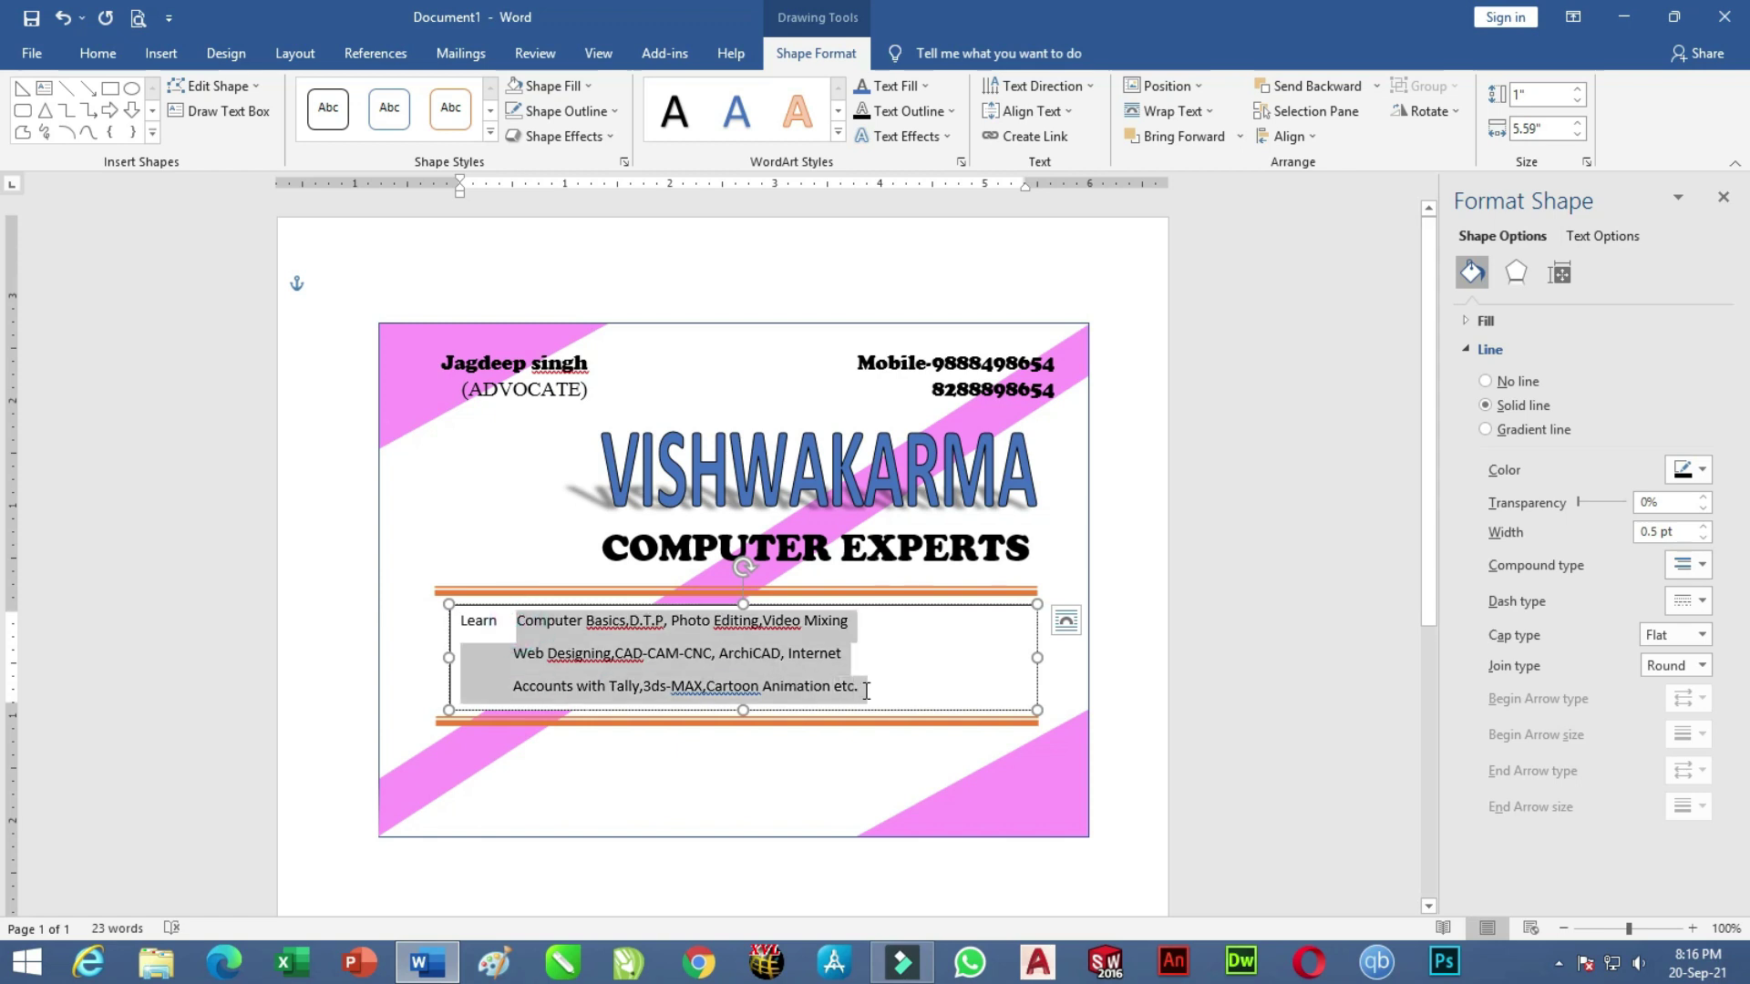
pyautogui.click(107, 55)
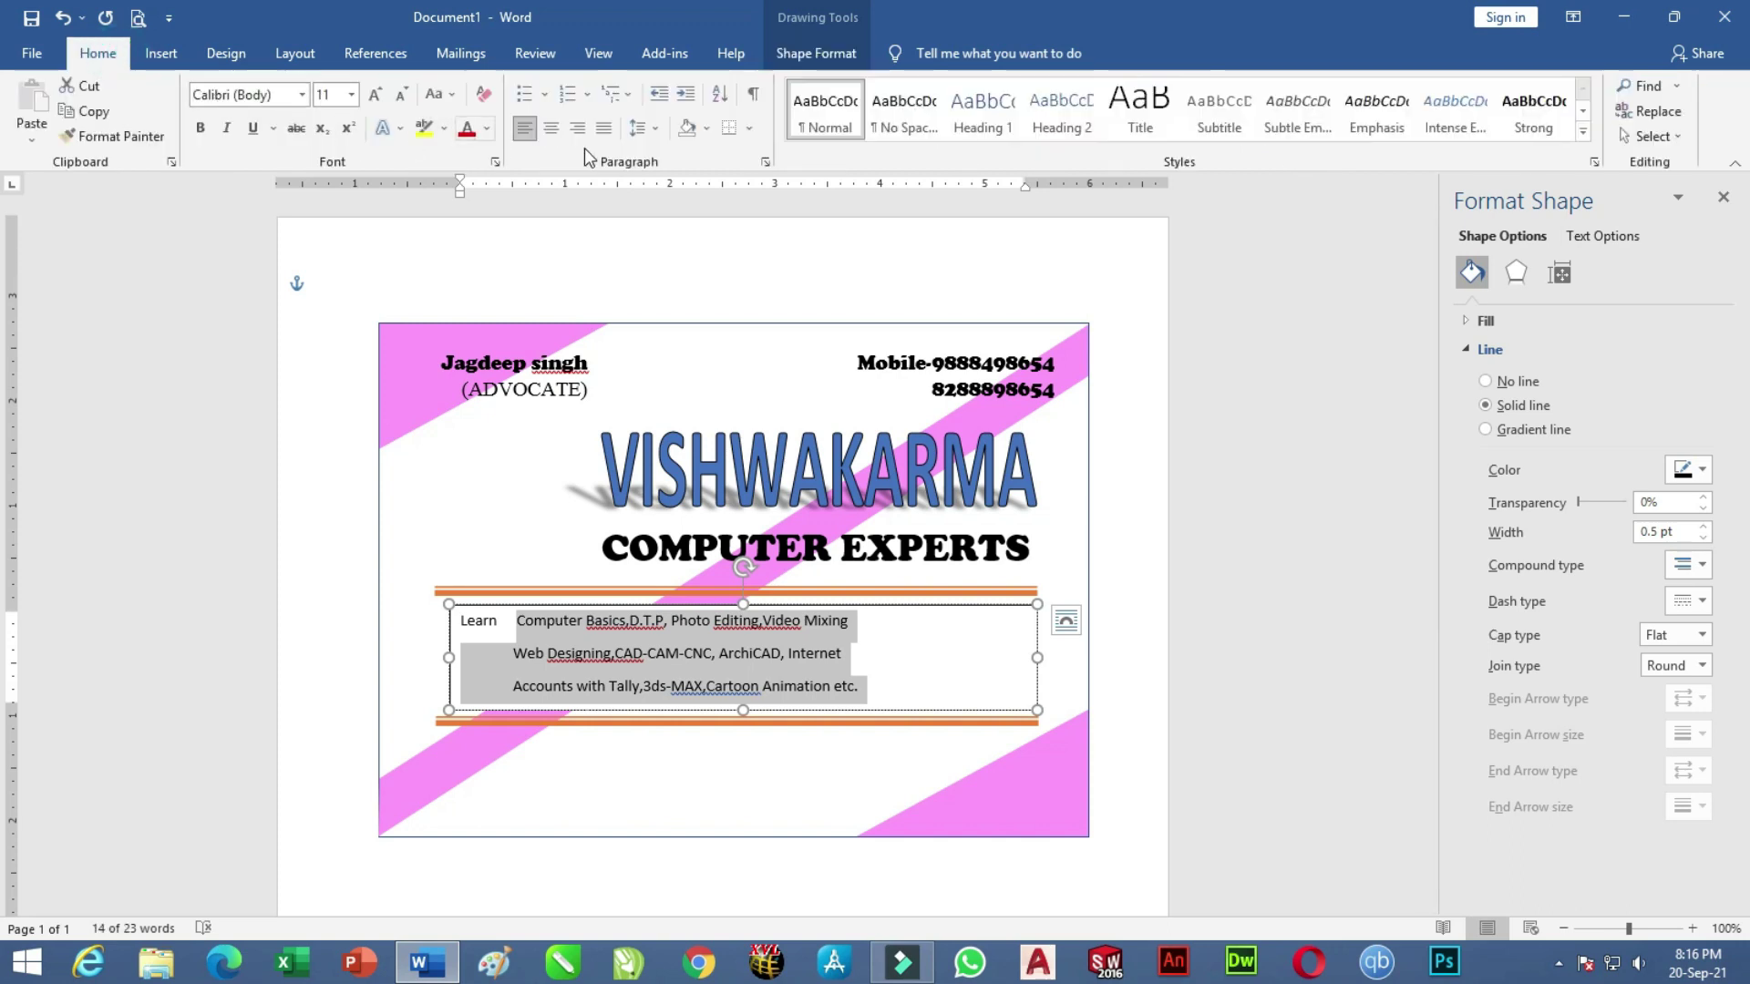
pyautogui.click(658, 130)
pyautogui.click(742, 372)
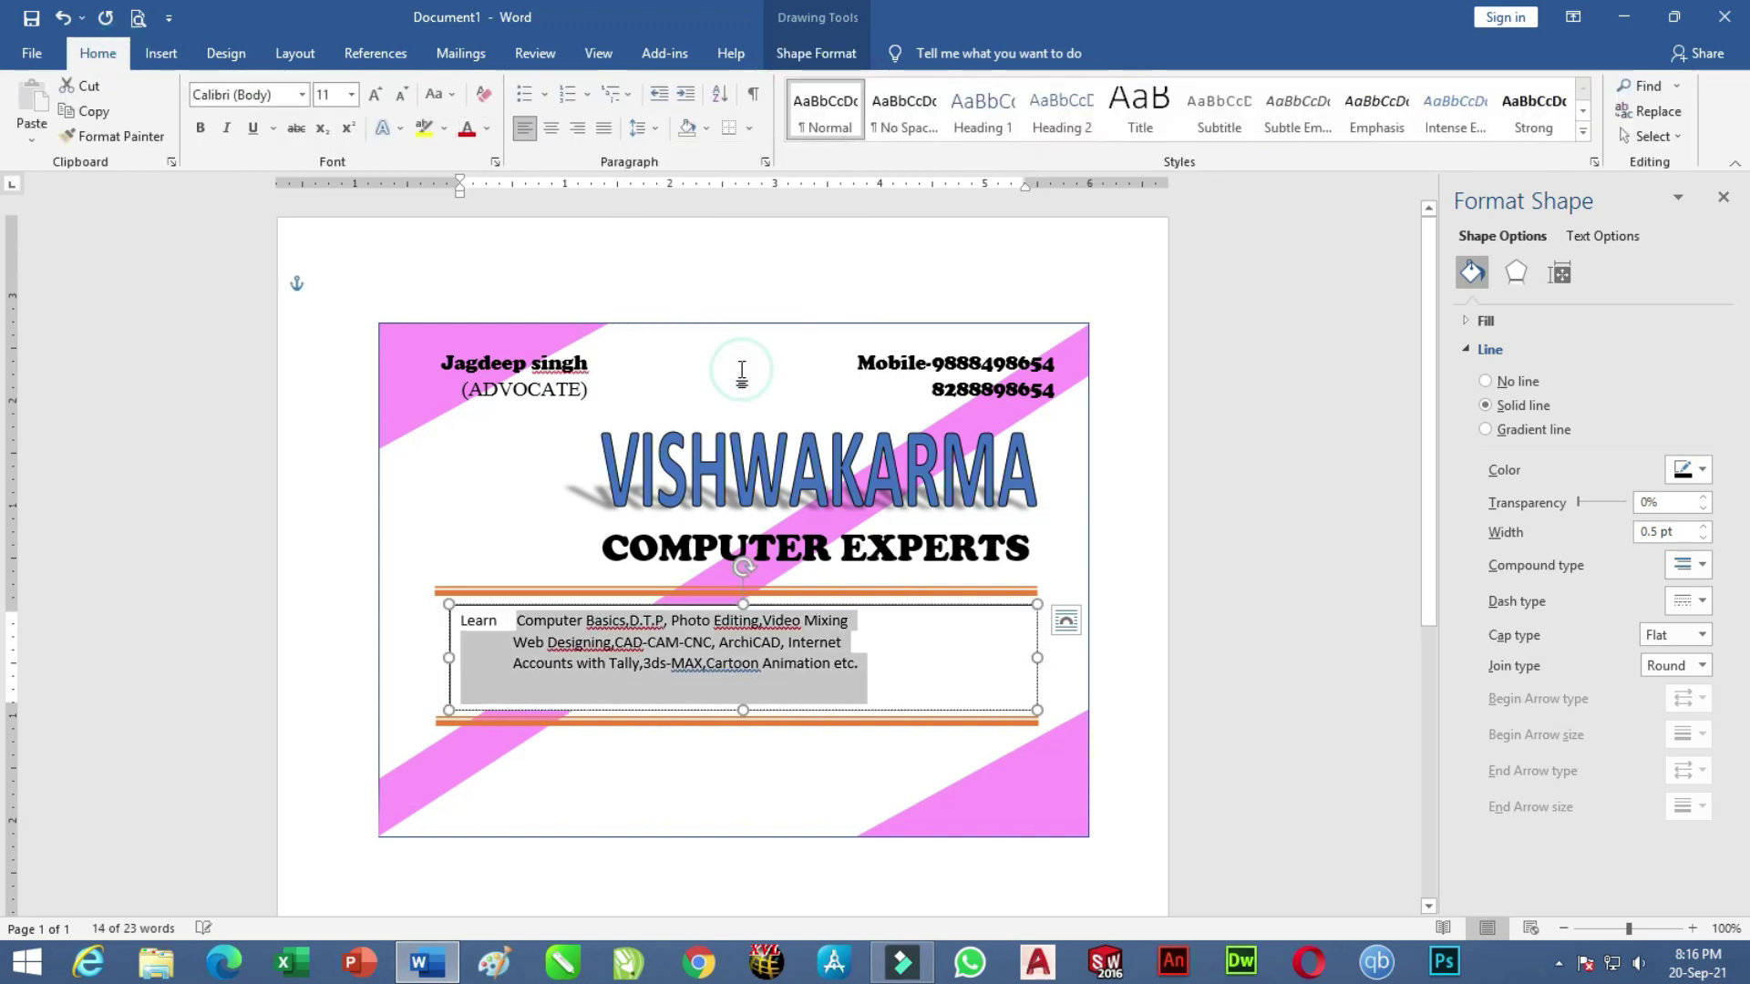
pyautogui.click(375, 94)
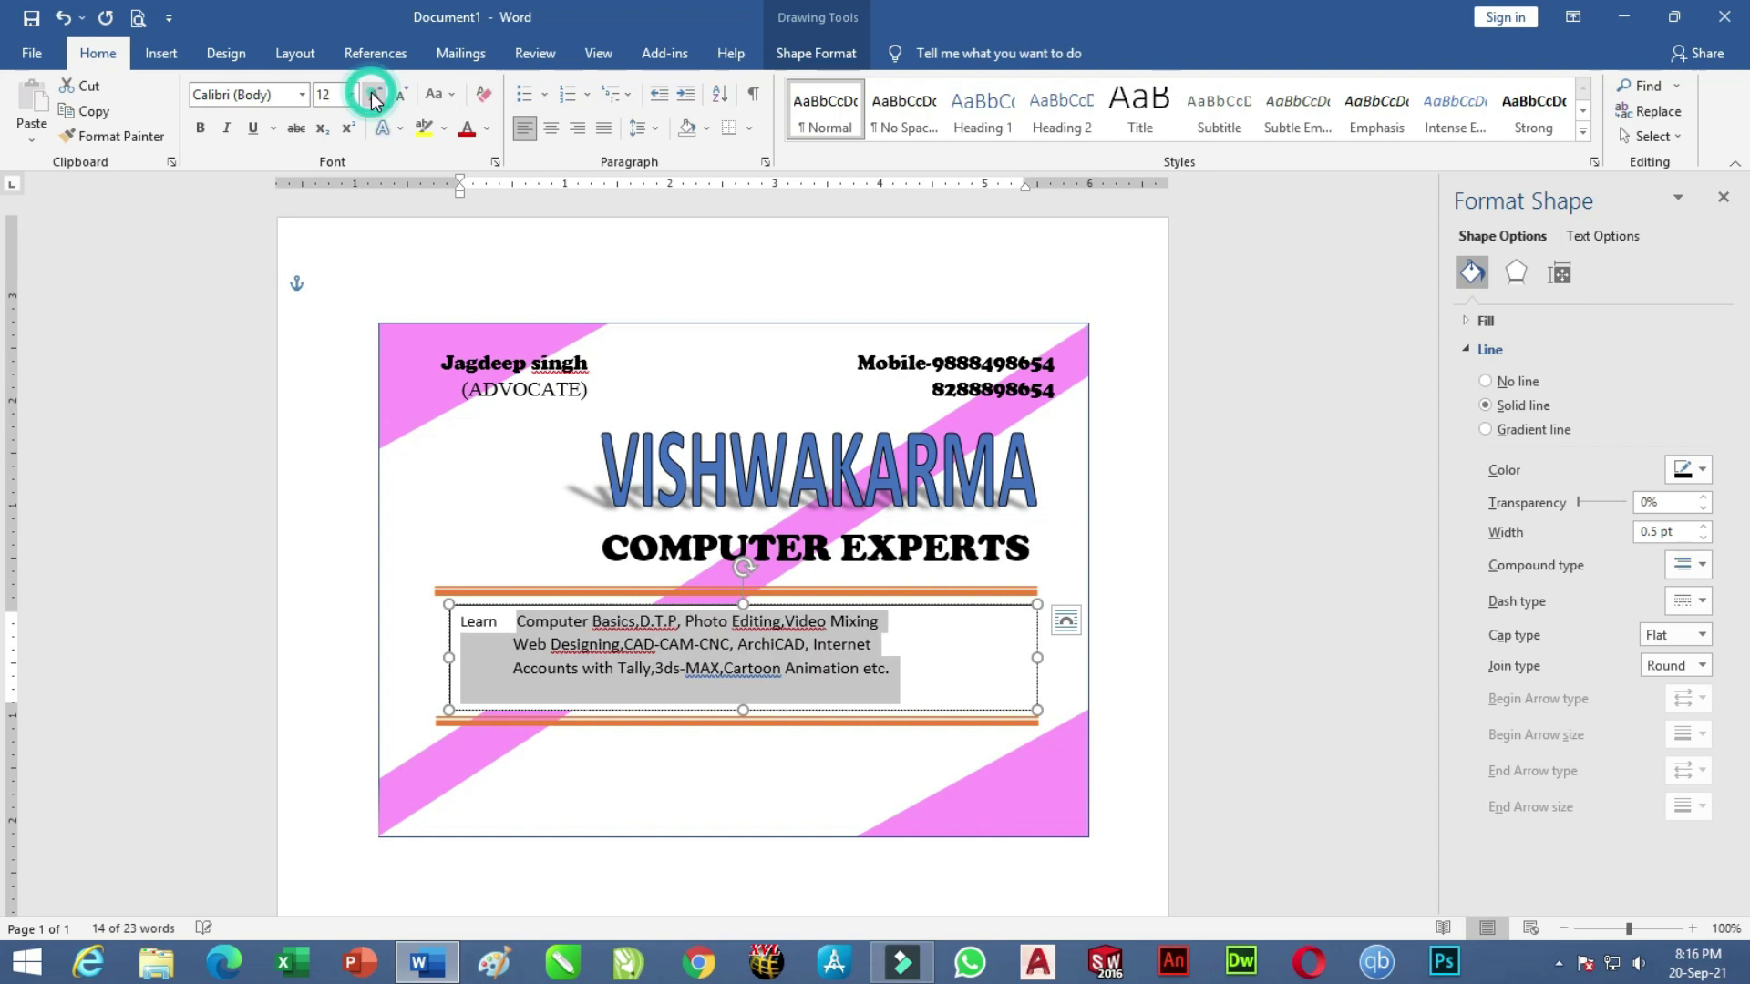
pyautogui.click(375, 94)
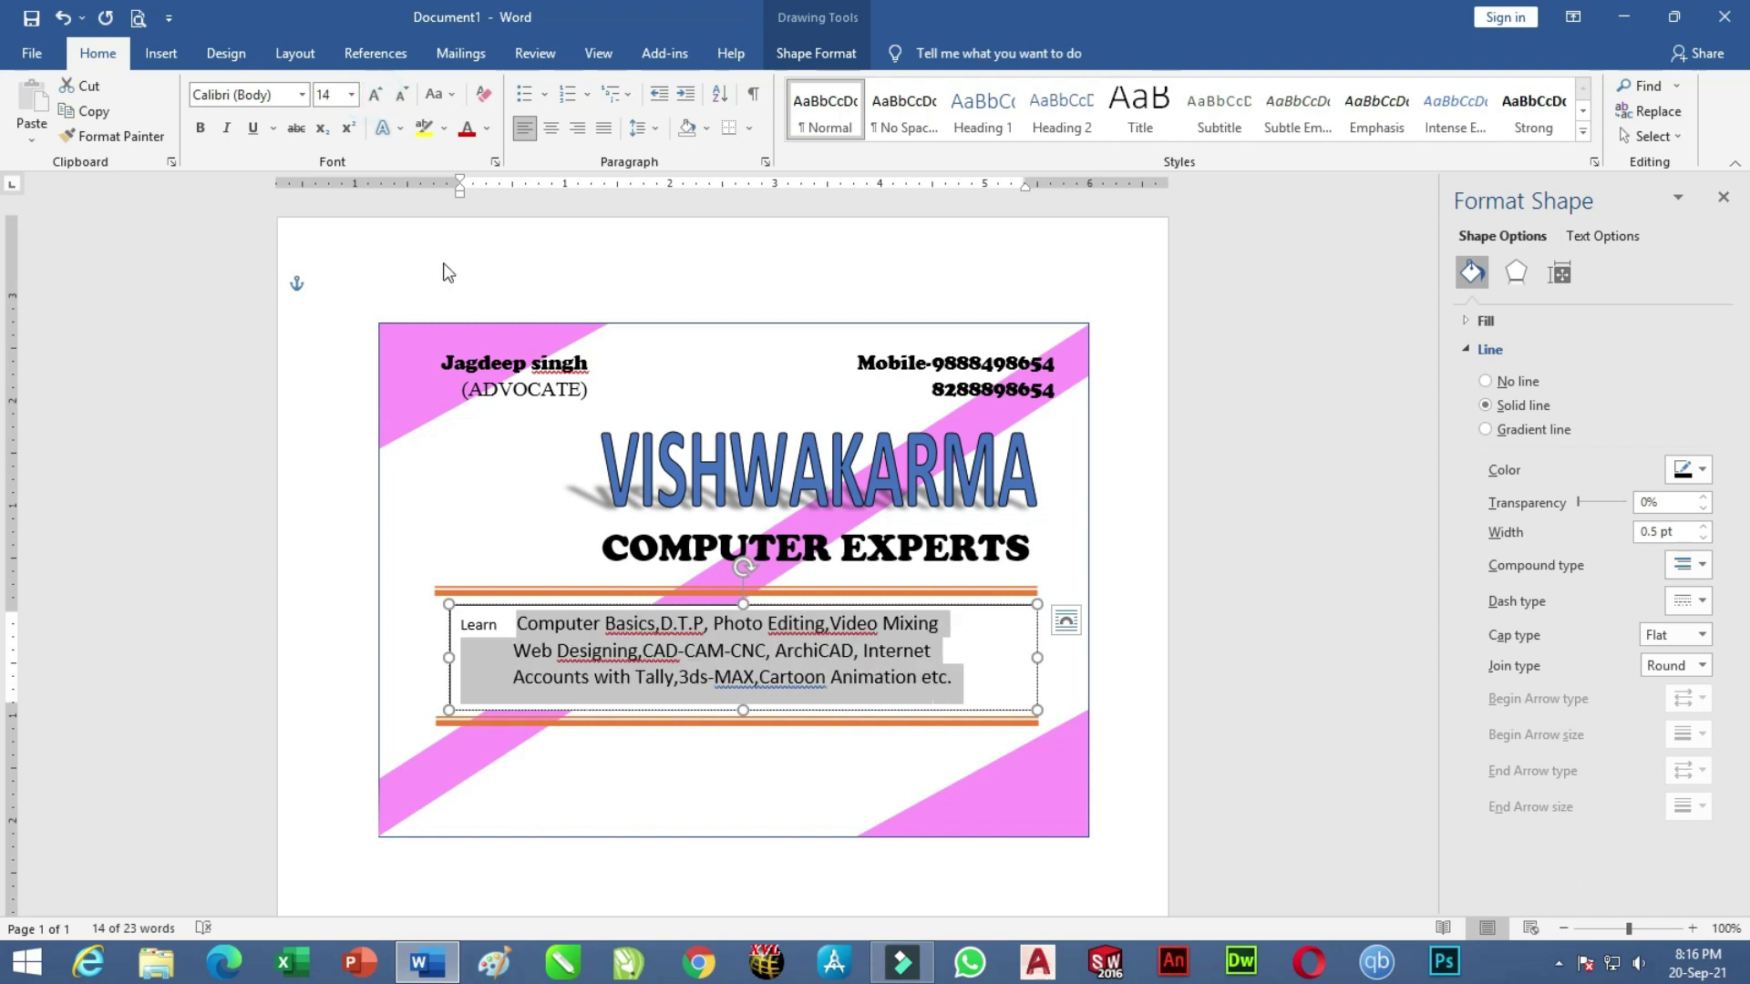
# Step: Make the word Learn 14 pt, bold and underlined
pyautogui.doubleClick(478, 624)
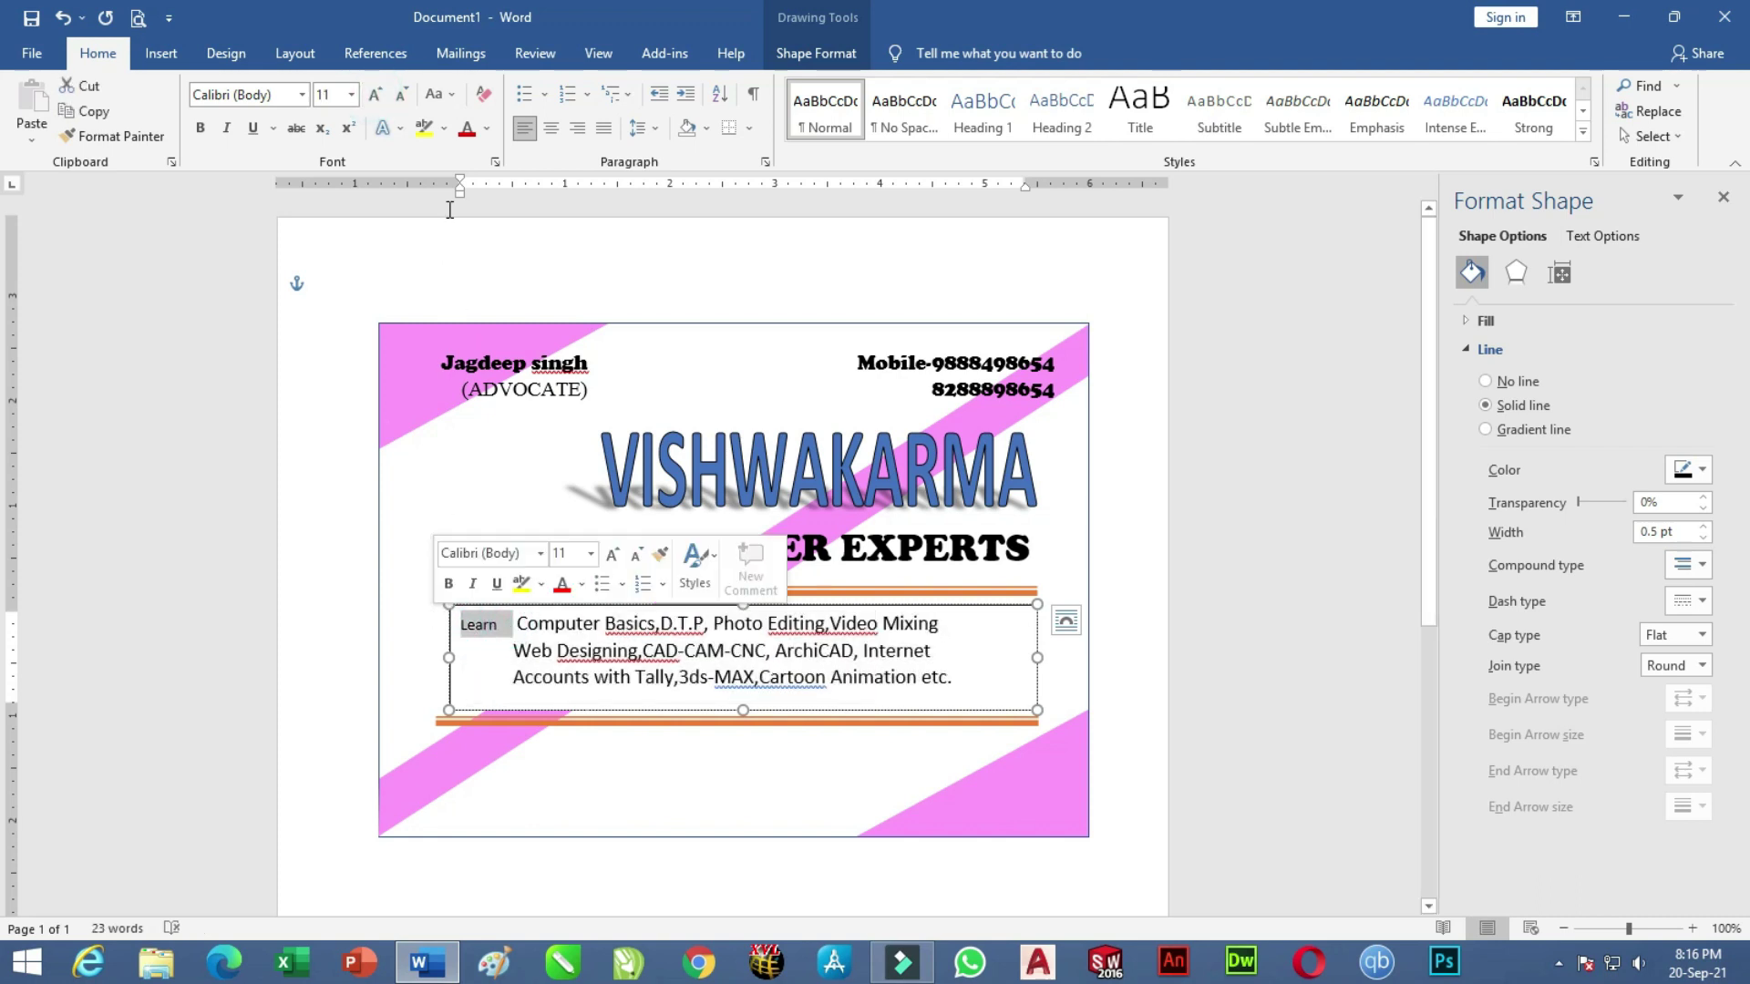
pyautogui.click(376, 94)
pyautogui.click(376, 95)
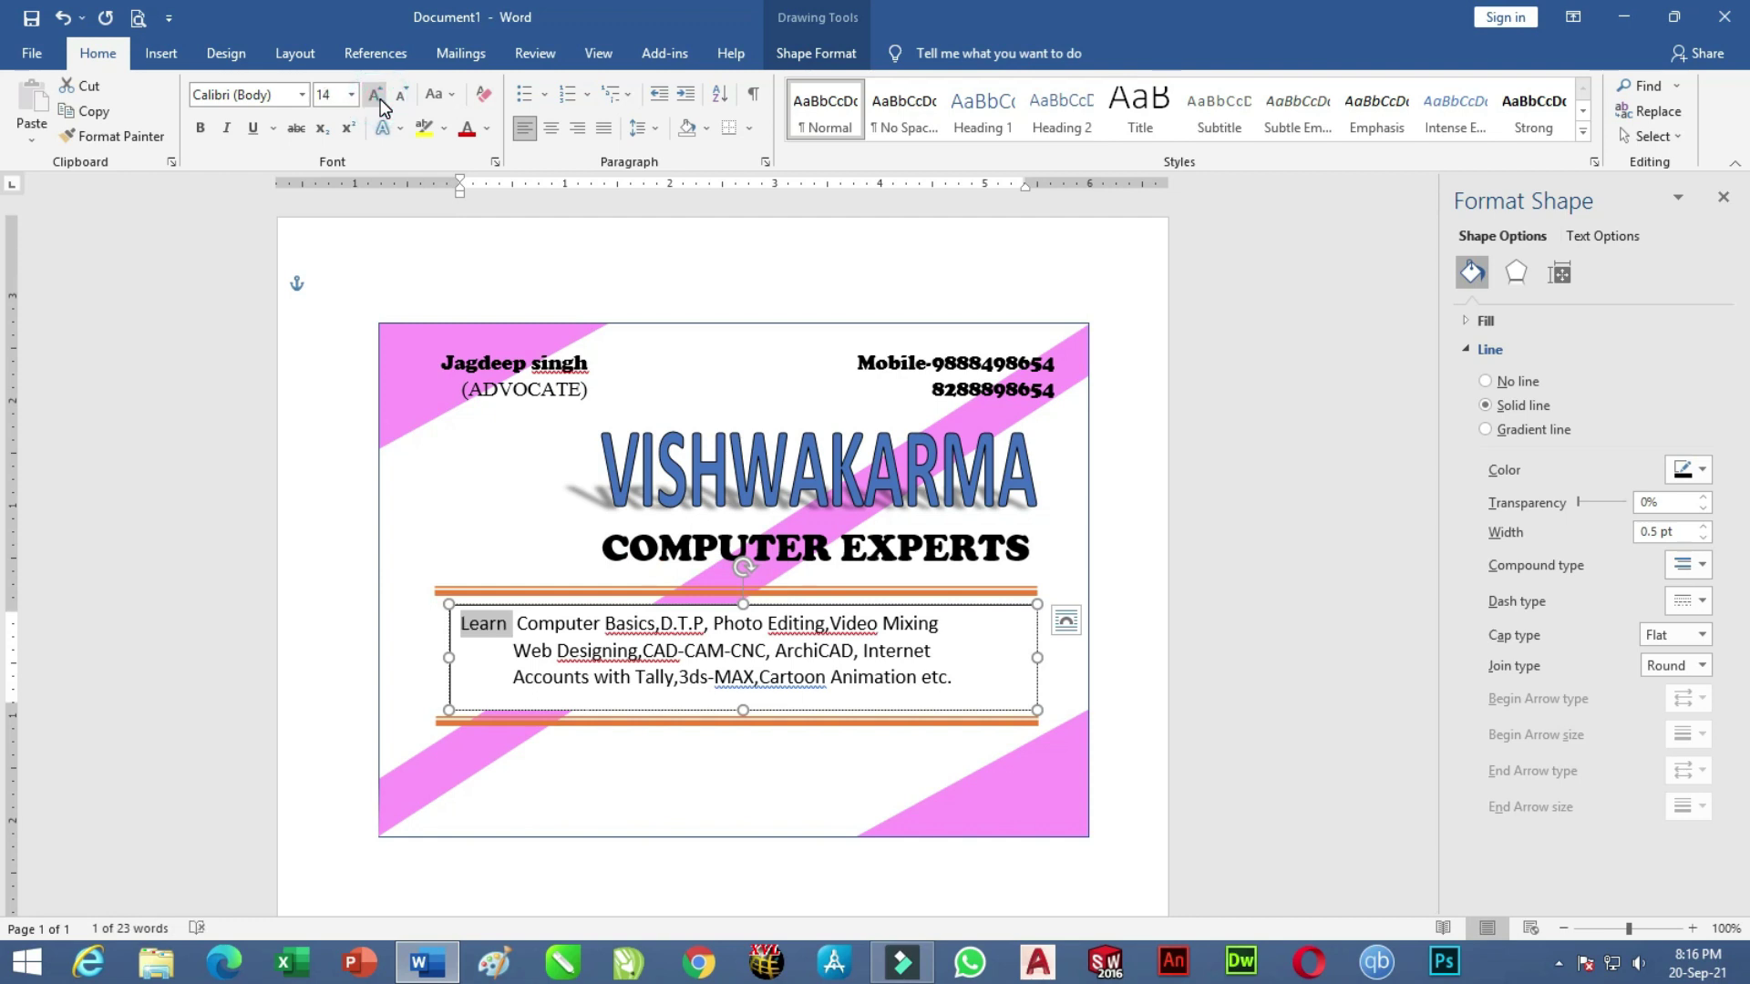
pyautogui.click(378, 96)
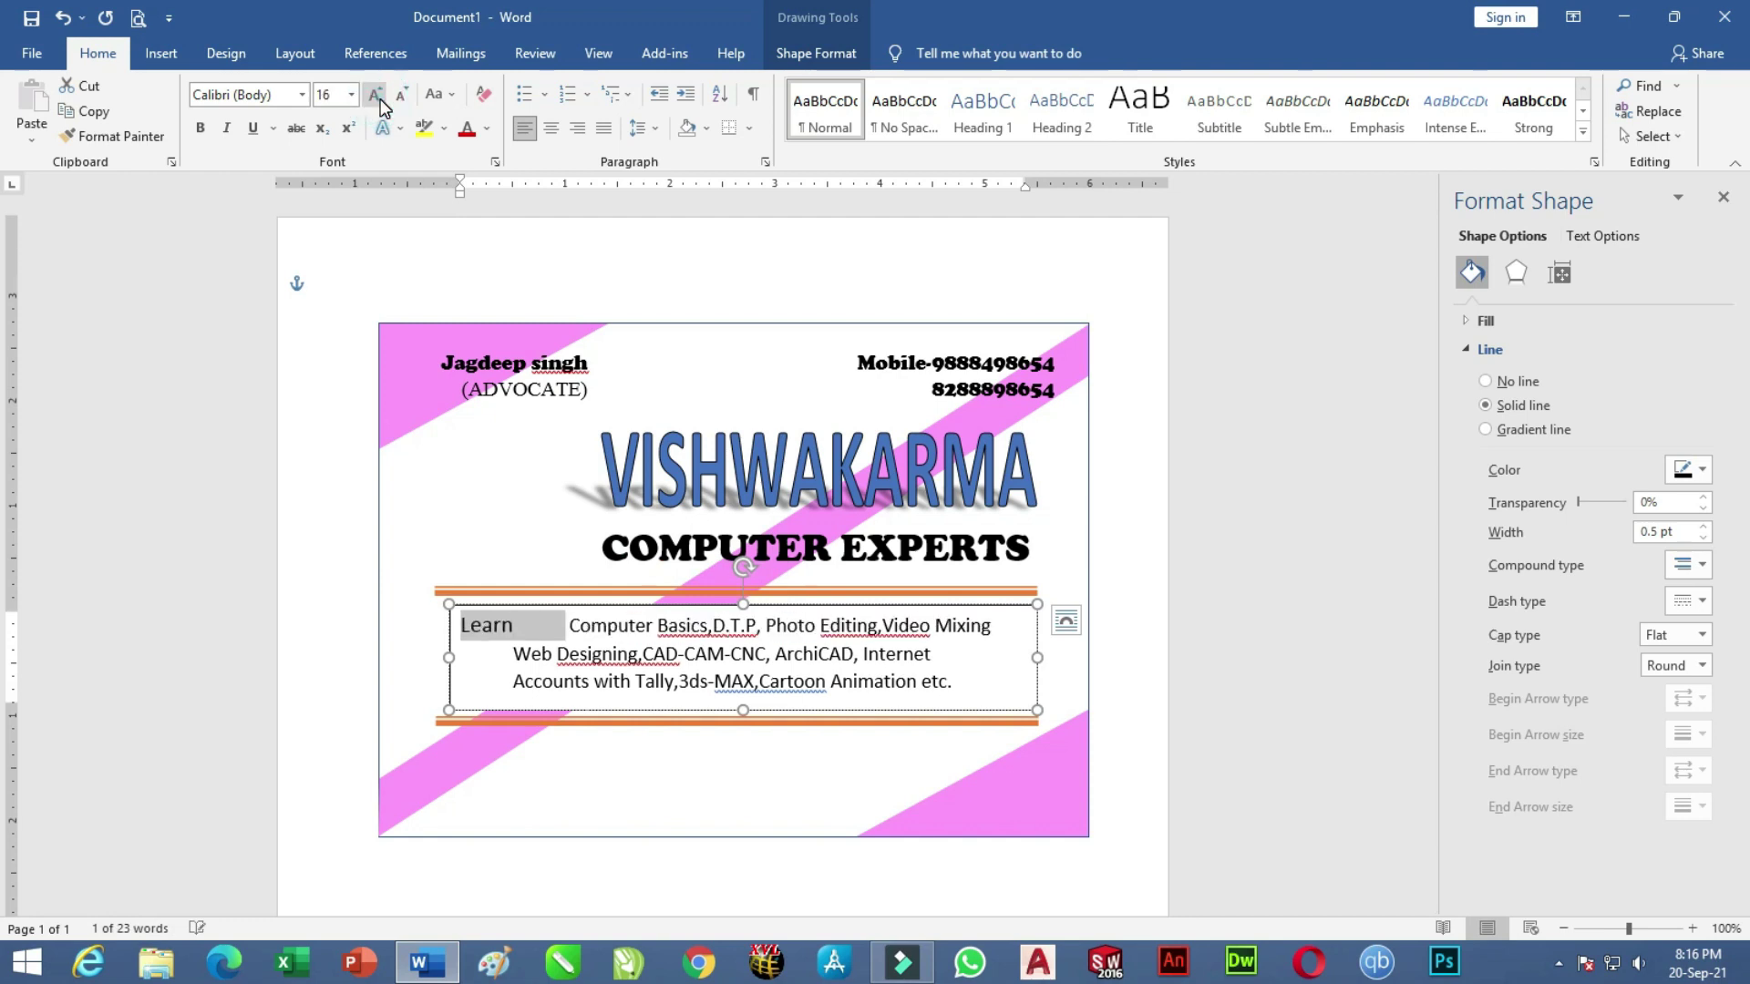
pyautogui.click(401, 94)
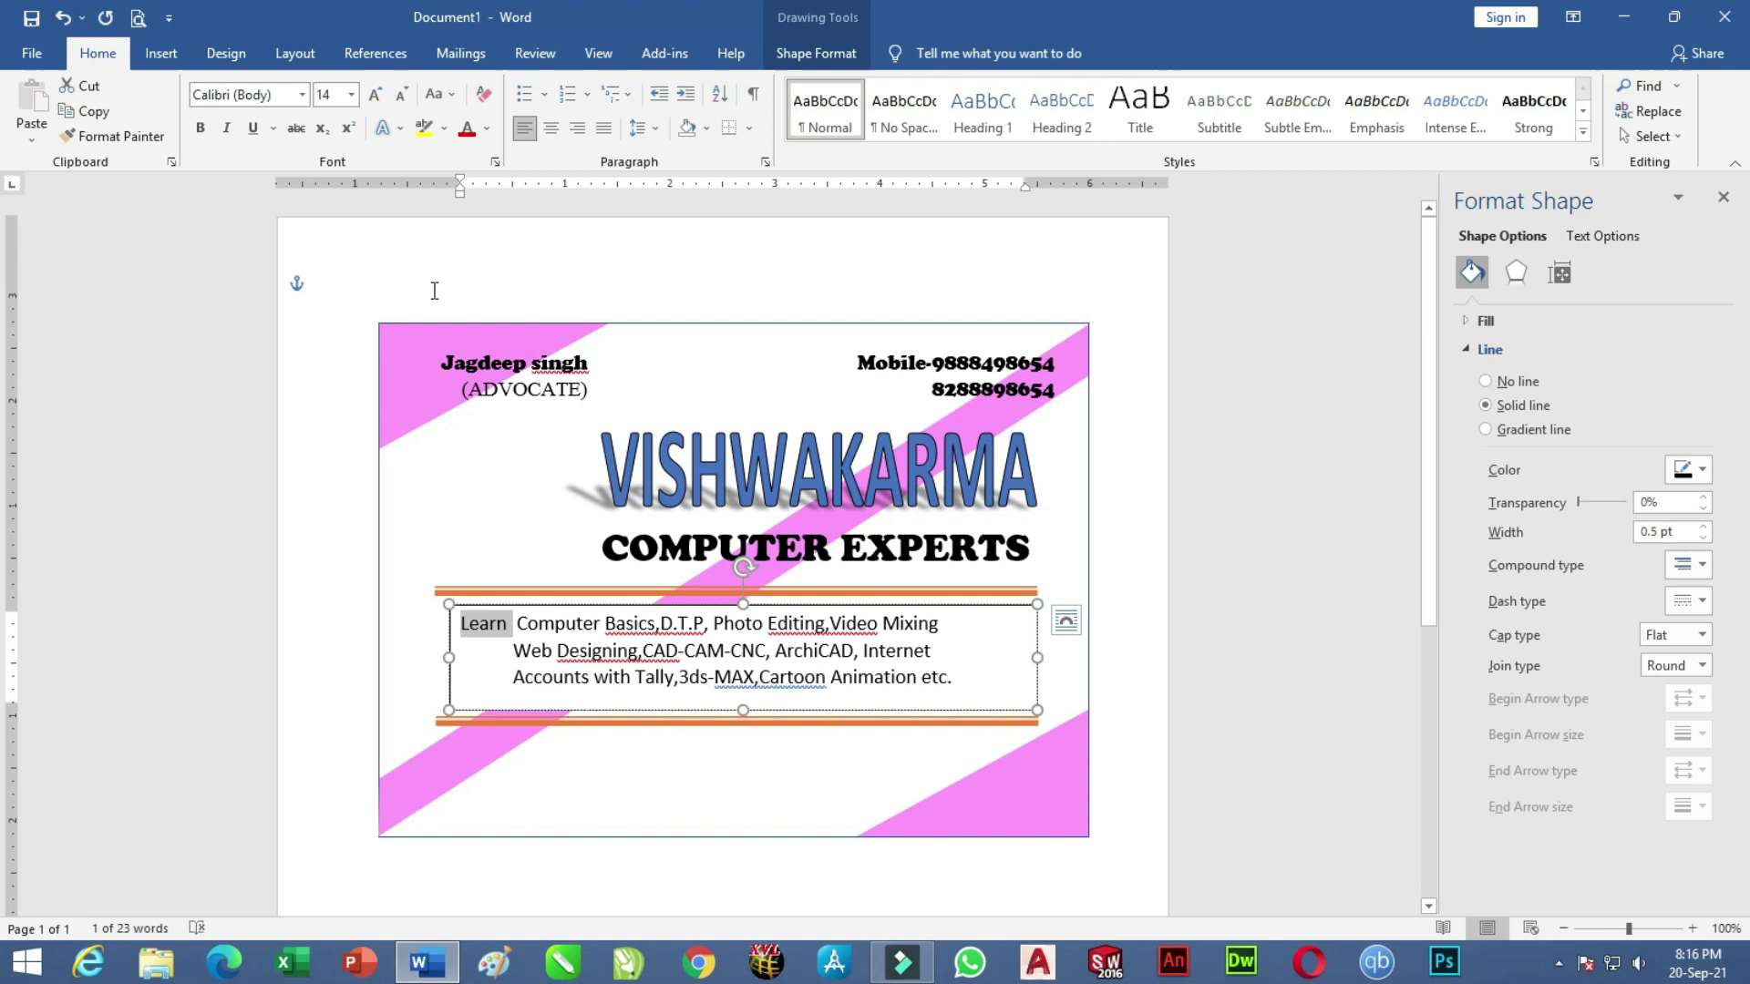
pyautogui.click(200, 129)
pyautogui.click(254, 128)
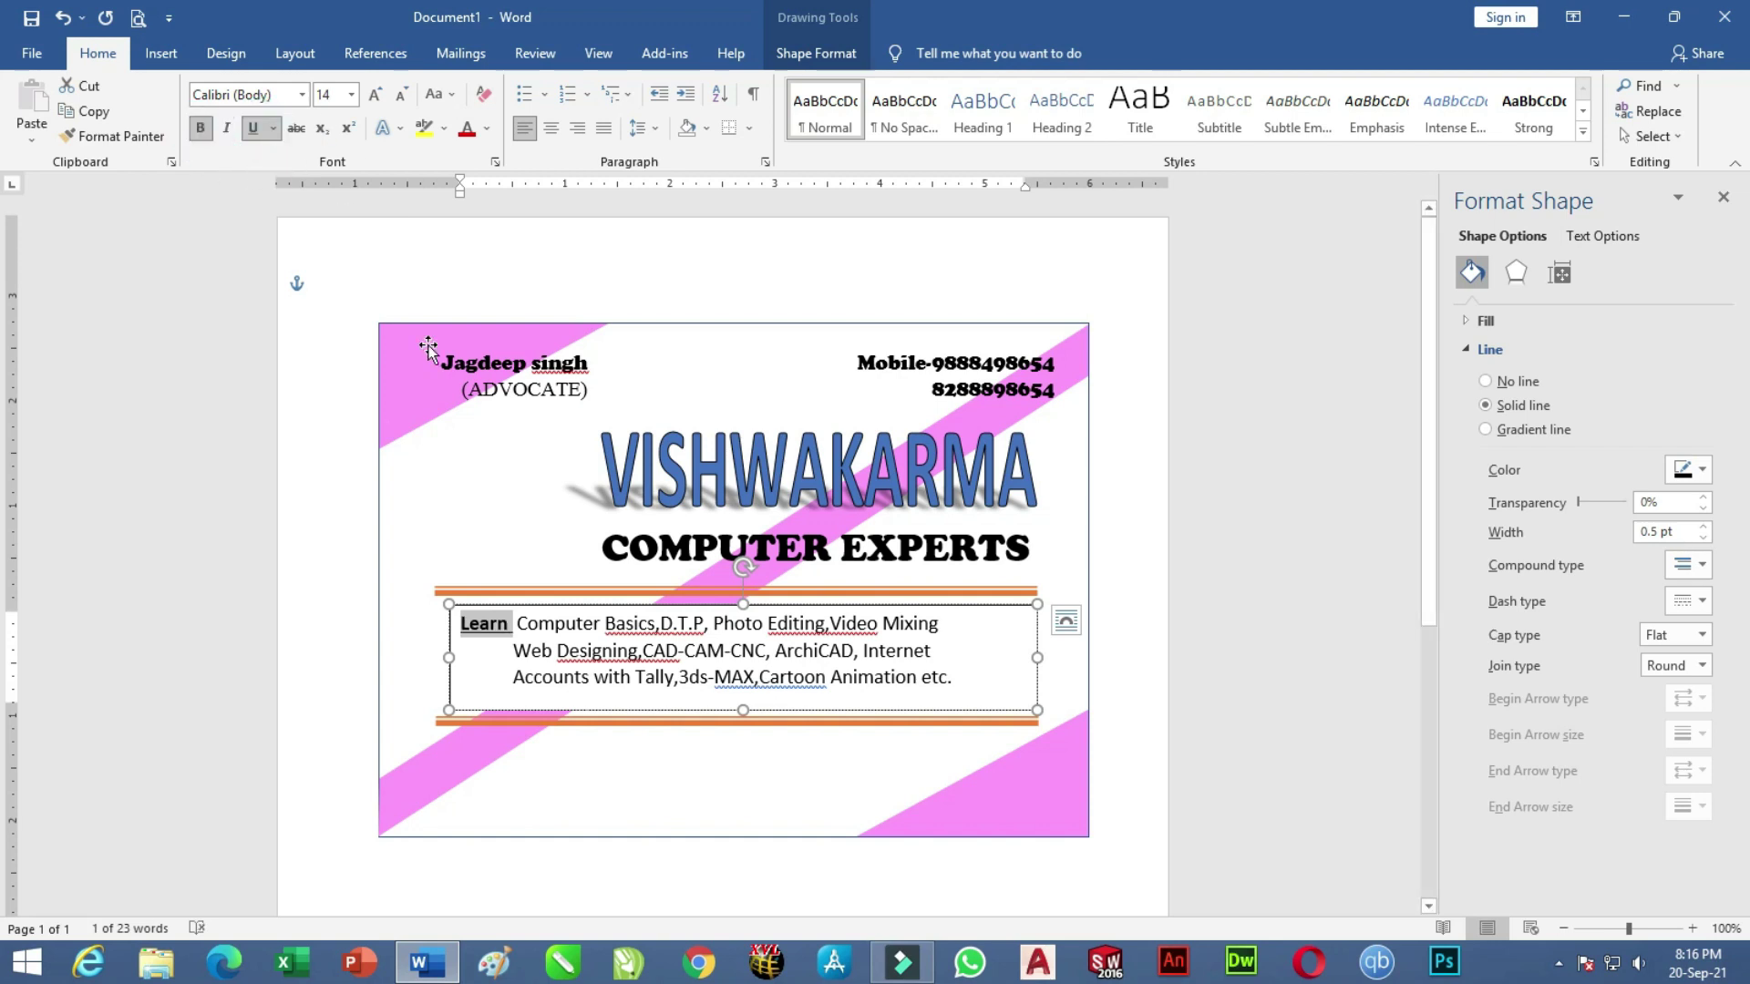
# Step: Set the course names from Computer through etc. in bold Times New Roman
pyautogui.moveTo(516, 627); pyautogui.dragTo(954, 694)
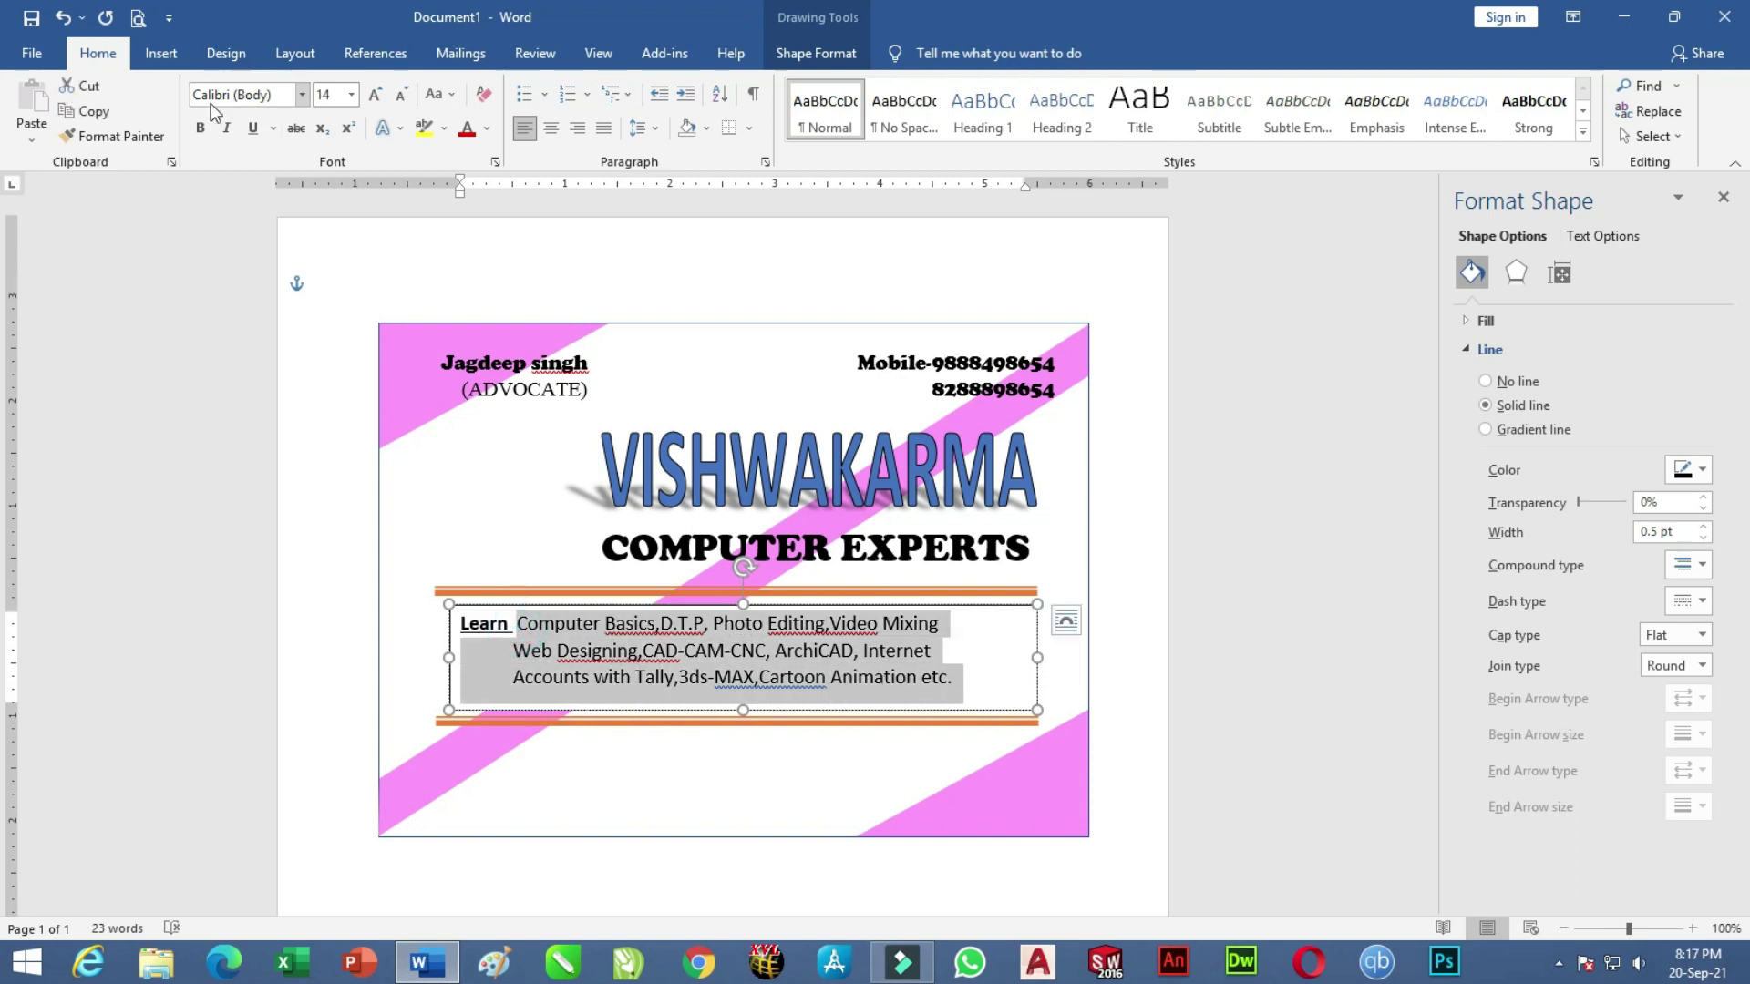
pyautogui.click(204, 127)
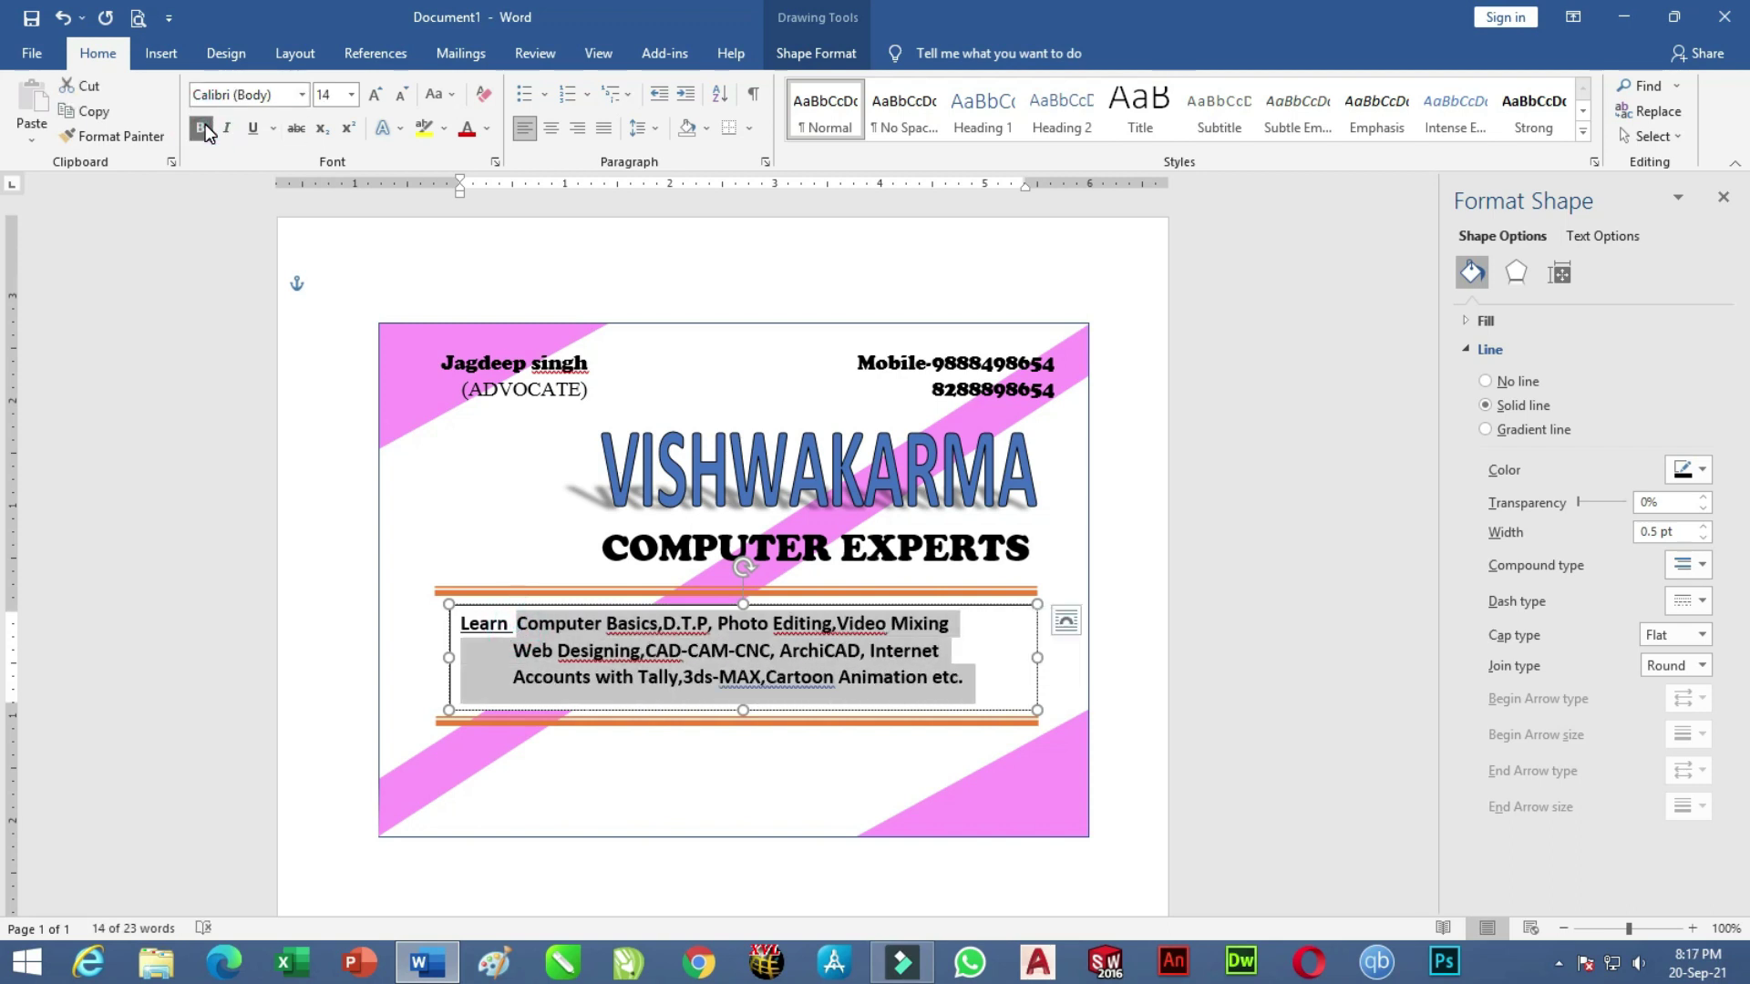
pyautogui.click(302, 93)
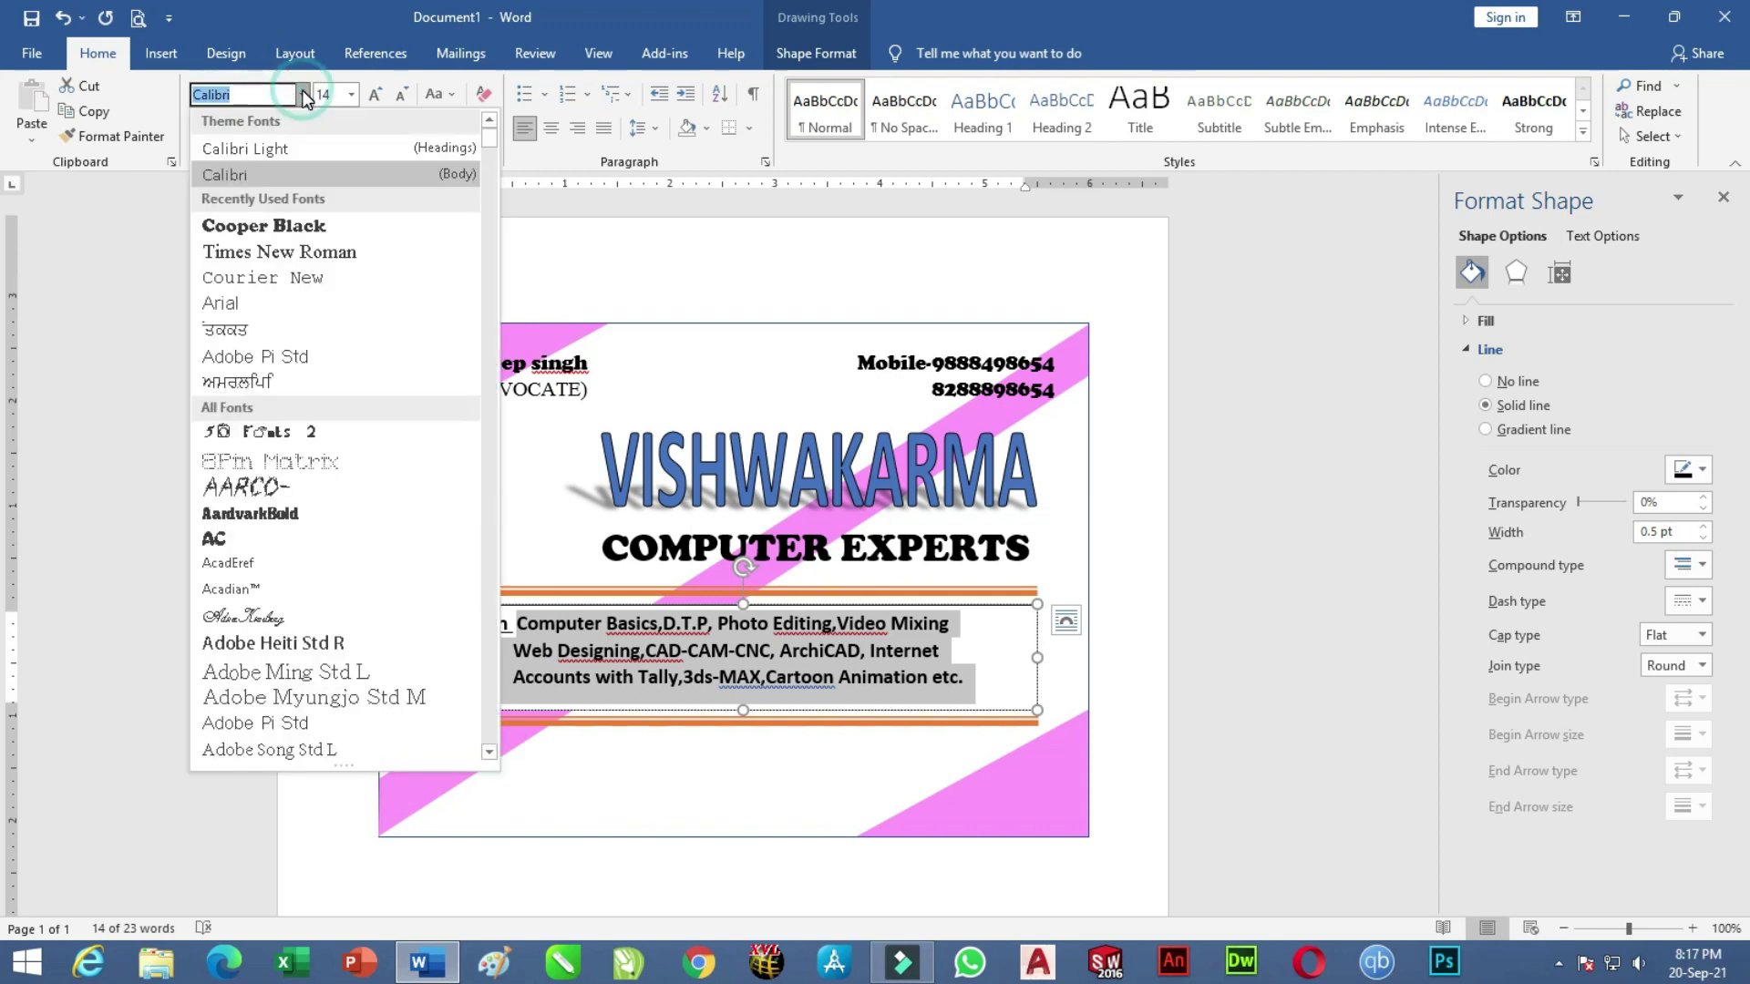
pyautogui.click(321, 254)
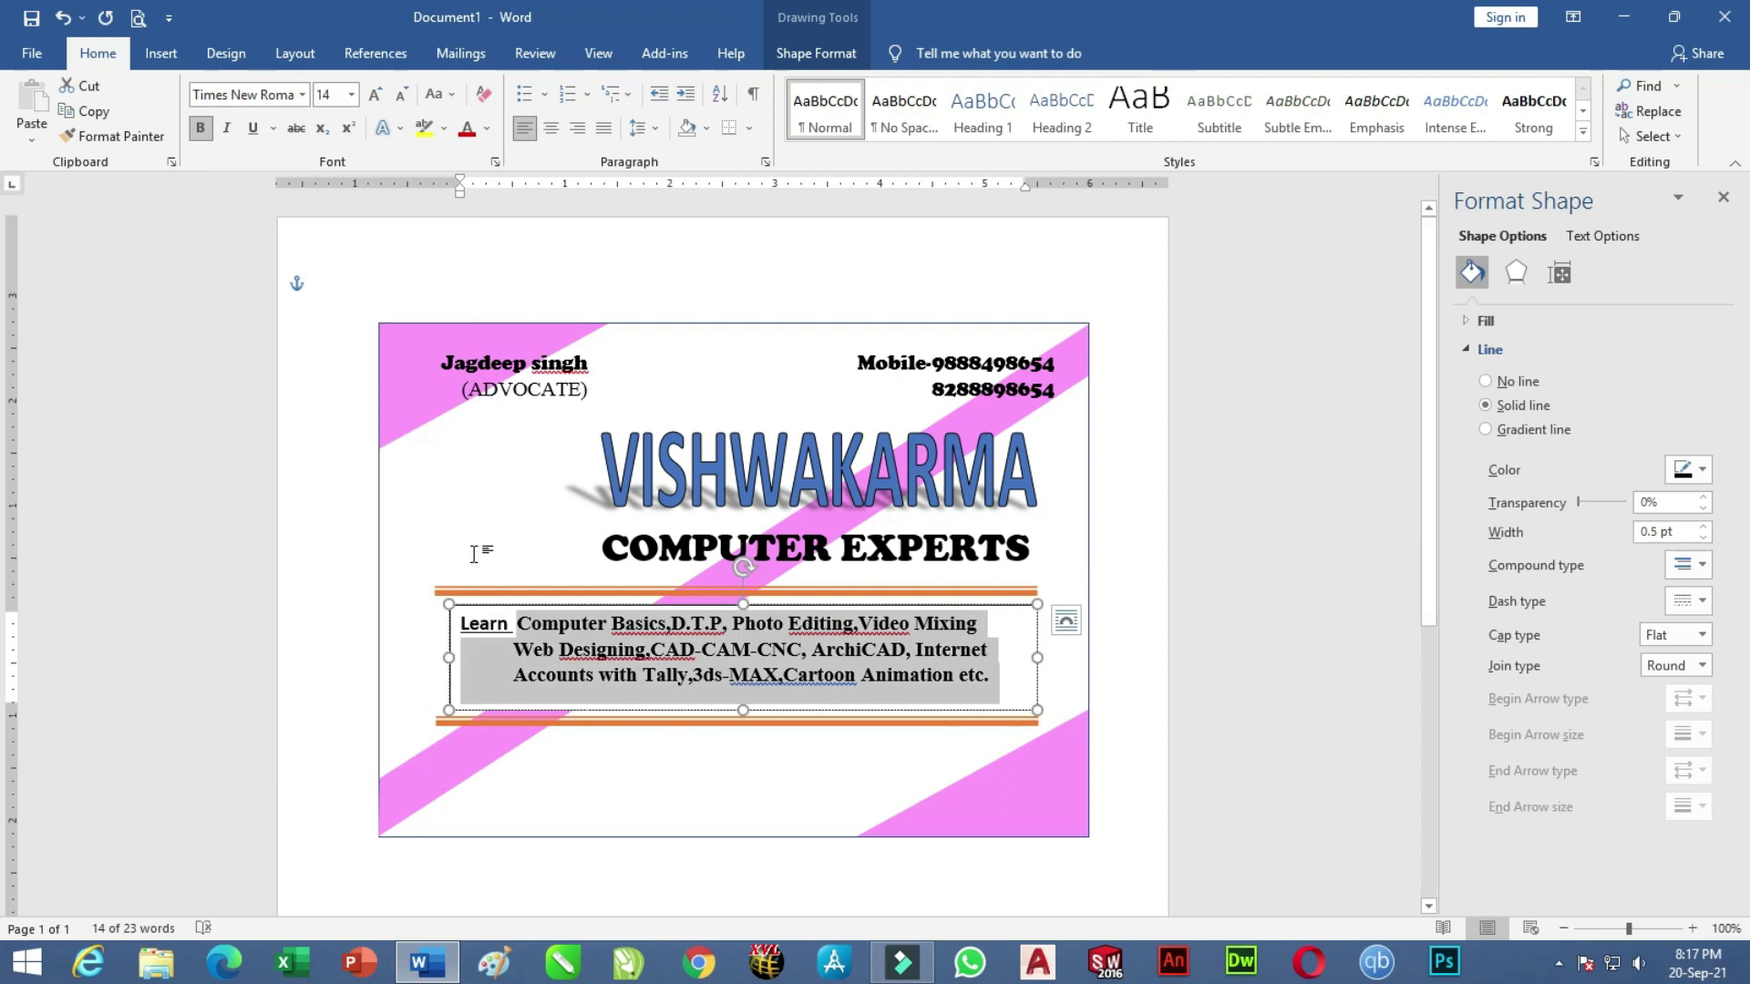
pyautogui.click(515, 623)
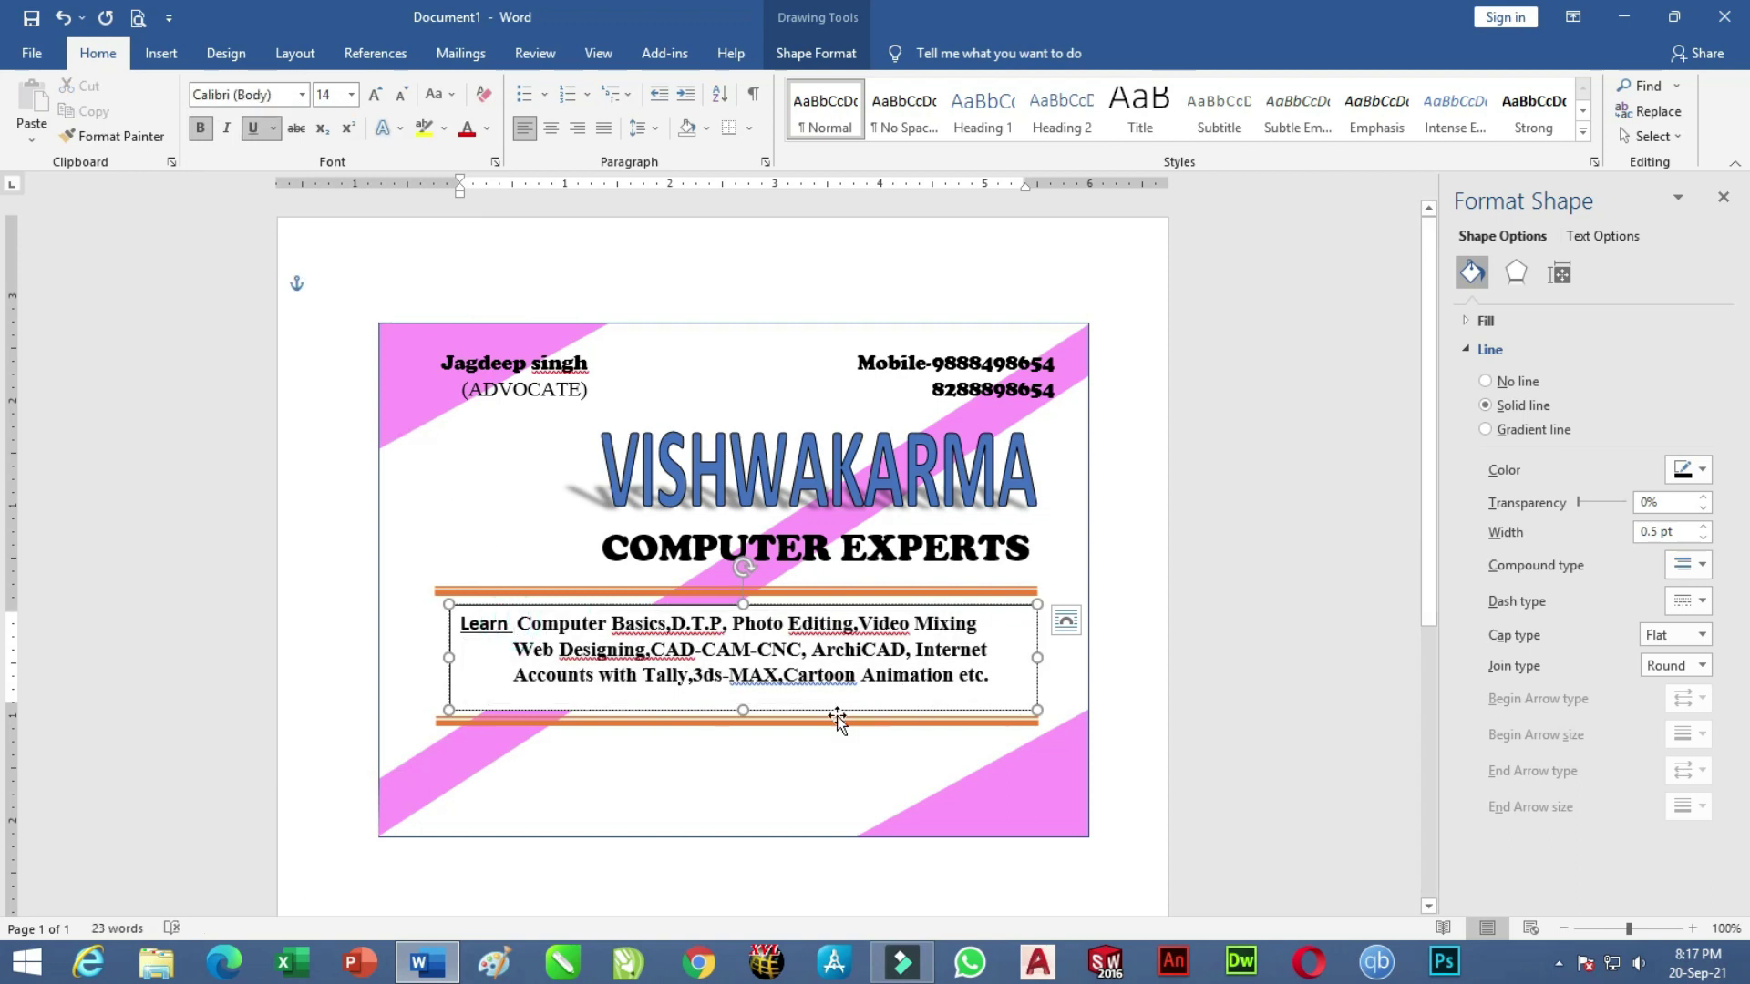
pyautogui.click(744, 709)
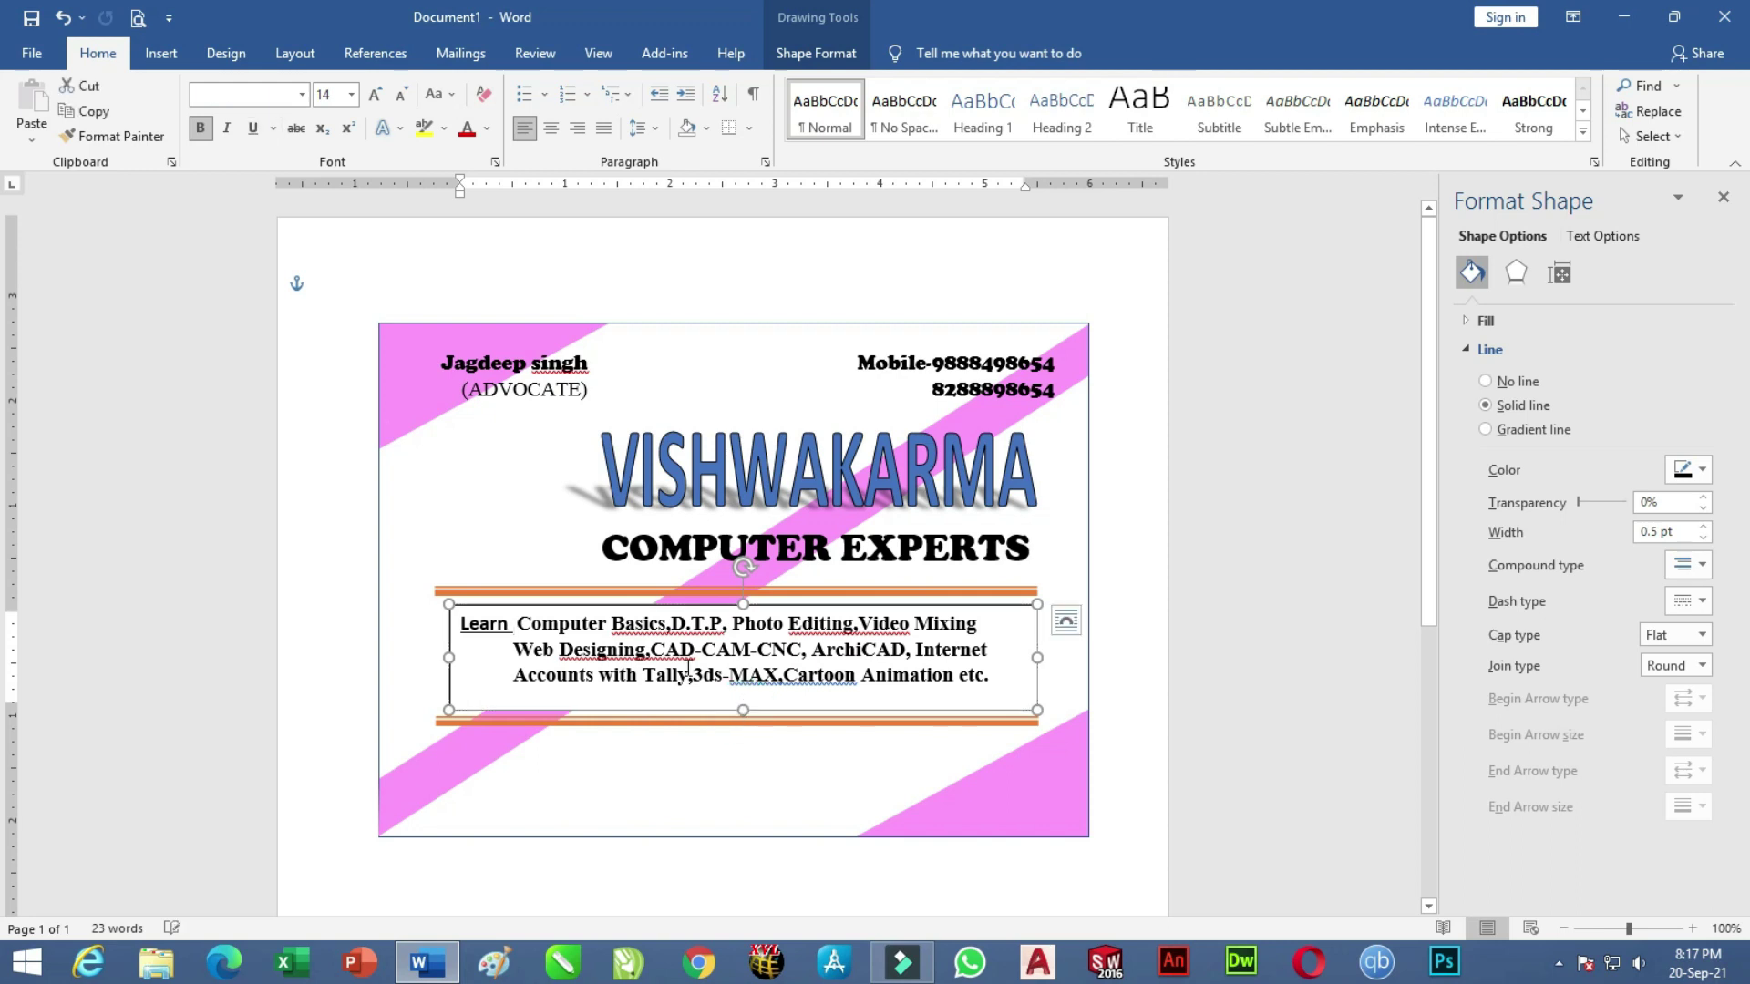
pyautogui.click(803, 55)
# Step: Set the course text box to No Fill and No Outline
pyautogui.click(552, 86)
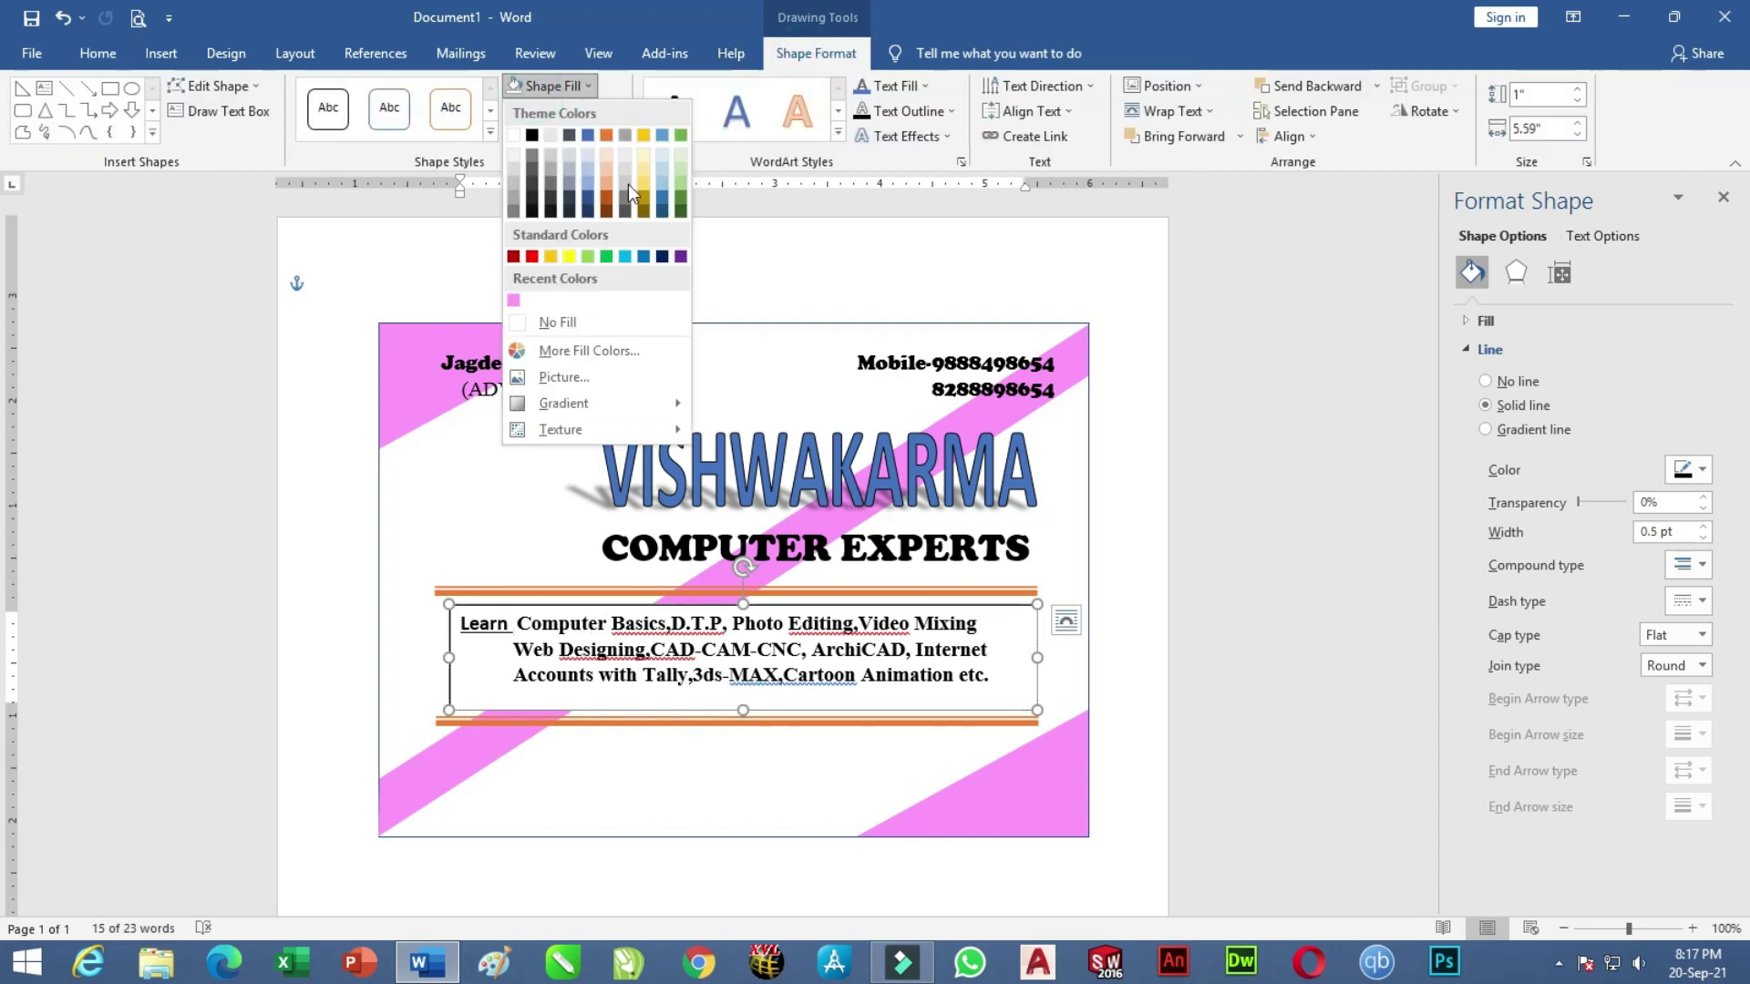
pyautogui.click(565, 320)
pyautogui.click(602, 110)
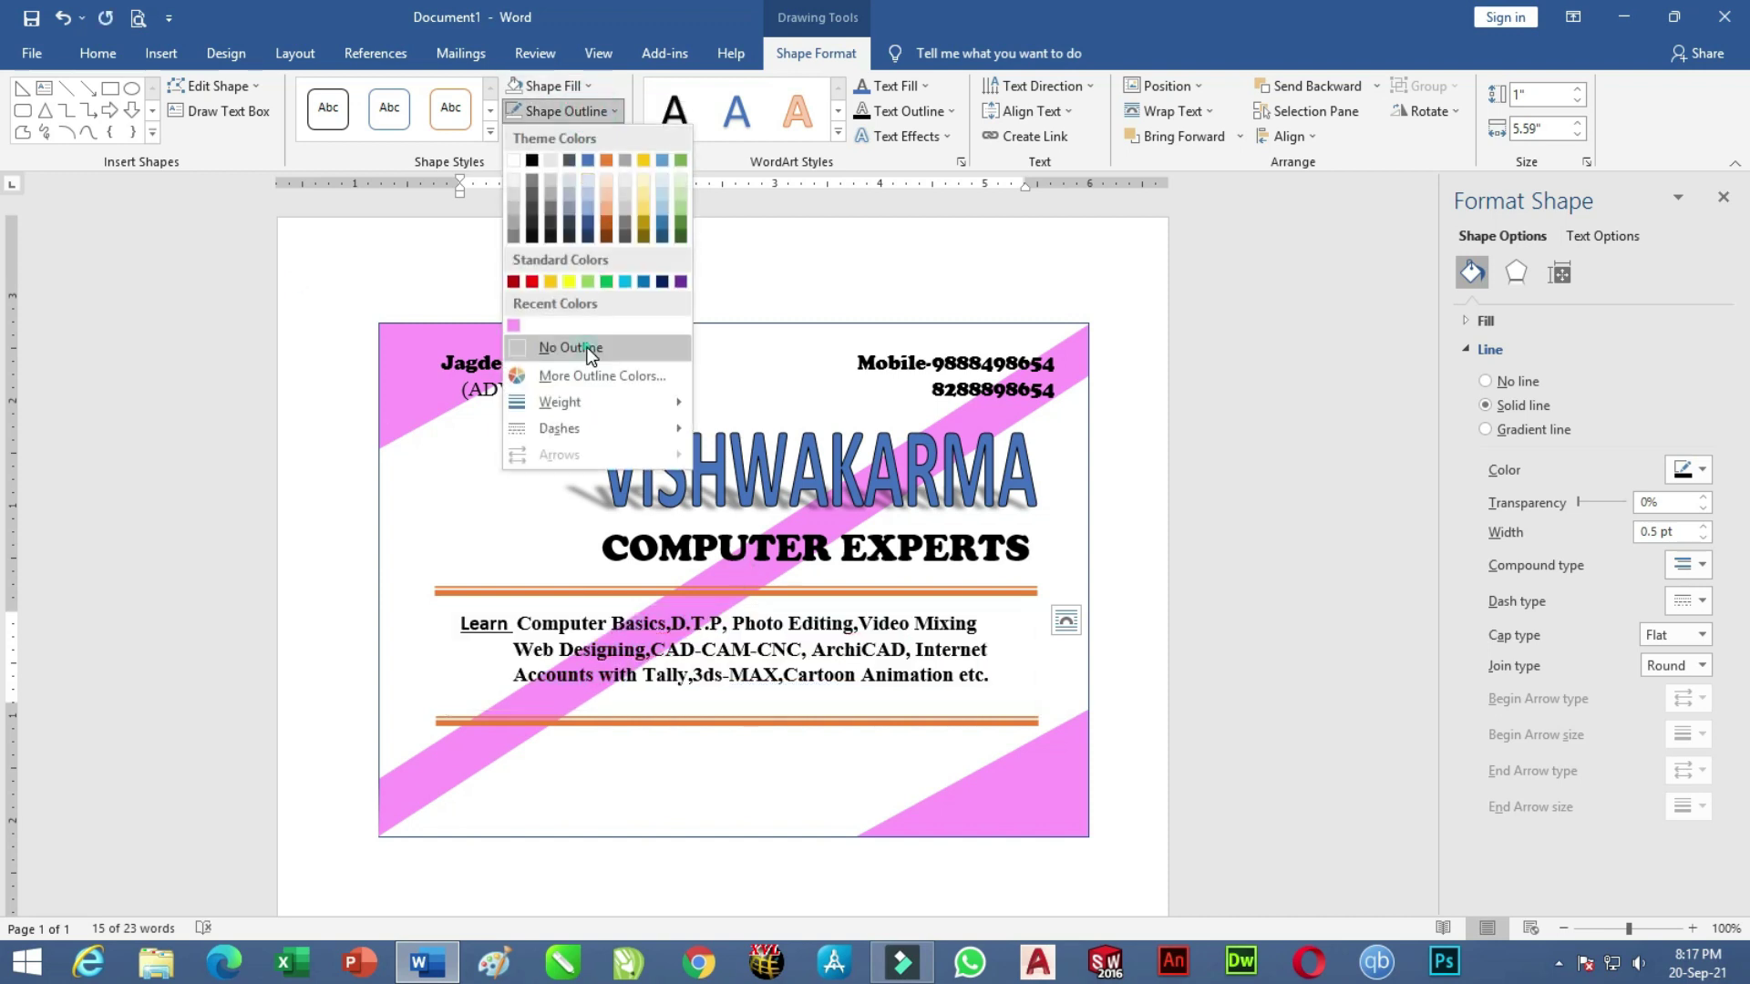
pyautogui.click(554, 343)
pyautogui.click(1195, 615)
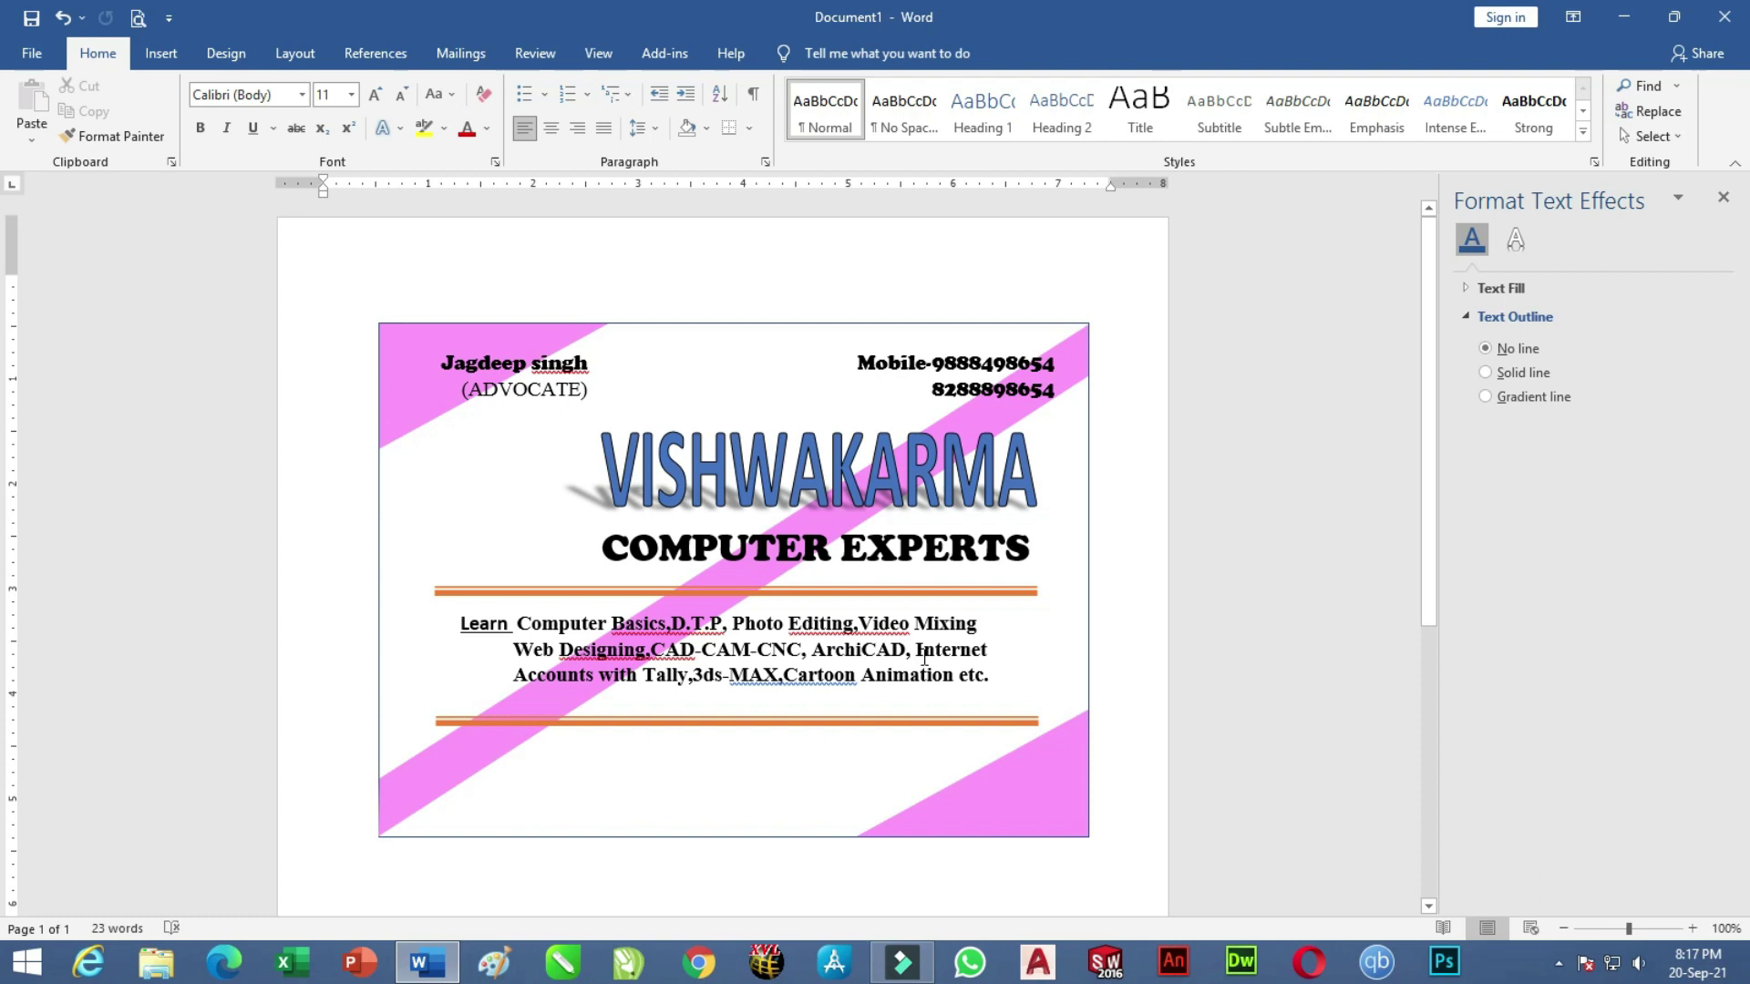
pyautogui.click(730, 642)
pyautogui.click(757, 609)
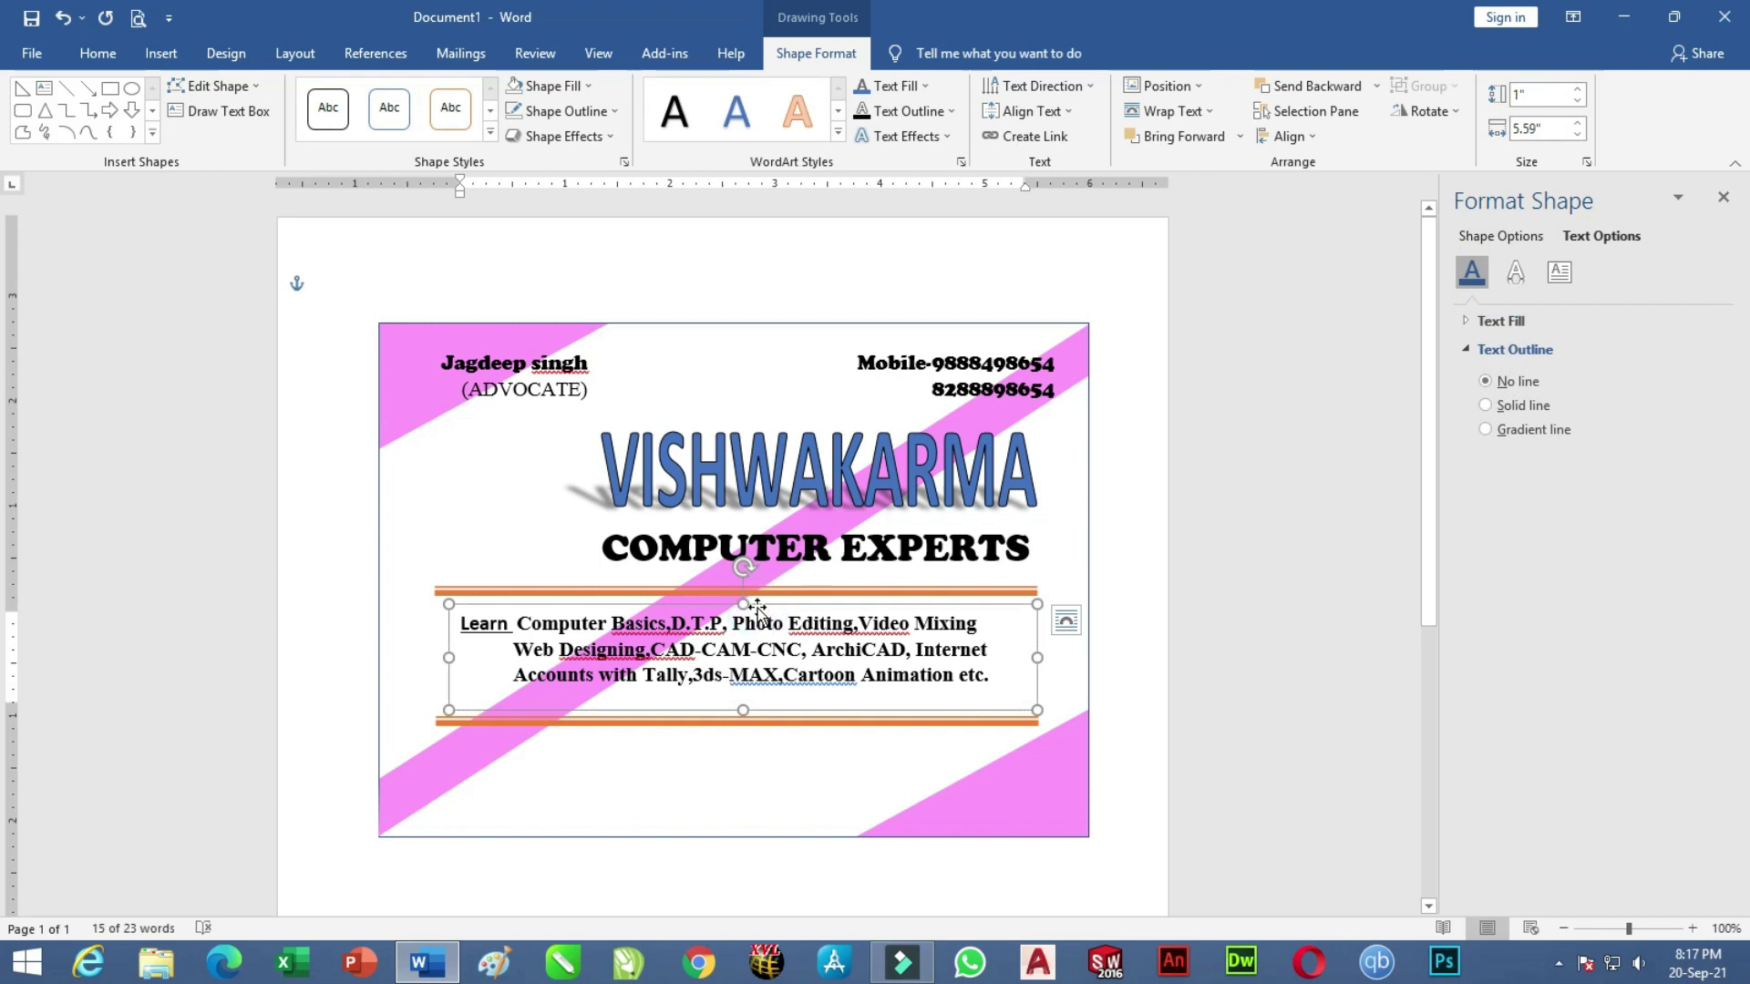
# Step: Paste a copy of the course text box below the lower orange line and select its text
pyautogui.hotkey('ctrl', 'v')
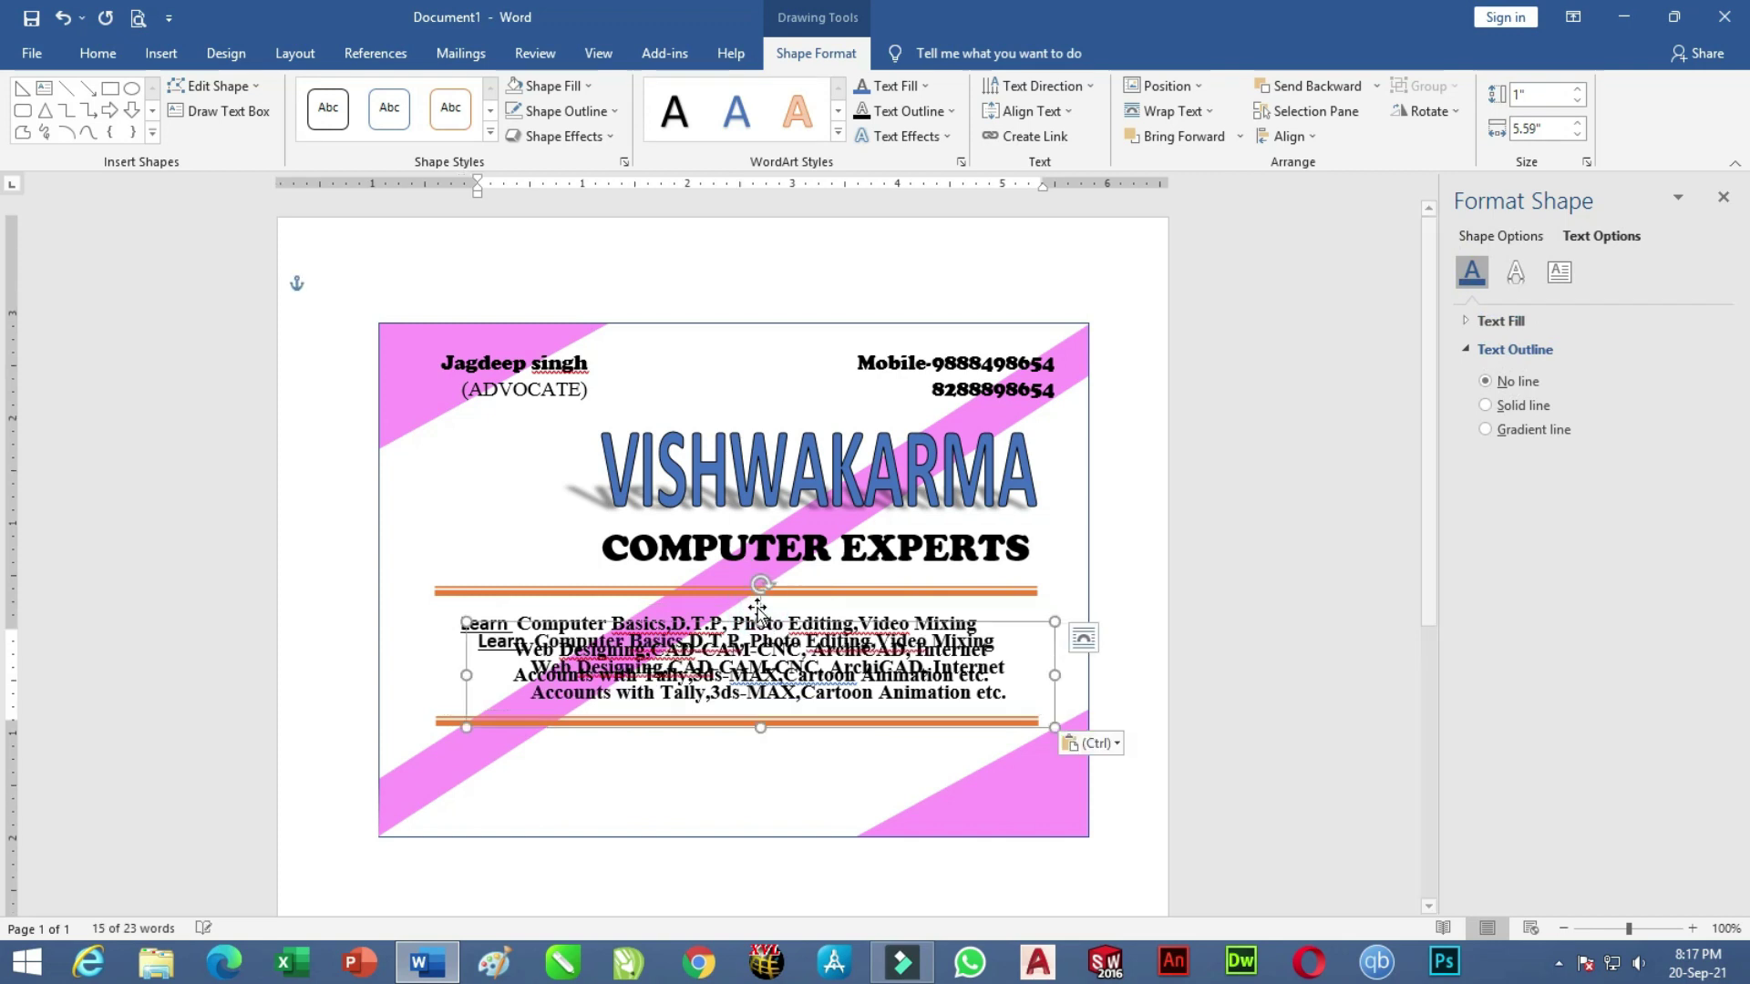
pyautogui.moveTo(1013, 624)
pyautogui.mouseDown()
pyautogui.moveTo(974, 728)
pyautogui.moveTo(990, 732)
pyautogui.mouseUp()
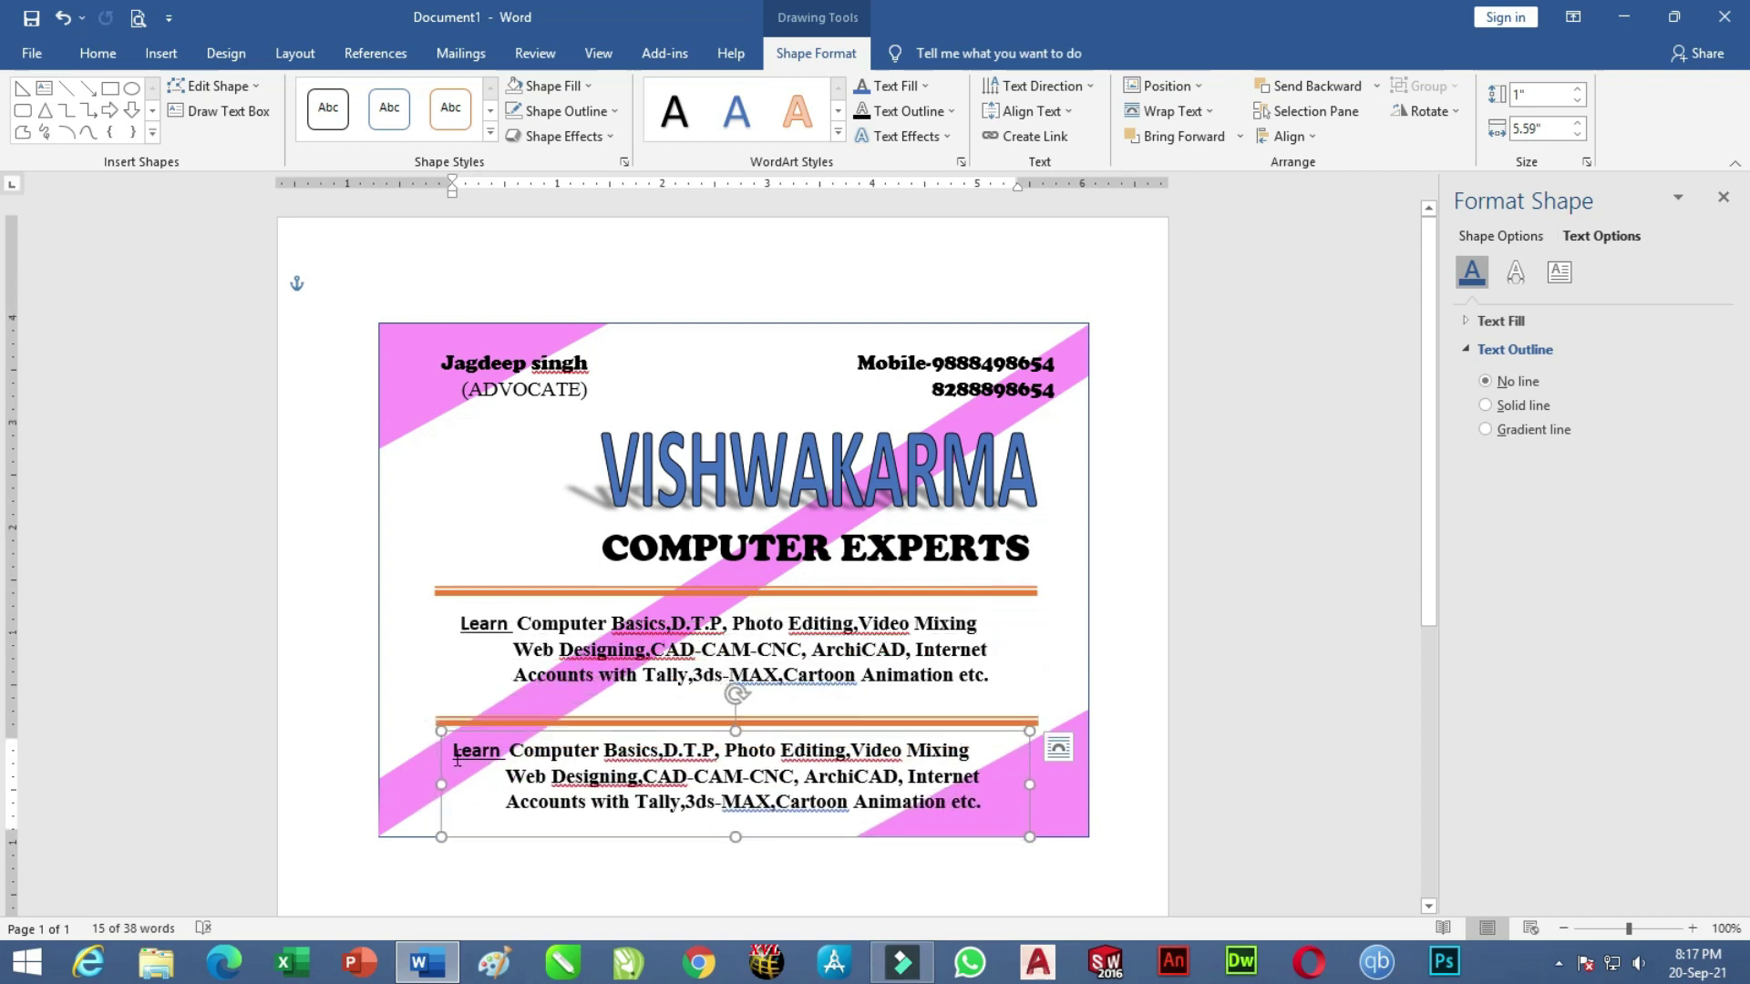
pyautogui.moveTo(453, 751); pyautogui.dragTo(973, 814)
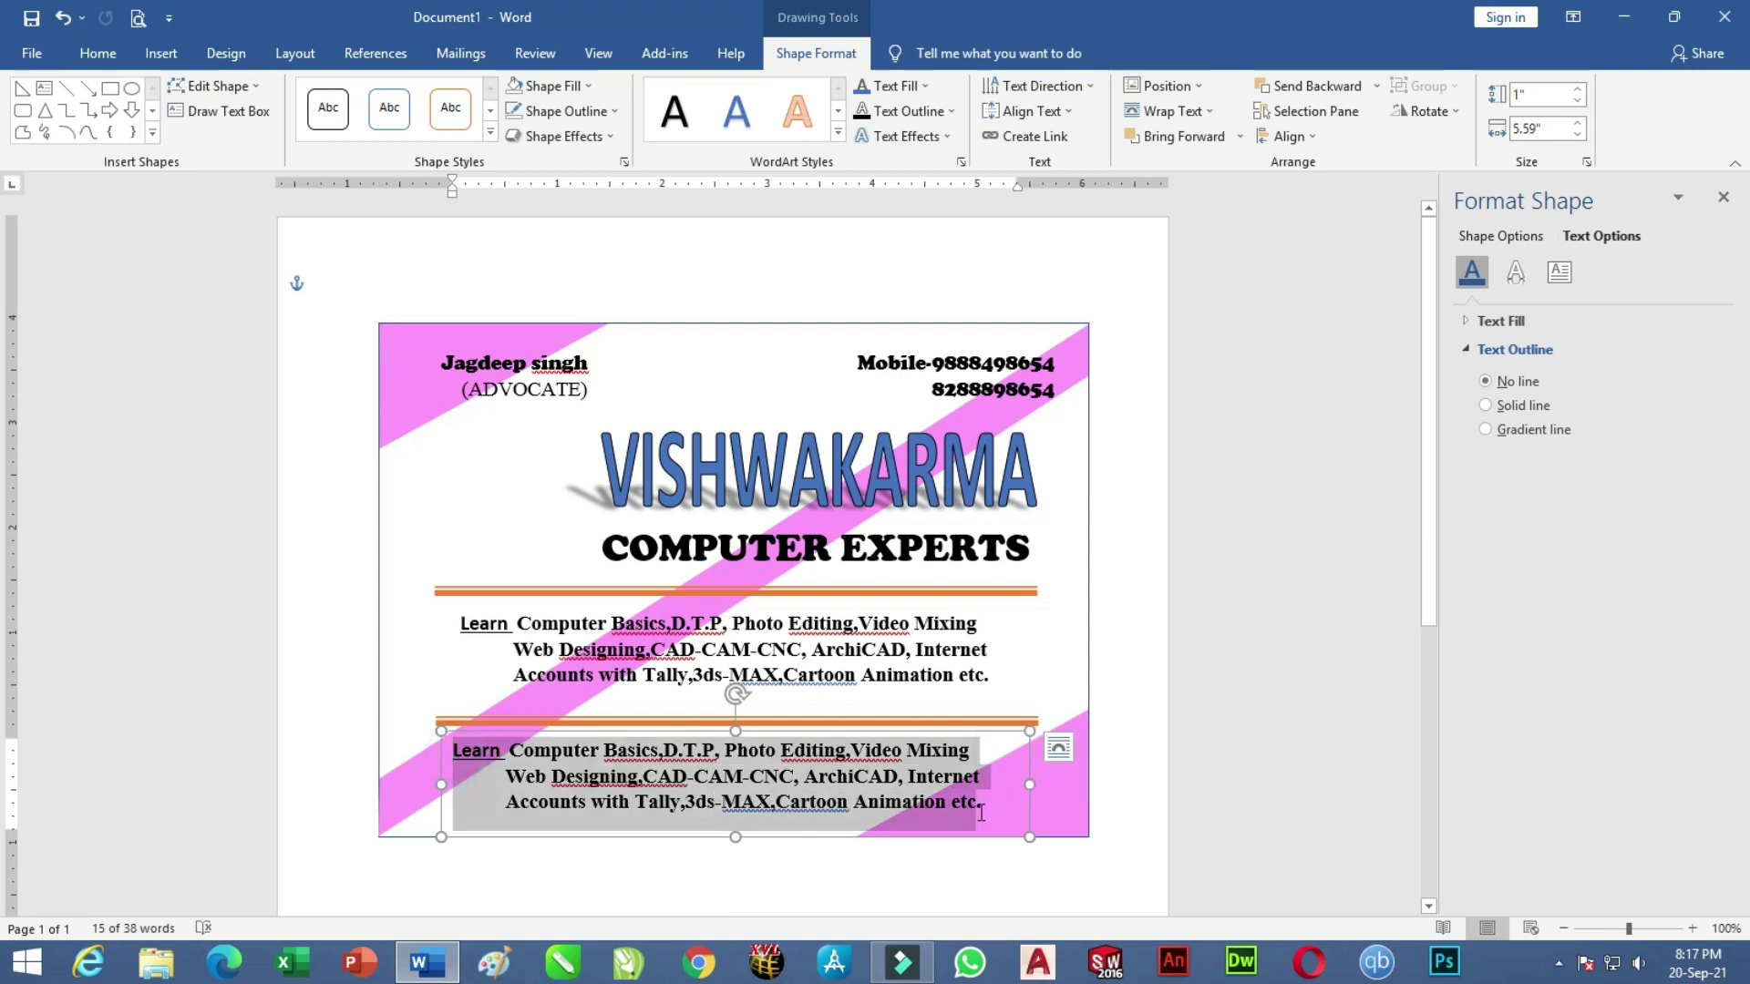
# Step: Type 'OFFICE:-' followed by the first line of the office's street address, fixing a typo
pyautogui.write('OFFICE:-.')
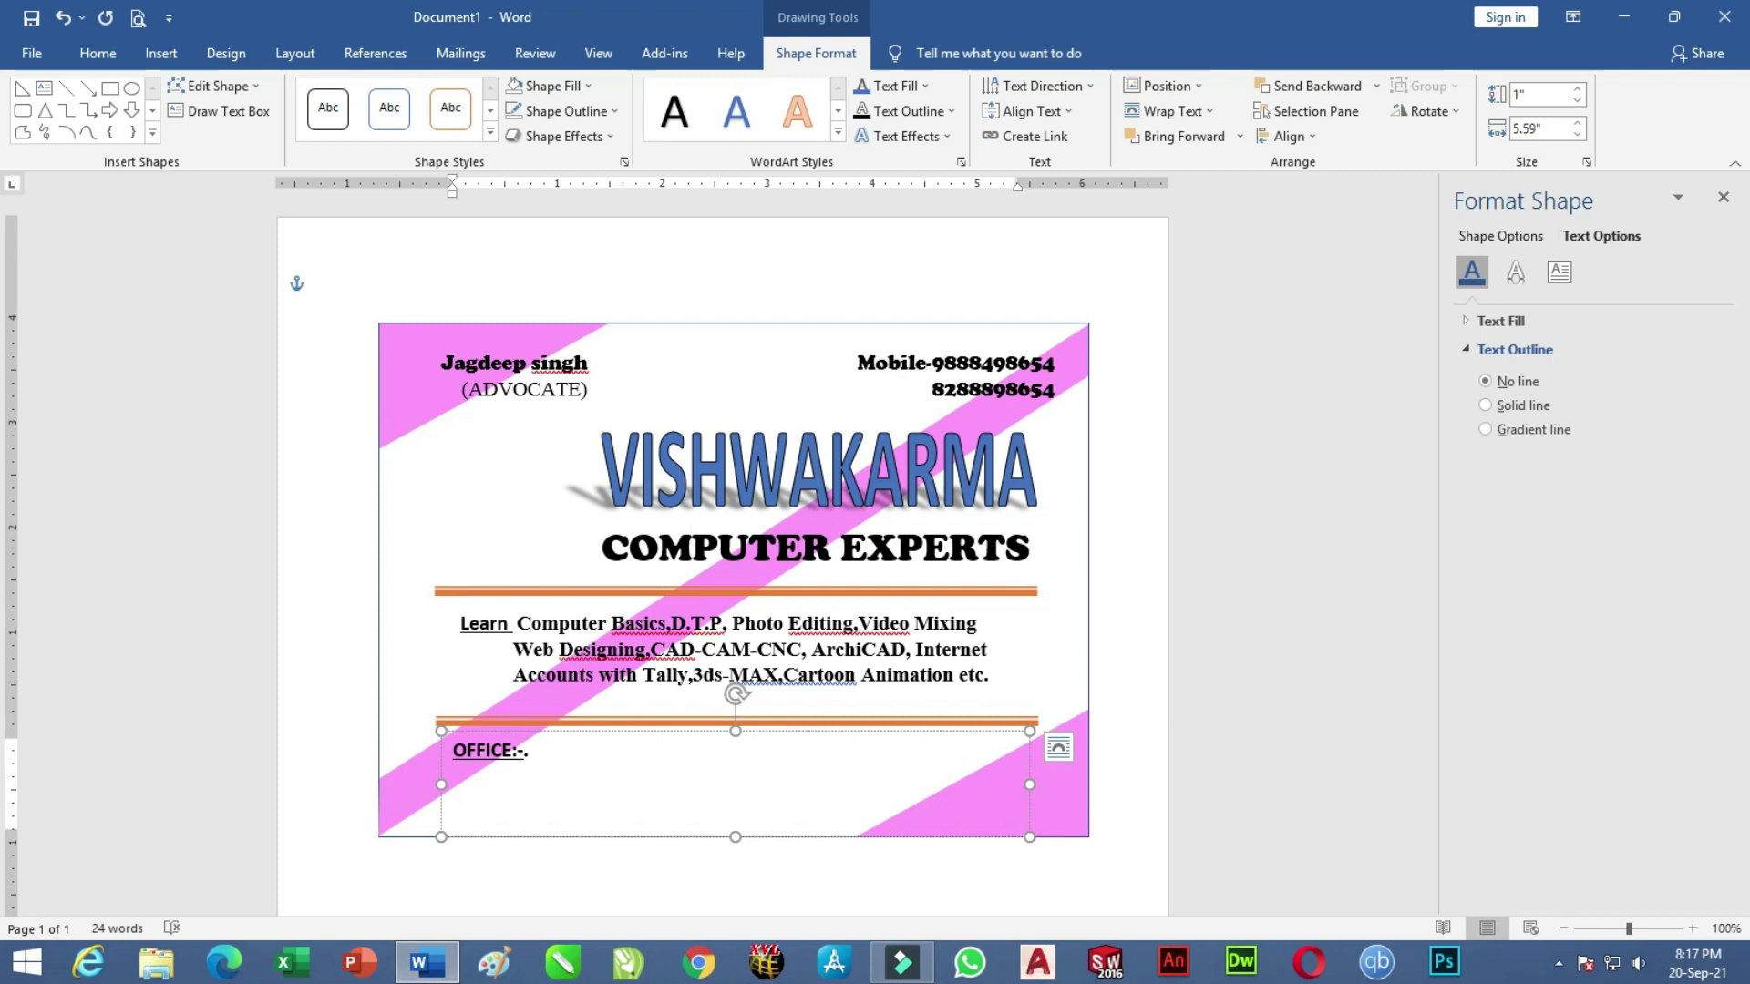
pyautogui.press('Tab')
pyautogui.press('BackSpace')
pyautogui.press('Tab')
pyautogui.press('BackSpace')
pyautogui.write('#47')
pyautogui.press('BackSpace')
pyautogui.press('BackSpace')
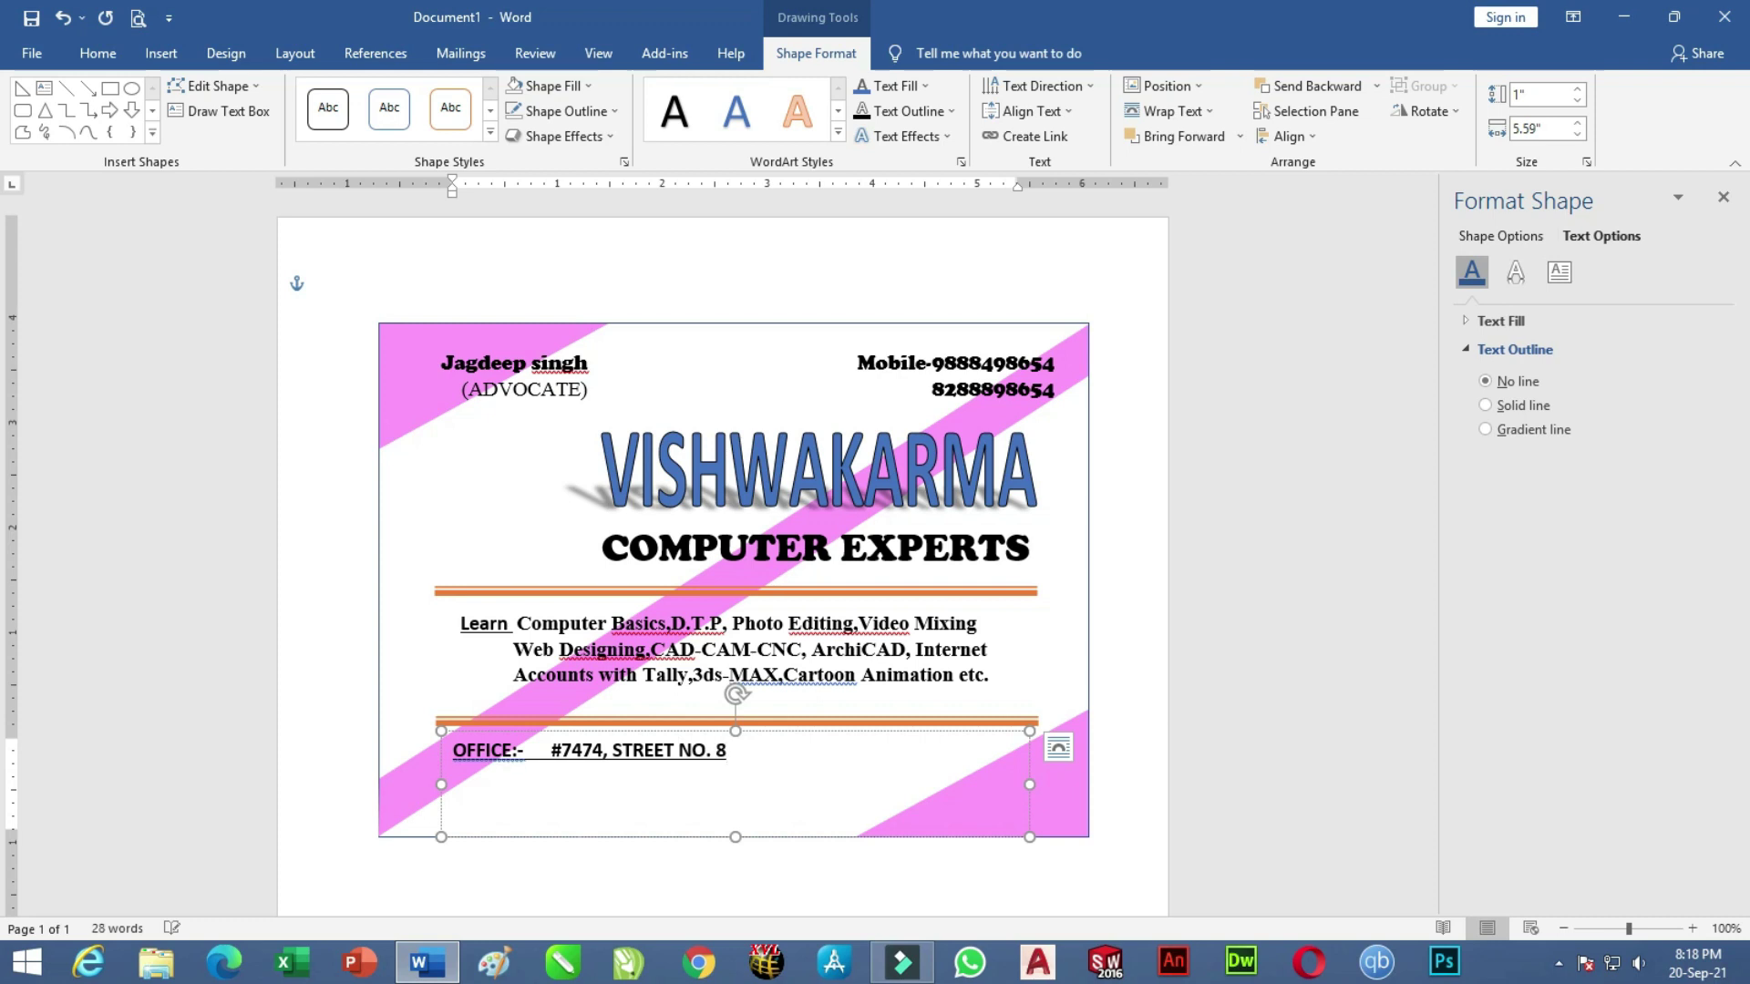
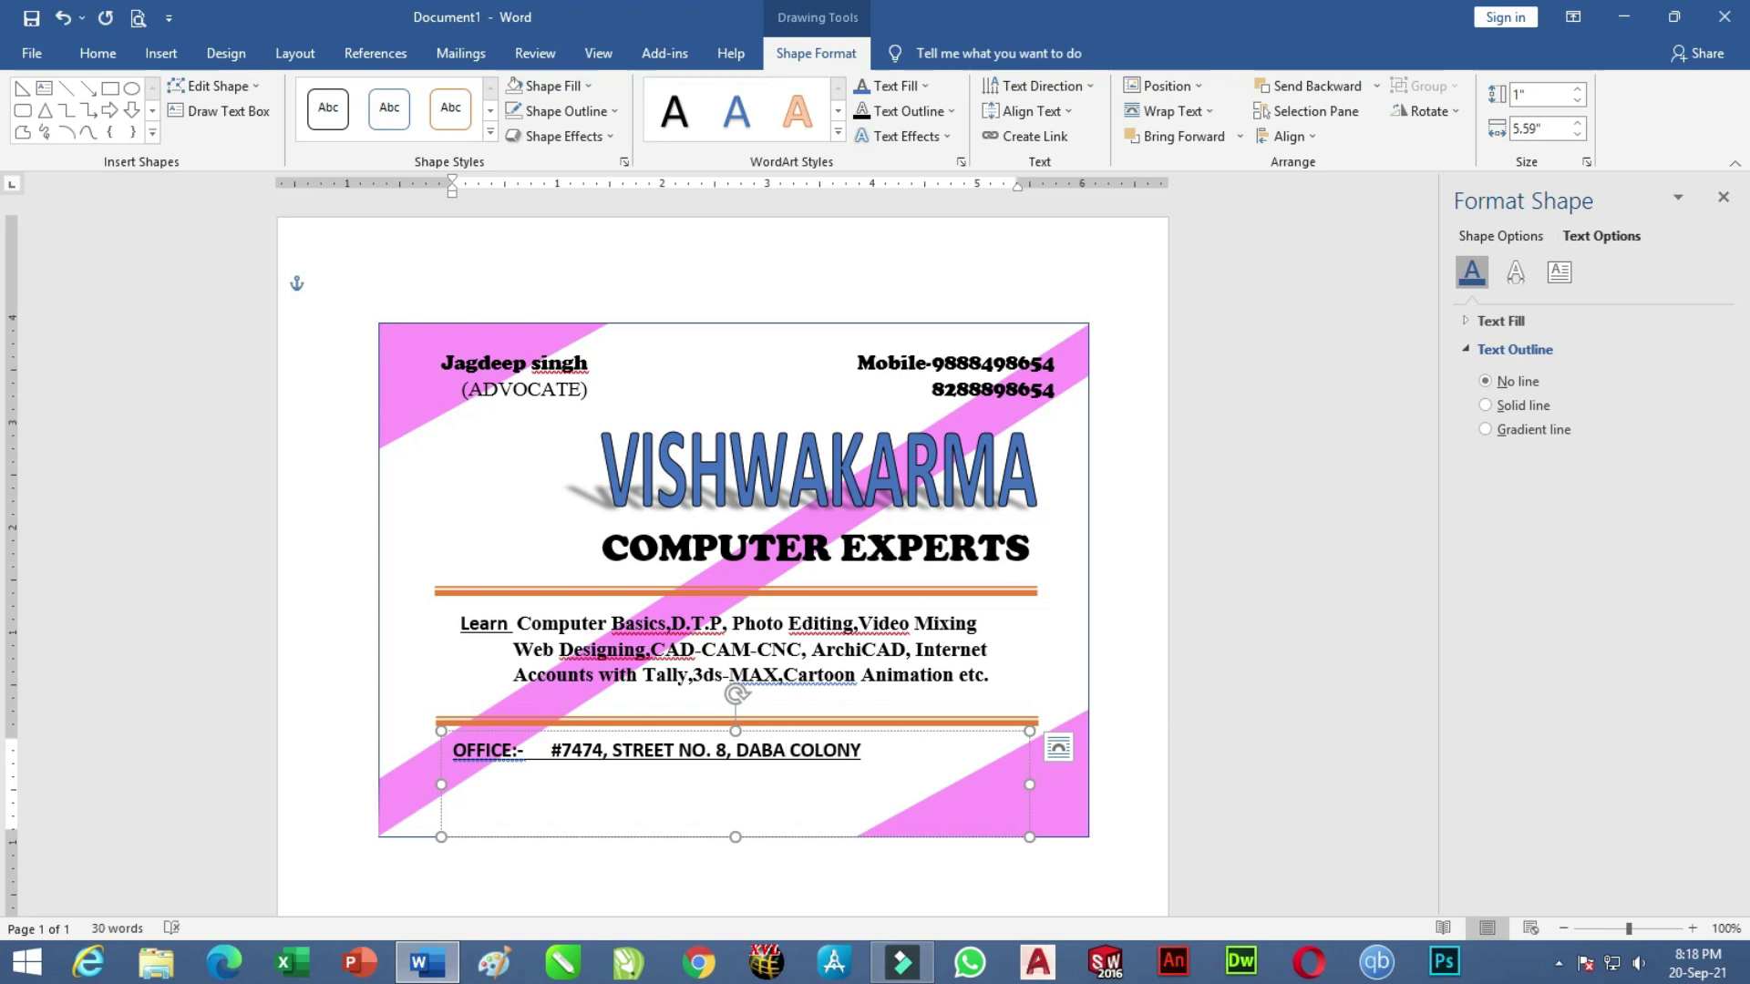
pyautogui.press('Left')
pyautogui.click(935, 750)
# Step: Add the address's indented second line and select the address text
pyautogui.press('Return')
pyautogui.press('Tab')
pyautogui.press('Tab')
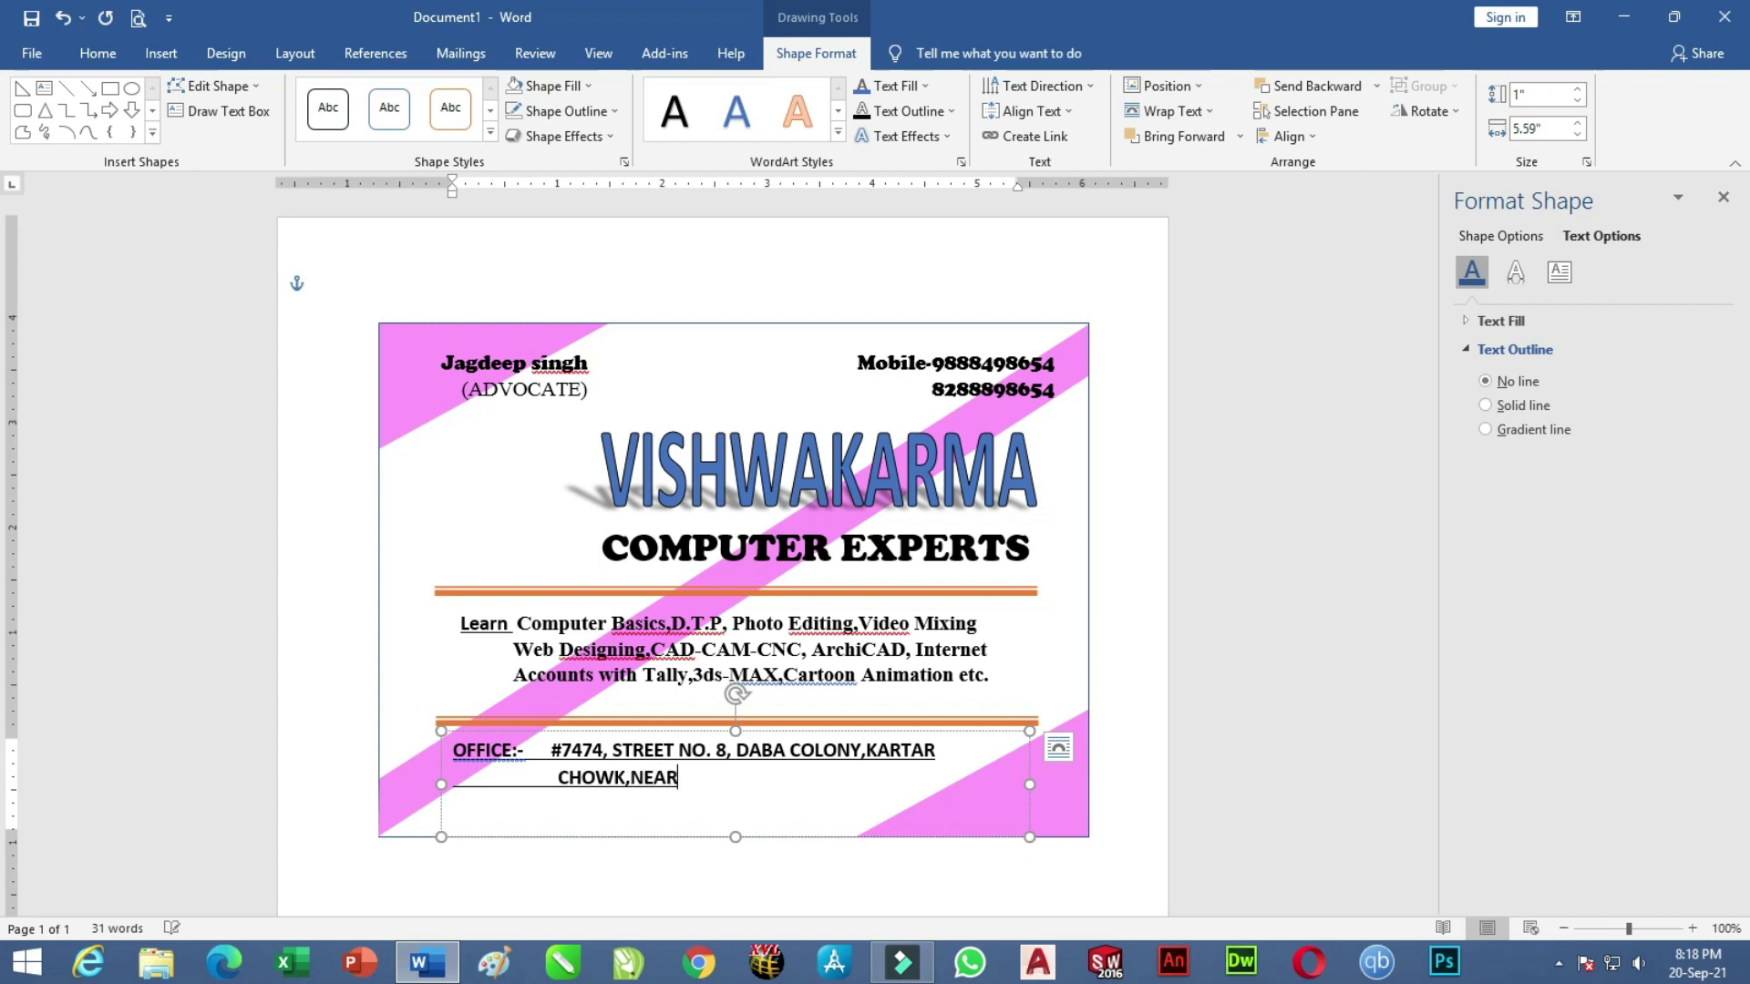
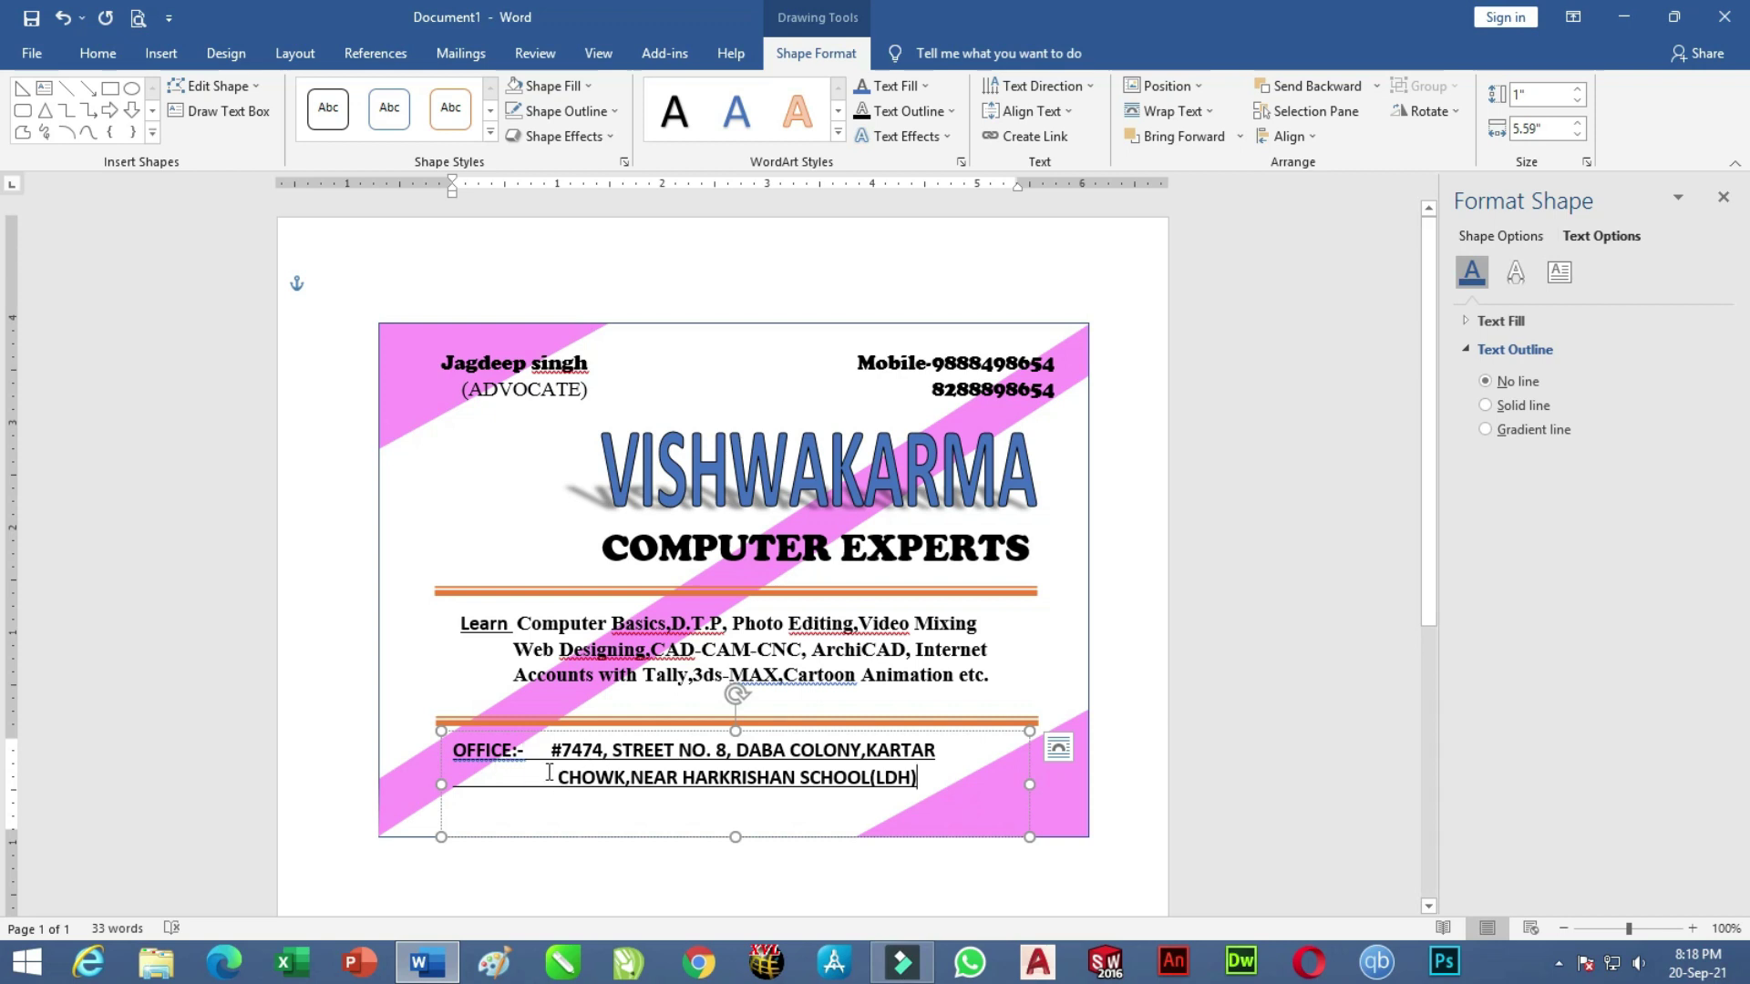
pyautogui.moveTo(531, 756); pyautogui.dragTo(920, 784)
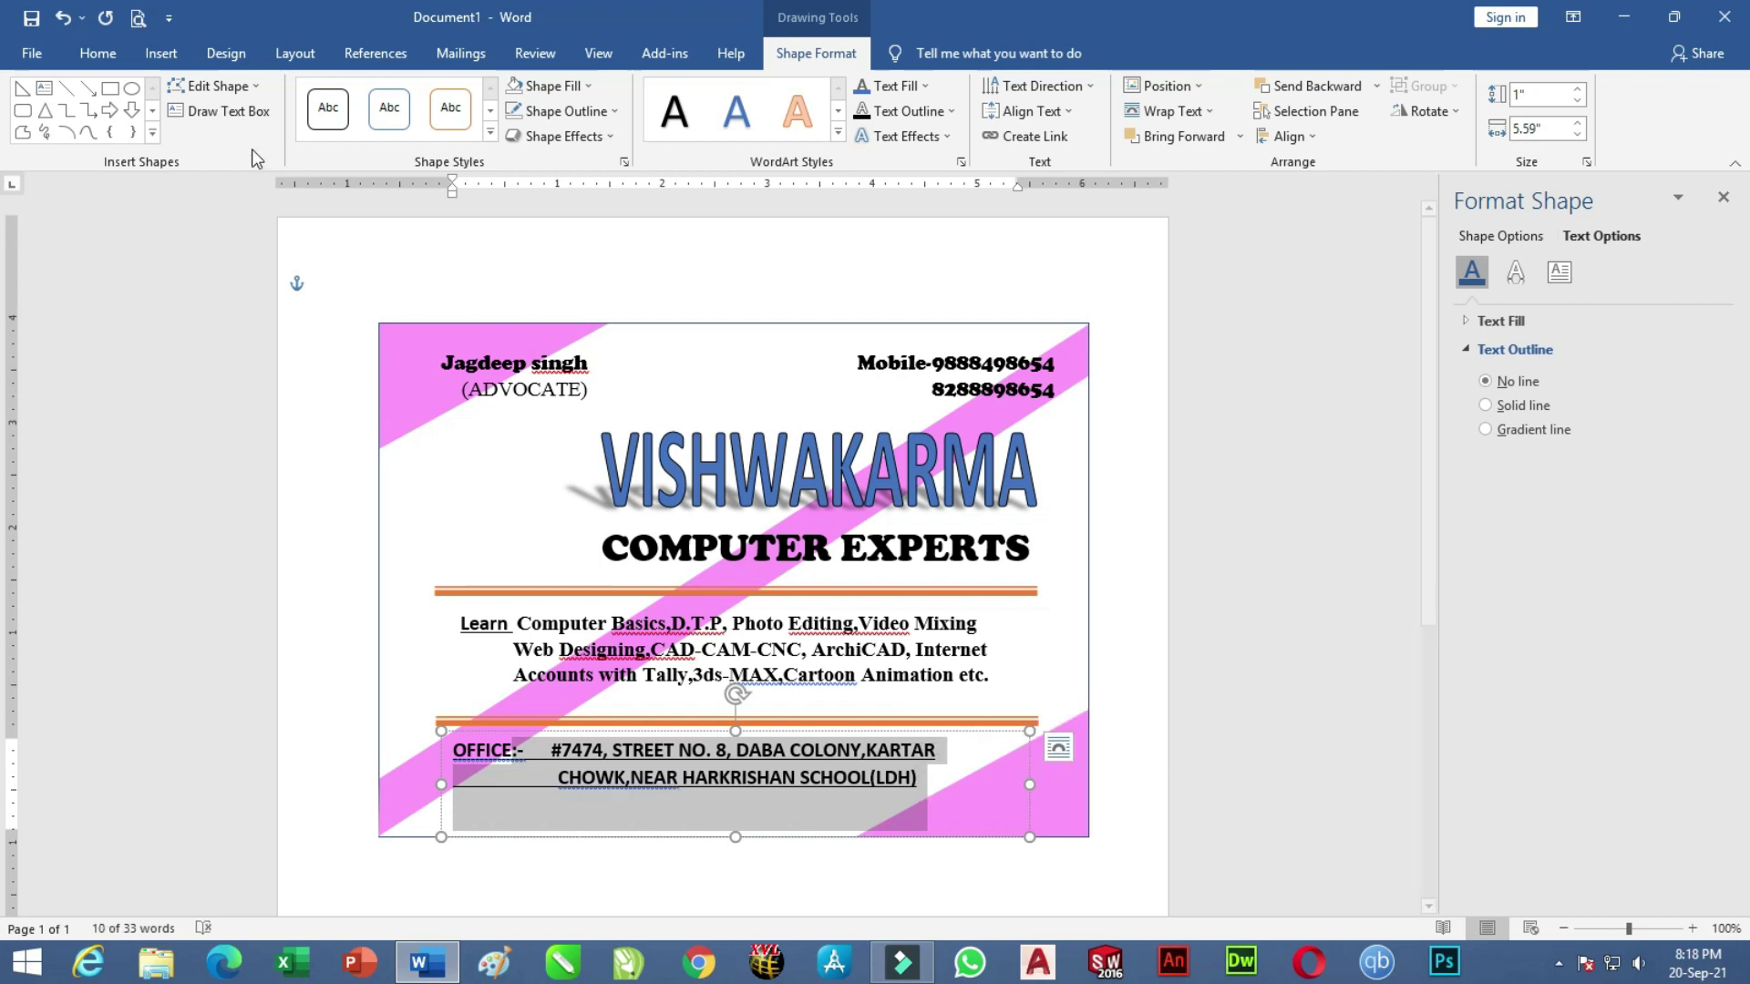
# Step: Remove the address underline, set it to Cooper Black 14 pt, and shift the box slightly left
pyautogui.click(91, 55)
pyautogui.click(252, 128)
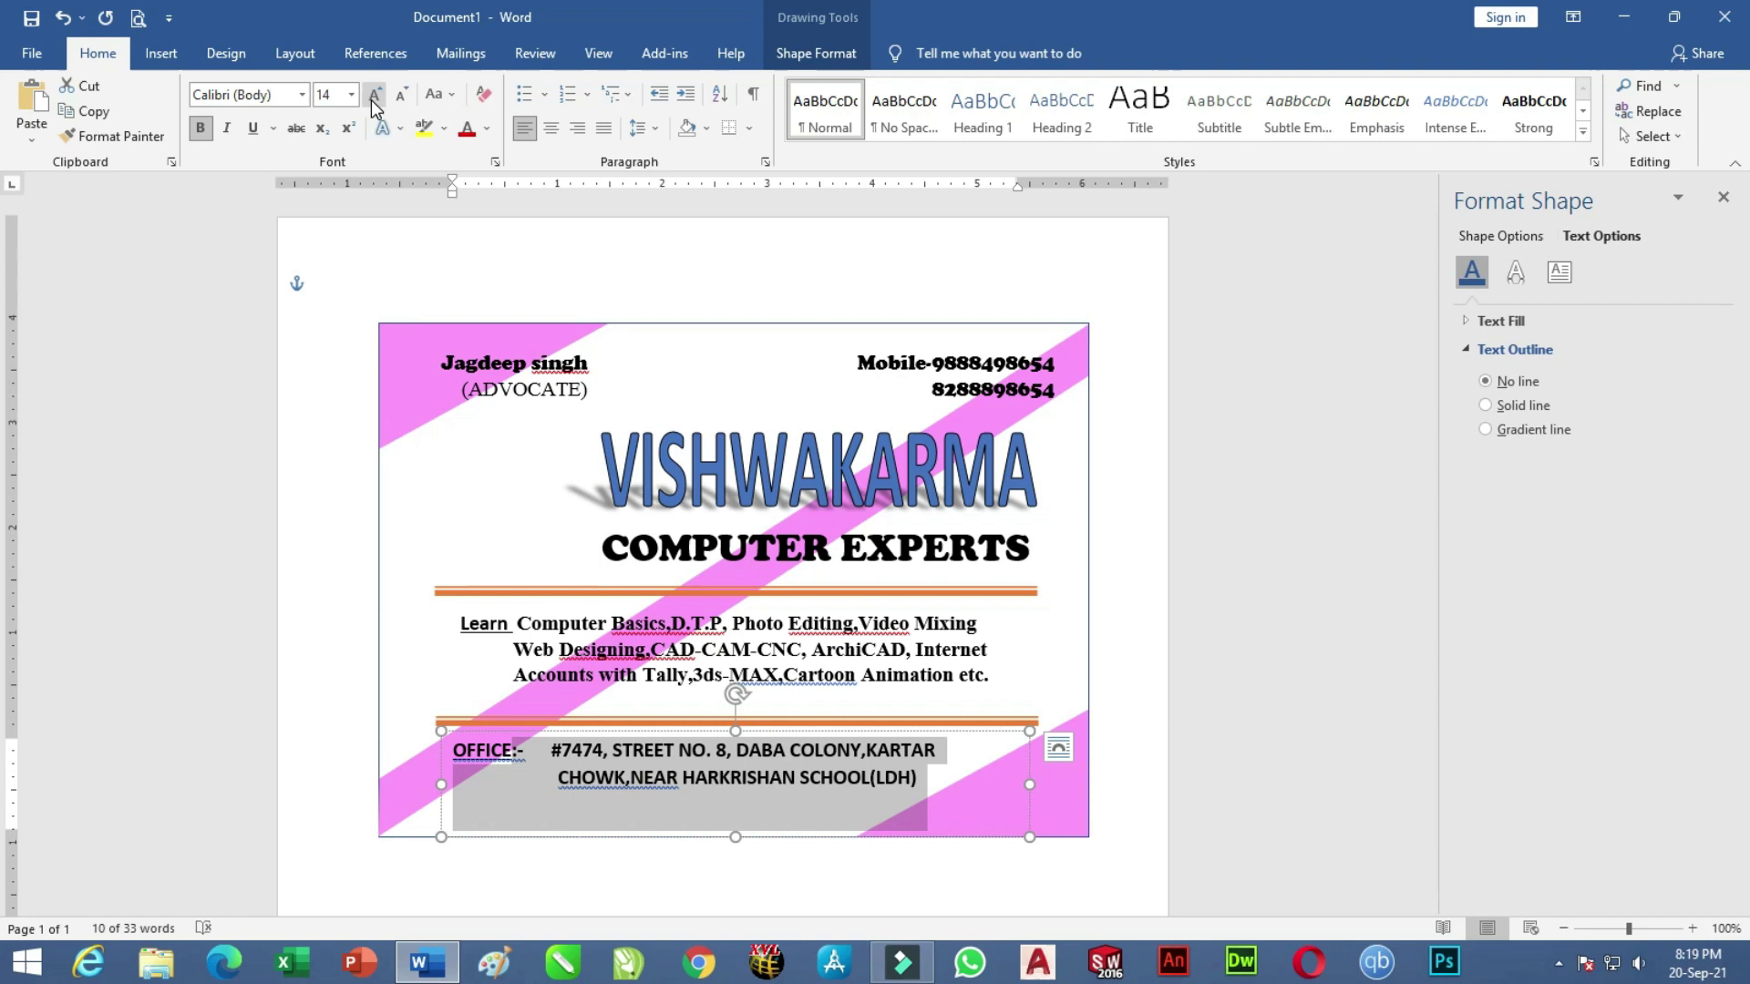
pyautogui.click(534, 772)
pyautogui.click(547, 731)
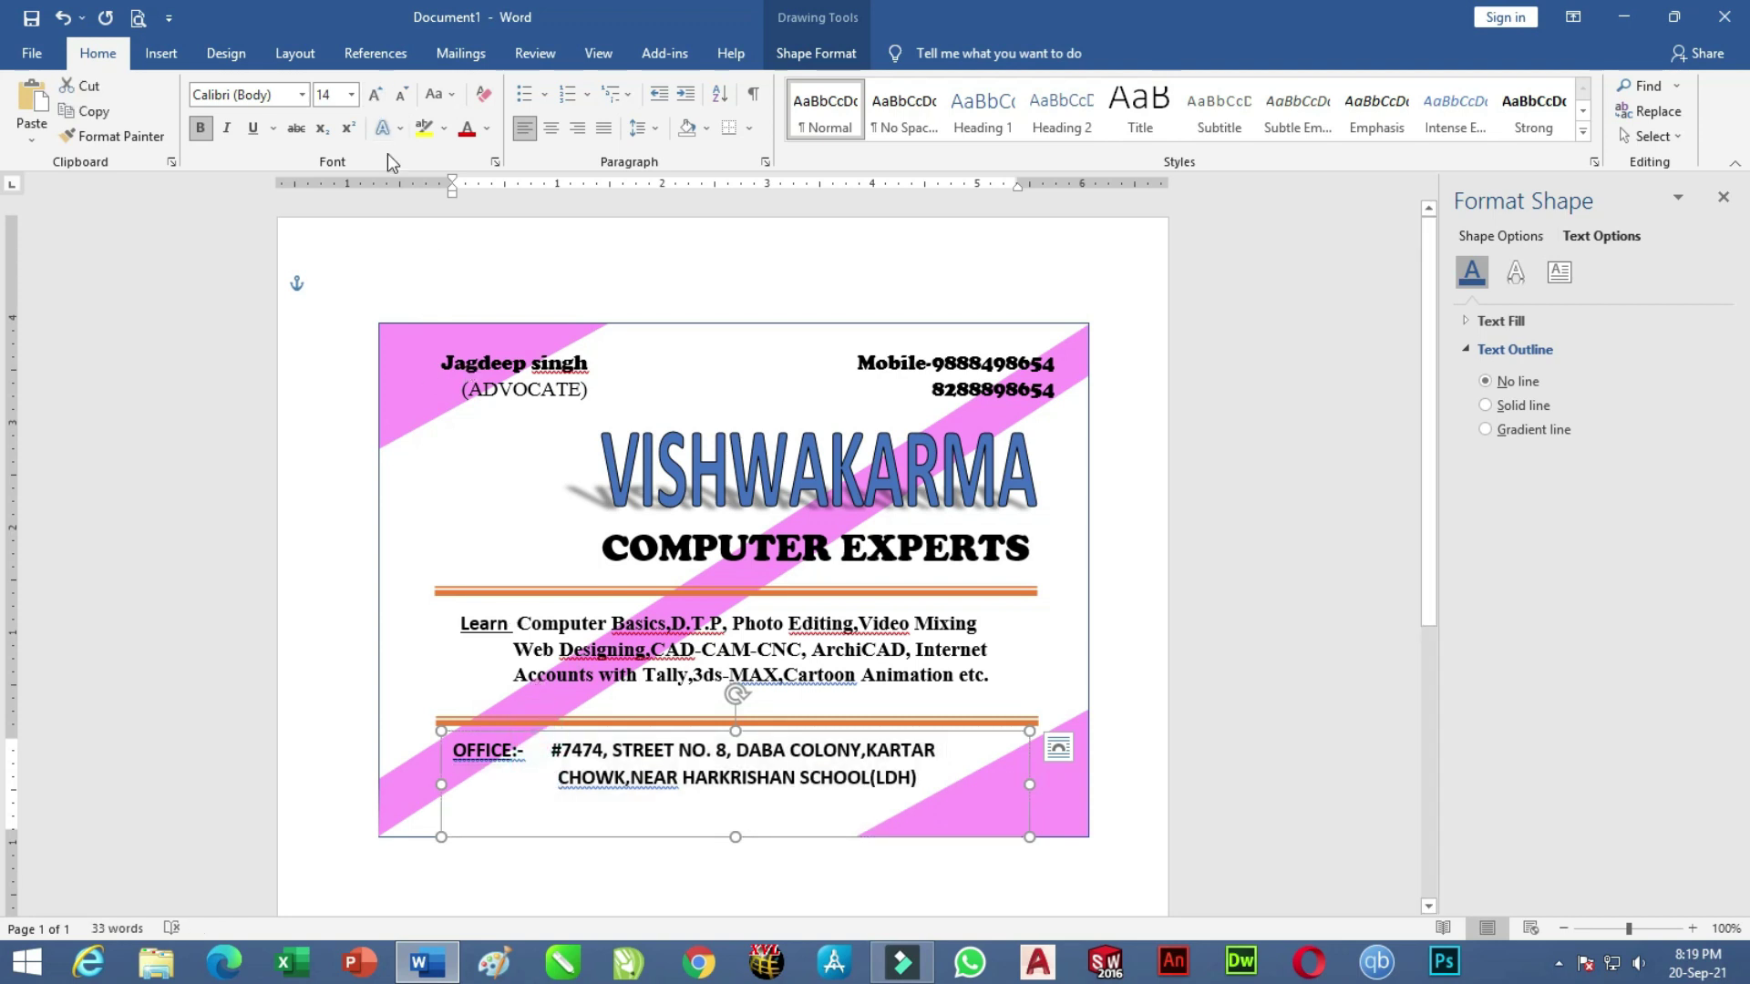
pyautogui.click(373, 95)
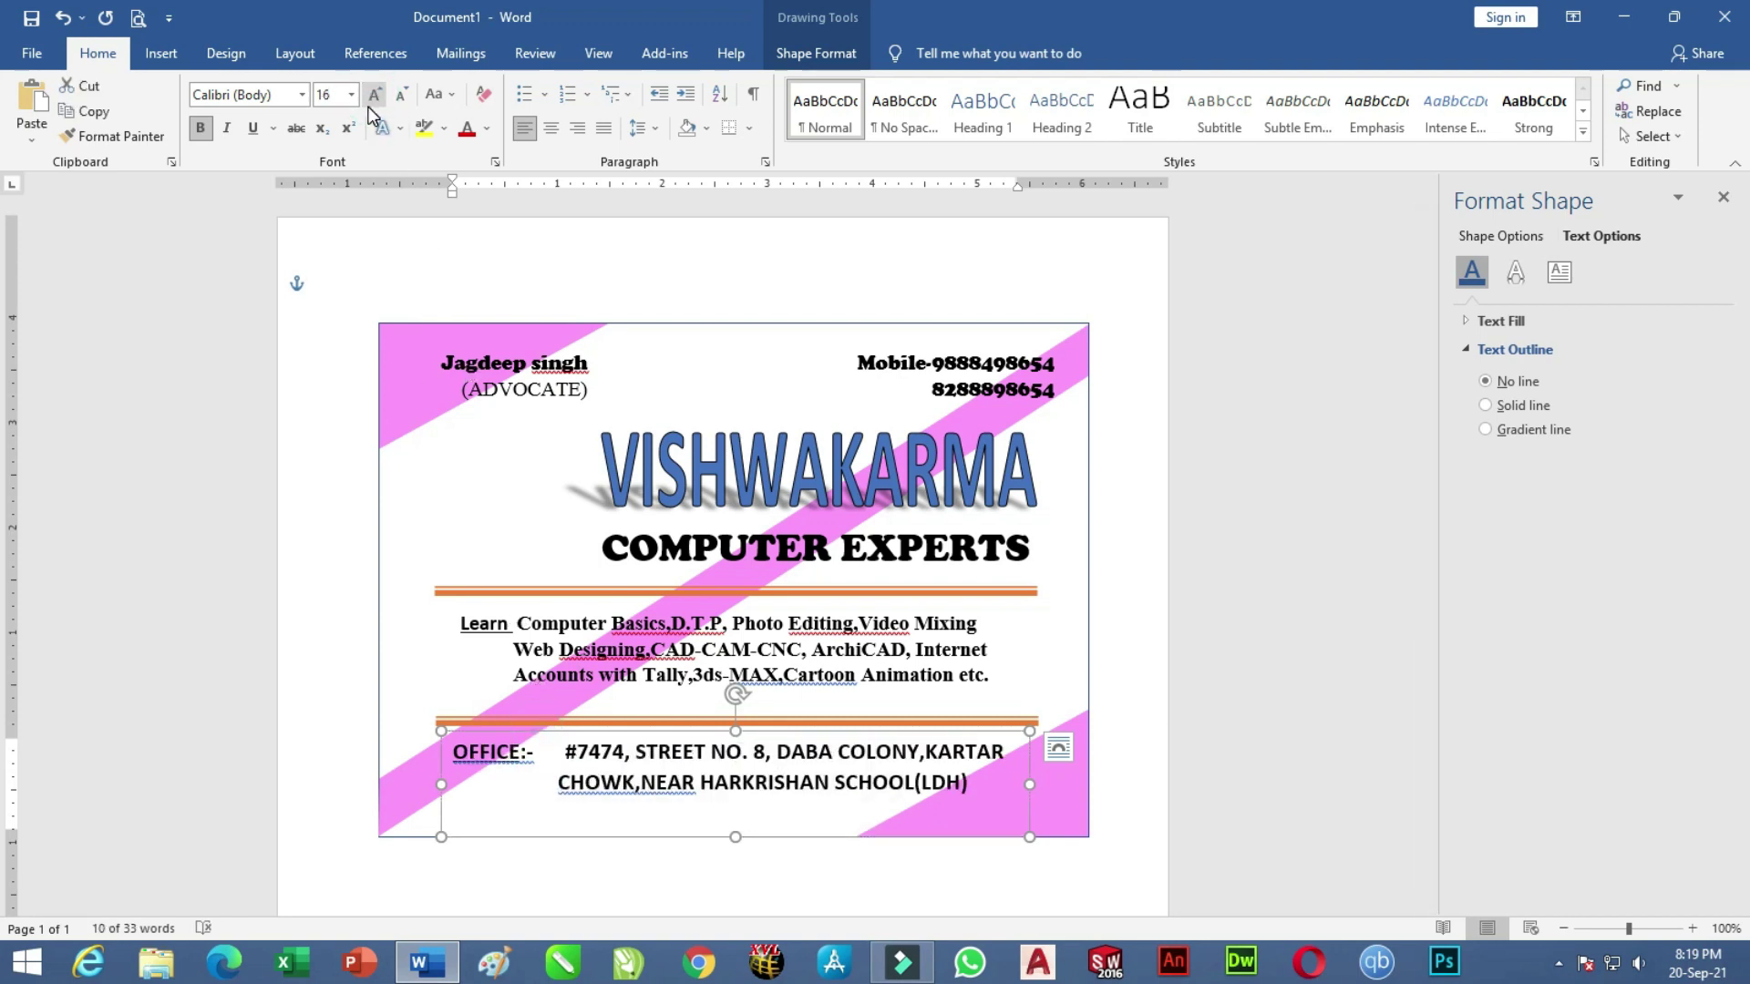
pyautogui.click(301, 95)
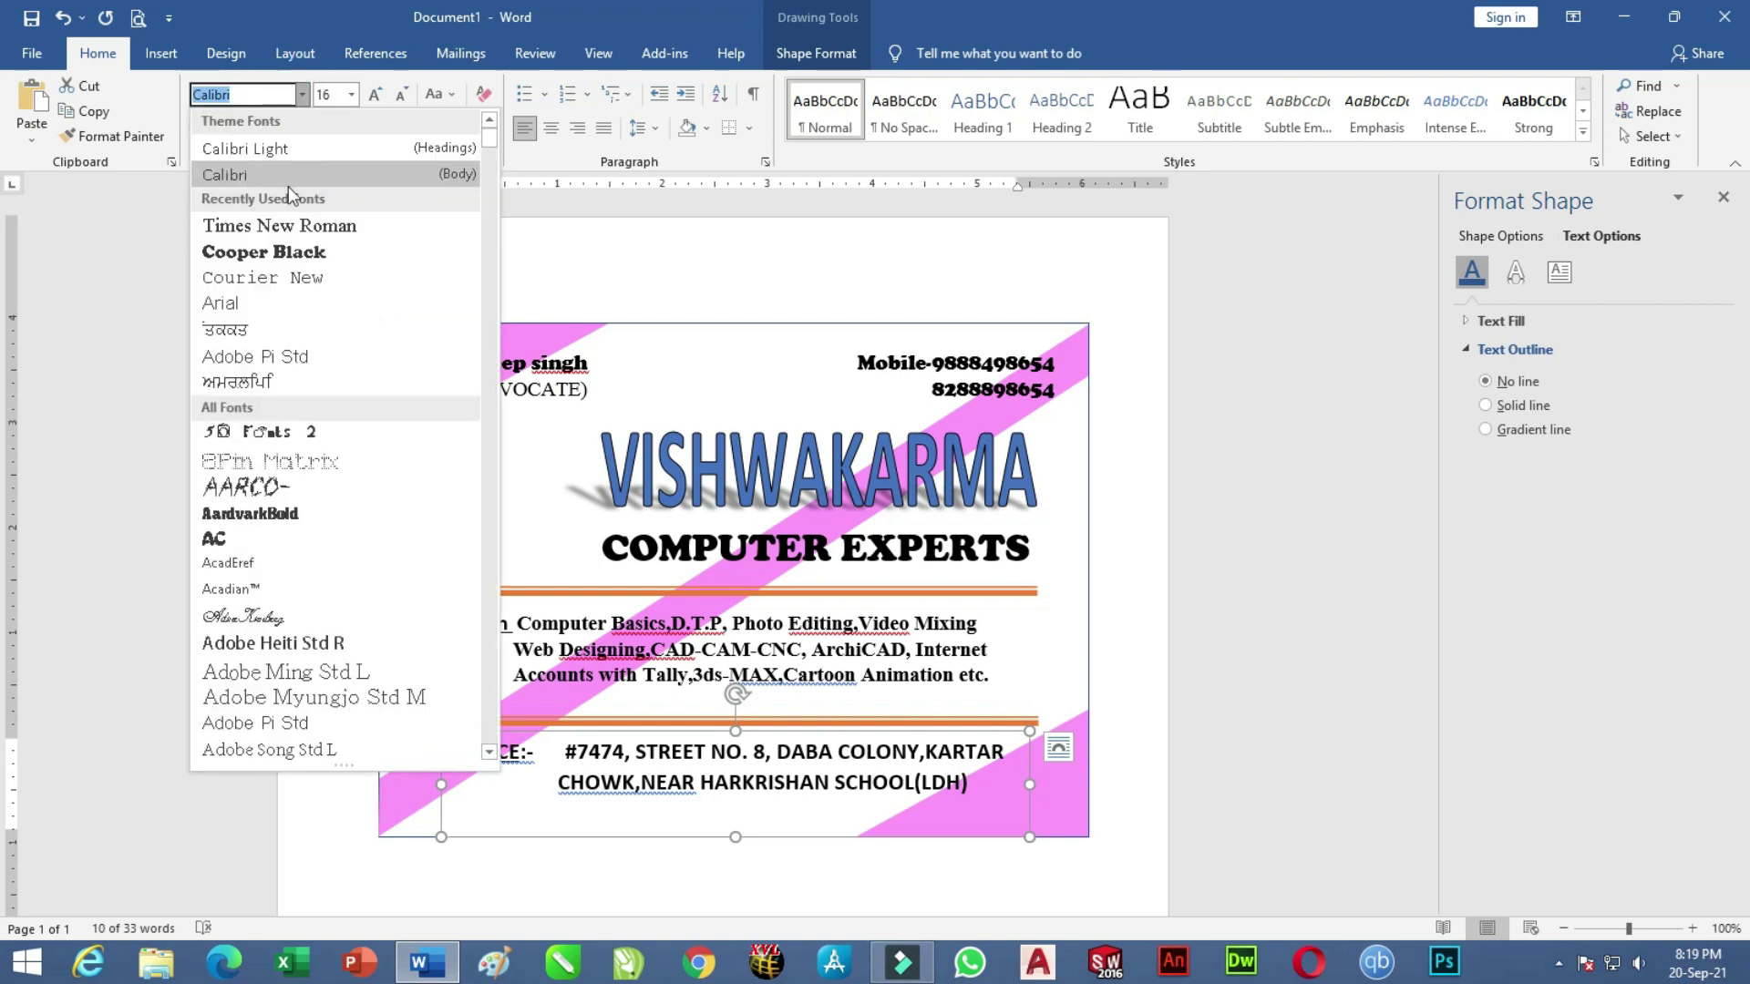
pyautogui.click(284, 246)
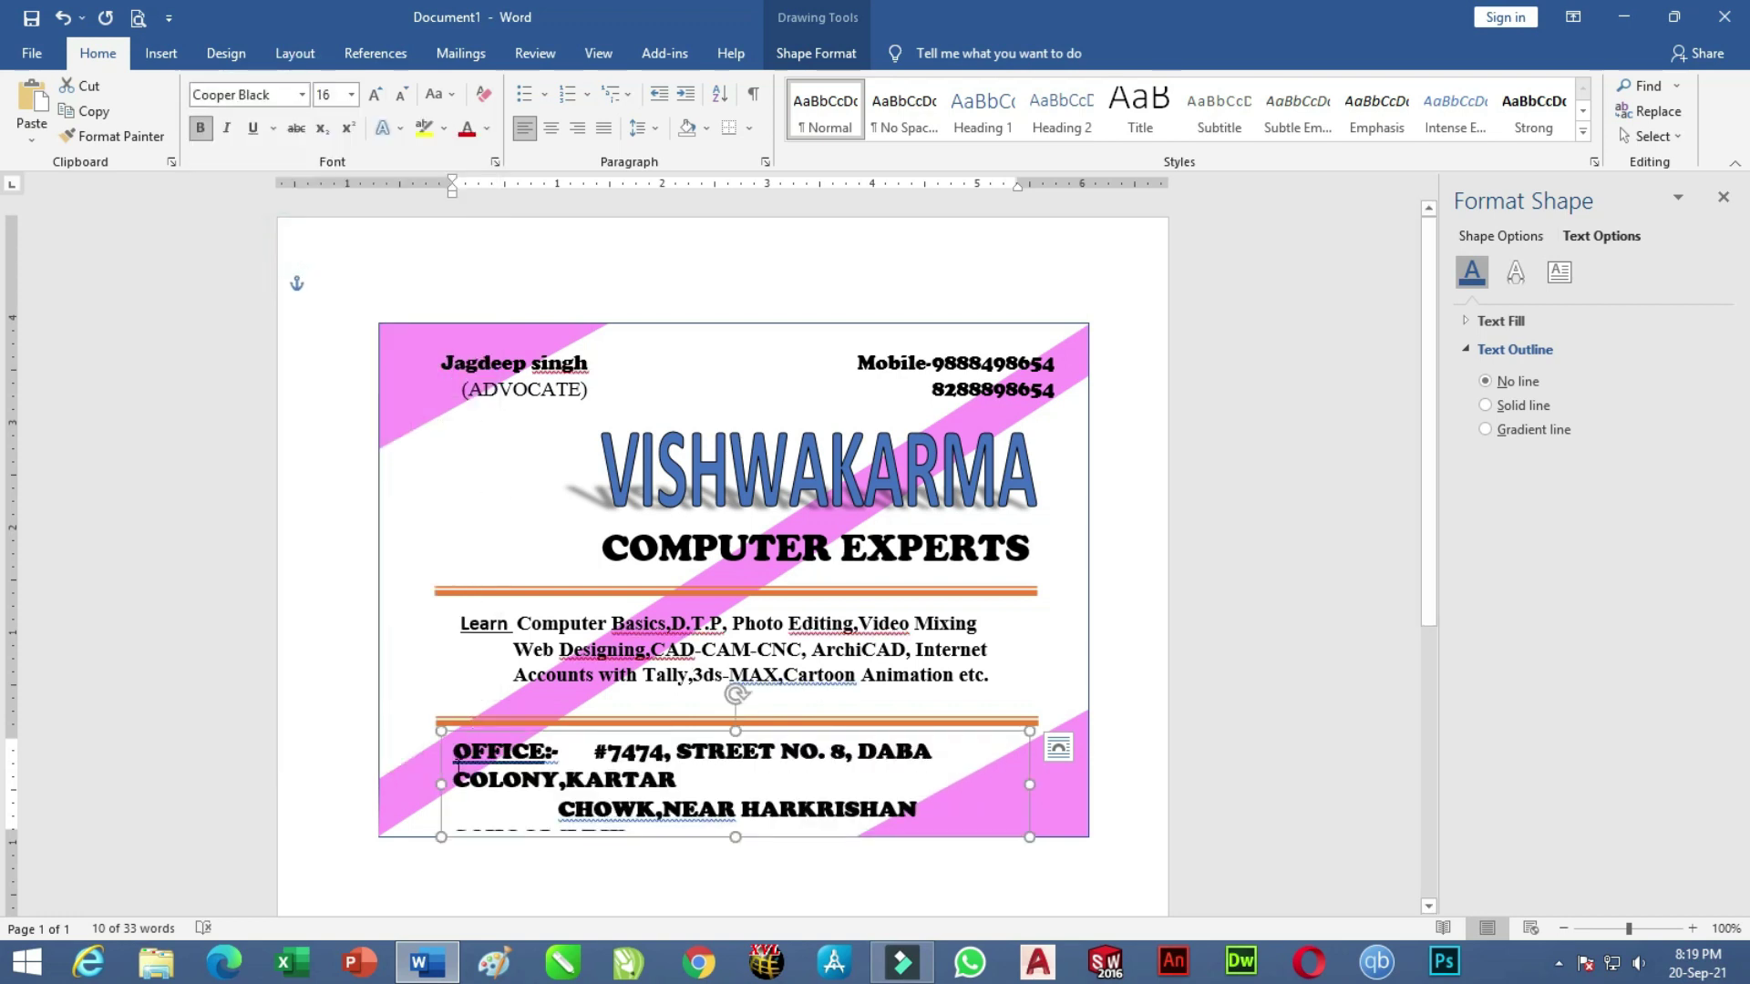
pyautogui.moveTo(435, 784); pyautogui.dragTo(404, 786)
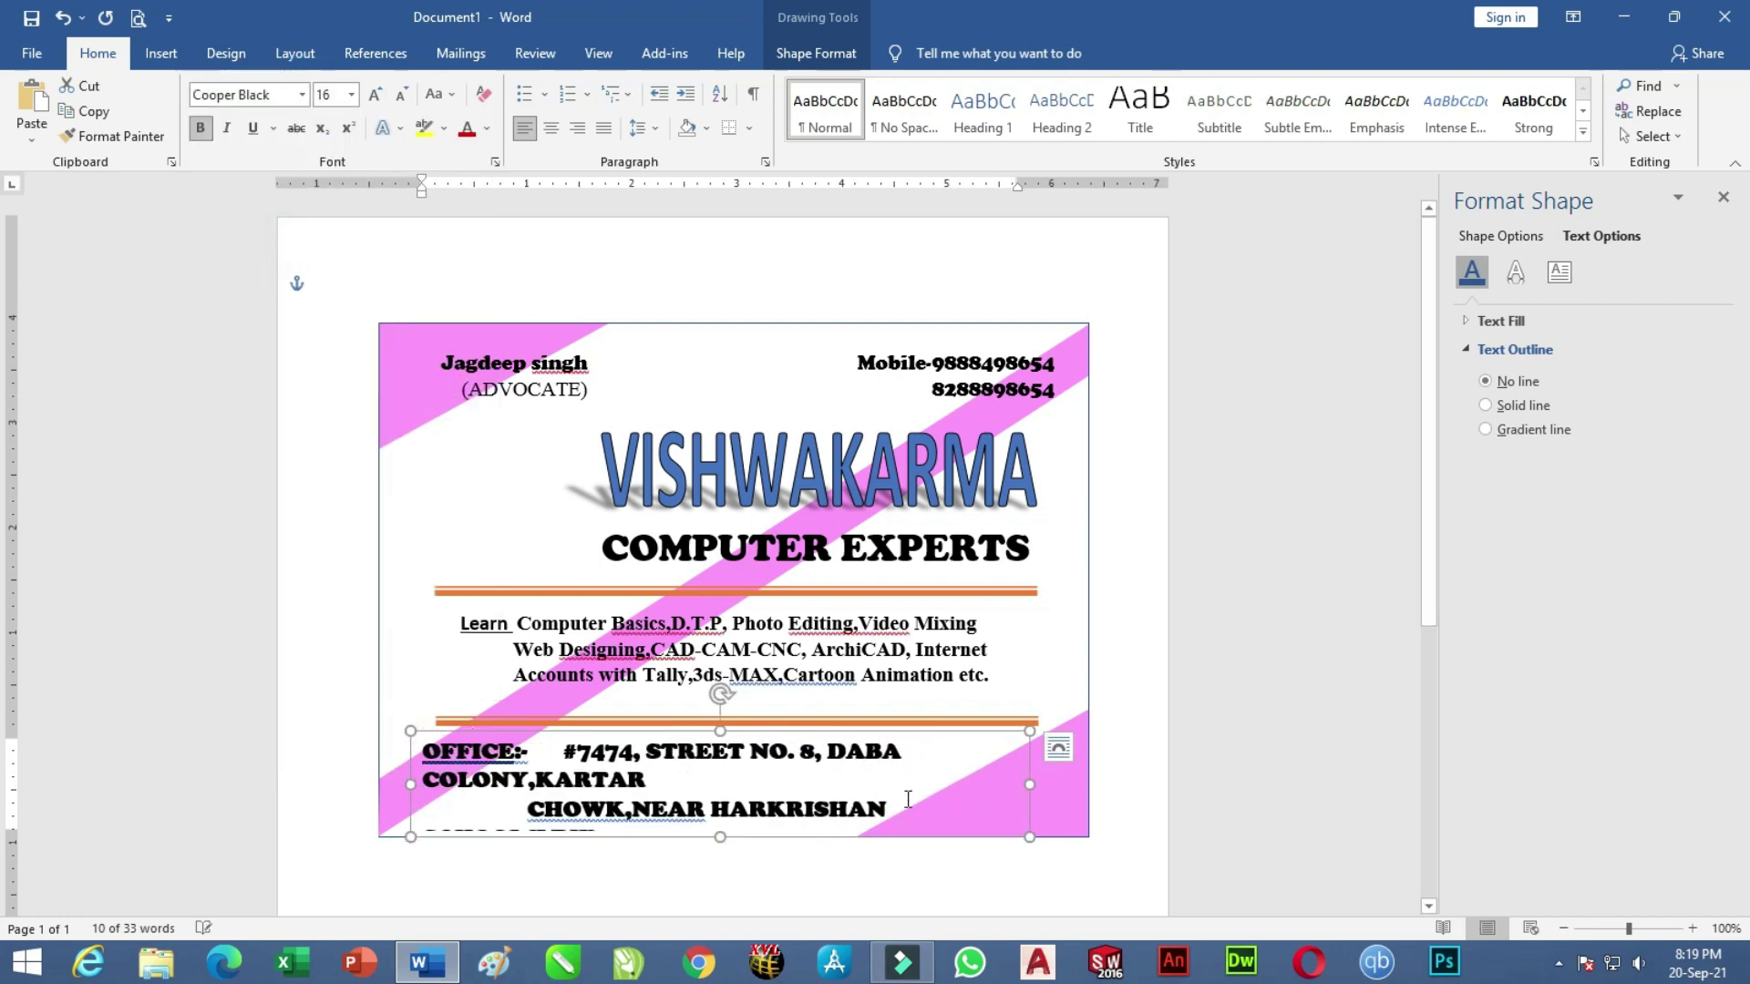
pyautogui.click(1041, 786)
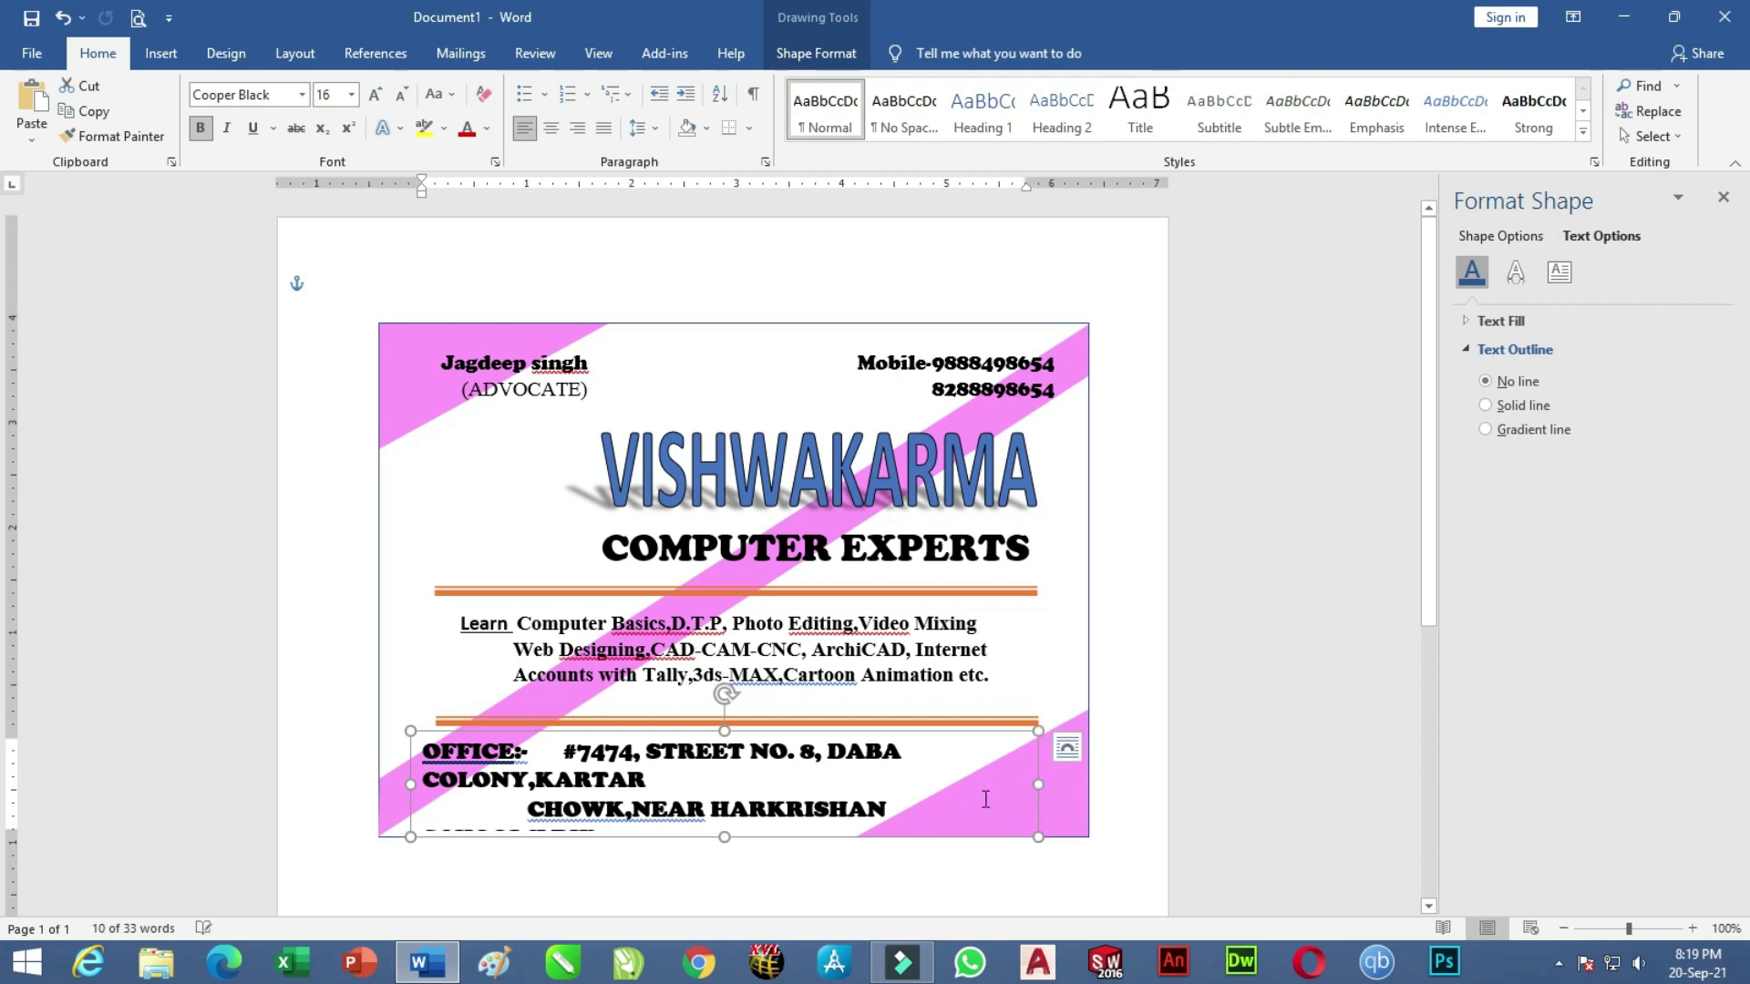
pyautogui.click(328, 95)
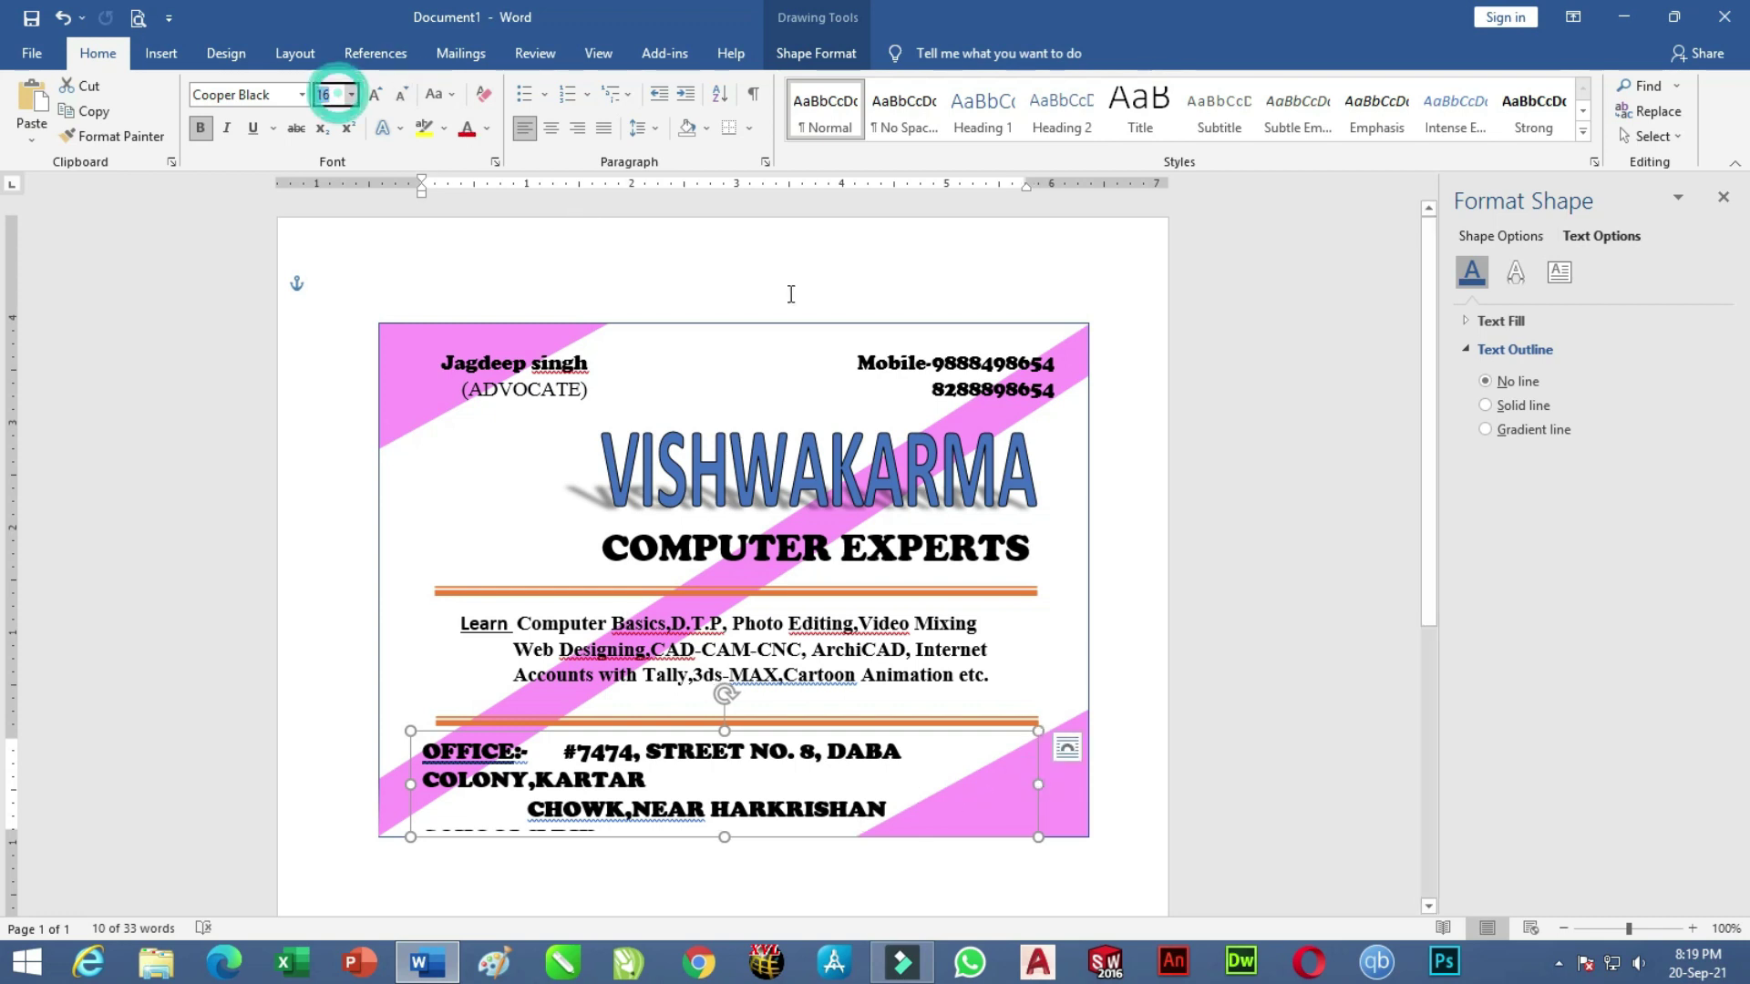
pyautogui.write('14')
pyautogui.press('Return')
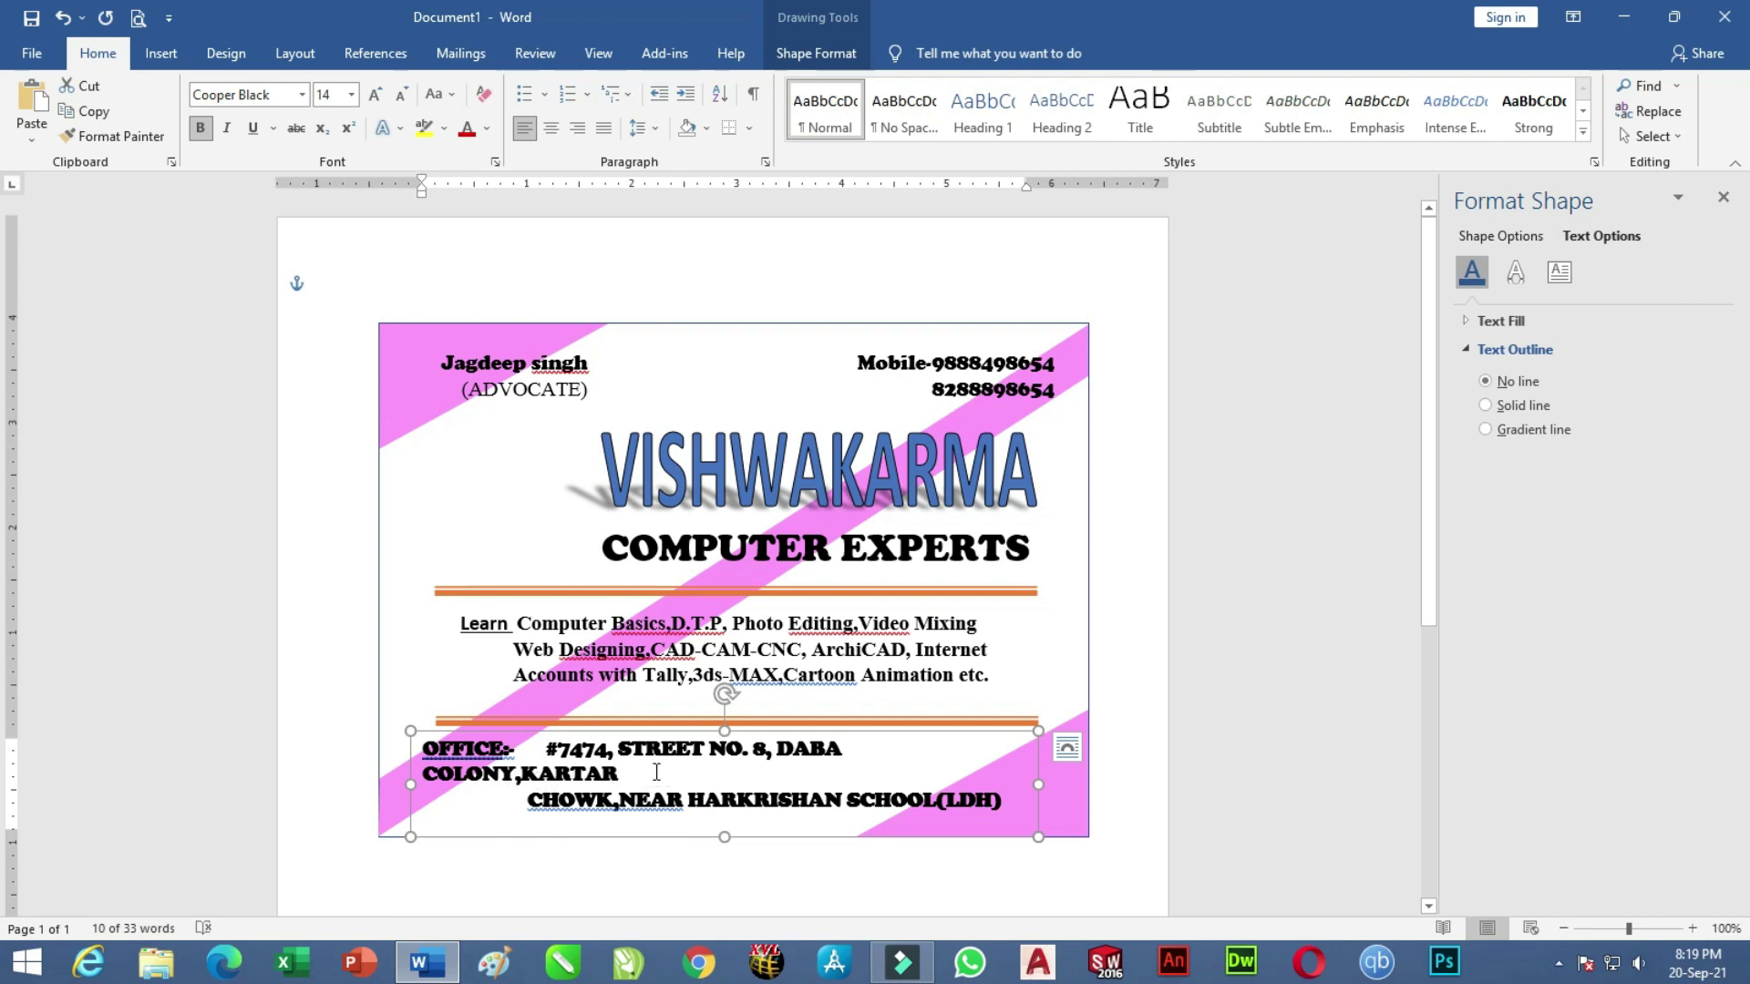
# Step: Delete two extra spaces before #7474, shorten and lower the address box, and grow the course list to 16 pt
pyautogui.click(549, 756)
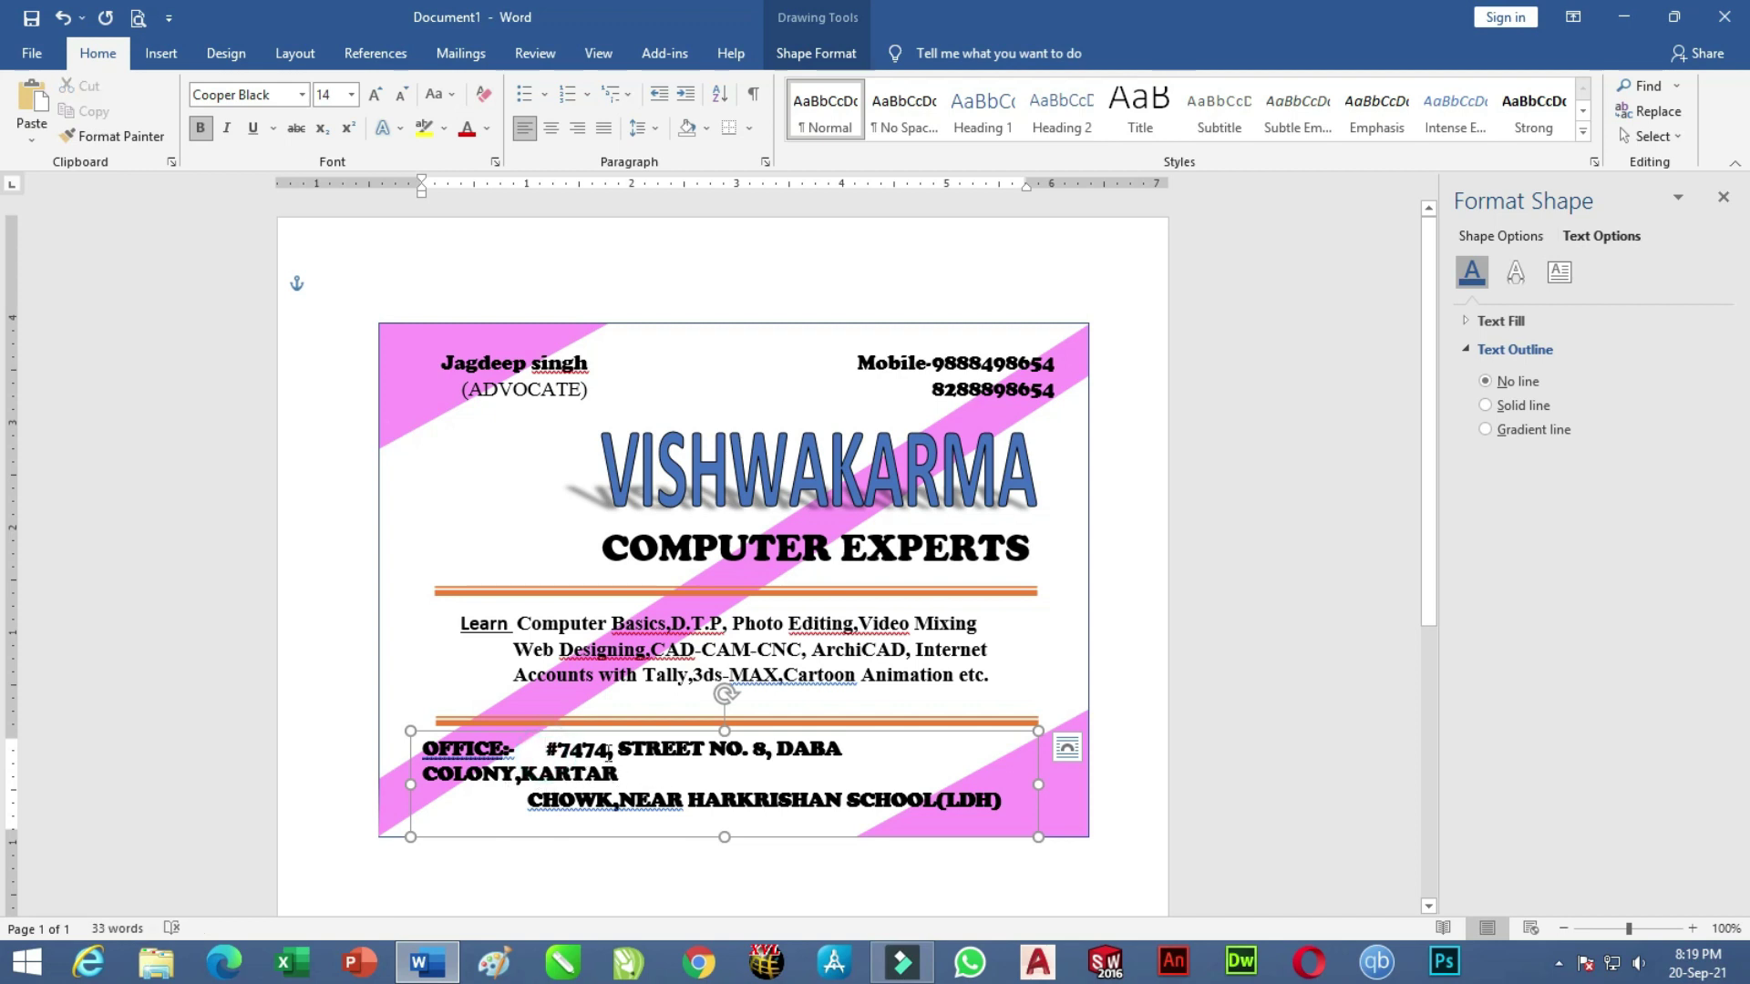
pyautogui.press('BackSpace')
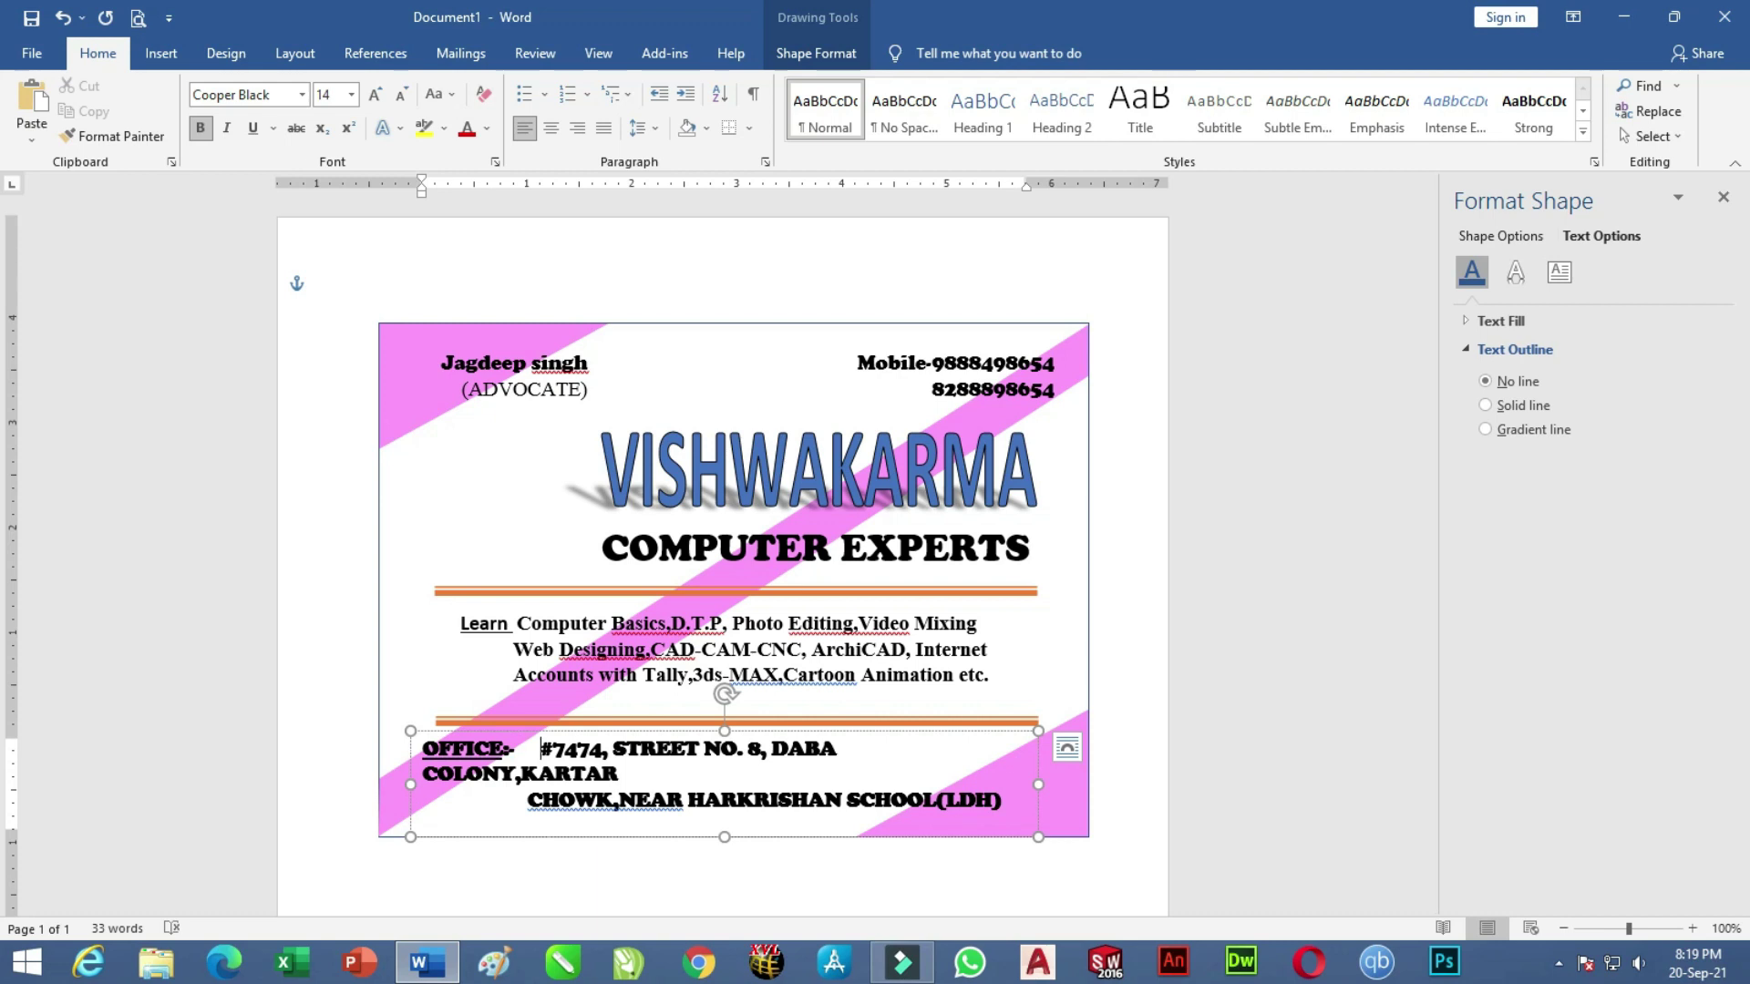
pyautogui.press('BackSpace')
pyautogui.press('BackSpace')
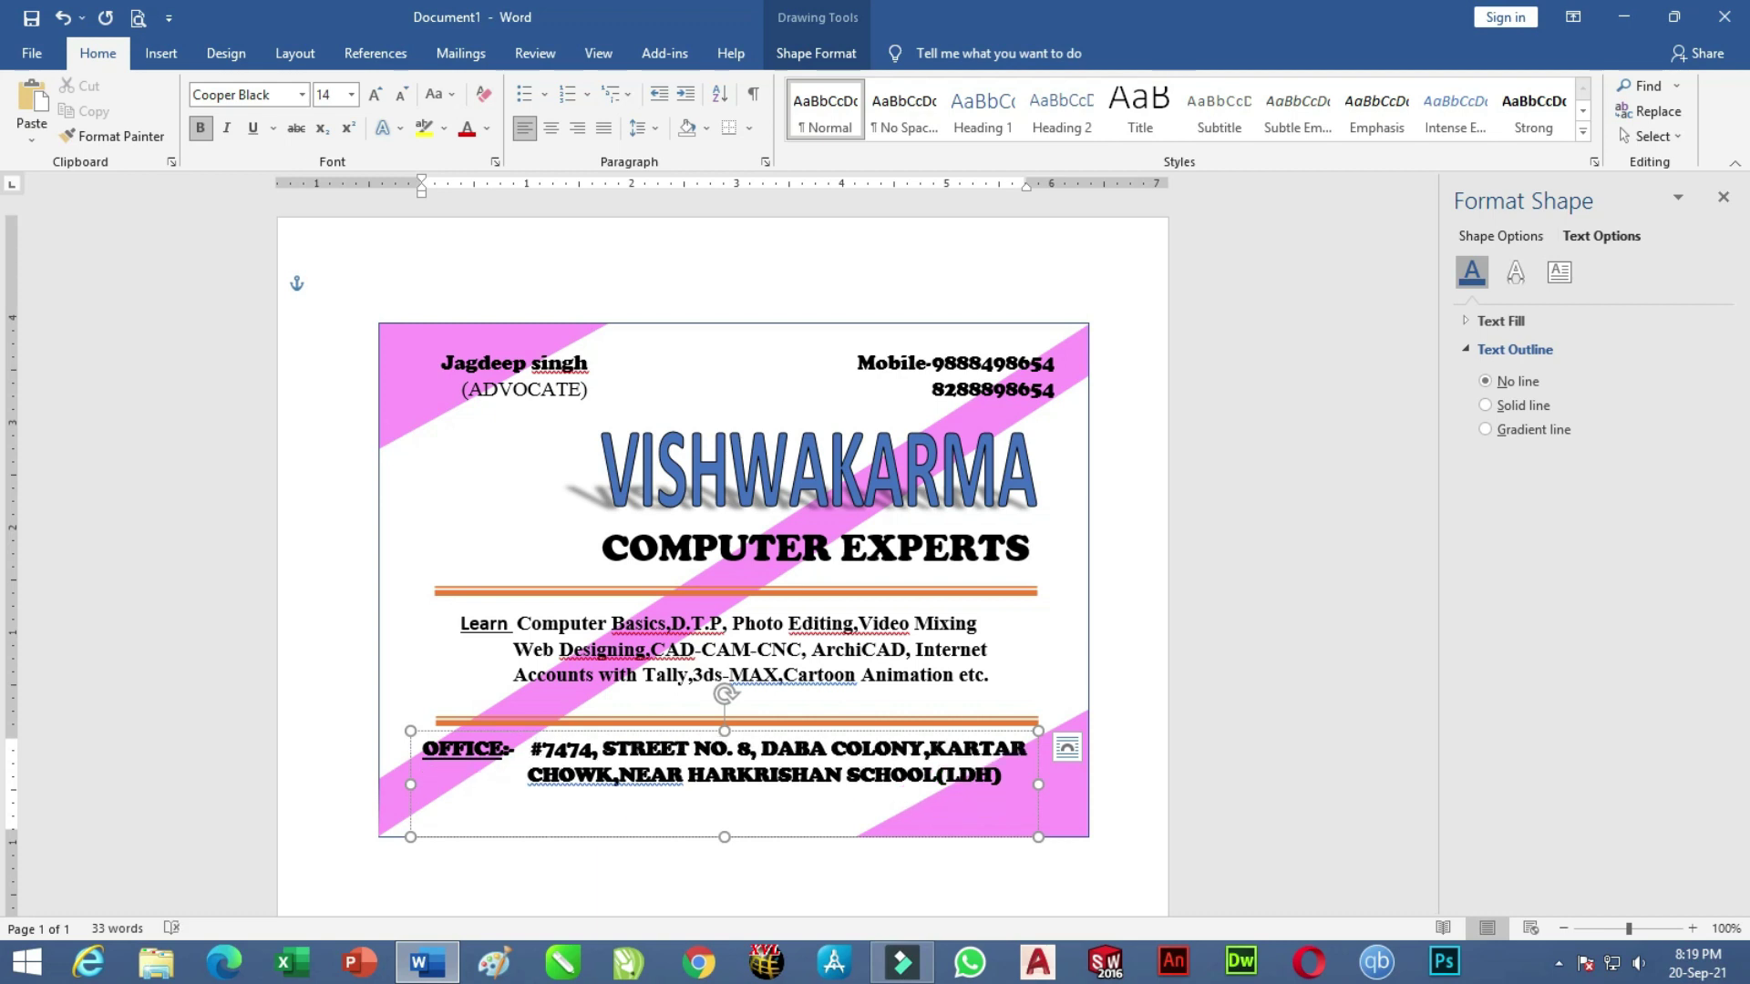
pyautogui.moveTo(723, 839); pyautogui.dragTo(724, 808)
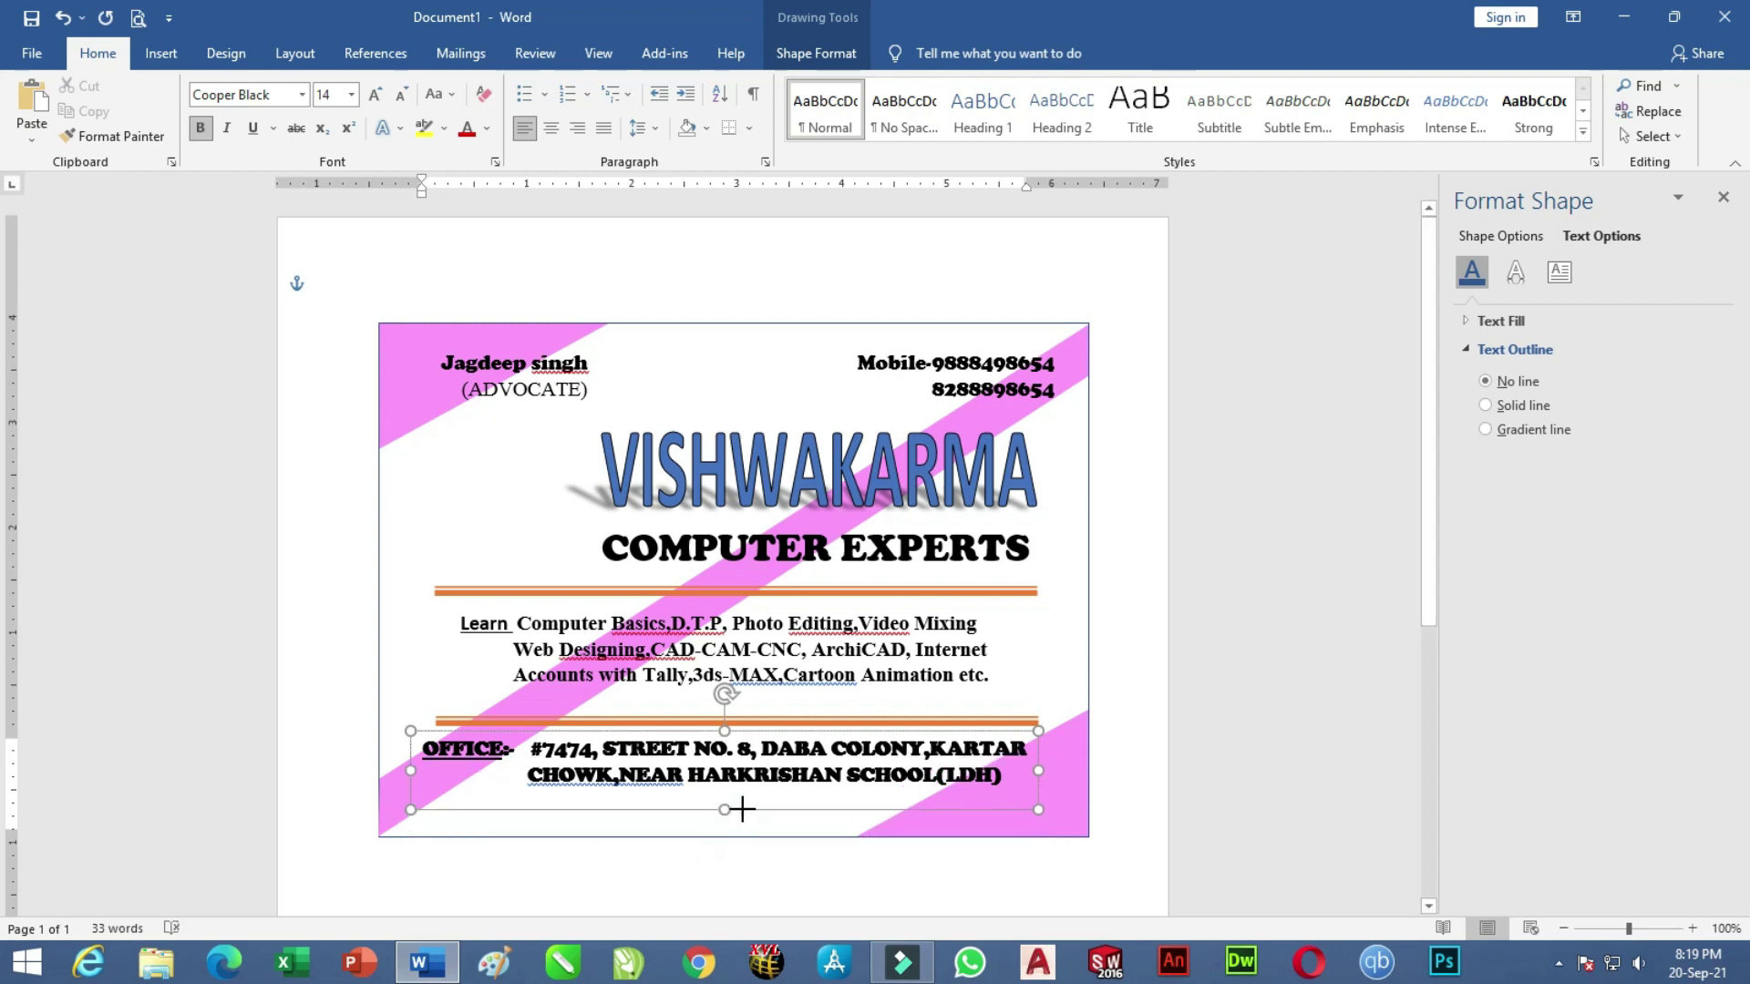
pyautogui.moveTo(1027, 725); pyautogui.dragTo(1034, 740)
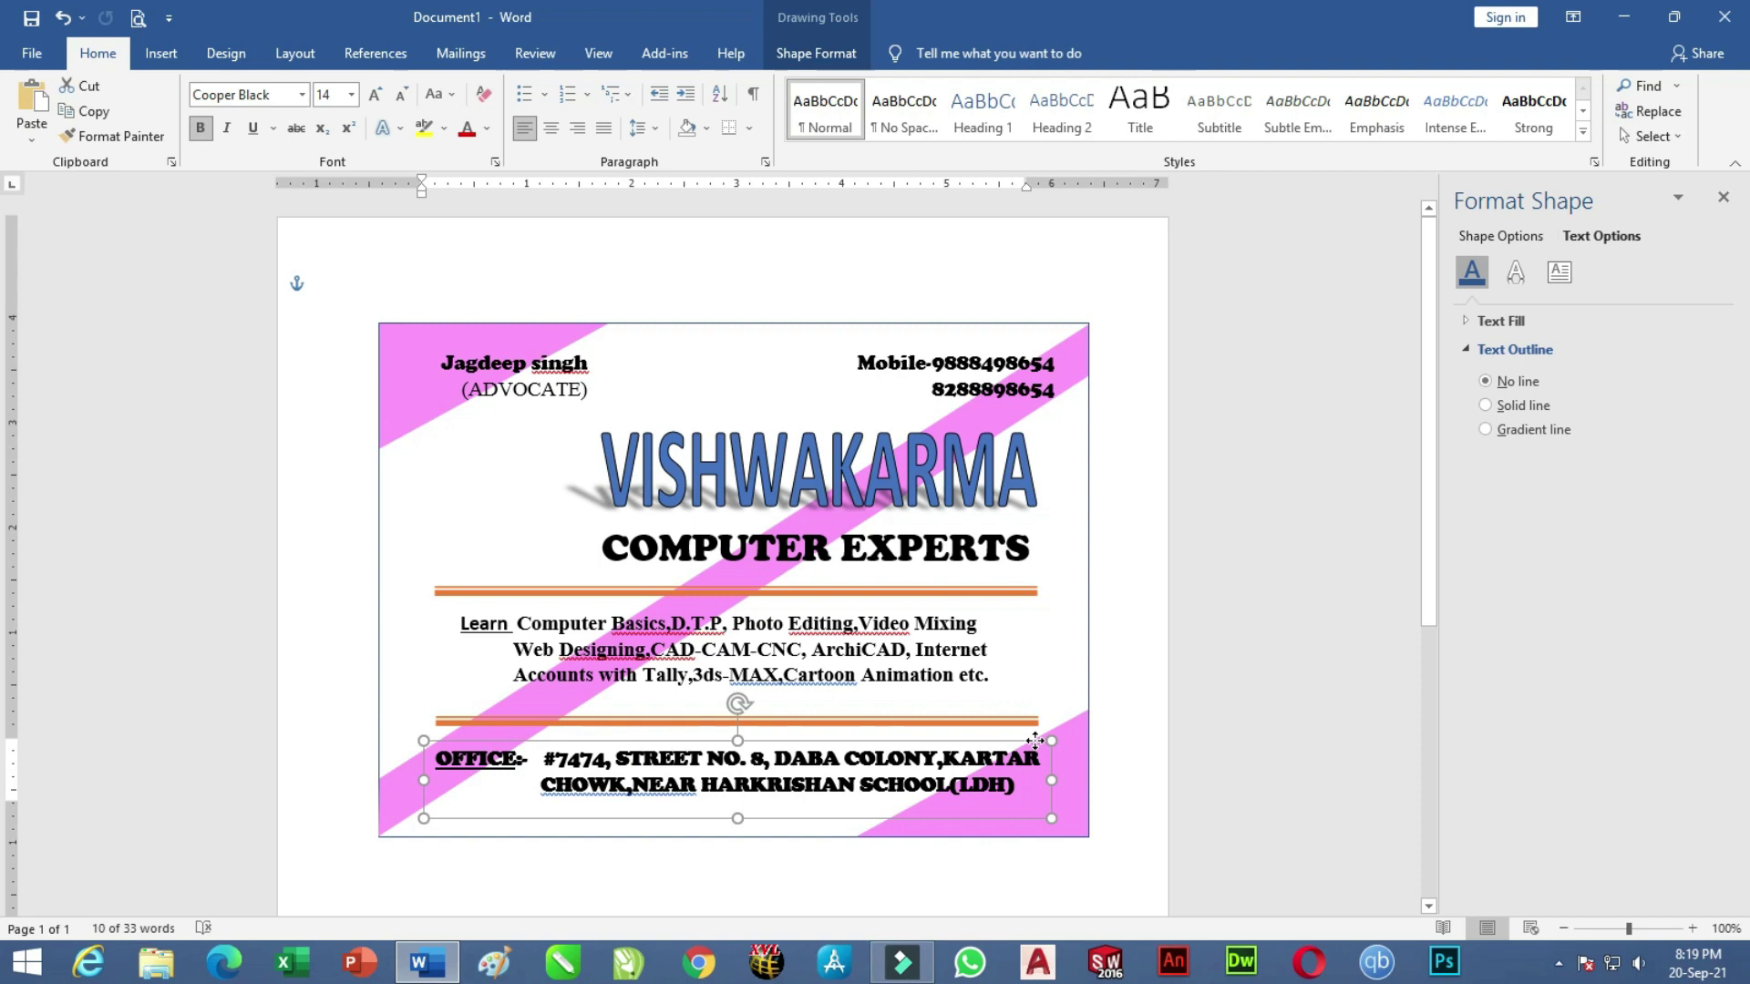
pyautogui.click(953, 634)
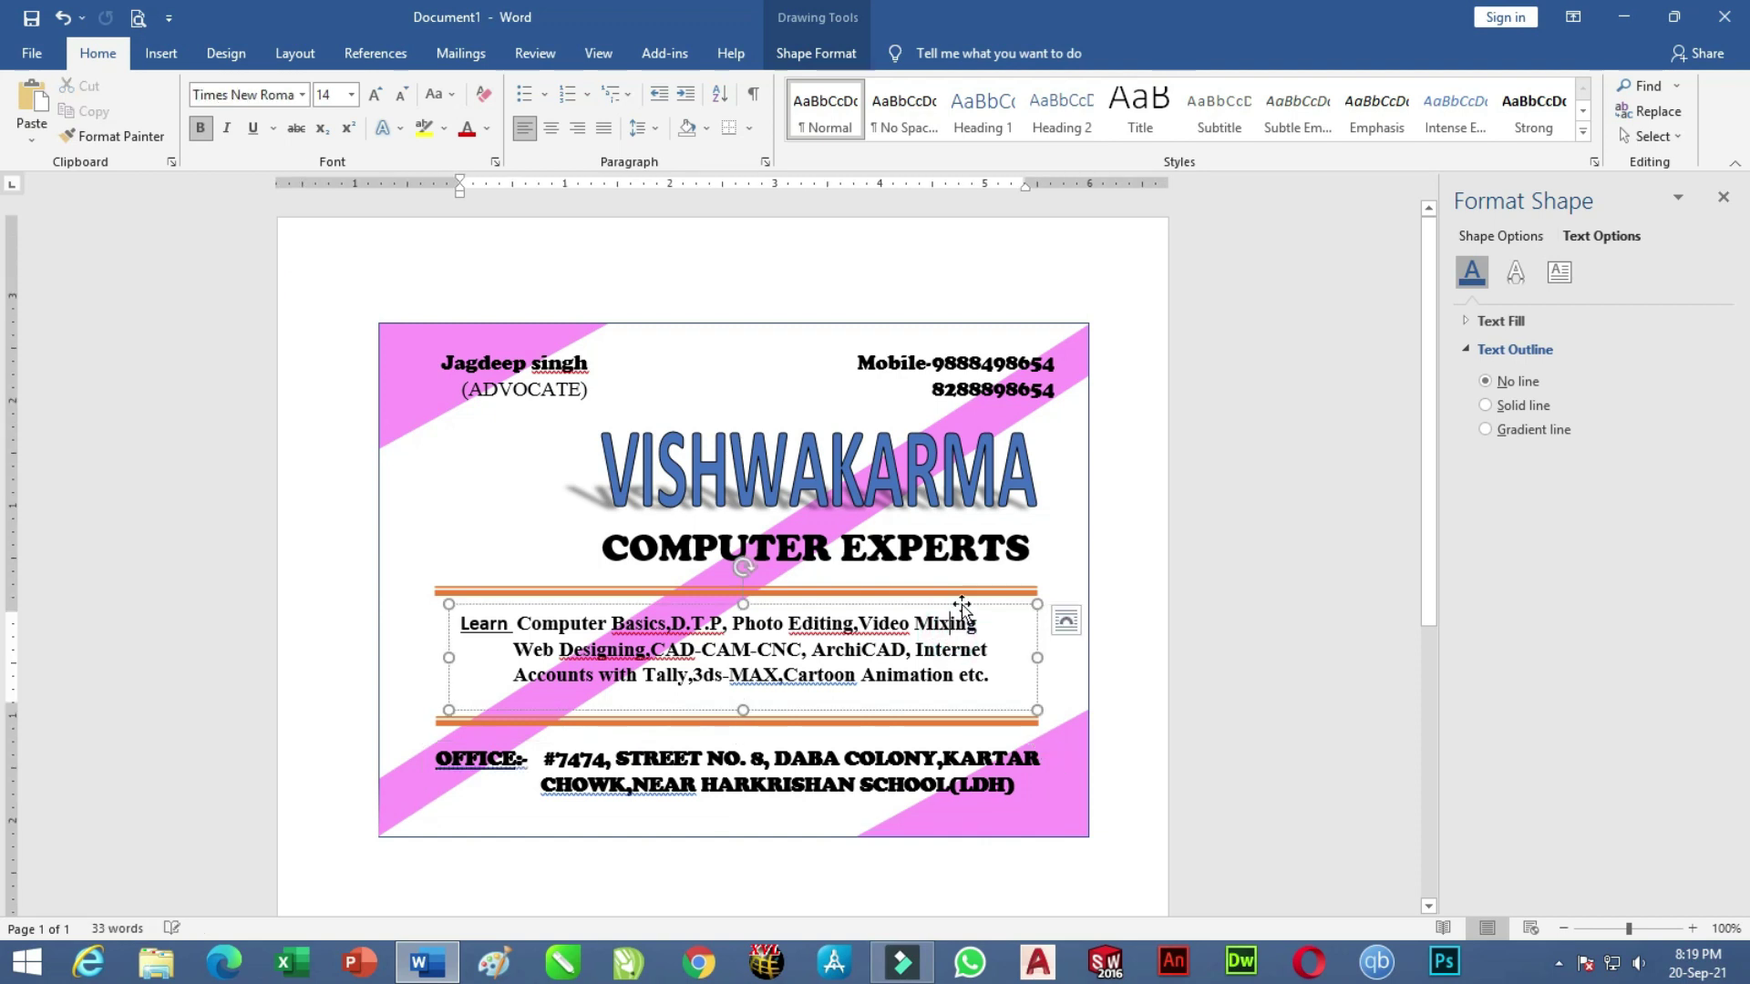
pyautogui.click(374, 94)
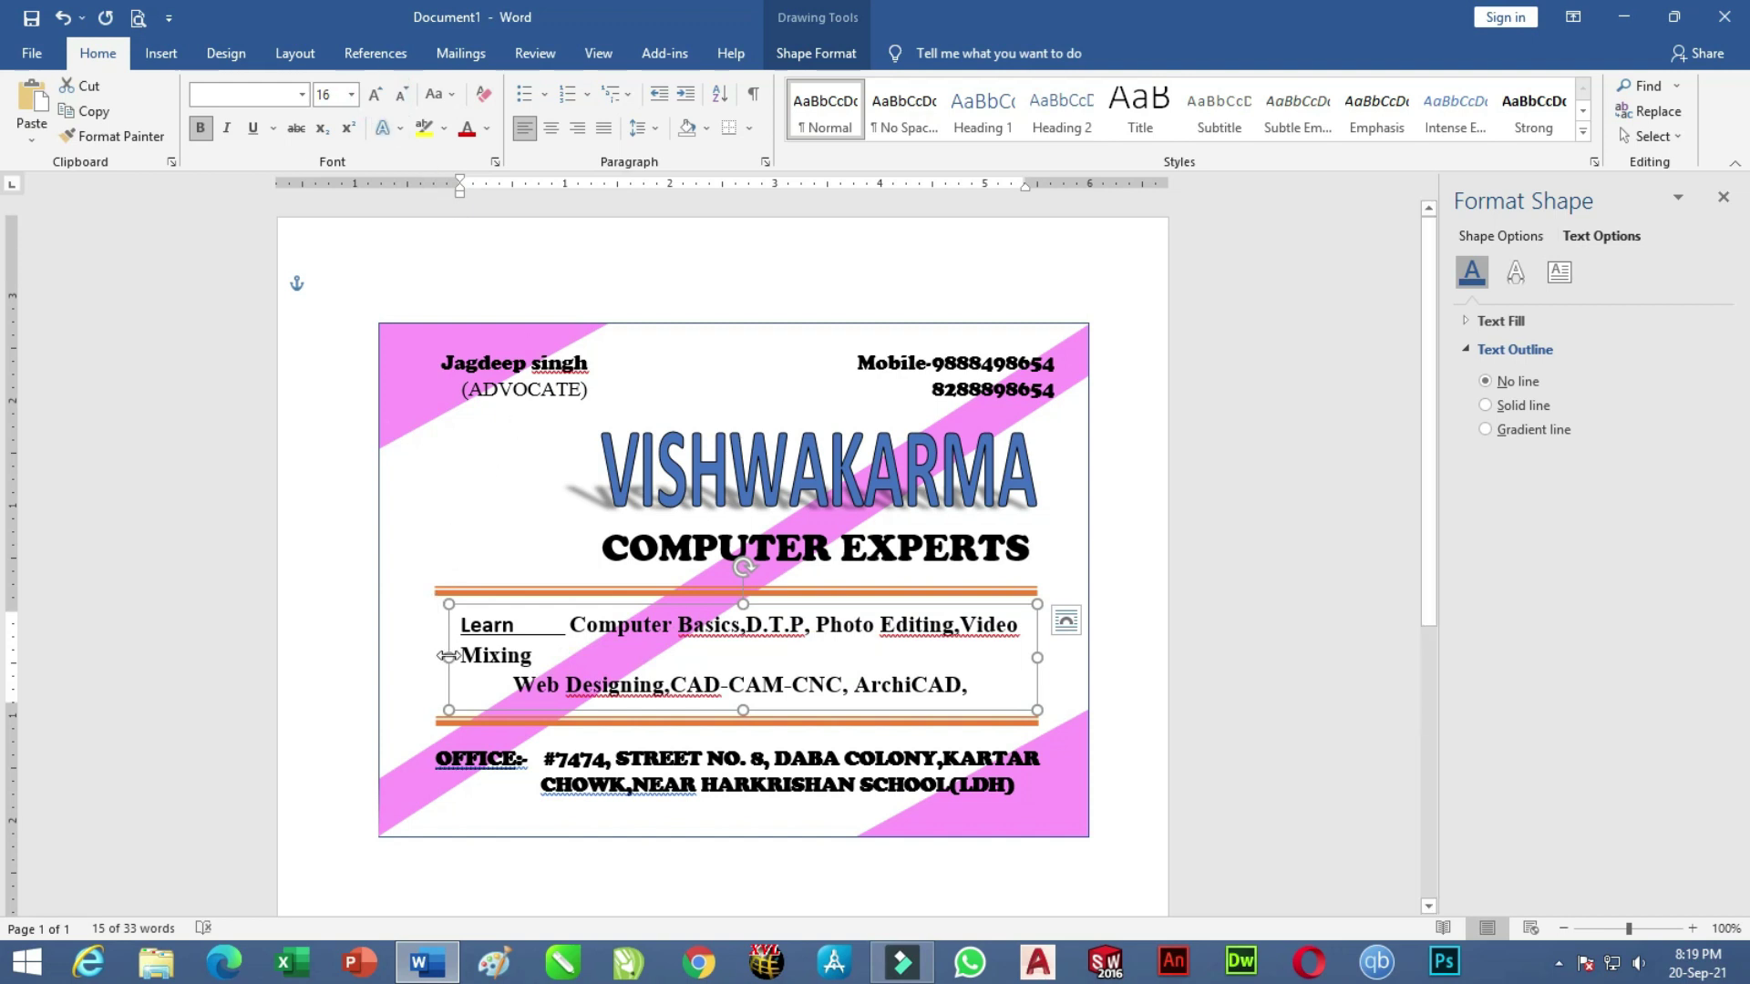
# Step: Stretch the course list box left and right and set its text to 15 pt
pyautogui.moveTo(446, 656); pyautogui.dragTo(432, 657)
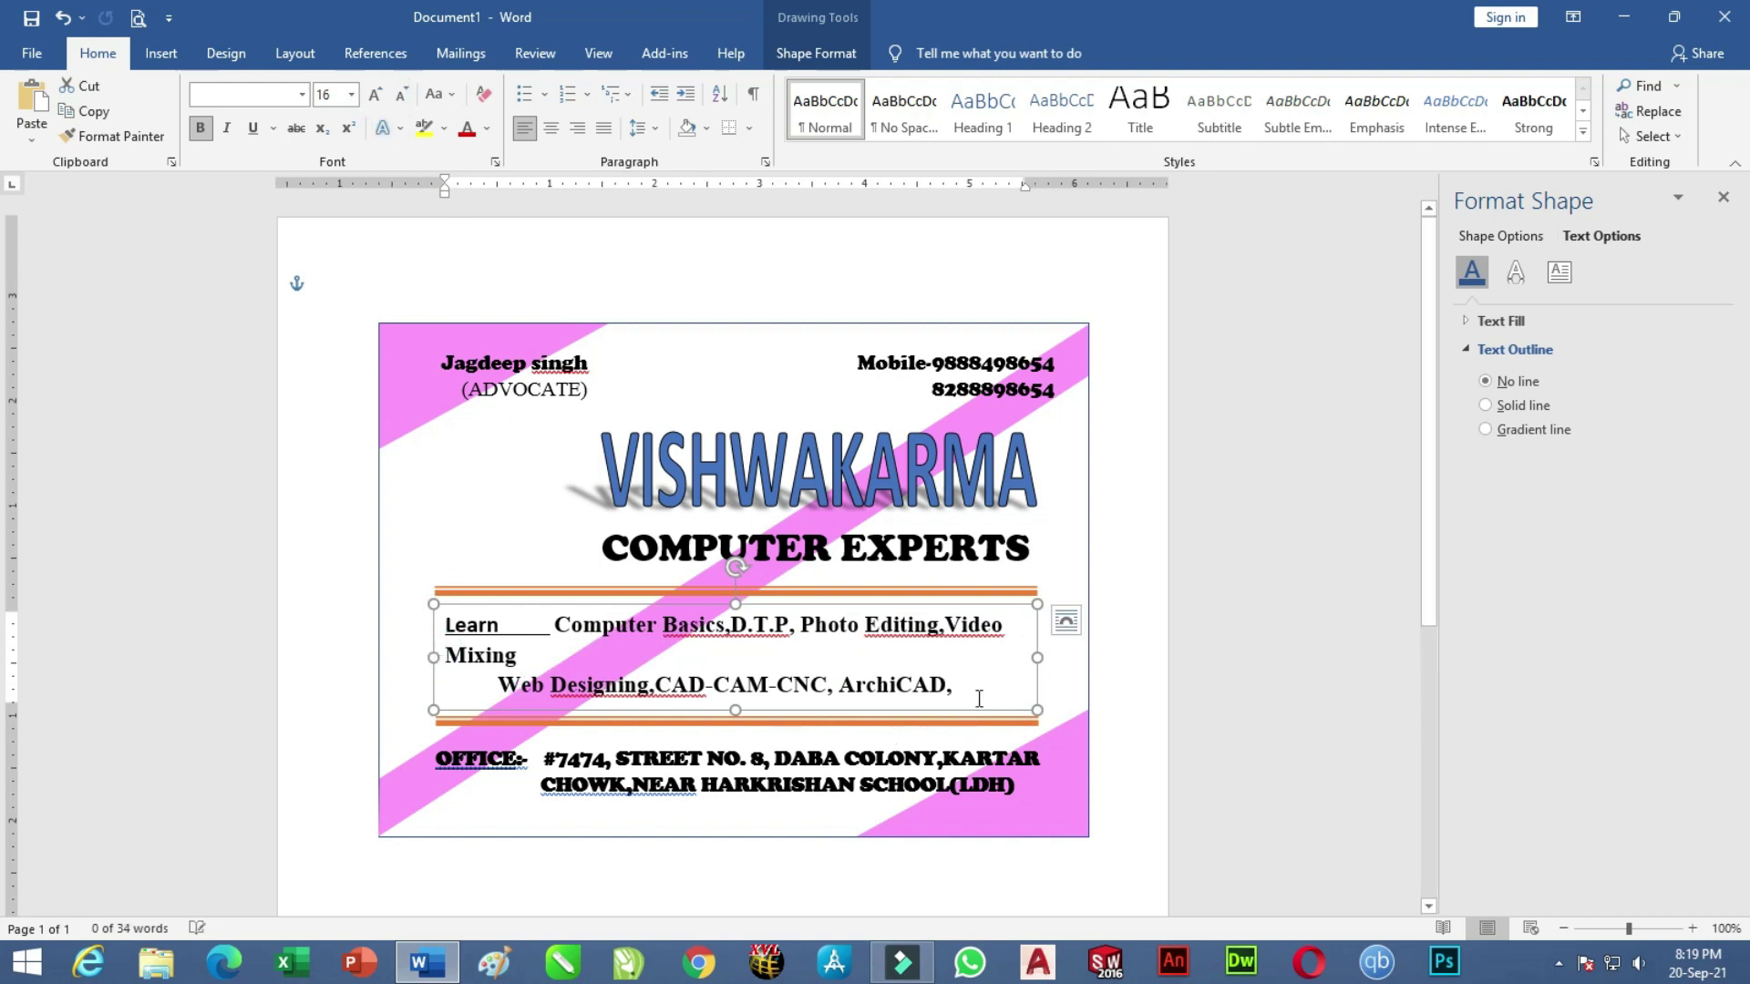
pyautogui.moveTo(1037, 657); pyautogui.dragTo(1045, 657)
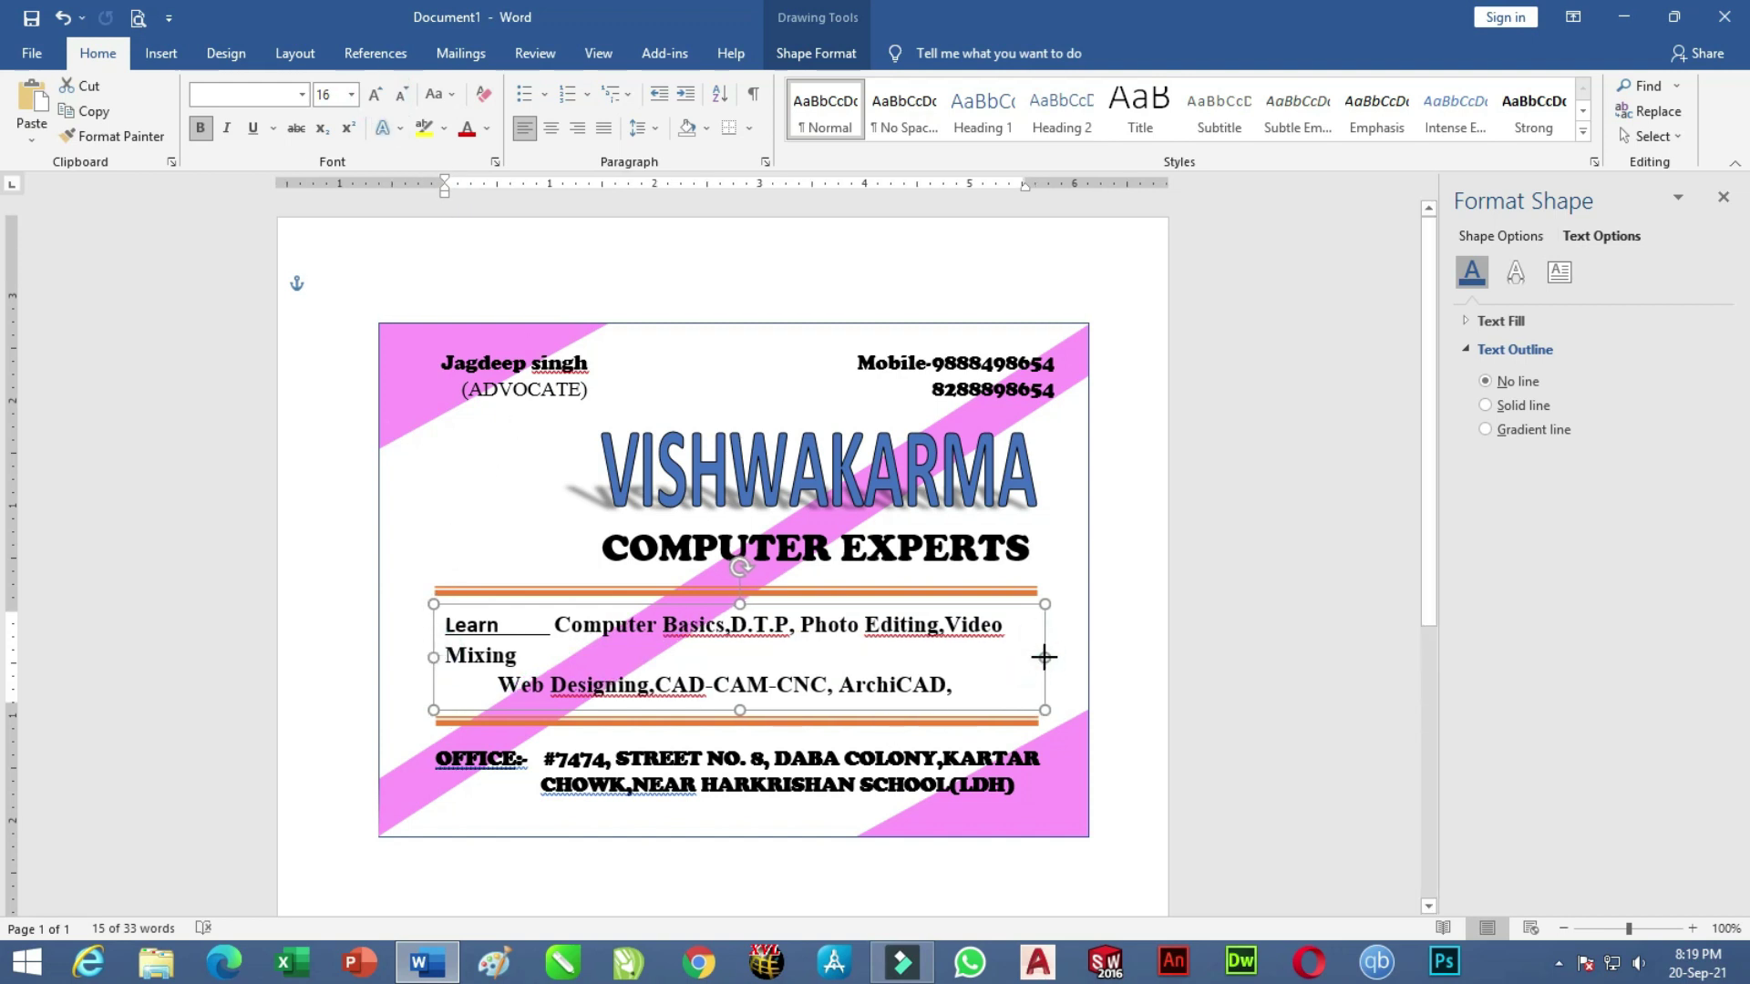
pyautogui.click(330, 94)
pyautogui.write('15')
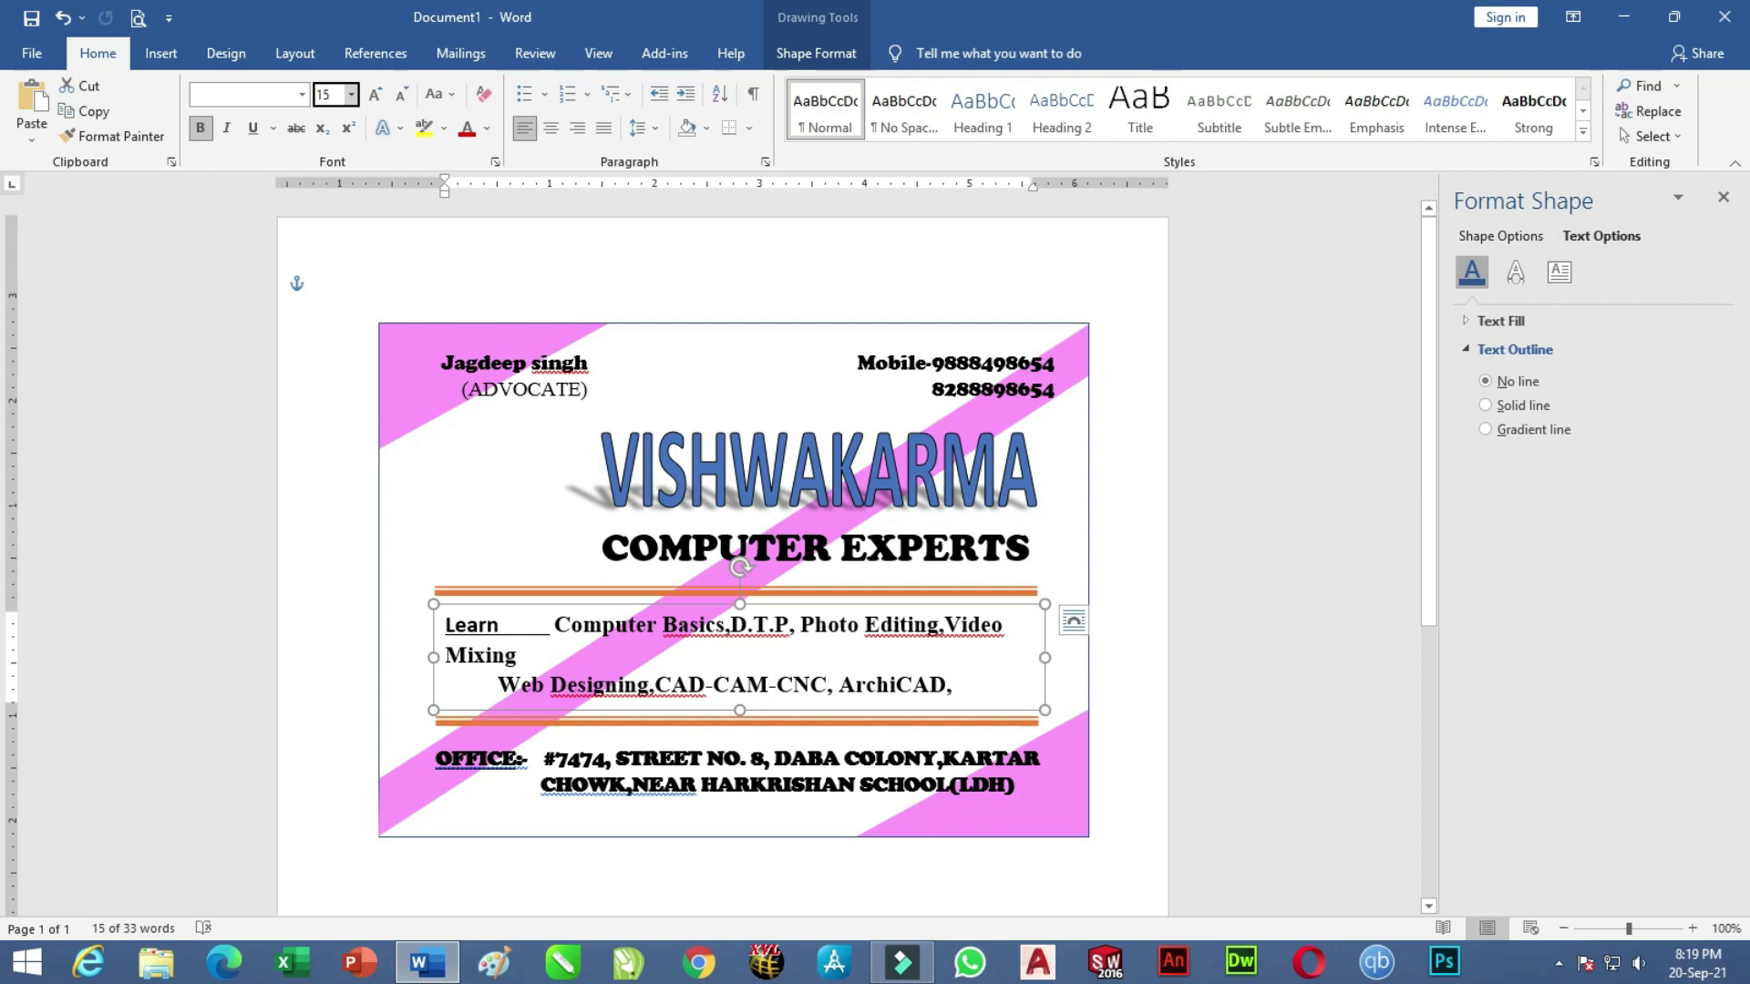
pyautogui.press('Return')
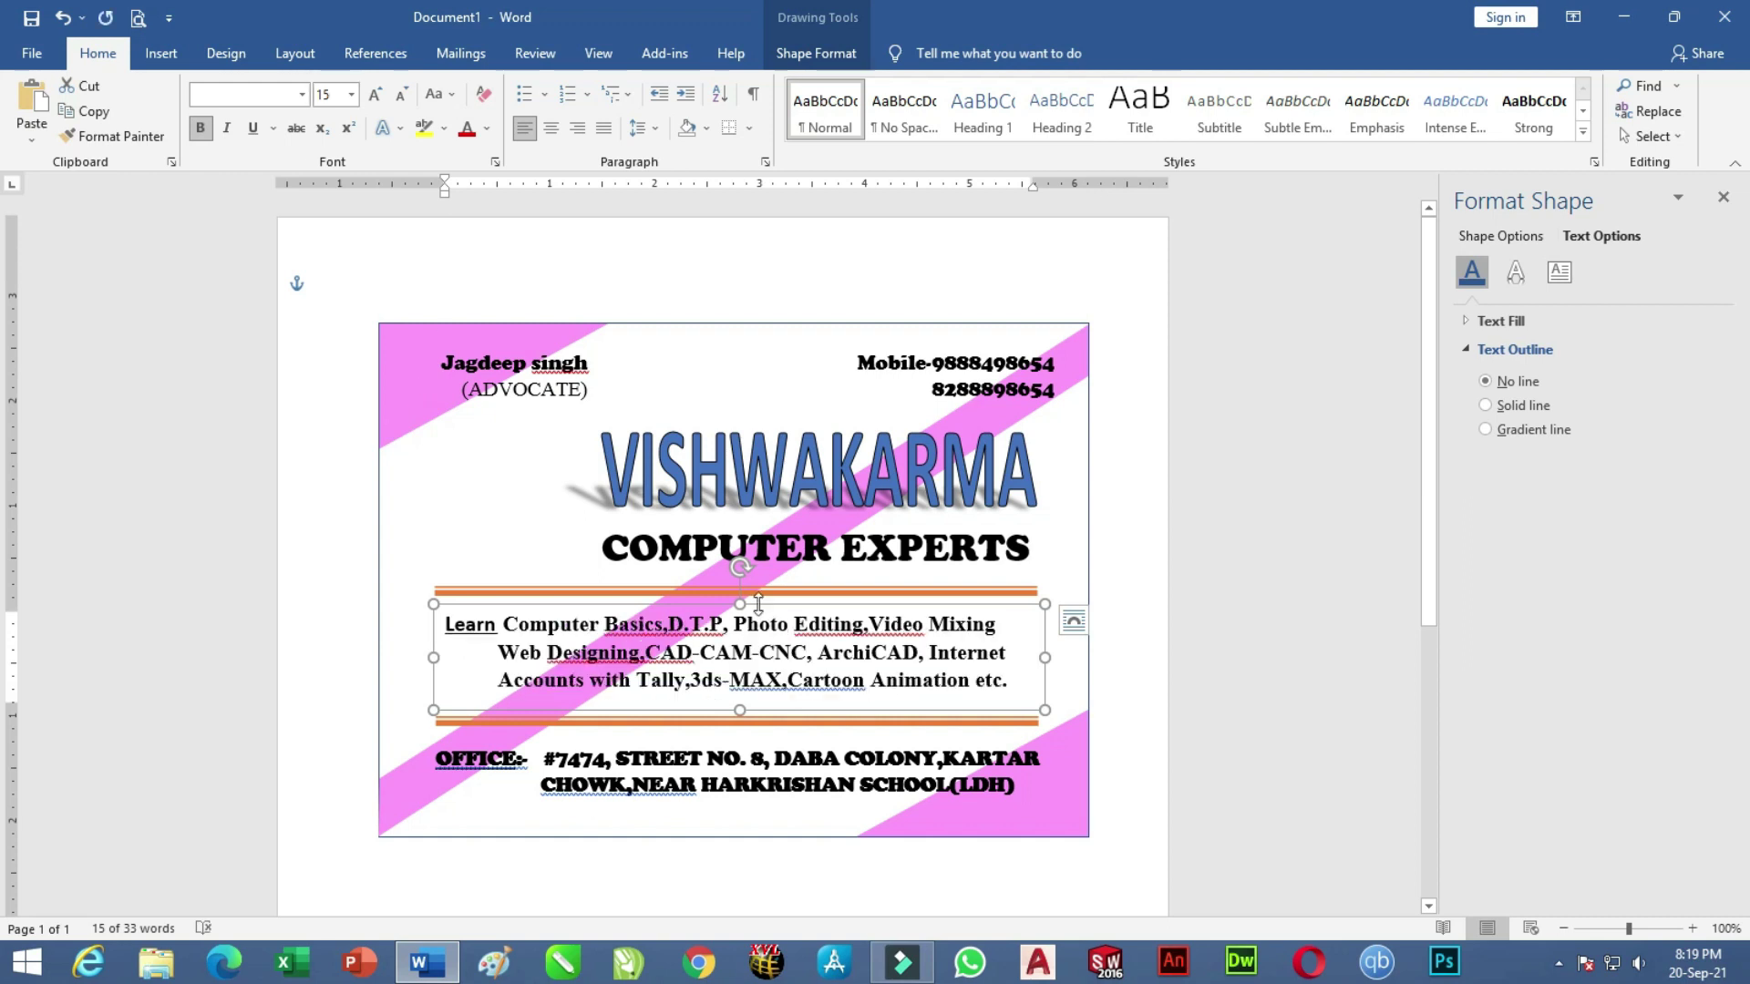
pyautogui.click(1164, 572)
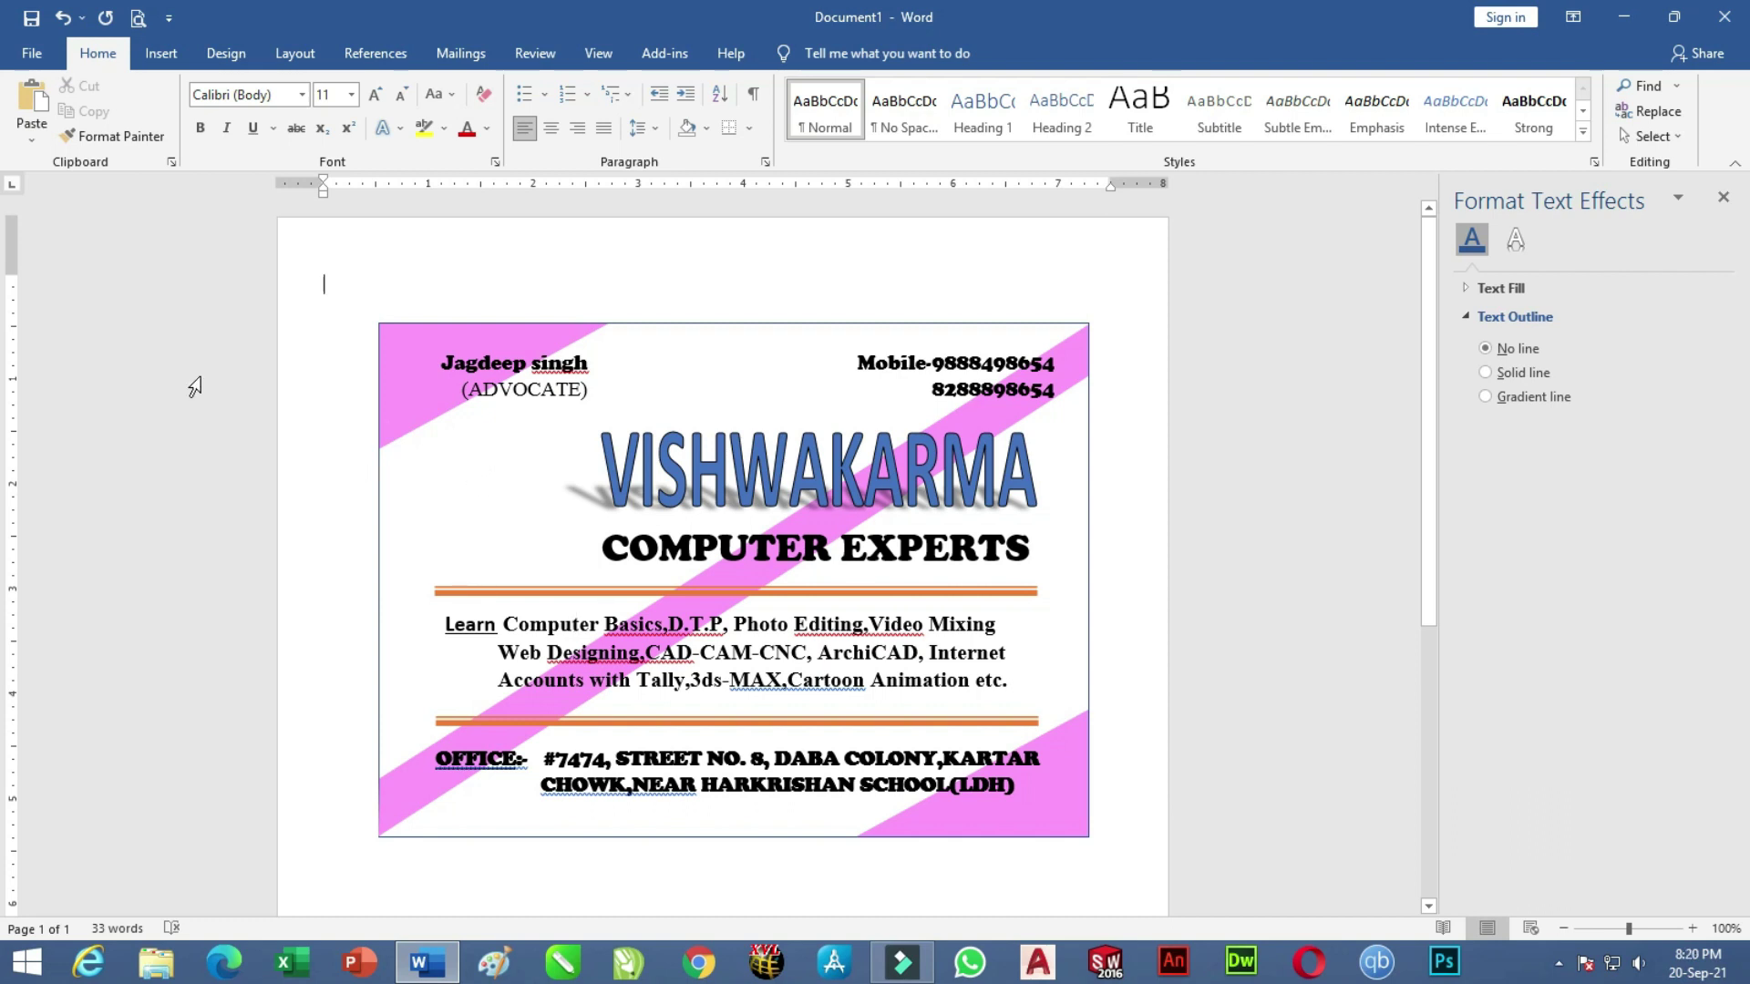
# Step: Draw an oval circle to the left of VISHWAKARMA
pyautogui.click(154, 60)
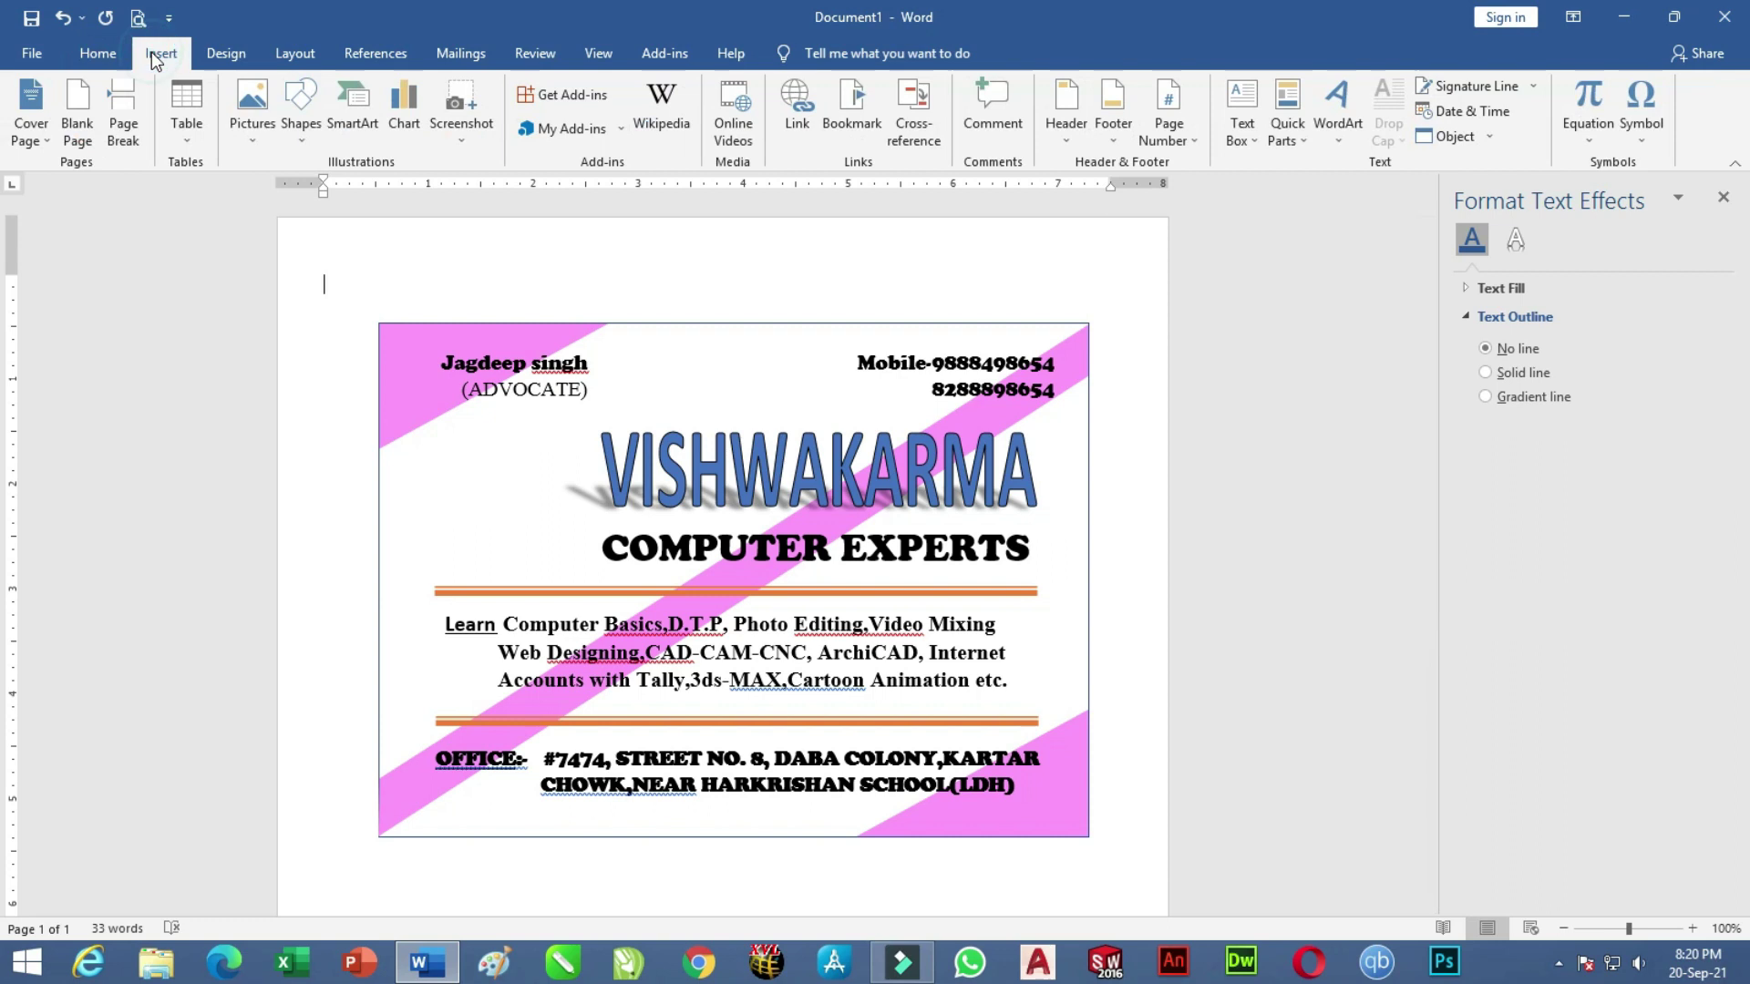
pyautogui.click(296, 153)
pyautogui.click(404, 182)
pyautogui.moveTo(464, 409); pyautogui.dragTo(515, 493)
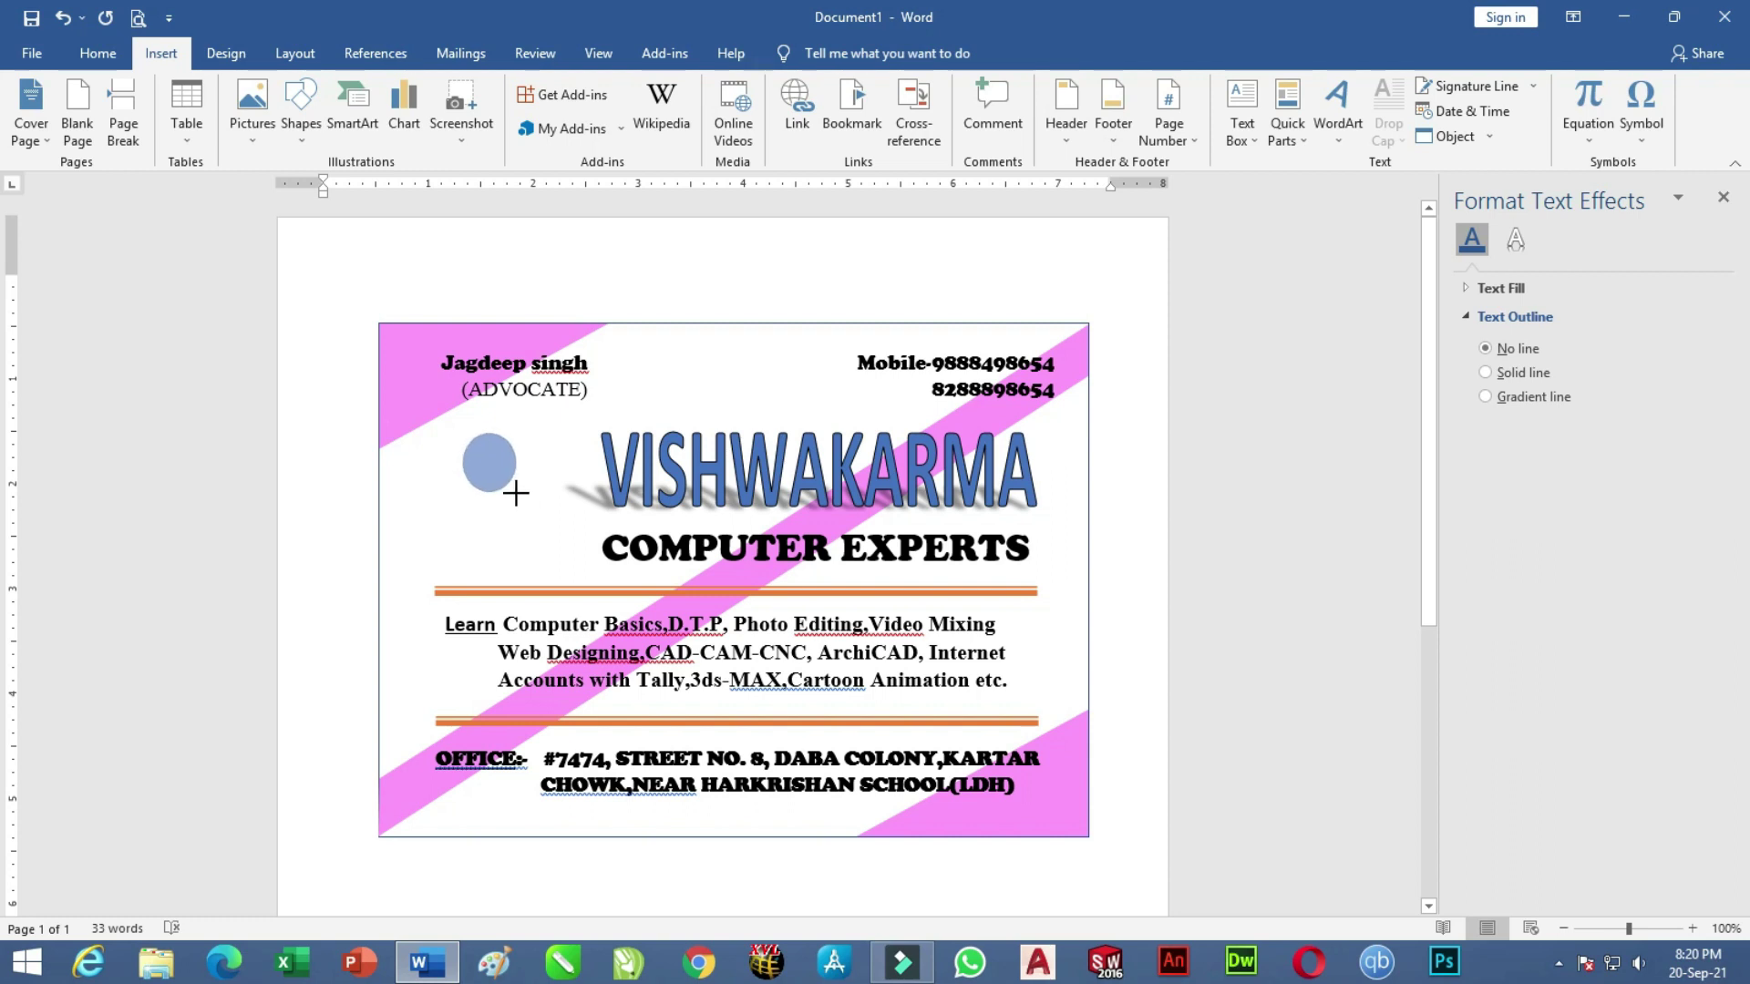
pyautogui.moveTo(515, 493); pyautogui.dragTo(529, 476)
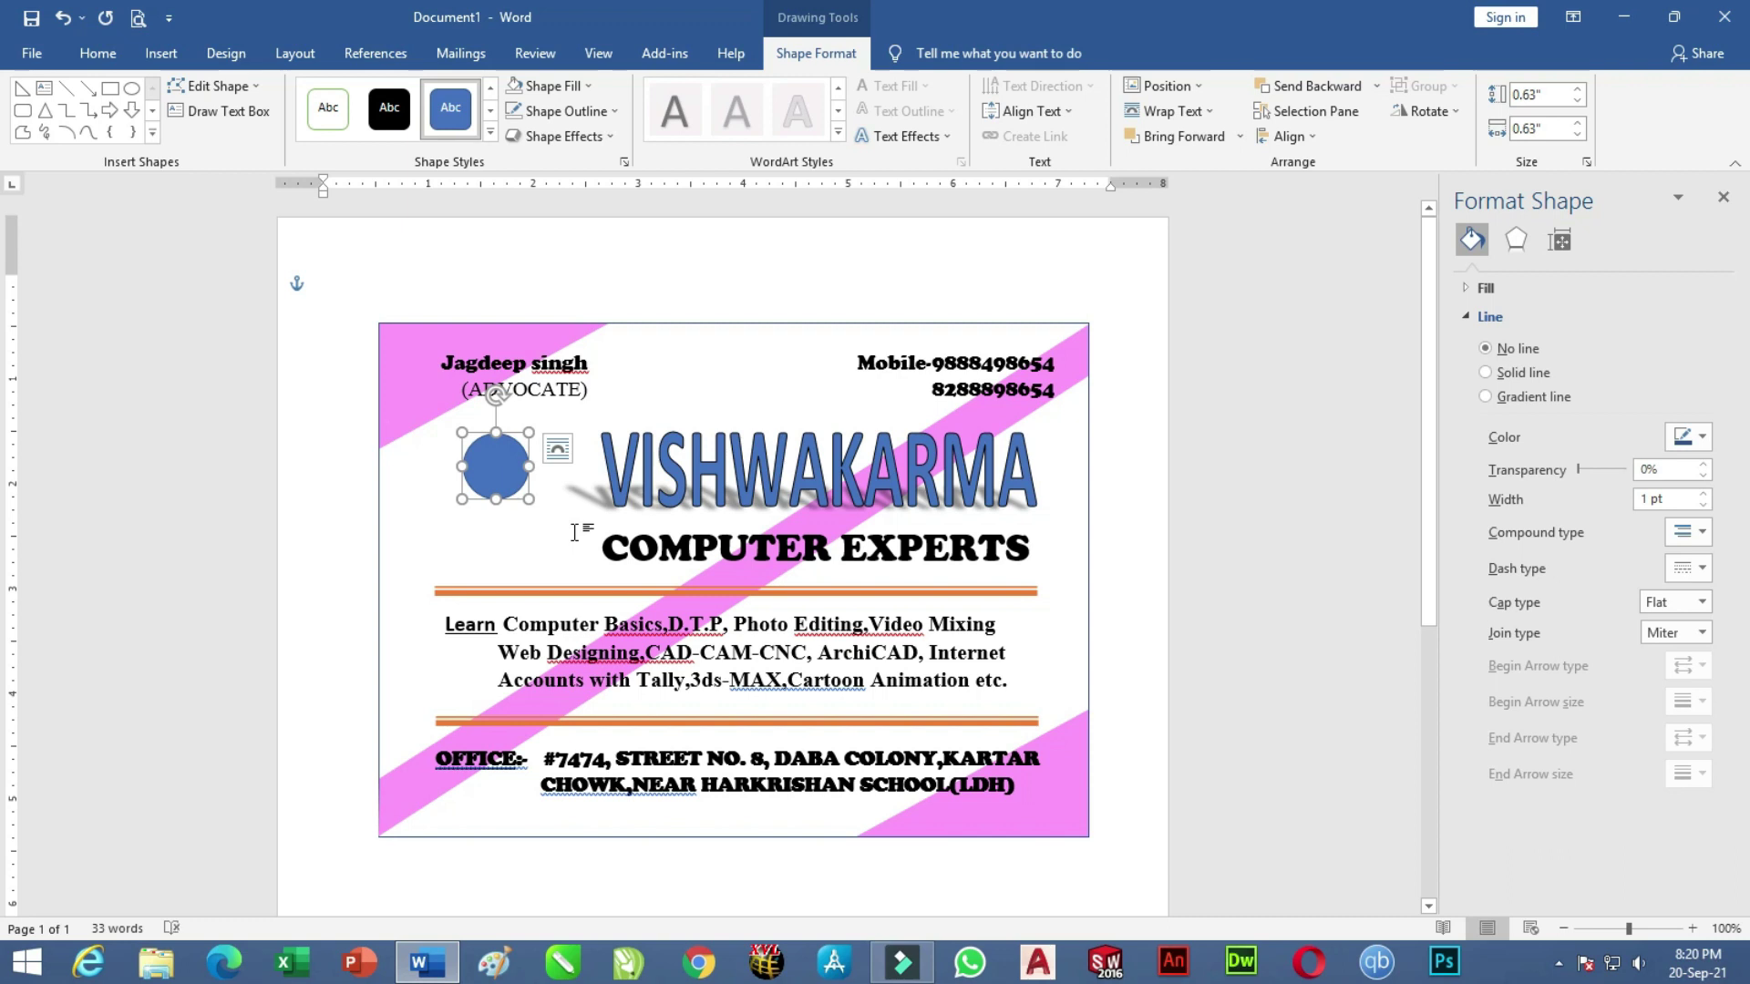
# Step: Give the circle an orange fill and an orange outline
pyautogui.click(588, 86)
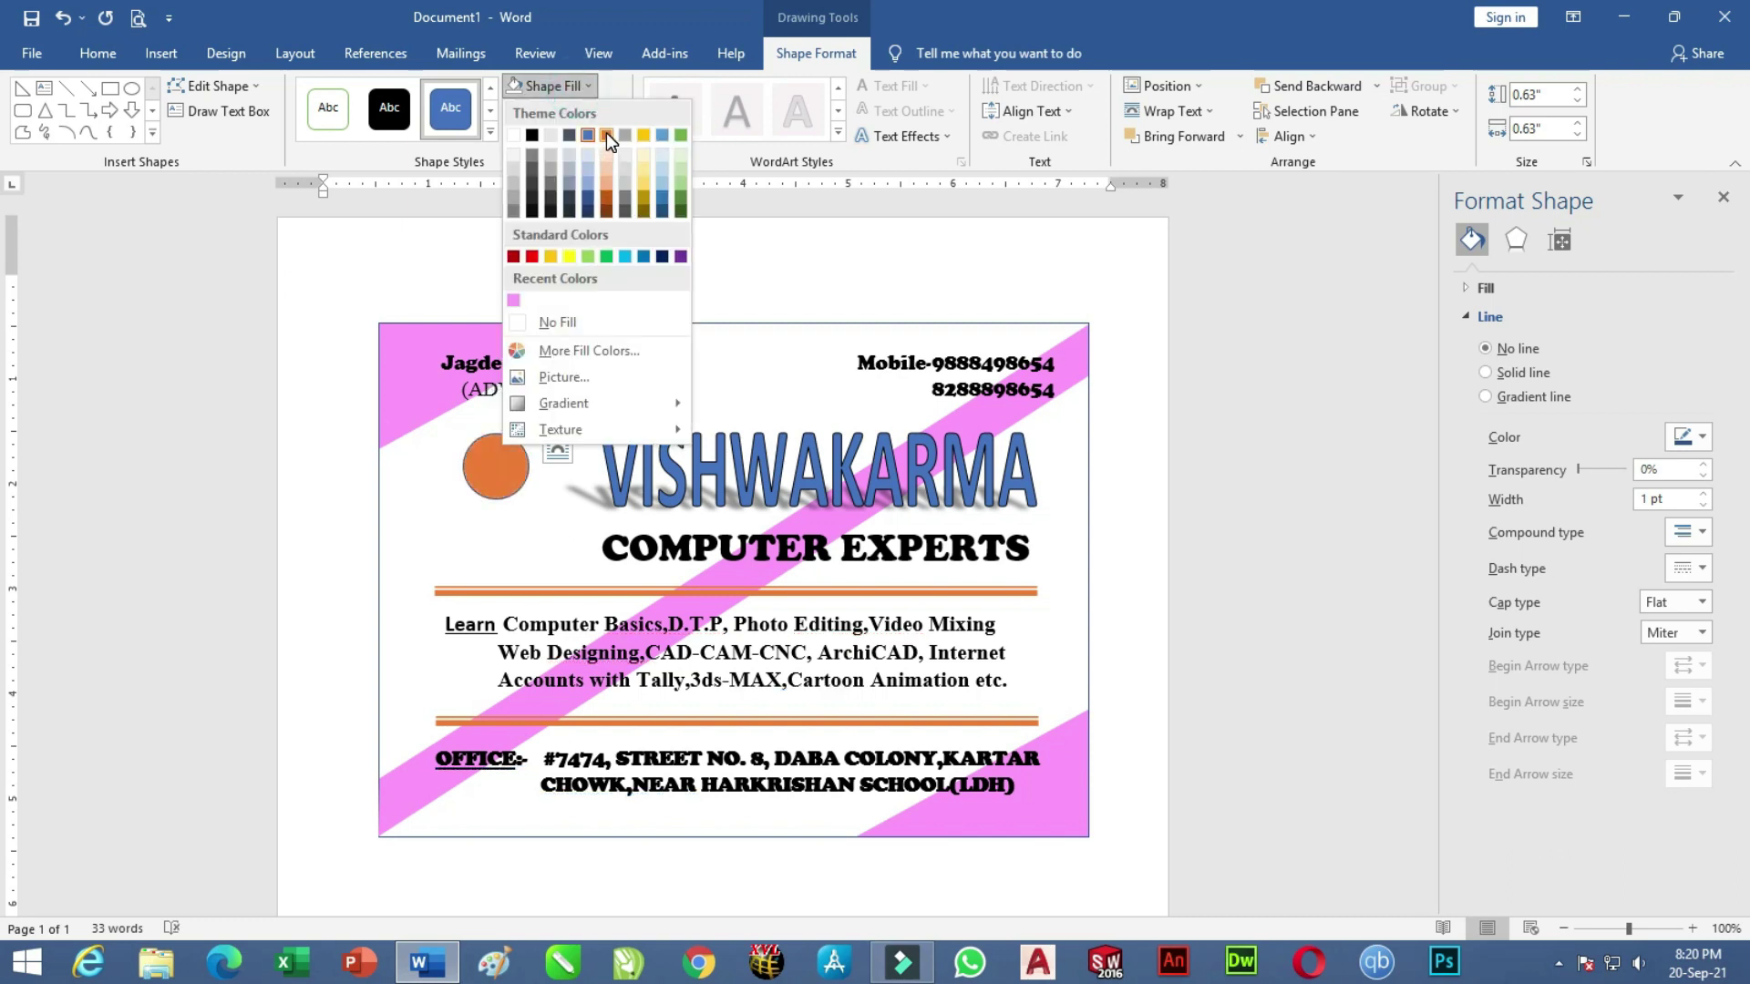
pyautogui.click(605, 133)
pyautogui.click(589, 109)
pyautogui.click(606, 161)
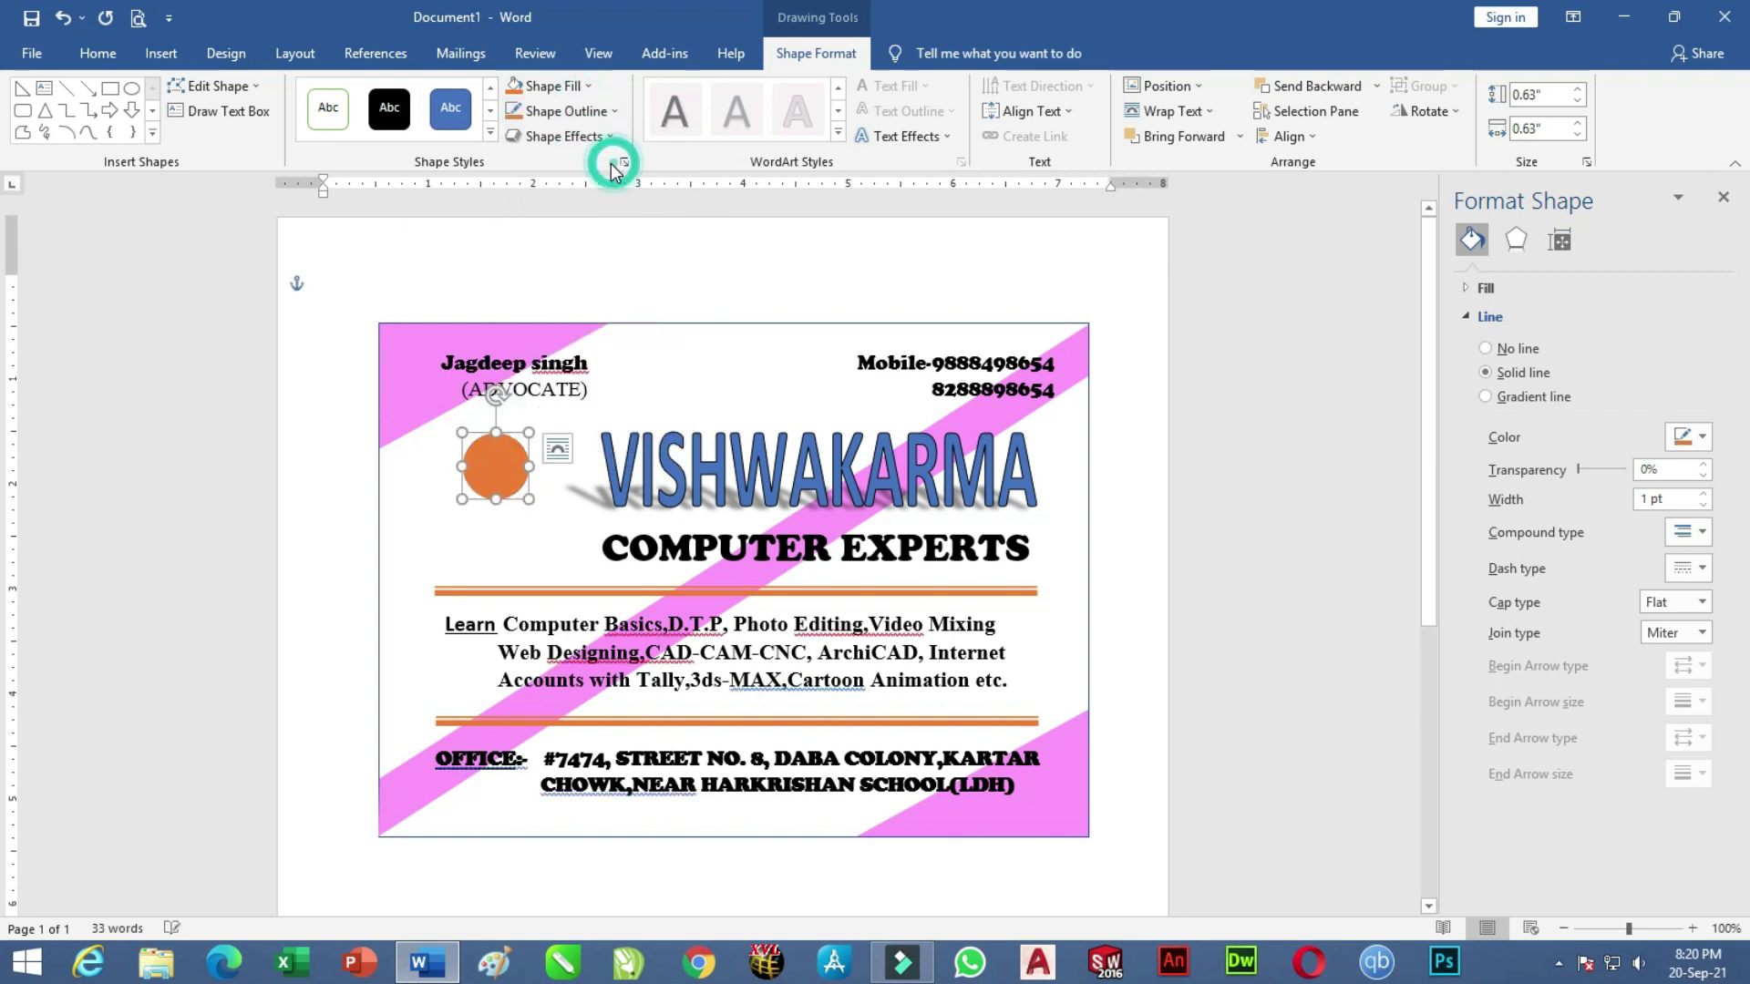
# Step: Thicken the circle's outline with the Width spinner in Format Shape
pyautogui.click(594, 108)
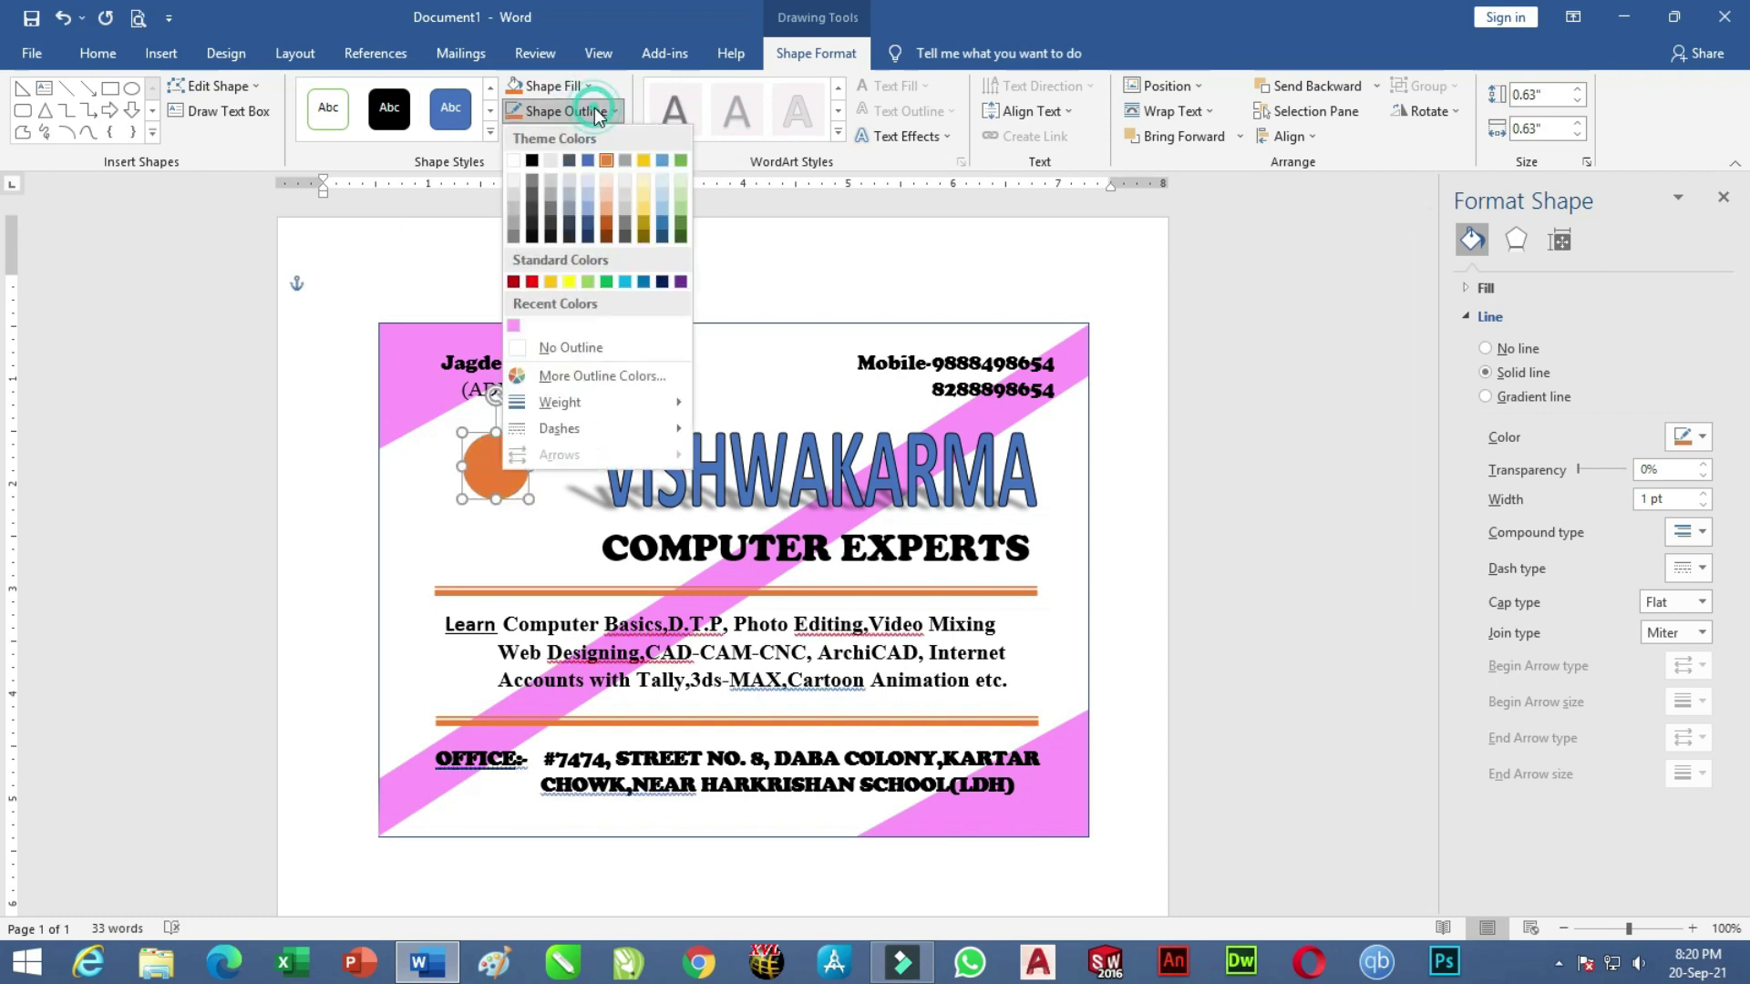
pyautogui.click(643, 403)
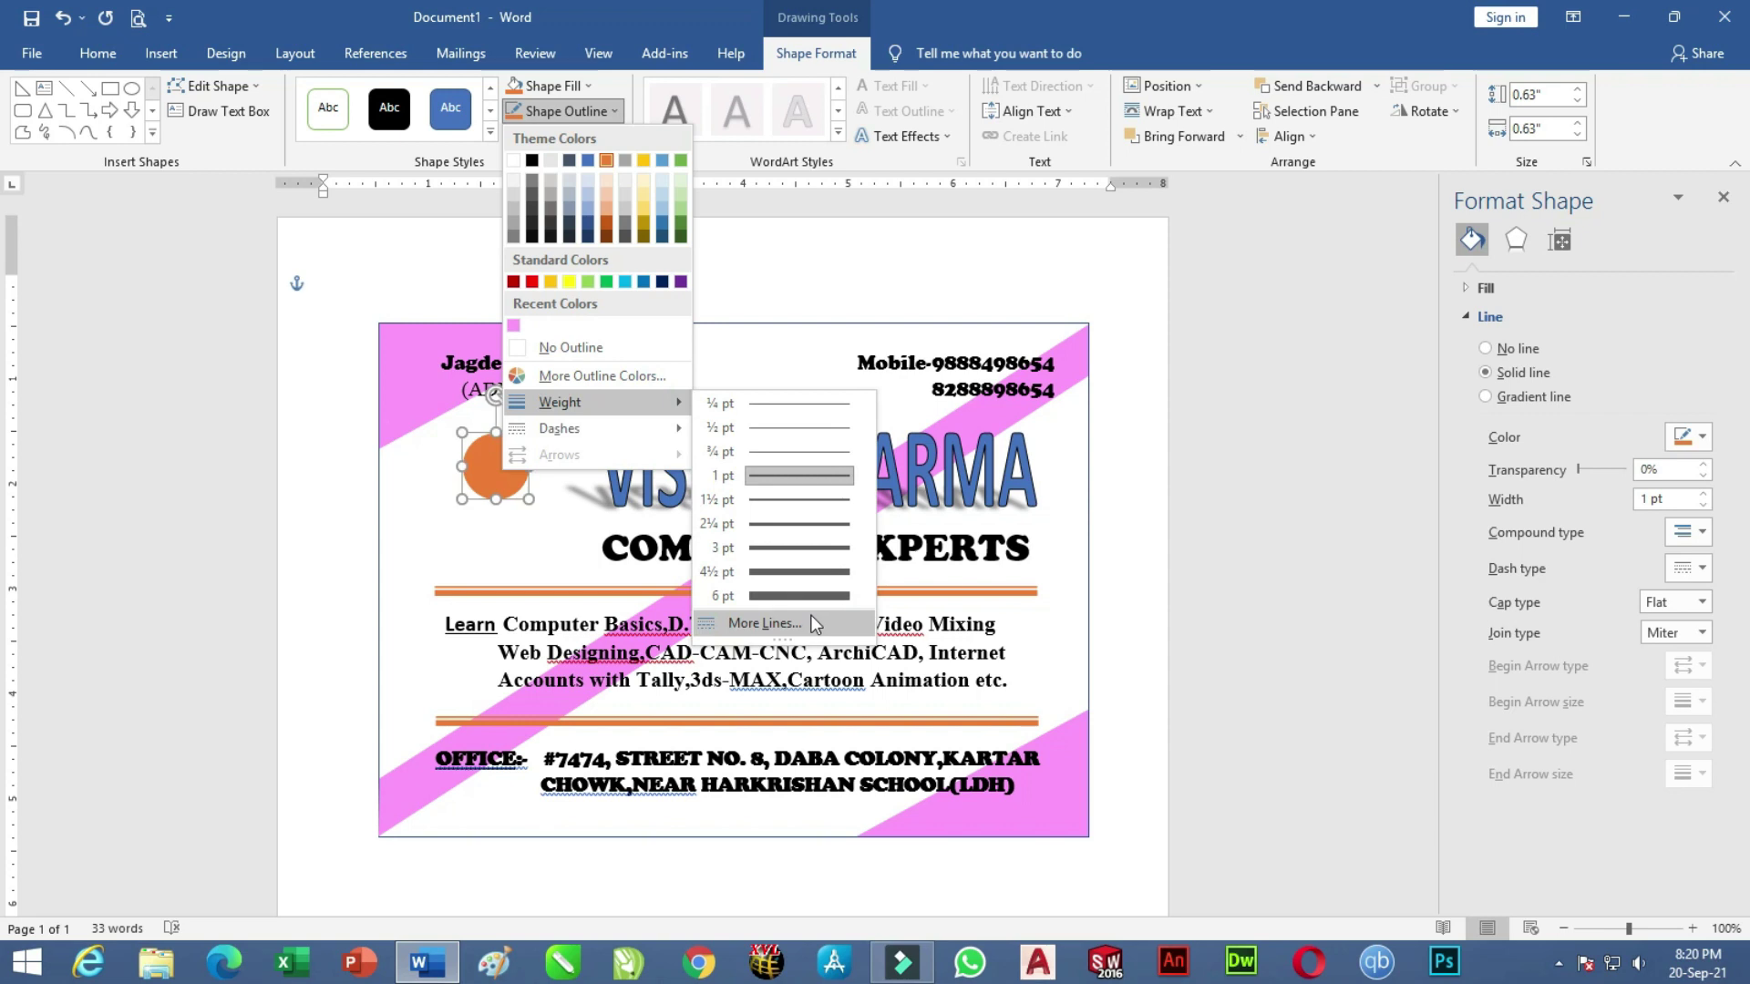
pyautogui.click(809, 622)
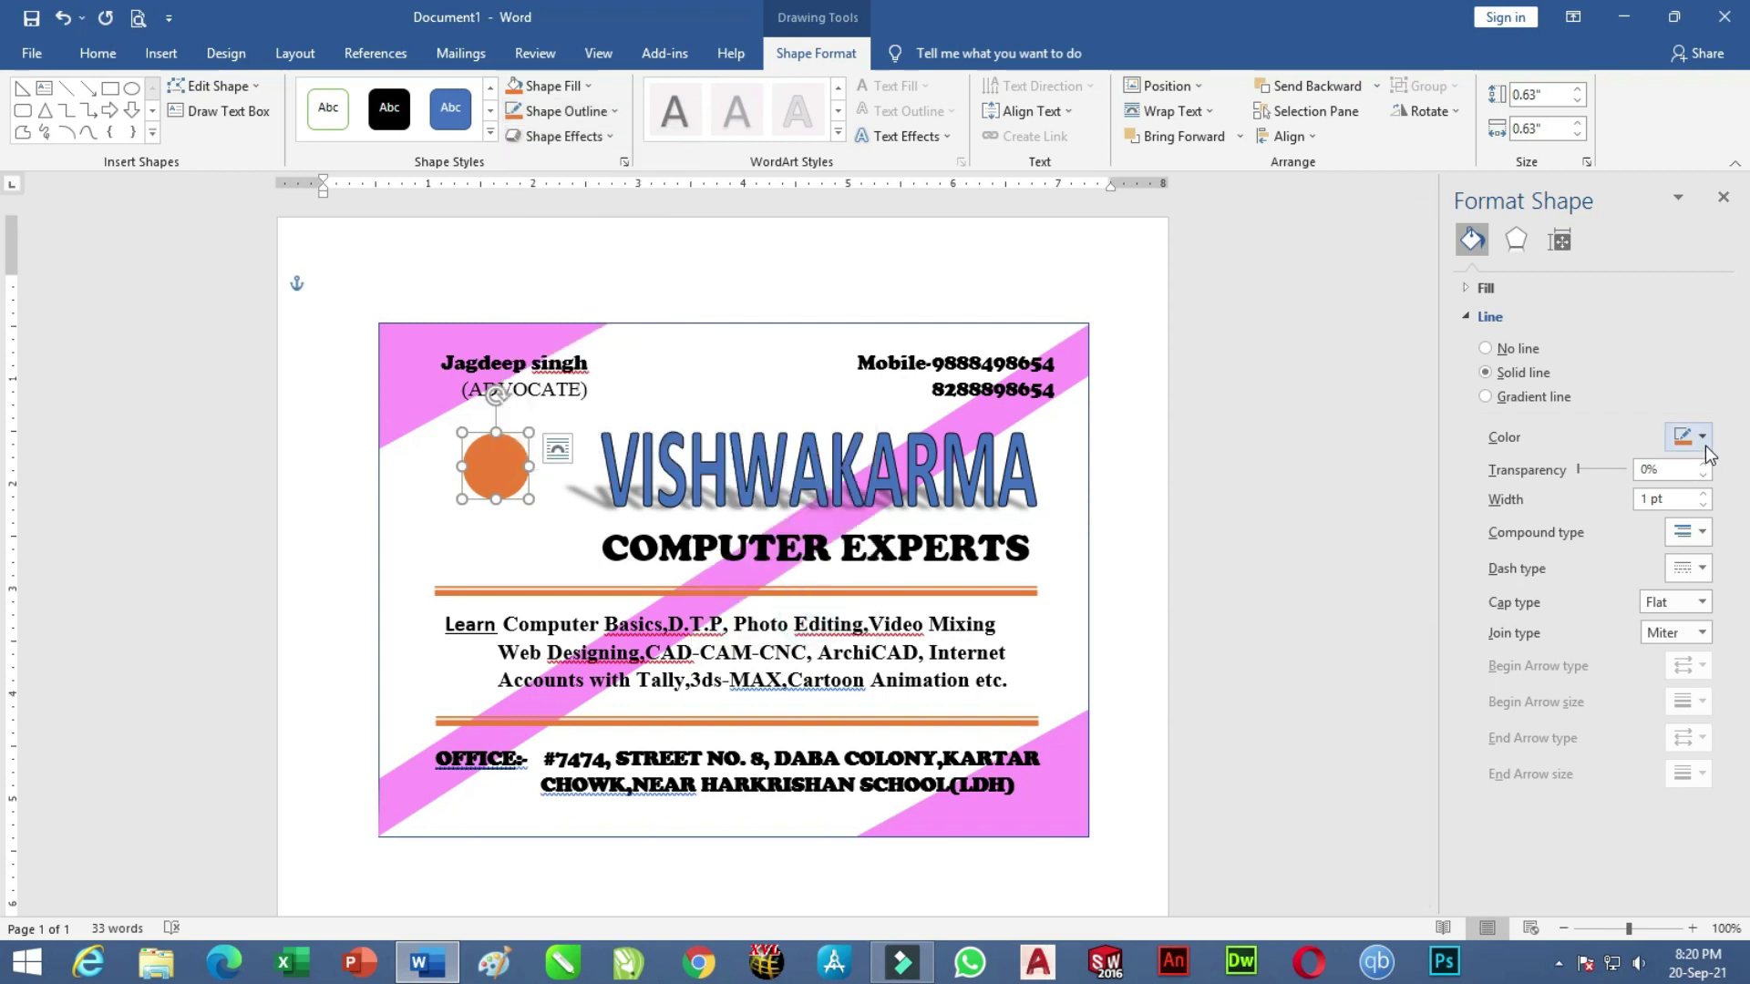
pyautogui.click(1693, 531)
pyautogui.click(1702, 581)
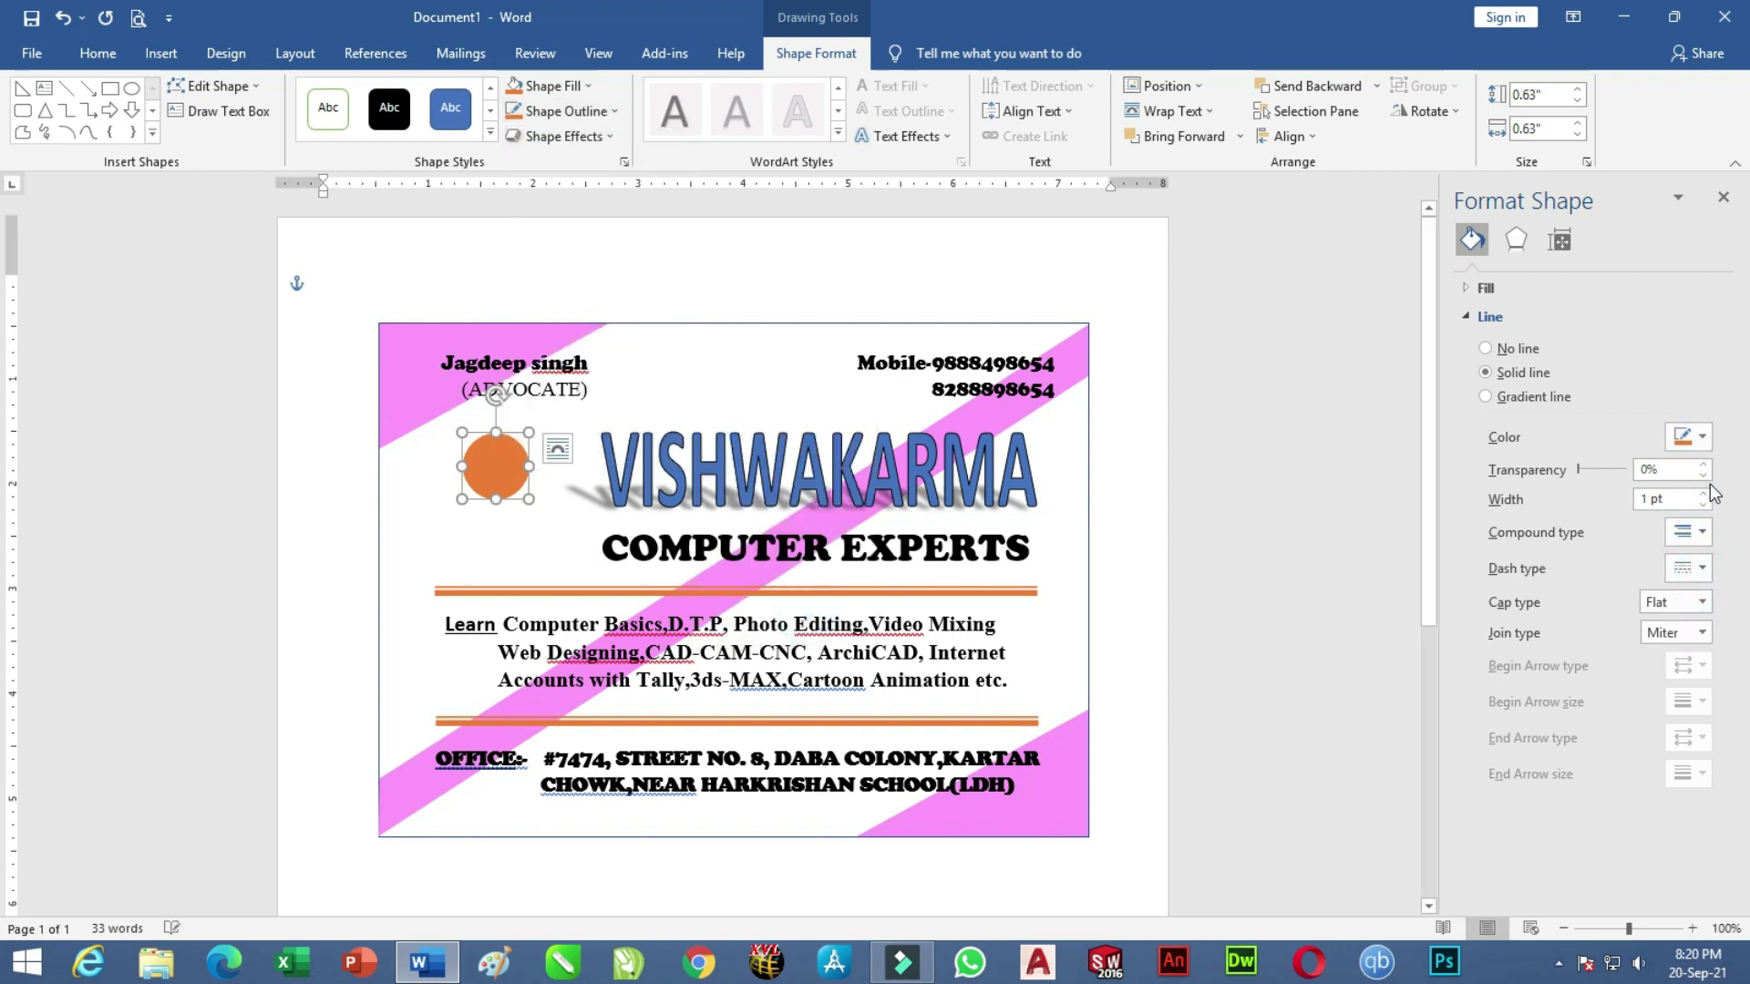
pyautogui.click(1702, 493)
pyautogui.click(1703, 493)
pyautogui.click(1703, 493)
pyautogui.click(1702, 492)
pyautogui.click(1702, 493)
pyautogui.click(1702, 493)
pyautogui.click(1702, 493)
pyautogui.click(1703, 492)
pyautogui.click(1702, 493)
pyautogui.click(1702, 493)
pyautogui.click(1702, 493)
pyautogui.click(1702, 493)
pyautogui.click(1702, 493)
# Step: Duplicate the orange circle with Ctrl+D and nudge the circles into a three-circle cluster
pyautogui.hotkey('ctrl', 'd')
pyautogui.press('Down')
pyautogui.press('Down')
pyautogui.press('Down')
pyautogui.press('Down')
pyautogui.press('Down')
pyautogui.press('Left')
pyautogui.press('Left')
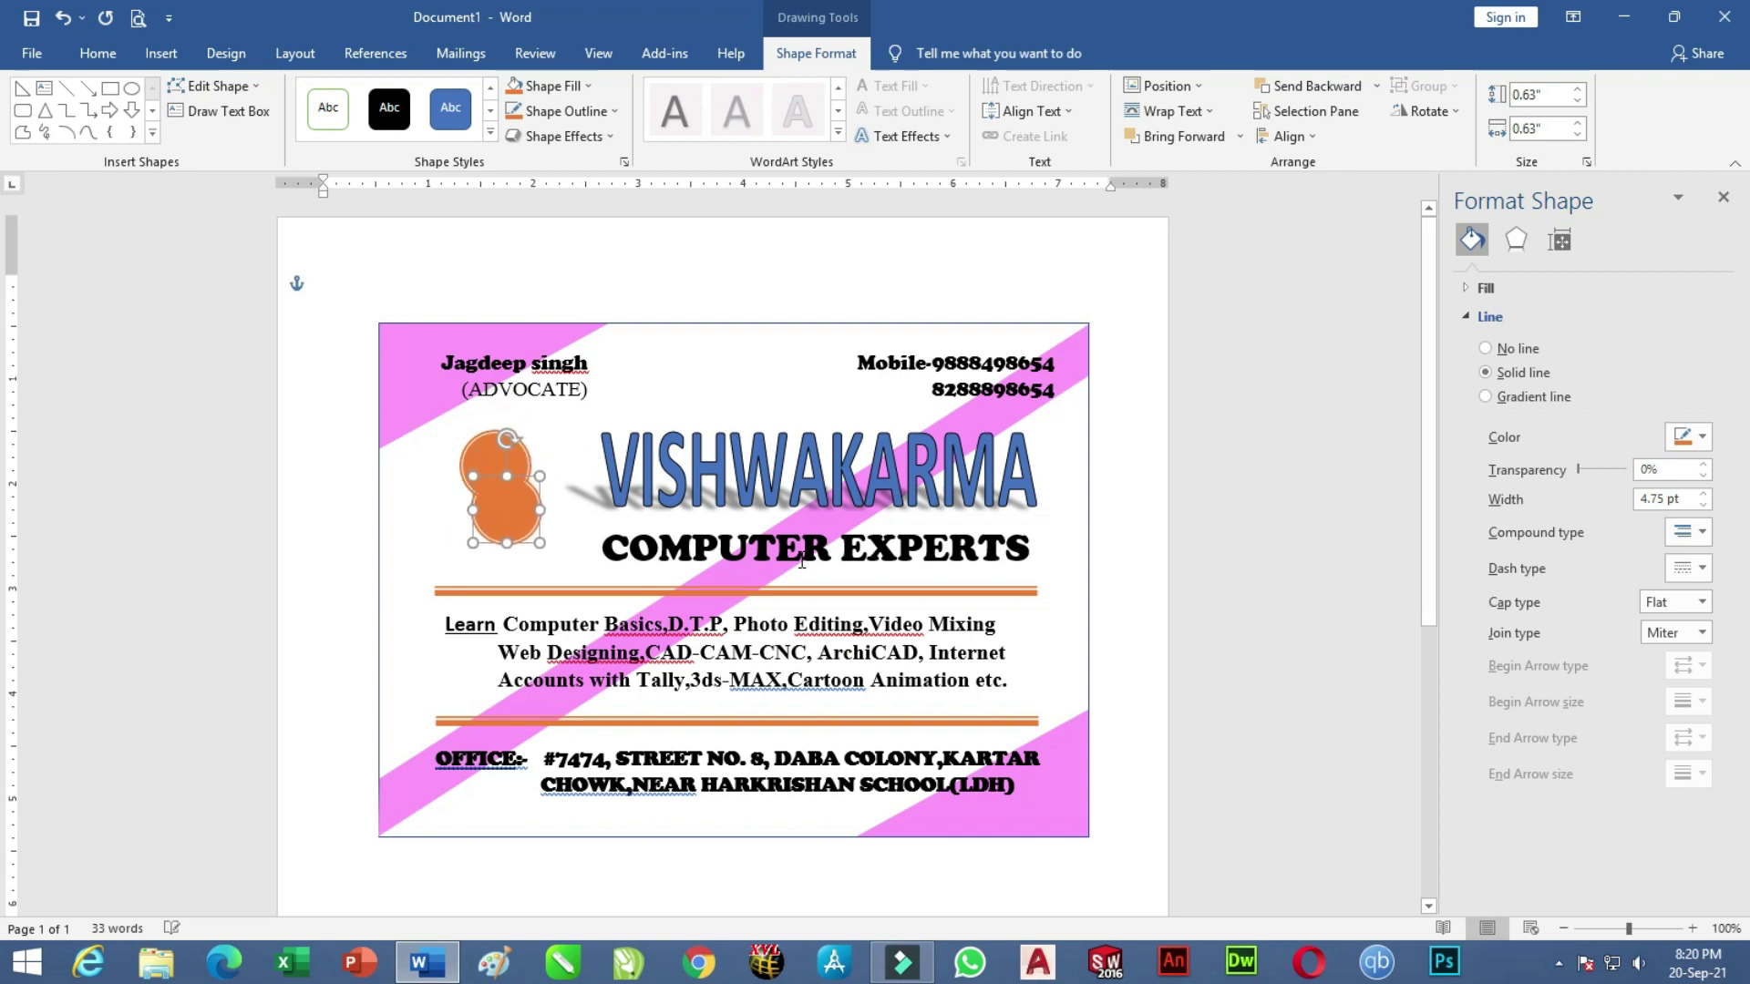
pyautogui.press('Left')
pyautogui.press('Left')
pyautogui.press('Left')
pyautogui.press('Left')
pyautogui.press('Left')
pyautogui.press('Left')
pyautogui.press('Left')
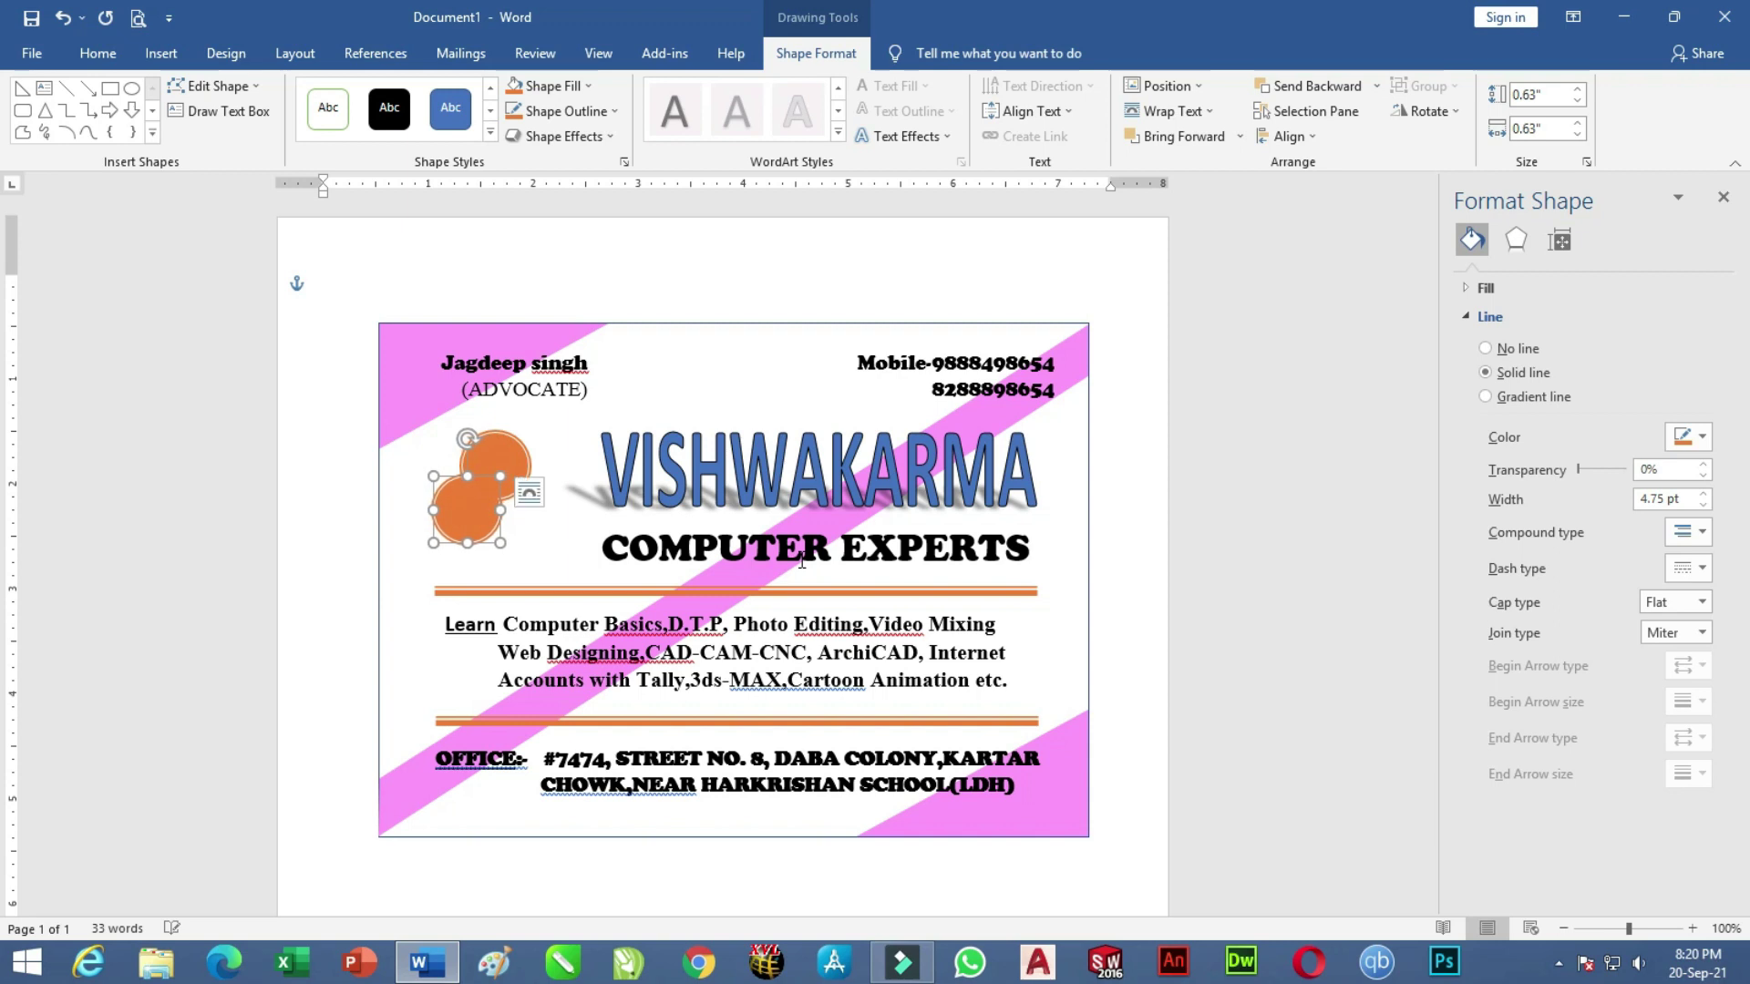
pyautogui.press('Down')
pyautogui.press('Down')
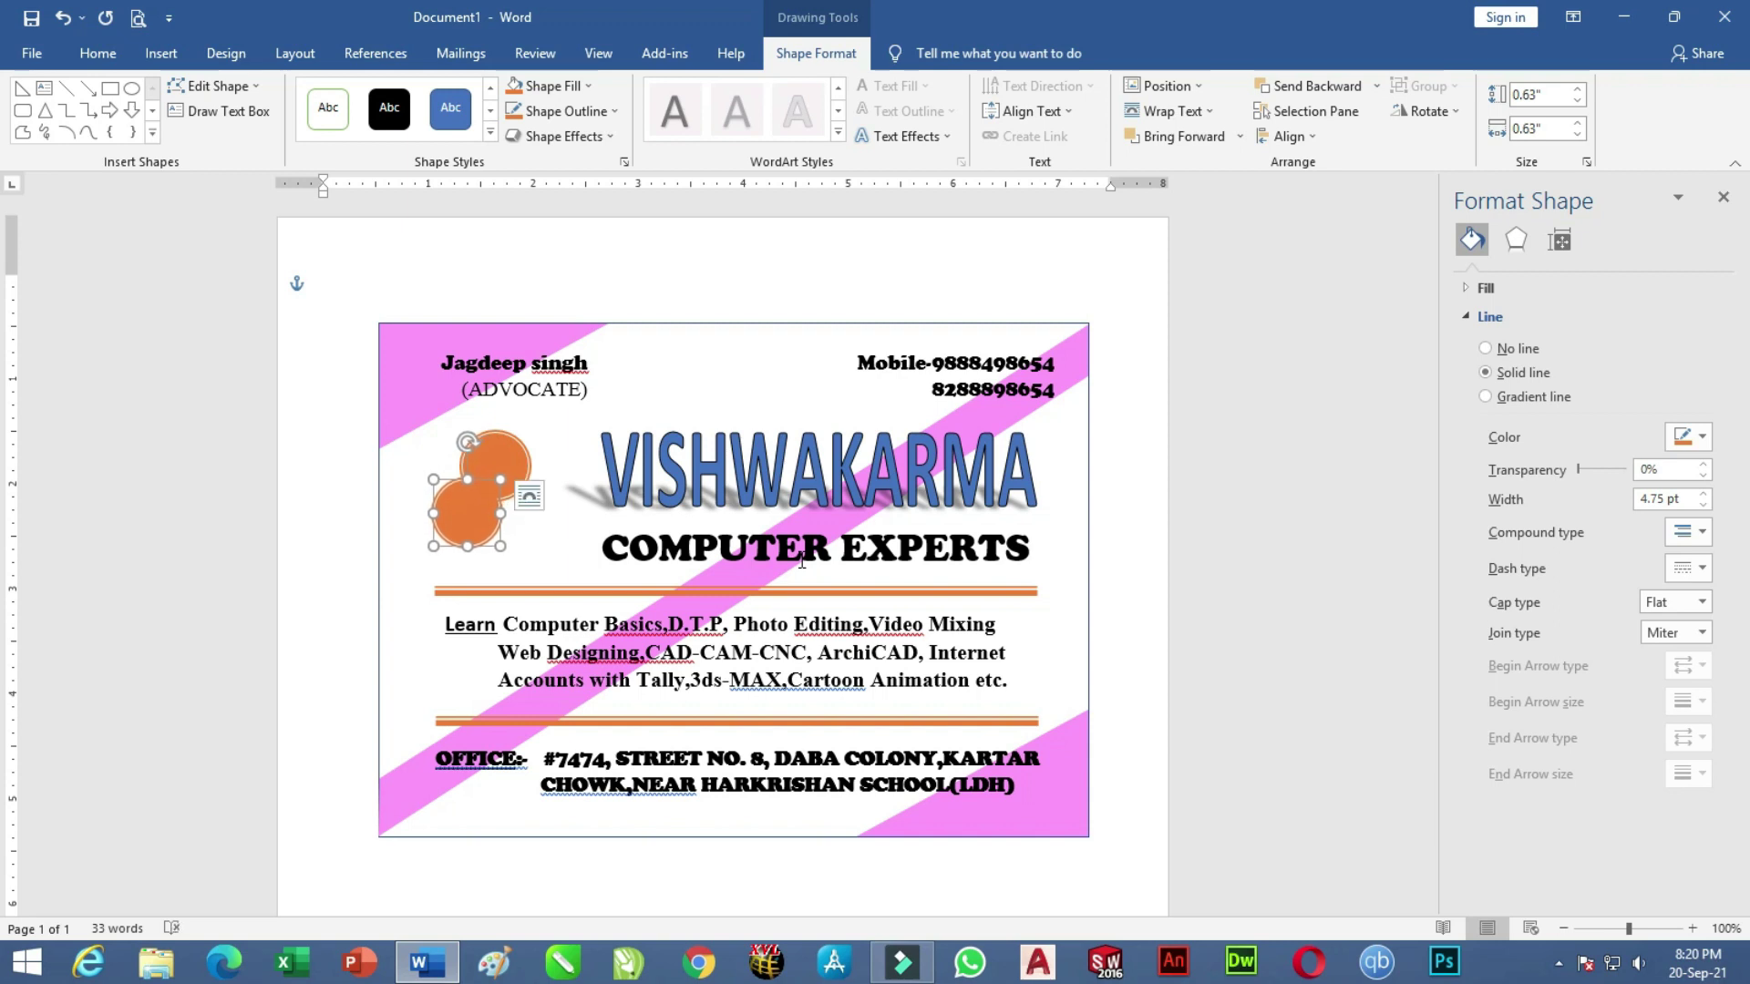
pyautogui.press('Right')
pyautogui.press('Right')
pyautogui.press('Down')
pyautogui.press('Down')
pyautogui.press('Up')
pyautogui.press('Up')
pyautogui.press('Up')
pyautogui.press('Up')
pyautogui.press('Up')
pyautogui.press('Right')
pyautogui.press('Right')
pyautogui.press('Right')
pyautogui.press('Right')
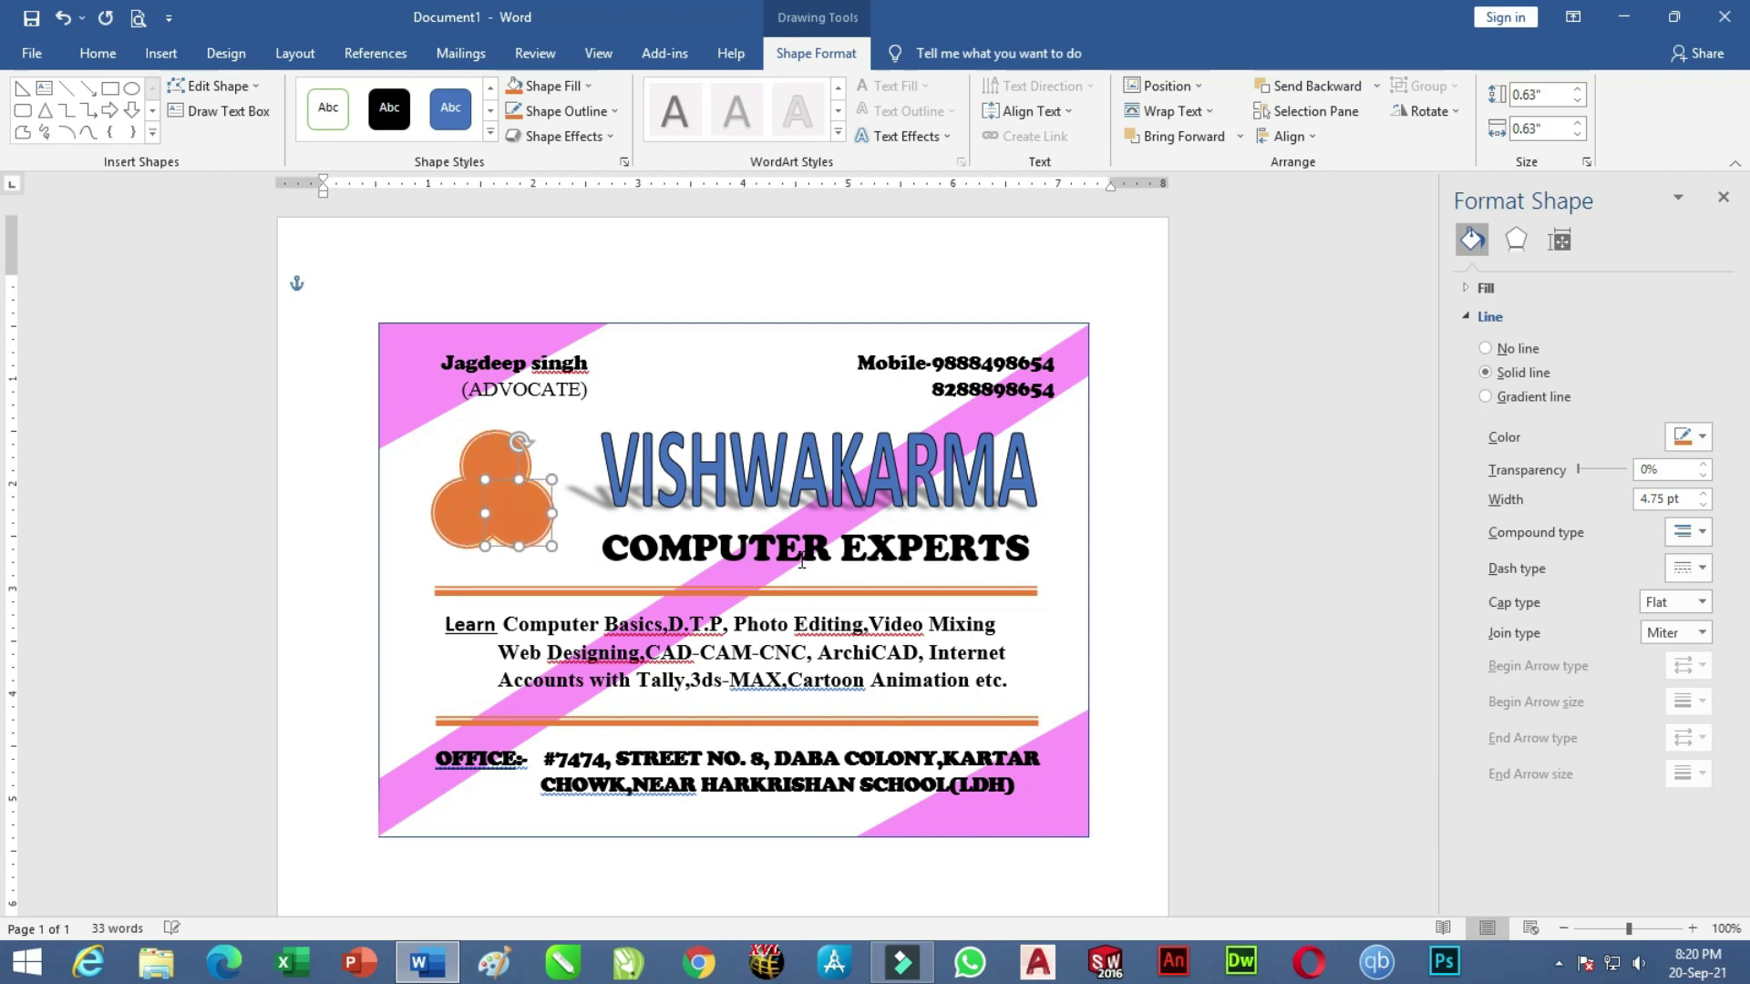
pyautogui.press('Right')
pyautogui.press('Right')
pyautogui.press('Left')
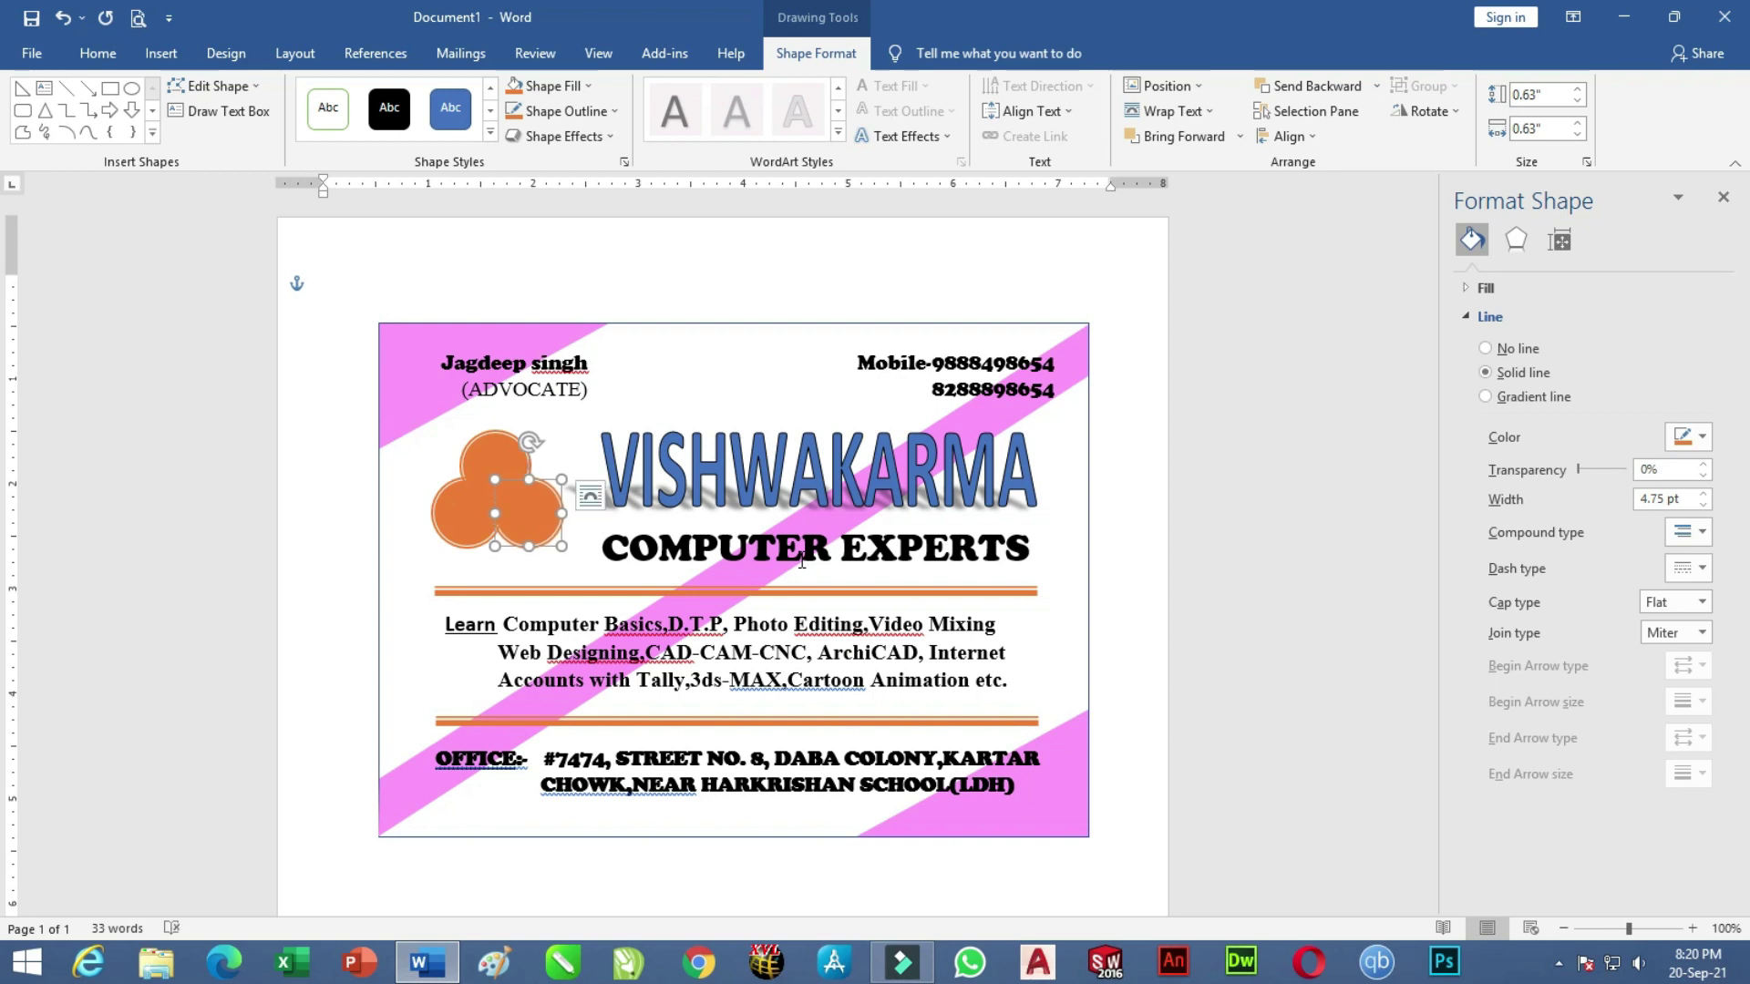
pyautogui.click(1380, 433)
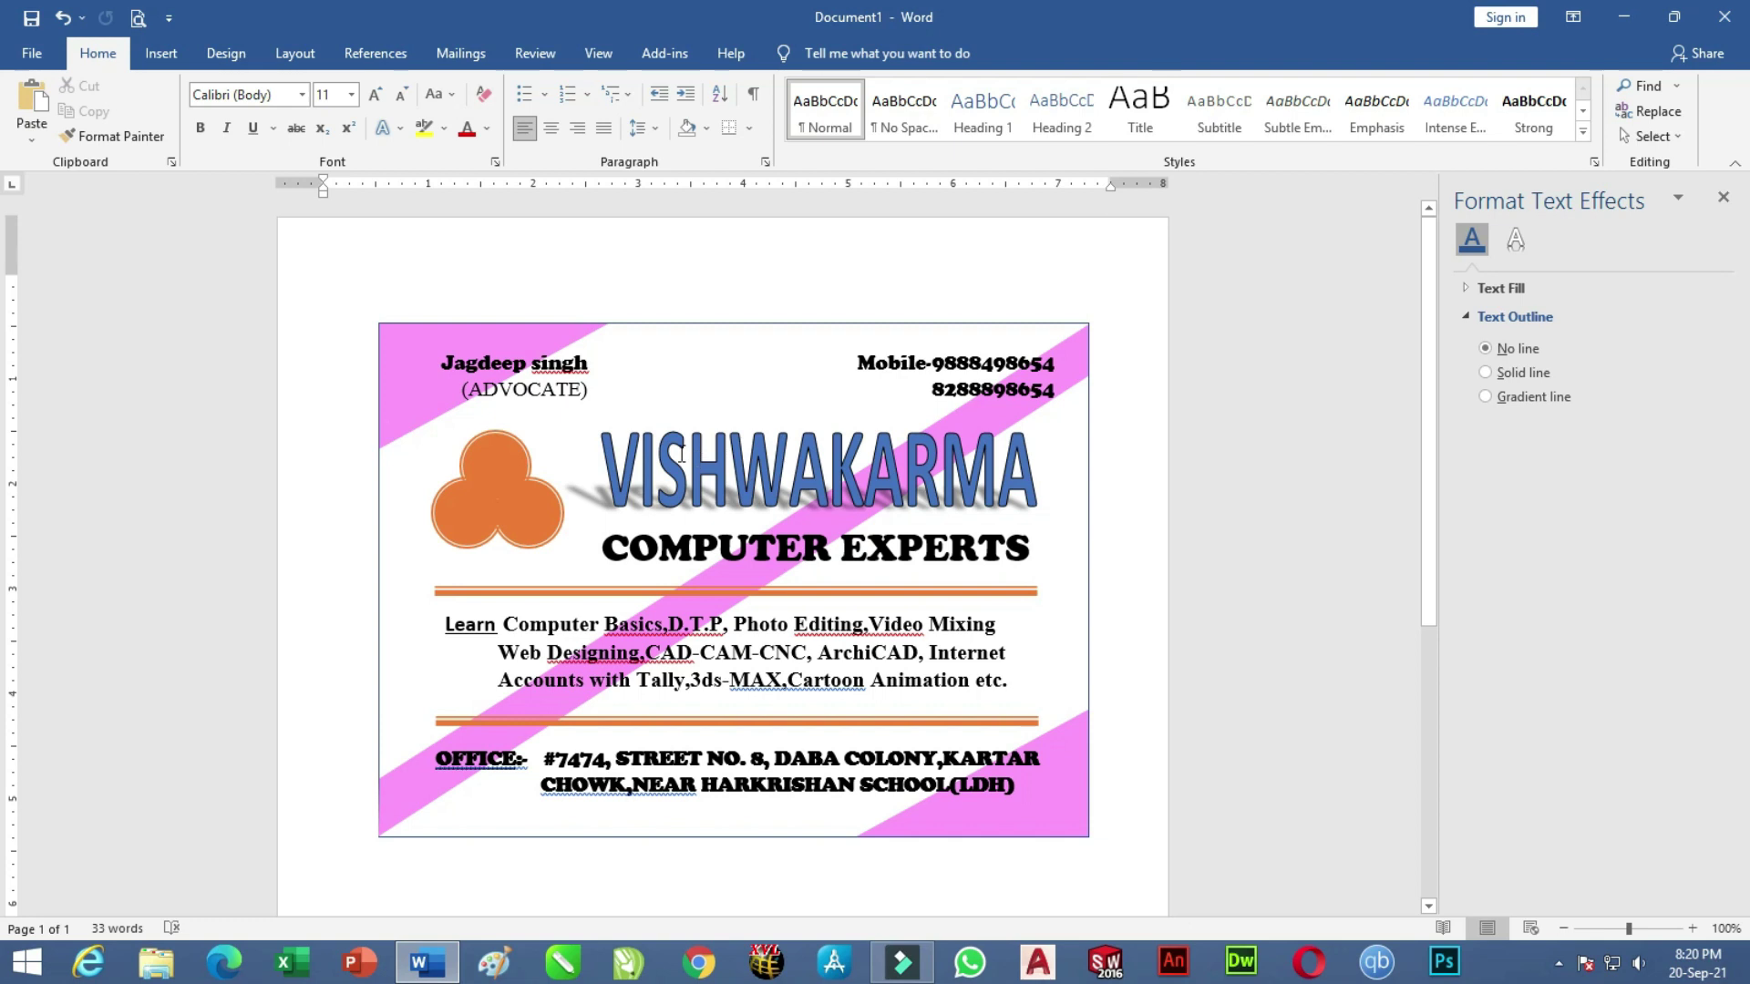
# Step: Draw a text box over the logo's top circle and type V
pyautogui.click(162, 60)
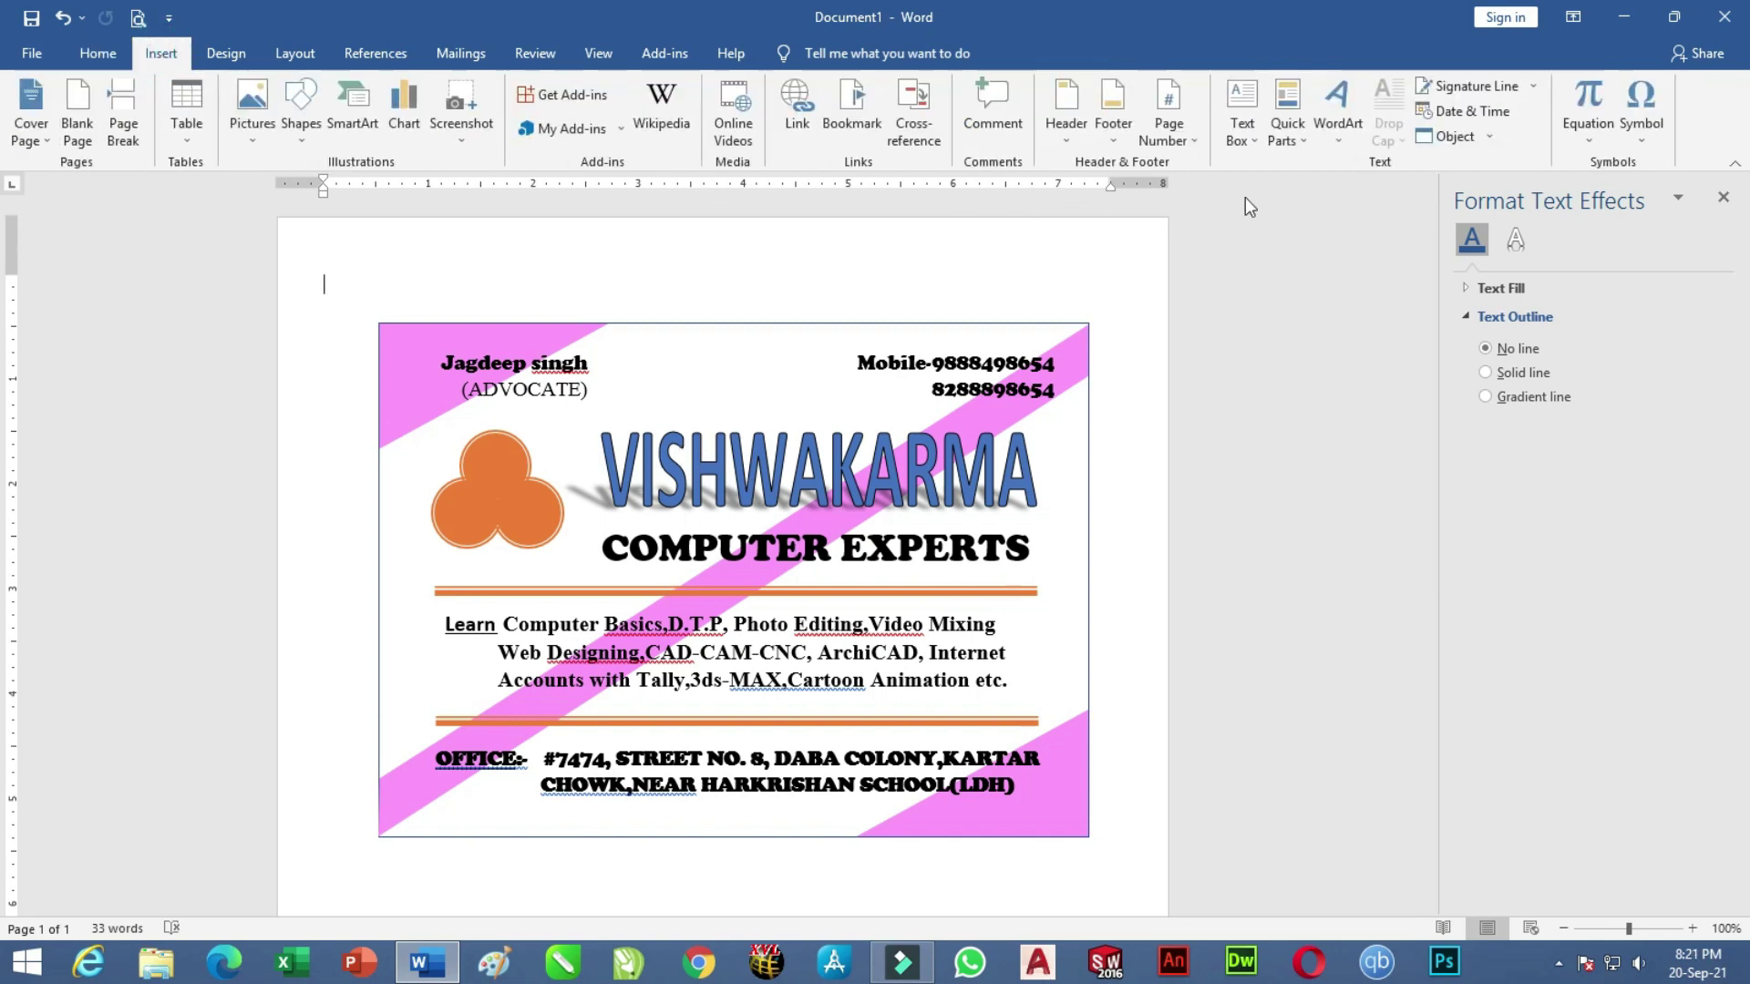
pyautogui.click(1227, 145)
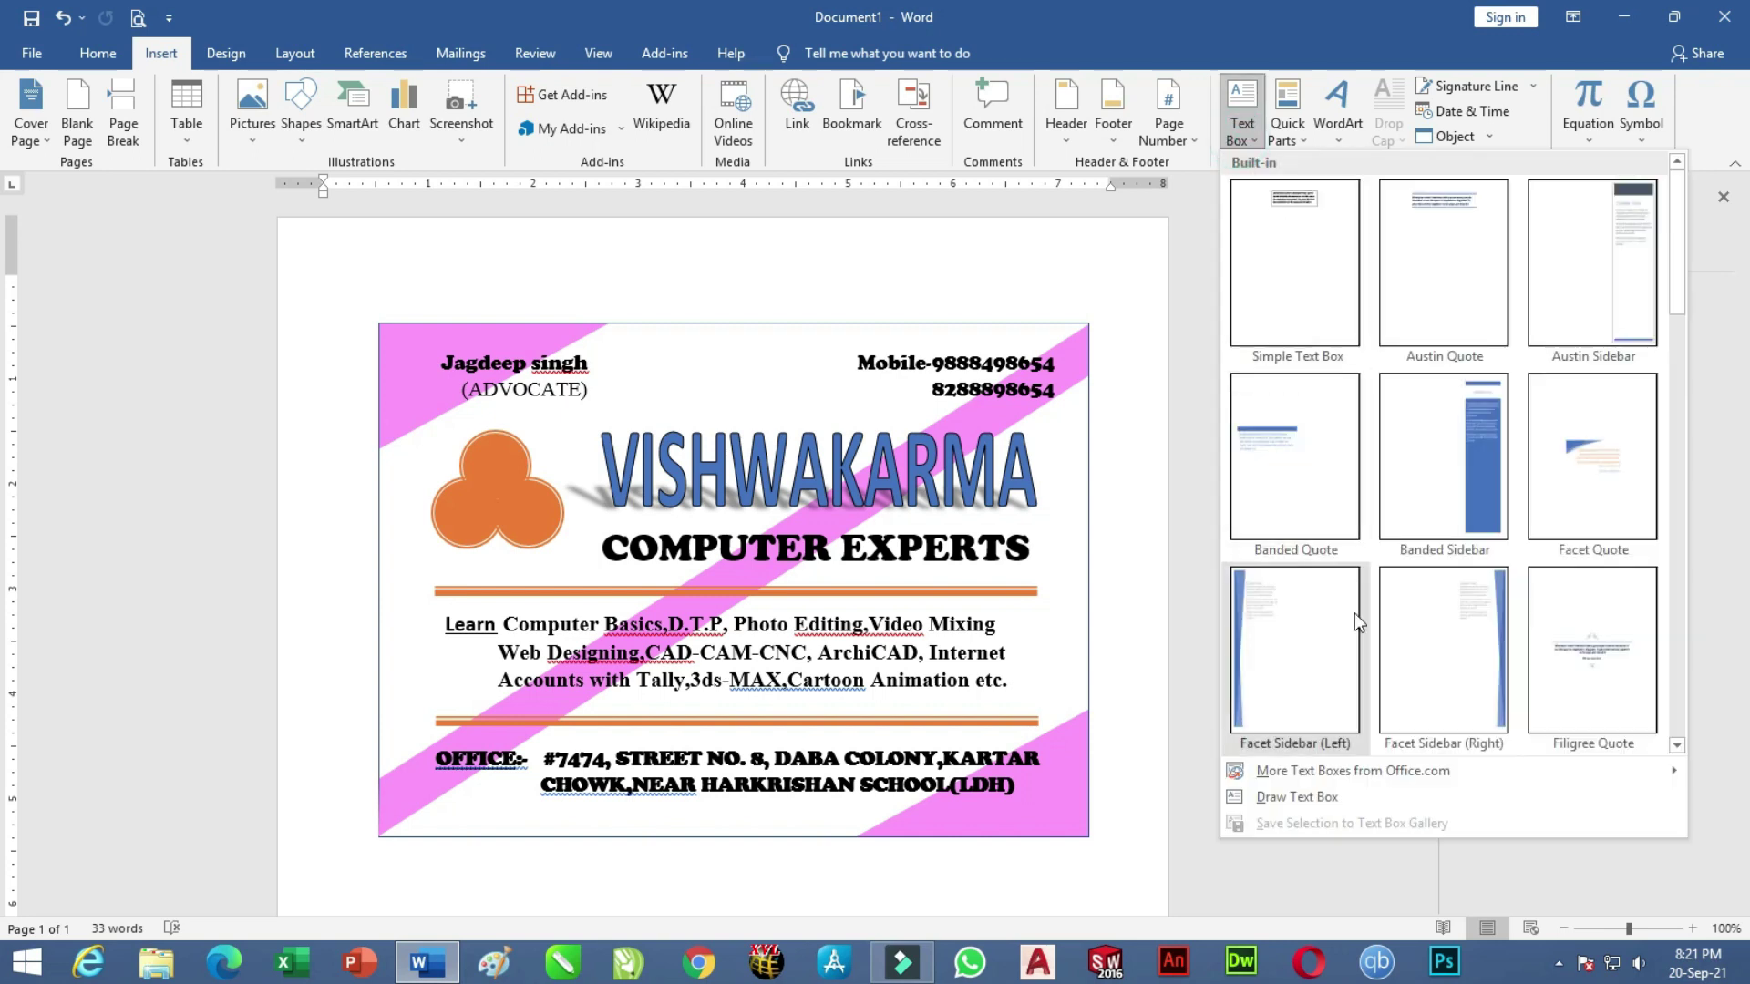
pyautogui.click(1298, 800)
pyautogui.moveTo(453, 420); pyautogui.dragTo(529, 498)
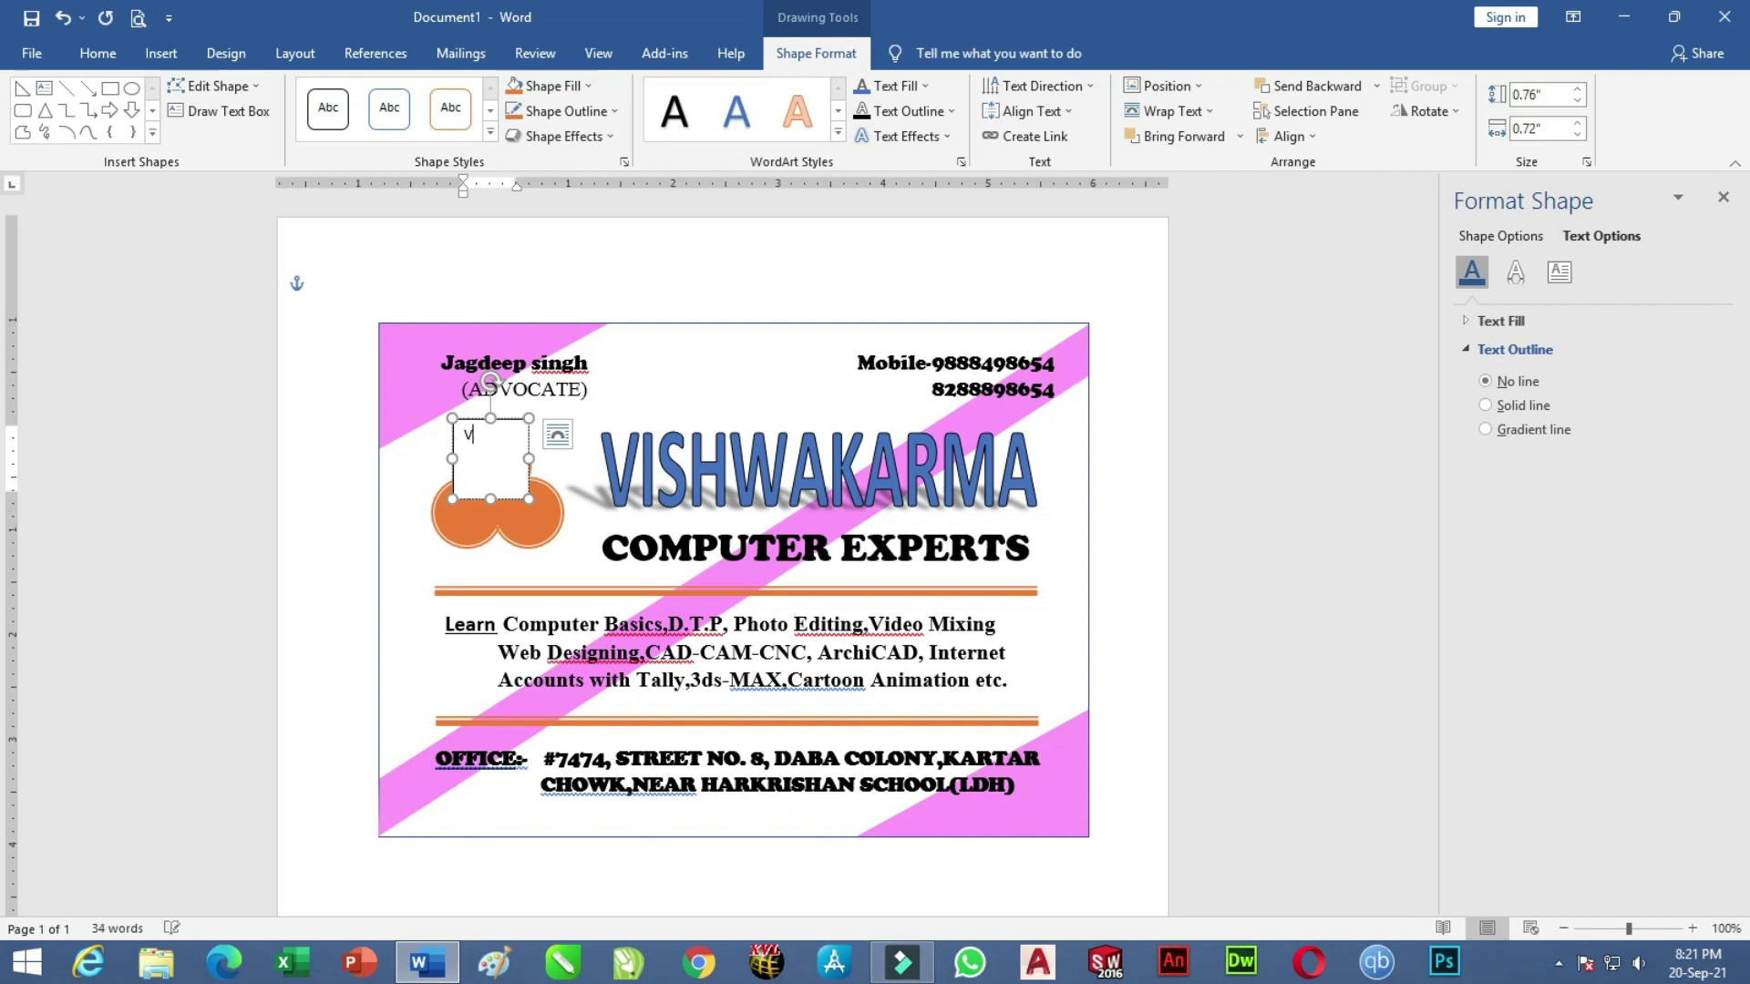
pyautogui.write('V')
# Step: Make the letter V bold at 36 pt
pyautogui.doubleClick(477, 437)
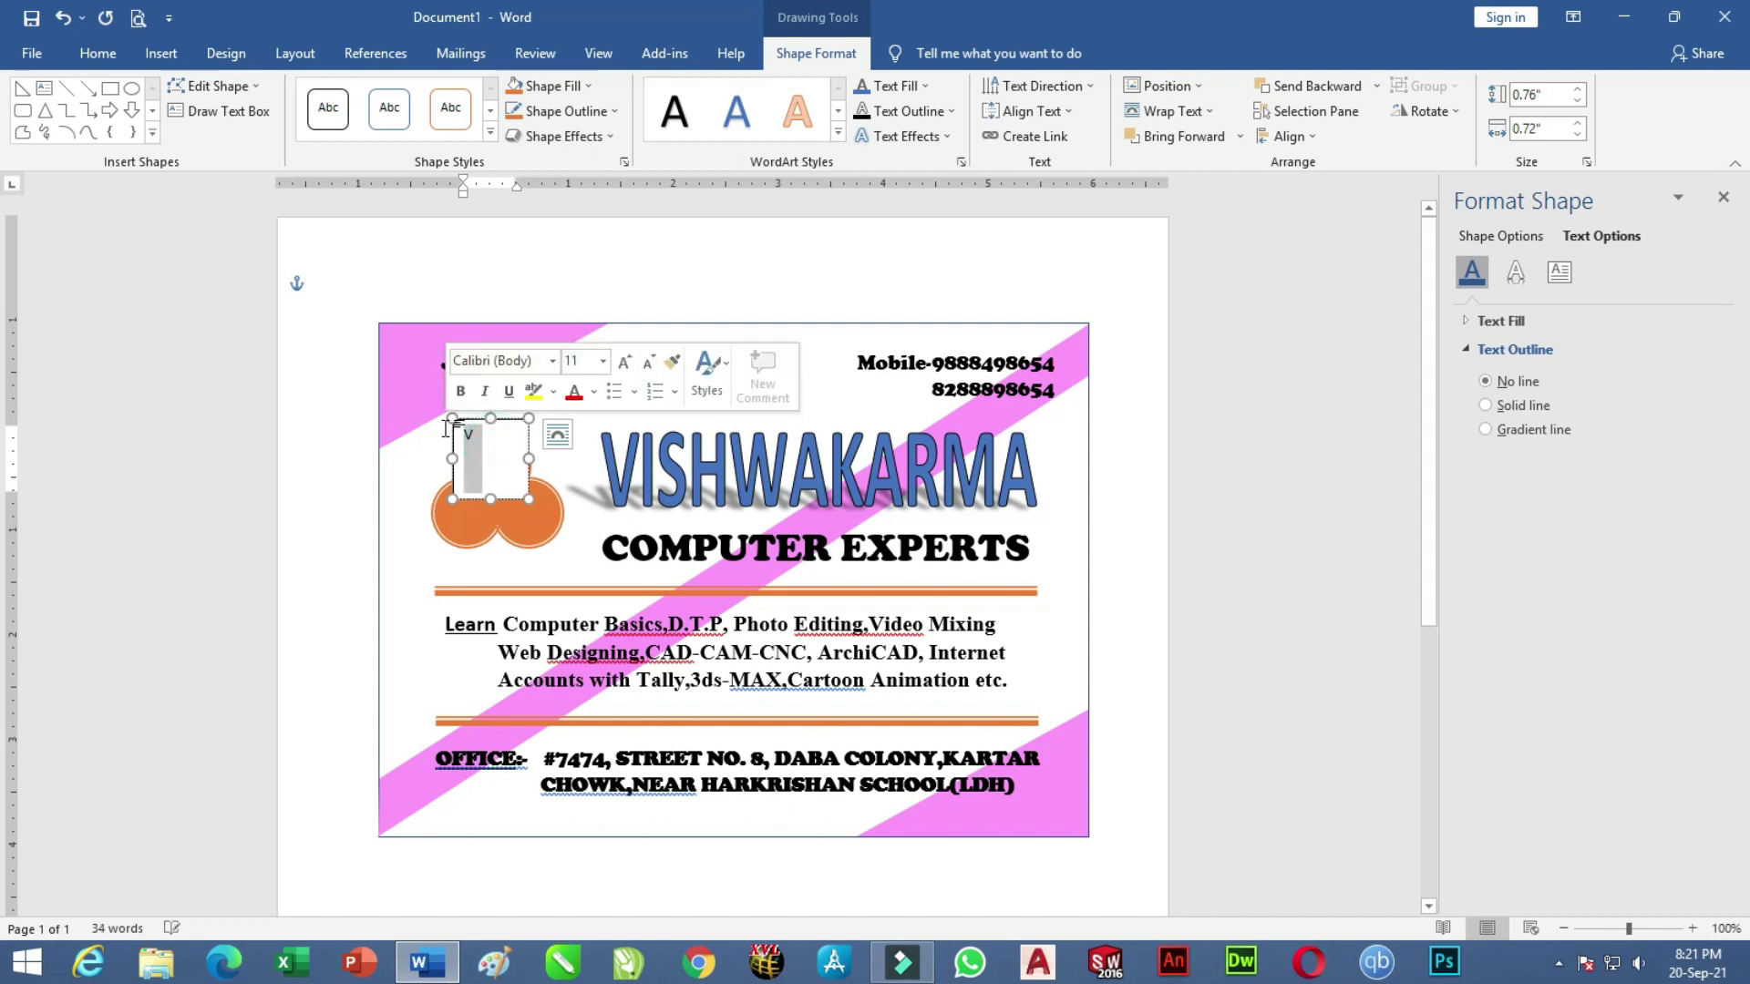
pyautogui.click(122, 51)
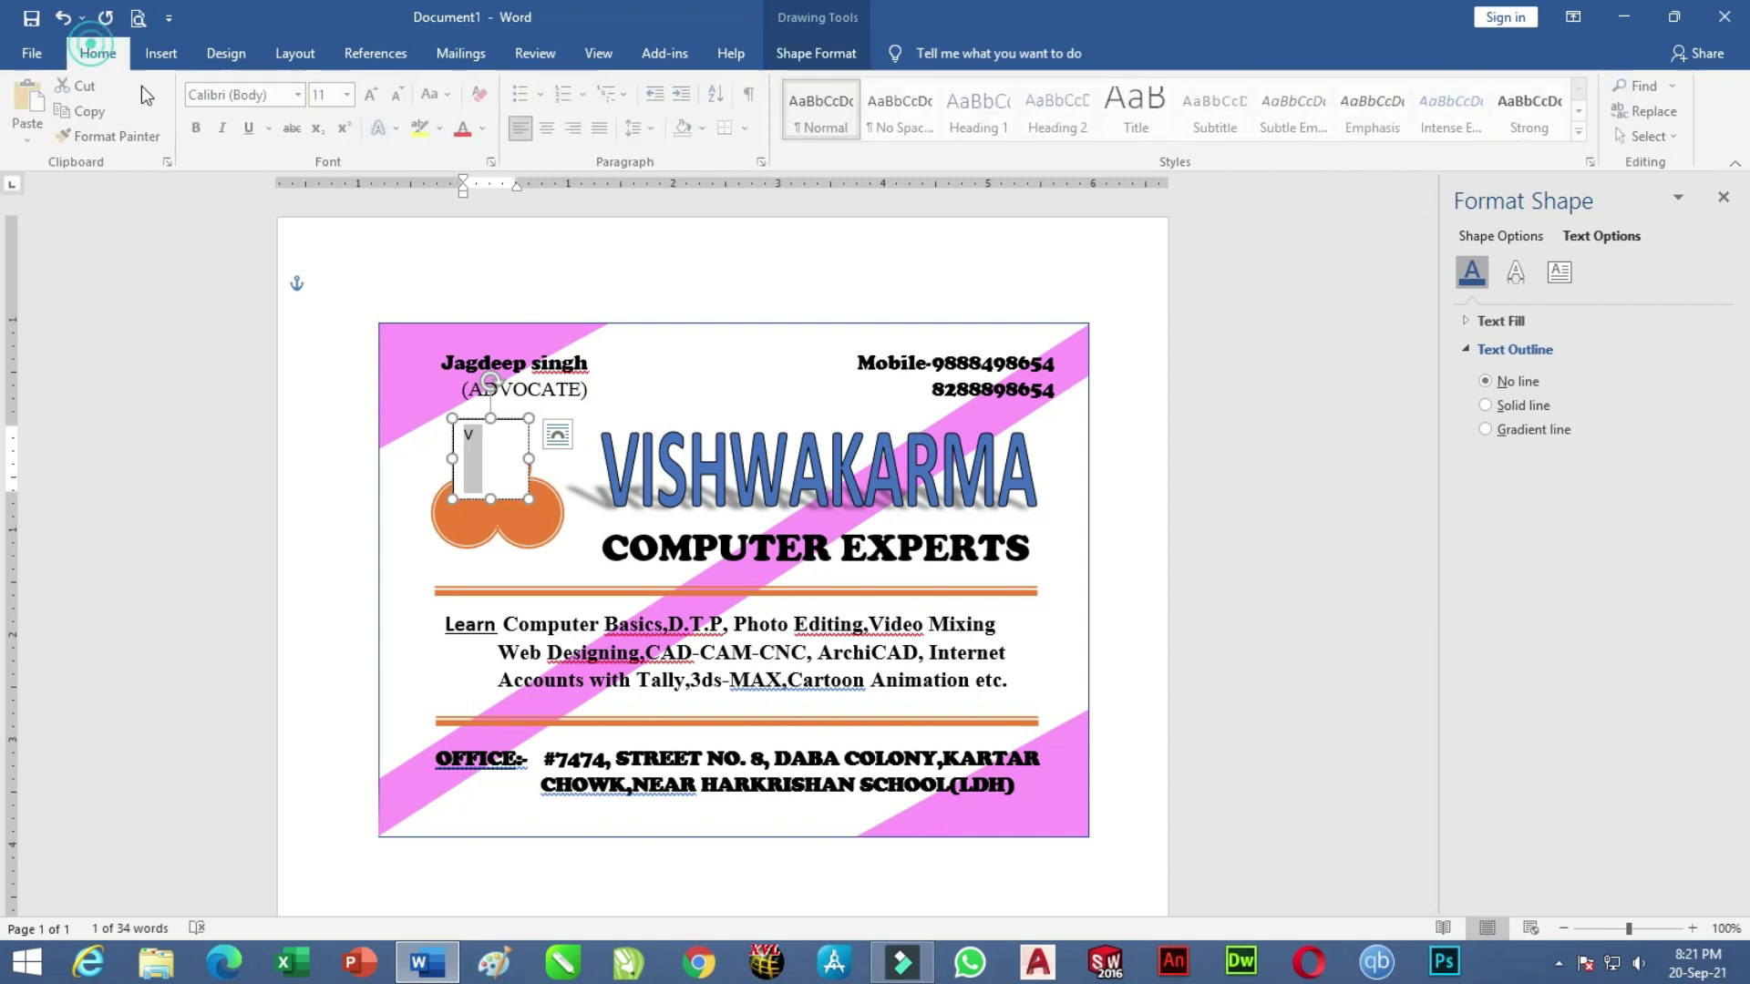
pyautogui.click(376, 99)
pyautogui.click(374, 97)
pyautogui.click(374, 97)
pyautogui.click(374, 97)
pyautogui.click(374, 97)
pyautogui.click(374, 97)
pyautogui.click(200, 127)
pyautogui.click(377, 96)
pyautogui.click(377, 97)
pyautogui.click(378, 97)
pyautogui.click(378, 97)
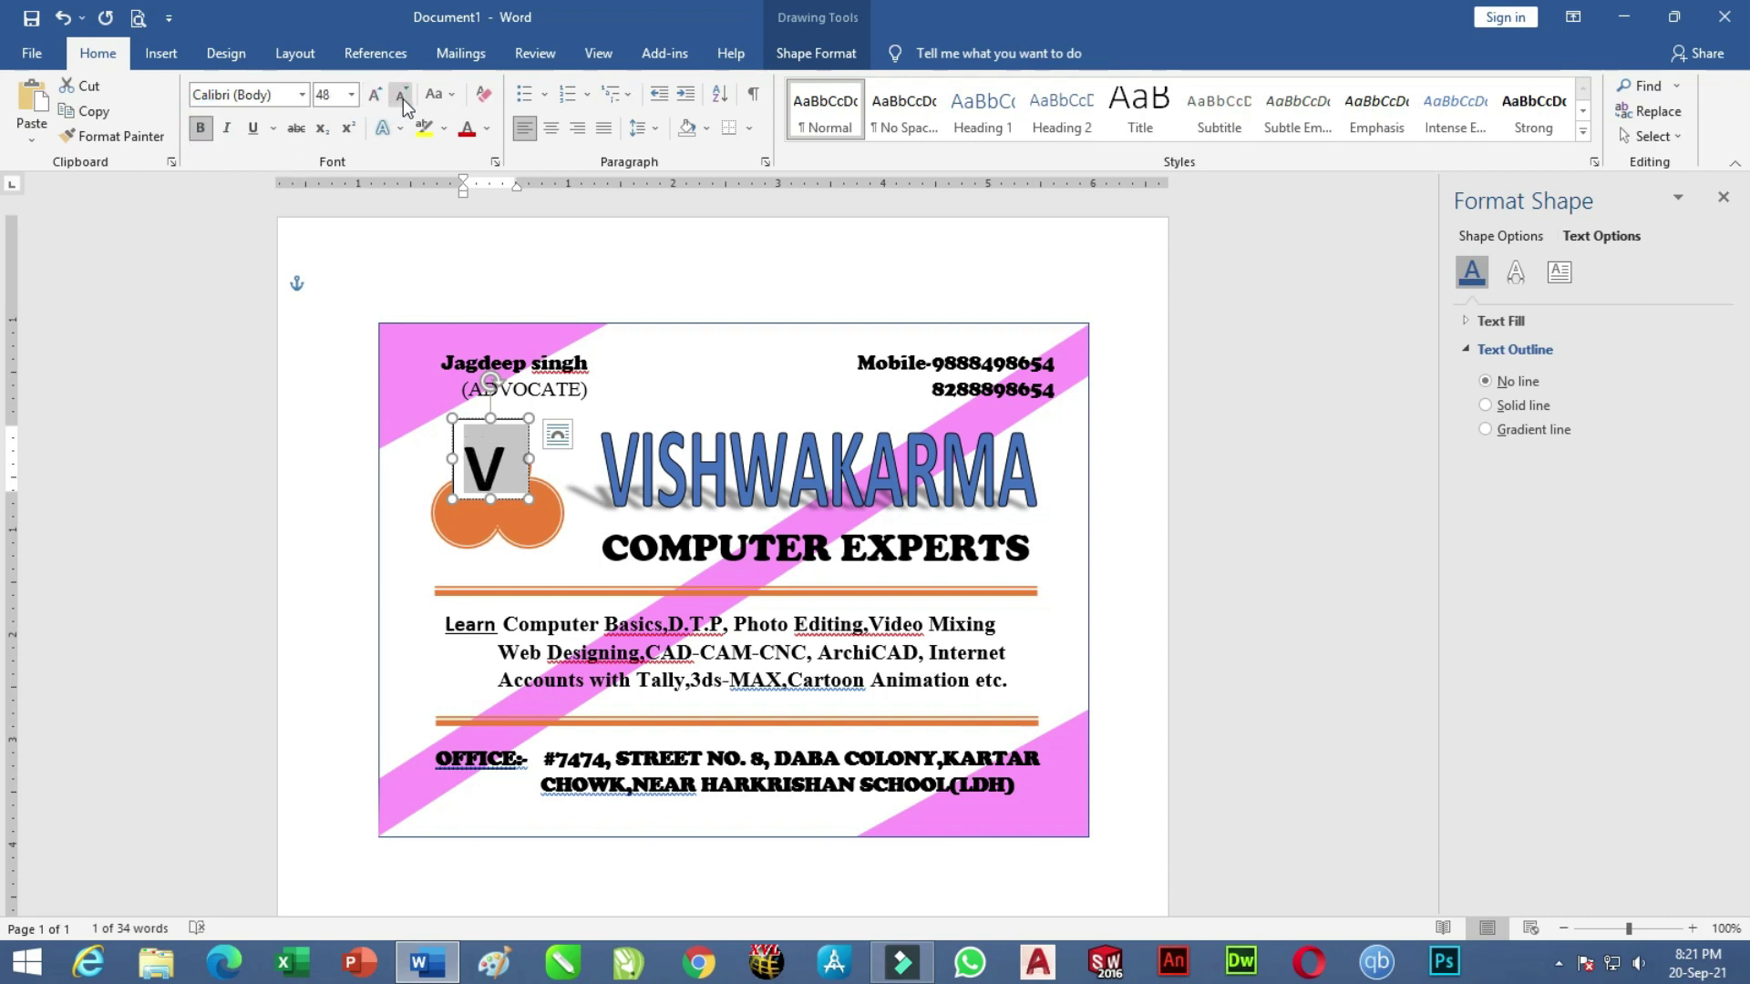
pyautogui.click(402, 96)
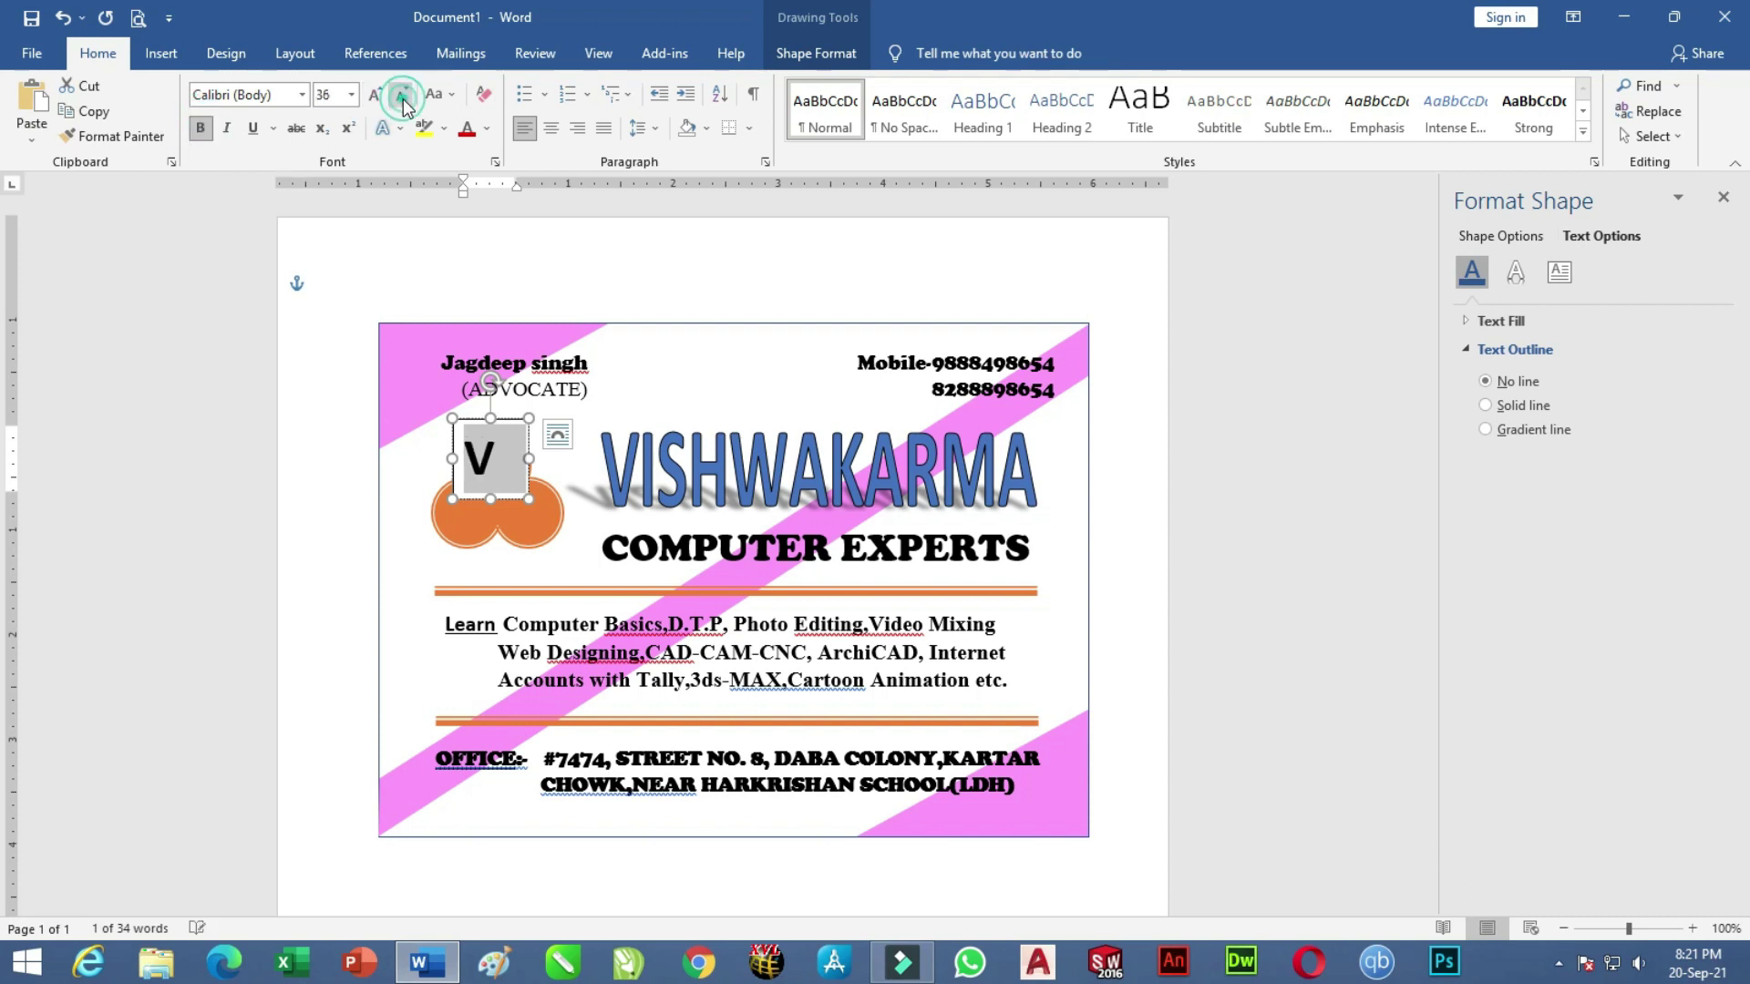
# Step: Remove the text box's fill and outline and make the V white
pyautogui.click(807, 55)
pyautogui.click(587, 86)
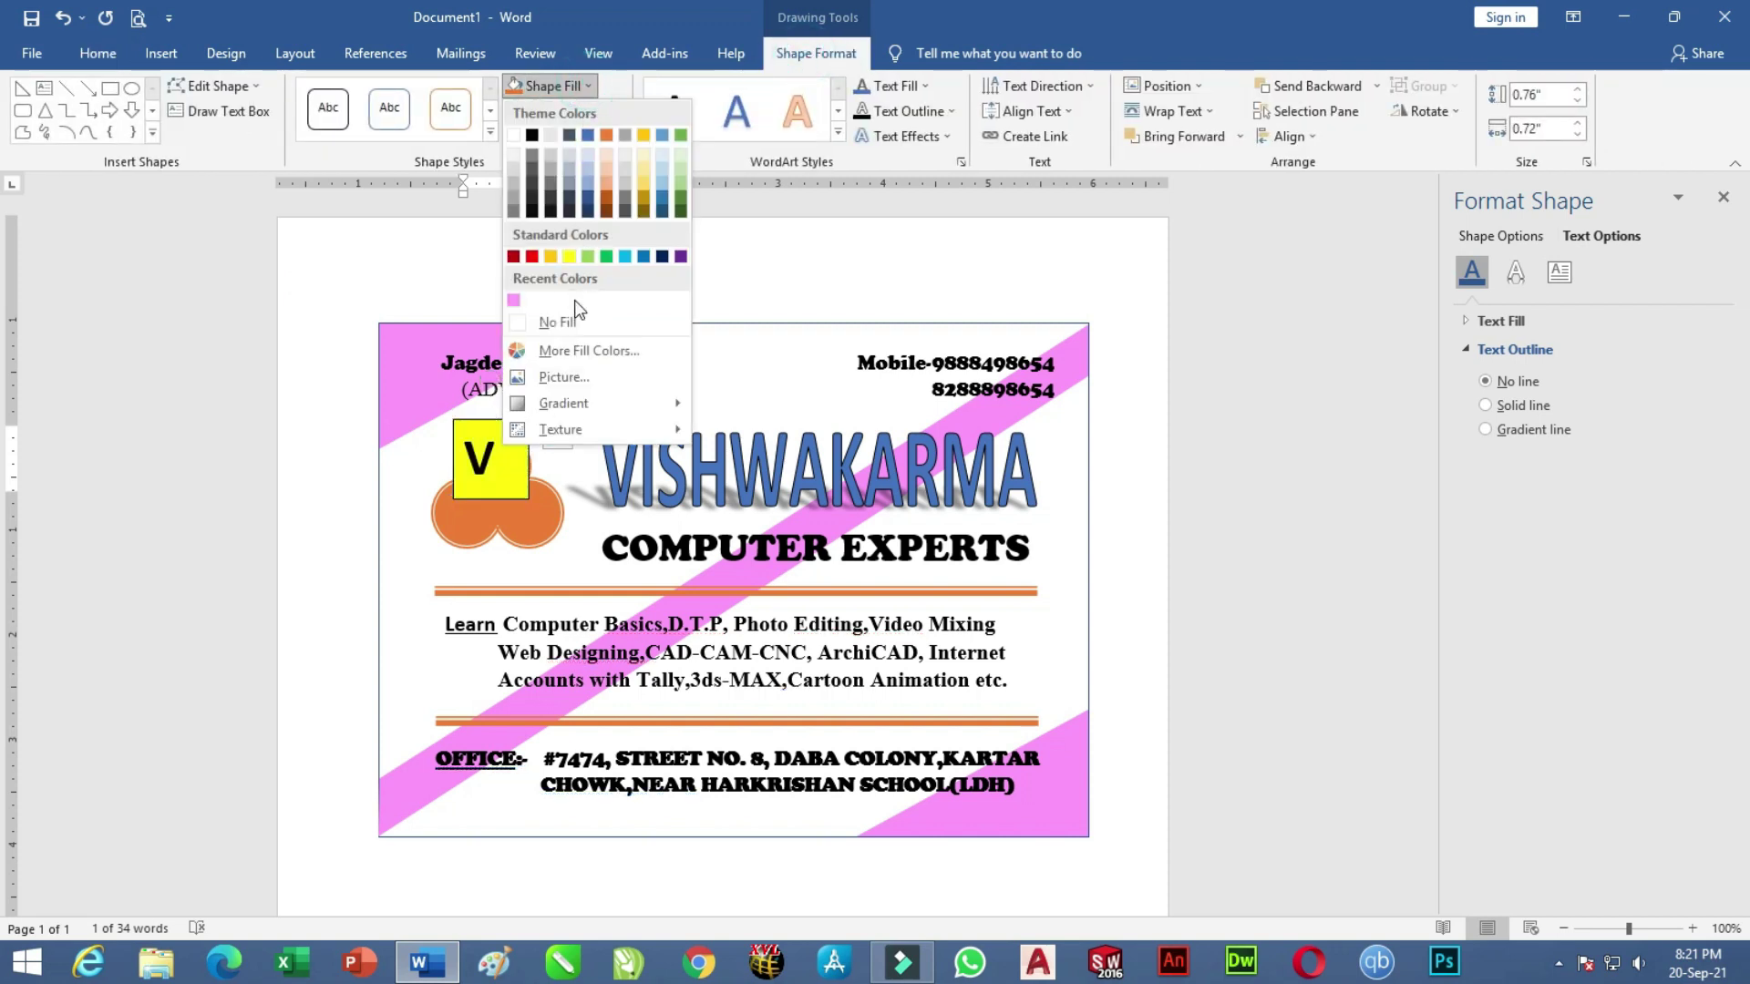
pyautogui.click(571, 321)
pyautogui.click(567, 108)
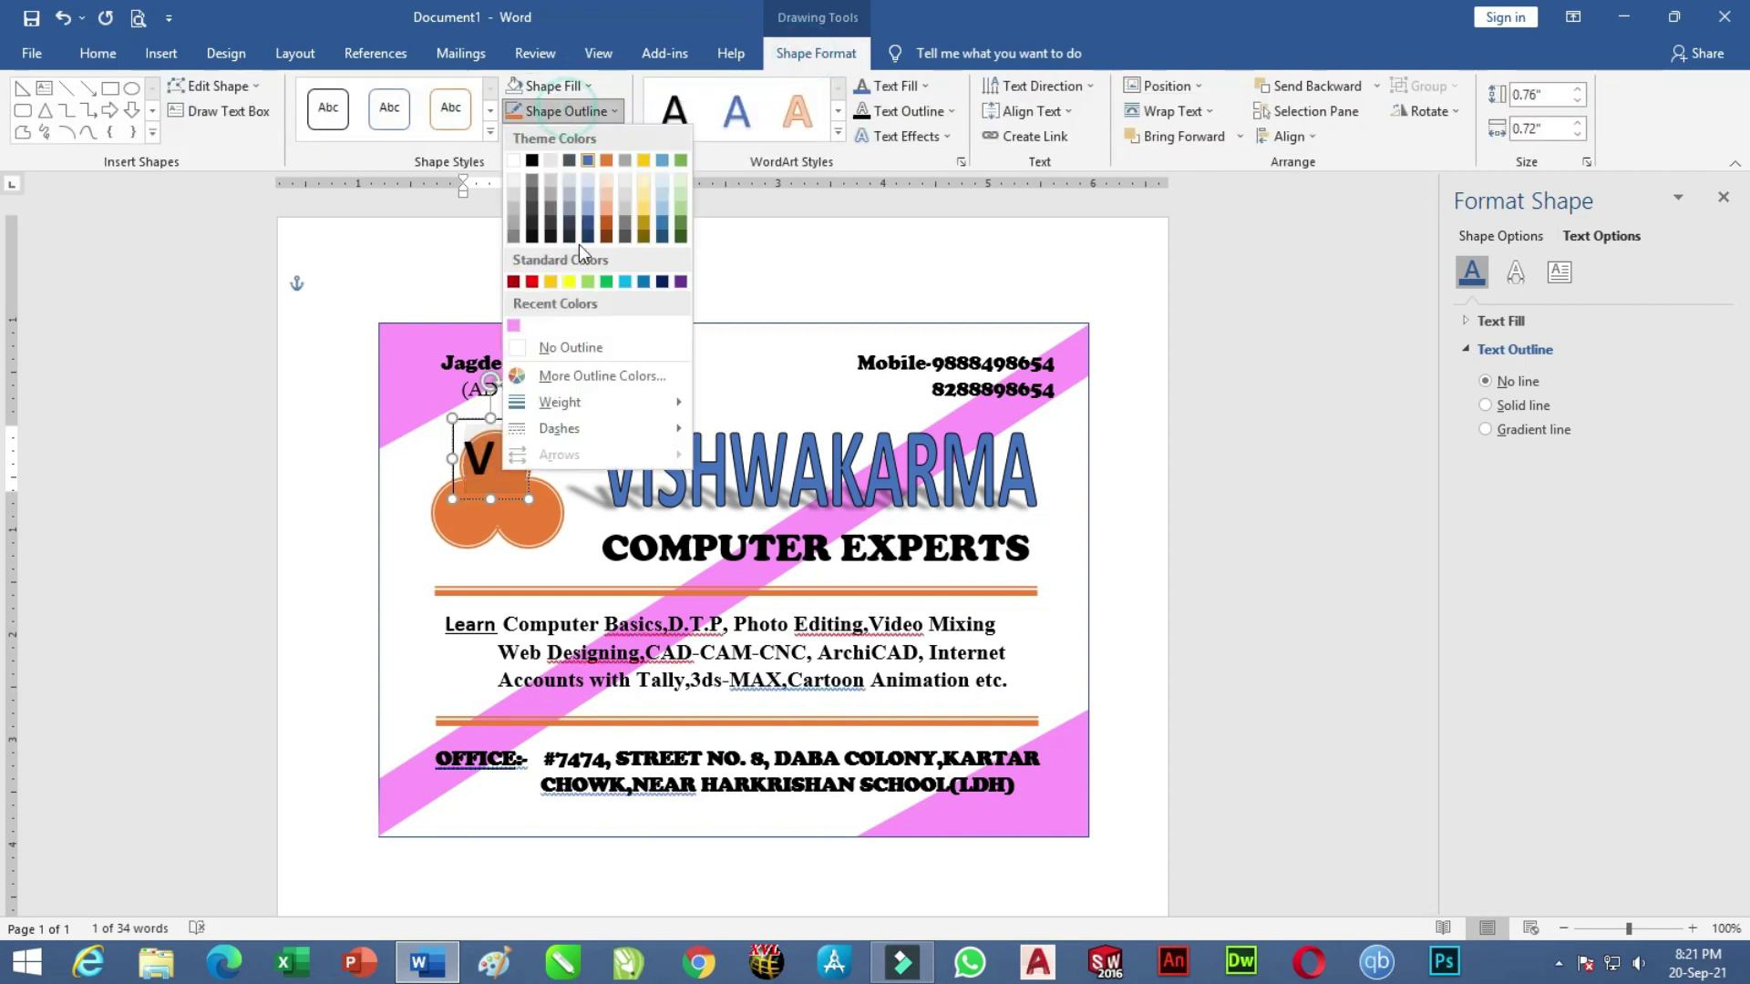
pyautogui.click(580, 348)
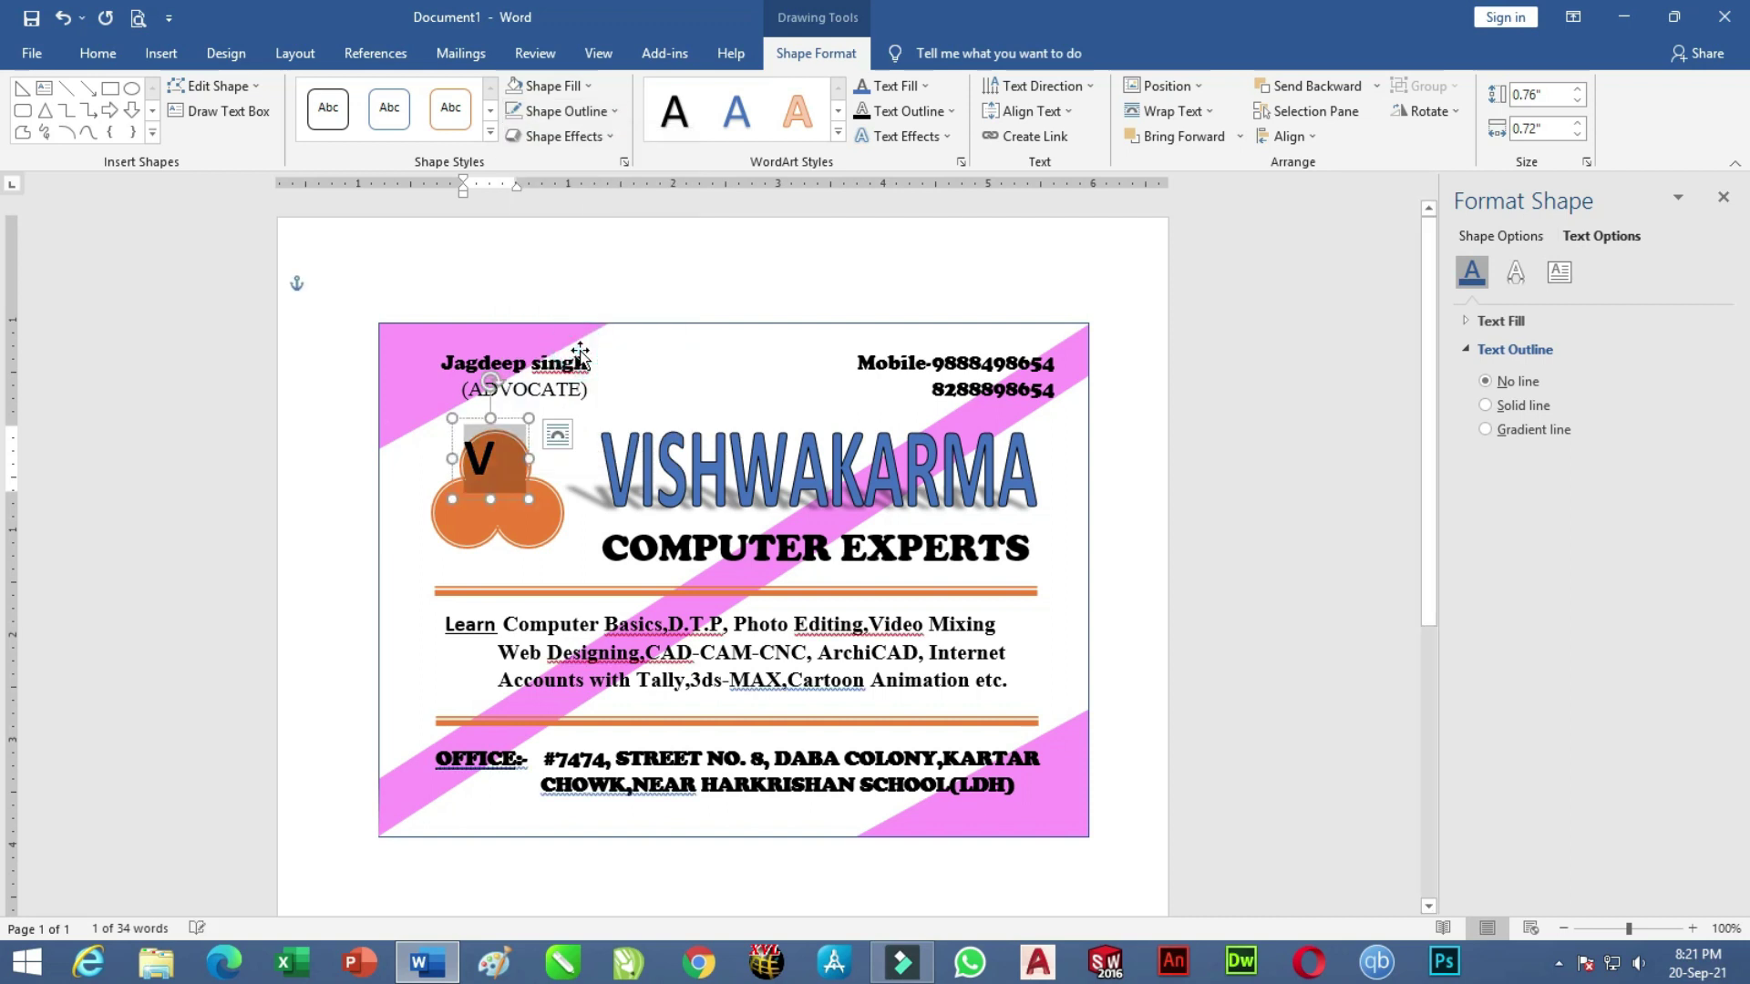
pyautogui.click(925, 86)
pyautogui.click(861, 160)
# Step: Nudge the V box onto the top circle, shrink it to fit, and duplicate it
pyautogui.moveTo(510, 417); pyautogui.dragTo(514, 417)
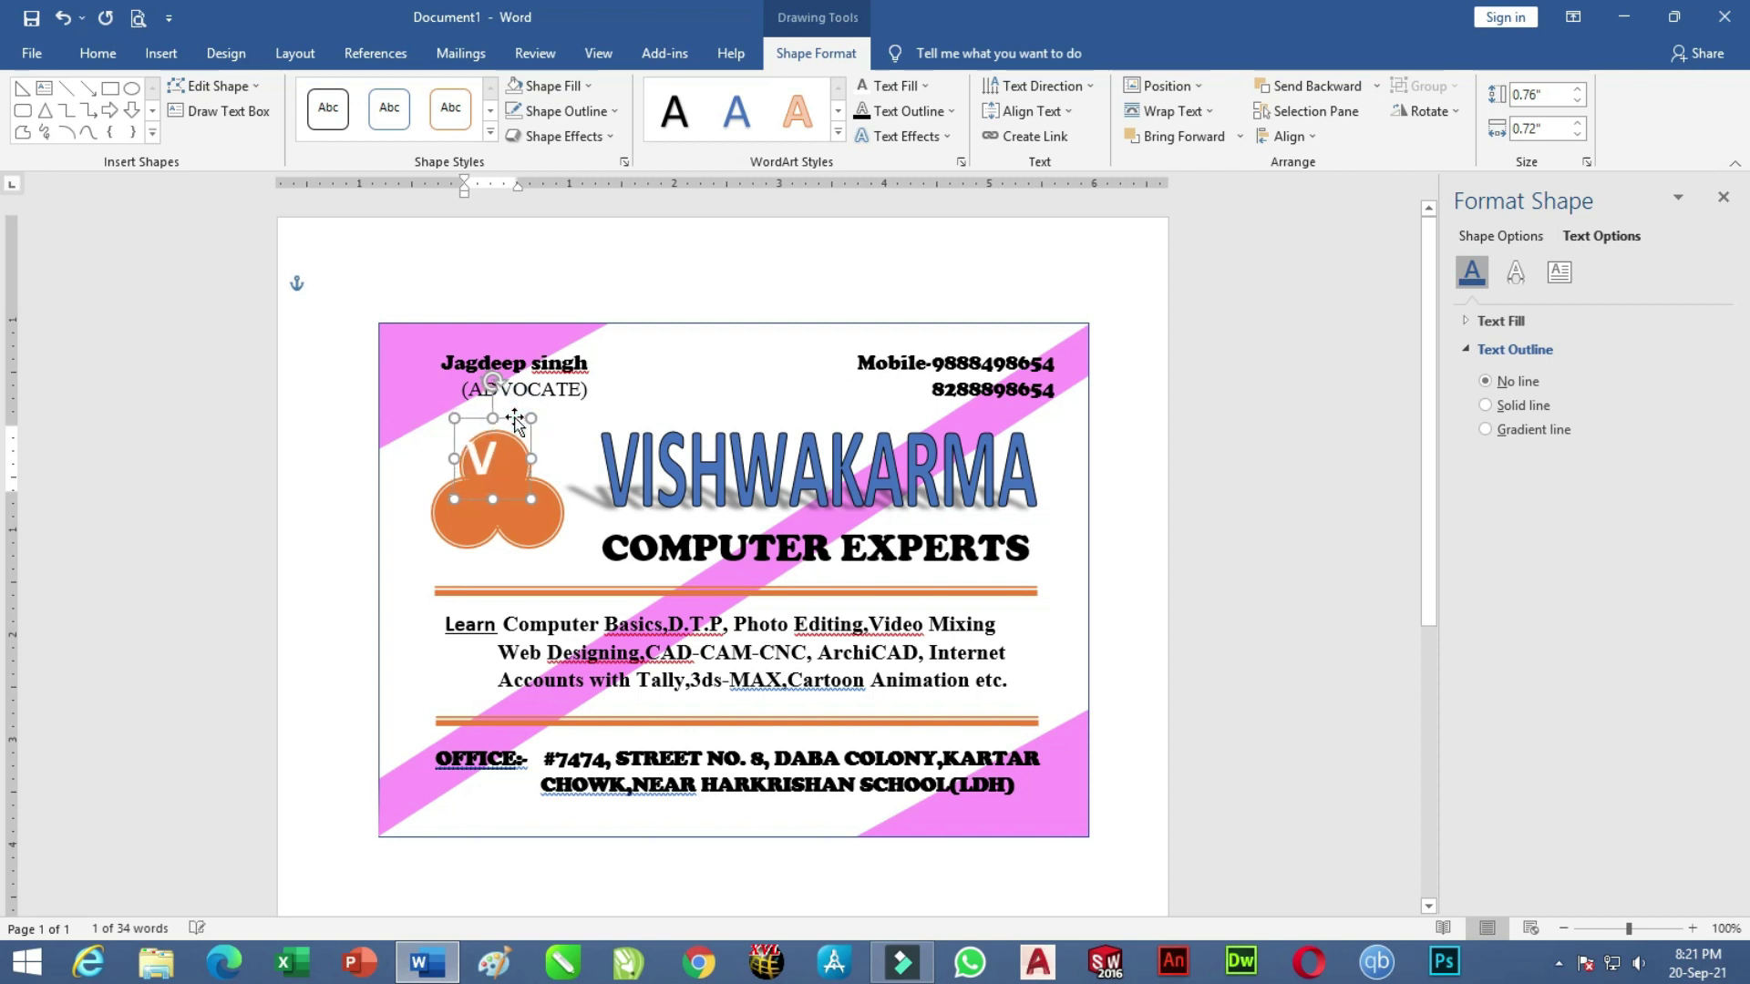
pyautogui.press('Right')
pyautogui.press('Down')
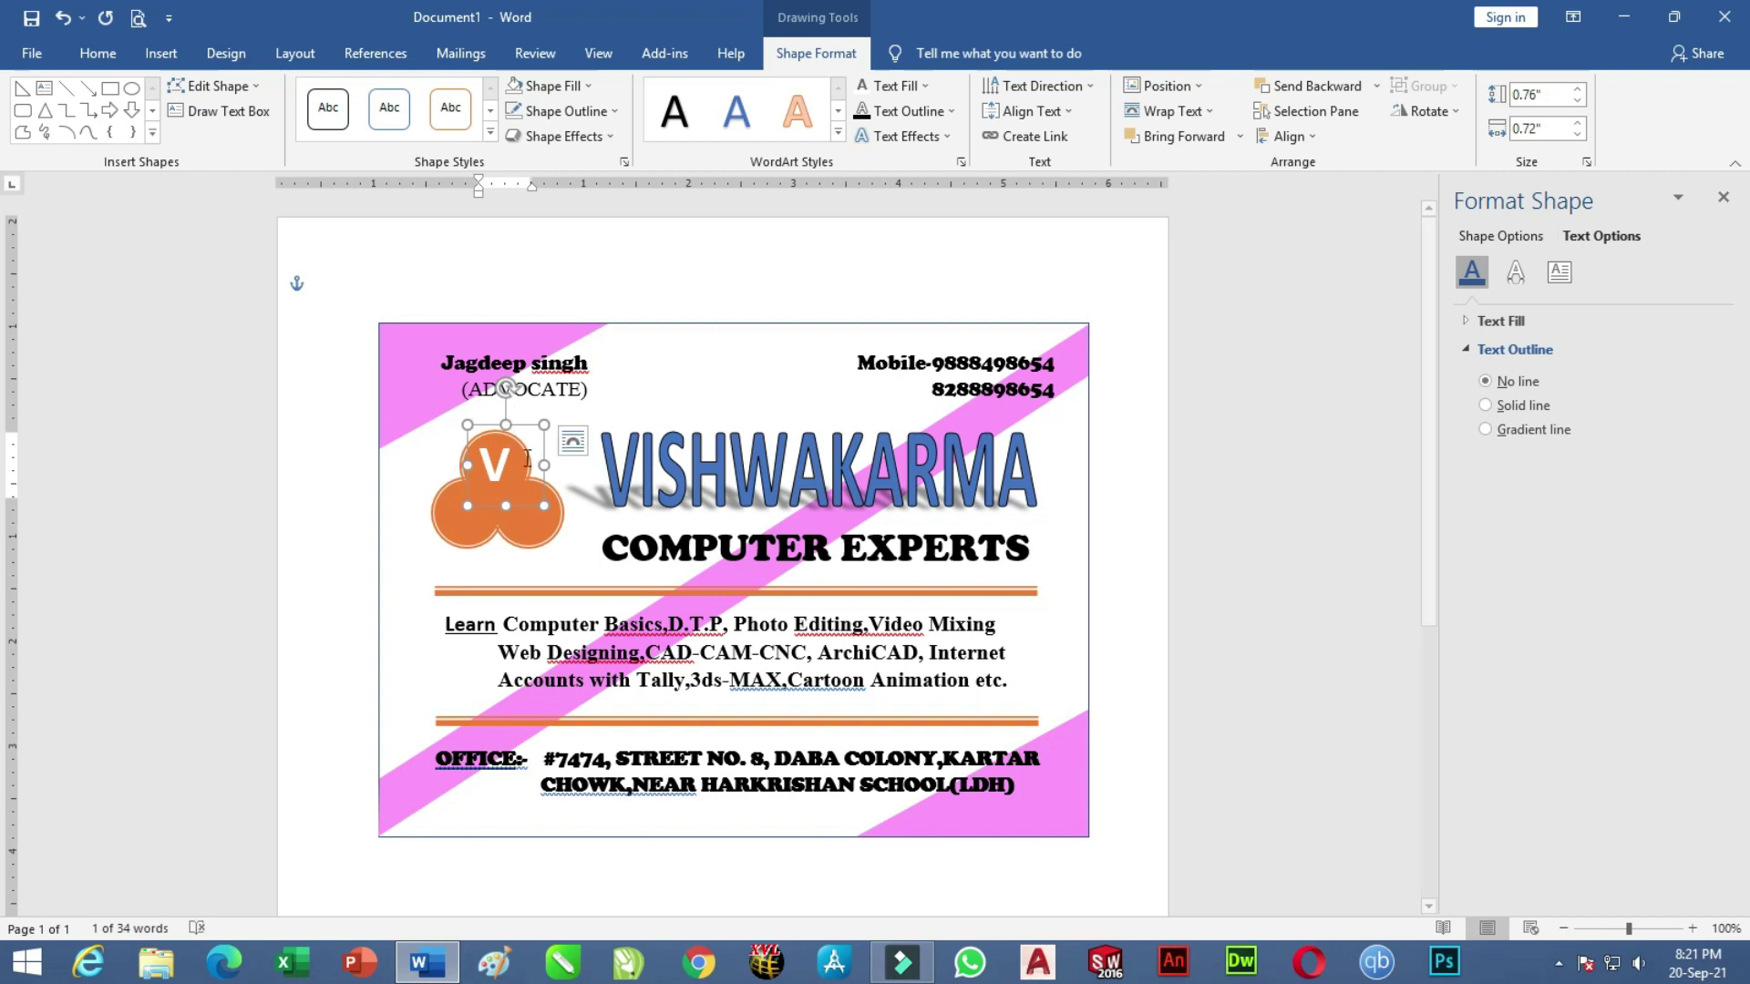
pyautogui.moveTo(543, 506); pyautogui.dragTo(527, 497)
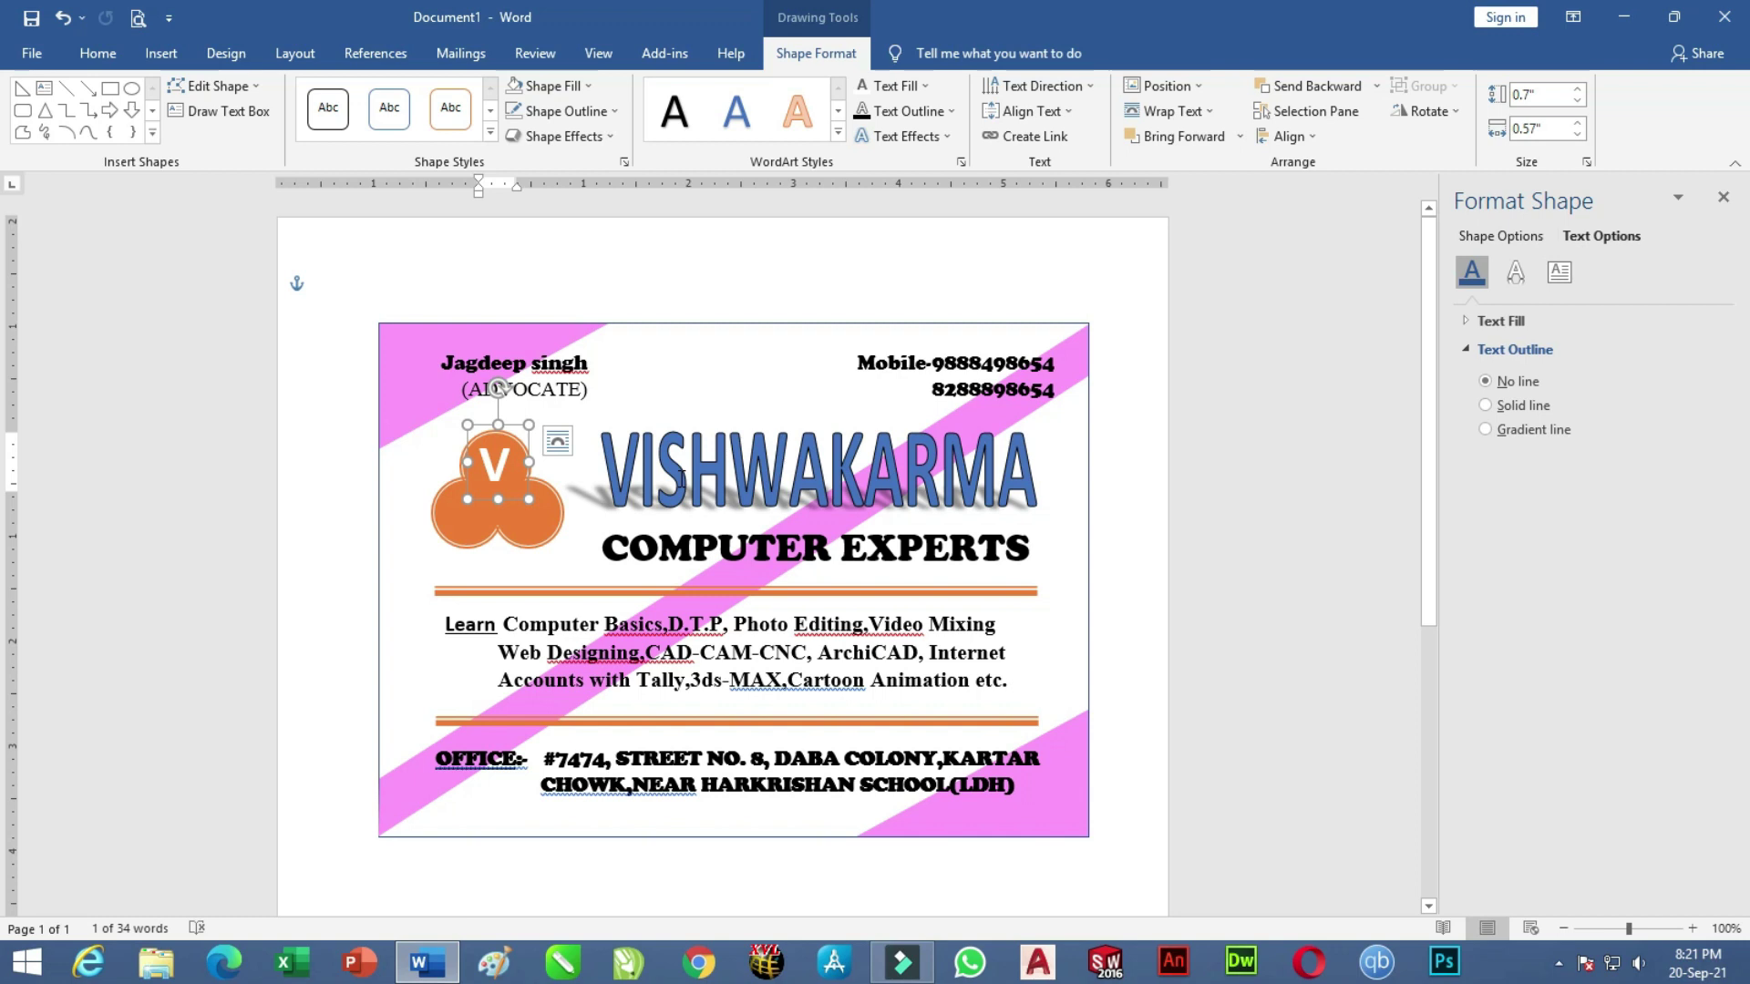
pyautogui.hotkey('ctrl', 'd')
# Step: Move the copied box onto the lower-left circle, change its letter to C, and duplicate it
pyautogui.moveTo(533, 444); pyautogui.dragTo(487, 474)
pyautogui.doubleClick(460, 512)
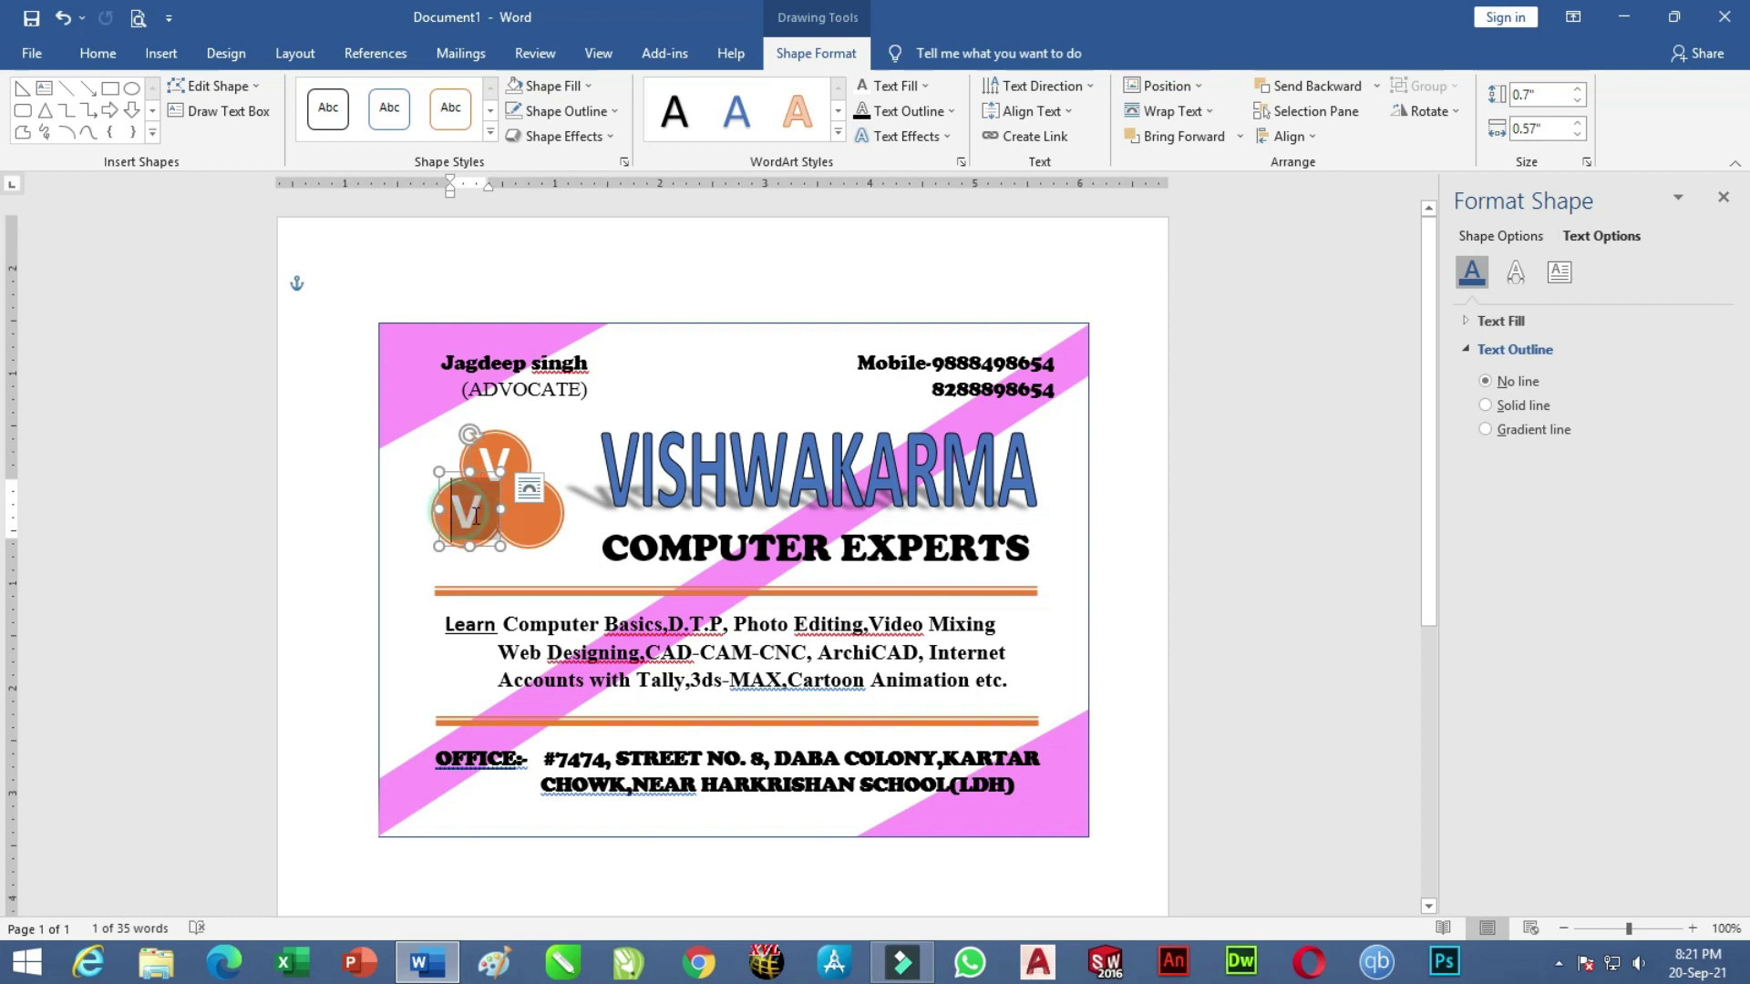
pyautogui.write('C')
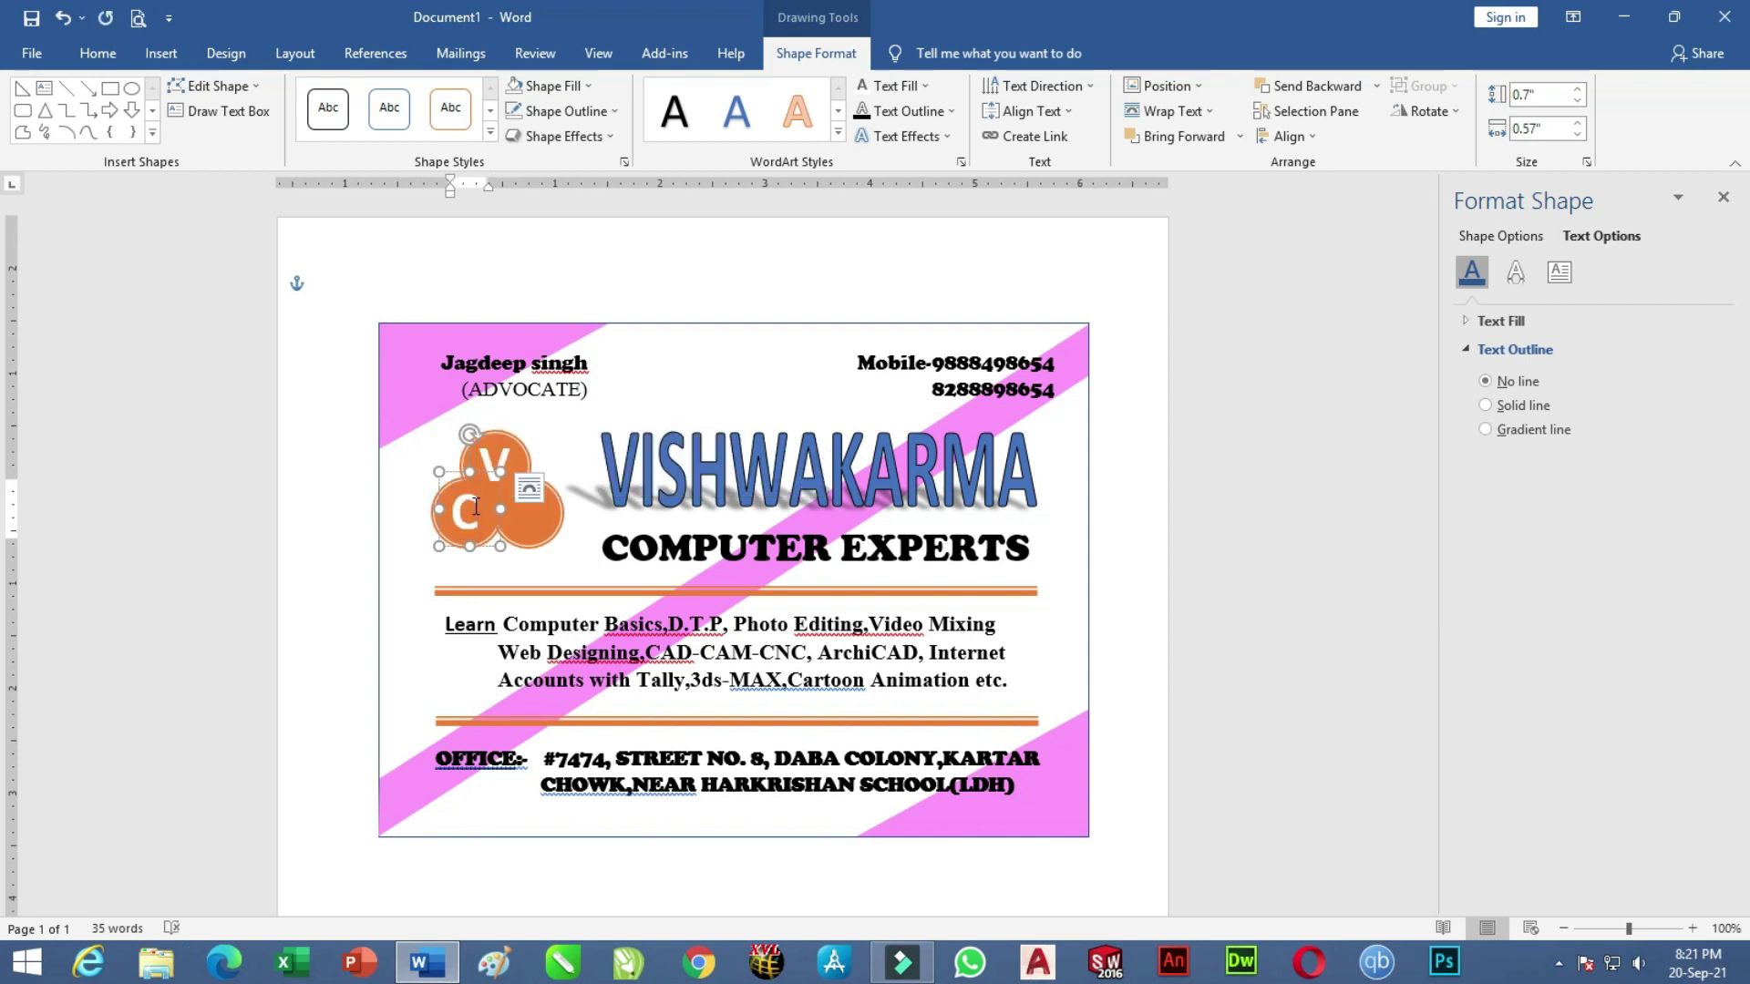
pyautogui.click(447, 468)
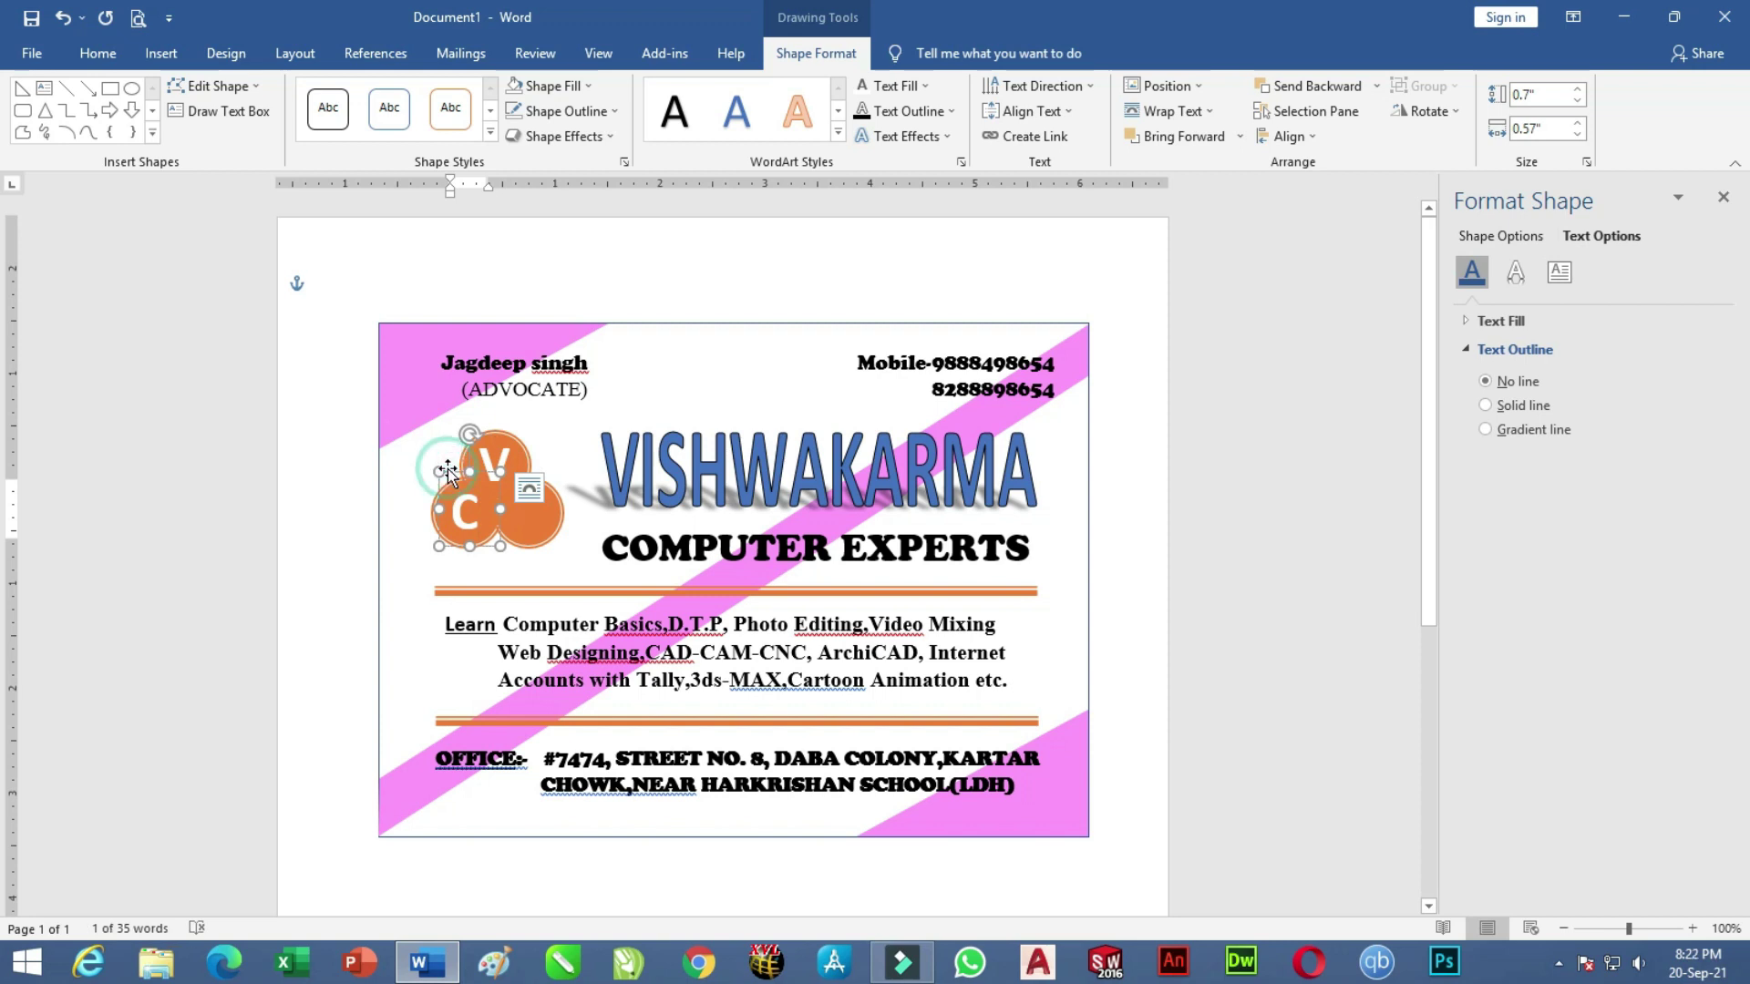
pyautogui.hotkey('ctrl', 'd')
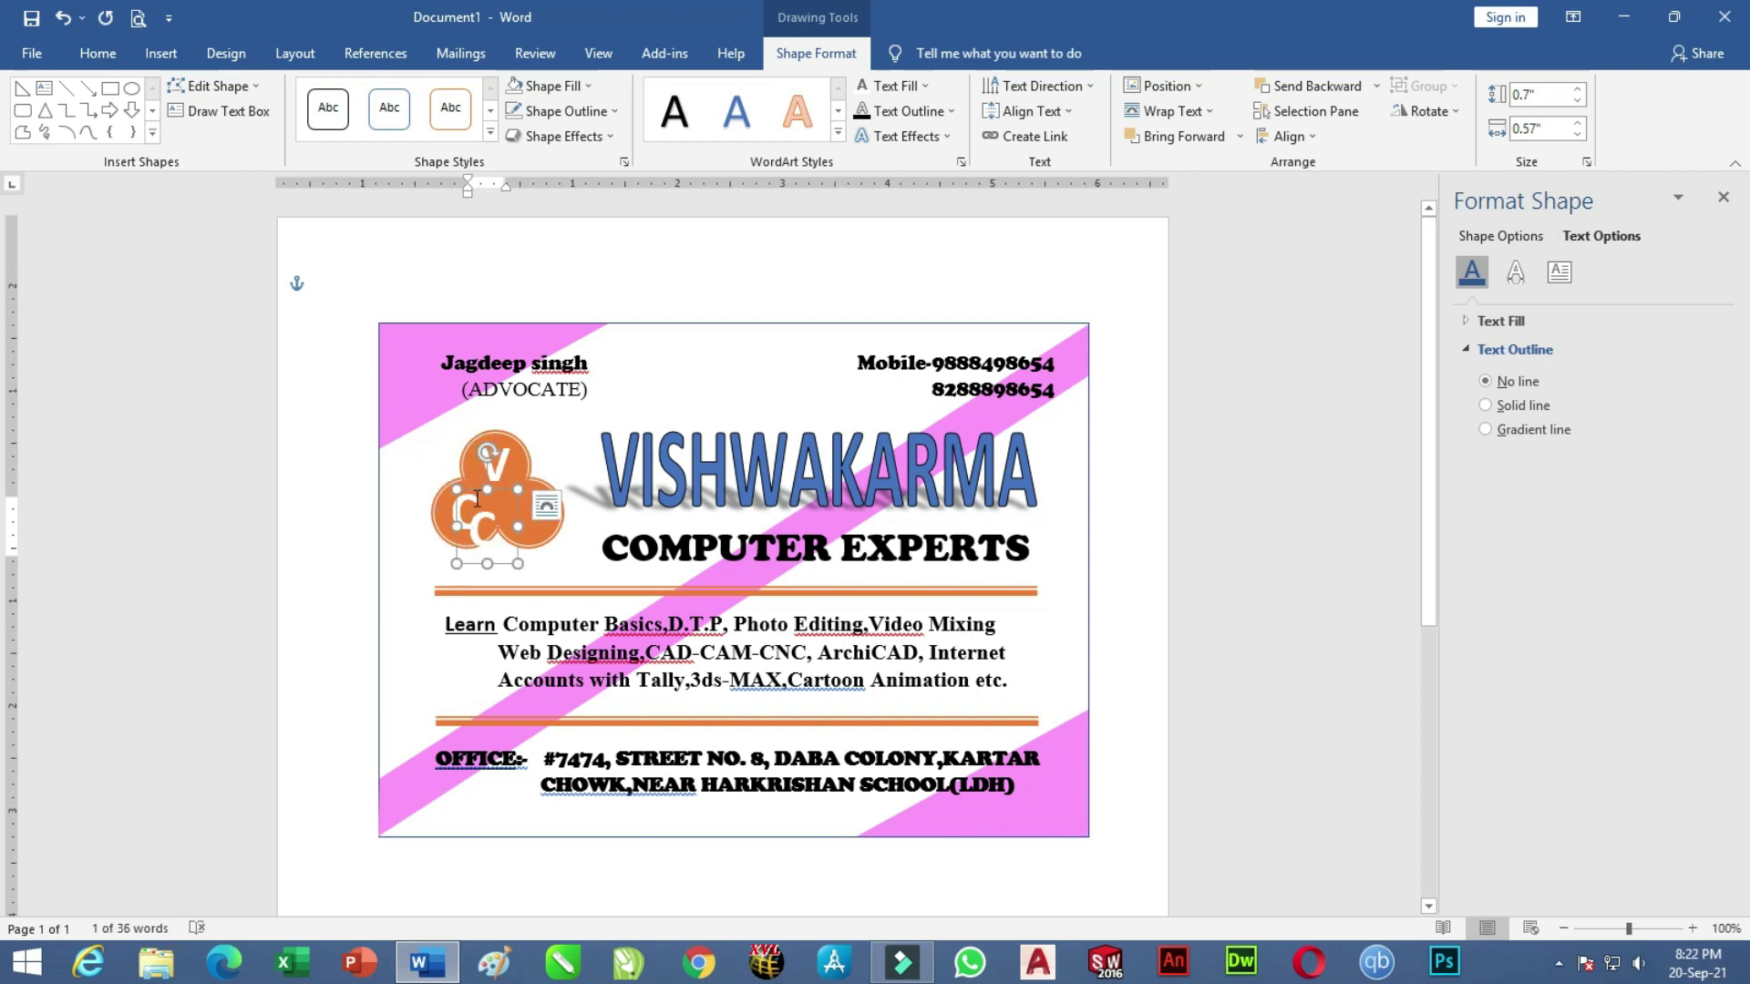
# Step: Move the new copy onto the lower-right circle, change its letter to E, and close Format Shape
pyautogui.moveTo(499, 506); pyautogui.dragTo(542, 488)
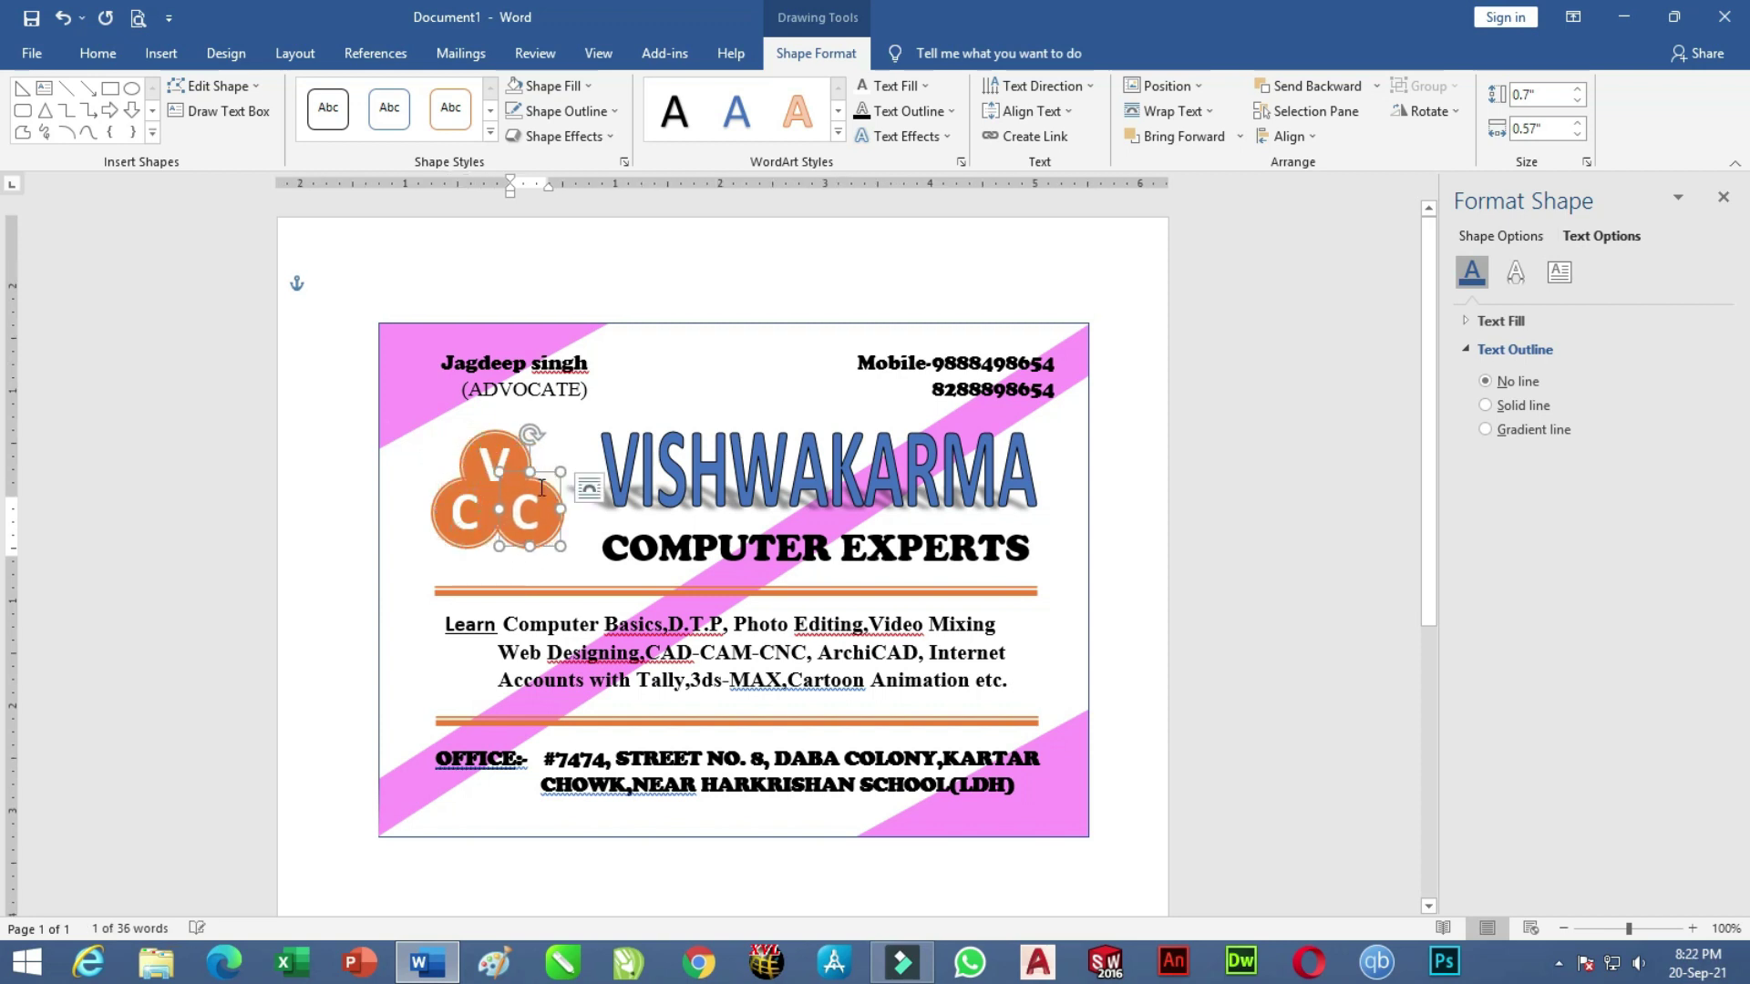
pyautogui.doubleClick(534, 517)
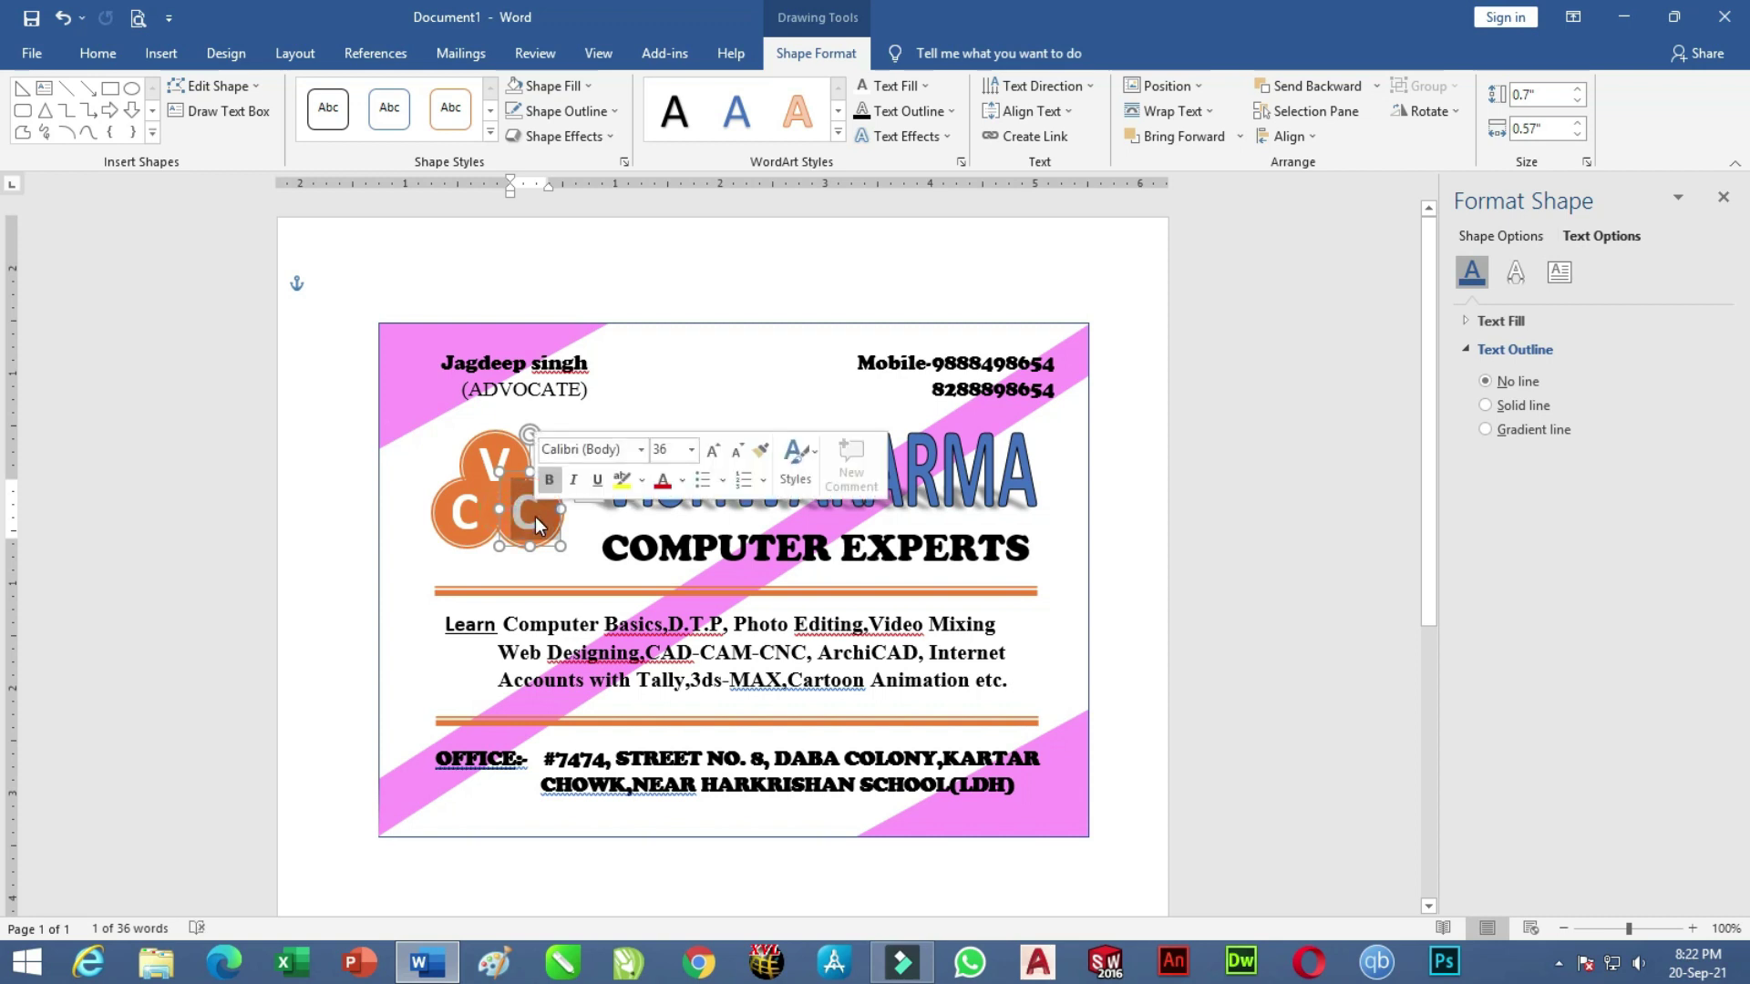
pyautogui.write('E')
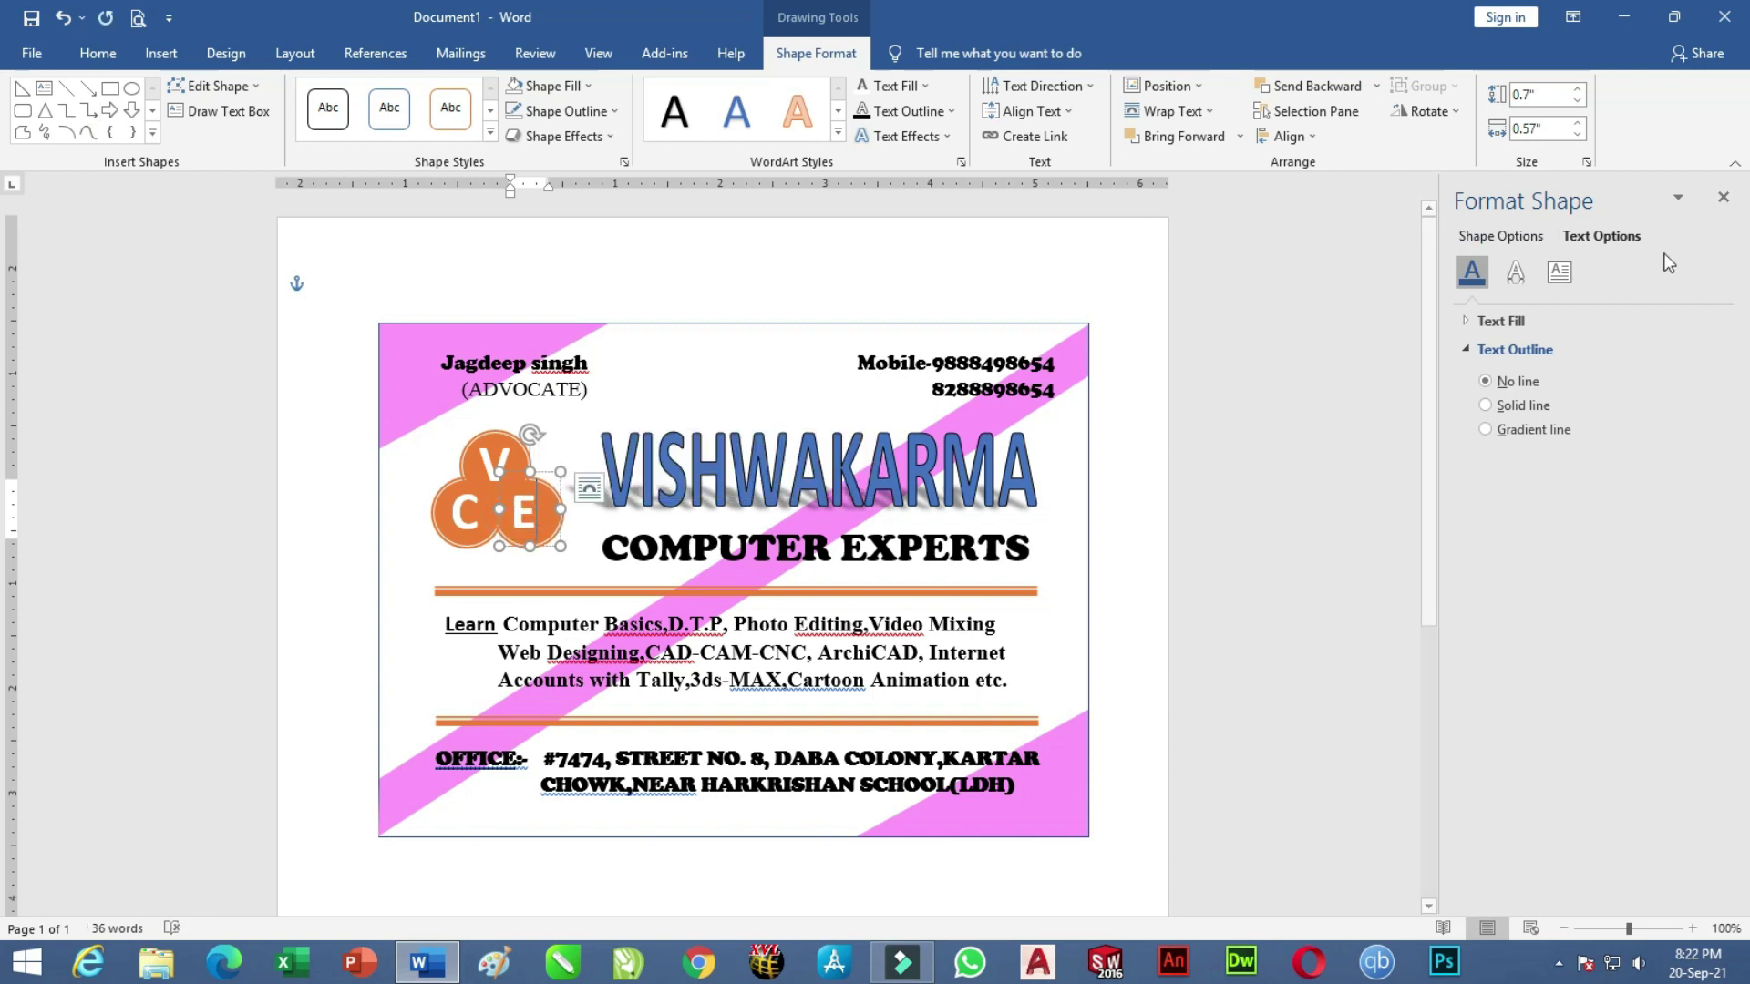
pyautogui.click(1721, 195)
pyautogui.click(1373, 328)
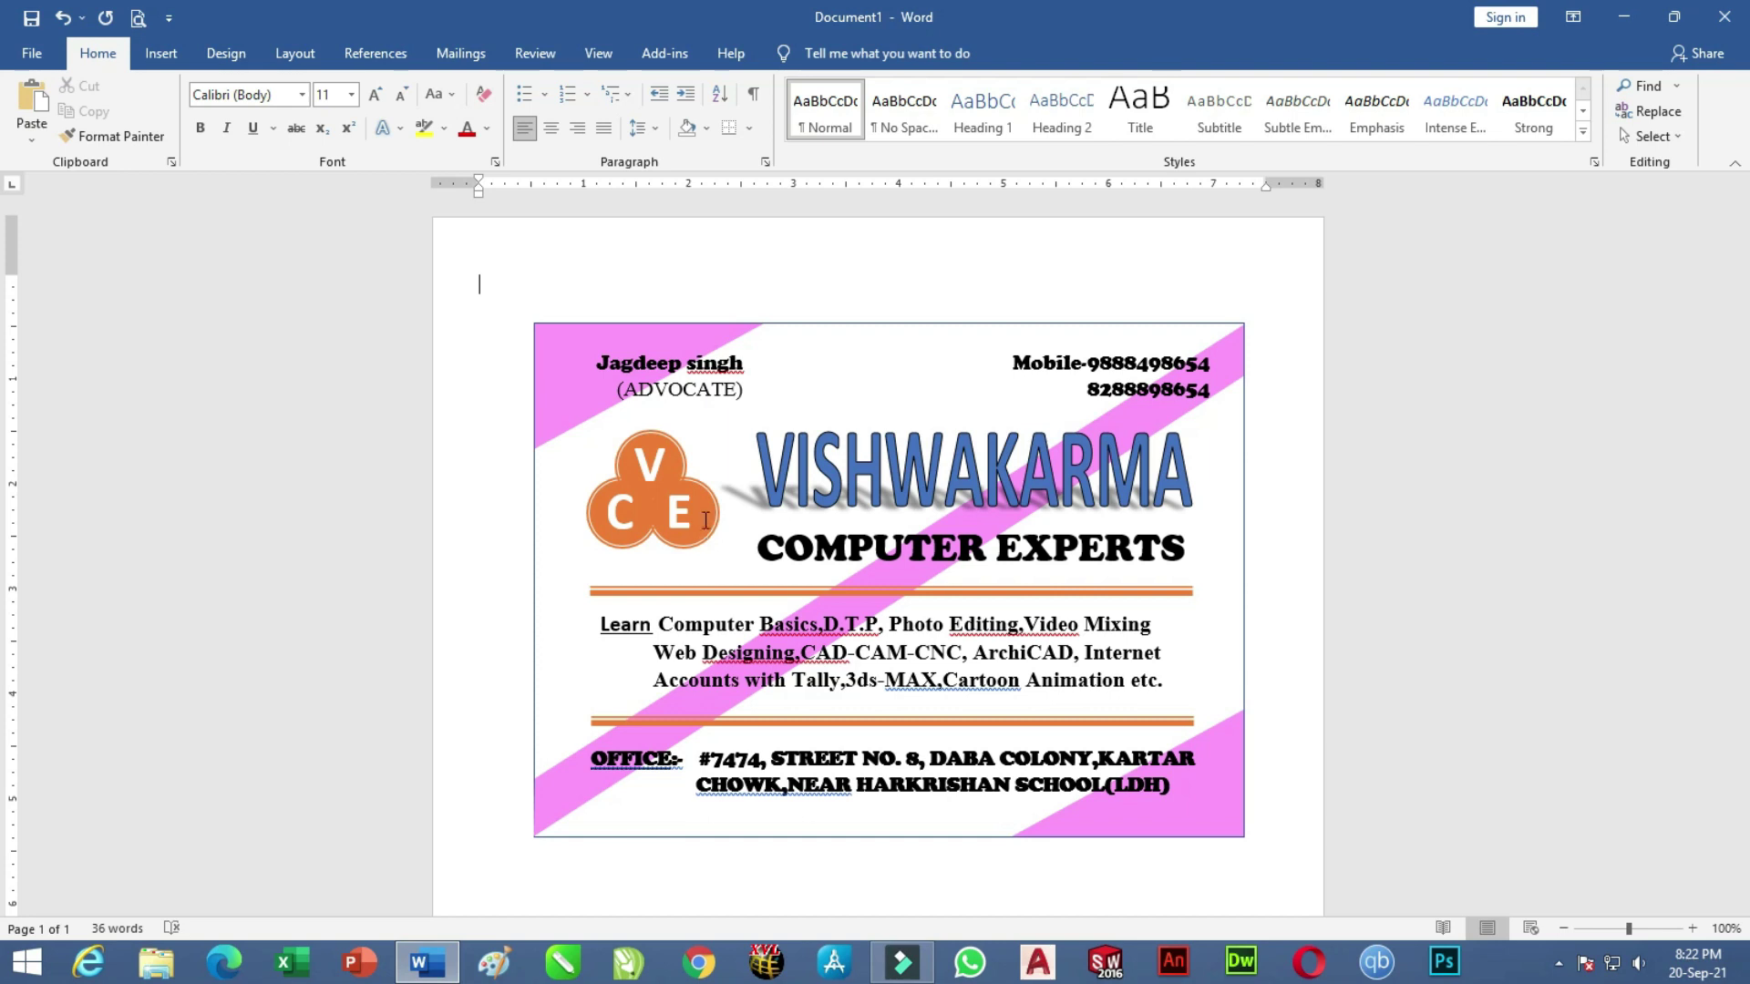
# Step: Zoom in to 120% and scroll to view the finished card with its VCE logo
pyautogui.click(1695, 927)
pyautogui.click(1695, 928)
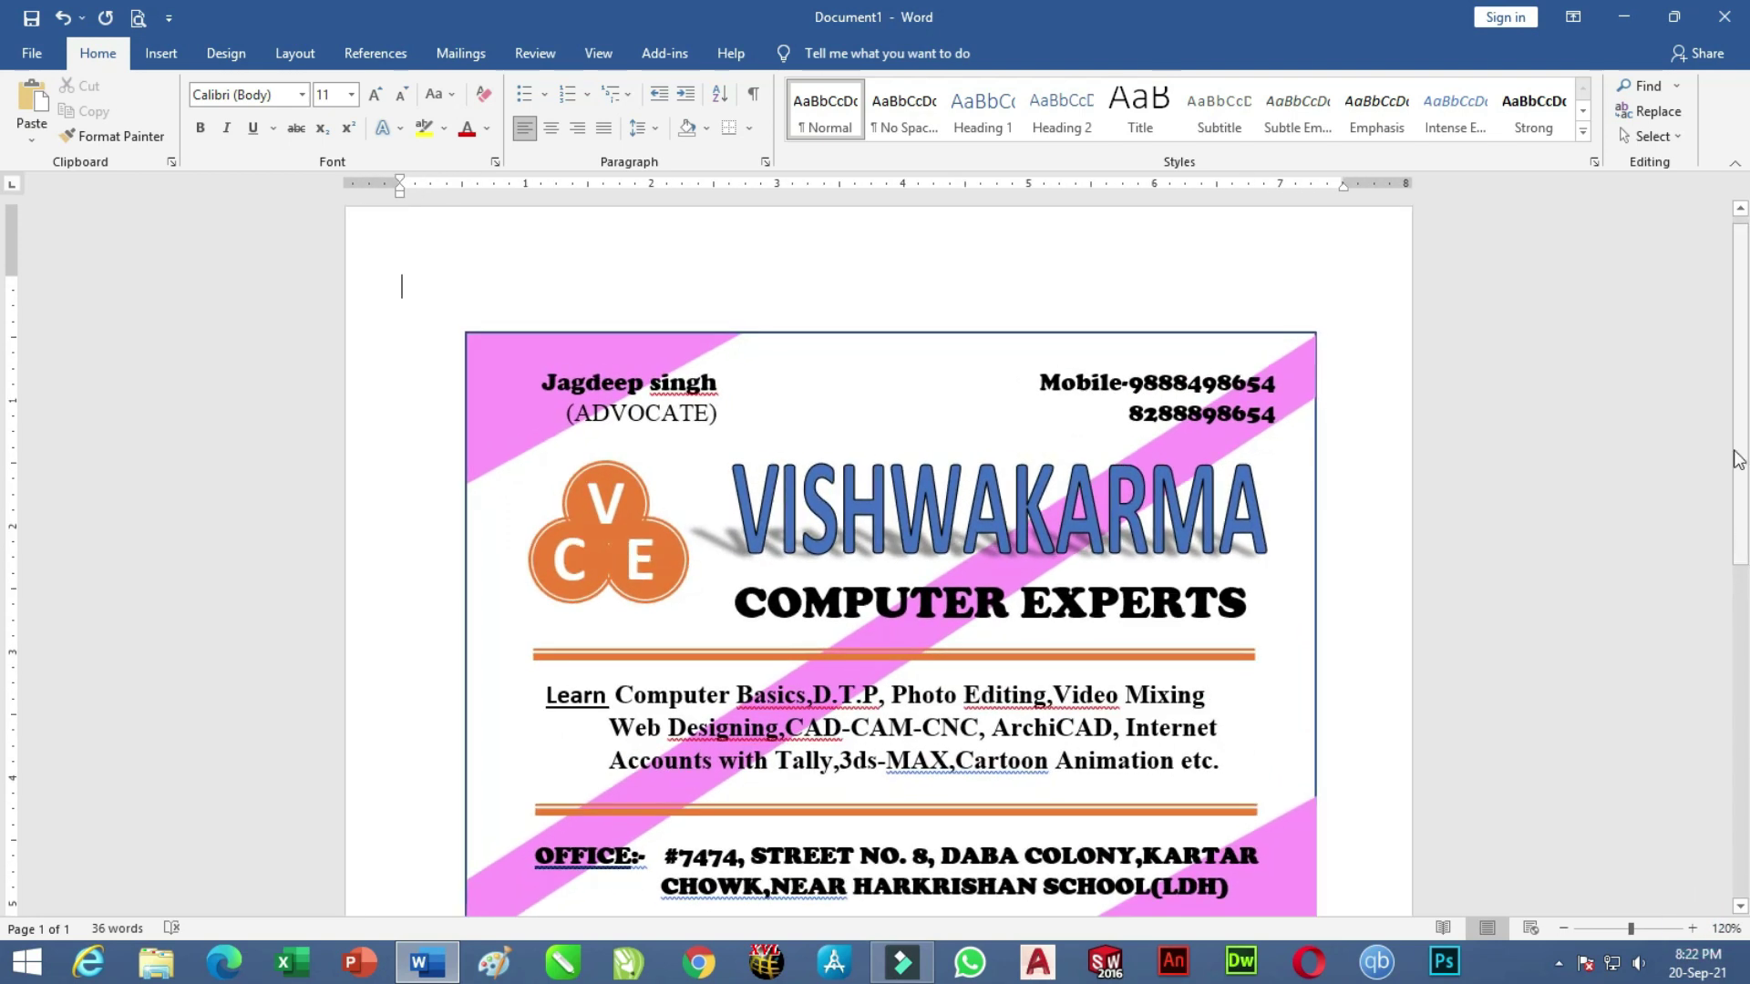
pyautogui.moveTo(1739, 470); pyautogui.dragTo(1746, 494)
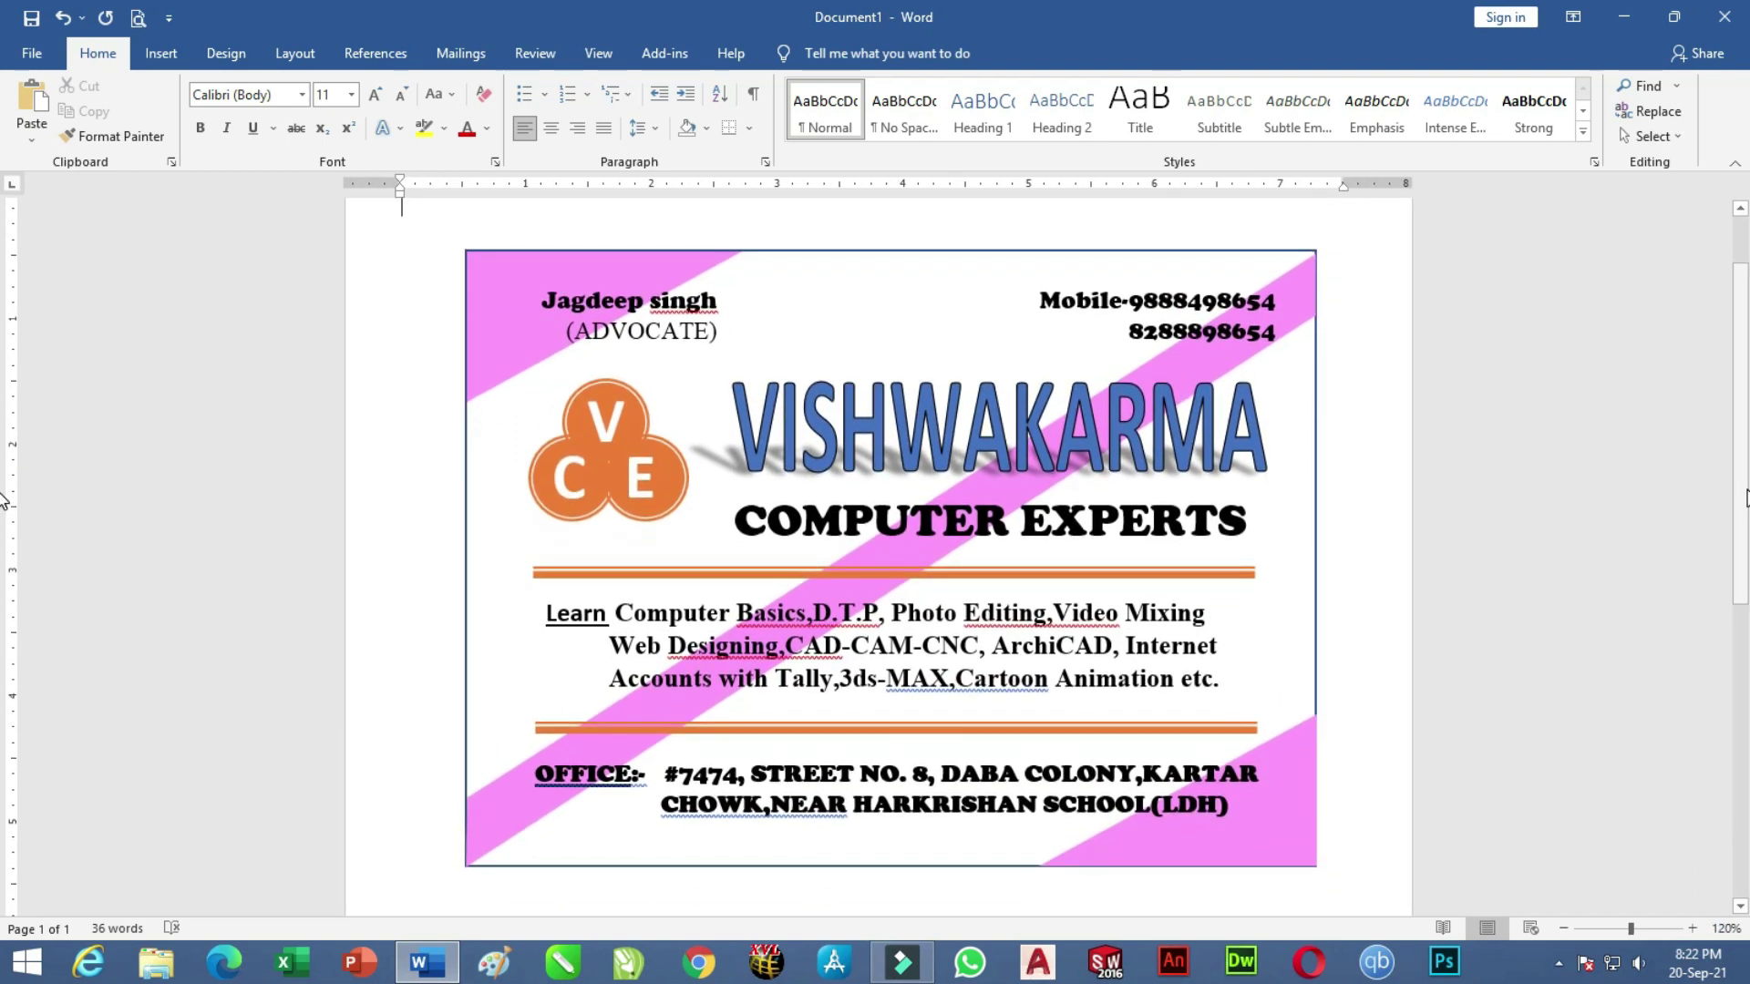